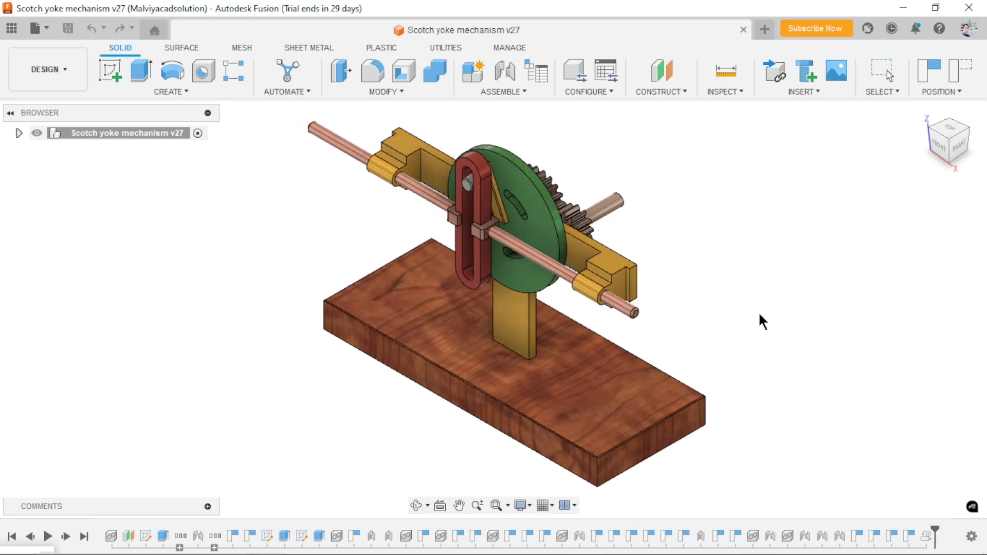
- Examine the animated Scotch yoke assembly from the isometric, front and back views, including a close look at the gear pair
left_click(924, 113)
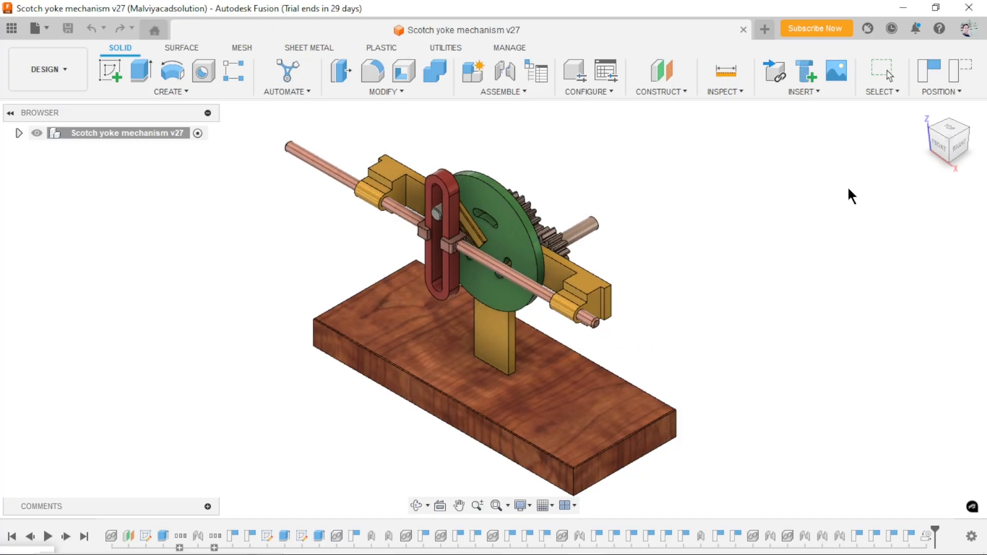
left_click(939, 145)
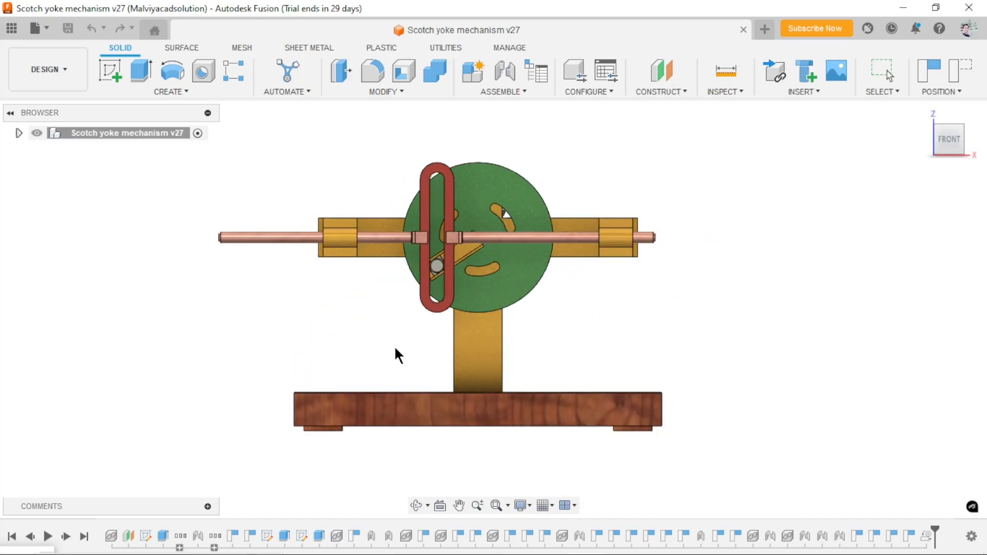
left_click(928, 143)
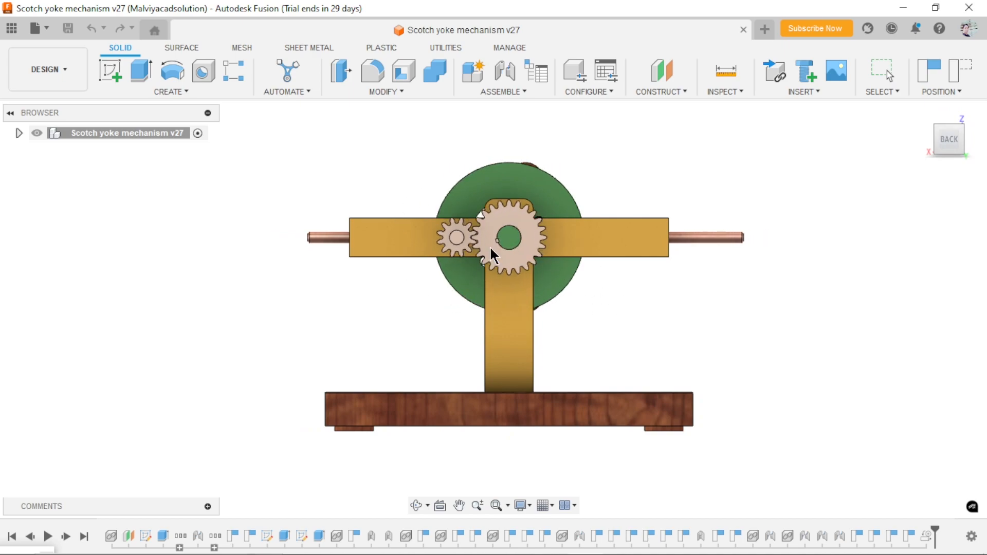
scroll(488, 244, "up", 1)
scroll(509, 267, "up", 2)
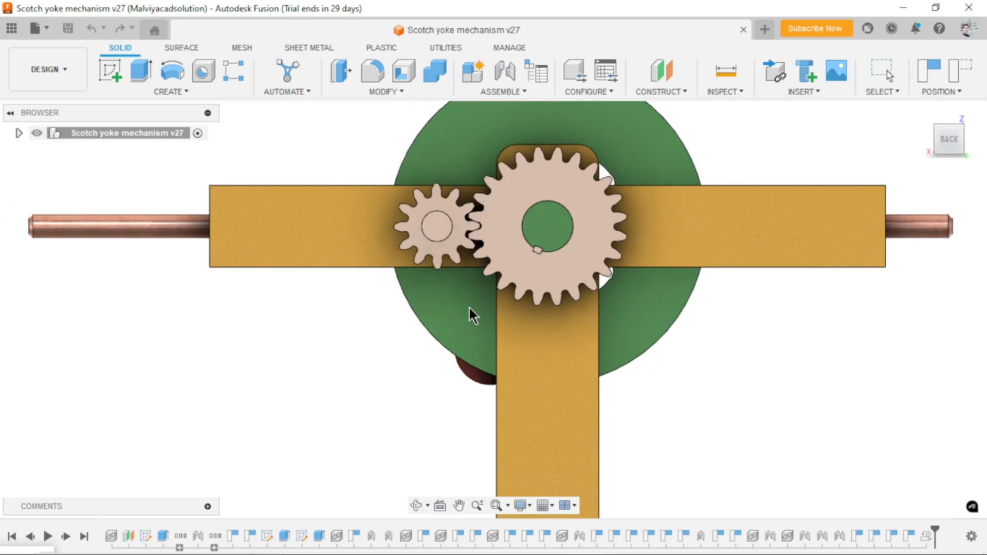
scroll(473, 367, "down", 3)
scroll(473, 368, "down", 2)
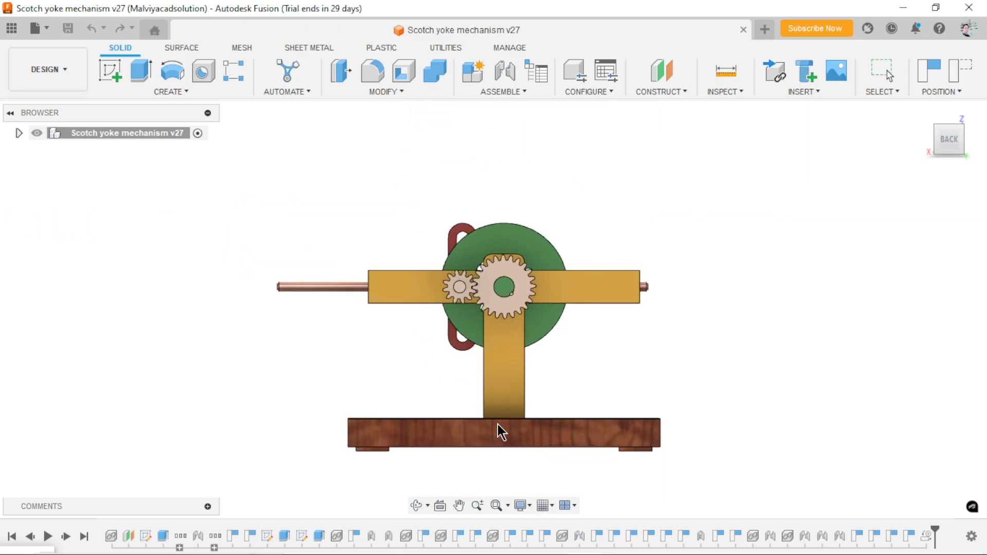
scroll(493, 436, "up", 1)
left_click(923, 111)
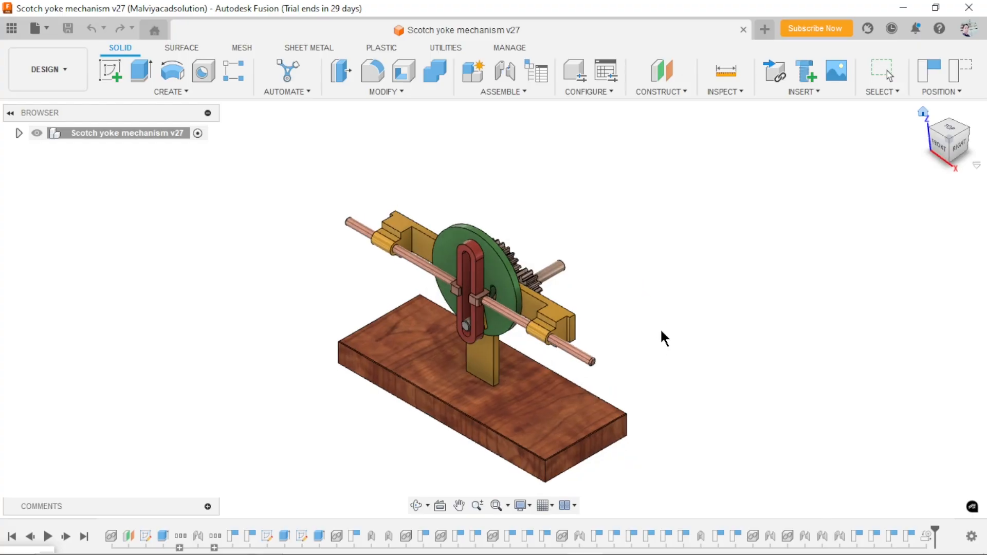
scroll(386, 437, "up", 2)
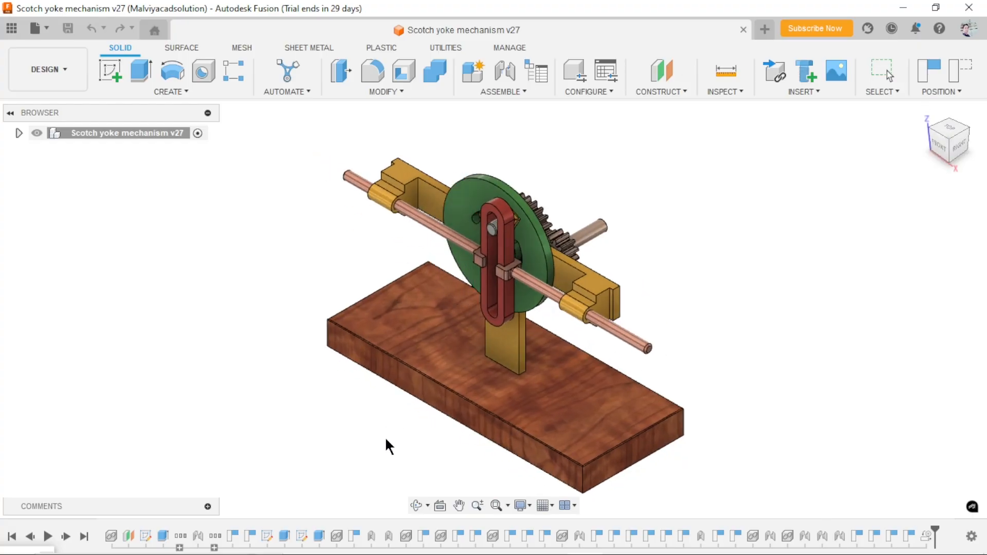
scroll(415, 440, "down", 1)
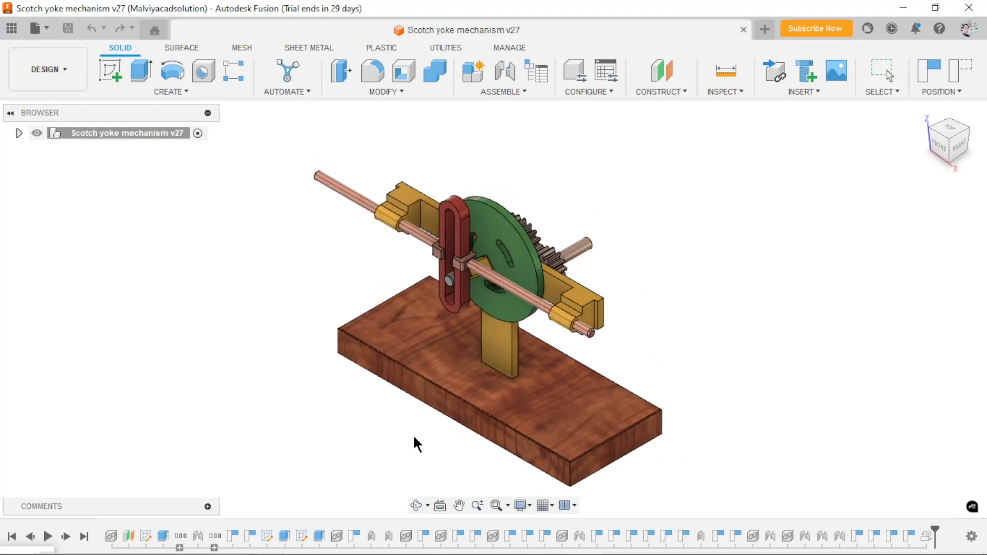
scroll(425, 451, "up", 2)
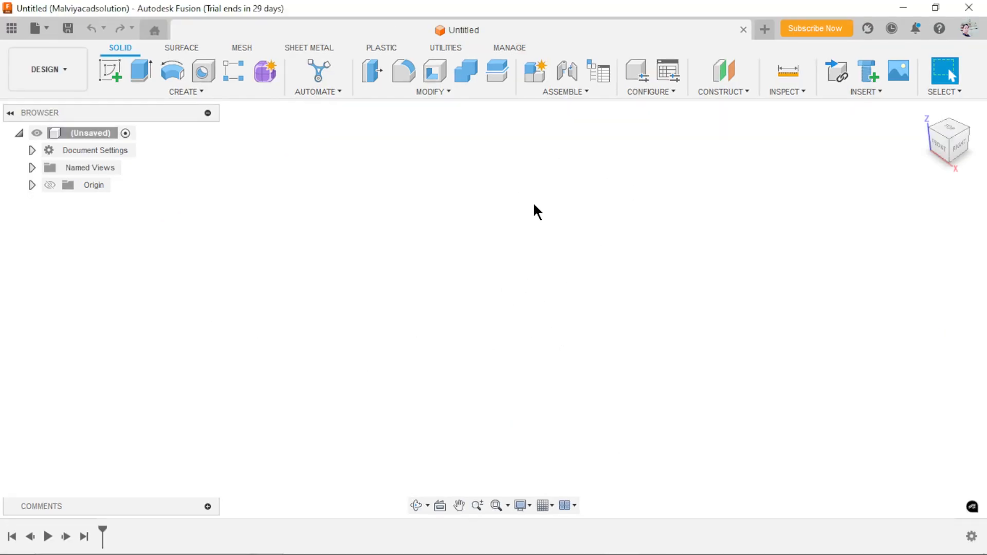
- Start a new sketch on the horizontal XY origin plane
left_click(111, 78)
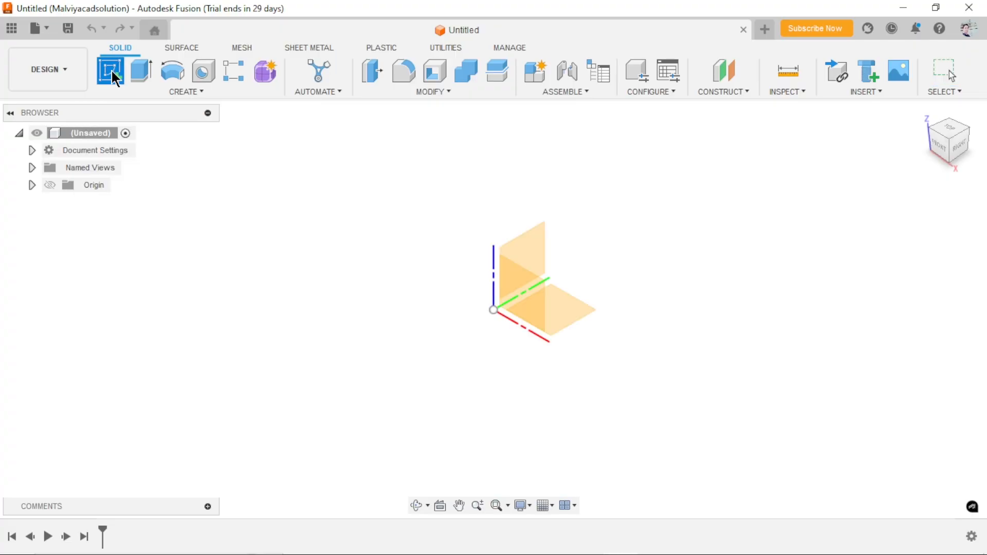
left_click(550, 269)
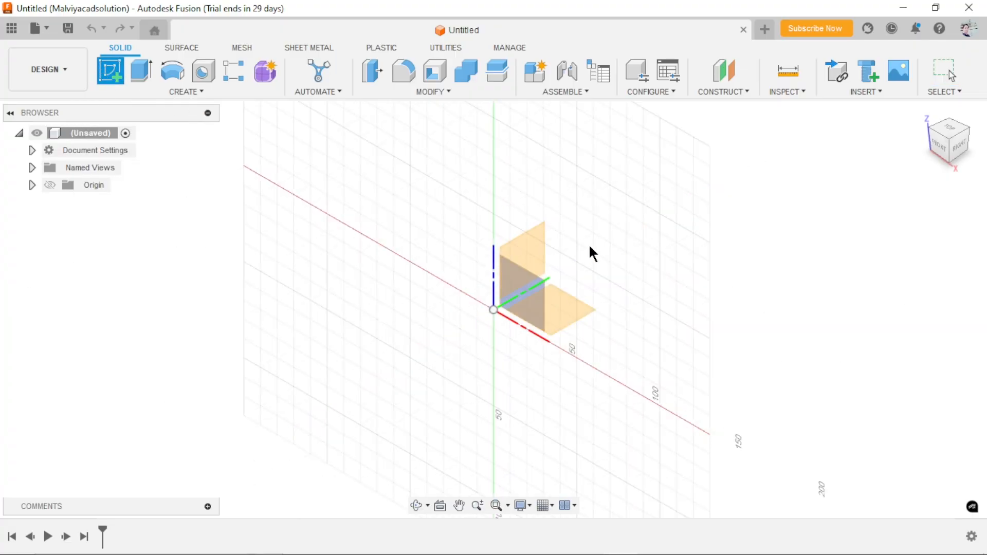
left_click(577, 305)
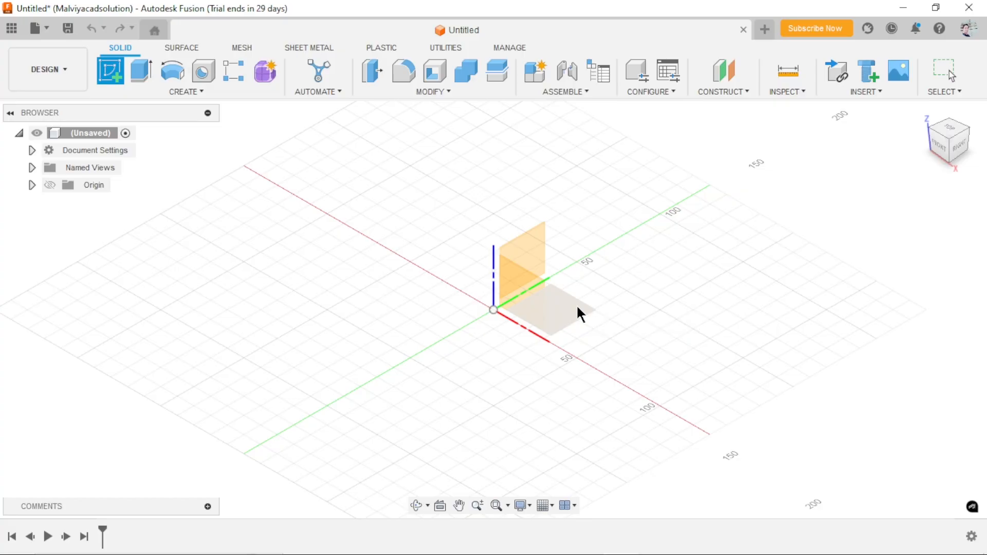
left_click(580, 313)
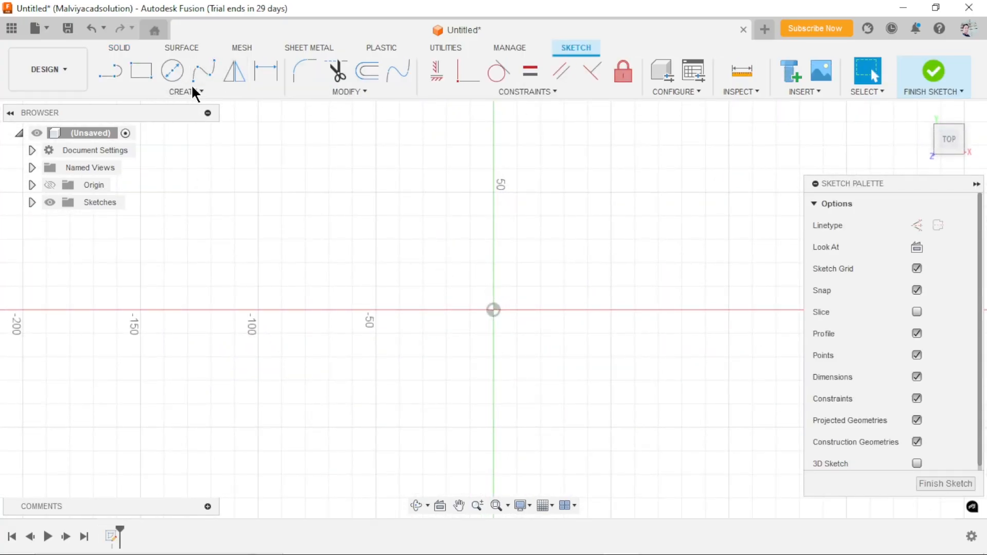
- Draw a center rectangle 380 mm wide and 150 mm high, centred on the sketch origin
left_click(146, 79)
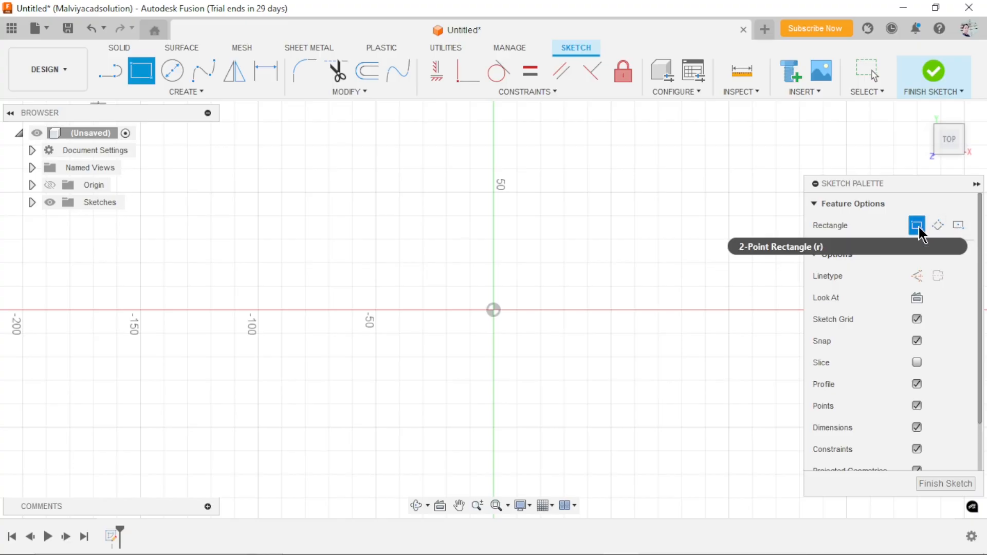
left_click(959, 227)
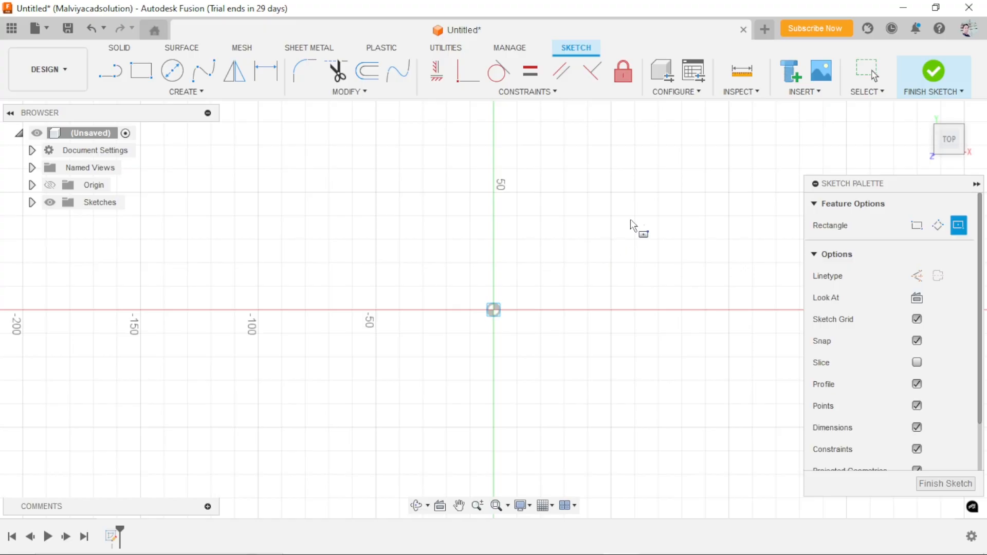
key("Tab")
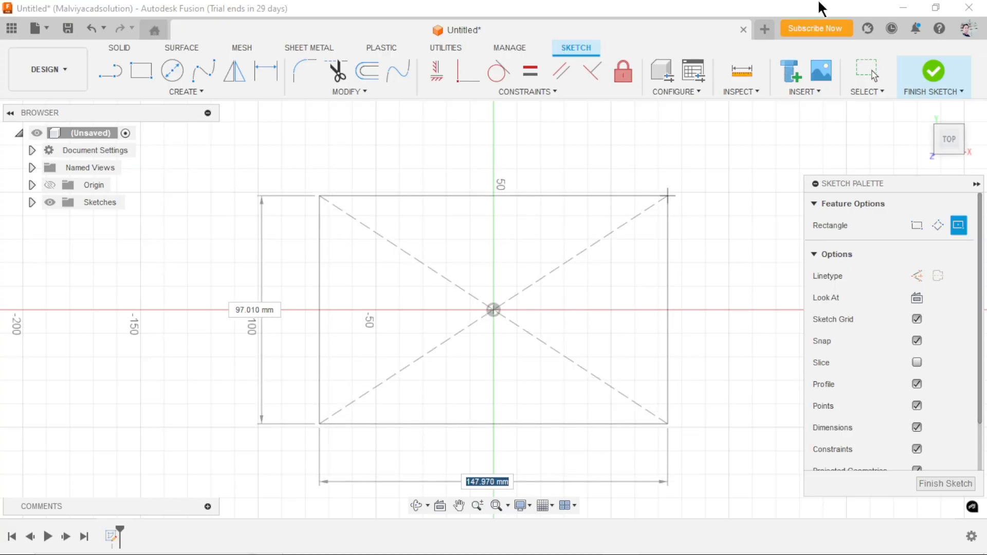
type("380")
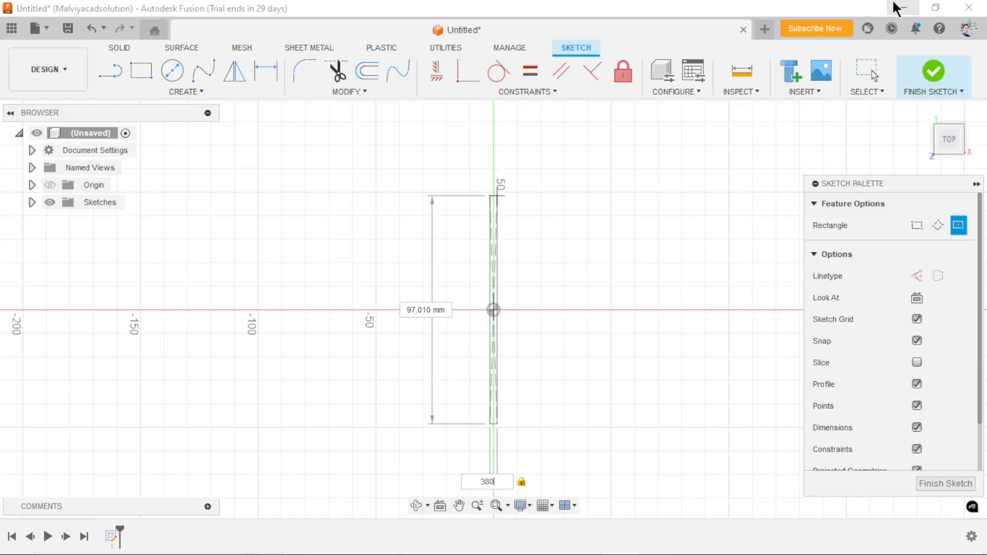
key("Tab")
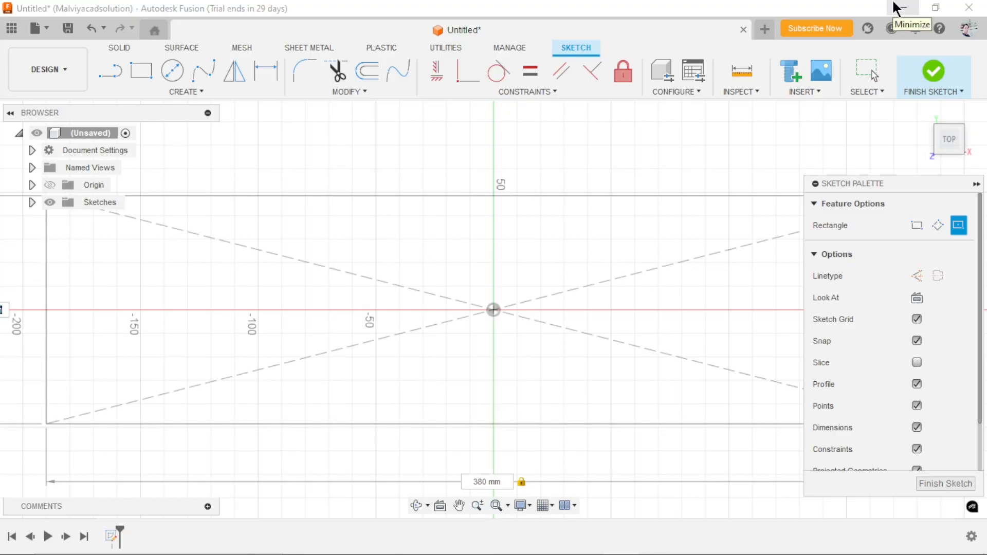
scroll(522, 298, "down", 4)
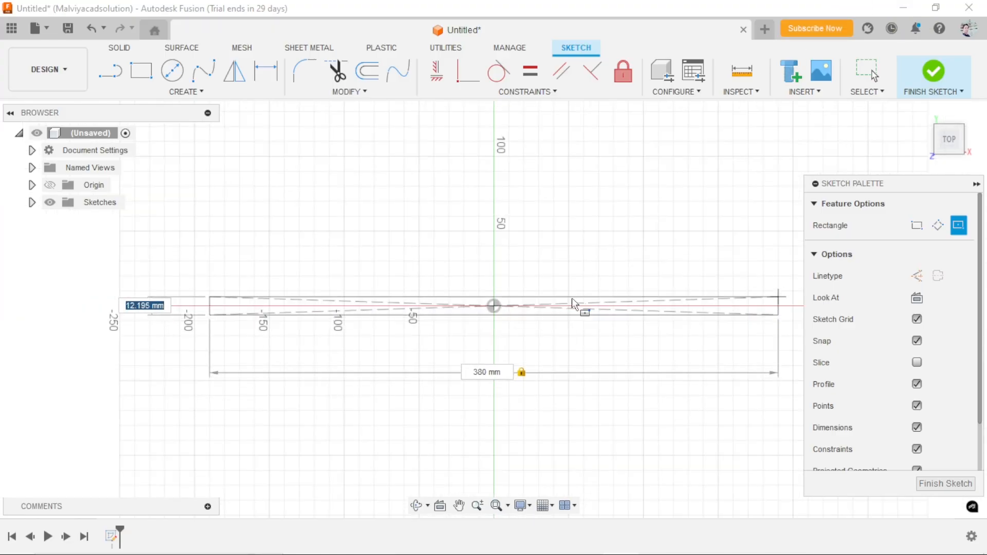
scroll(511, 309, "up", 1)
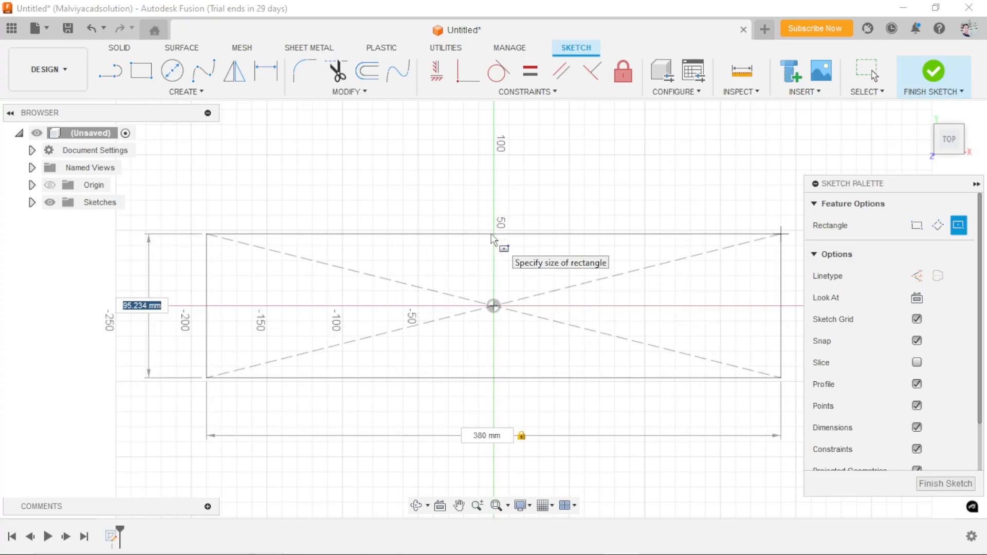
type("150")
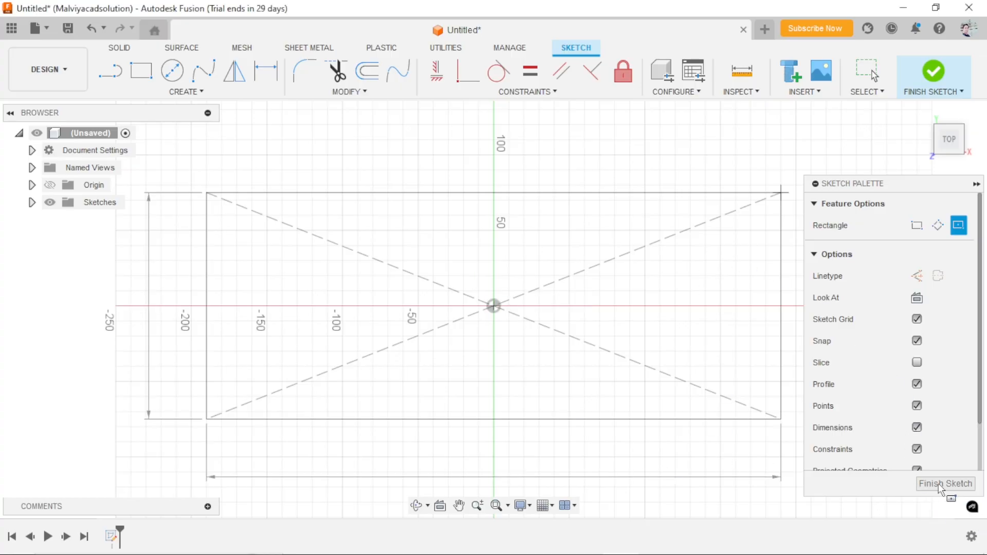
key("Return")
scroll(539, 352, "down", 2)
scroll(443, 377, "down", 2)
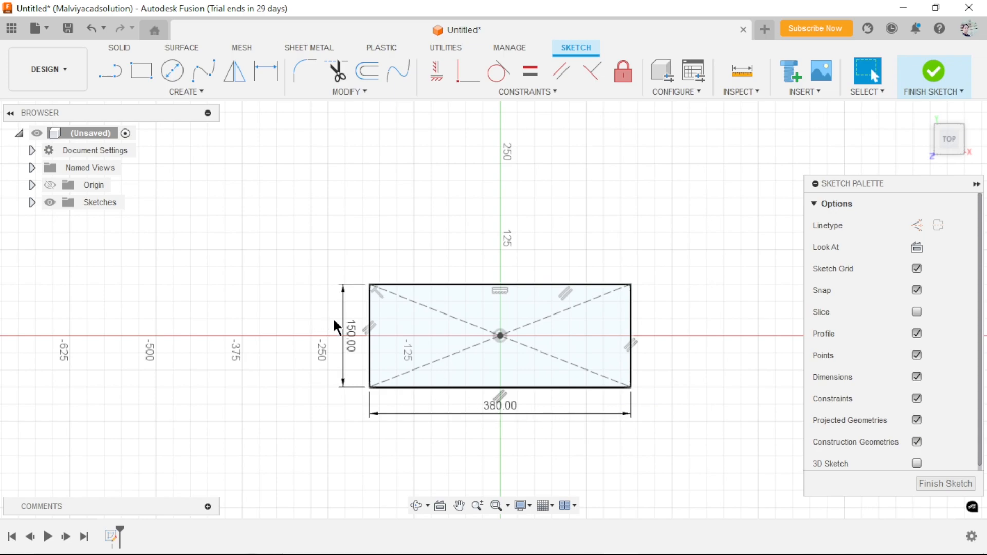
scroll(481, 427, "up", 6)
scroll(502, 406, "down", 3)
scroll(514, 360, "down", 4)
scroll(603, 332, "up", 1)
scroll(567, 357, "up", 4)
scroll(562, 348, "down", 4)
scroll(591, 272, "up", 2)
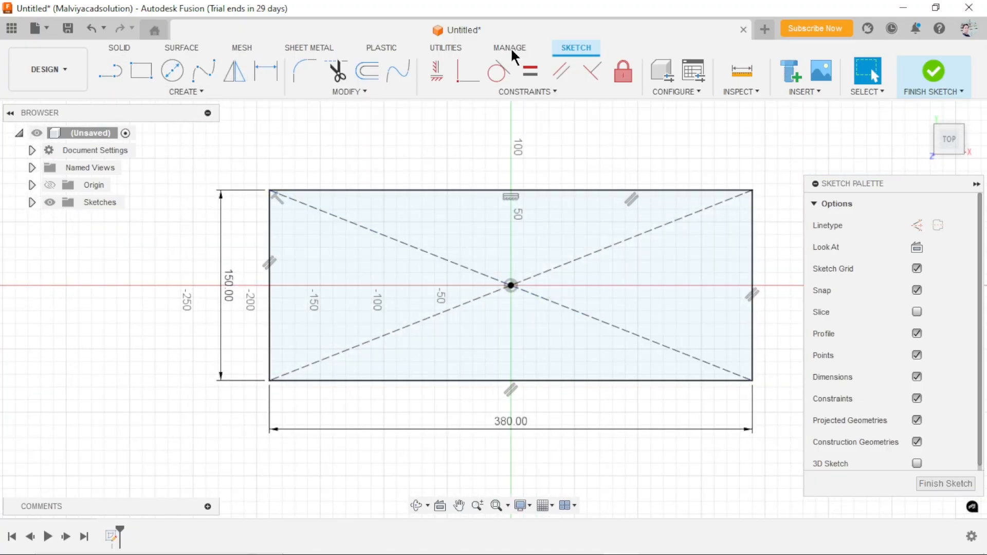
- Extrude the rectangular profile 35 mm upward to one side as a new body
left_click(122, 48)
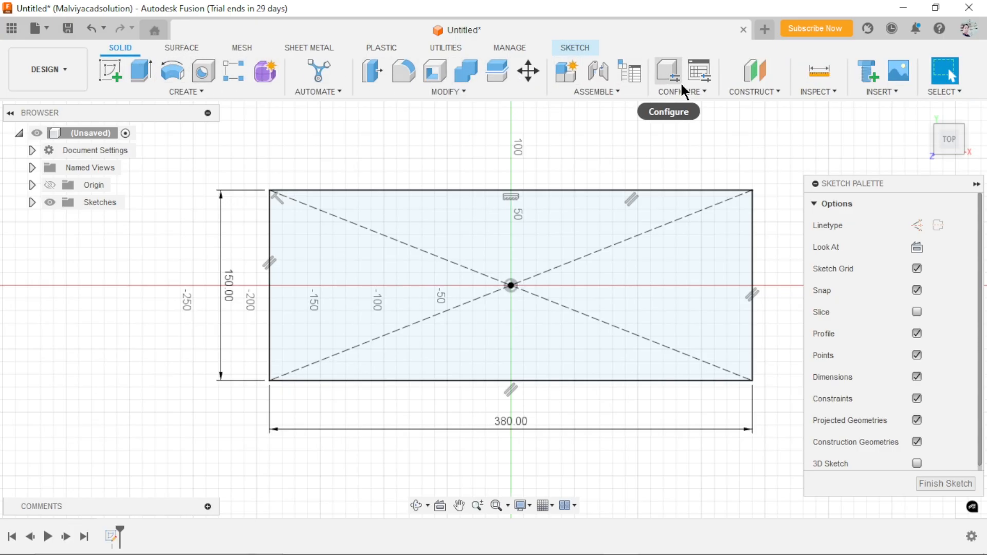
left_click(140, 69)
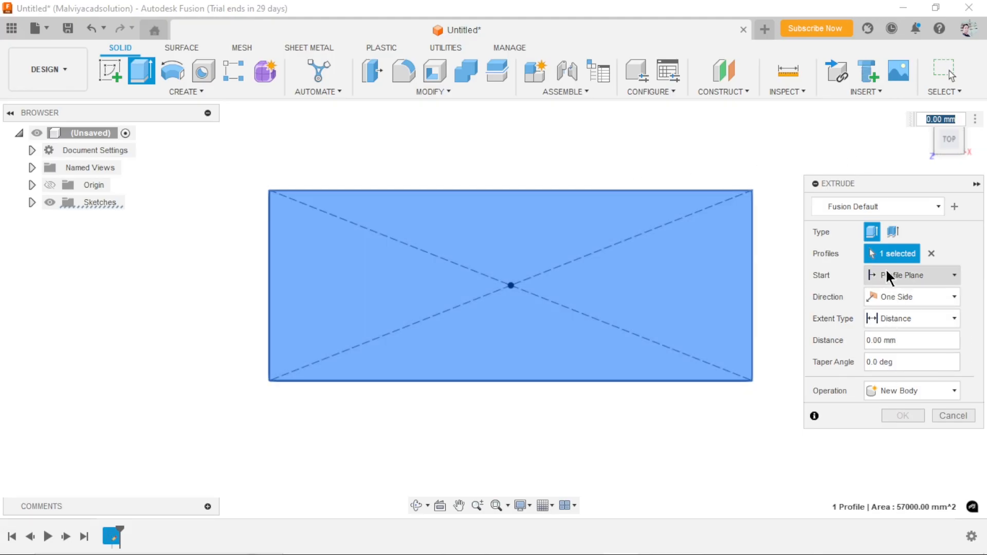
left_click(646, 339)
left_click(379, 293)
left_click(904, 342)
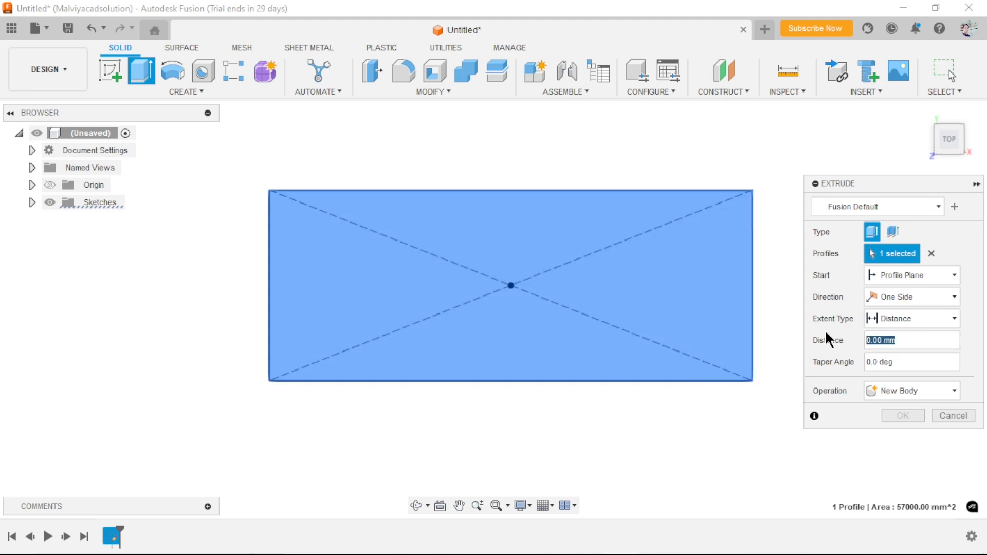
type("35")
key("Tab")
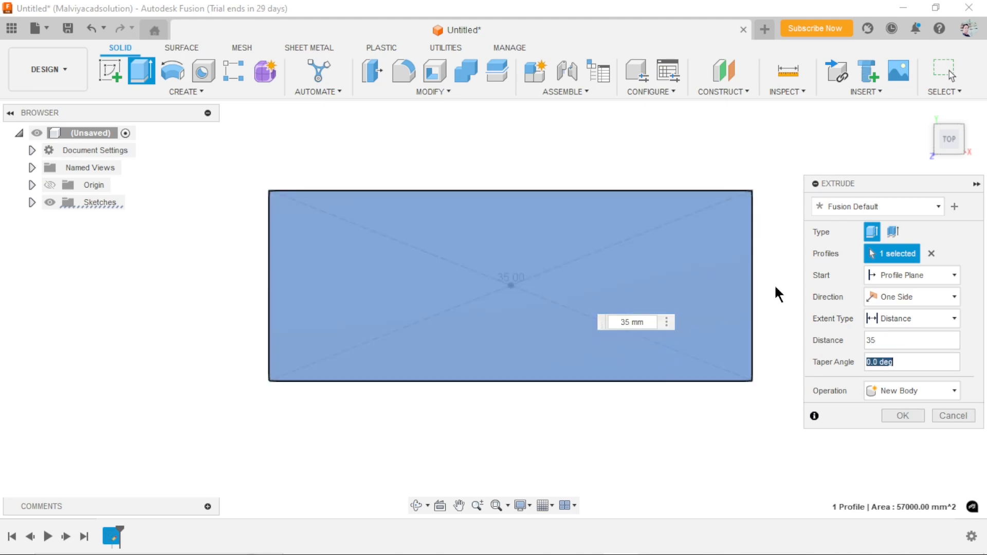
left_click(922, 110)
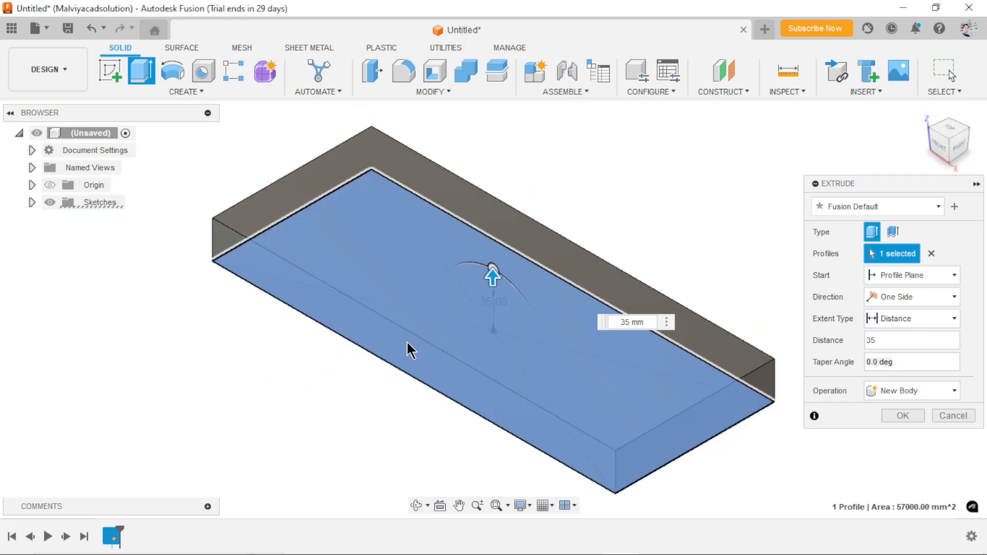
scroll(455, 434, "up", 3)
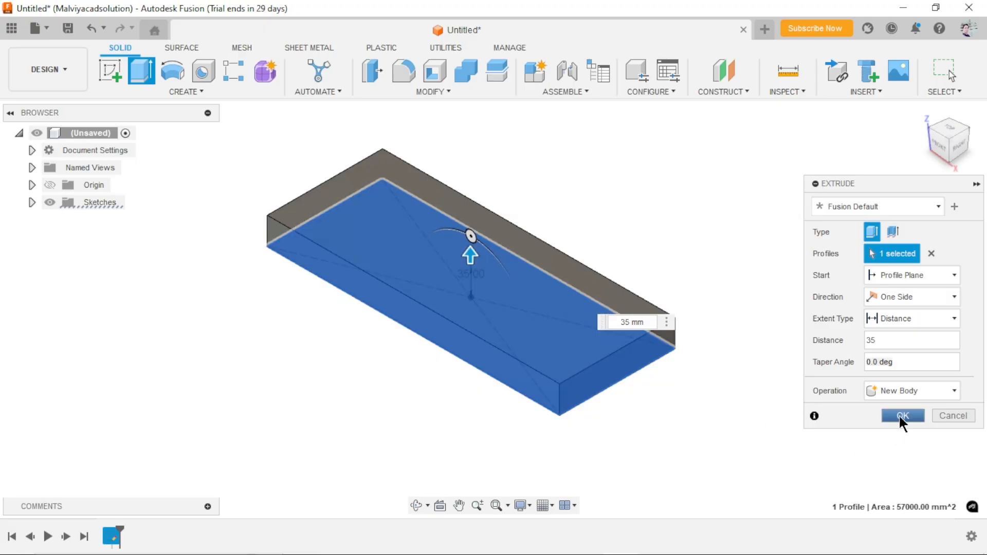
key("Return")
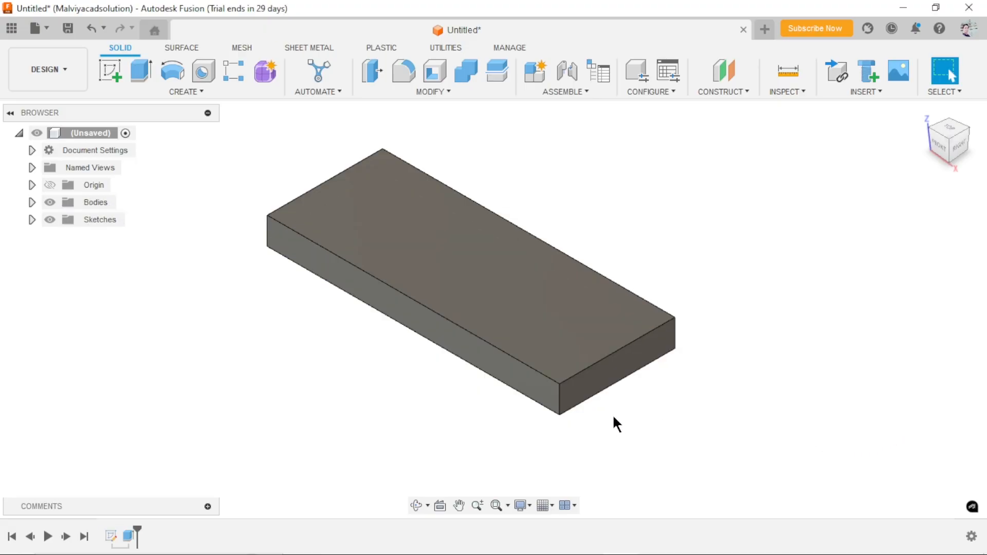
- Start a new sketch on the underside face of the base plate
middle_click_drag(705, 399, 524, 370, "shift")
left_click(516, 312)
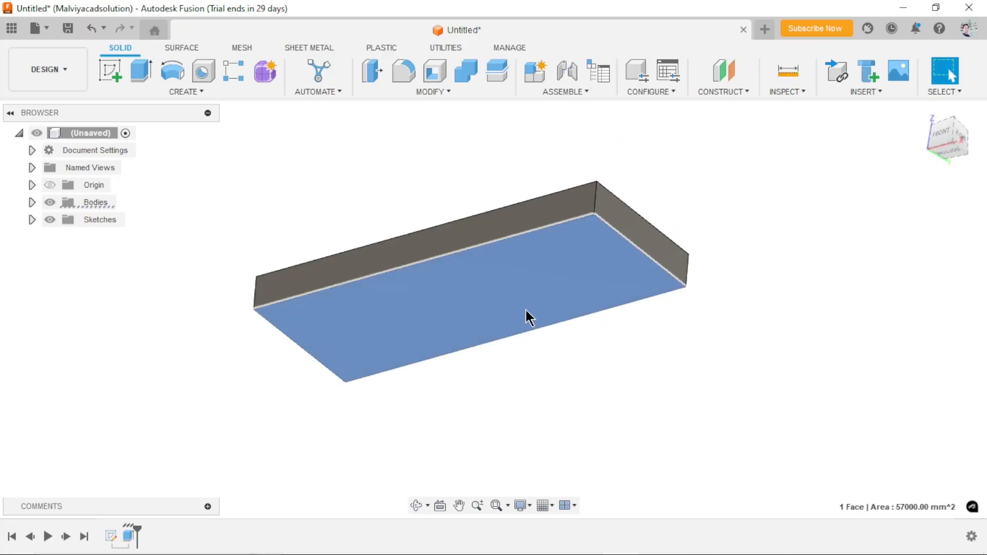
left_click(110, 71)
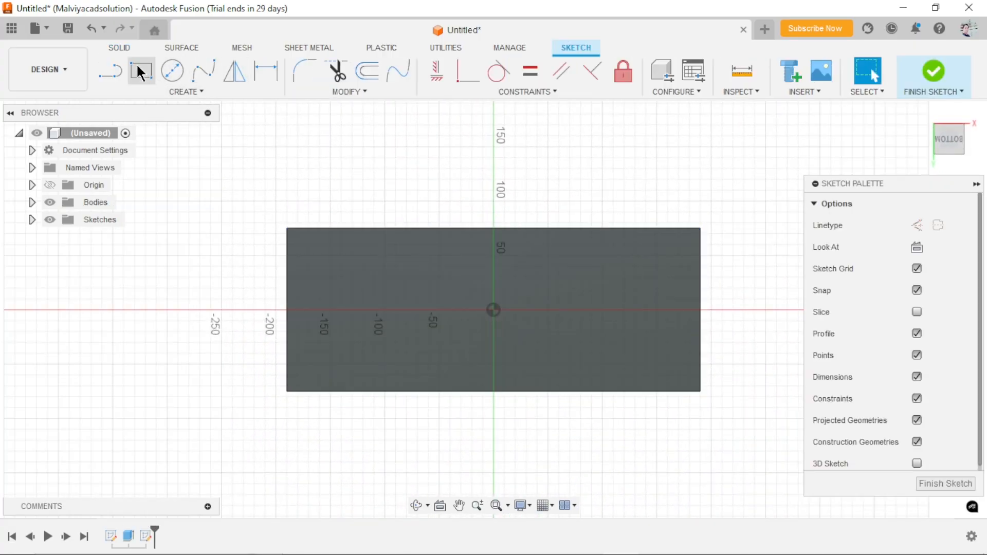
- Draw a two-point rectangle 40 mm wide and 30 mm high near the upper-left corner of the plate's underside
left_click(141, 70)
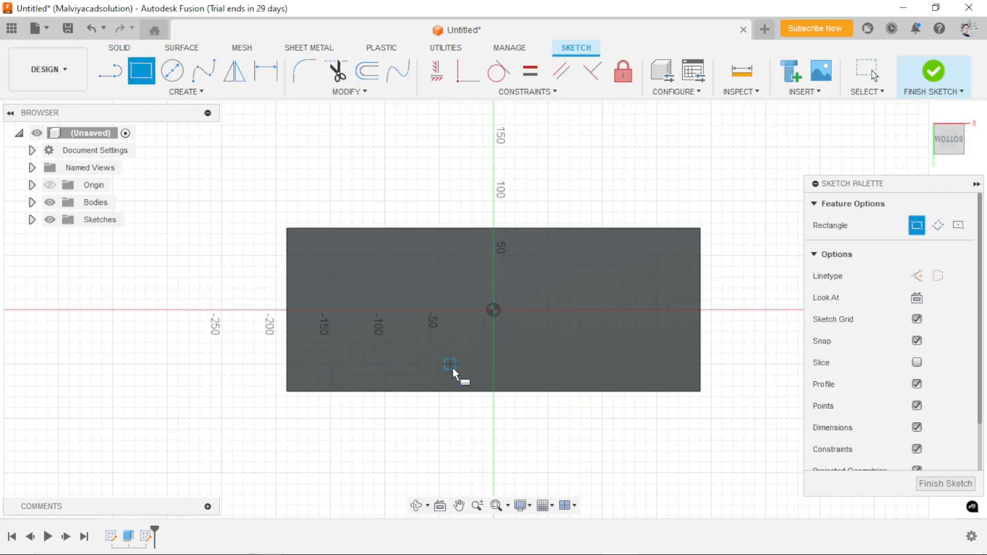
scroll(453, 361, "up", 2)
left_click(273, 218)
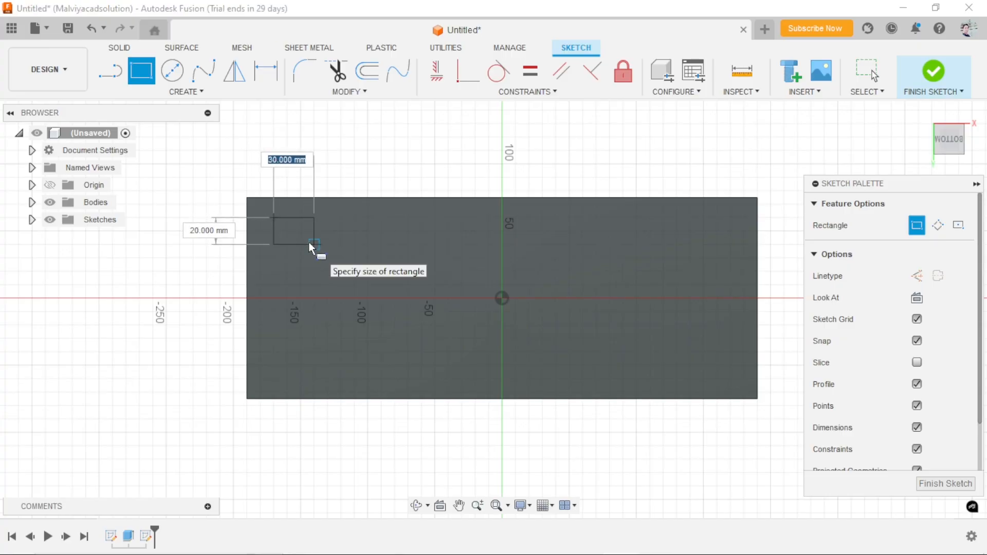
key("Tab")
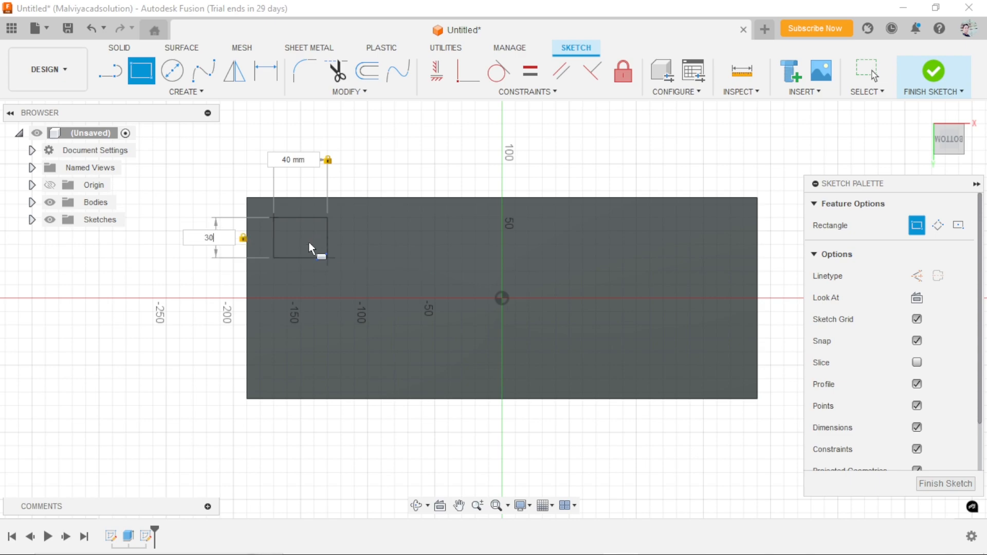
type("30")
key("Return")
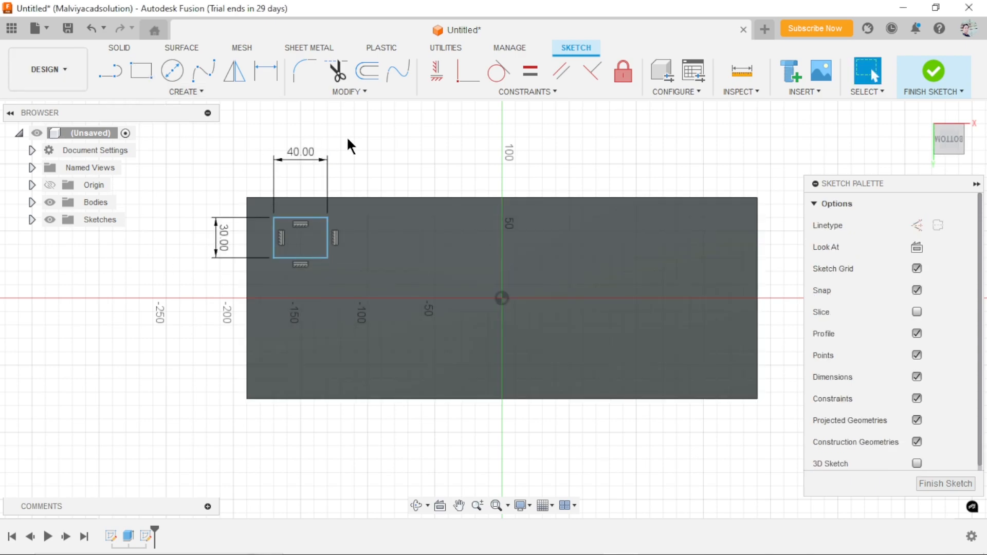
- Dimension the small rectangle's upper side 10 mm from the plate's upper long edge
left_click(265, 71)
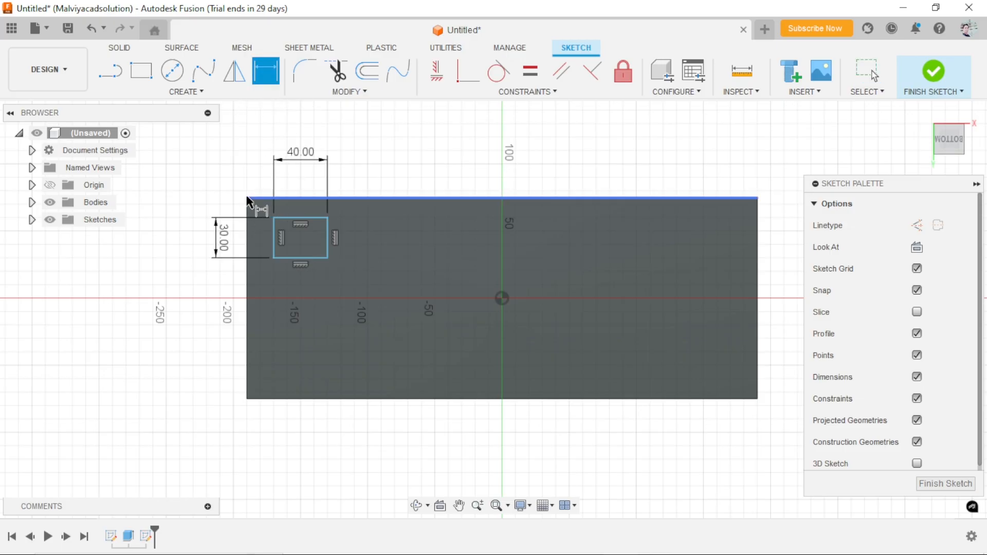
left_click(257, 197)
left_click(285, 218)
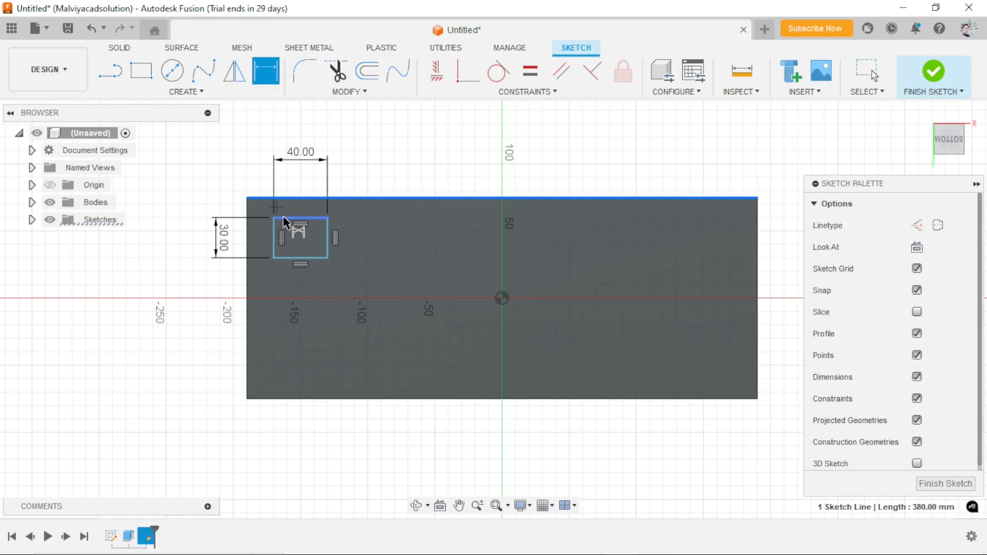
left_click(241, 168)
type("1")
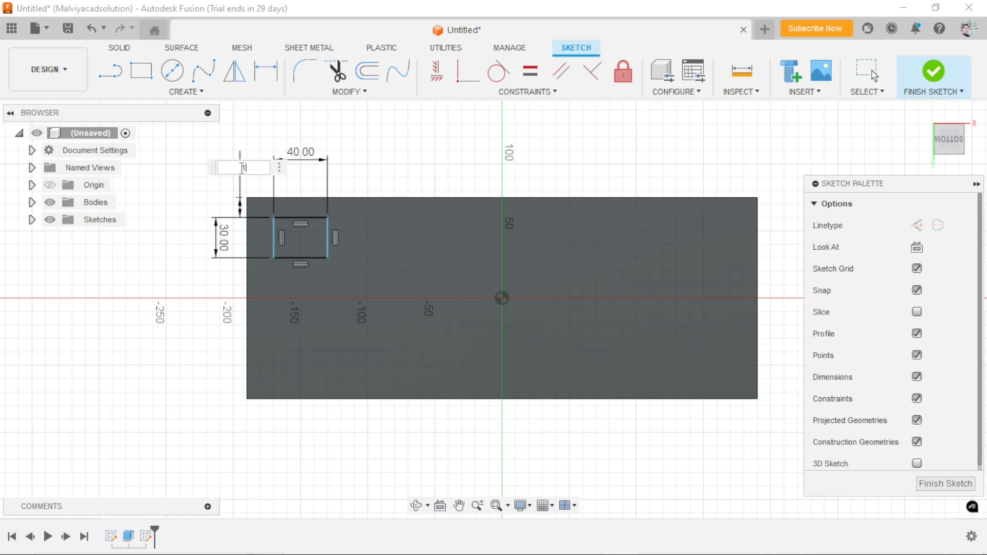
type("0")
key("Return")
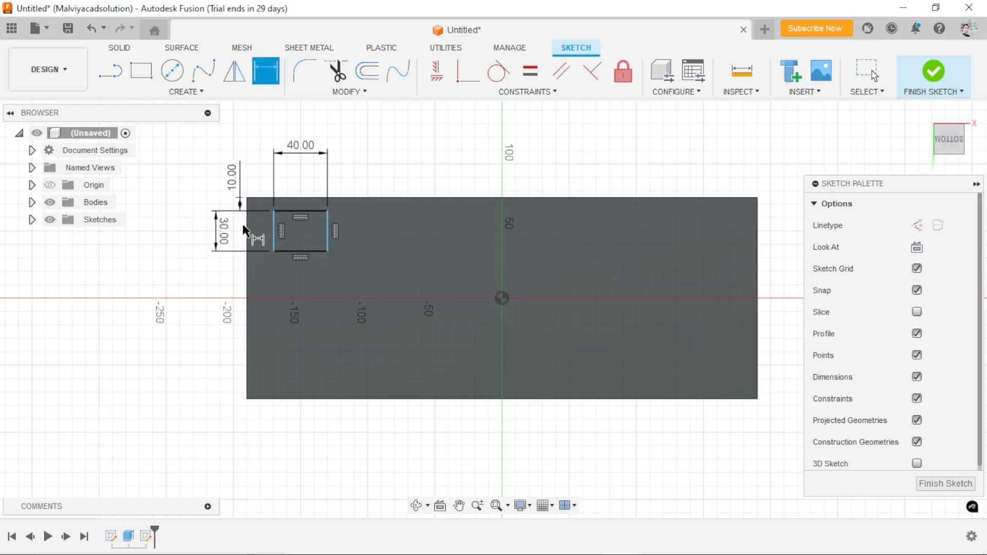
- Dimension the small rectangle's left side 10 mm from the plate's left short edge
left_click(247, 229)
left_click(275, 233)
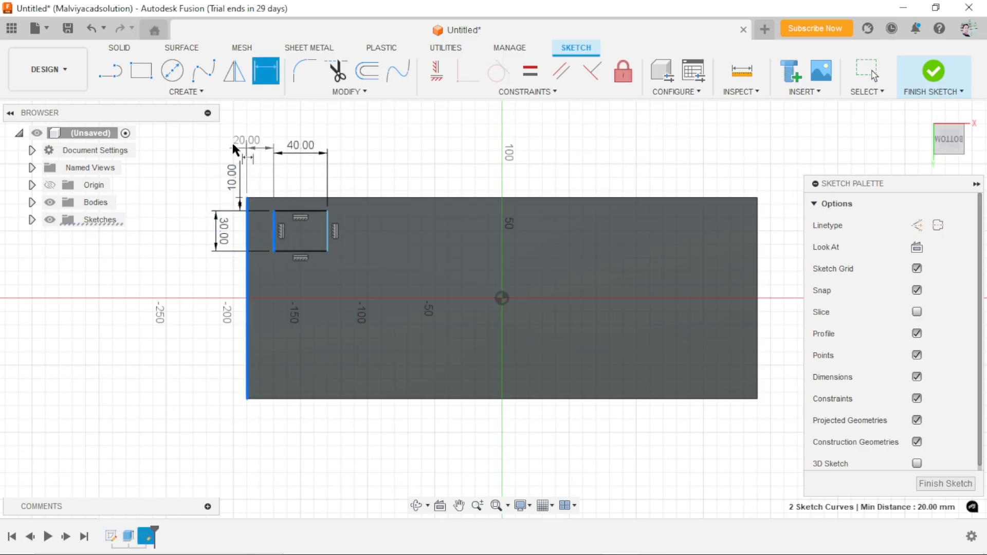
left_click(233, 144)
type("10")
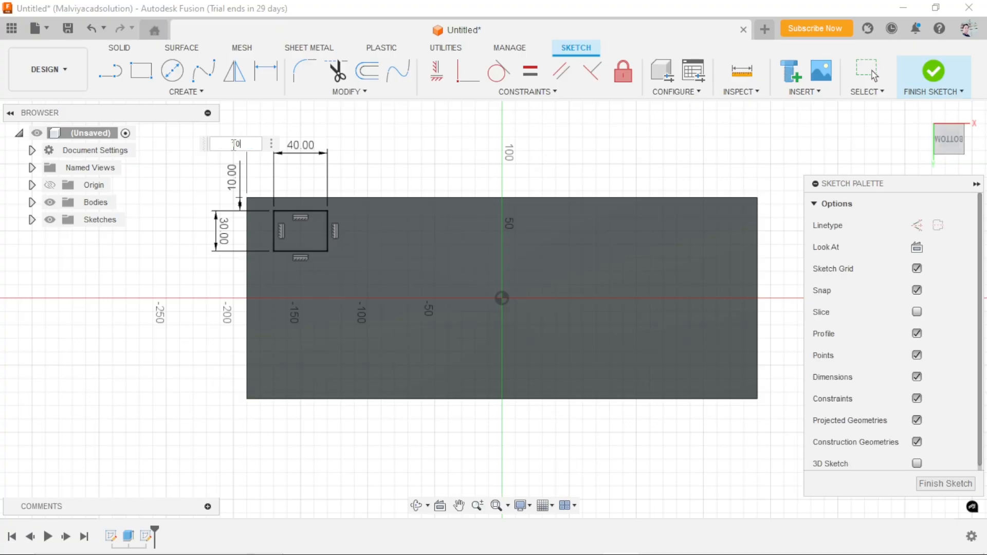
key("Return")
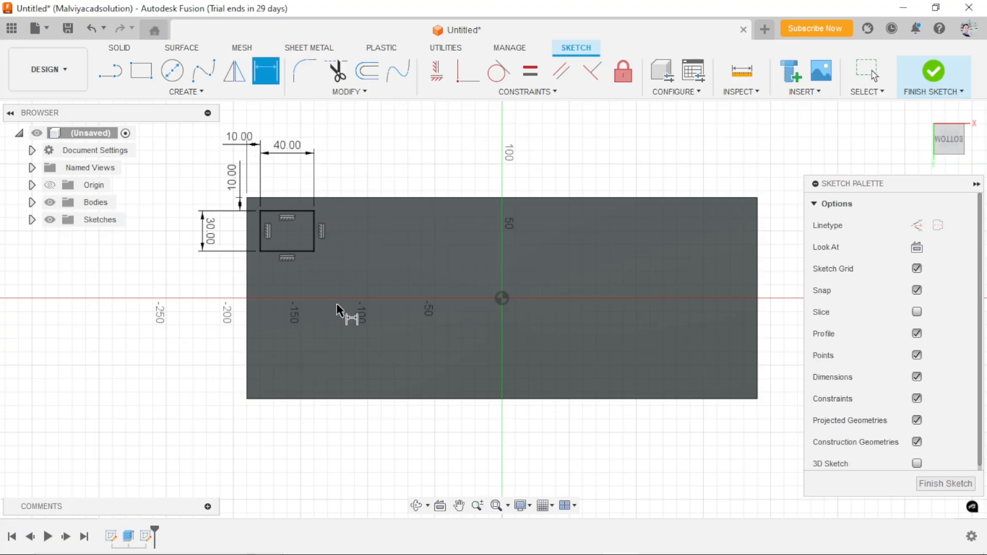
- Draw construction lines from the midpoint of the plate's upper long edge to the origin and on to the left short edge's midpoint
scroll(337, 308, "down", 2)
scroll(337, 270, "up", 3)
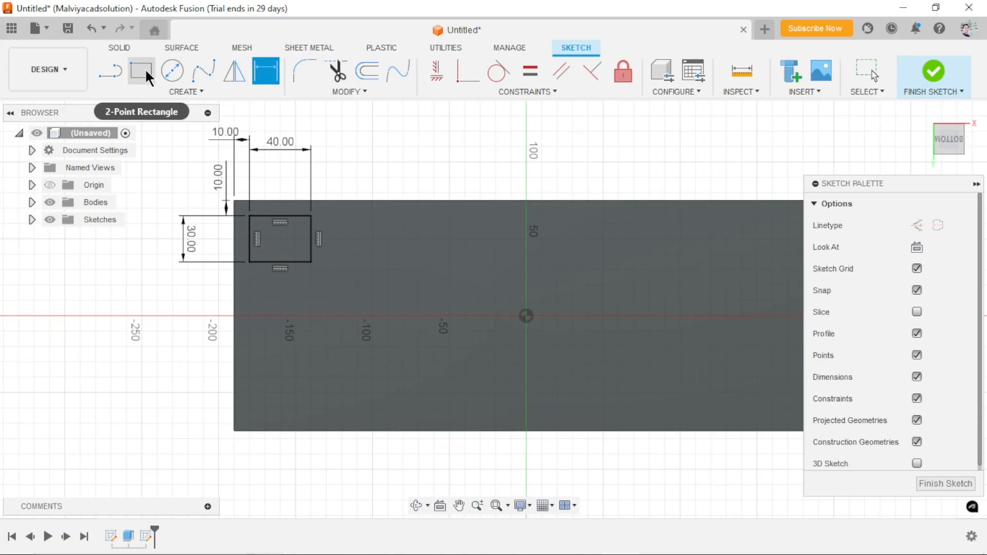
left_click(110, 76)
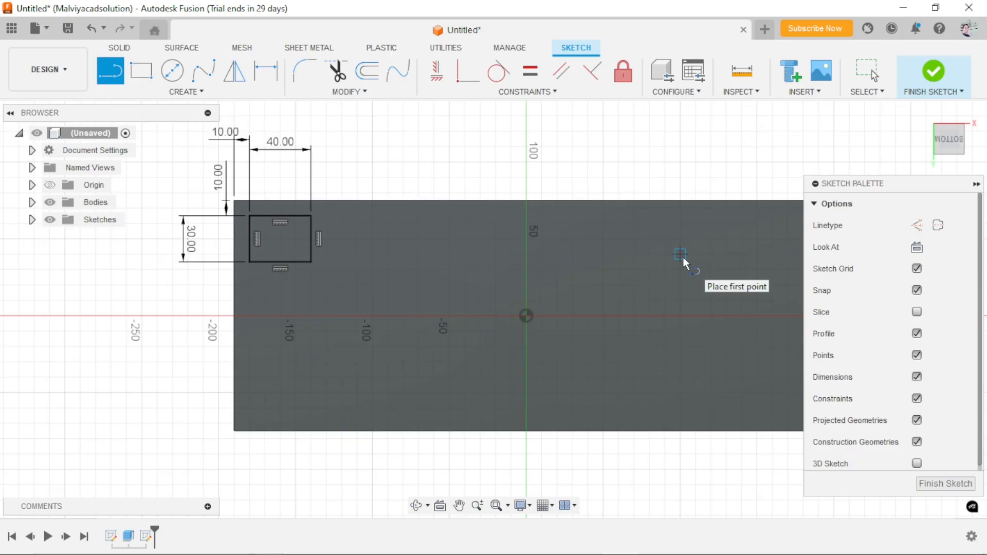
left_click(917, 226)
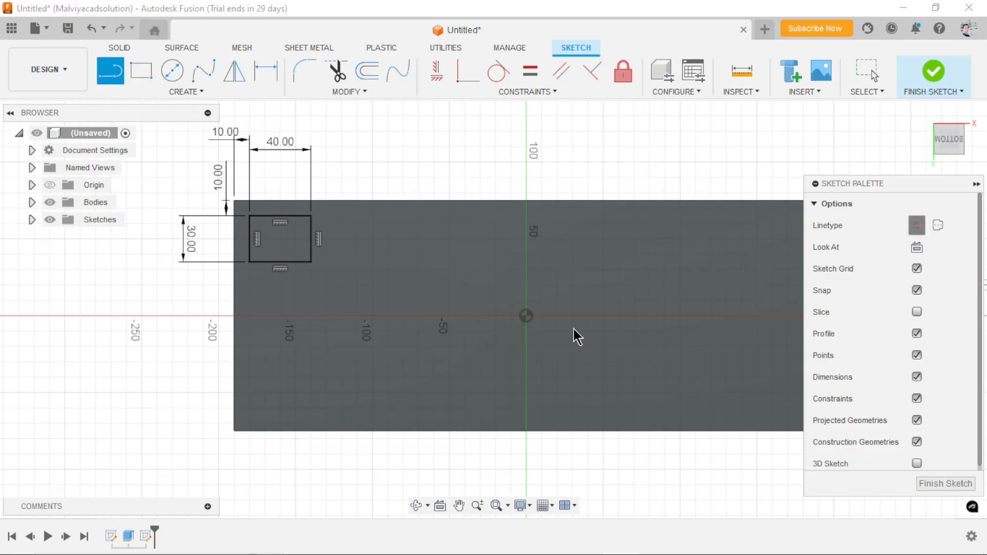
left_click(526, 200)
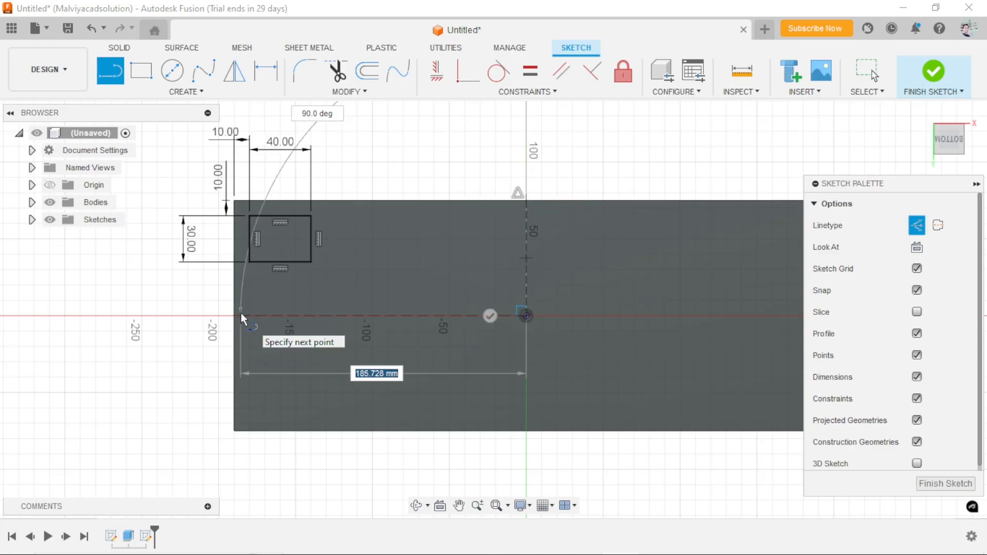
key("Escape")
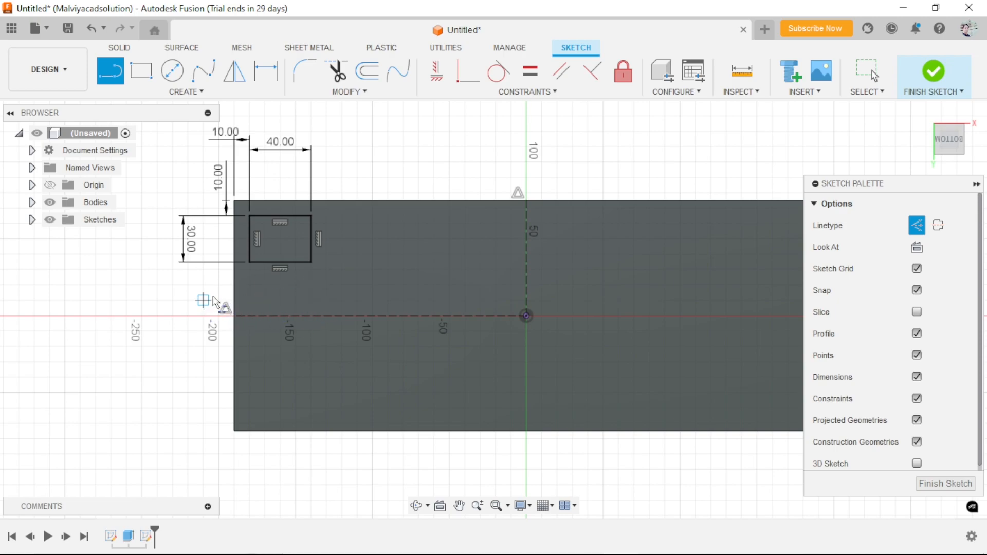
left_click_drag(254, 329, 198, 298)
right_click(198, 295)
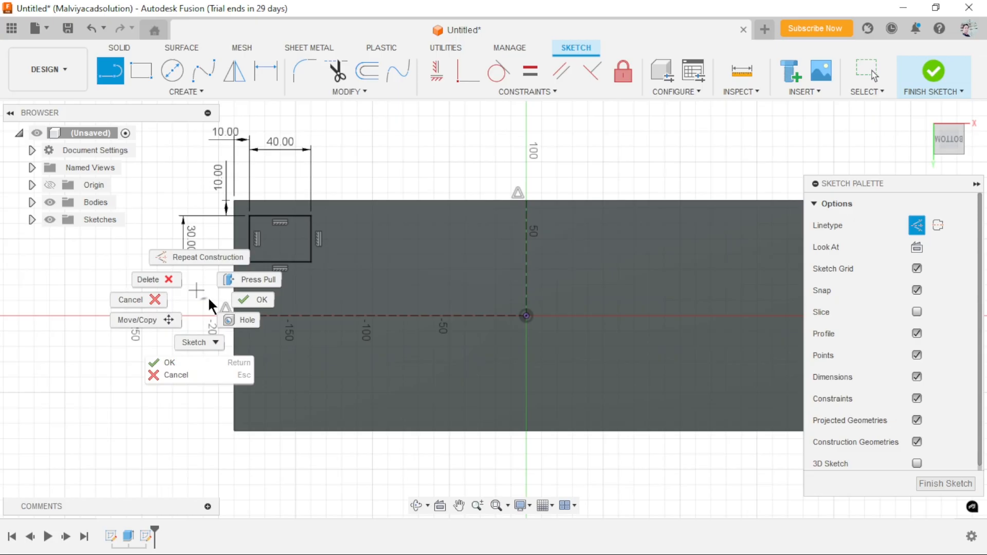
left_click(251, 302)
key("Escape")
- Mirror the four sides of the small rectangle across the vertical construction line
scroll(571, 359, "down", 4)
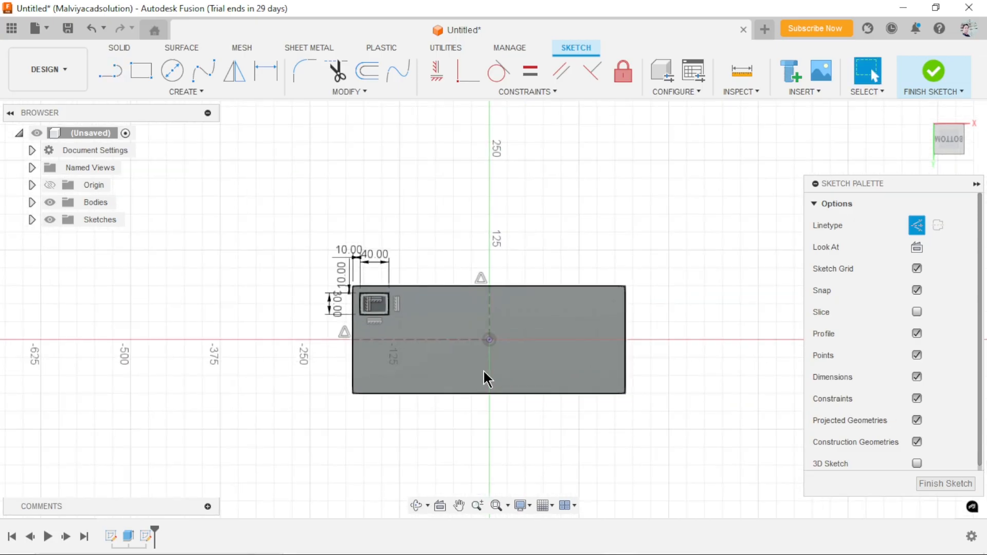
scroll(495, 377, "up", 4)
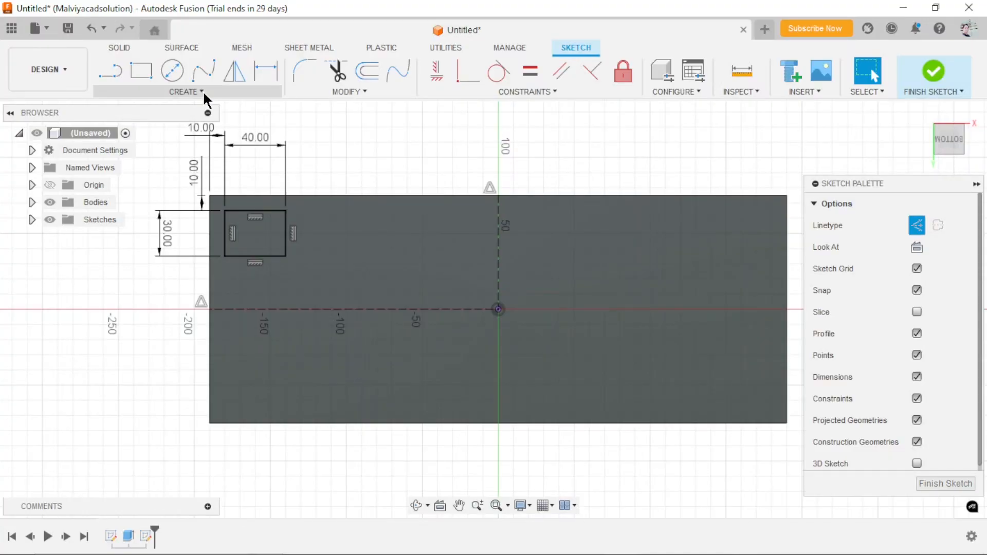
left_click(204, 95)
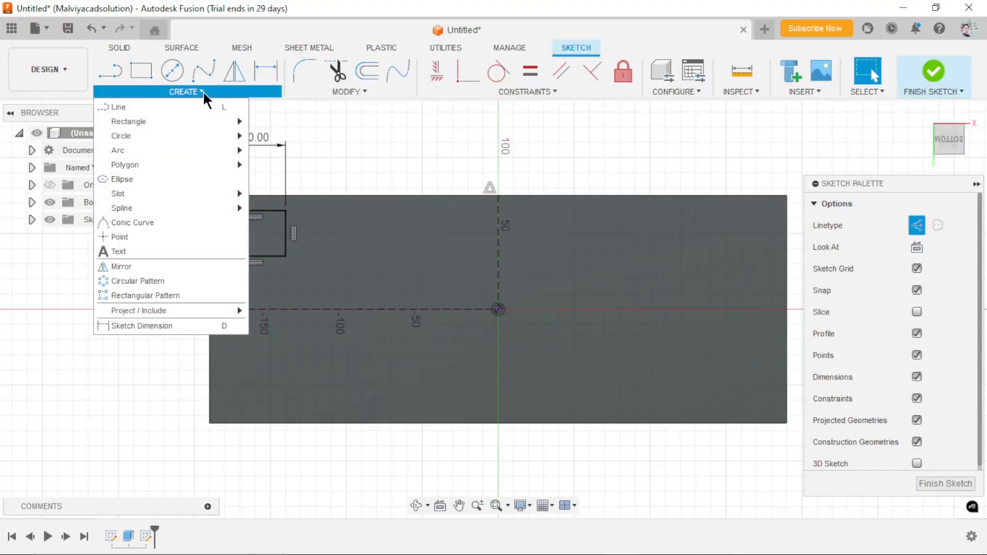
left_click(122, 269)
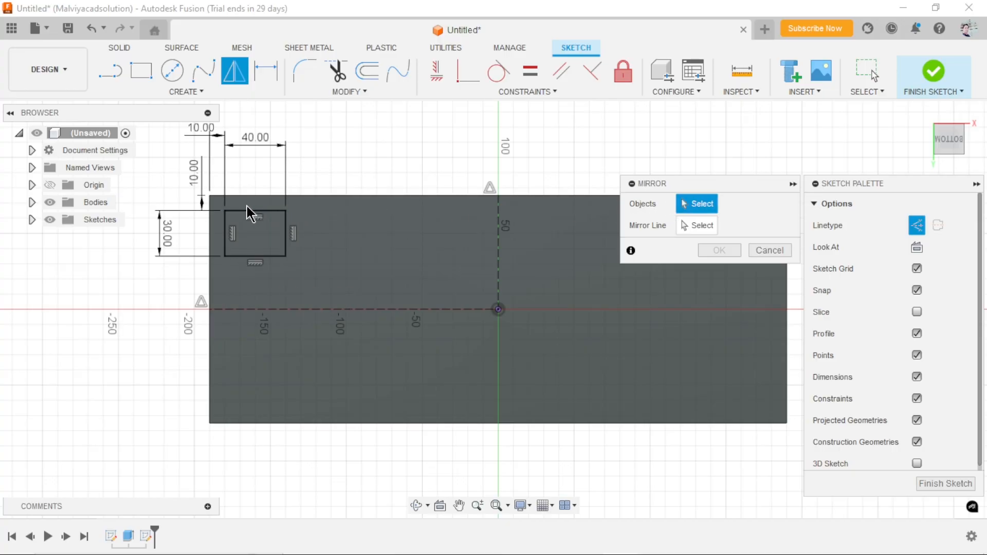
left_click(248, 211)
left_click(225, 227)
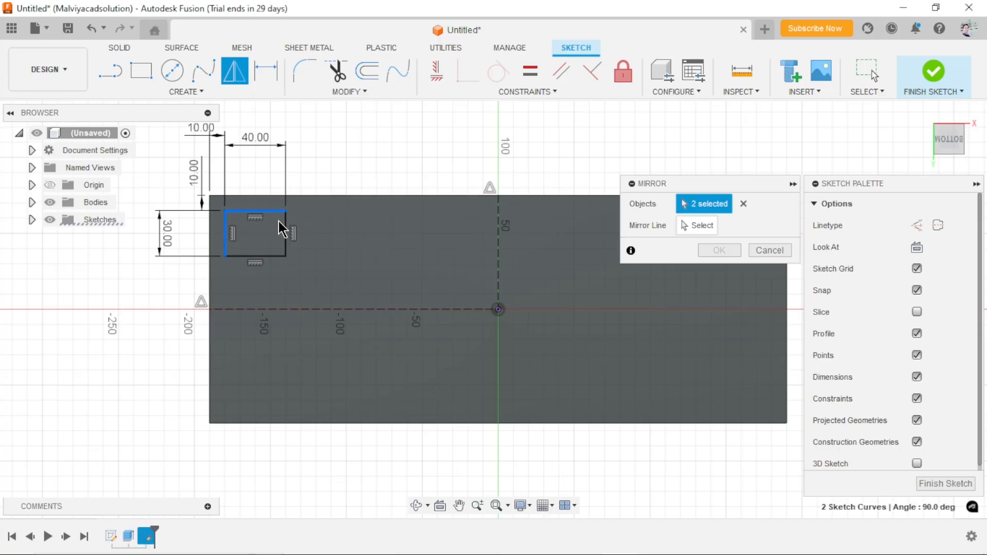
left_click(287, 234)
left_click(258, 255)
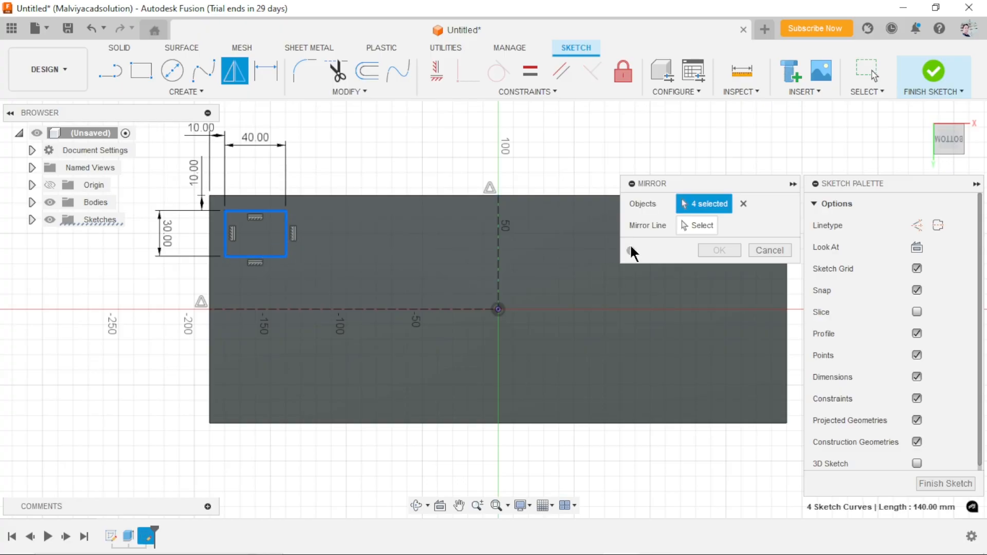
left_click(697, 227)
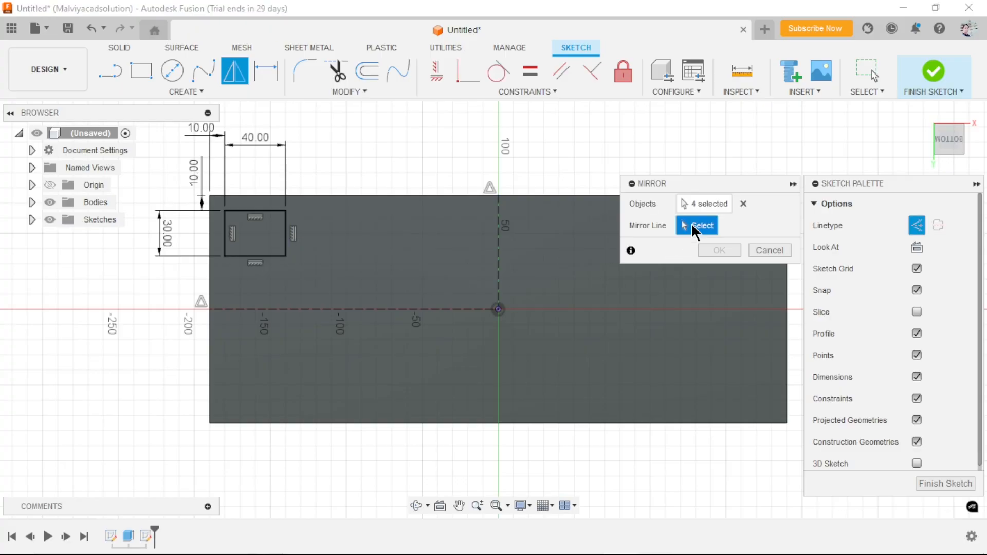
left_click(499, 261)
left_click(726, 254)
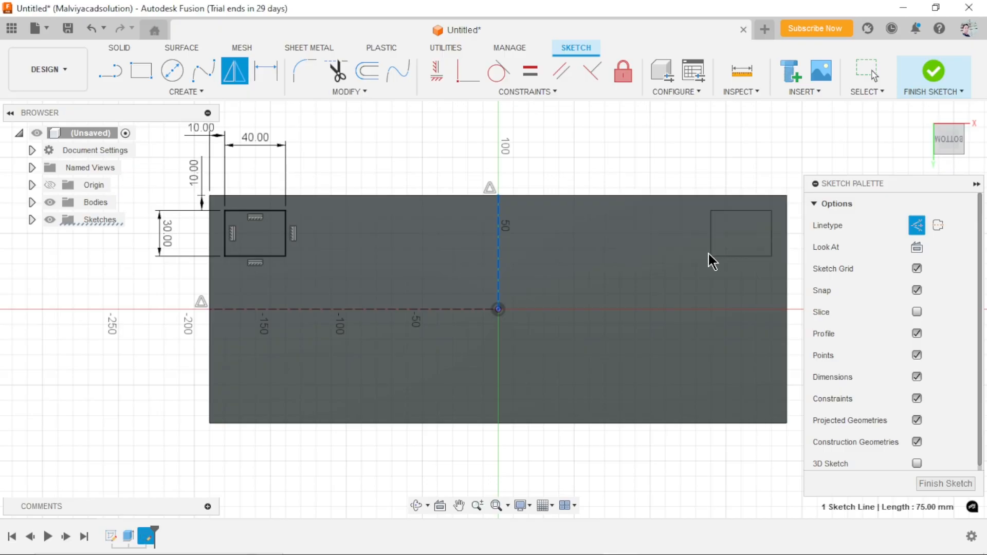
- Mirror both upper corner rectangles across the horizontal construction line to the plate's lower corners
left_click(181, 96)
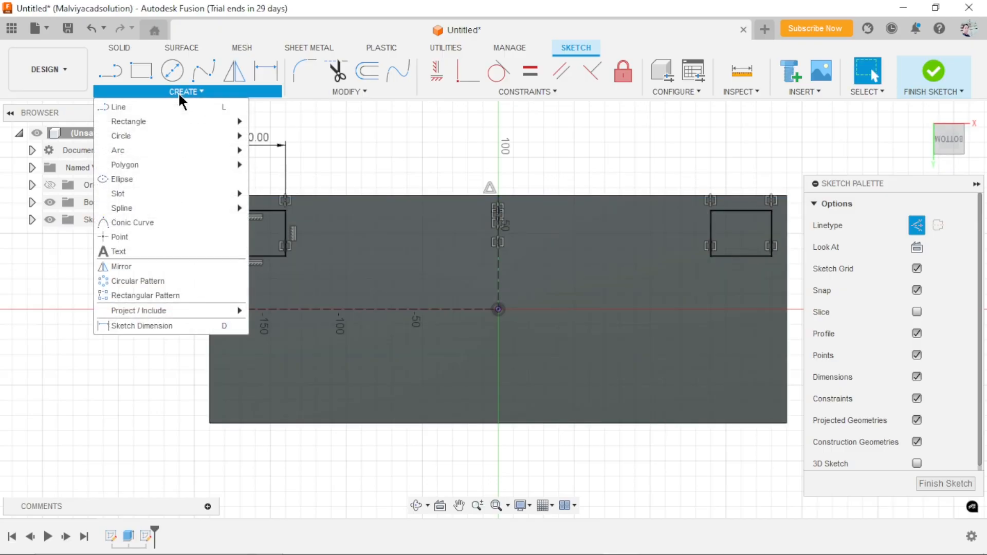
left_click(138, 267)
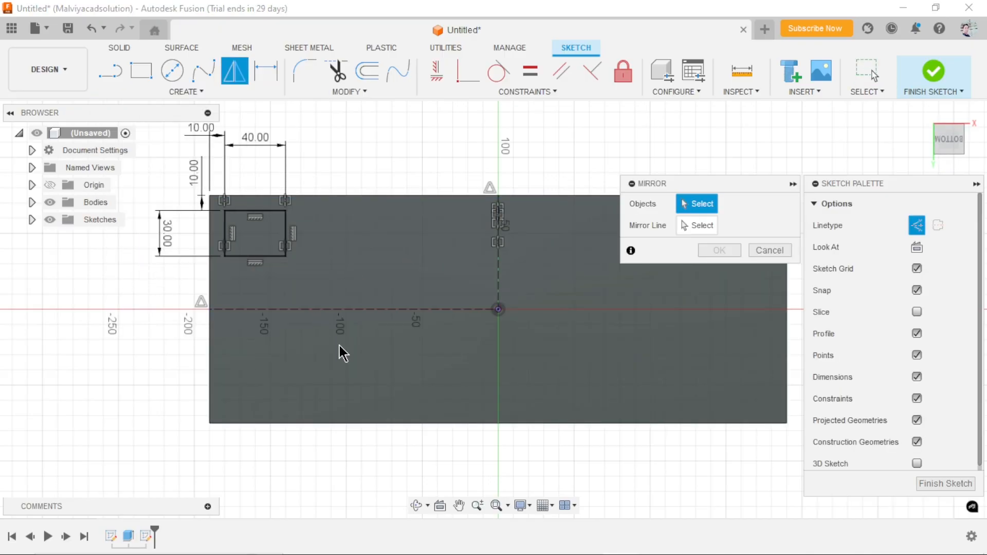
scroll(347, 352, "down", 3)
scroll(447, 363, "up", 3)
left_click_drag(685, 186, 675, 130)
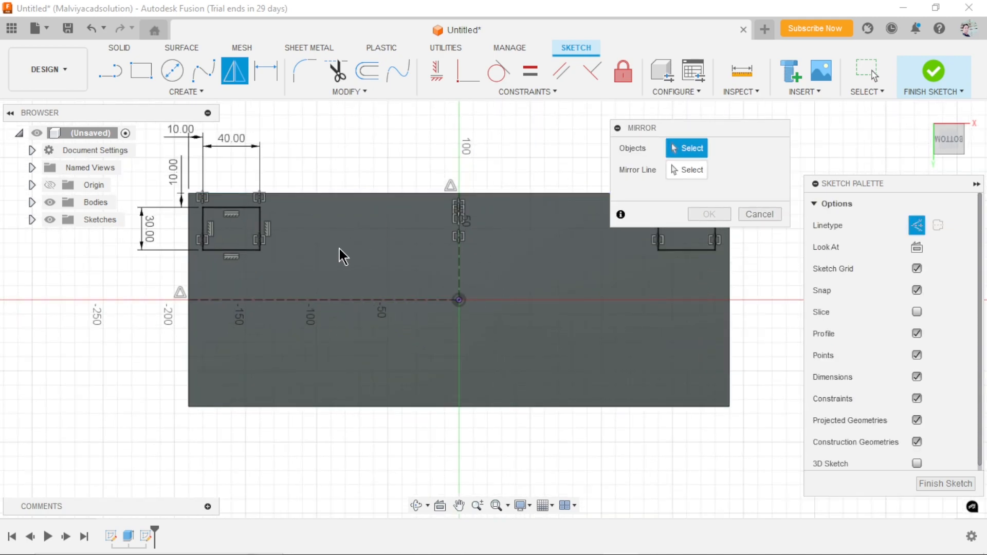
left_click(203, 227)
left_click(246, 208)
left_click(262, 232)
left_click(248, 250)
scroll(652, 266, "down", 3)
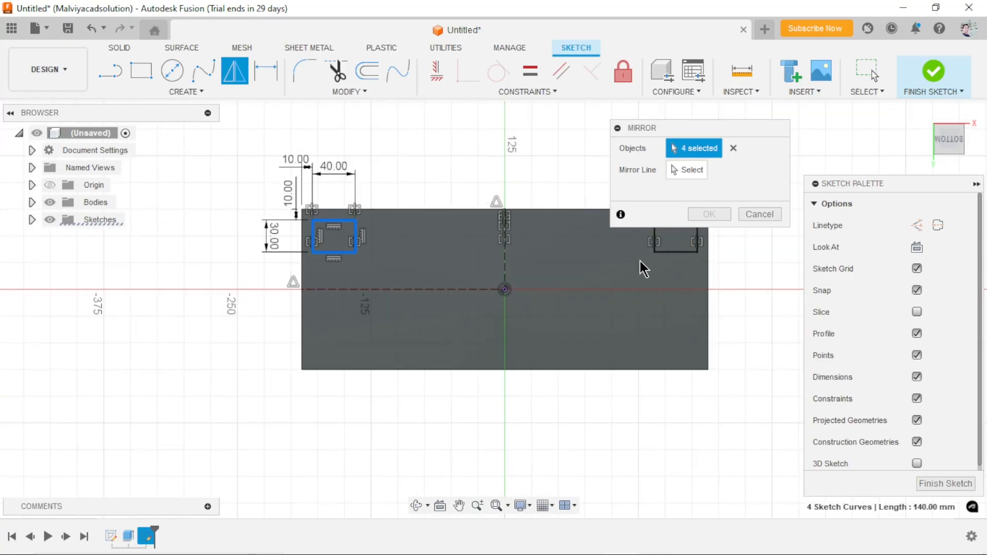
left_click(667, 234)
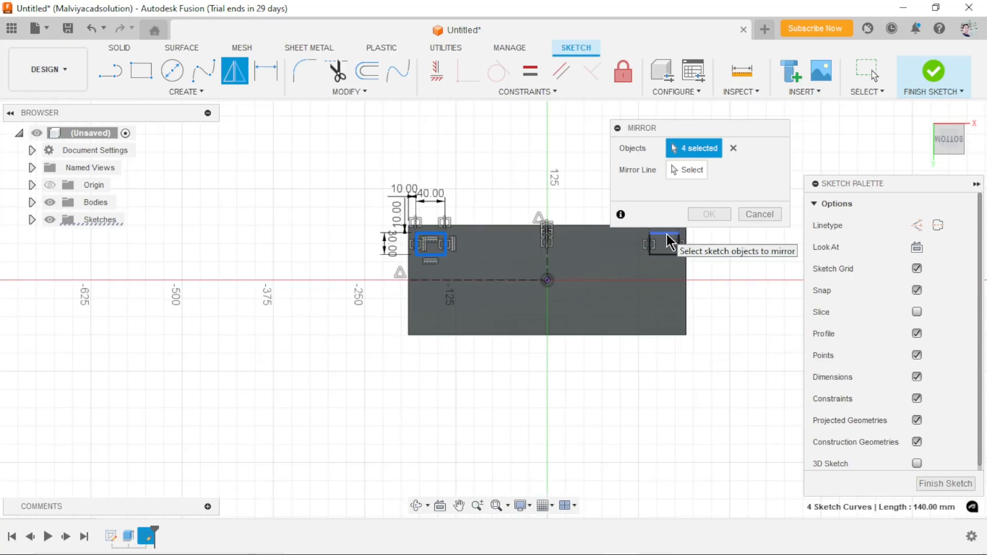
left_click(651, 249)
left_click(678, 246)
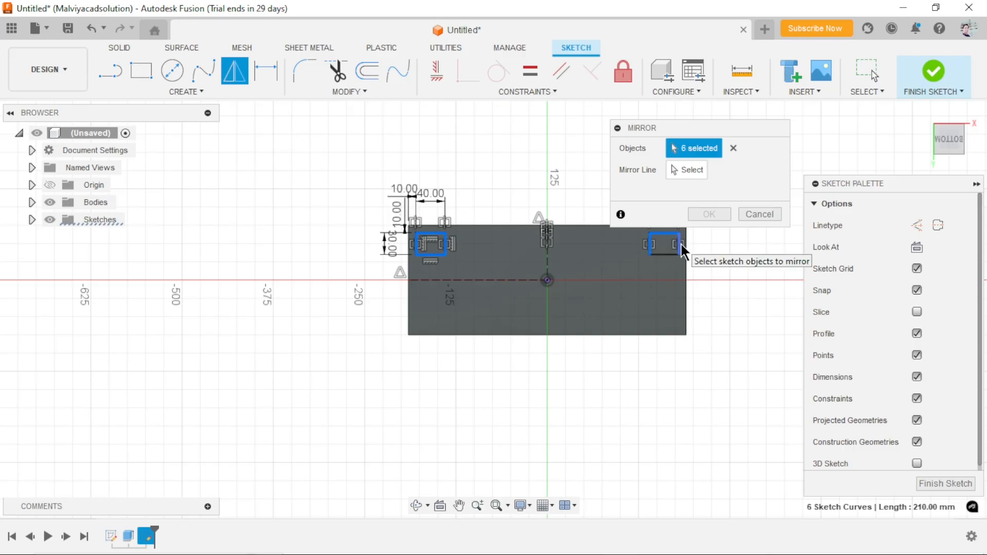
left_click(688, 170)
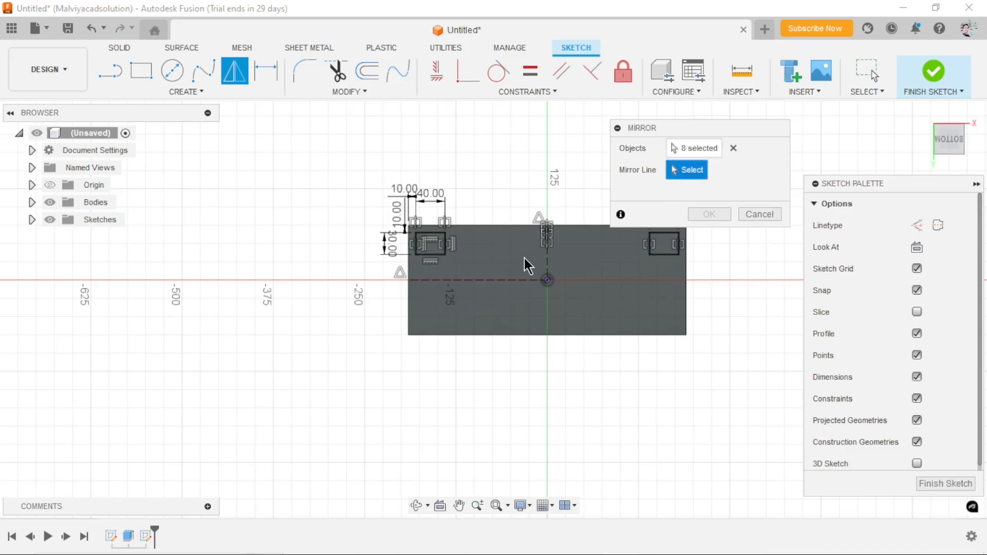
left_click(483, 280)
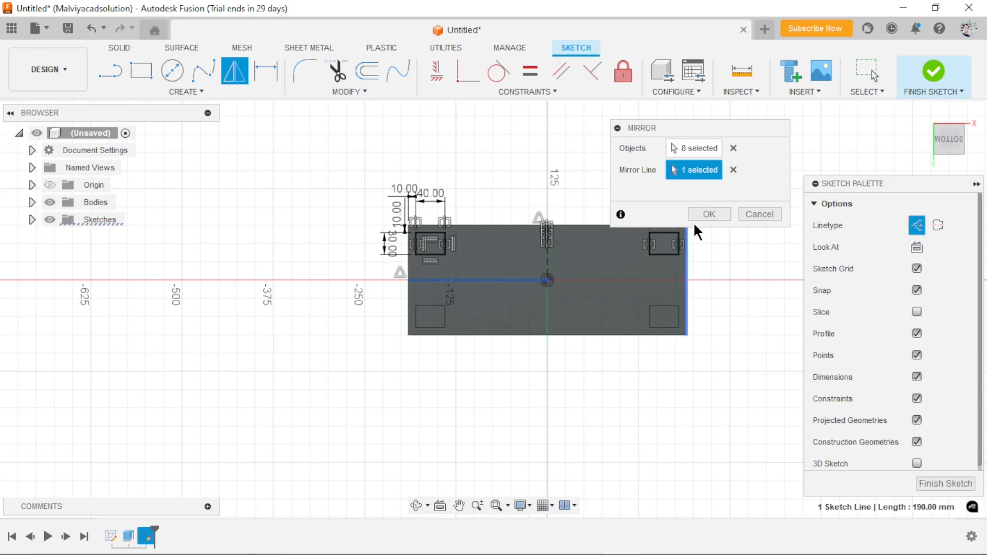
left_click(710, 214)
- Extrude the four corner rectangles 5 mm outward from the plate's underside and join them to the plate
scroll(643, 319, "up", 3)
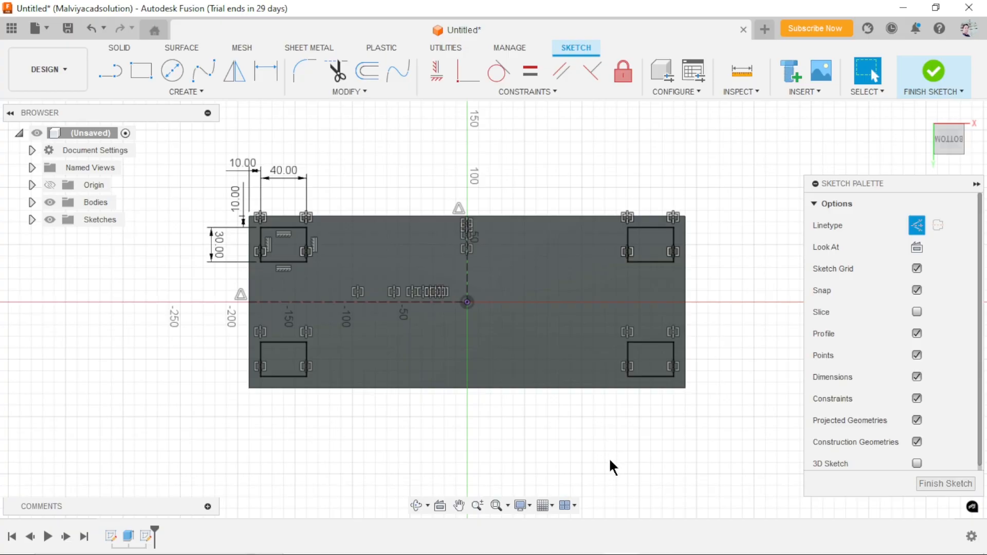
mouse_move(612, 467)
middle_mouse_down("shift")
mouse_move(624, 408)
mouse_move(568, 364)
middle_mouse_up("shift")
left_click(119, 49)
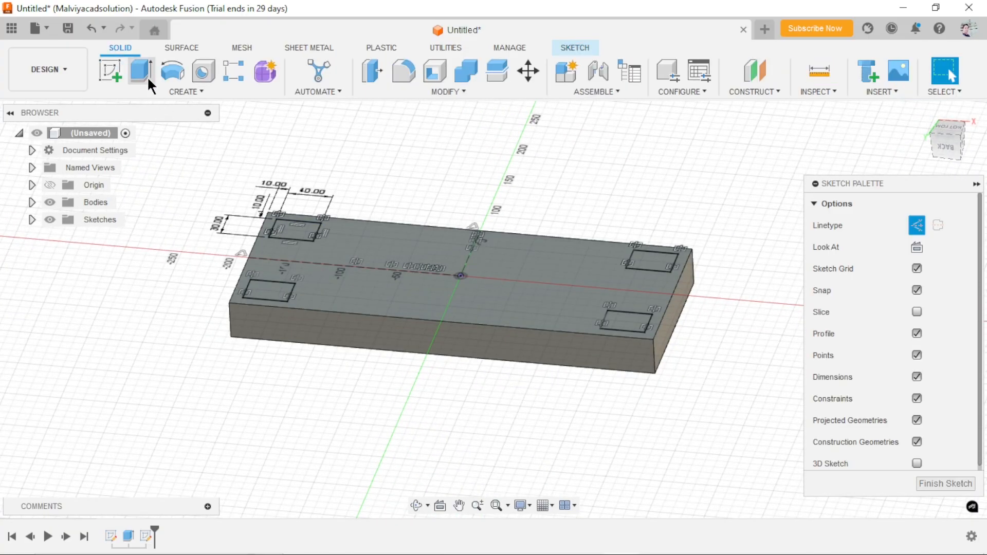
left_click(147, 80)
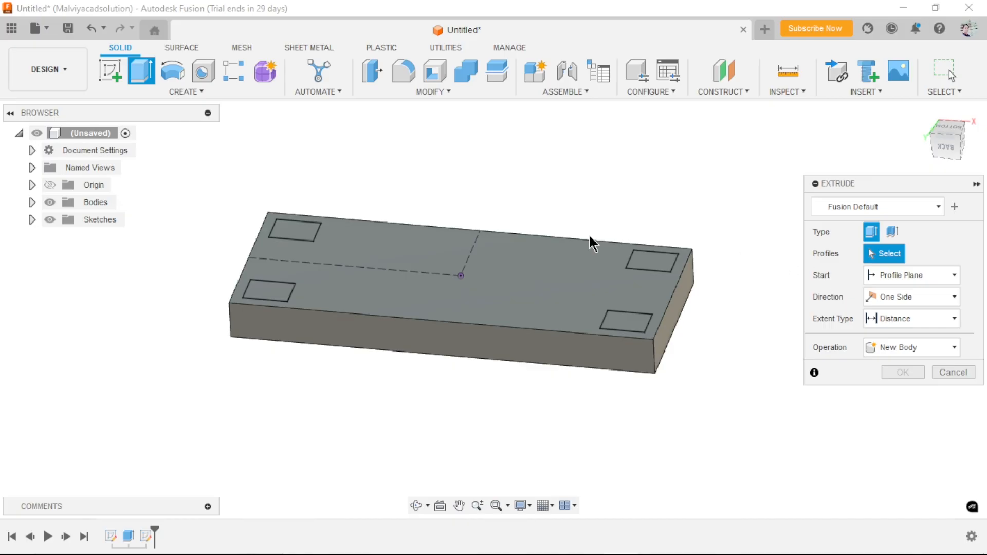
left_click(301, 230)
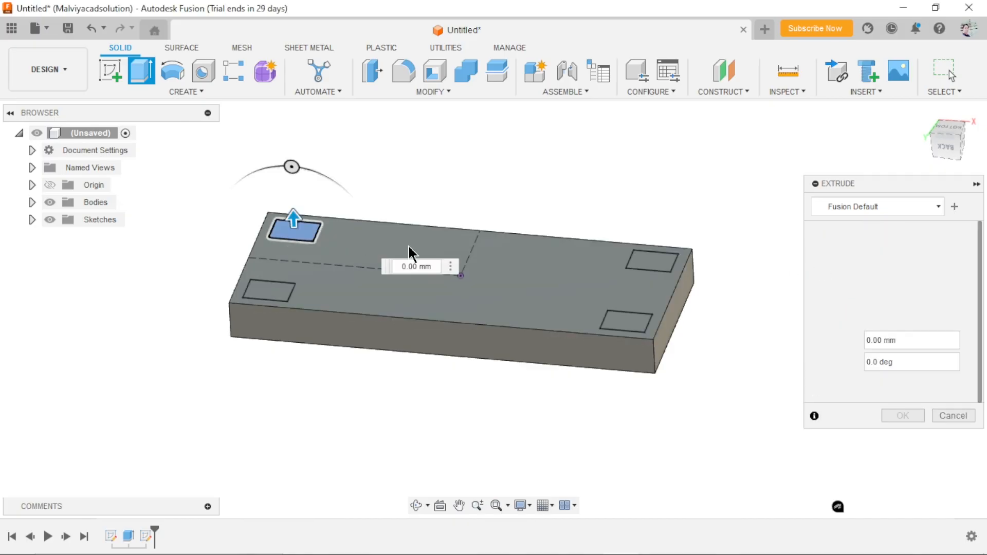
left_click(652, 261)
left_click(626, 321)
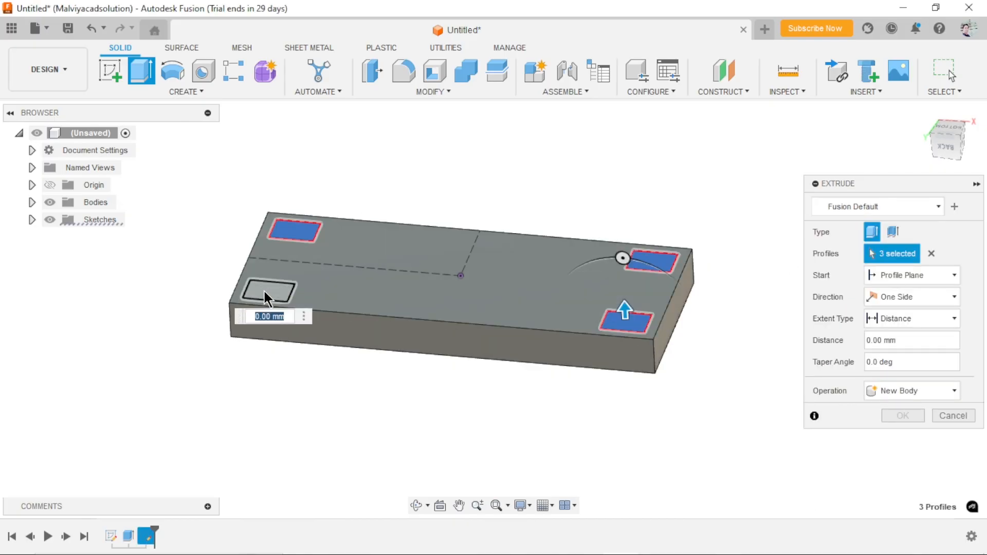
left_click(265, 289)
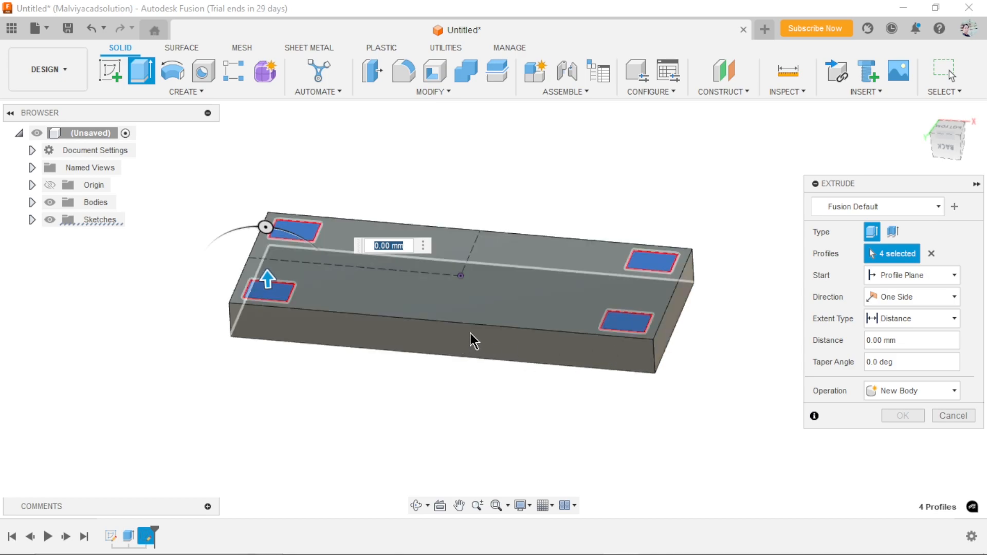
type("5")
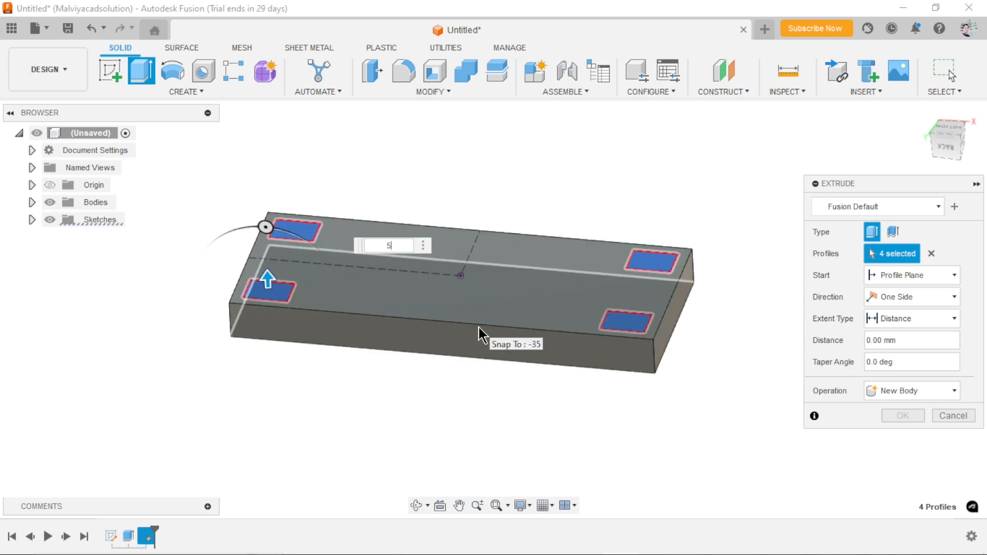
key("Return")
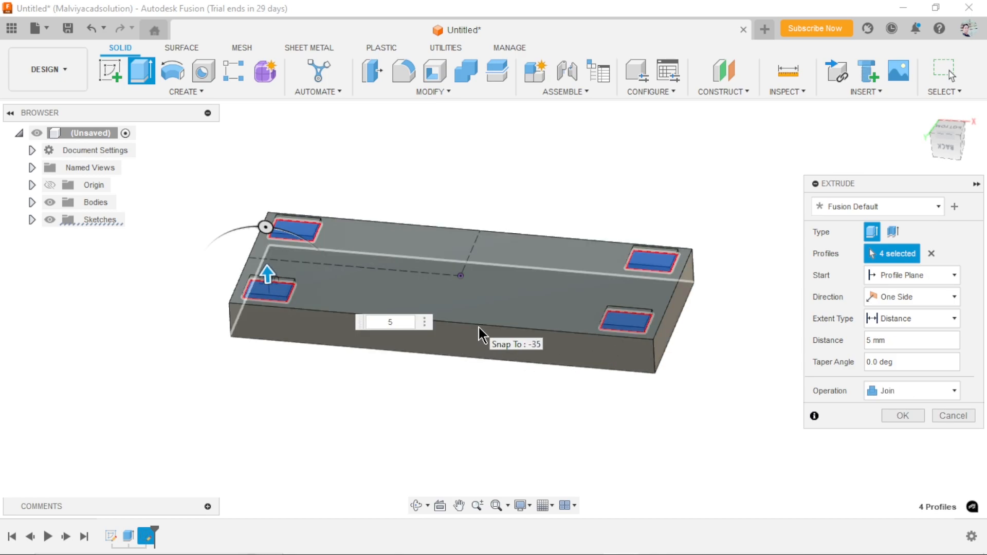
left_click(901, 416)
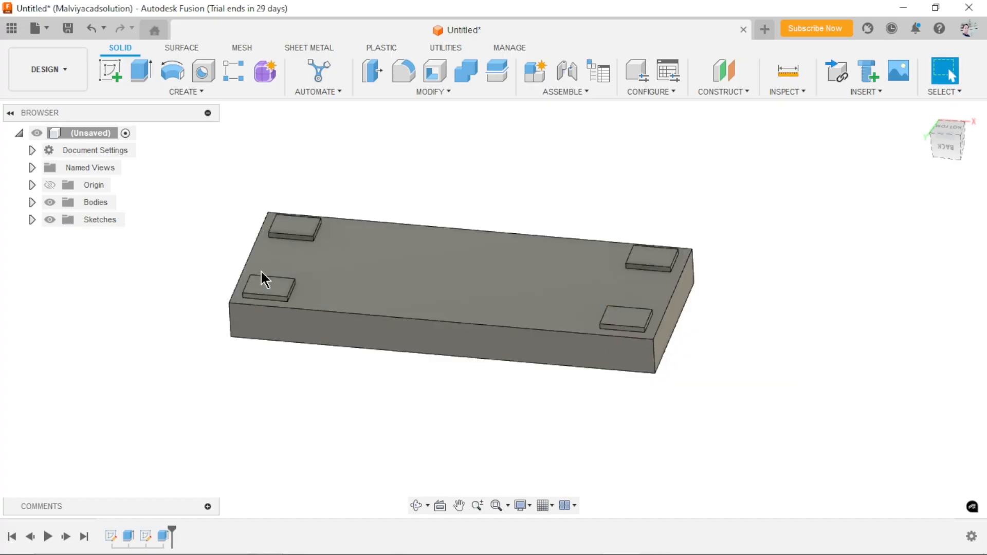
- Fillet the four edges of the plate's top face with a 1 mm radius
middle_click_drag(726, 325, 643, 439, "shift")
scroll(643, 440, "down", 2)
scroll(517, 388, "up", 2)
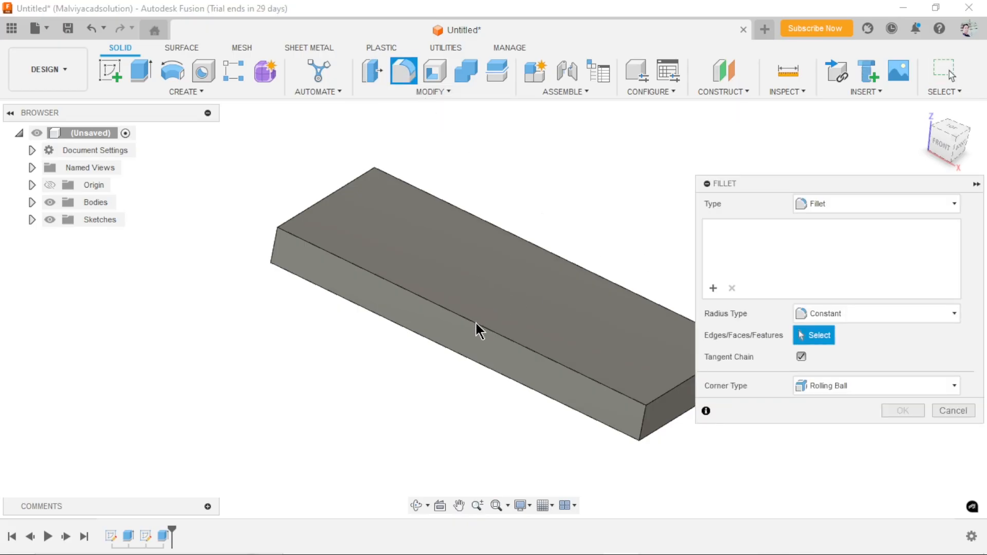
left_click(430, 296)
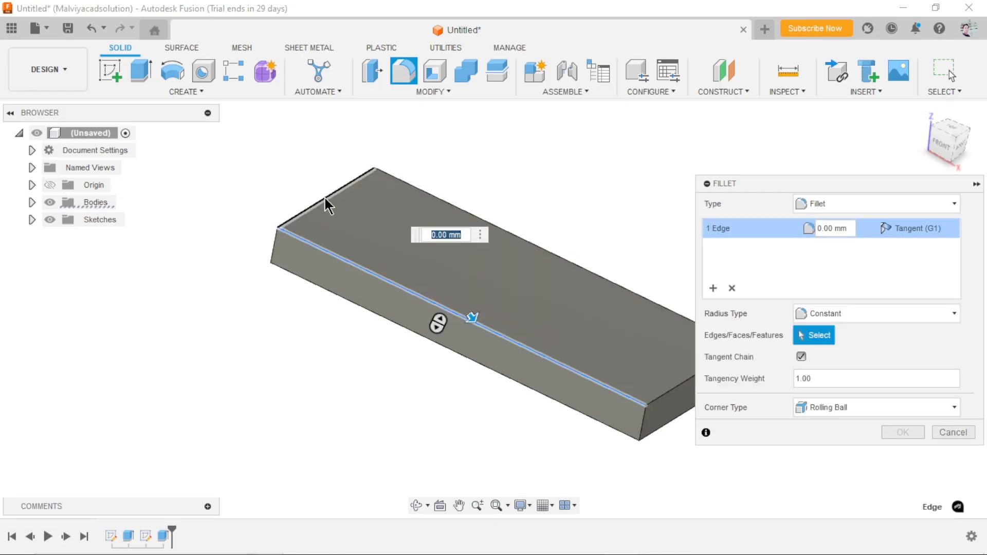
left_click(324, 200)
left_click(454, 206)
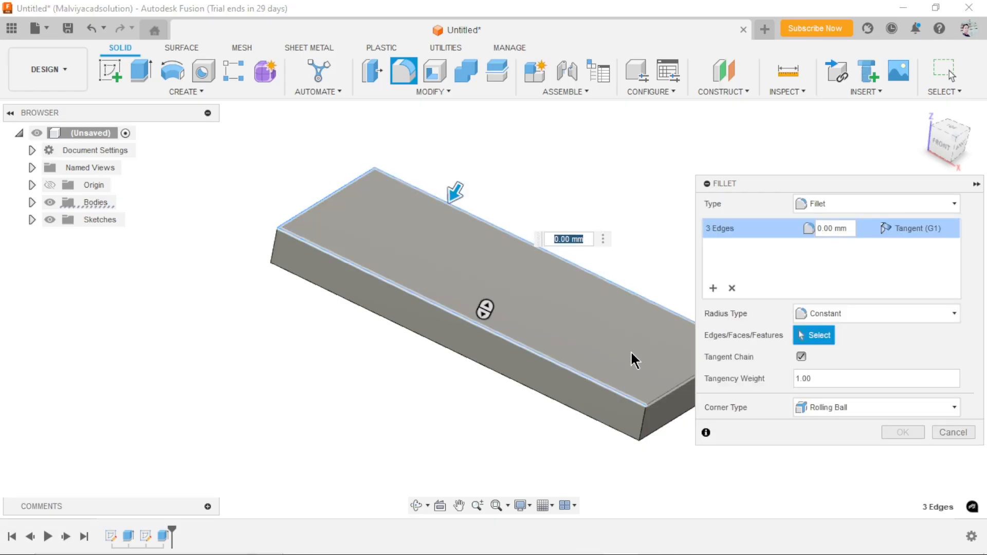
left_click(669, 397)
type("1")
key("Return")
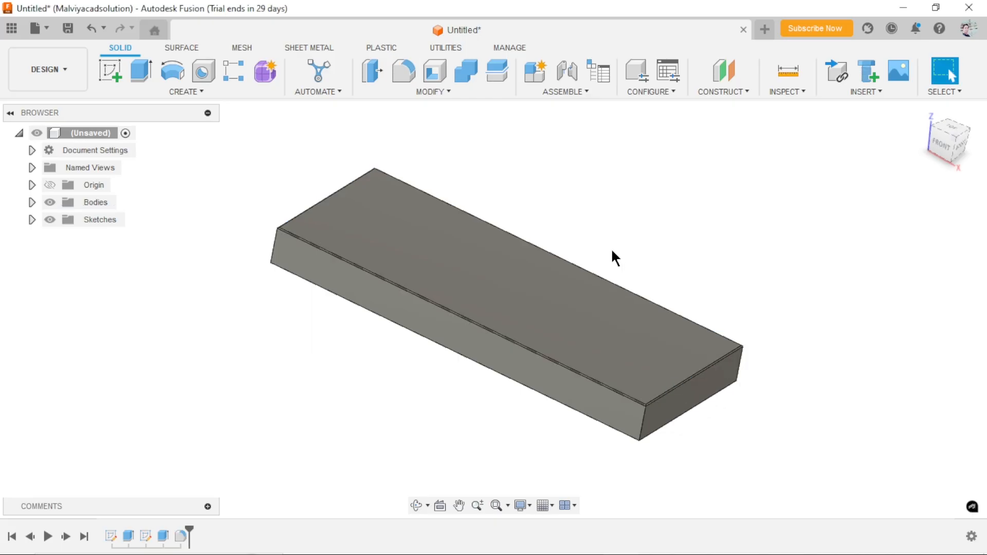
- Restore the home view and open the Wood category of the Fusion appearance library
scroll(492, 307, "down", 3)
scroll(512, 382, "up", 2)
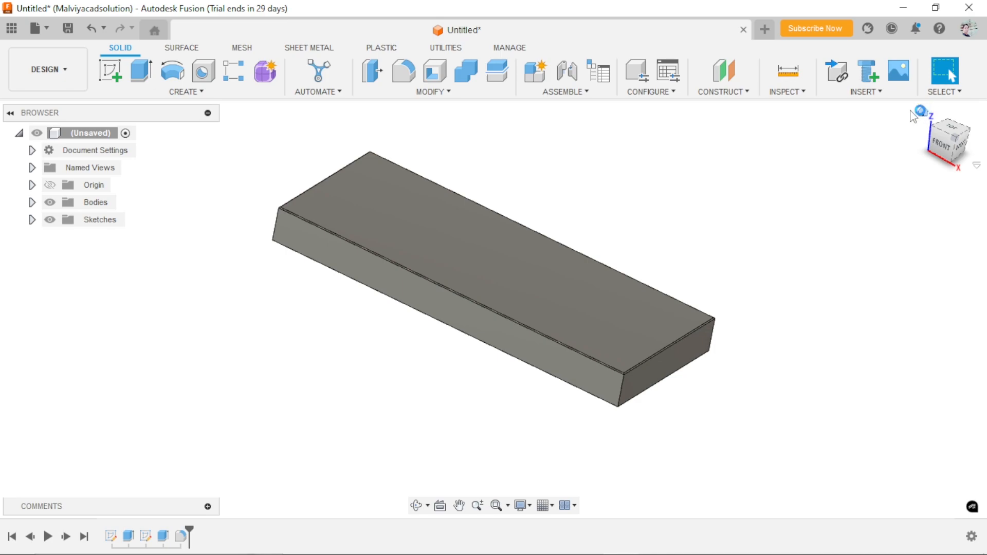
left_click(924, 111)
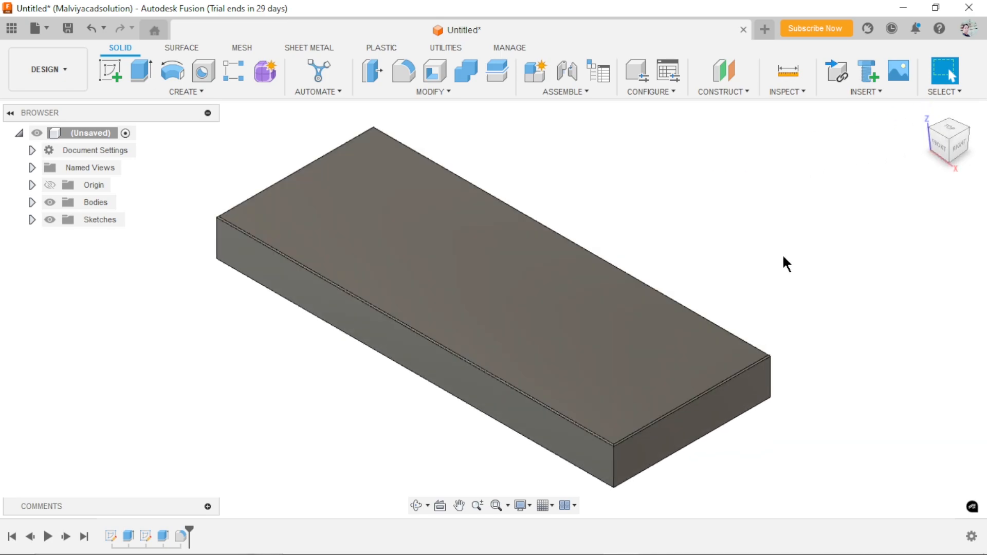
key("a")
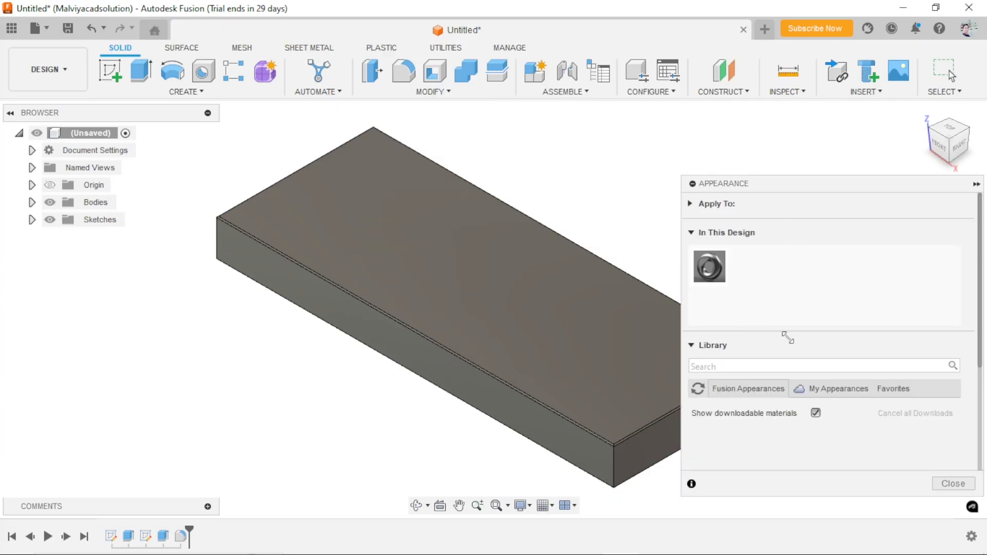
left_click(730, 389)
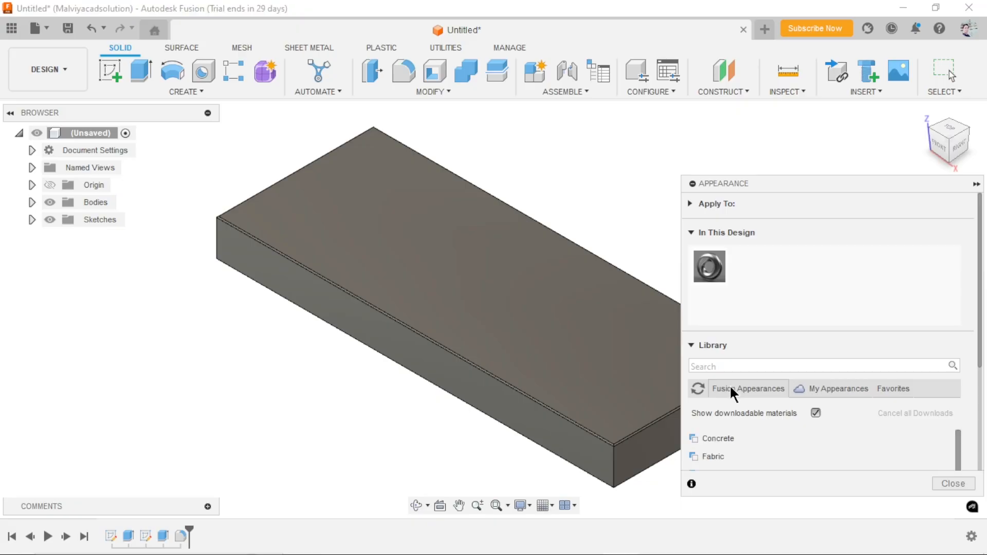
scroll(743, 400, "down", 5)
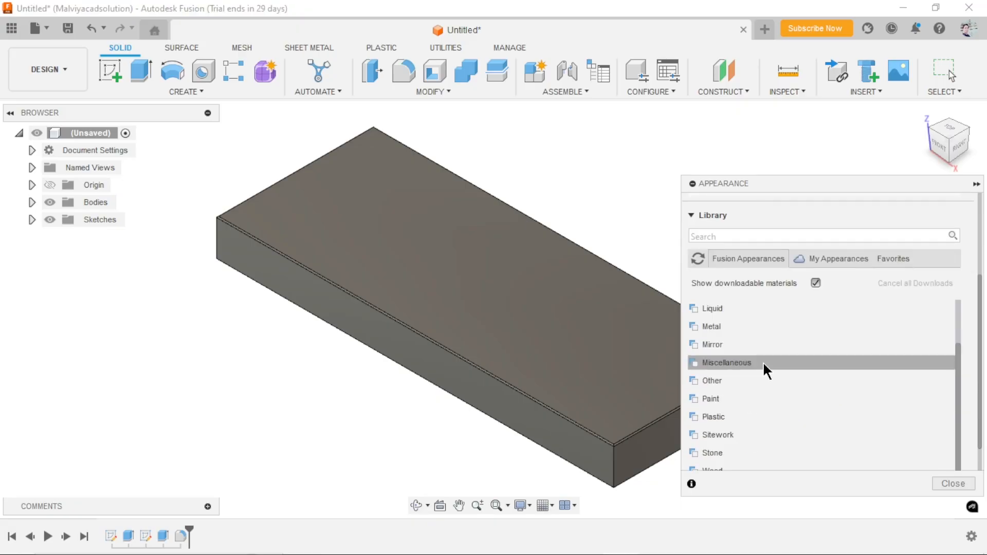
scroll(771, 358, "down", 1)
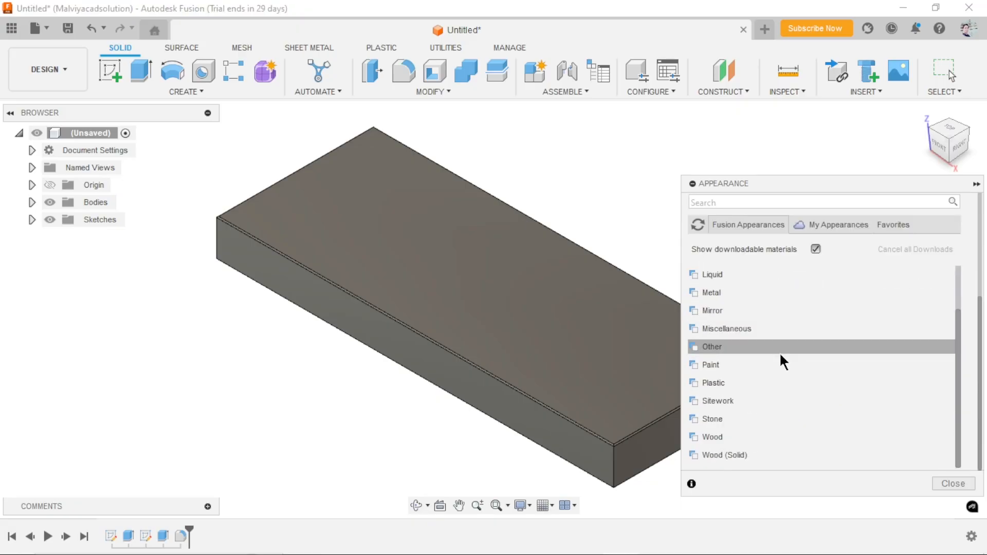
left_click(703, 437)
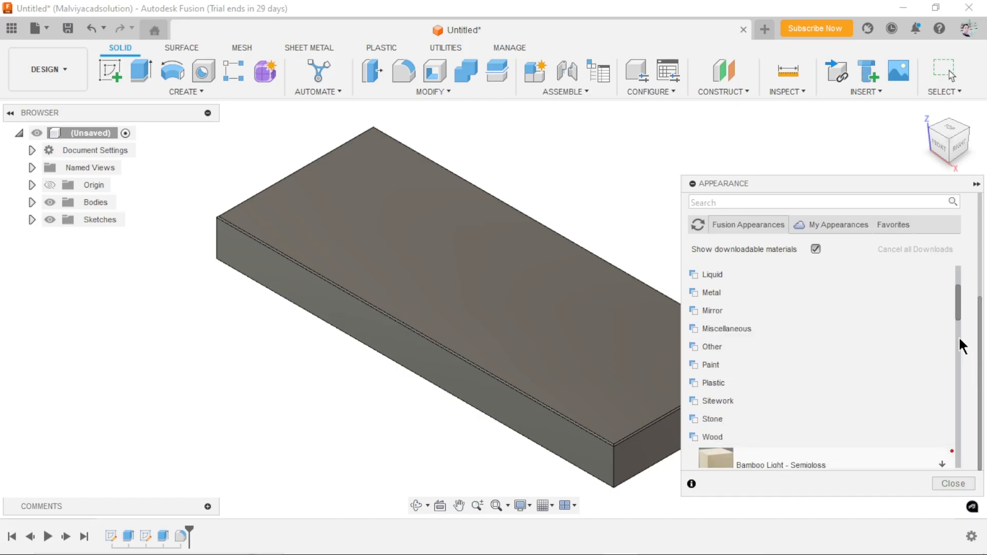
scroll(962, 355, "down", 4)
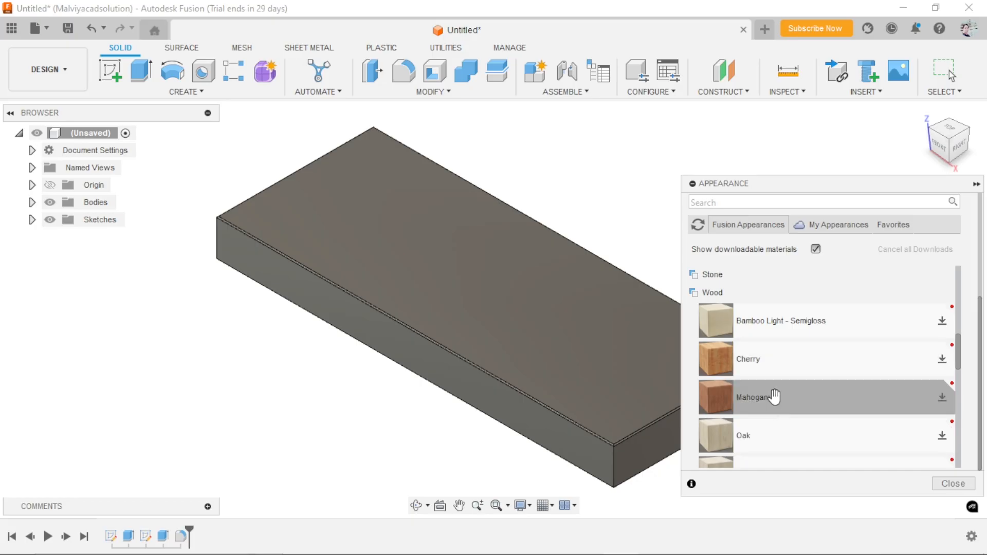
- Download the Mahogany wood appearance and apply it to the base plate
left_click_drag(737, 402, 938, 395)
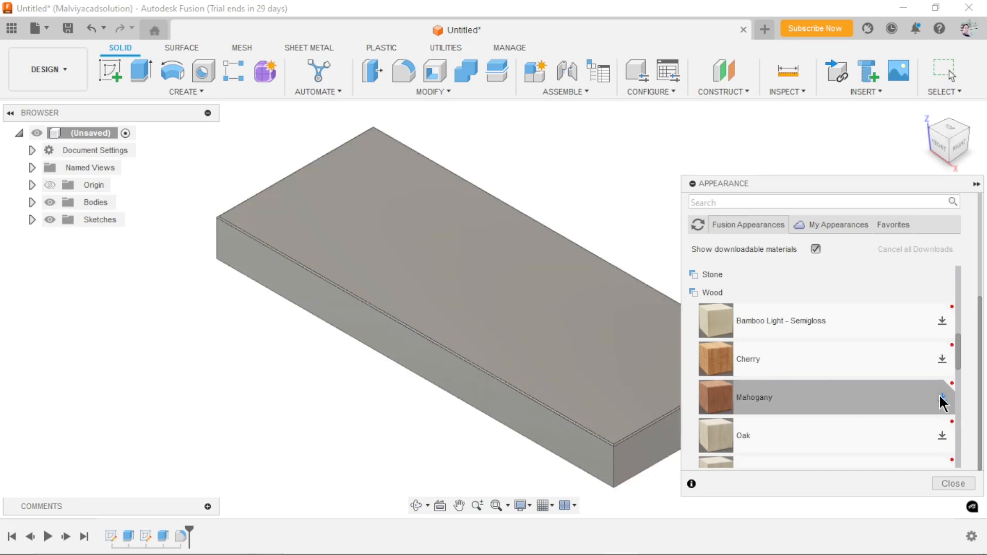
left_click(942, 398)
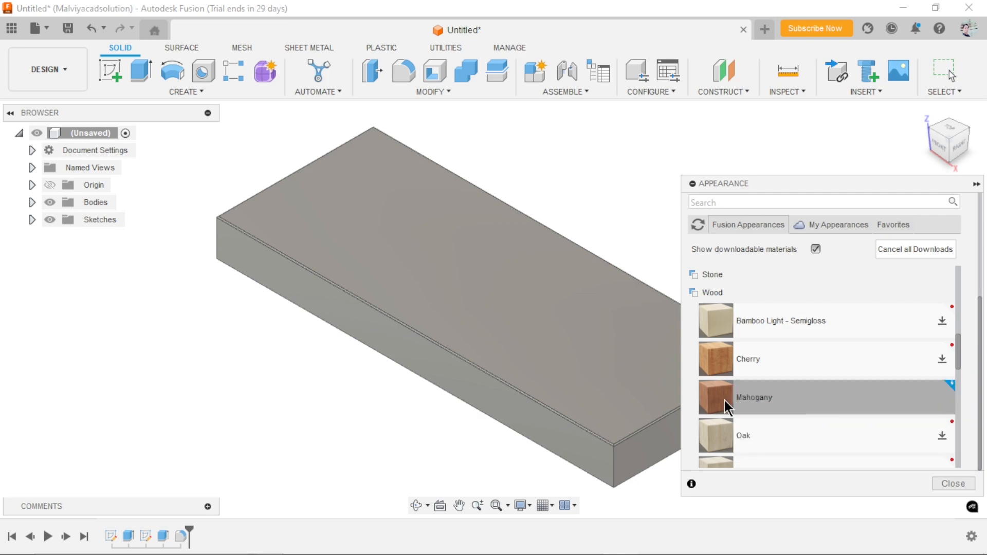
left_click_drag(724, 400, 497, 323)
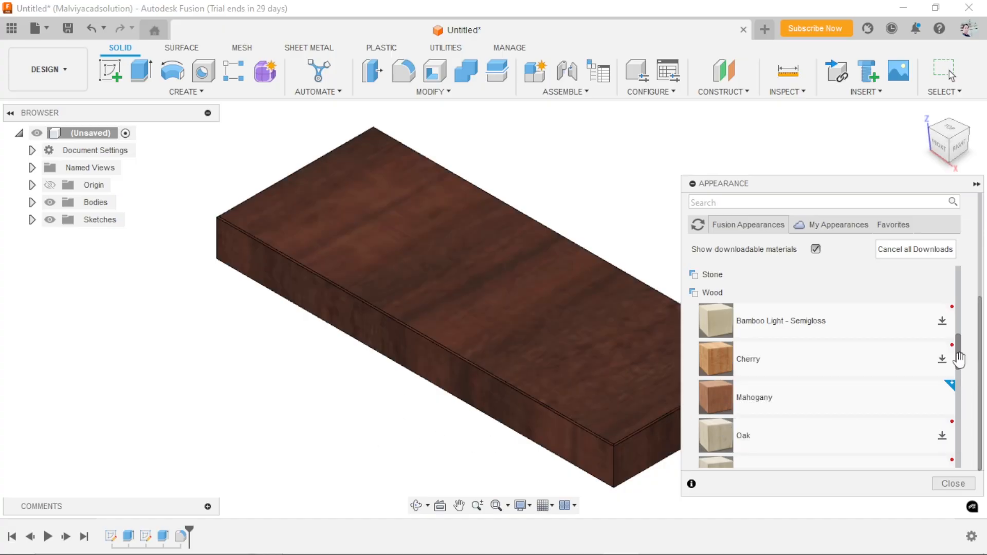
- Download the Bamboo Dark - Semigloss appearance and try to apply it to the base plate
left_click_drag(958, 360, 964, 401)
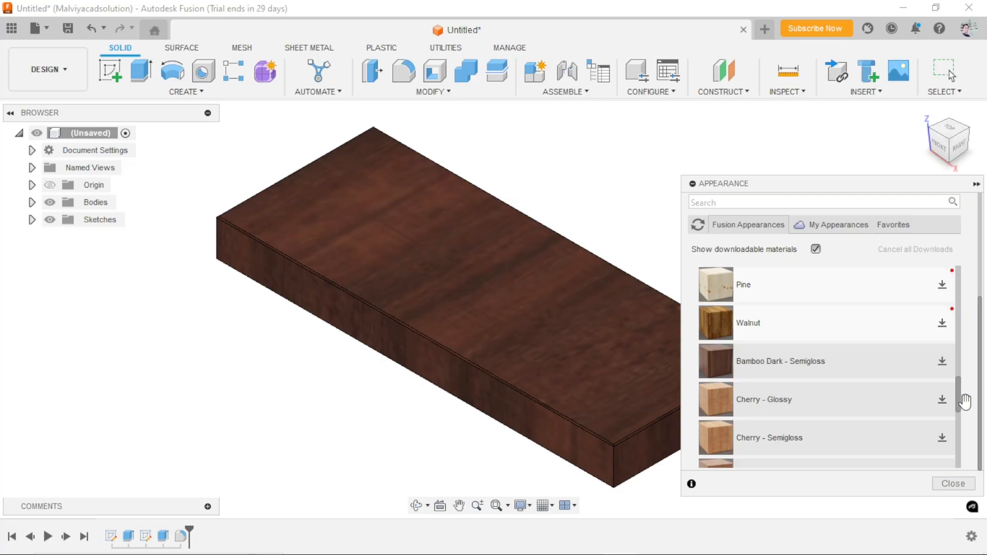
left_click(943, 360)
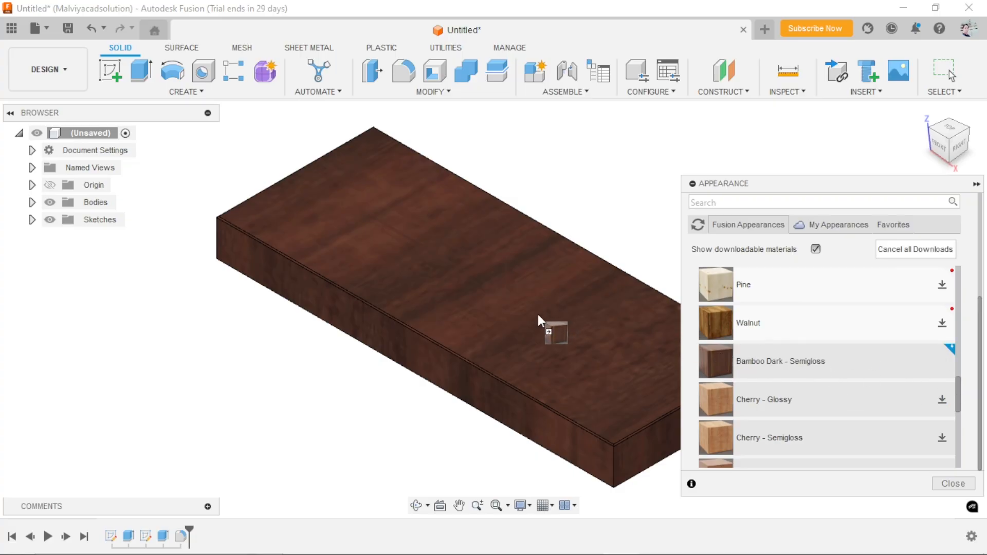
left_click_drag(724, 360, 499, 410)
left_click_drag(703, 349, 542, 344)
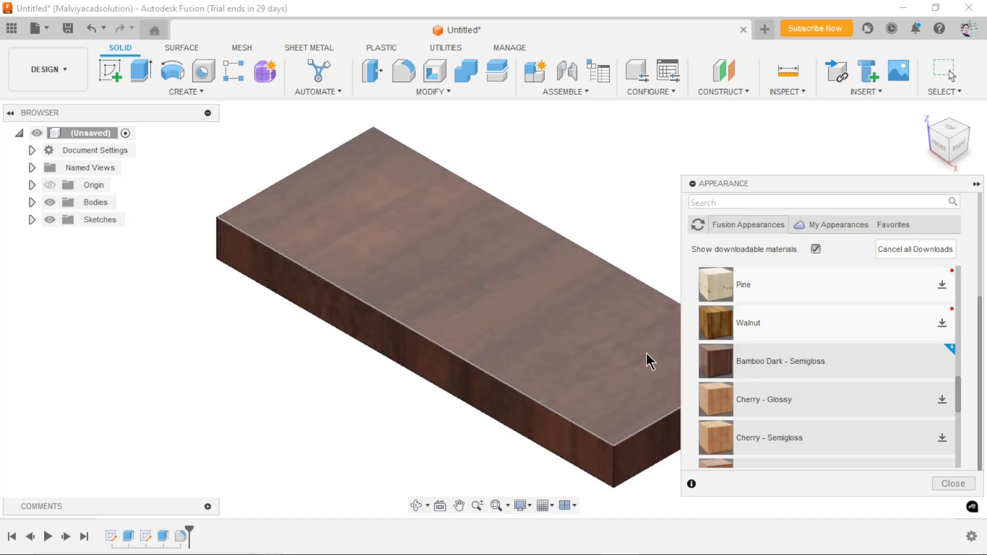
- Download the Cherry wood appearance, apply it to the base plate, and collapse the appearance settings
left_click_drag(959, 391, 849, 353)
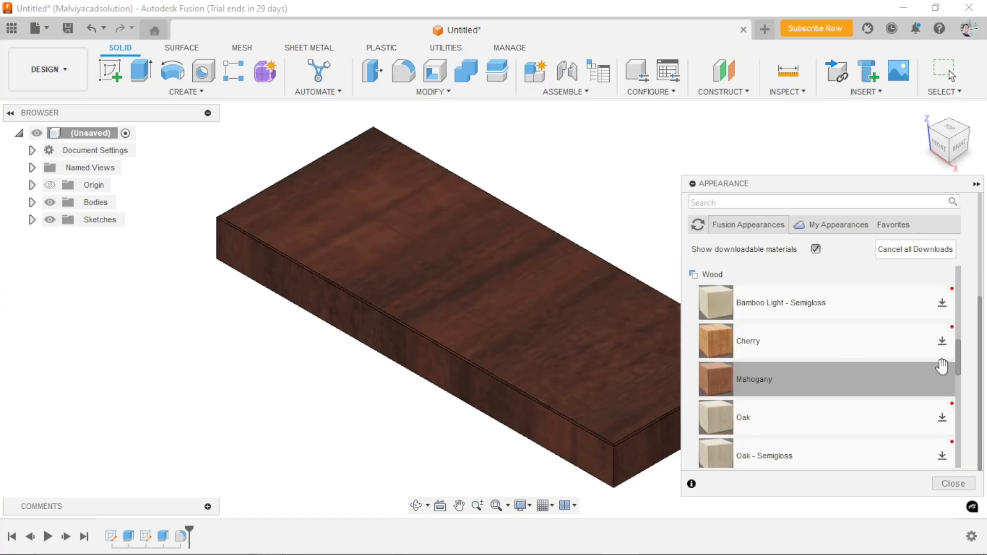
left_click(941, 343)
left_click_drag(956, 366, 949, 456)
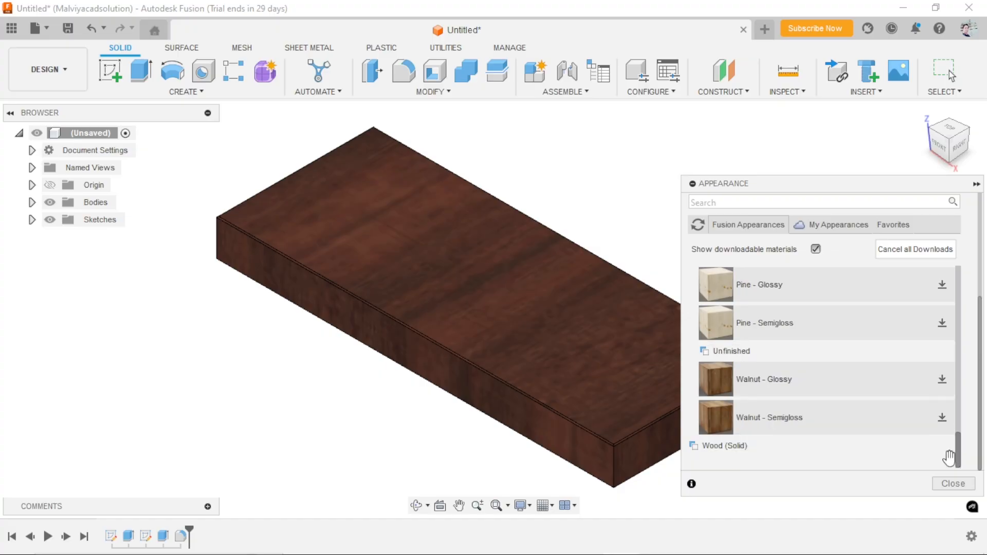
left_click_drag(958, 453, 954, 344)
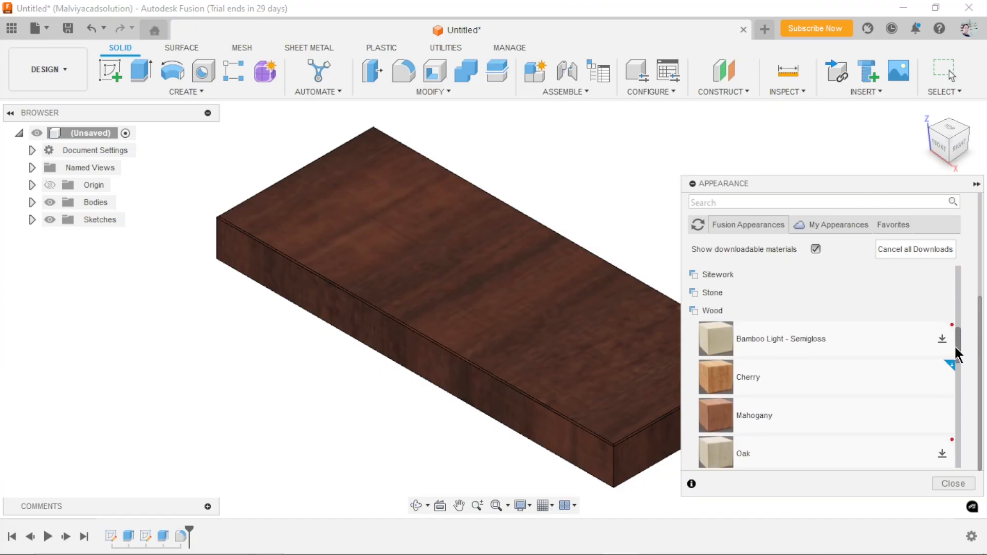
left_click_drag(719, 391, 619, 397)
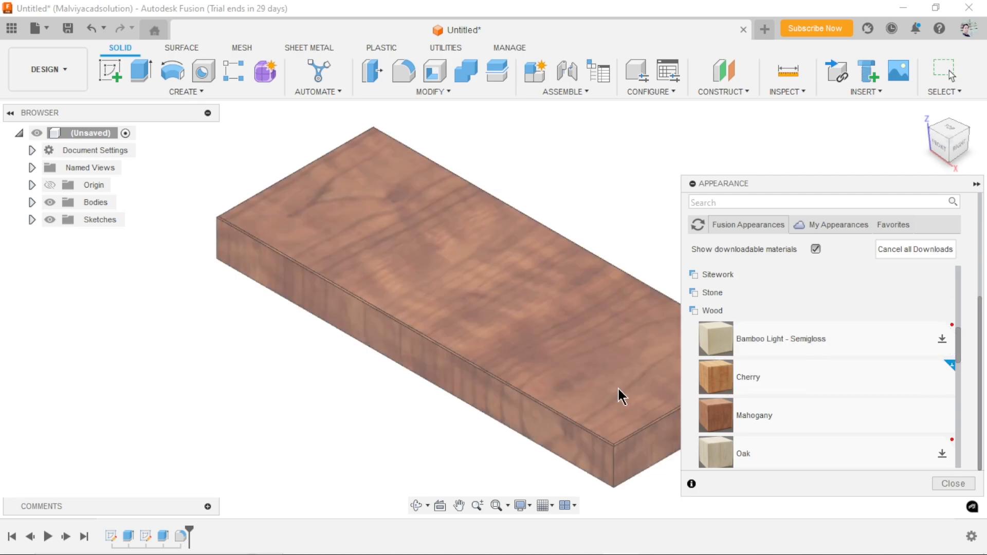
left_click_drag(782, 416, 465, 409)
left_click_drag(491, 313, 353, 430)
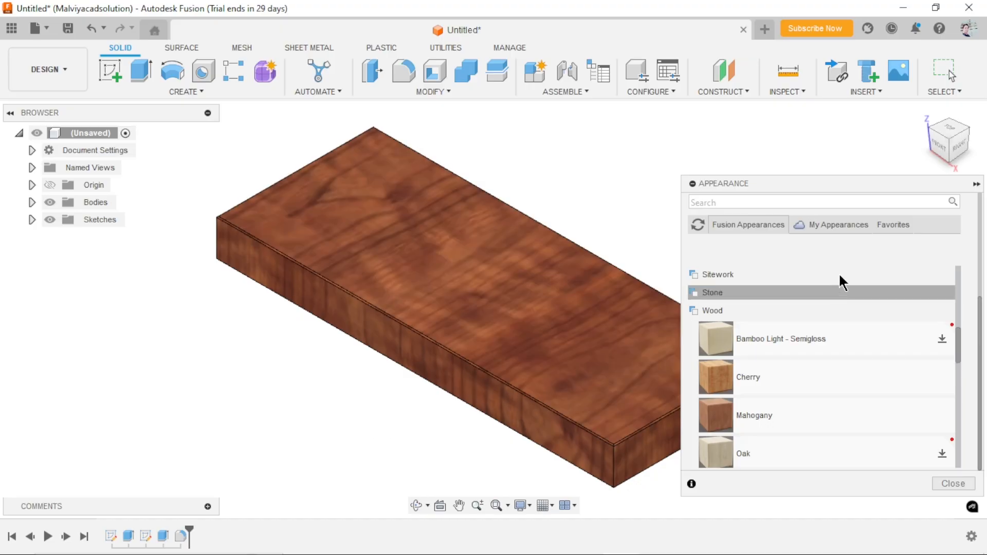
left_click(977, 185)
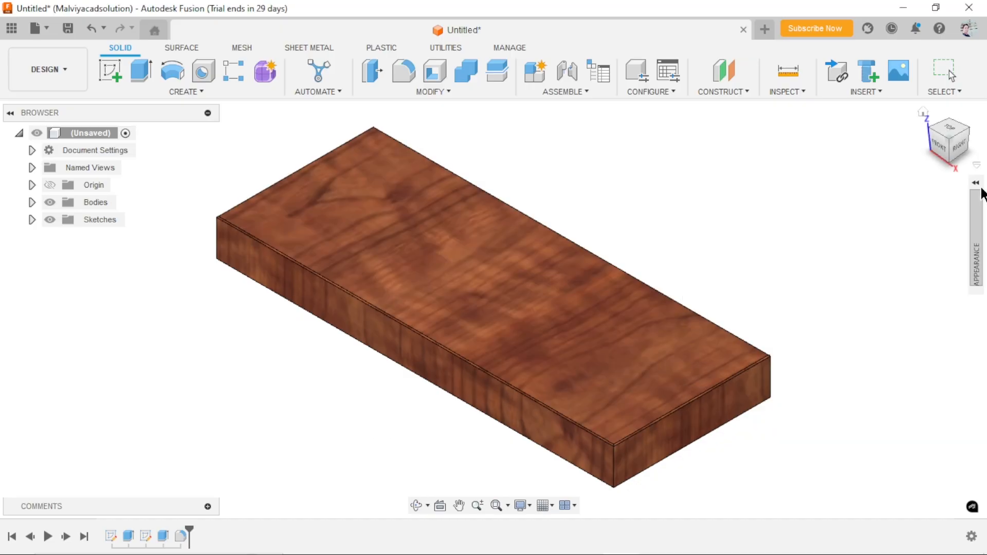
scroll(720, 394, "down", 1)
scroll(717, 385, "down", 3)
scroll(519, 431, "up", 2)
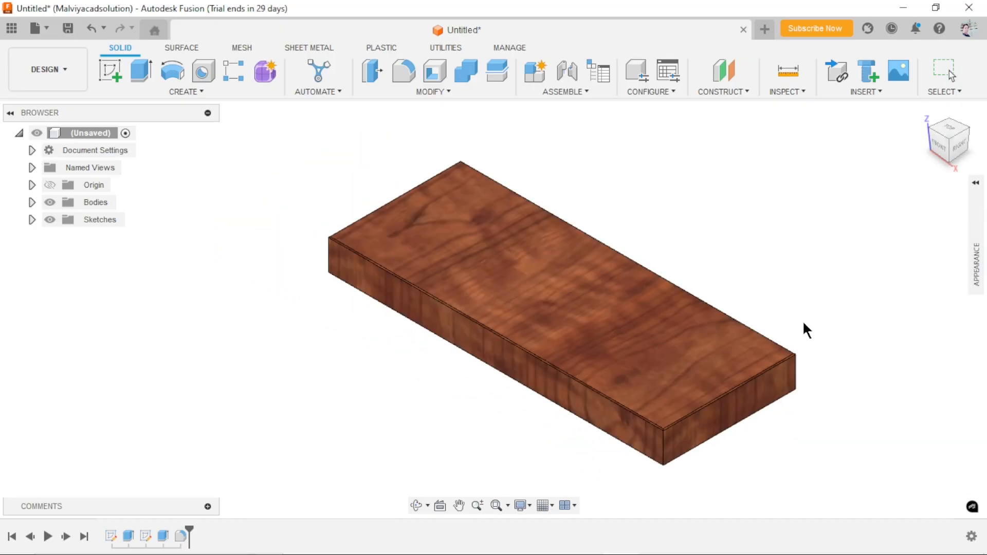
middle_click_drag(405, 409, 449, 404, "shift")
scroll(411, 402, "down", 3)
scroll(473, 382, "up", 2)
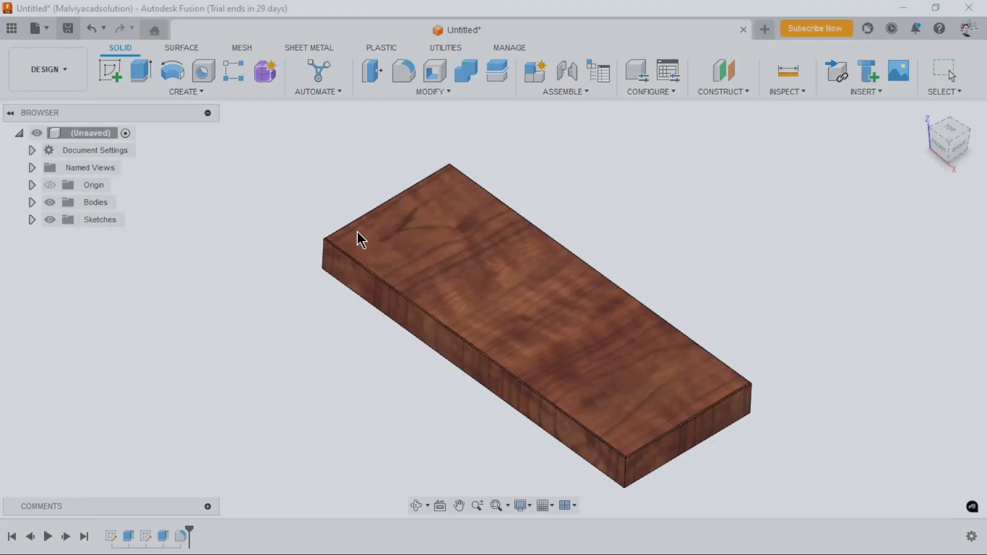
- Begin saving the design under the name Base, with New Project as the location
key("ctrl+s")
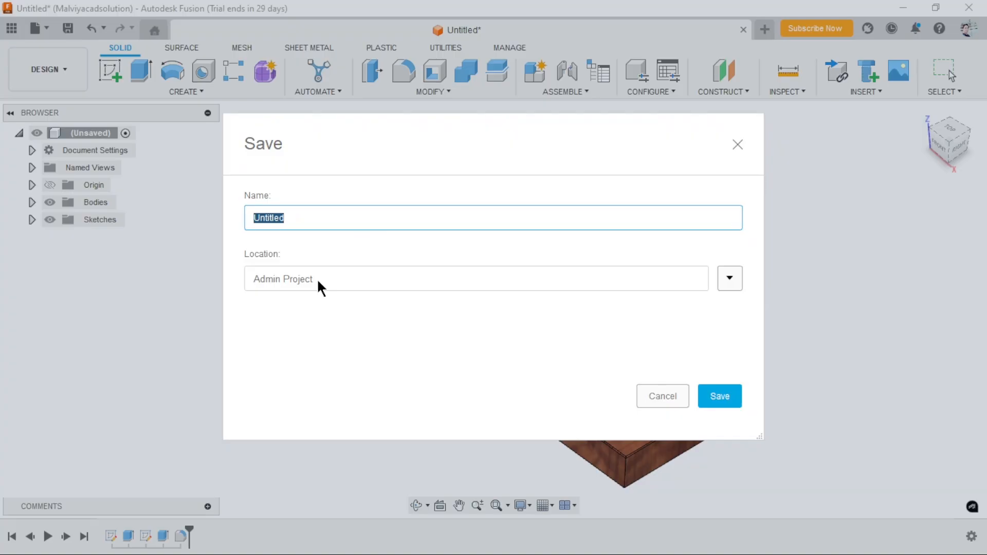
left_click(730, 278)
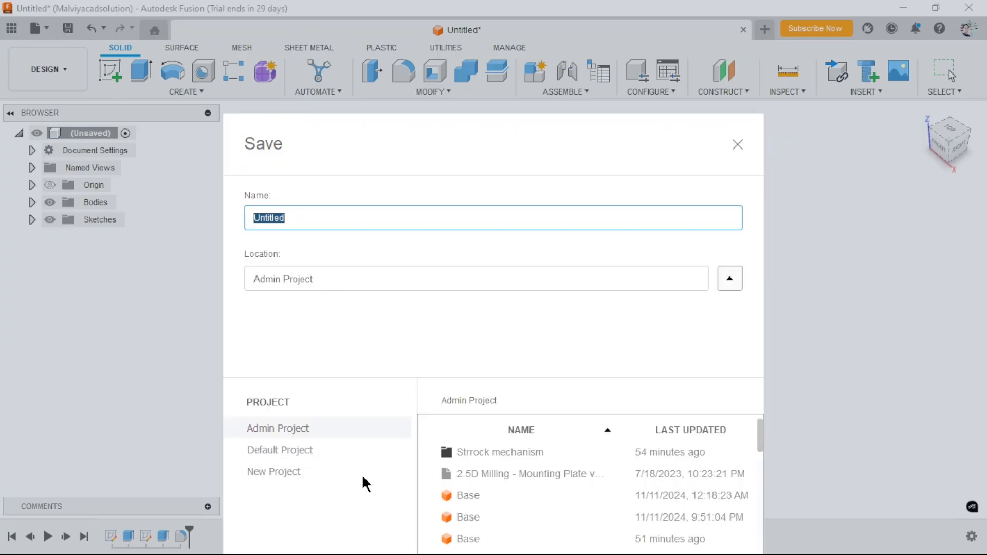
left_click(292, 476)
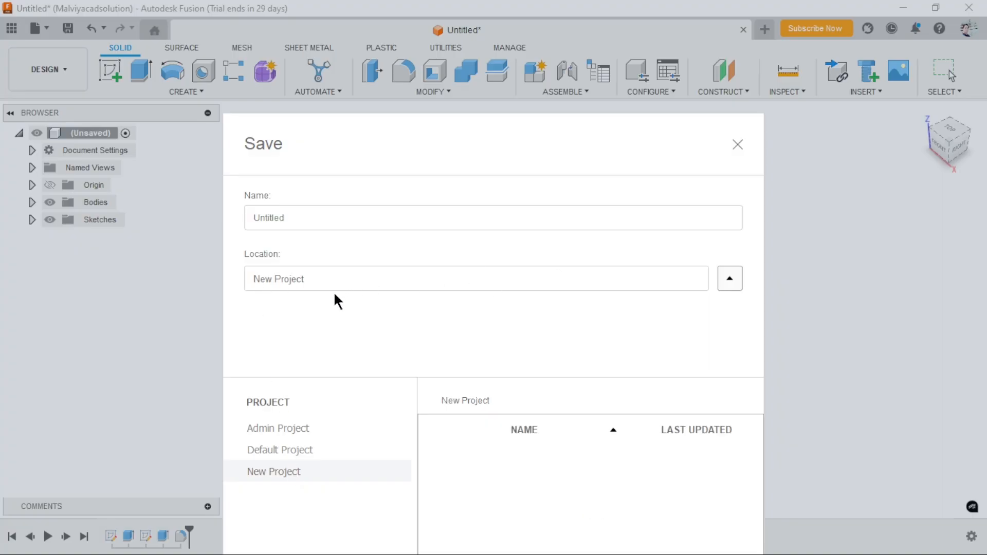
double_click(314, 225)
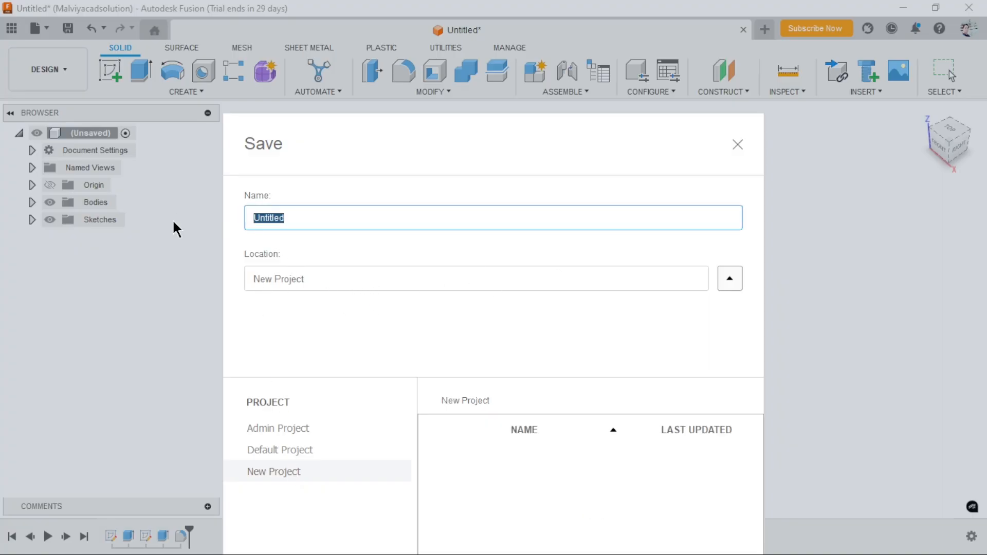
type("Base")
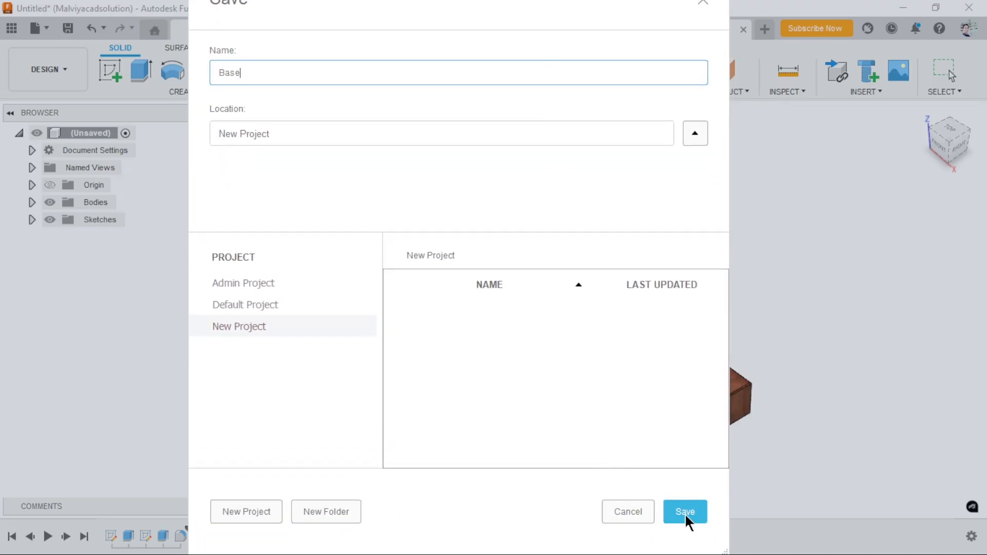
- Create a folder named Strock mechanism in New Project and save the Base design inside it
left_click(329, 512)
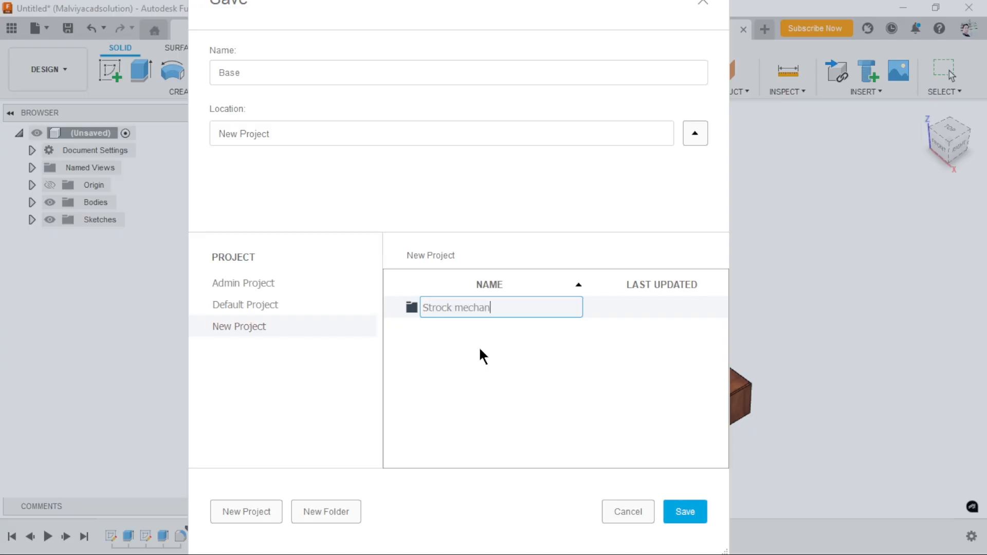
left_click(495, 417)
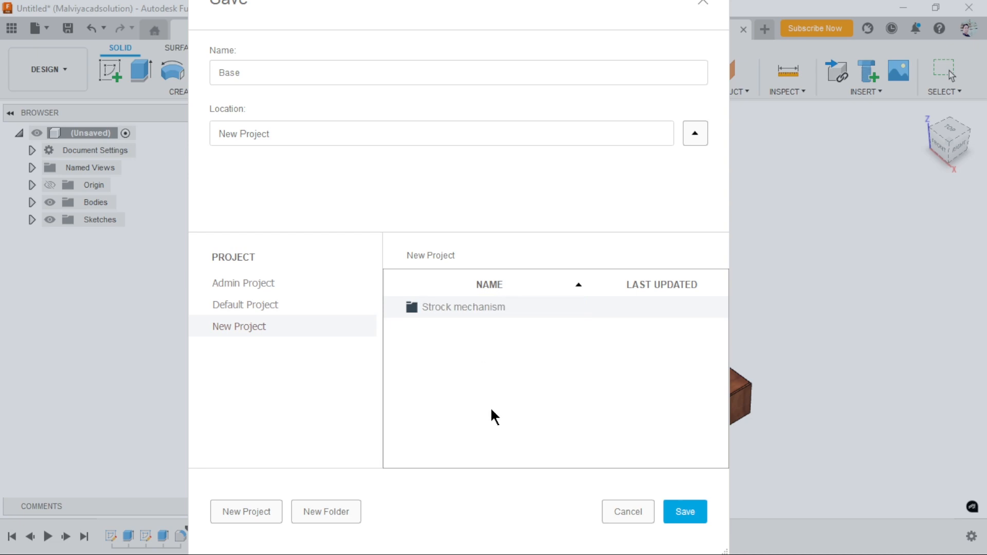
double_click(432, 311)
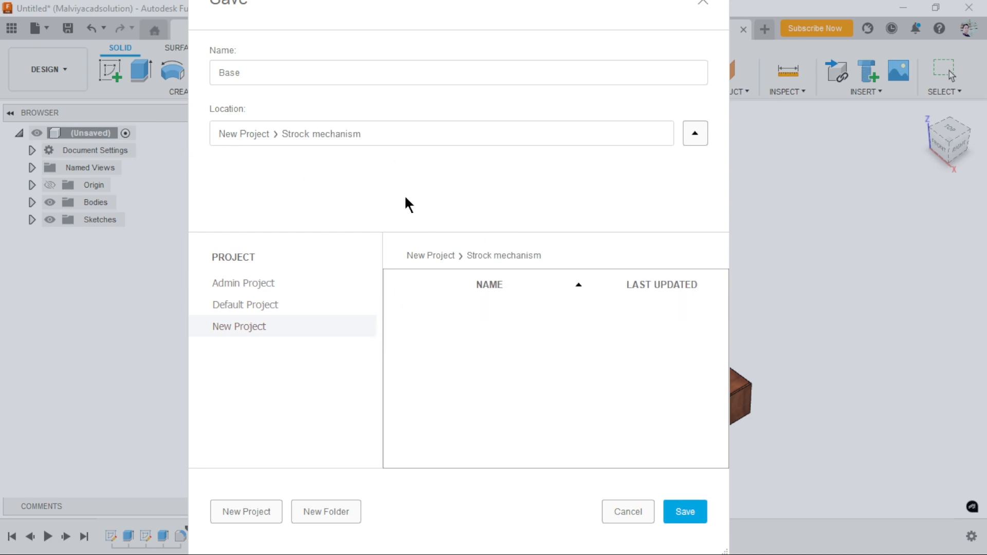
left_click(686, 513)
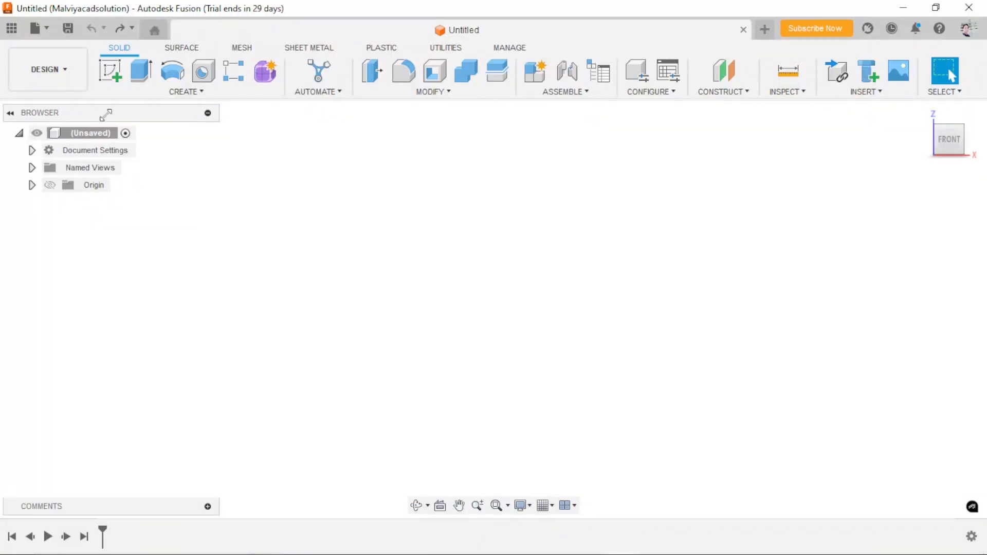
- Start a sketch on the front XZ plane of the new empty design
left_click(104, 72)
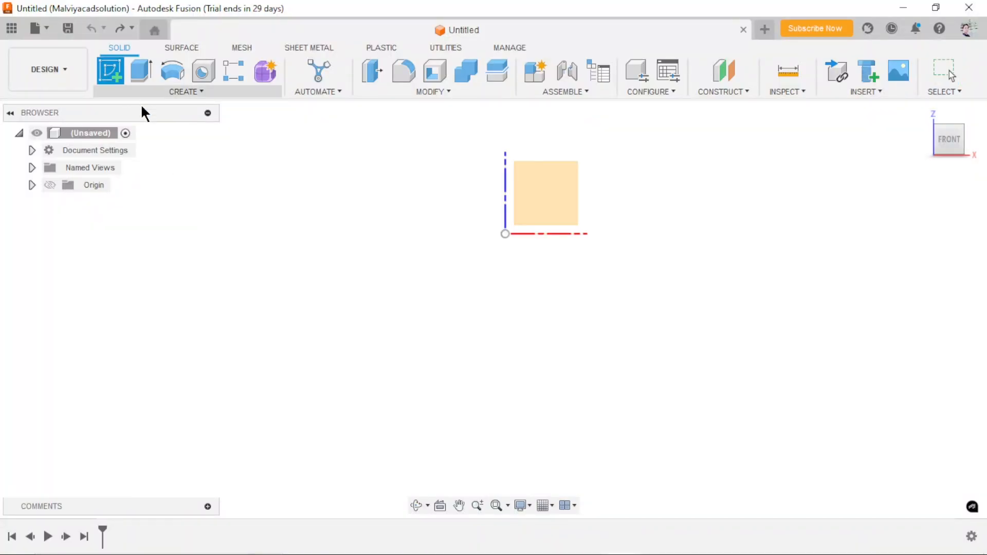
left_click(546, 194)
left_click(918, 118)
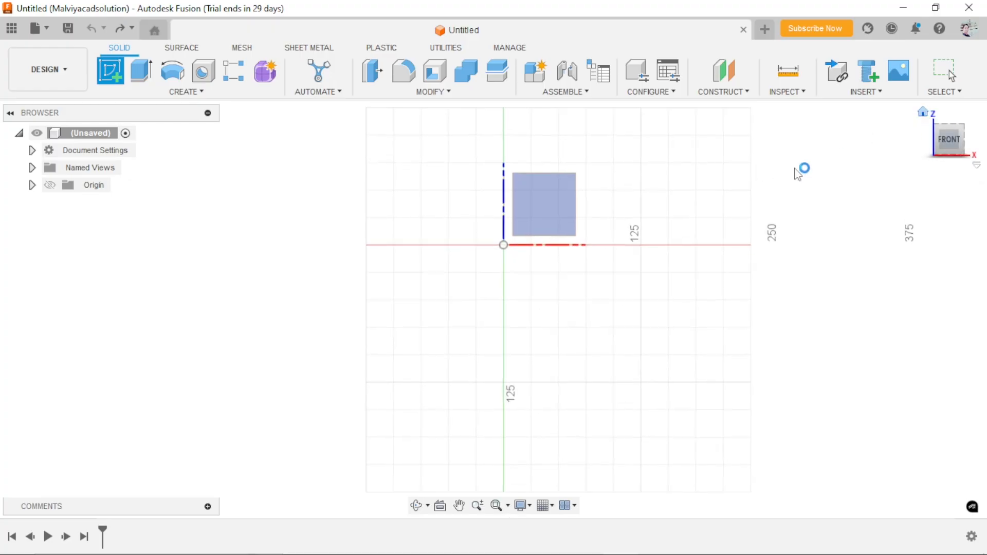
left_click(534, 289)
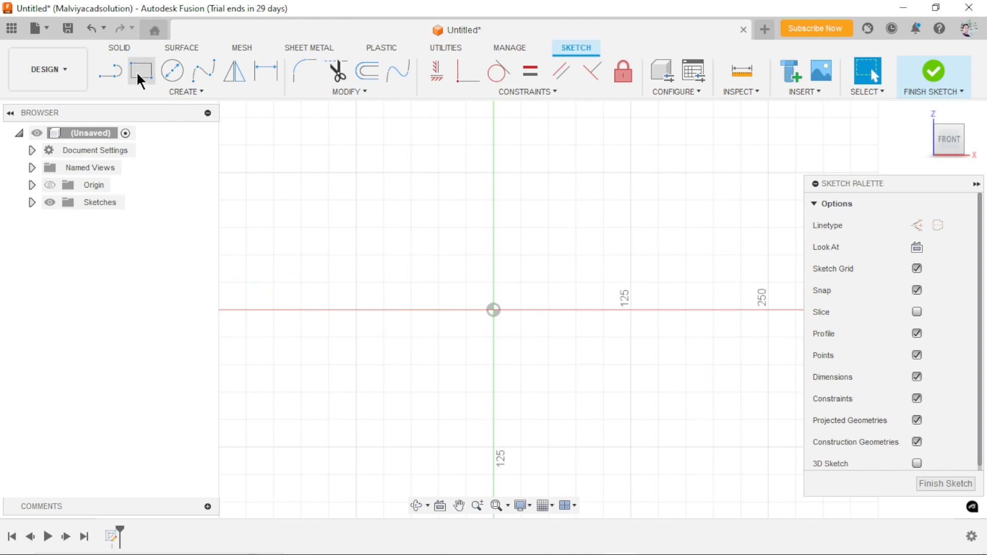
- Sketch a vertical two-point rectangle about 40 mm wide and 270 mm high, running down from just above the origin
left_click(134, 79)
scroll(529, 267, "down", 3)
scroll(501, 377, "down", 2)
scroll(509, 408, "up", 4)
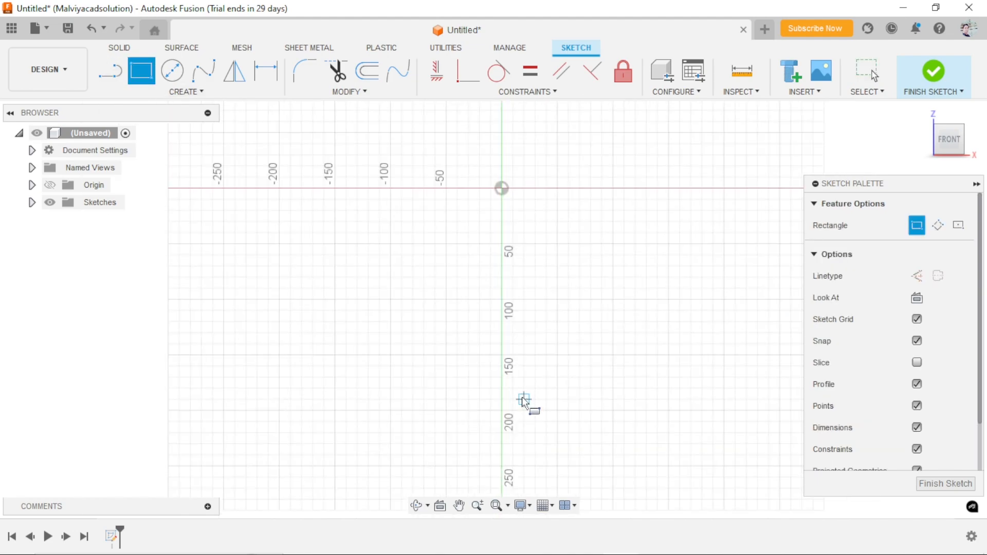
left_click(480, 154)
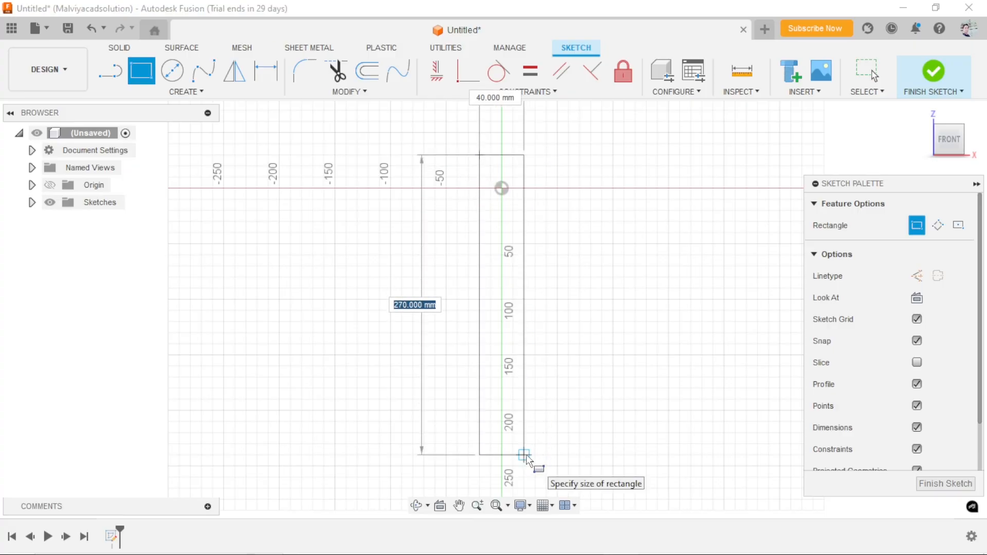
left_click(525, 456)
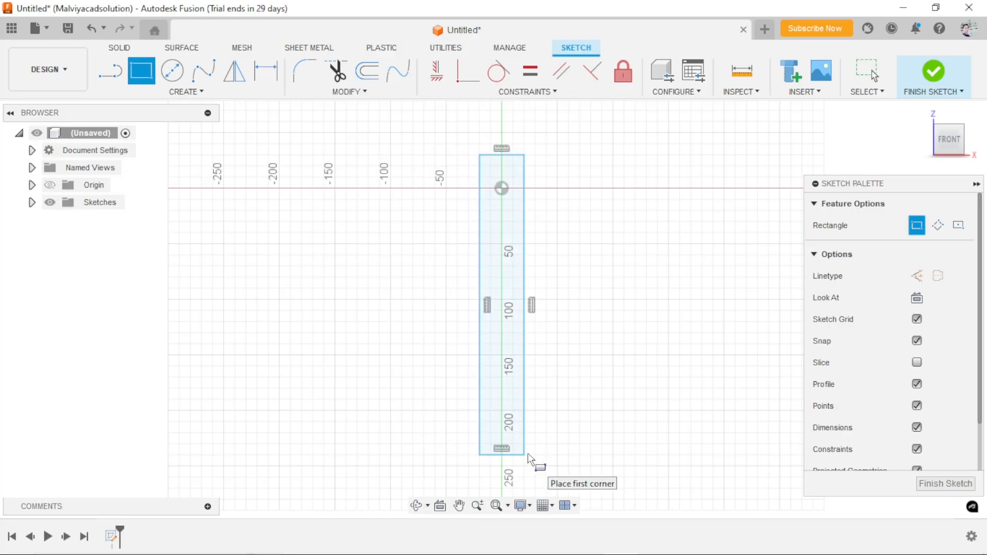
- Sketch a horizontal rectangle about 200 mm long and 30 mm high across the vertical rectangle's upper part at the origin
left_click(391, 177)
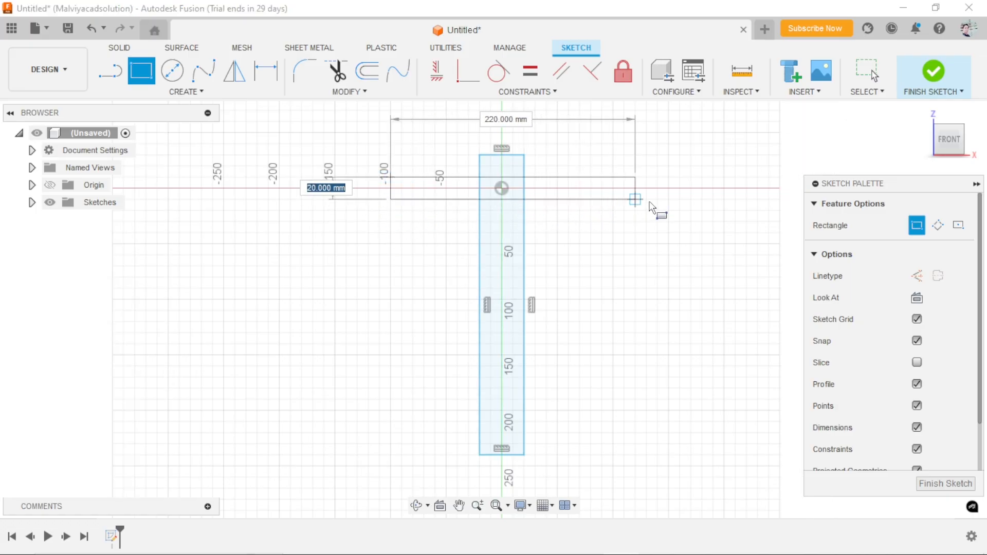
left_click(613, 210)
right_click(624, 265)
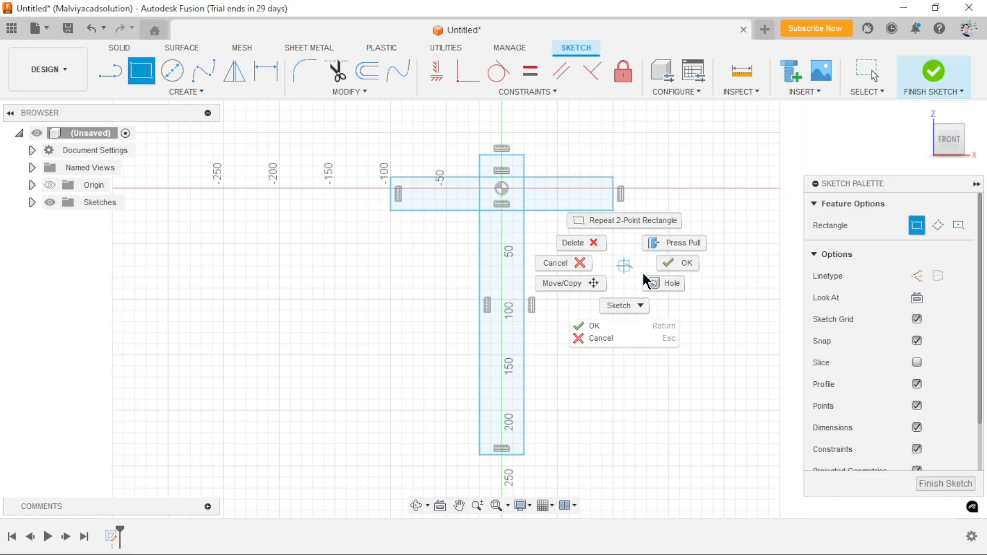
left_click(657, 278)
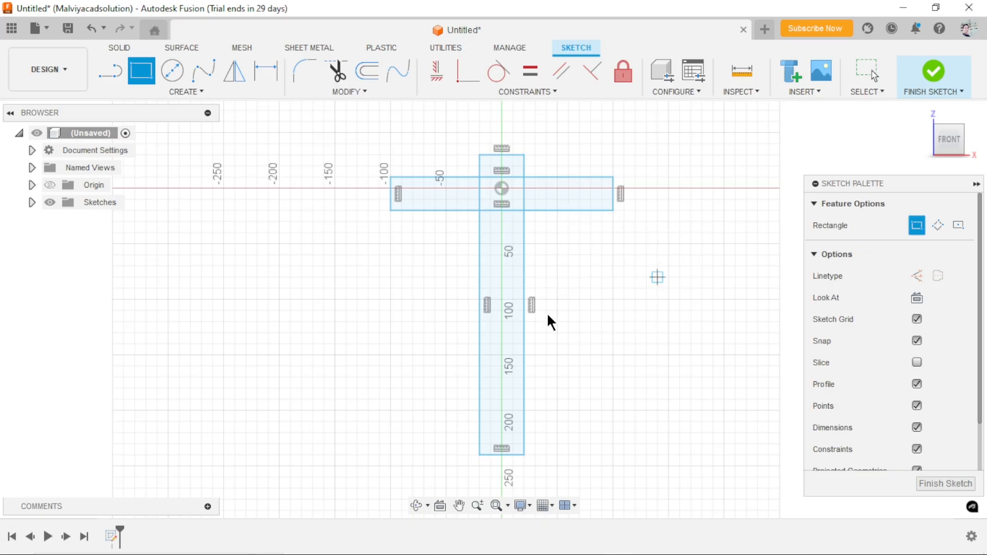
key("Escape")
scroll(581, 345, "down", 5)
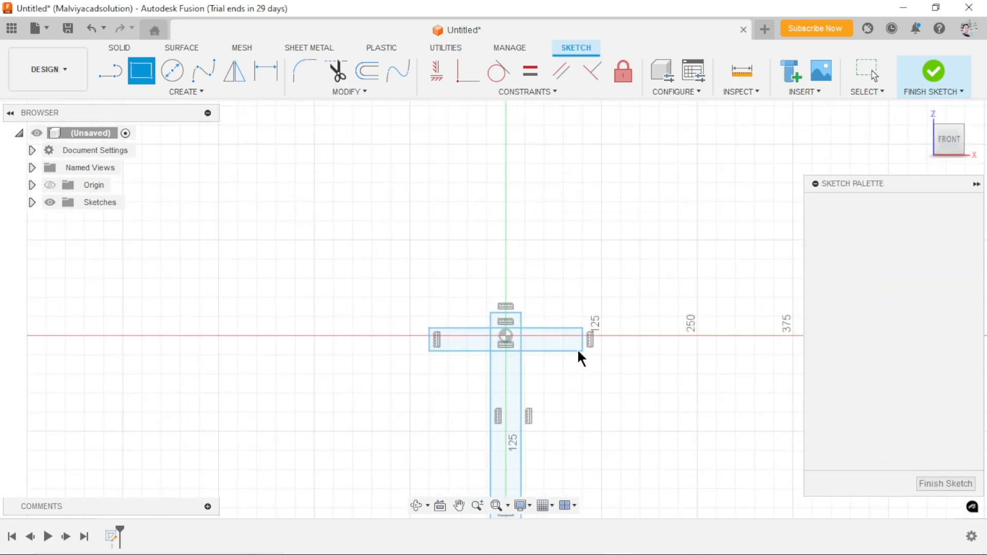
scroll(611, 383, "up", 7)
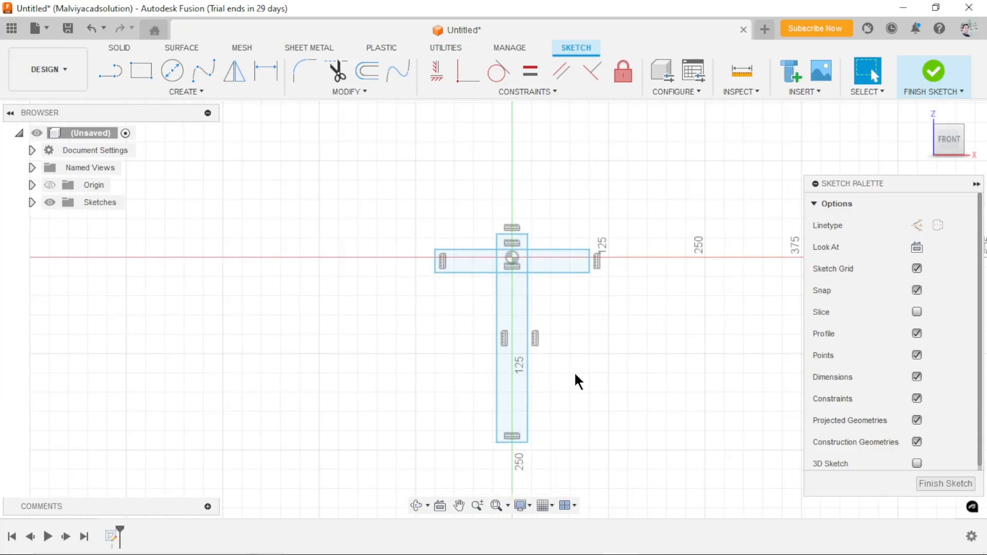
- Dimension the vertical rectangle's top edge to a width of 50 mm
left_click(266, 72)
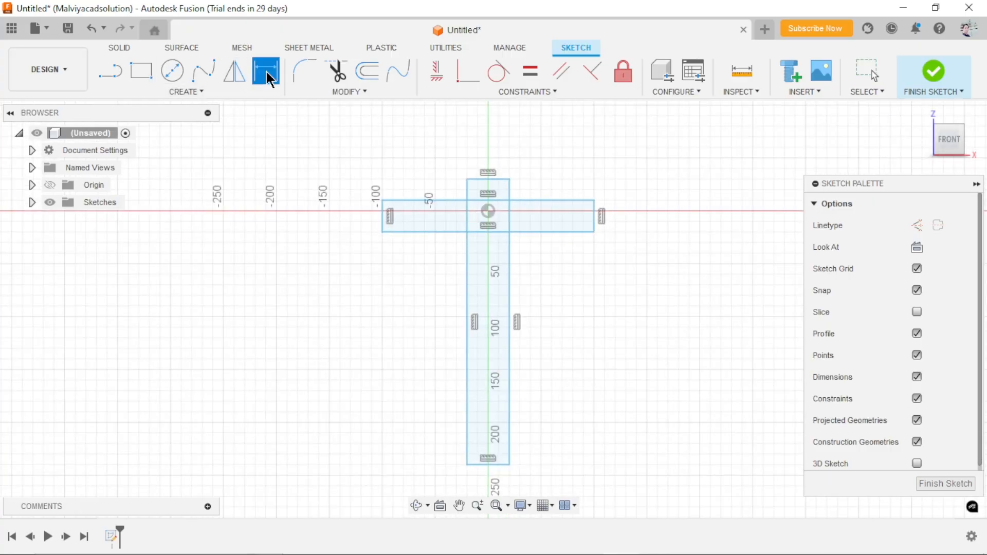
left_click(478, 179)
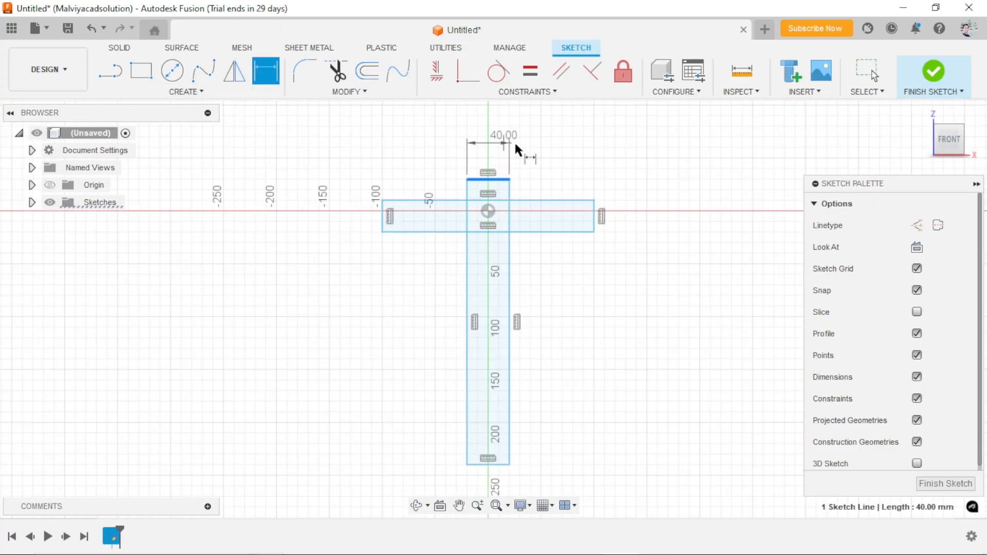
left_click(530, 151)
type("5")
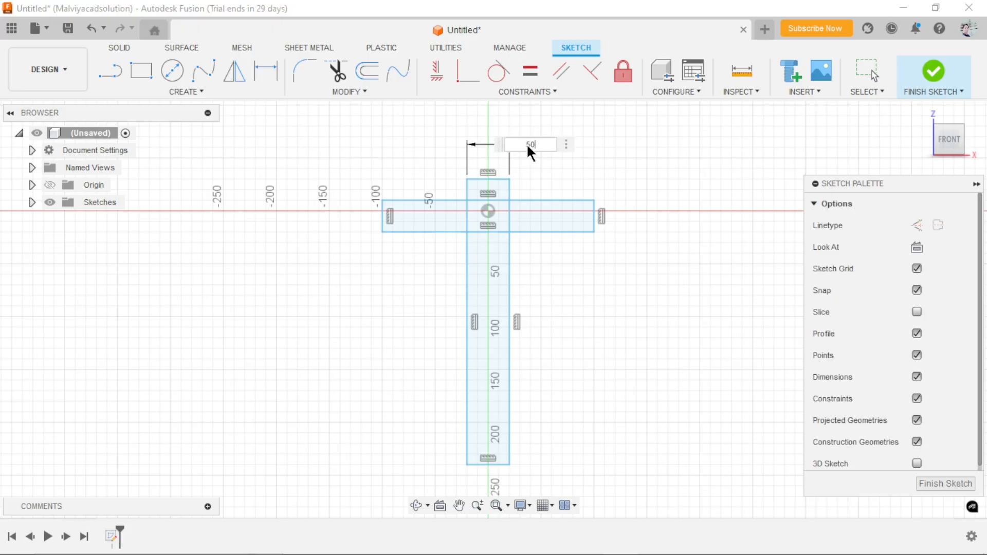
type("0")
key("Return")
- Dimension the horizontal rectangle to 40 mm high and 330 mm long
left_click(382, 222)
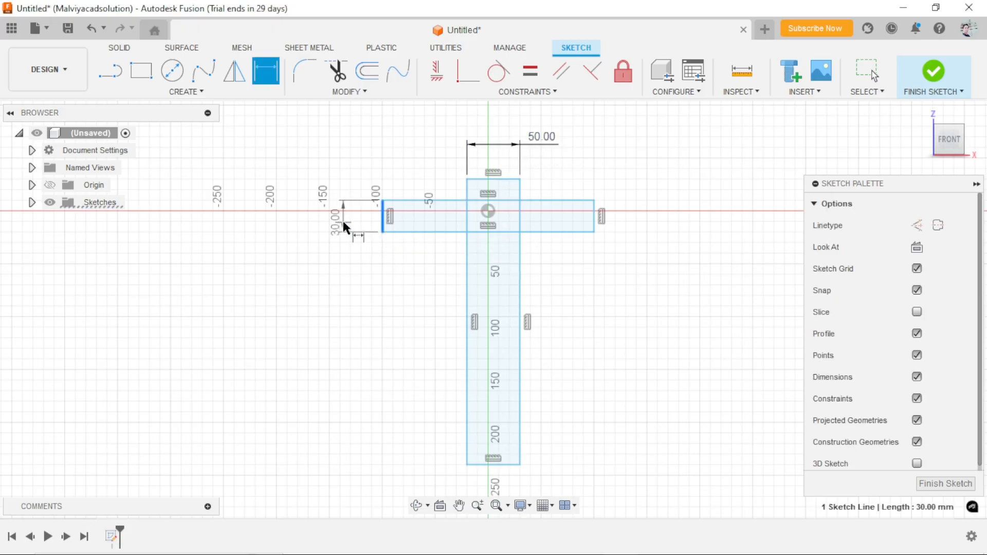
left_click(338, 185)
type("40")
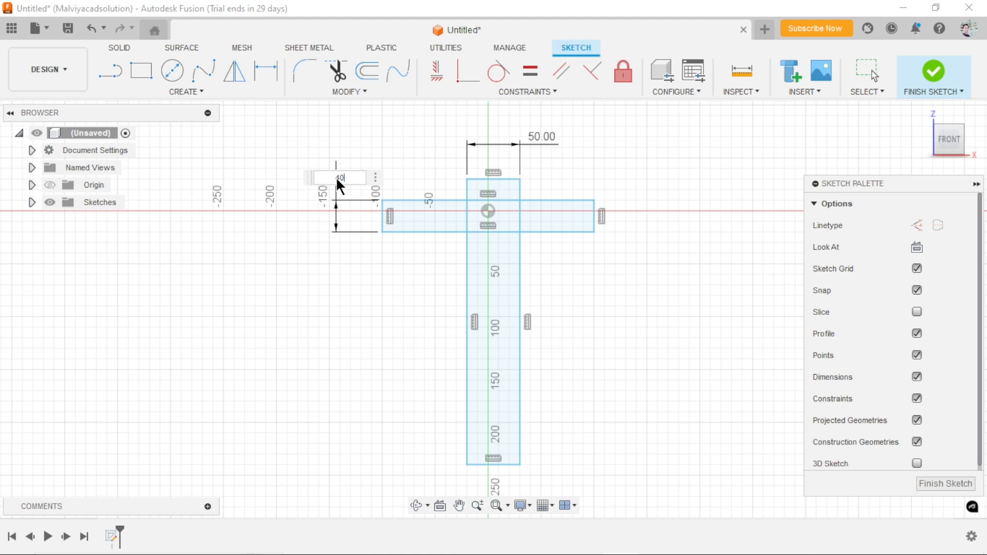
key("Return")
scroll(459, 358, "down", 2)
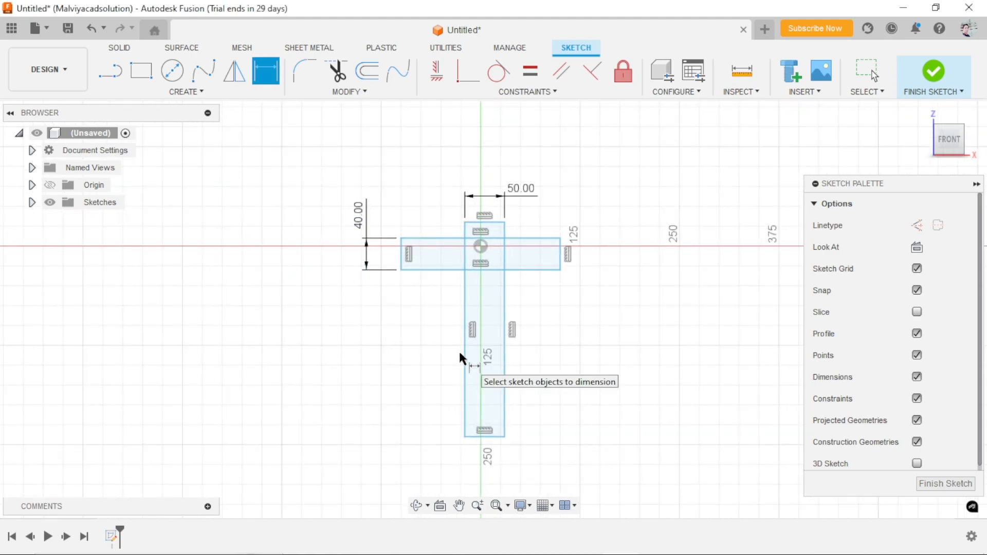
left_click(447, 240)
left_click(489, 154)
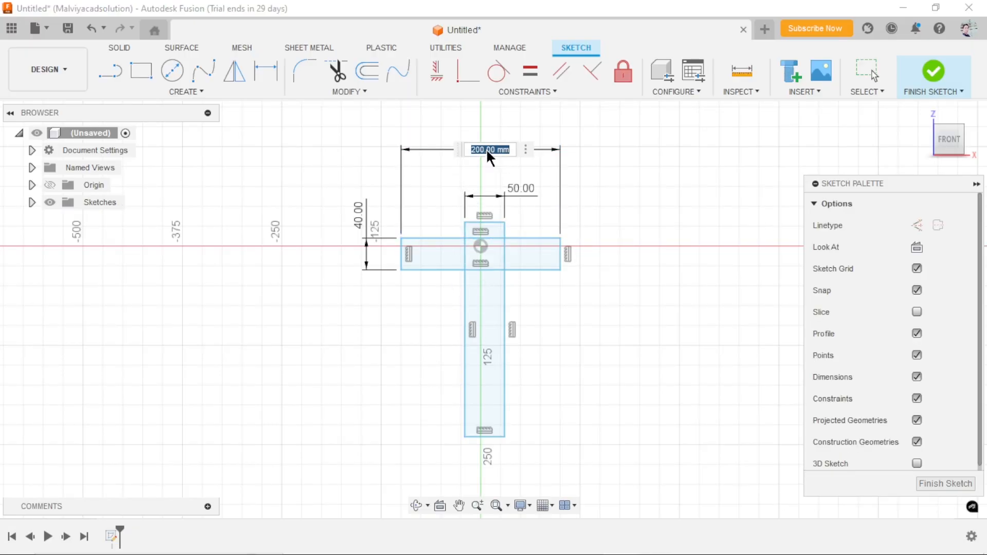
type("330")
key("Return")
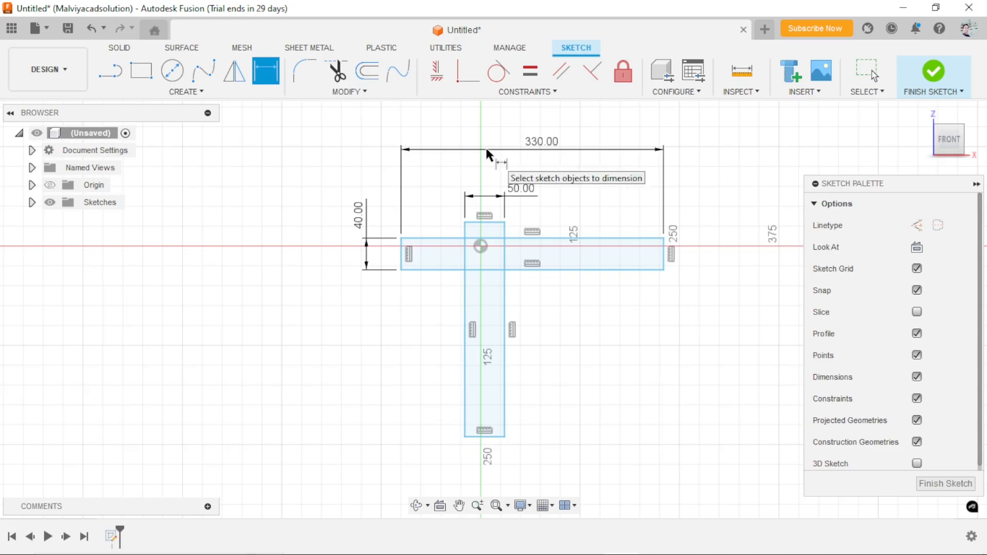
- Dimension the vertical rectangle's height between its top and bottom edges to 200 mm
scroll(562, 447, "down", 1)
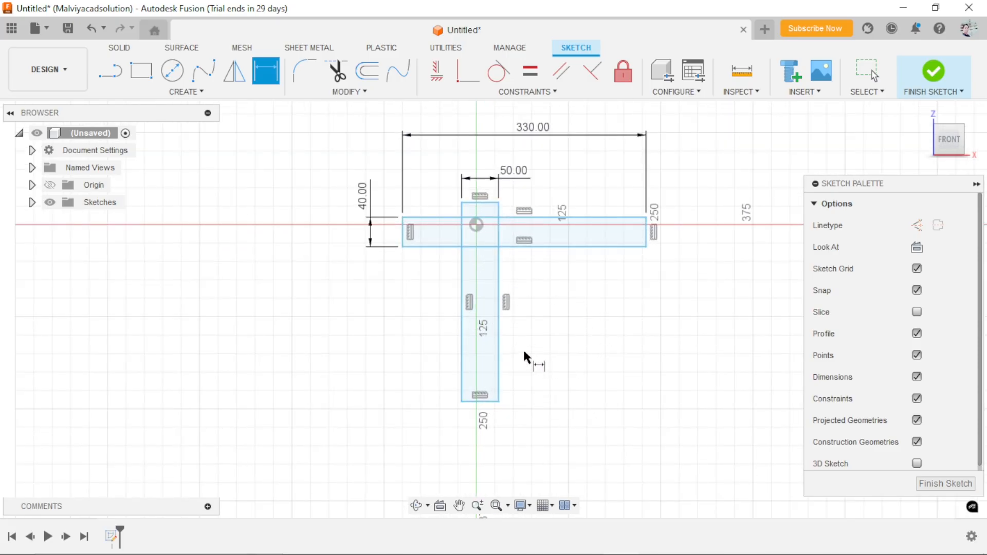
left_click(488, 204)
left_click(488, 401)
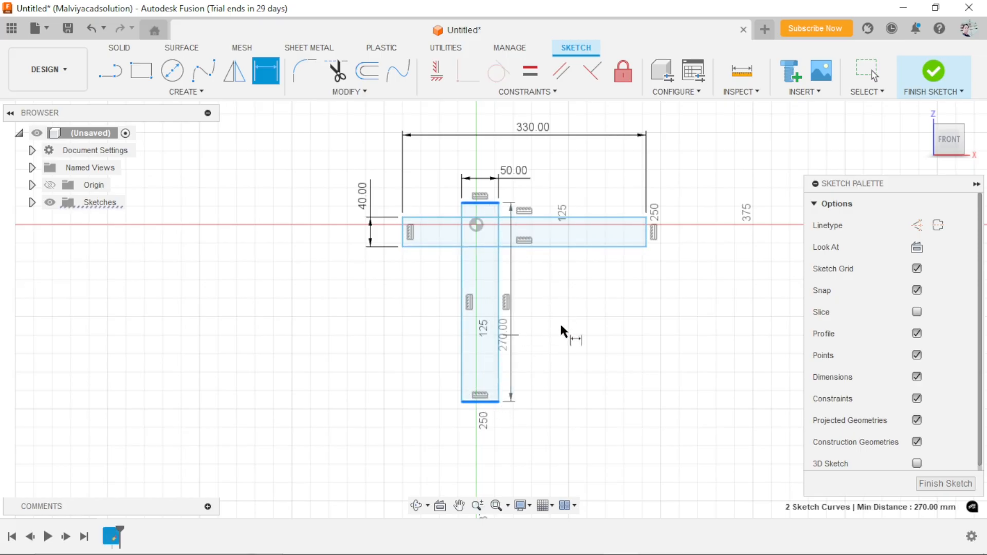
left_click(425, 341)
type("200")
key("Return")
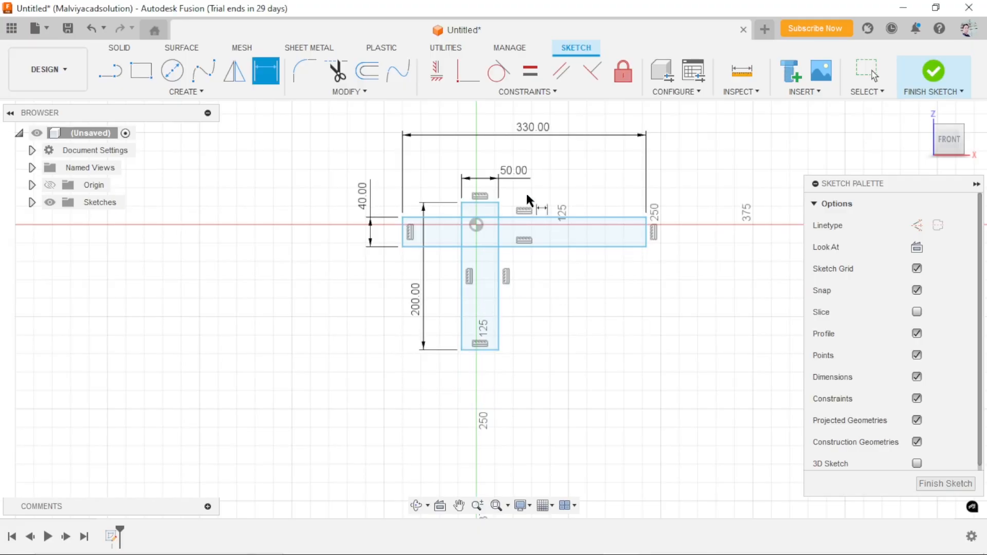
- Dimension the vertical offset between the top edges of the two rectangles to 20 mm
scroll(528, 200, "up", 3)
left_click(469, 205)
left_click(502, 229)
left_click(566, 183)
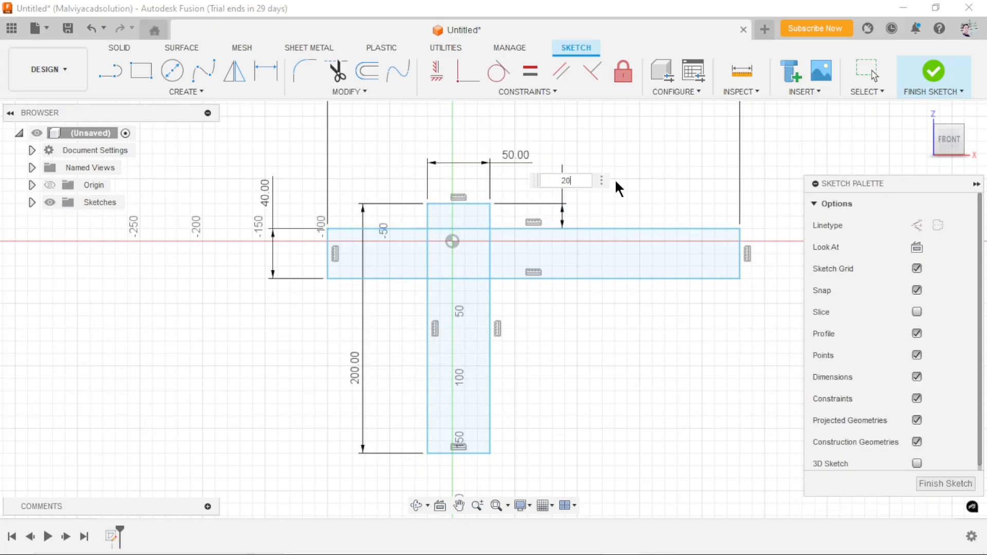
key("Return")
scroll(571, 267, "down", 2)
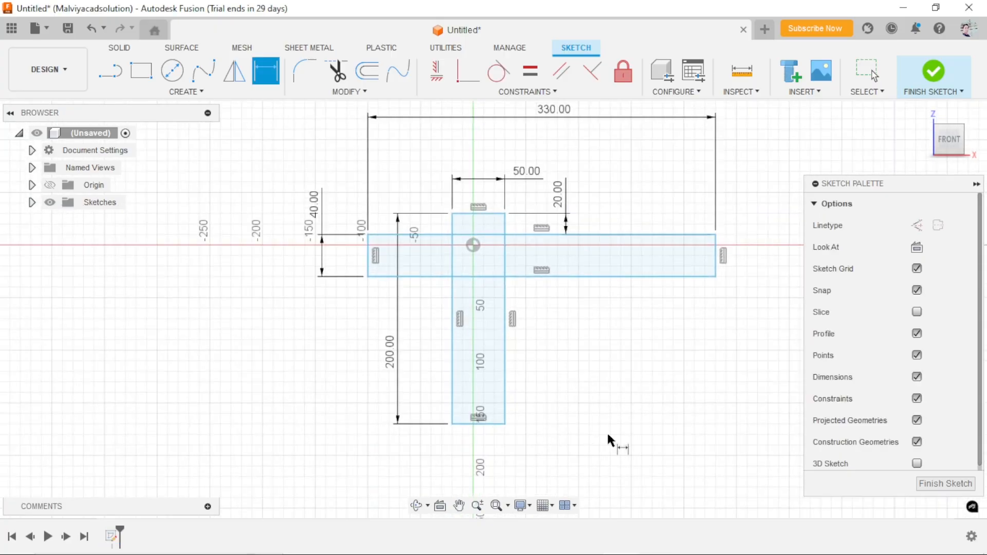
scroll(553, 354, "down", 2)
key("Escape")
- Move the 330 mm length dimension down so it sits closer above the crossed rectangles
scroll(600, 388, "down", 2)
scroll(600, 255, "up", 3)
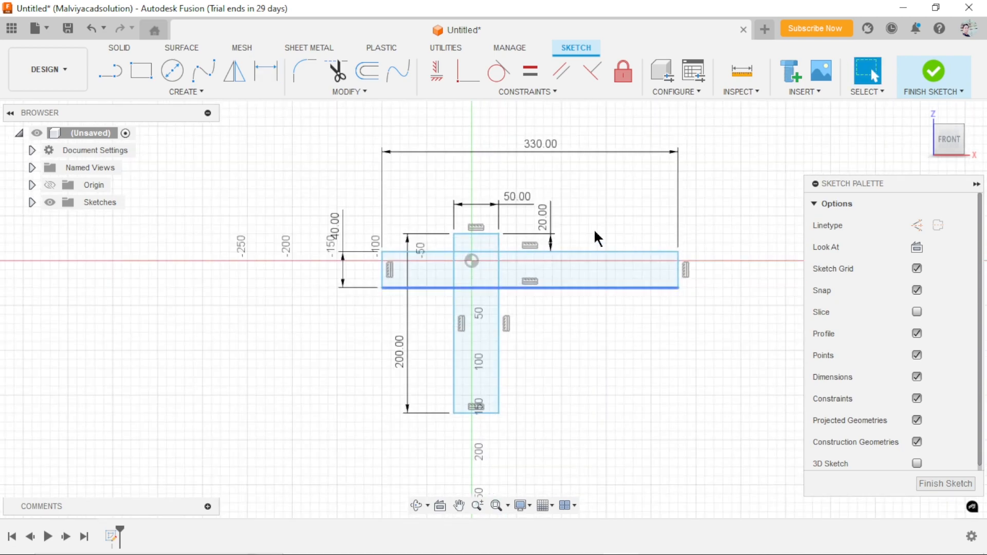
left_click(534, 142)
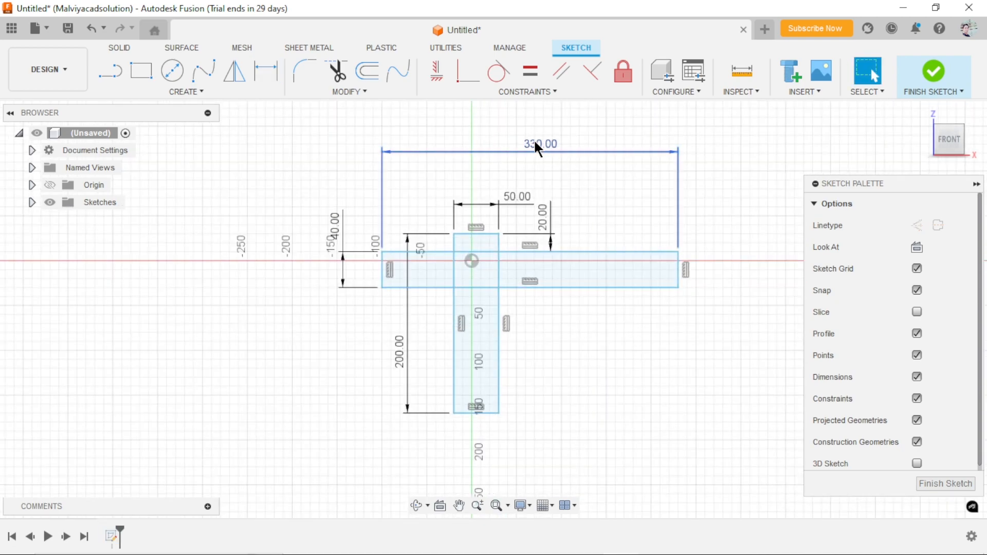
left_click_drag(535, 143, 533, 154)
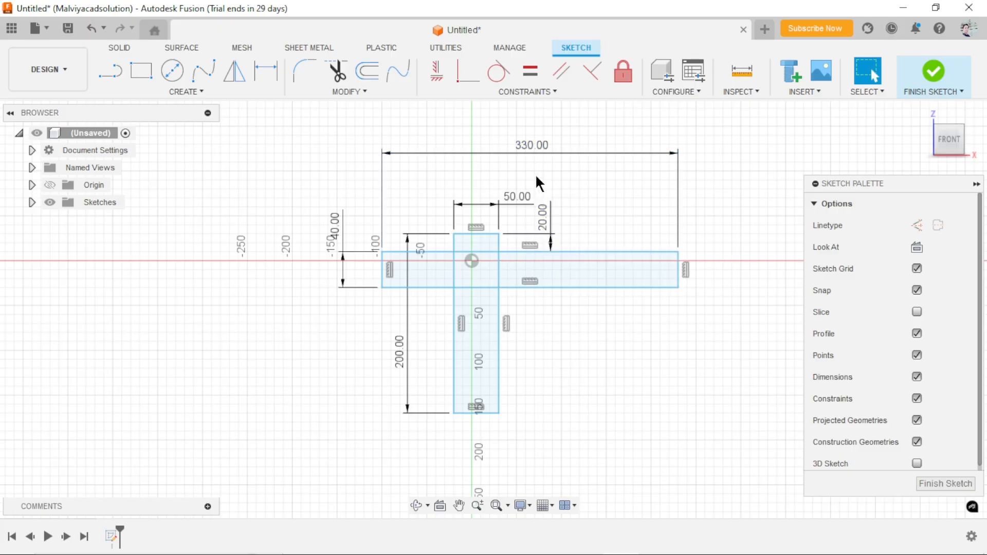
left_click(534, 151)
left_click_drag(529, 157, 529, 172)
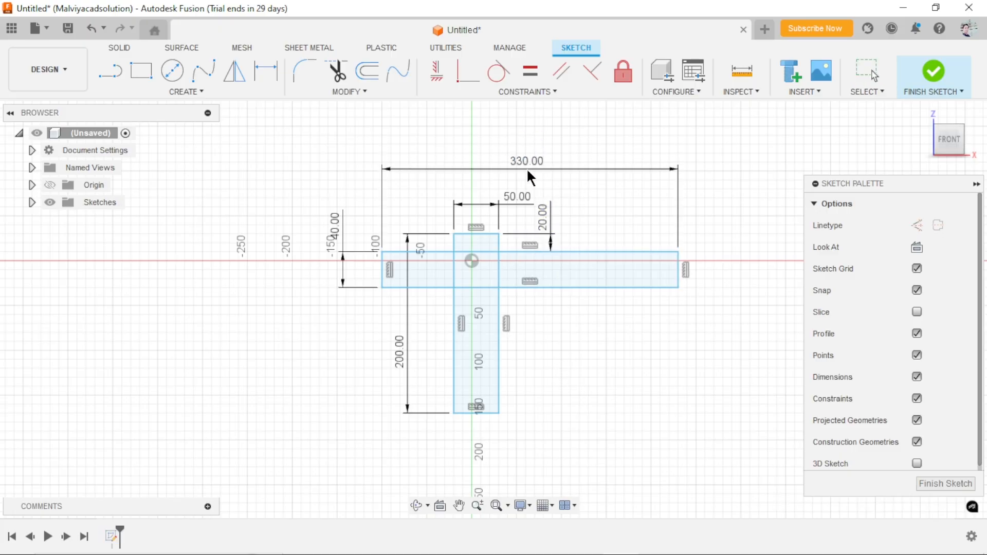
- Draw a horizontal construction line between the midpoints of the horizontal rectangle's two short sides
scroll(526, 388, "down", 3)
scroll(536, 401, "up", 2)
left_click(110, 71)
left_click(917, 226)
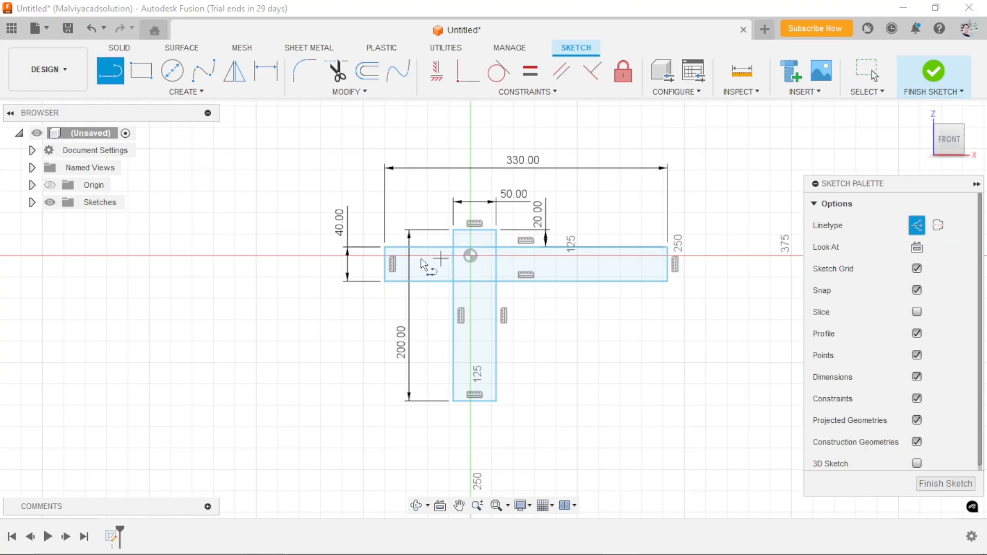
left_click(384, 264)
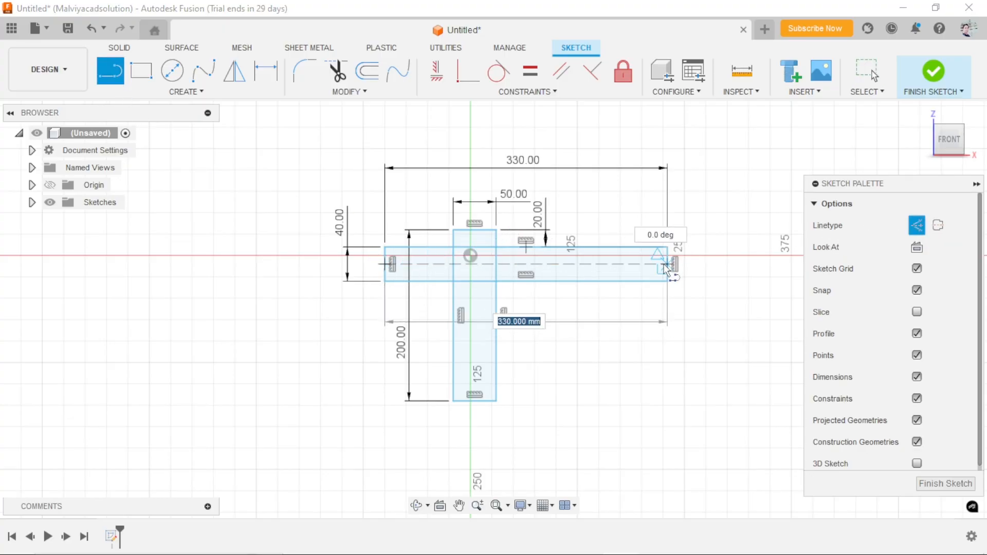
double_click(667, 264)
key("Escape")
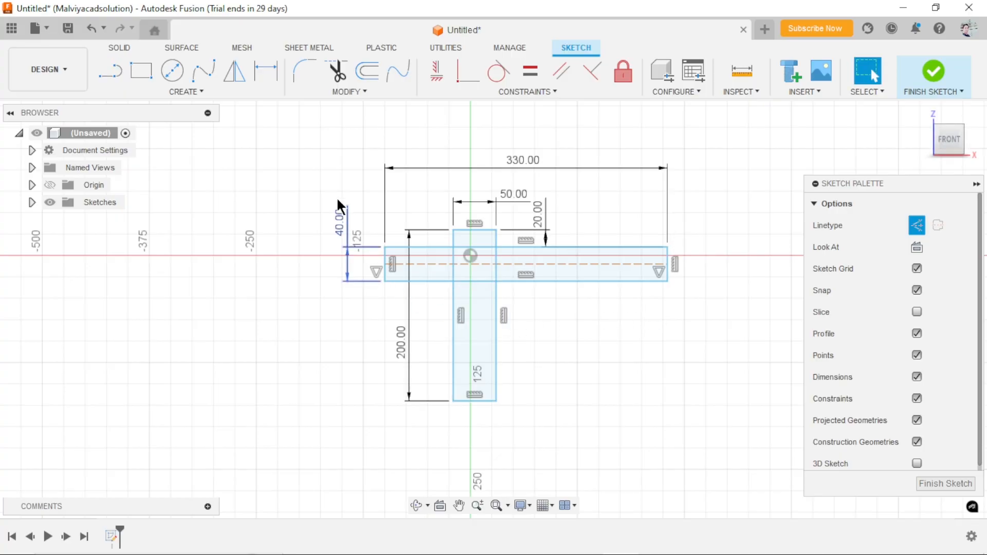
- Draw a vertical construction line between the midpoints of the vertical rectangle's top and bottom edges
left_click(110, 76)
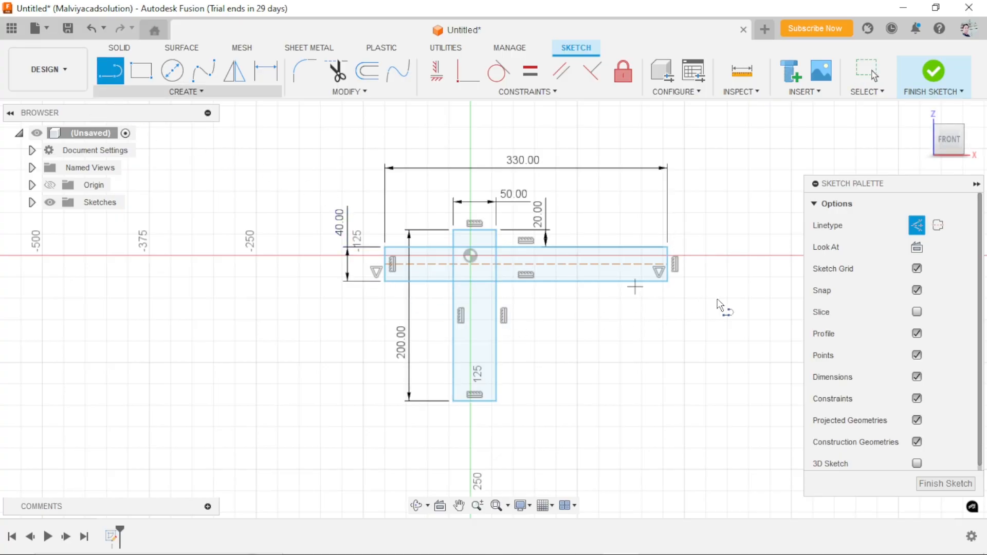
left_click(474, 231)
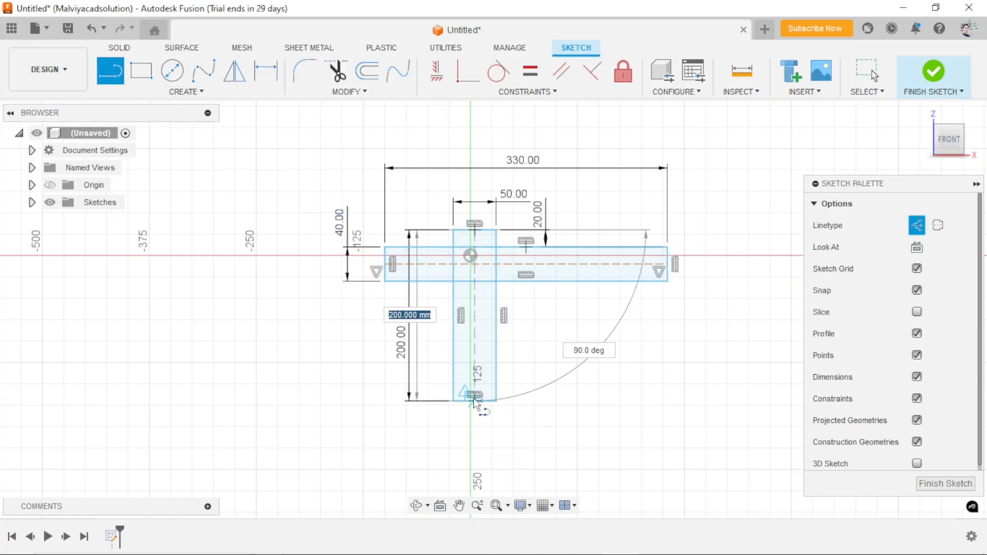
double_click(474, 402)
key("Escape")
scroll(531, 400, "up", 1)
scroll(539, 338, "up", 1)
scroll(615, 344, "down", 2)
scroll(568, 335, "up", 2)
scroll(572, 324, "down", 2)
scroll(535, 254, "up", 1)
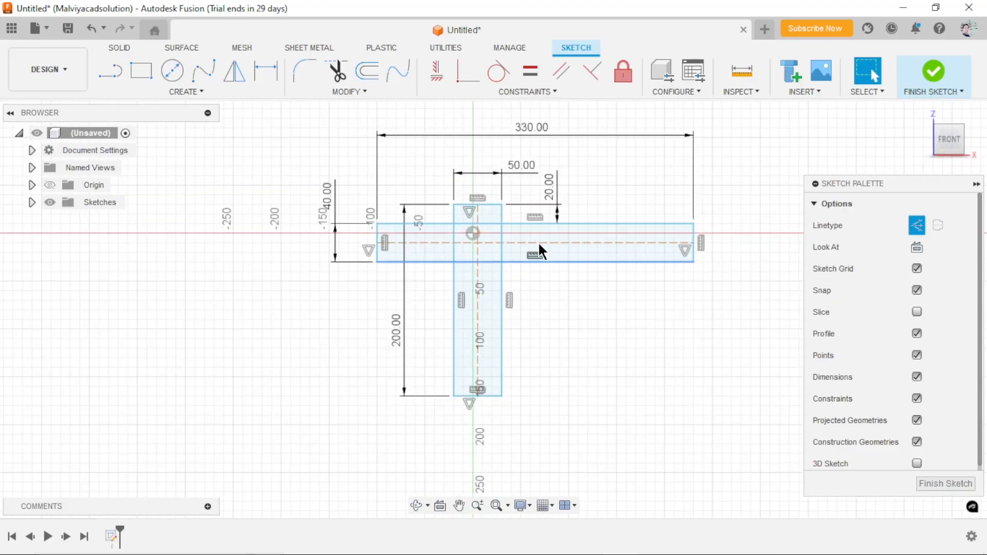
- Make the horizontal centreline coincident with the sketch origin
left_click(526, 244)
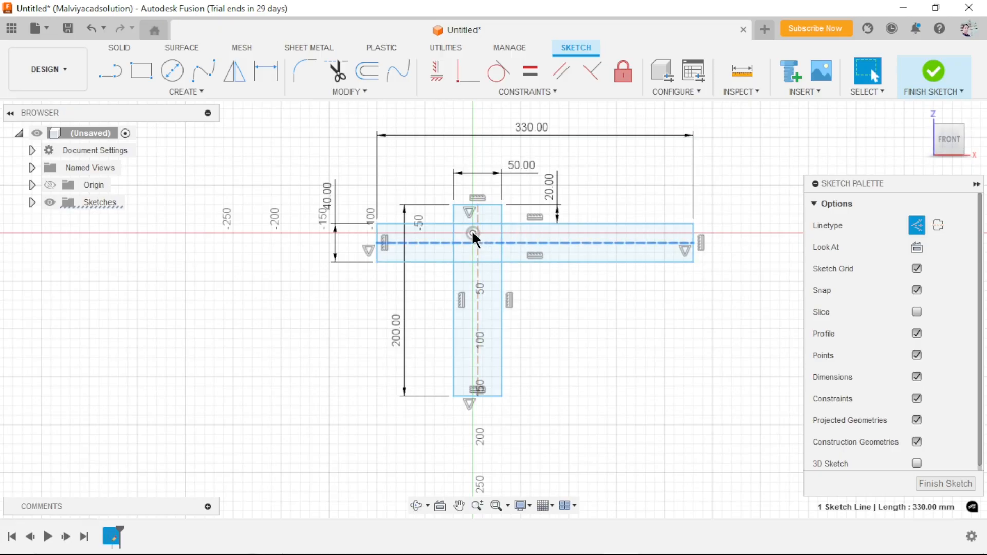
left_click(645, 367)
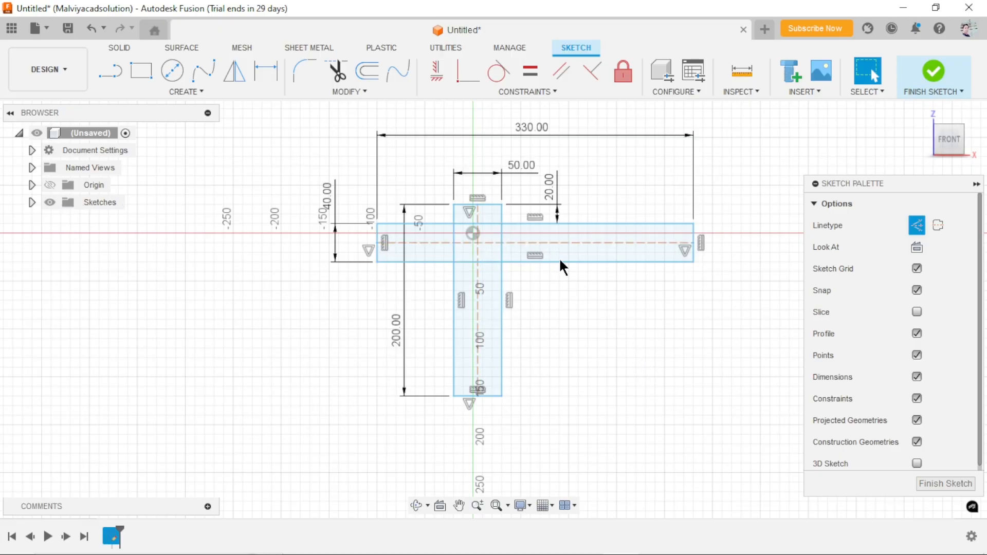
left_click(531, 243)
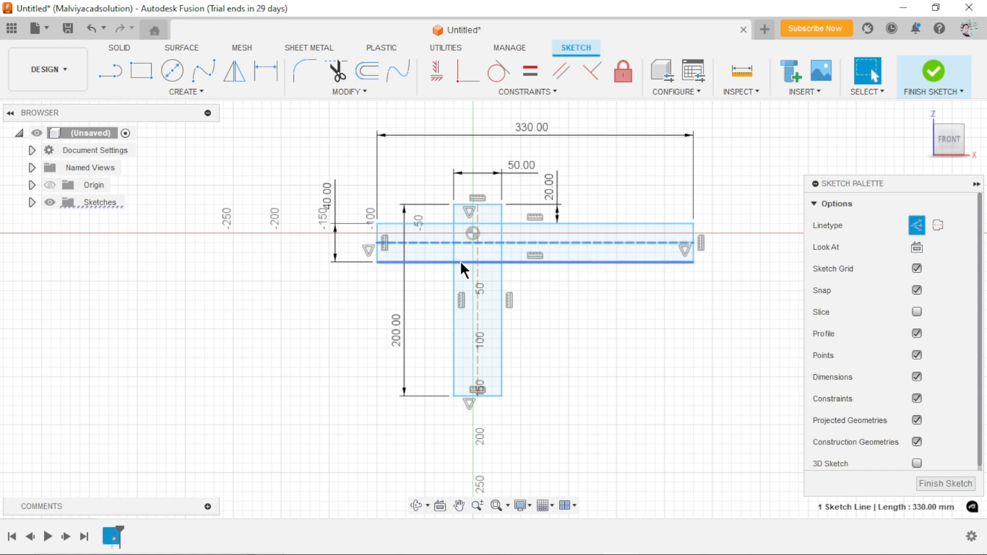
left_click(473, 233)
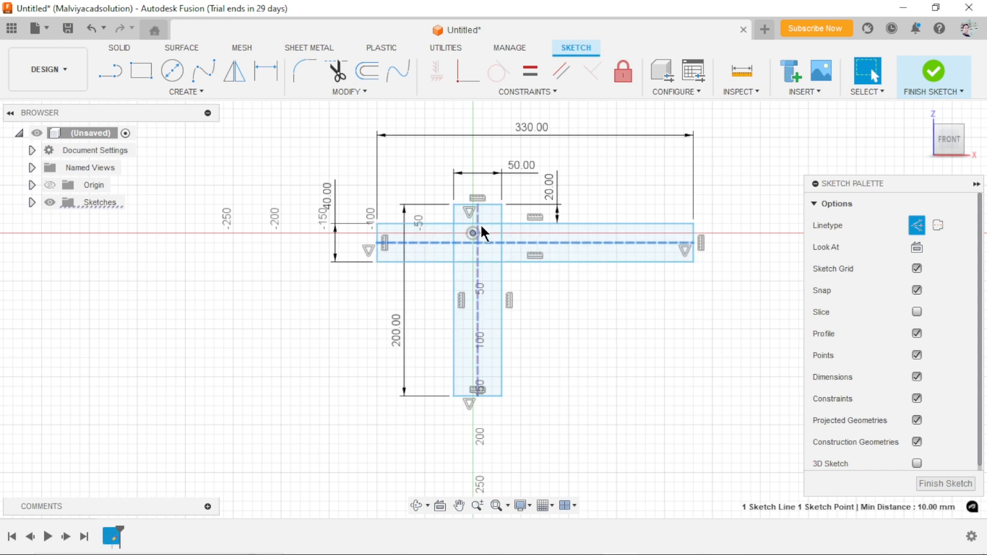
left_click(467, 81)
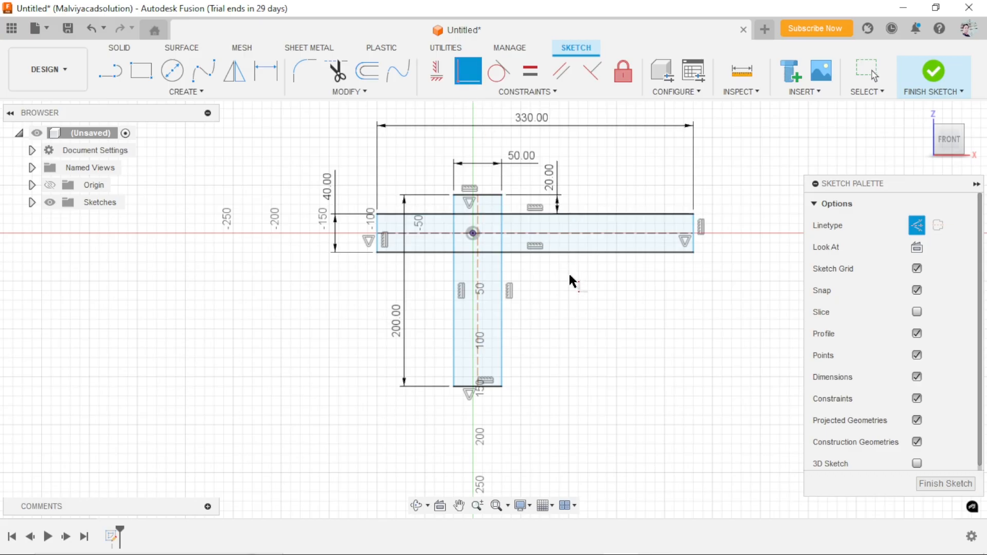
scroll(568, 279, "down", 1)
scroll(488, 268, "up", 2)
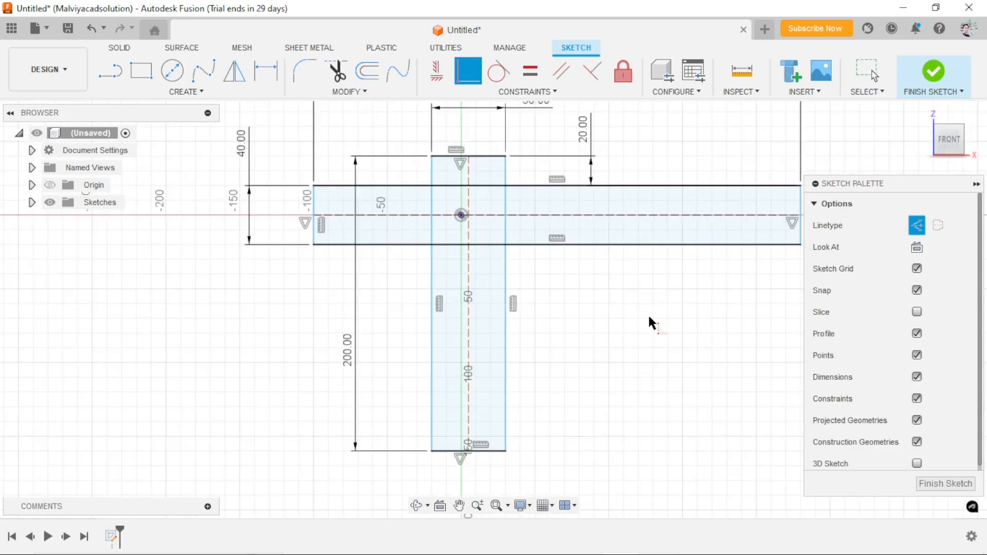
scroll(599, 324, "up", 1)
scroll(607, 330, "down", 3)
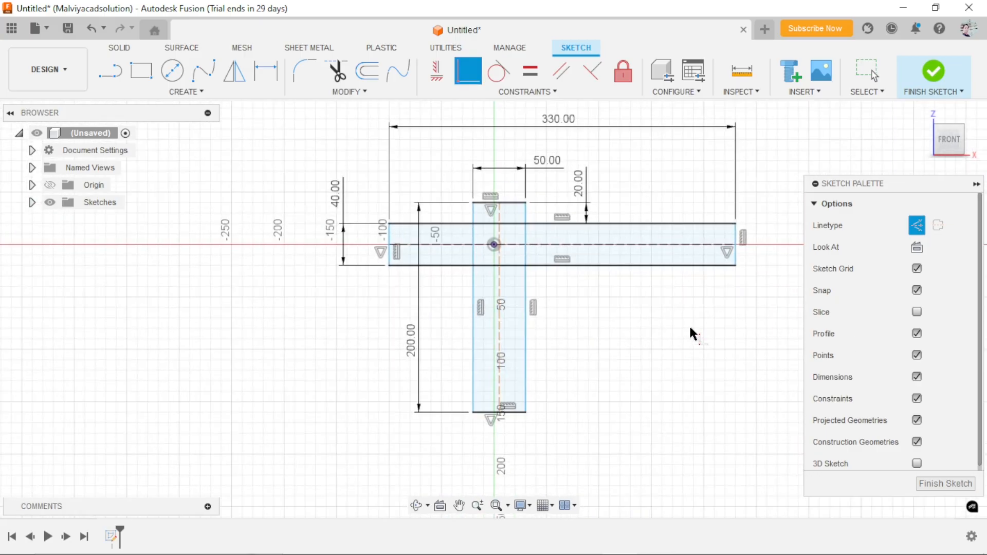
- Leave the Coincident constraint and shift the horizontal rectangle to the left so it extends on both sides of the vertical one
left_click(525, 288)
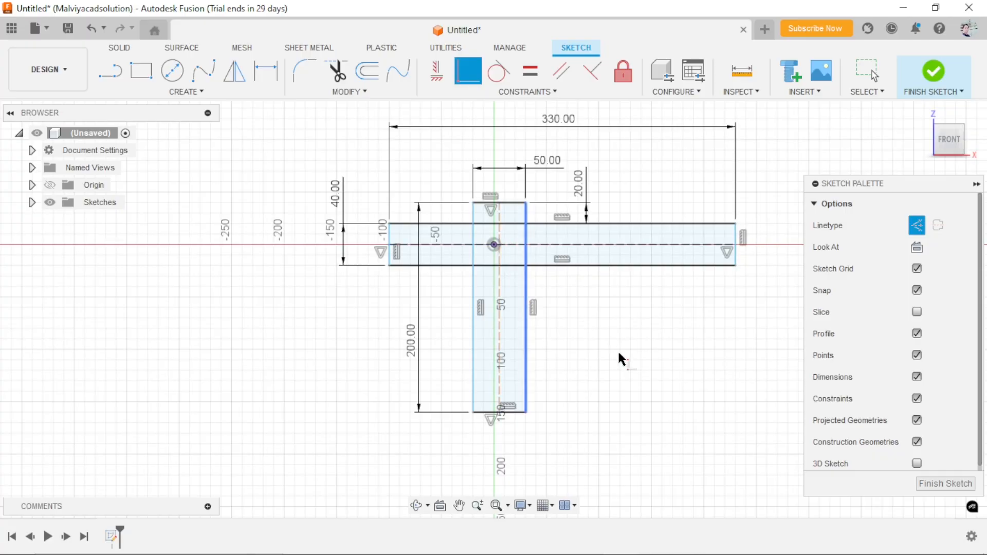
scroll(610, 345, "down", 2)
scroll(684, 334, "up", 1)
key("Escape")
mouse_move(580, 268)
left_mouse_down()
mouse_move(505, 262)
mouse_move(519, 265)
left_mouse_up()
scroll(552, 335, "up", 2)
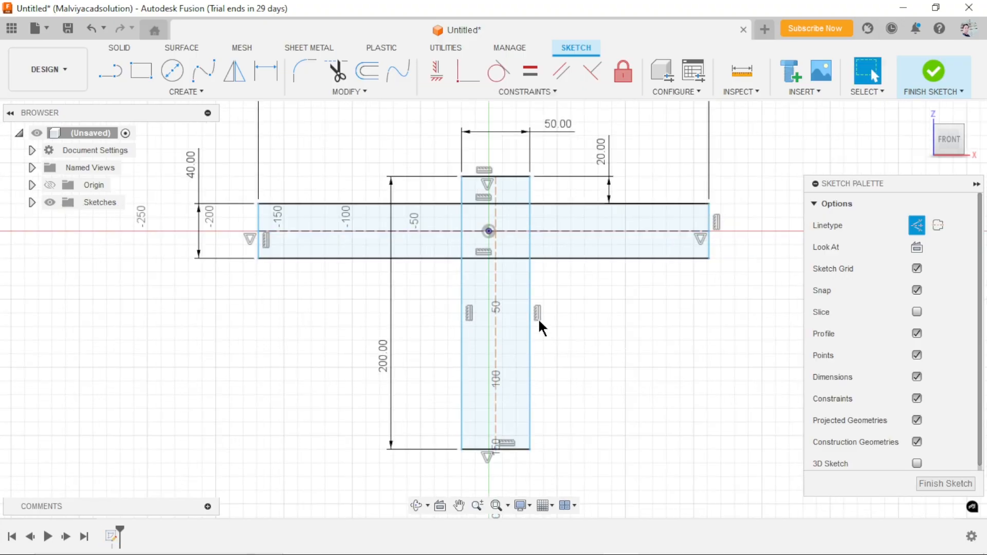
- Make the vertical centreline coincident with the sketch origin
scroll(529, 283, "down", 2)
scroll(489, 232, "up", 3)
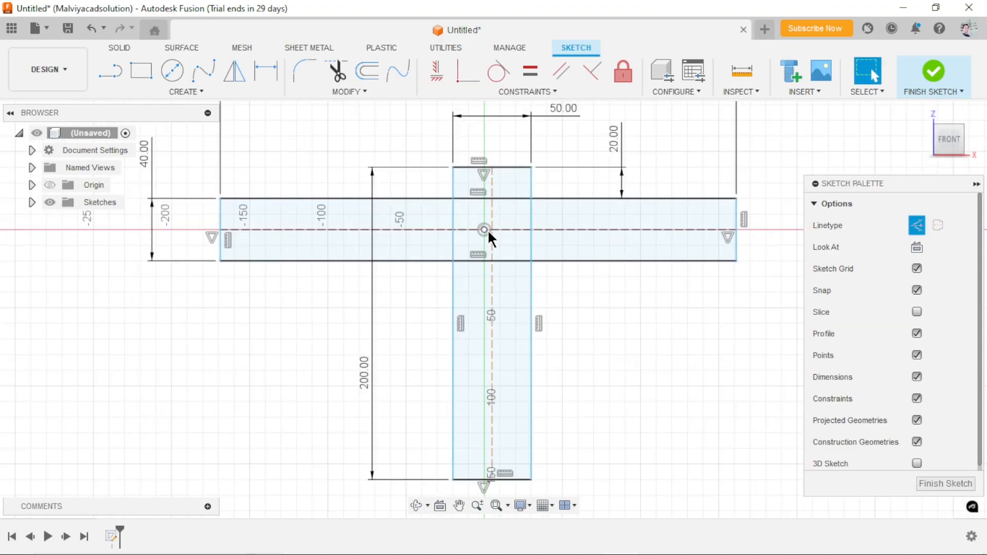
left_click(485, 232)
left_click(492, 261)
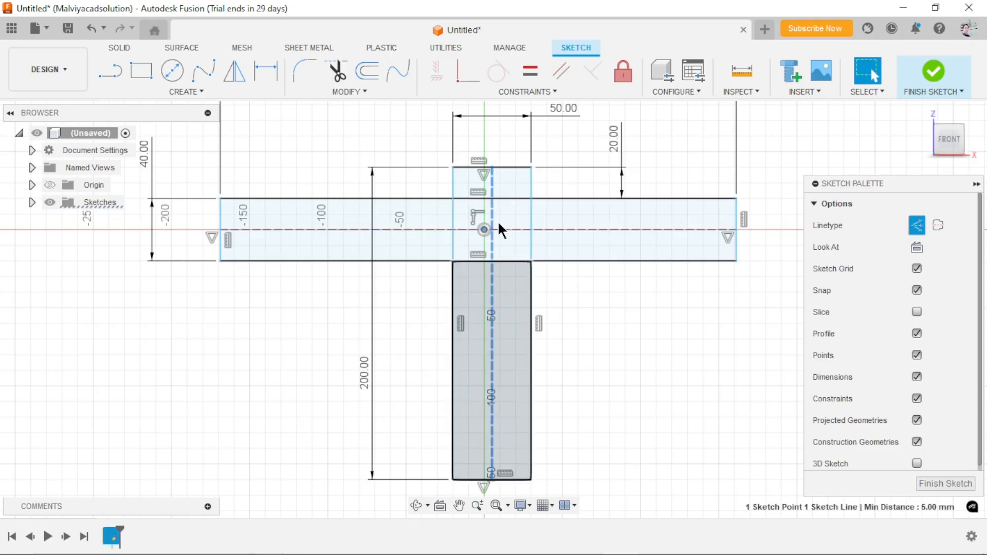
left_click(465, 72)
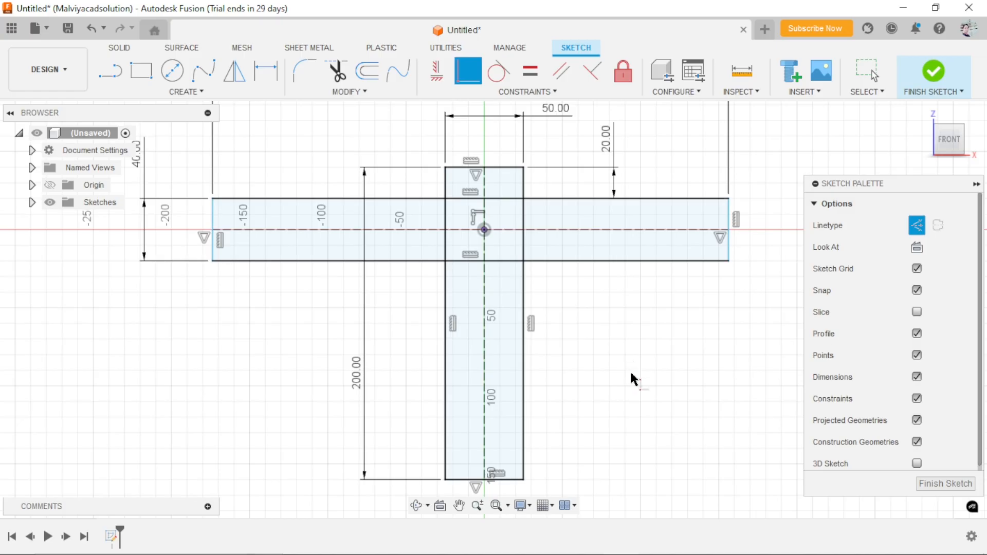
scroll(639, 329, "down", 3)
scroll(670, 380, "up", 2)
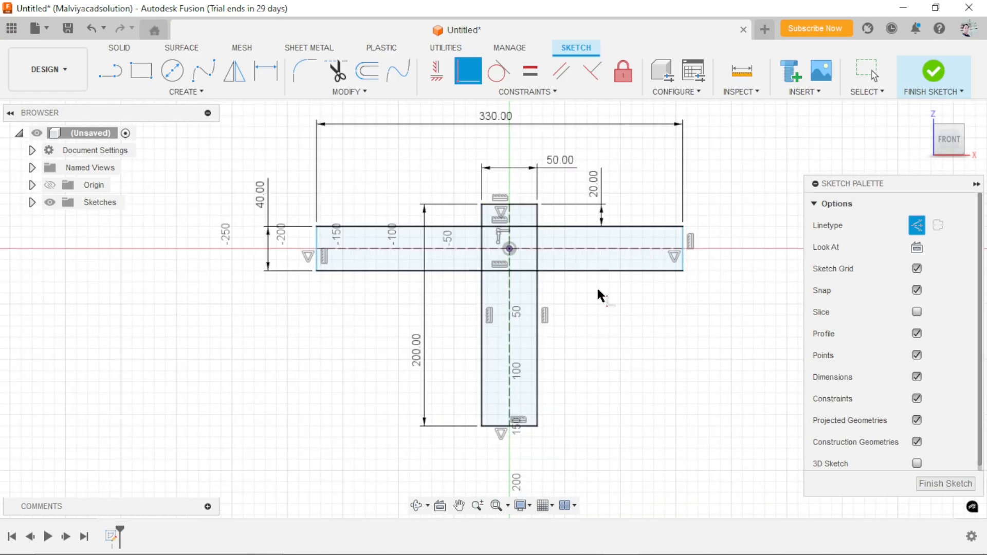
- Draw a 25 mm diameter circle centred on the origin, using the normal linetype instead of construction
scroll(637, 379, "down", 1)
scroll(638, 370, "up", 2)
scroll(606, 393, "down", 1)
scroll(610, 388, "up", 2)
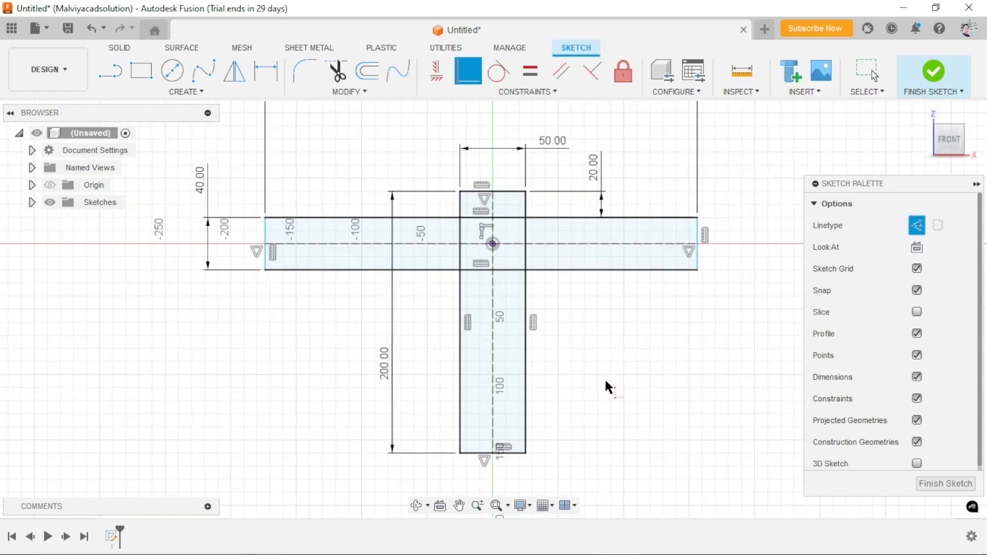
scroll(566, 376, "down", 2)
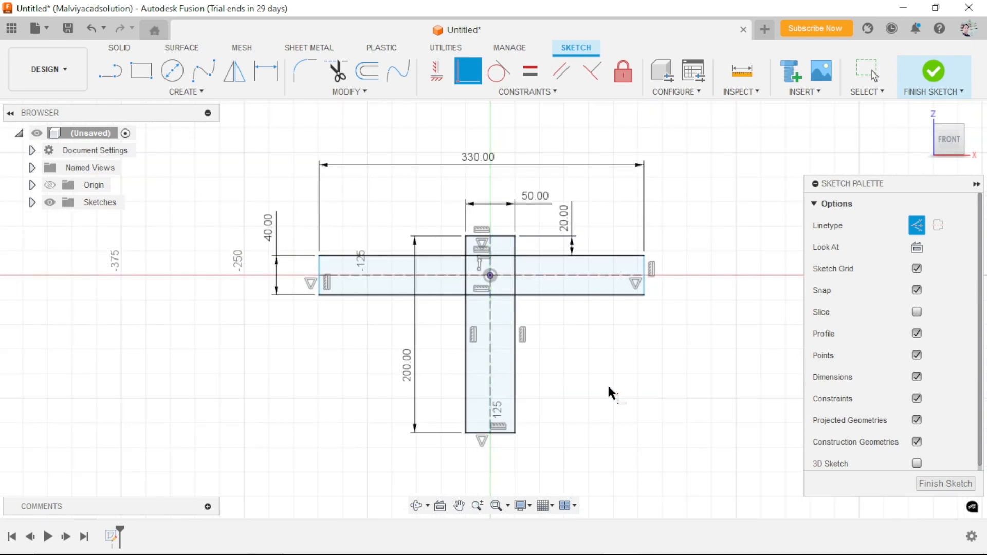
scroll(592, 368, "up", 2)
left_click(172, 71)
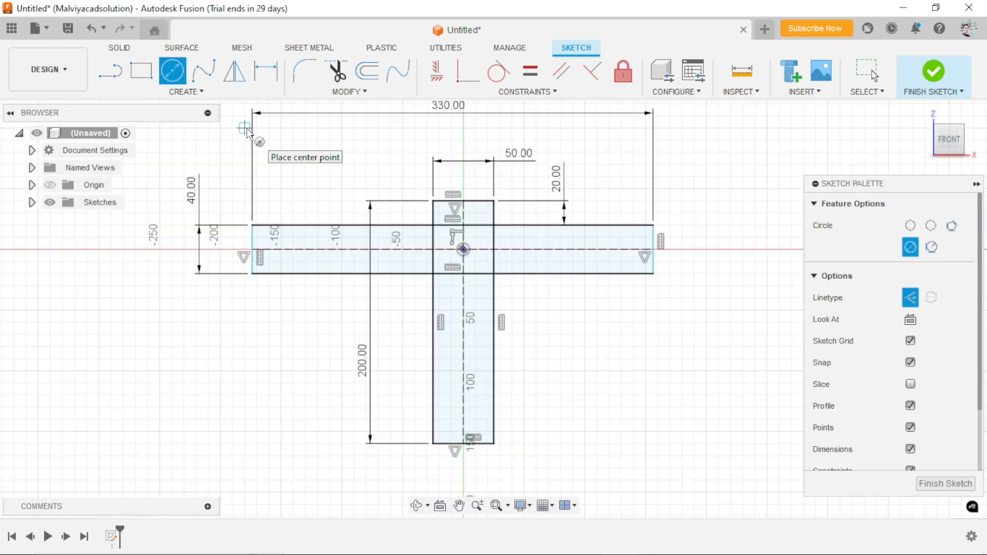
left_click(464, 250)
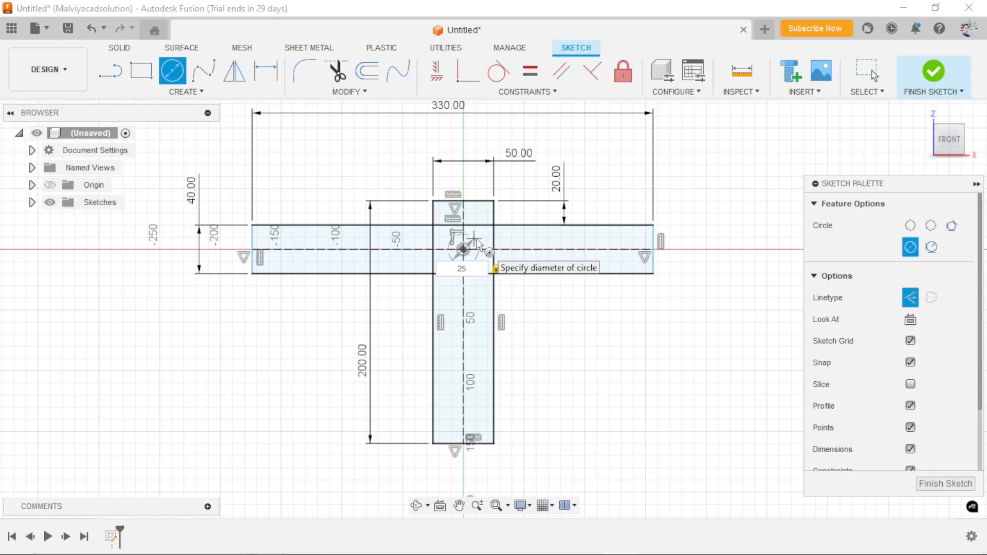
key("Return")
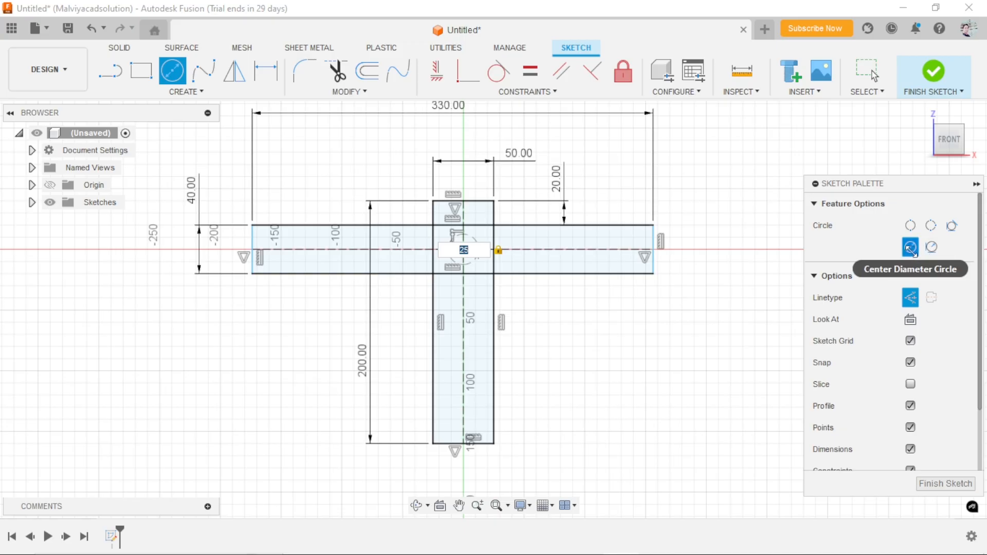
left_click(911, 298)
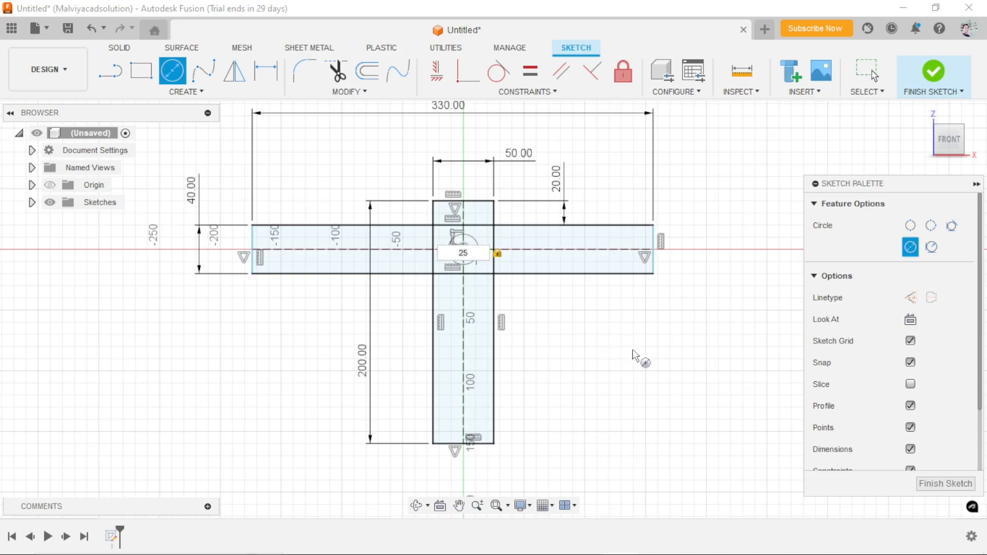
left_click(577, 327)
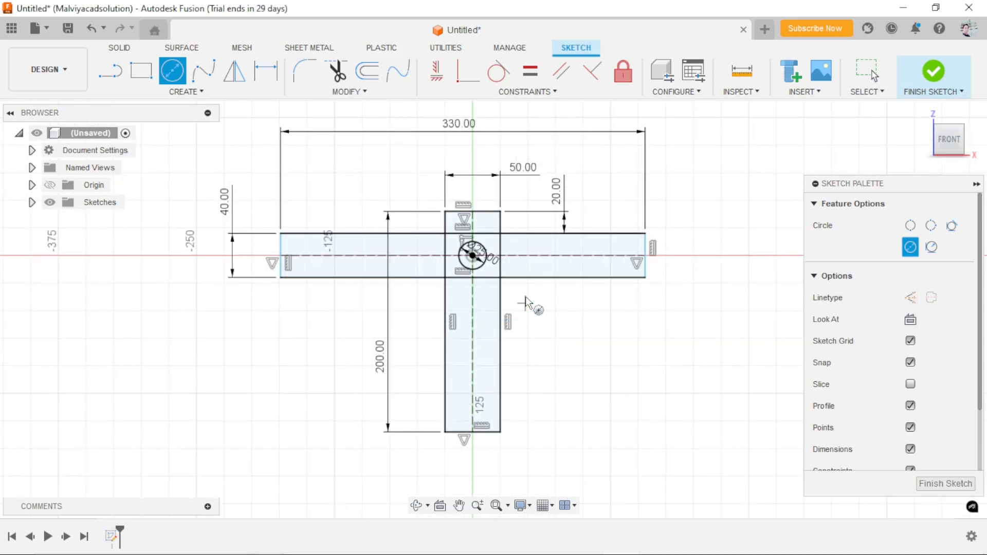
key("Escape")
- Move the circle's diameter dimension outside the crossing, below and to the right of the circle
scroll(527, 260, "up", 3)
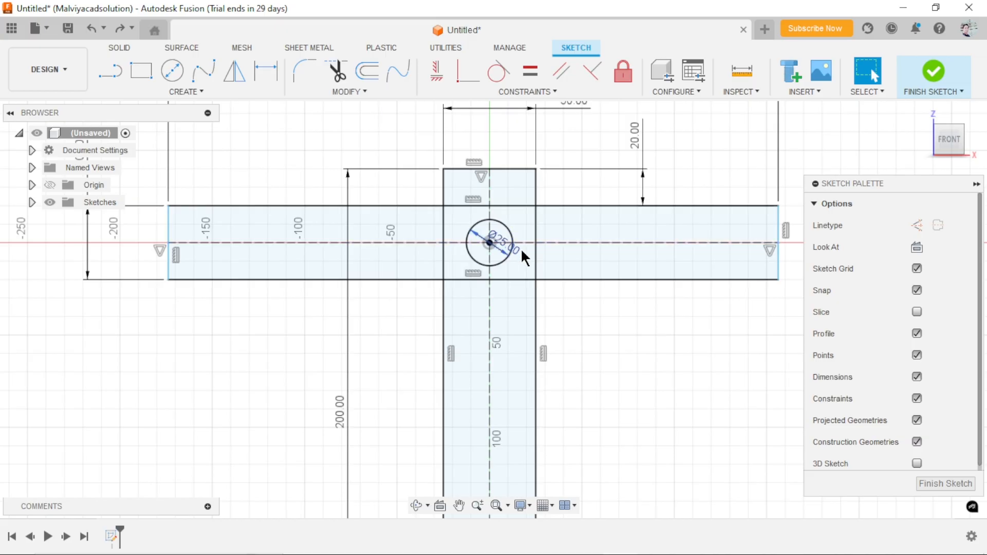
left_click_drag(523, 259, 576, 319)
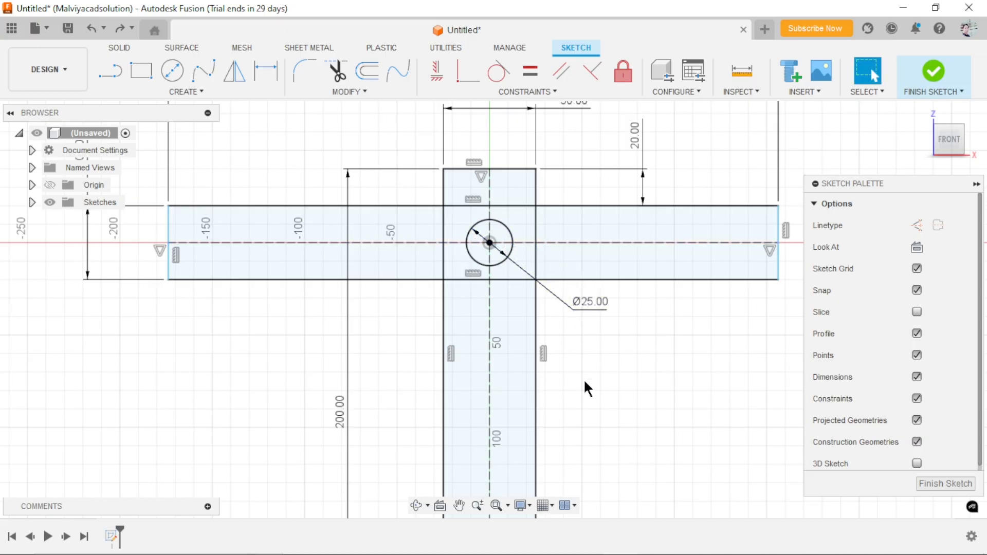
scroll(514, 309, "down", 5)
scroll(515, 408, "up", 1)
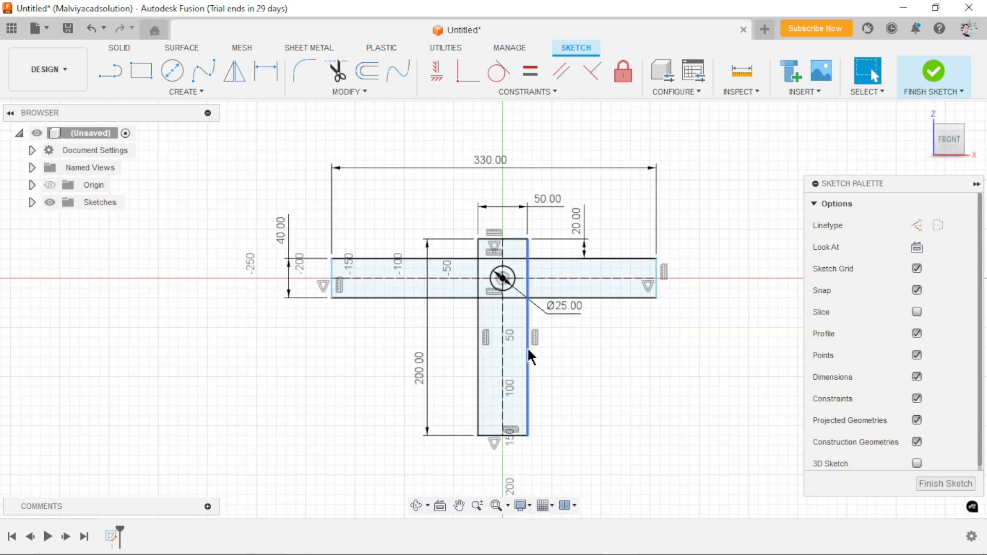
- Dimension the distance from the horizontal rectangle's left edge to the vertical centreline and set it to 165 mm
scroll(532, 358, "up", 1)
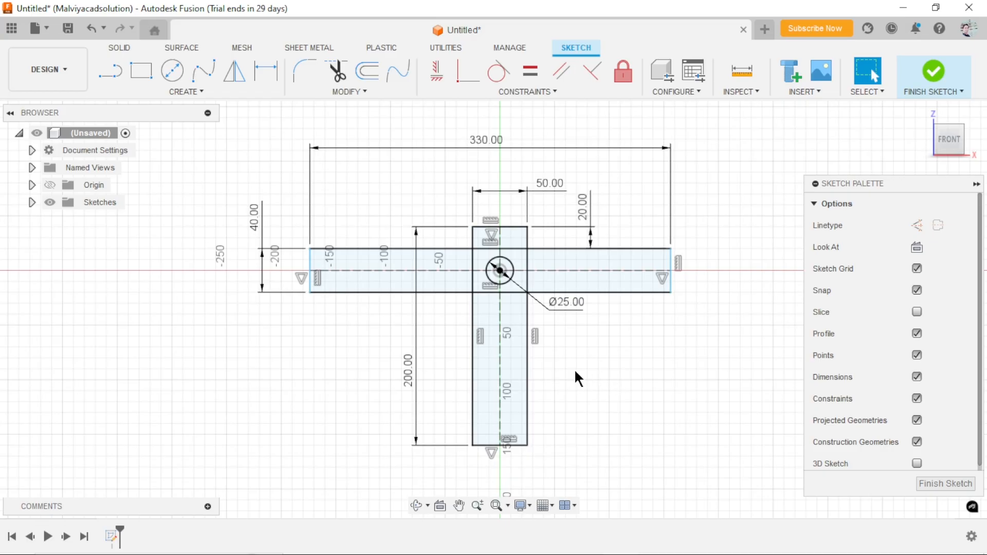
left_click(114, 72)
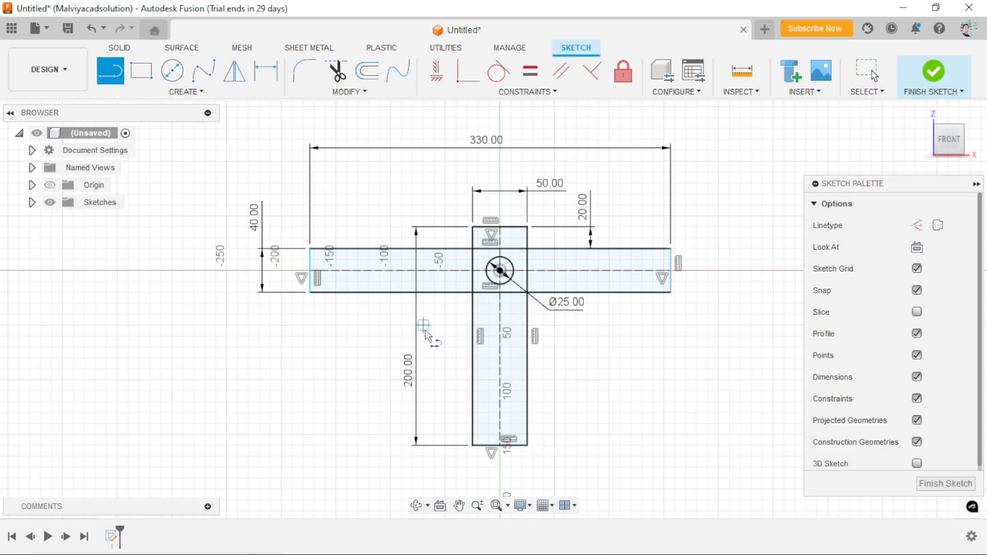
left_click(266, 71)
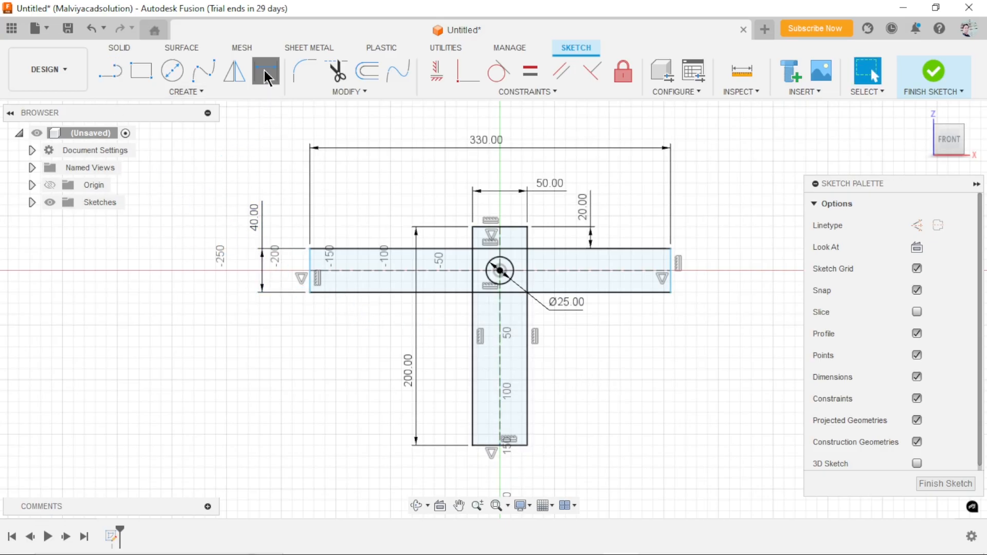
left_click(310, 266)
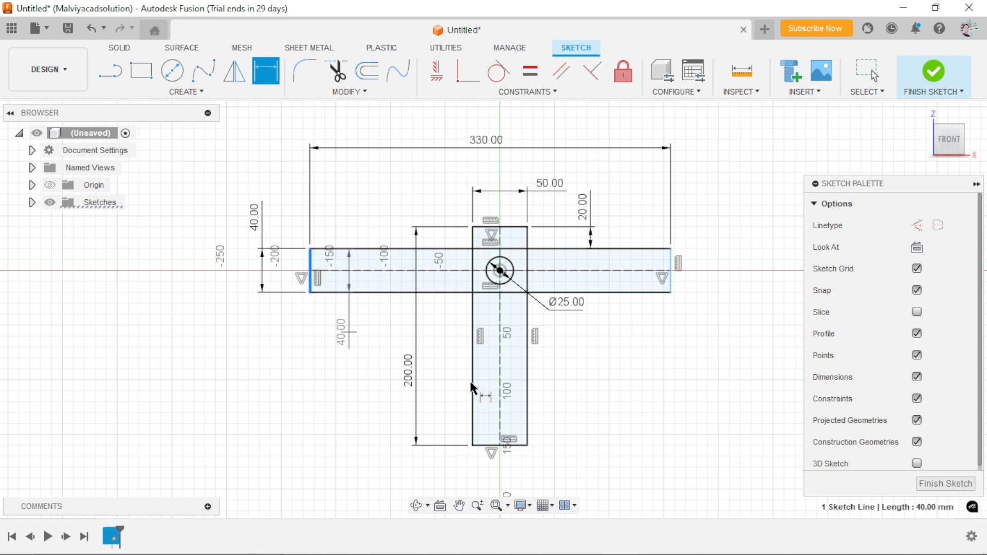
left_click(498, 315)
scroll(368, 401, "down", 2)
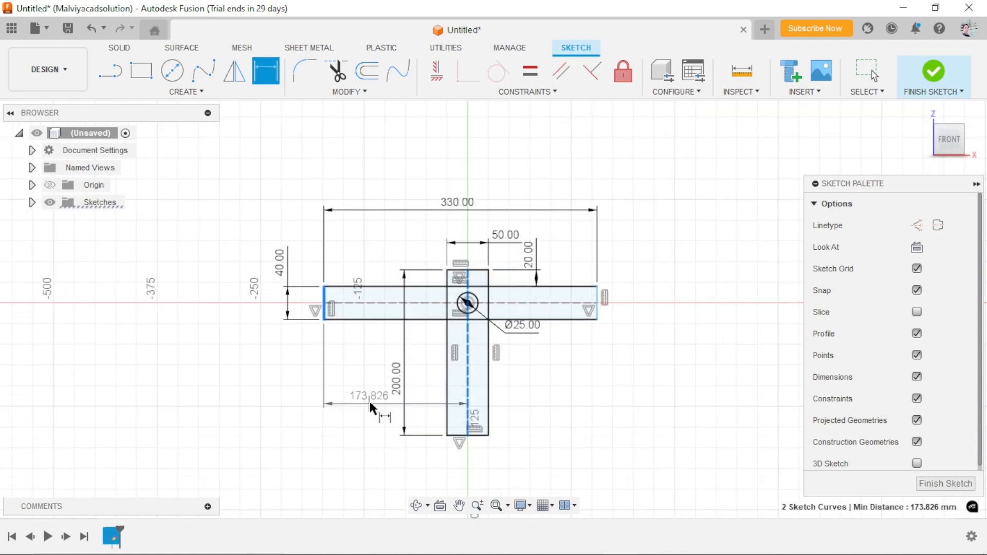
left_click(375, 357)
type("165")
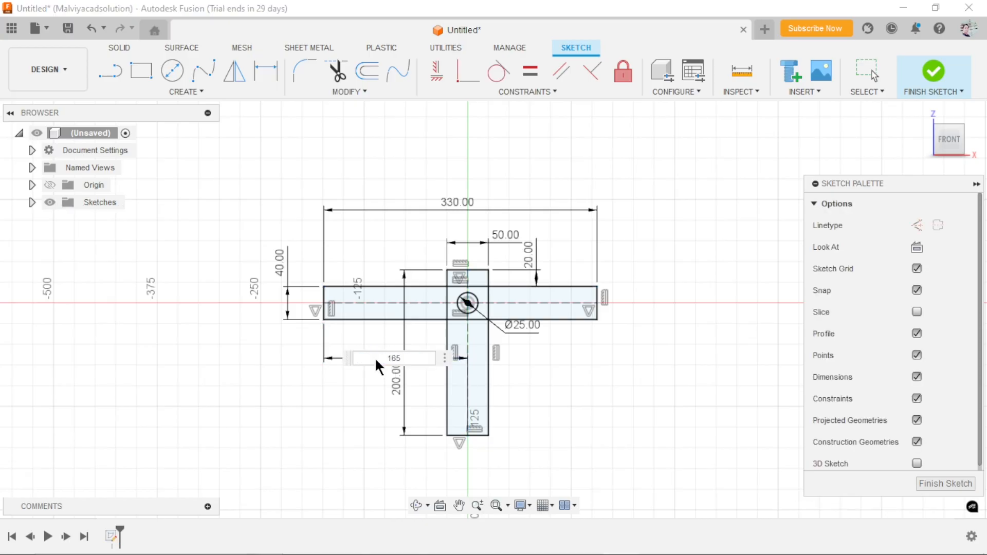
key("Return")
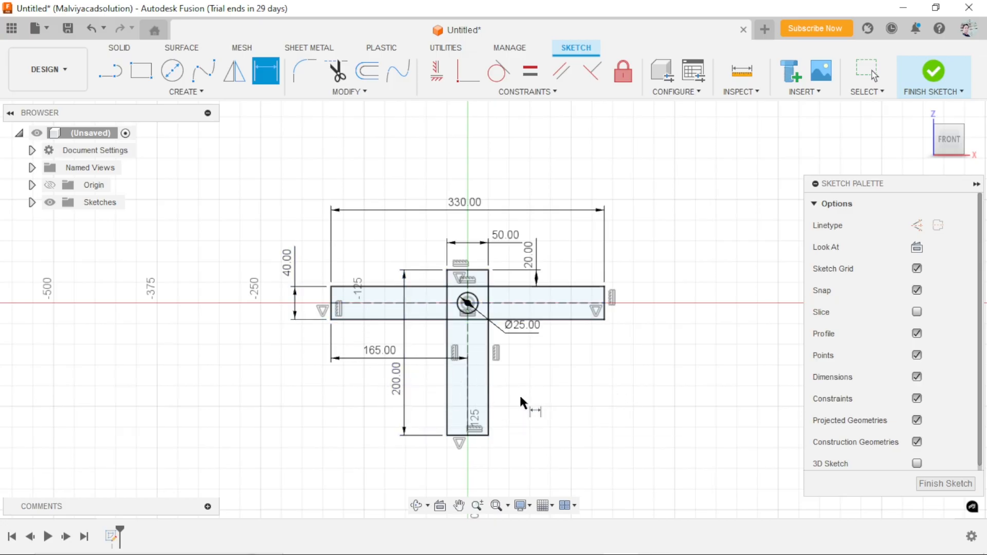
- Fillet both upper corners of the vertical rectangle with a 10 mm radius
scroll(558, 395, "down", 2)
scroll(559, 389, "up", 2)
scroll(427, 360, "down", 1)
scroll(458, 339, "up", 3)
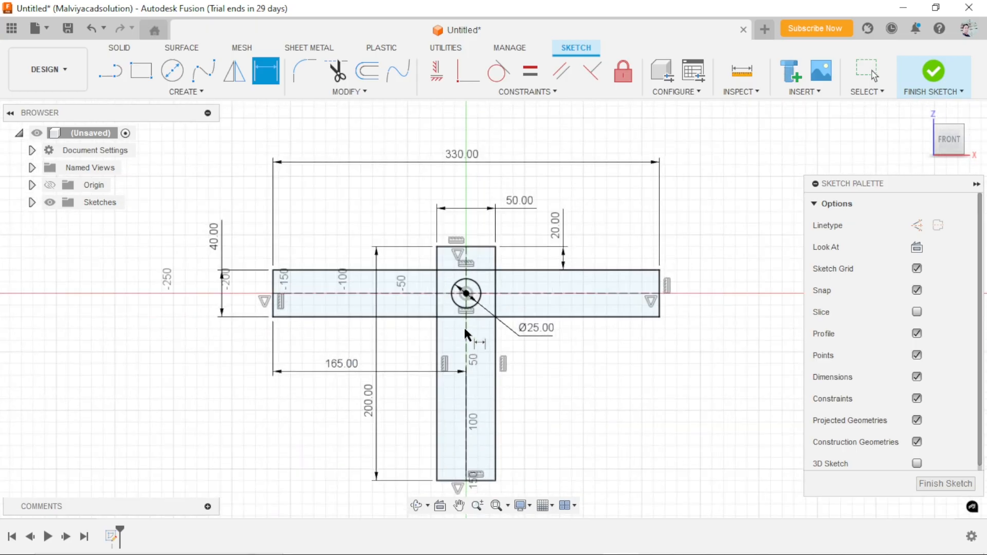
scroll(523, 313, "up", 2)
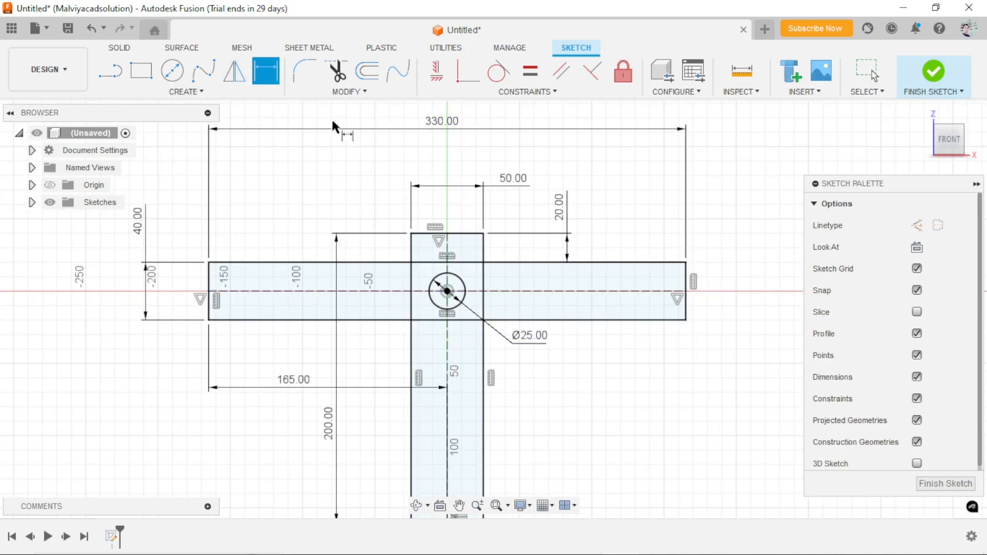
left_click(316, 82)
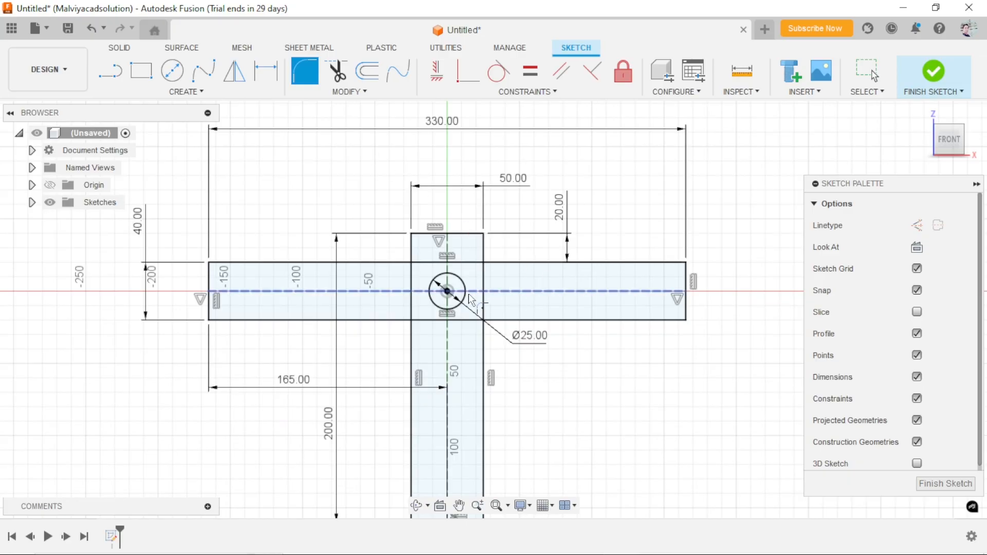
left_click(484, 234)
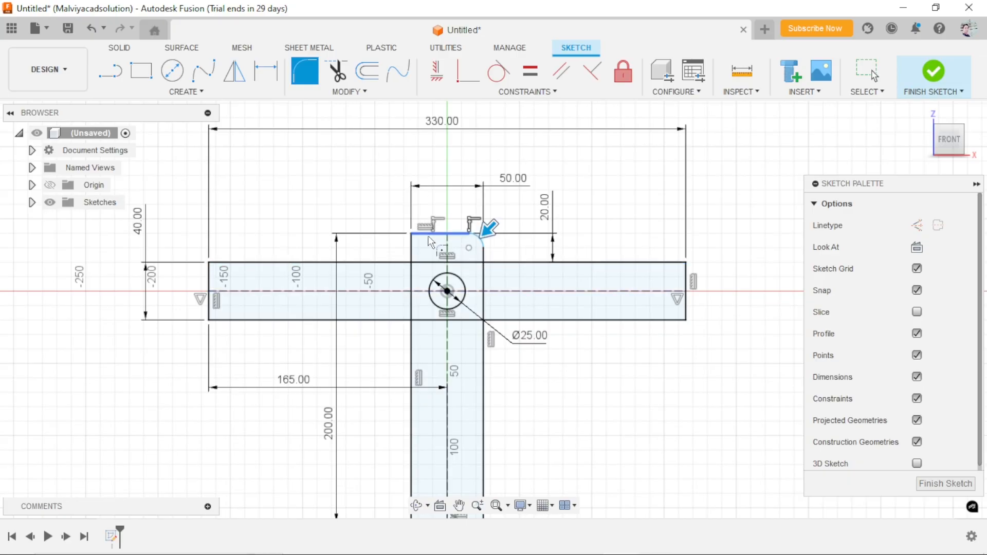
left_click(411, 234)
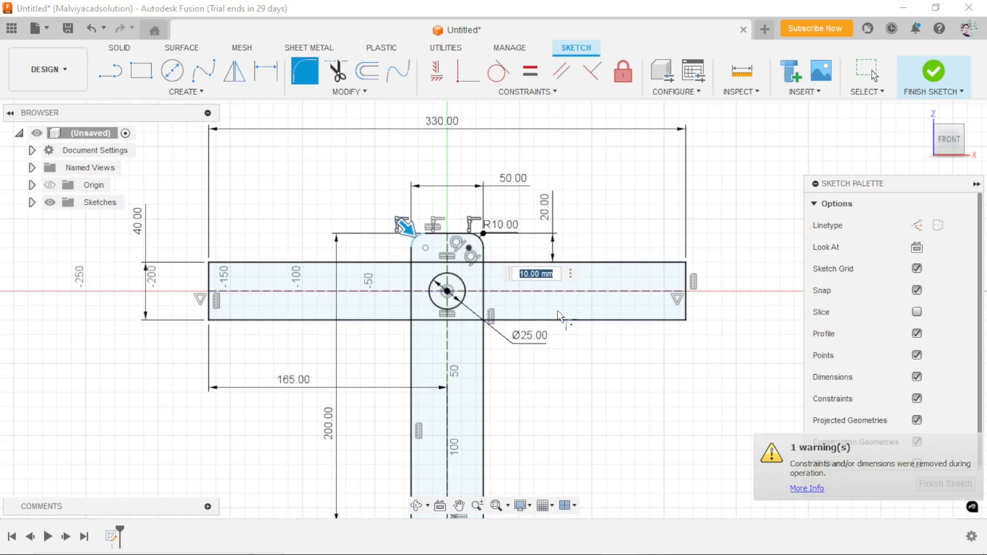
type("10")
key("Return")
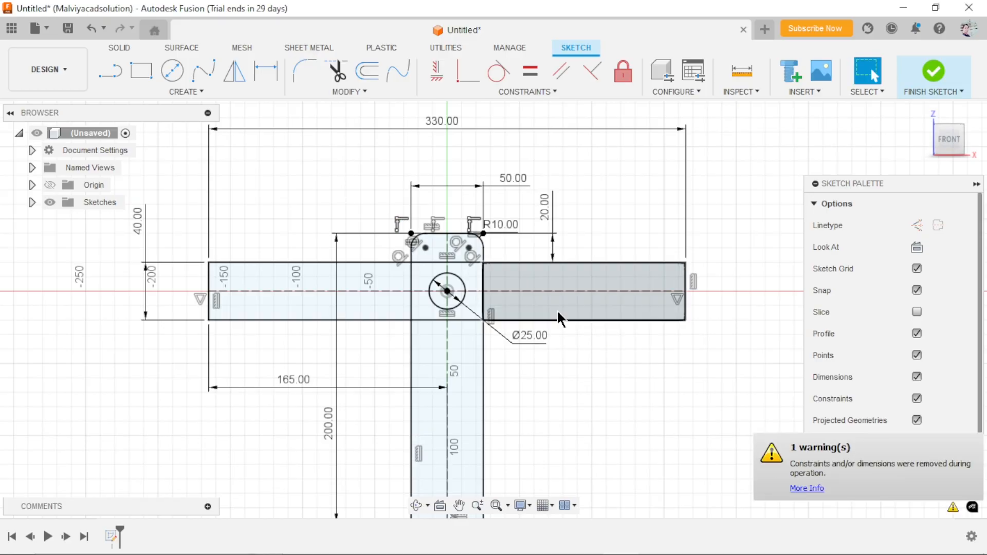
- Trim the rectangle edges inside the crossing to leave one continuous outer outline around the circle
scroll(506, 373, "down", 1)
scroll(506, 372, "up", 1)
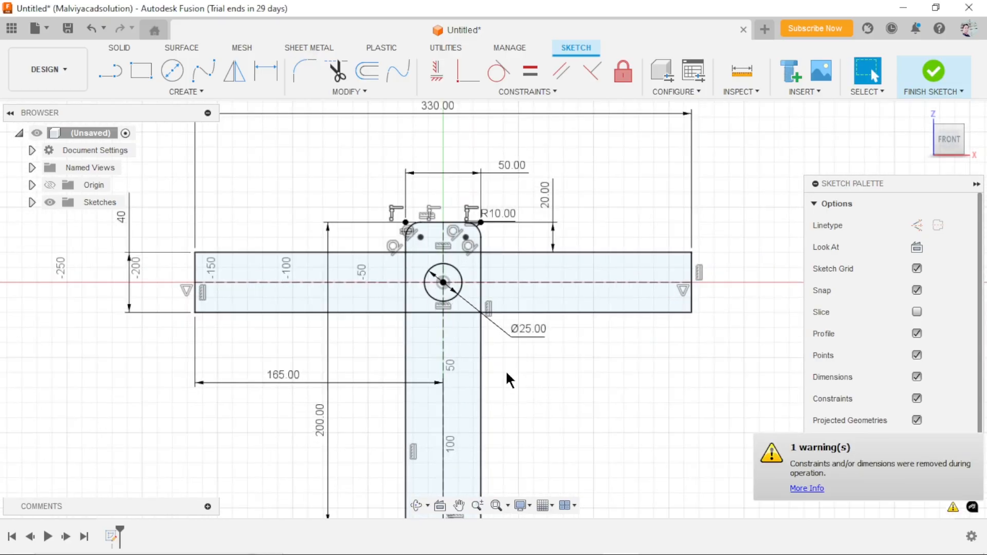
left_click(337, 71)
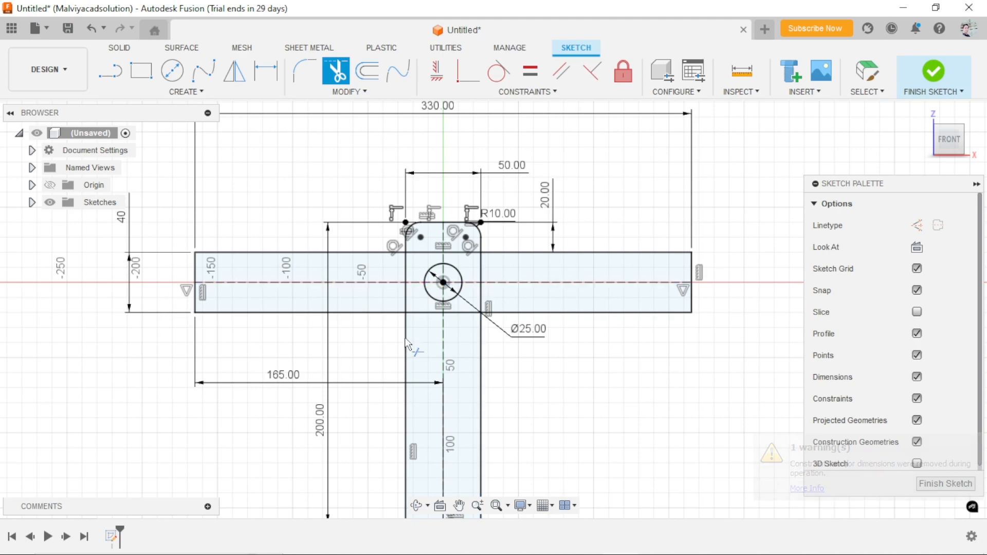
scroll(406, 332, "down", 1)
scroll(406, 334, "up", 2)
left_click(419, 222)
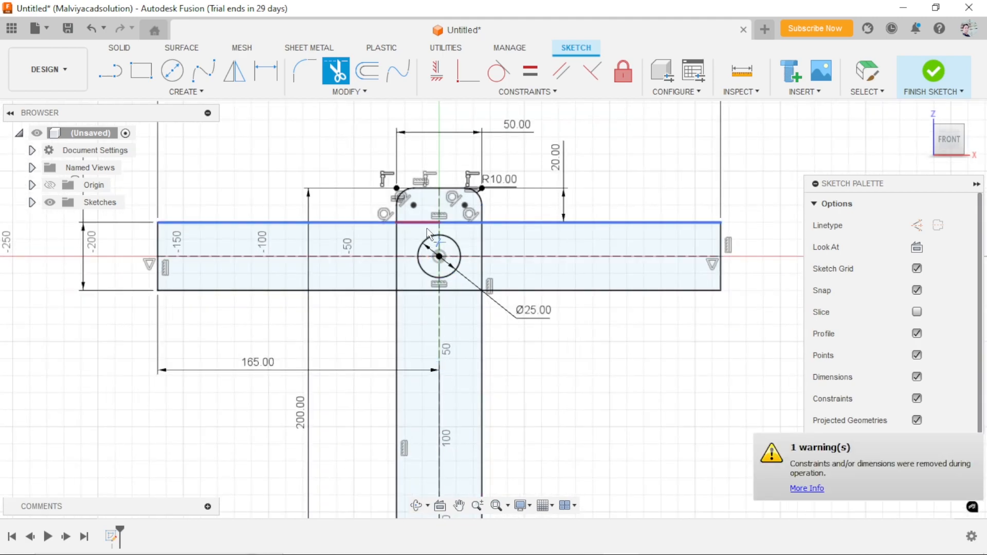
left_click(456, 226)
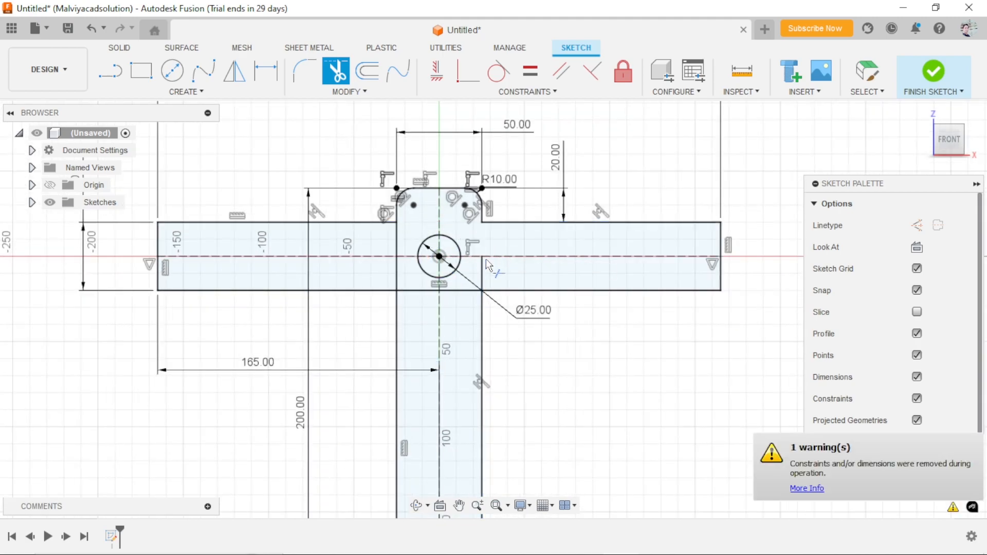
left_click(470, 283)
left_click(465, 289)
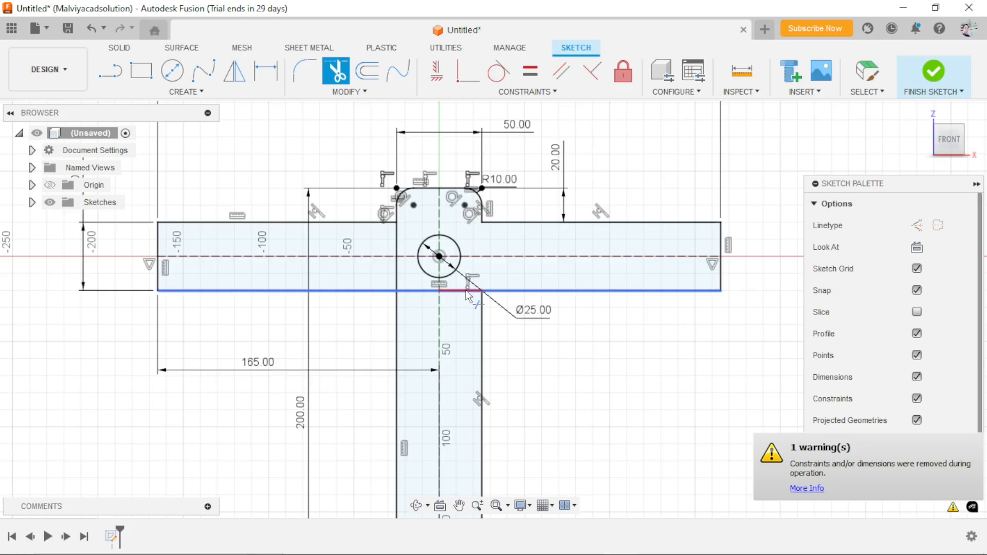
left_click(413, 290)
left_click(401, 273)
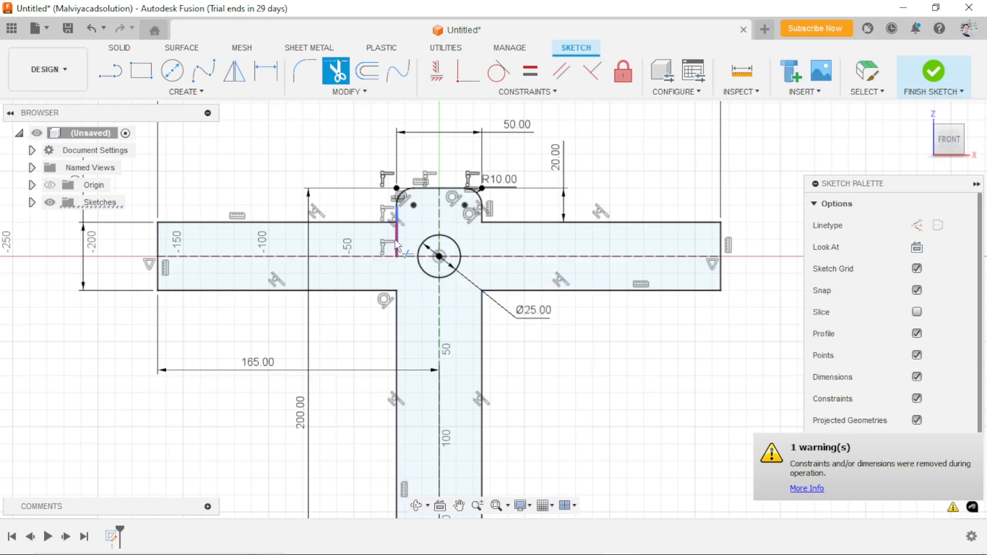
scroll(479, 316, "down", 3)
scroll(472, 375, "up", 2)
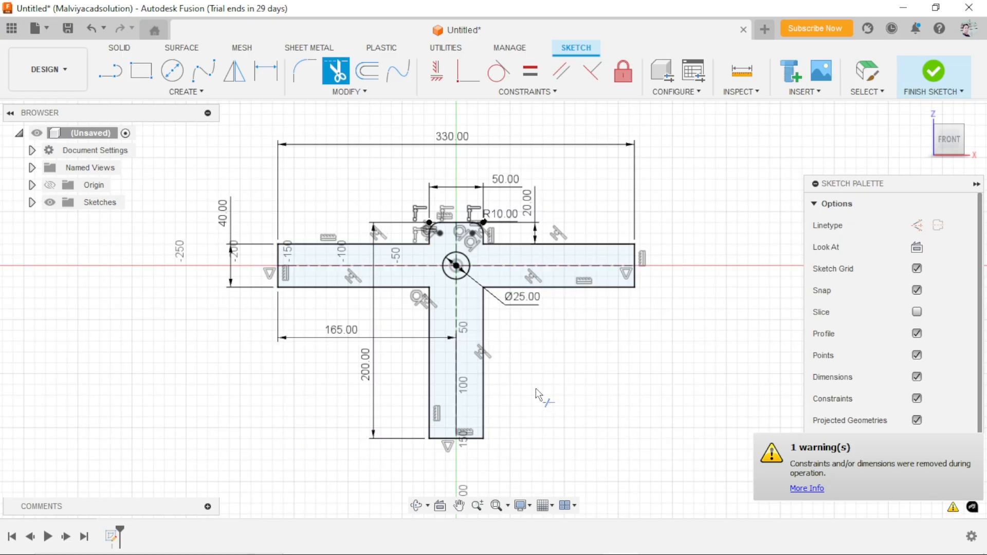
key("Escape")
- Move the fillet's radius dimension up and to the right, clear of the other dimensions
scroll(613, 403, "down", 1)
scroll(518, 335, "up", 3)
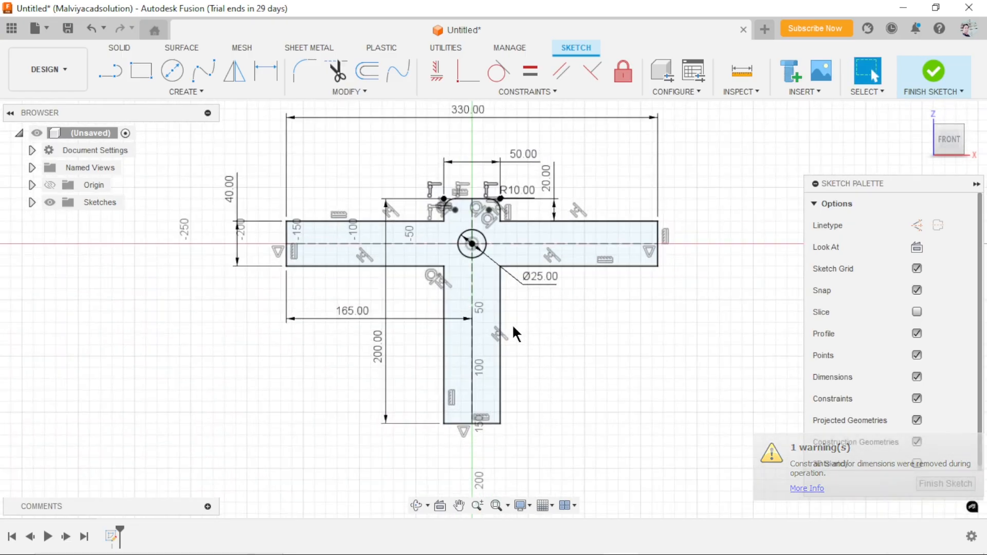
scroll(594, 377, "down", 1)
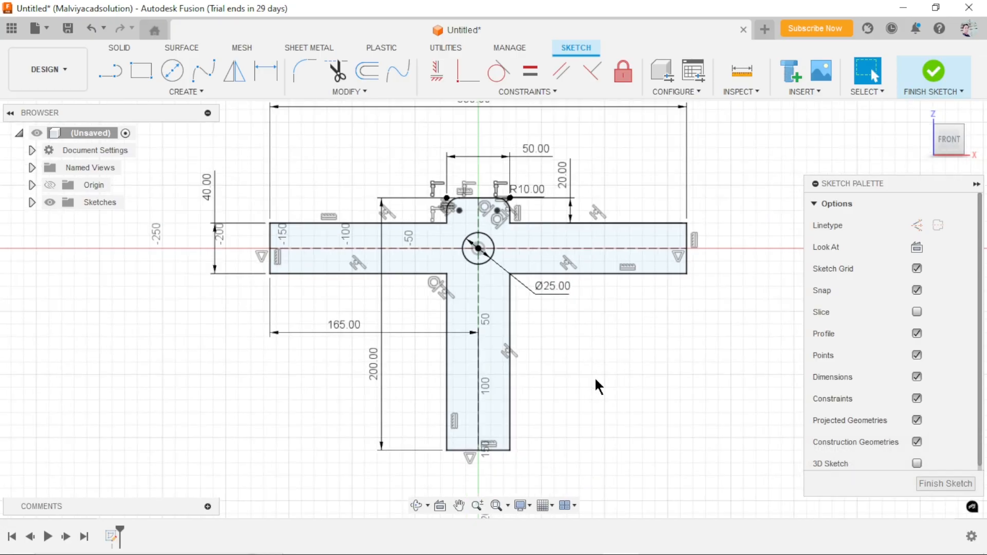
scroll(533, 364, "up", 1)
scroll(534, 367, "down", 1)
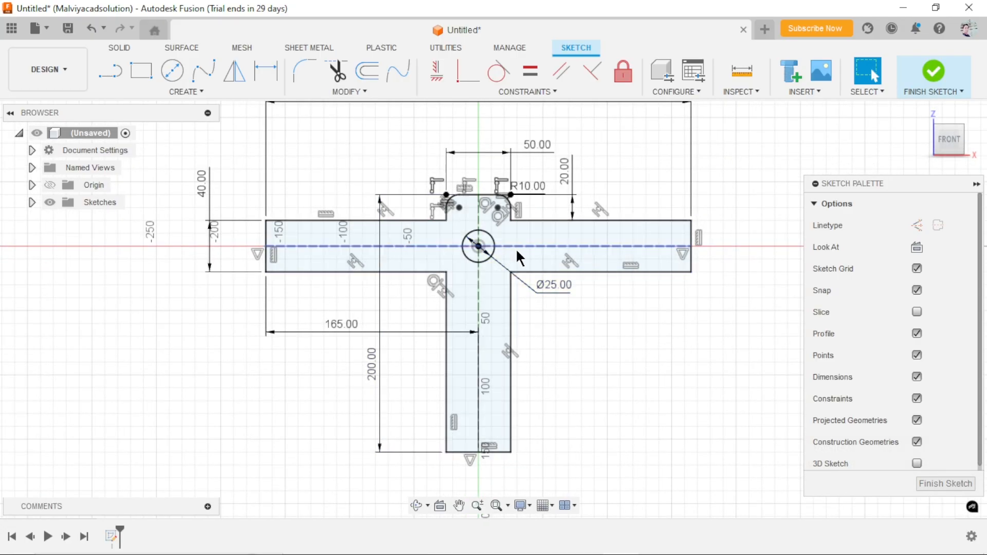
left_click(588, 137)
scroll(588, 376, "down", 1)
scroll(600, 363, "down", 1)
scroll(559, 383, "up", 1)
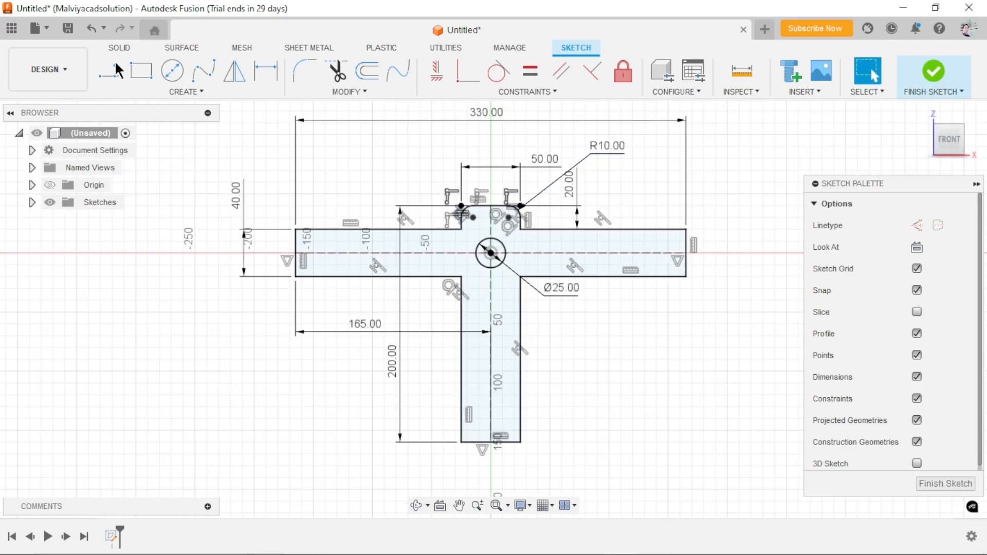
- Extrude the cross-shaped profile, leaving the circle open, by -10 mm on one side as a new body
left_click(123, 48)
left_click(144, 71)
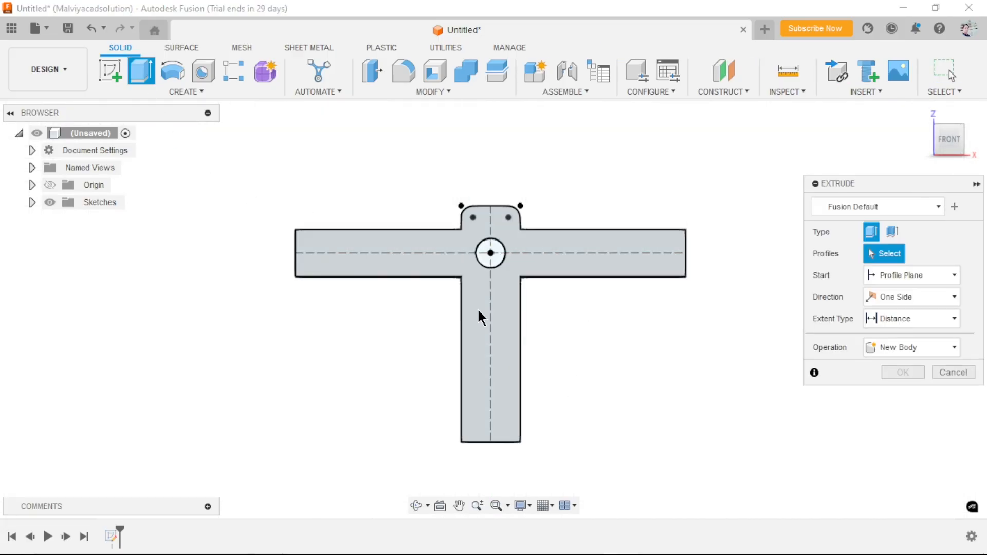
left_click(501, 318)
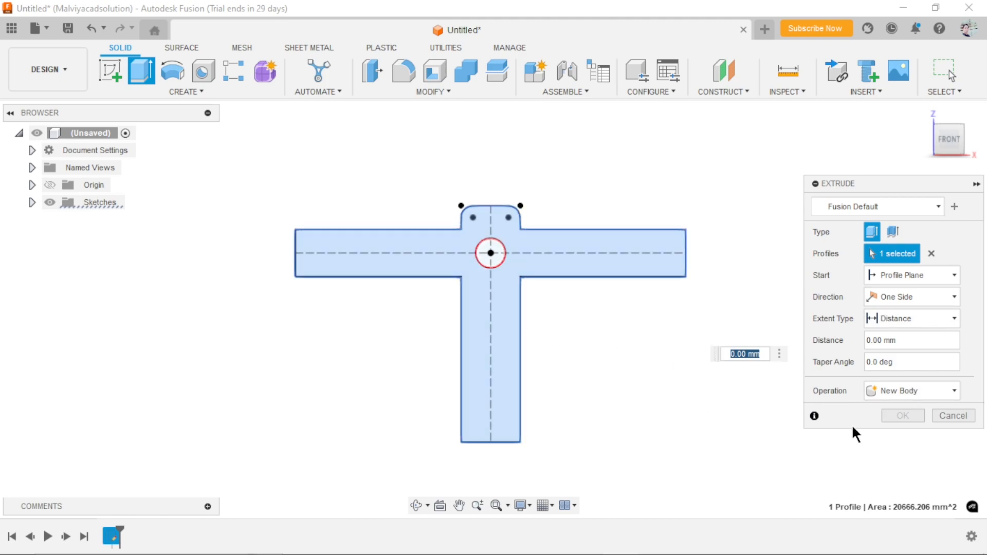
left_click(923, 112)
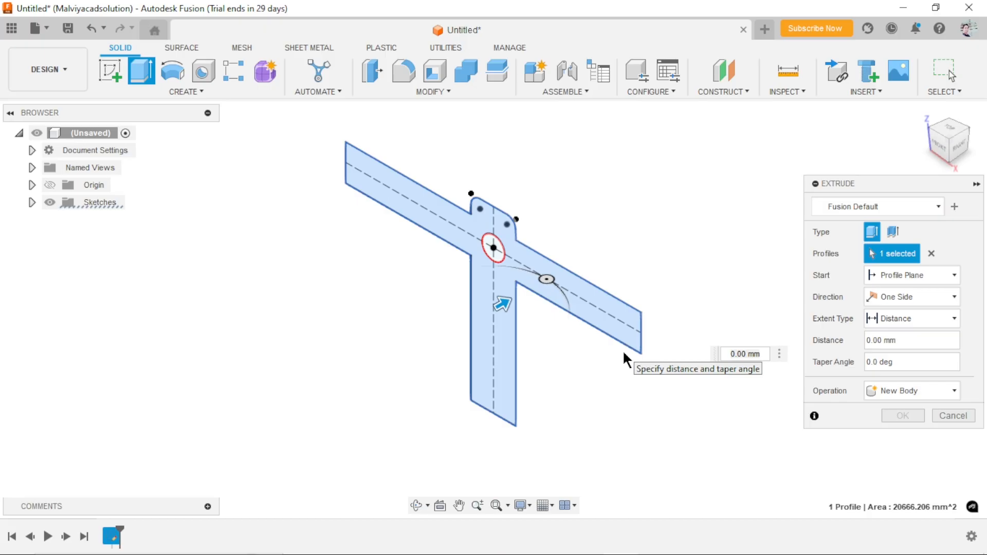
mouse_move(506, 304)
left_mouse_down()
mouse_move(483, 314)
mouse_move(521, 294)
mouse_move(491, 302)
left_mouse_up()
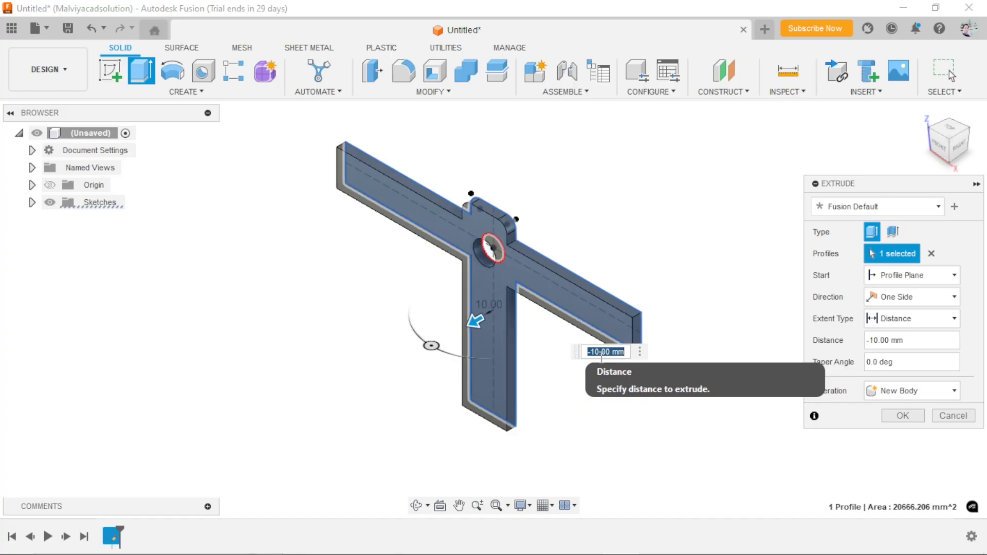
key("Return")
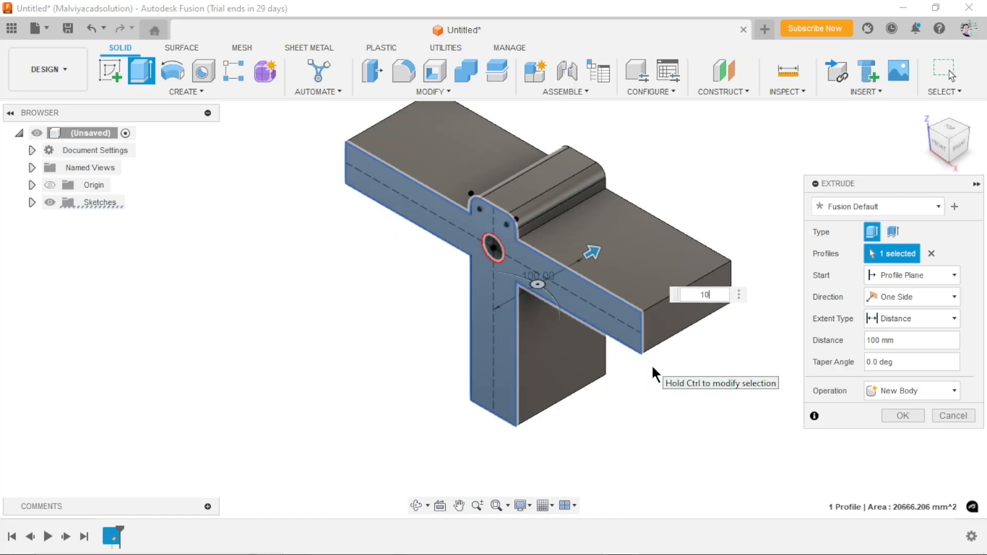
key("BackSpace")
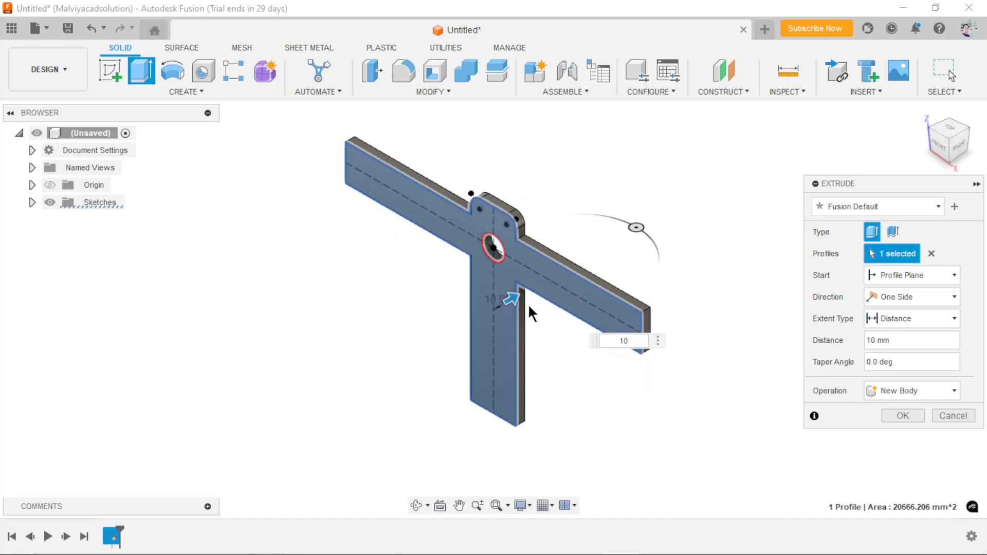
left_click_drag(512, 298, 476, 321)
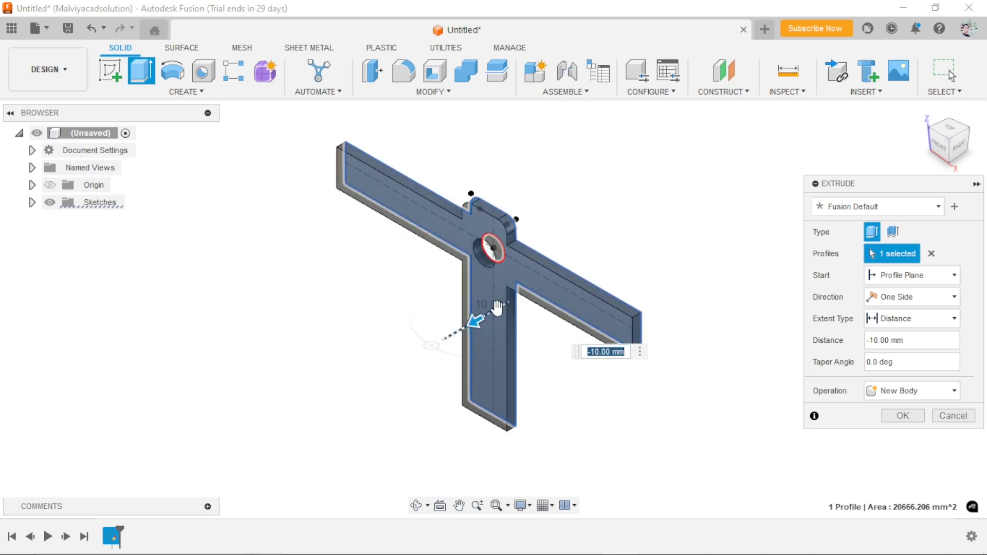
left_click(892, 416)
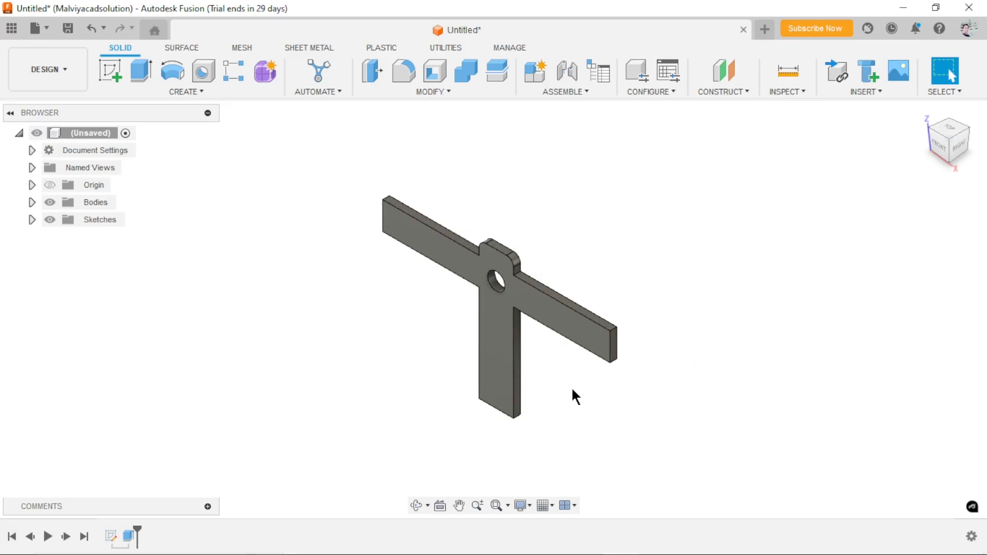
scroll(536, 336, "up", 3)
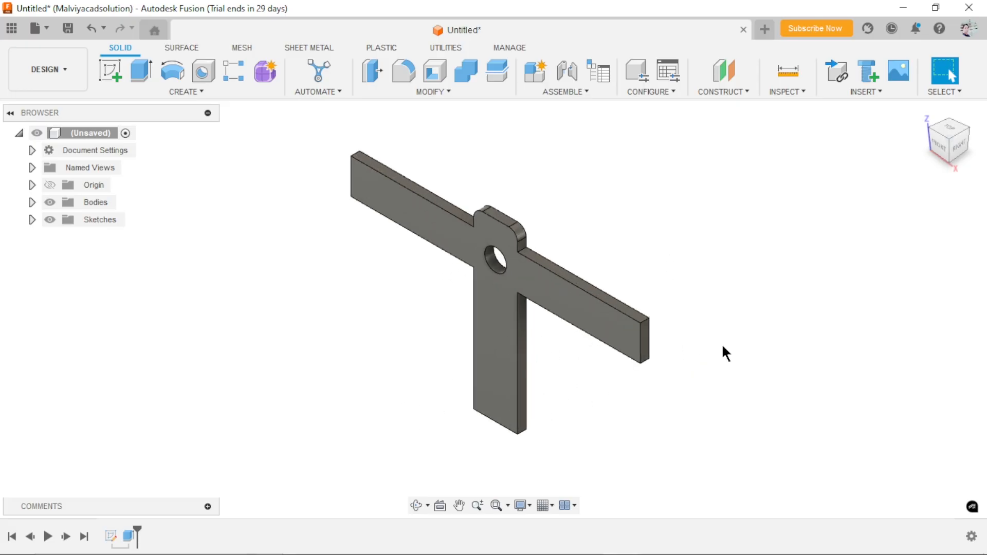
scroll(625, 414, "down", 1)
scroll(534, 403, "up", 2)
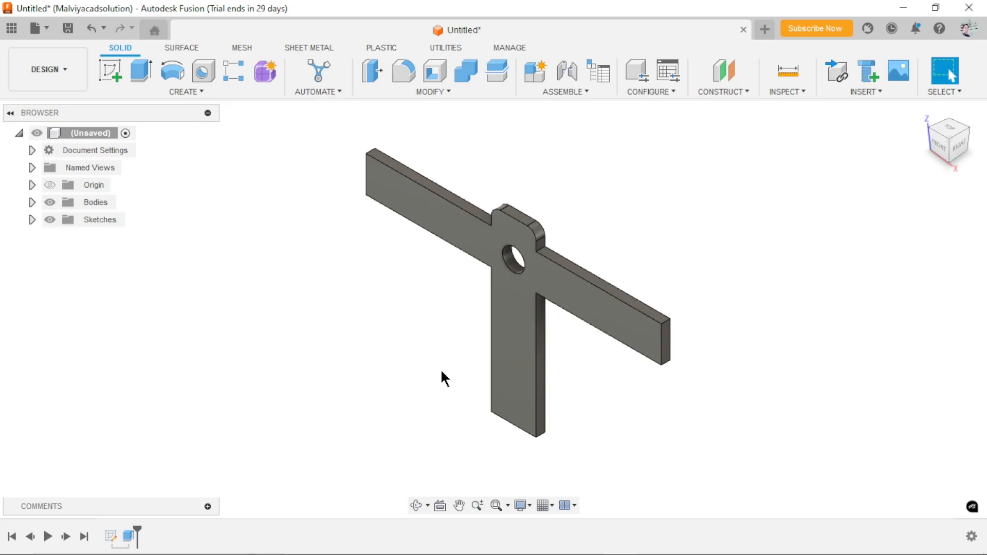
middle_click_drag(401, 346, 563, 321, "shift")
scroll(634, 375, "down", 2)
scroll(581, 382, "up", 2)
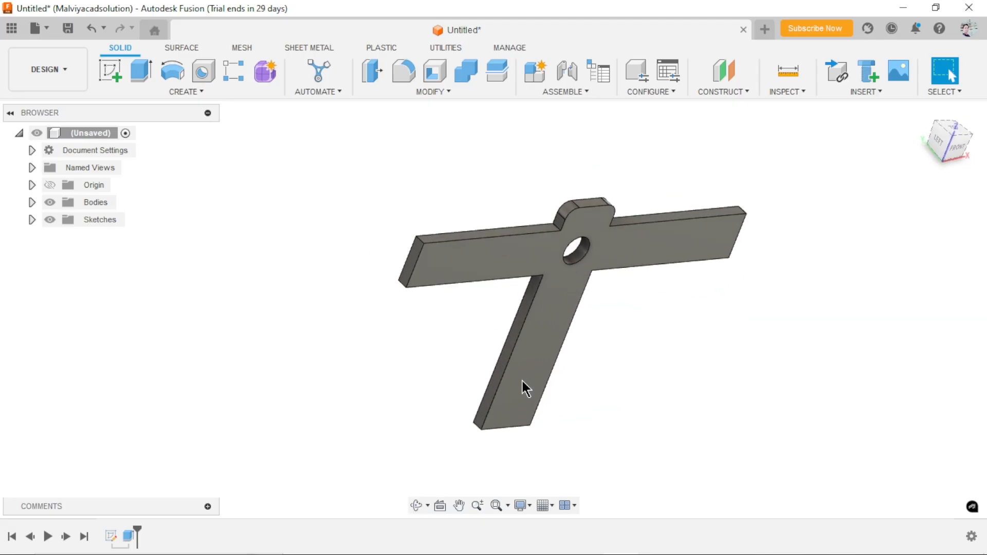
- Sketch a rectangle about 25 mm wide on the left arm's end face, projecting outward from the face edge and spanning the arm's height
left_click(414, 263)
left_click(109, 78)
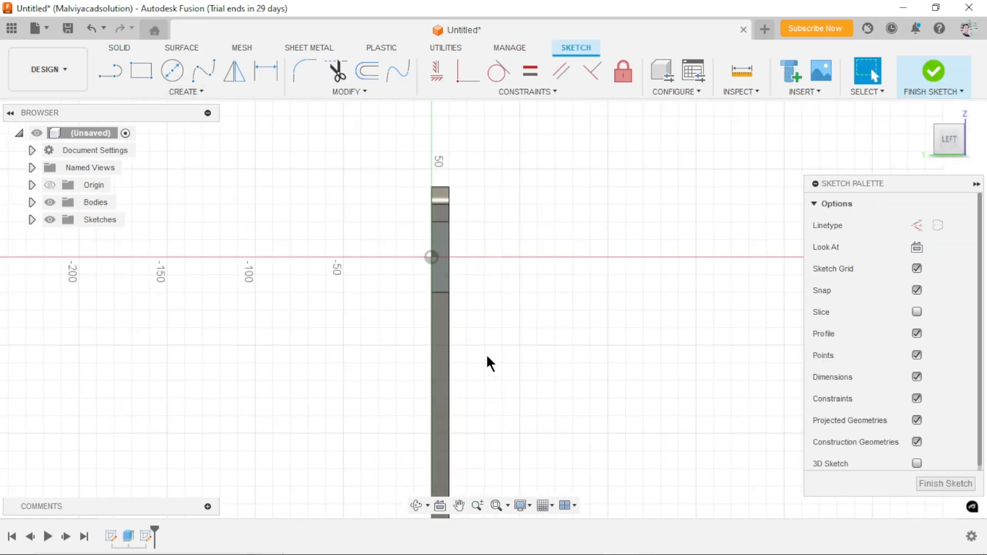
left_click(141, 70)
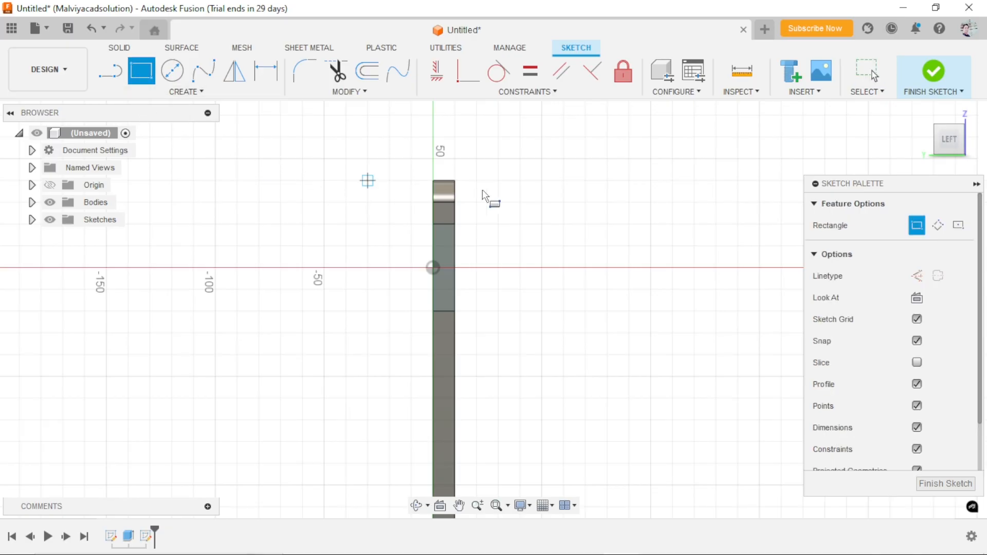
left_click(455, 224)
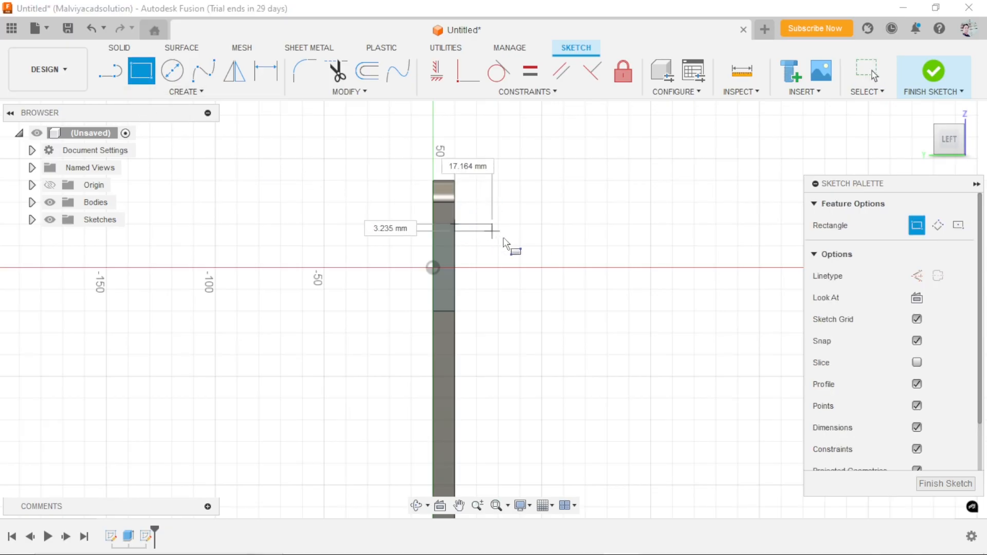
left_click(510, 310)
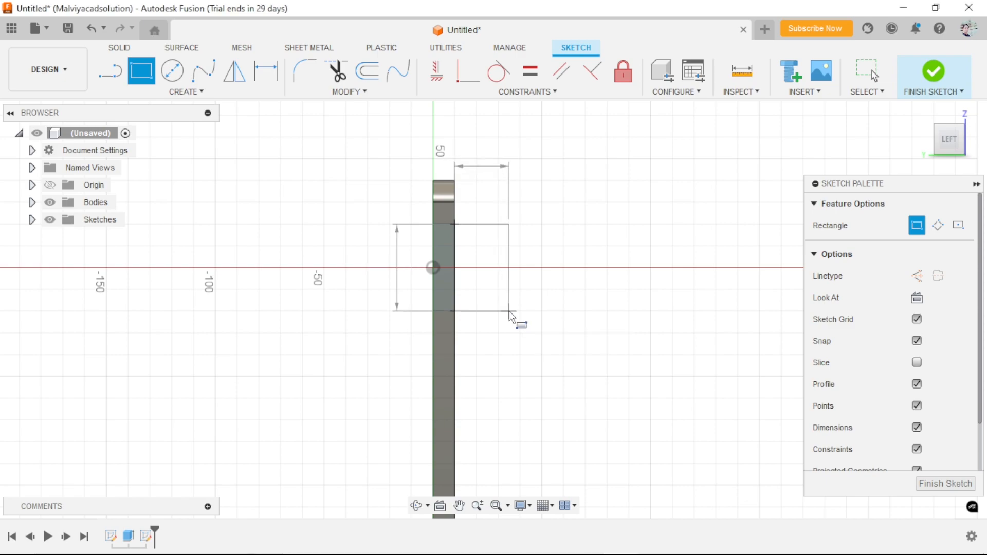
right_click(529, 307)
left_click(566, 312)
scroll(514, 354, "up", 2)
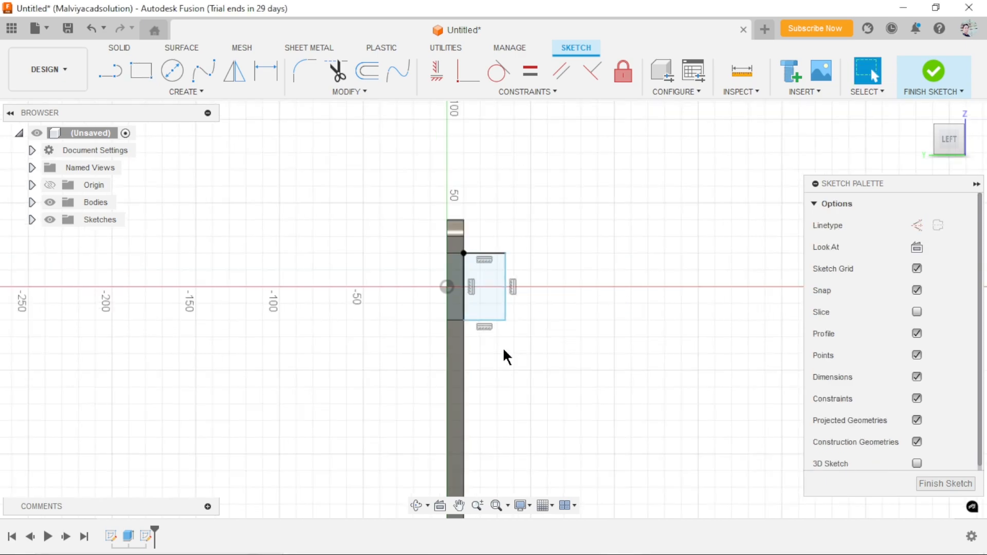
- Make the rectangle's lower edge collinear with the lower edge of the arm's end face
left_click(462, 309)
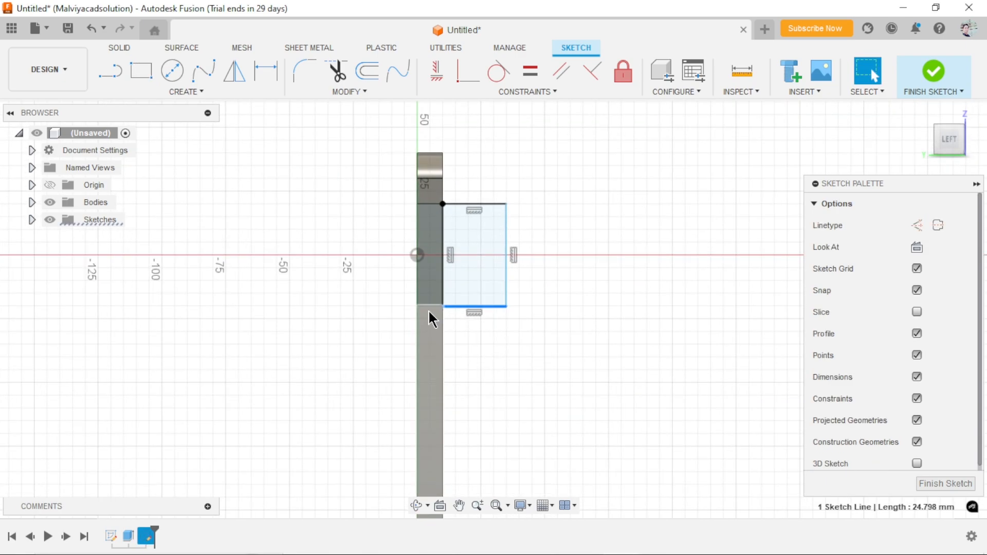
left_click(429, 307, "ctrl")
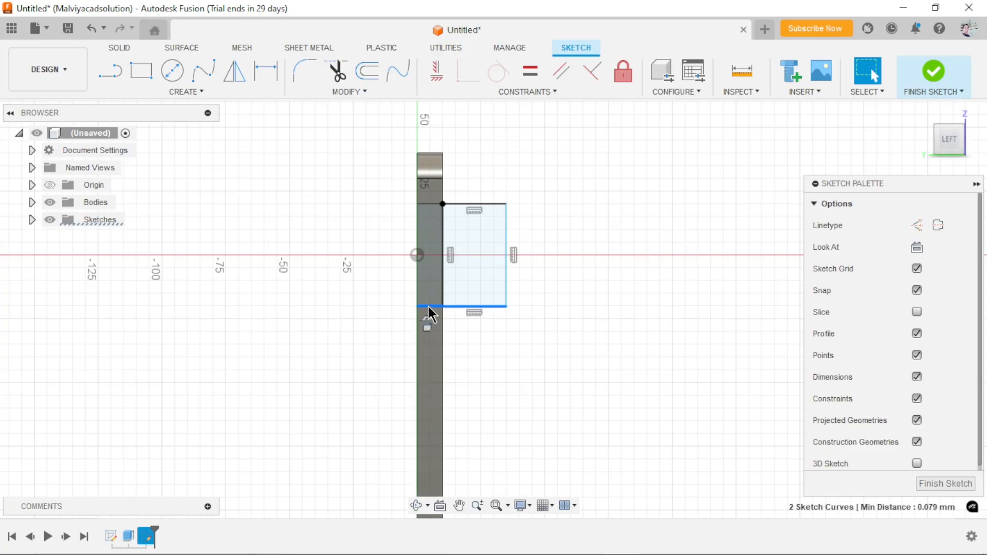
left_click(528, 93)
left_click(471, 238)
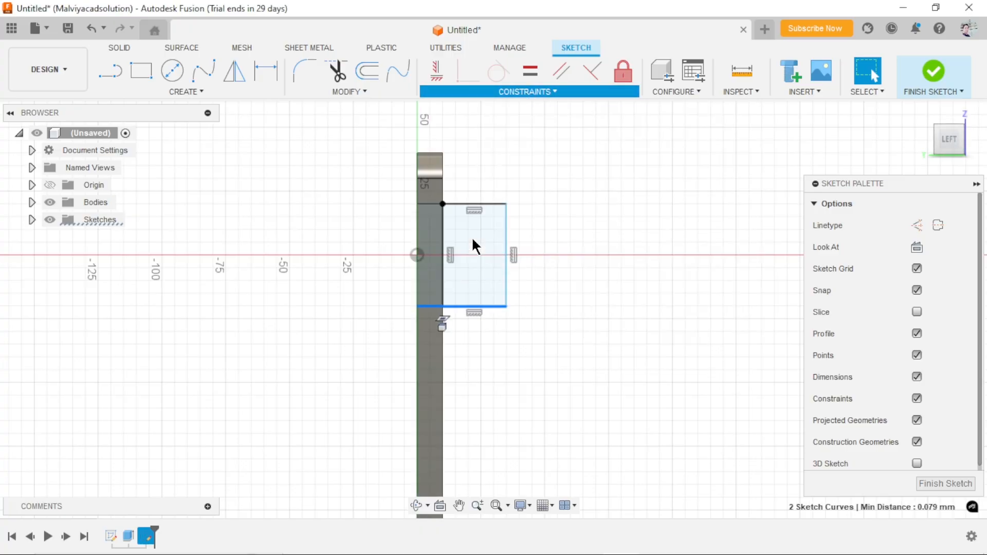
scroll(574, 350, "down", 2)
scroll(577, 339, "up", 2)
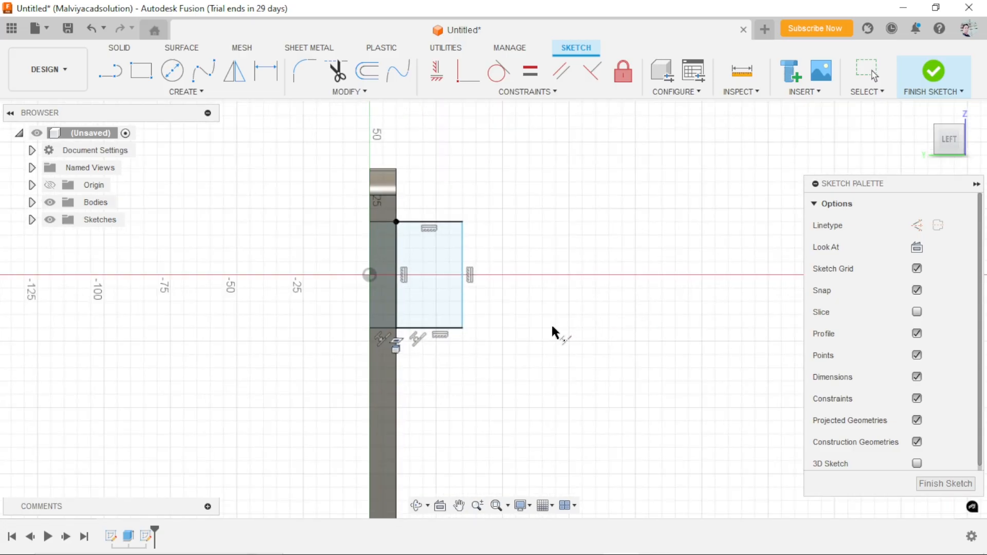
- Draw a horizontal line about 20 mm long outward from the rectangle's outer edge, just below its upper corner
left_click(110, 77)
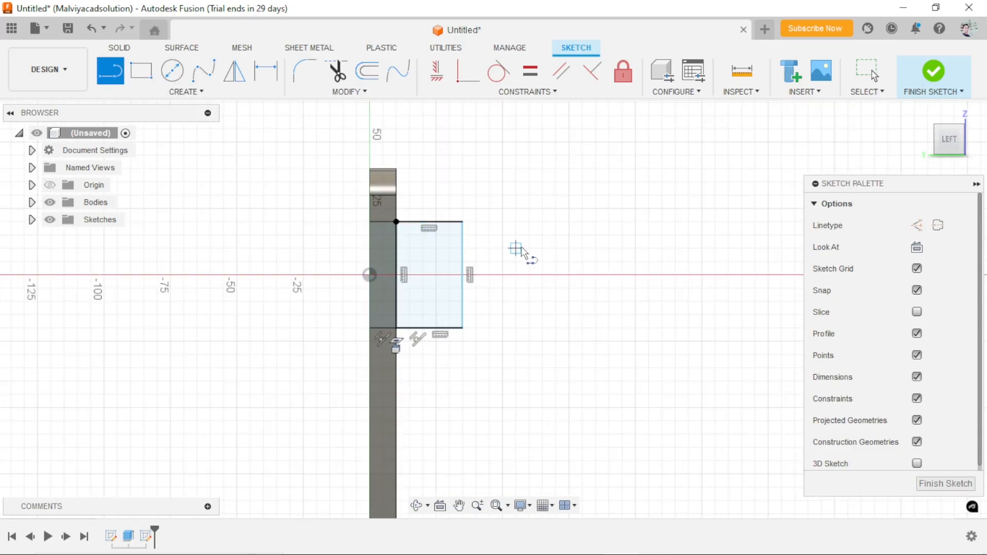
left_click(462, 235)
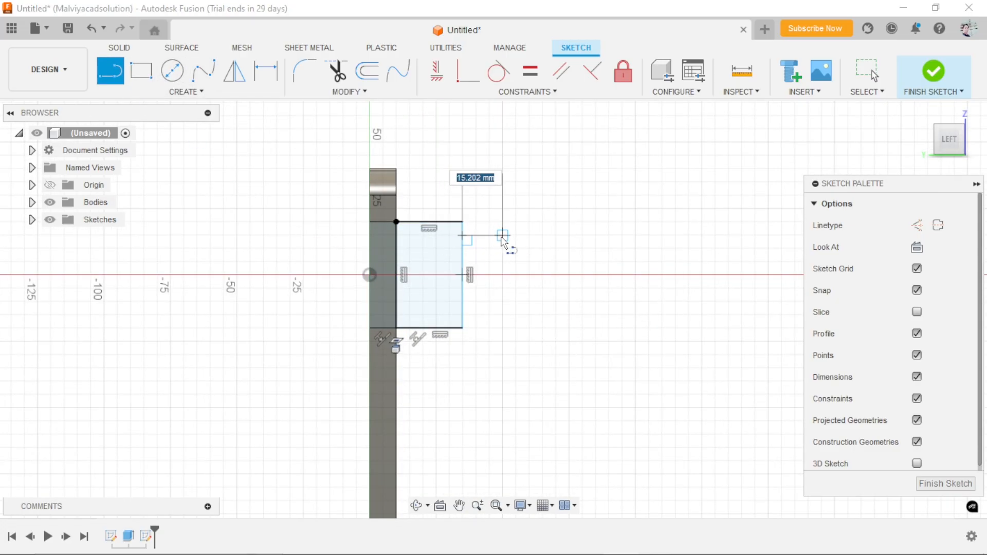
left_click(516, 235)
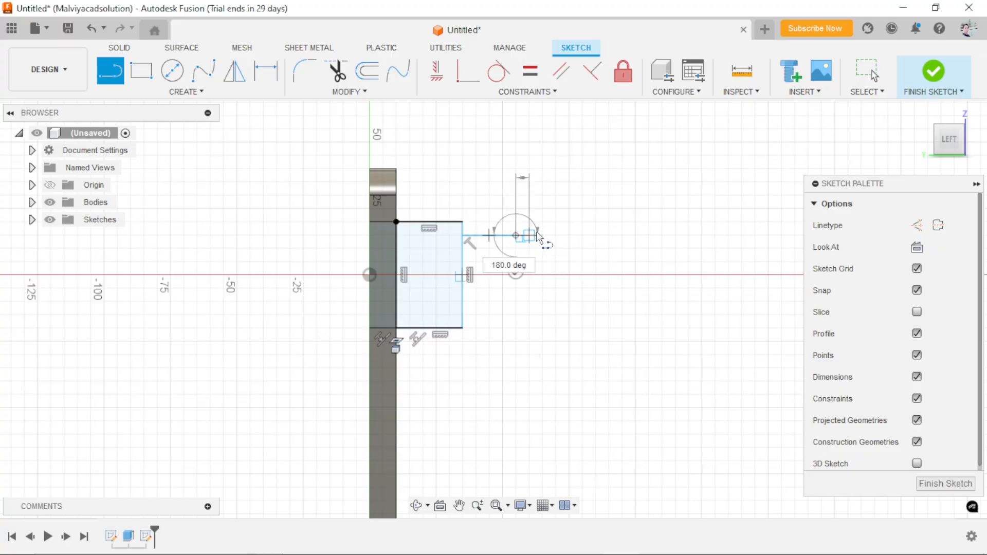
right_click(574, 241)
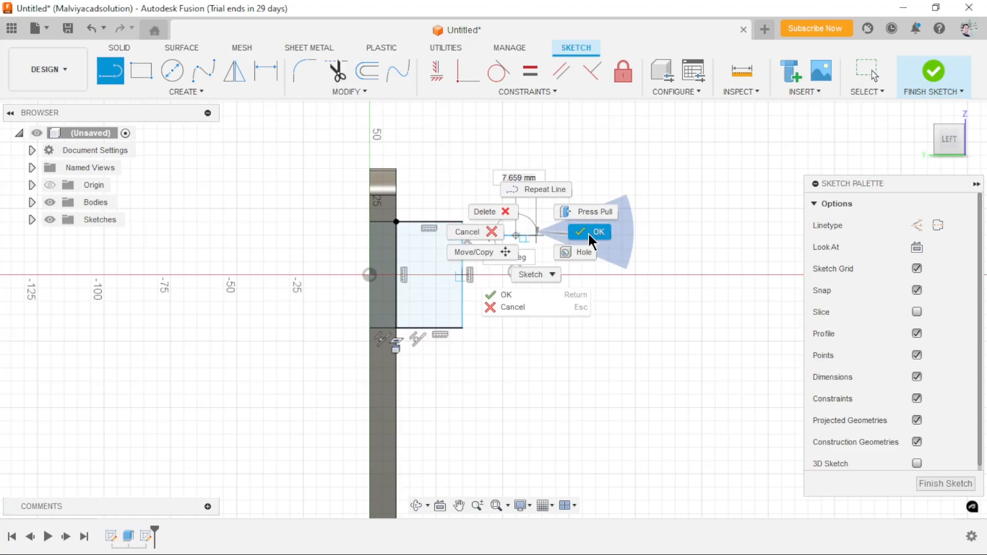
left_click(588, 234)
- Draw a 75 mm horizontal line outward from the midpoint of the rectangle's inner edge and make it a construction line
left_click(119, 81)
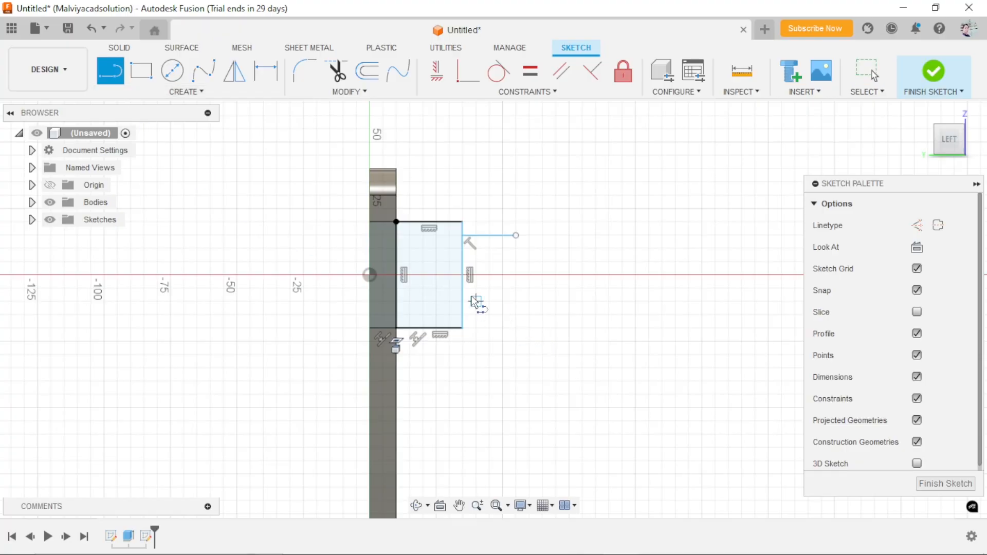
left_click(398, 275)
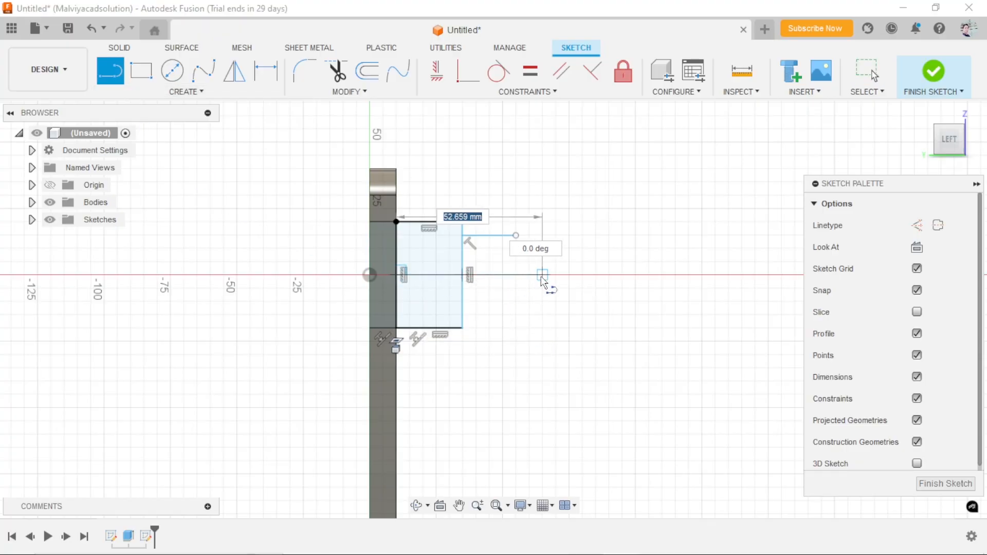
left_click(595, 275)
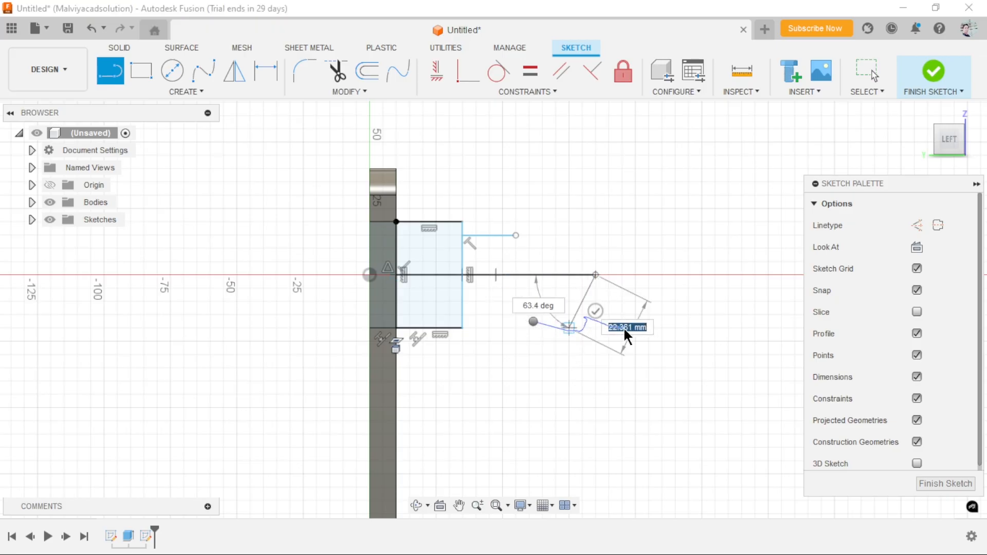
key("Escape")
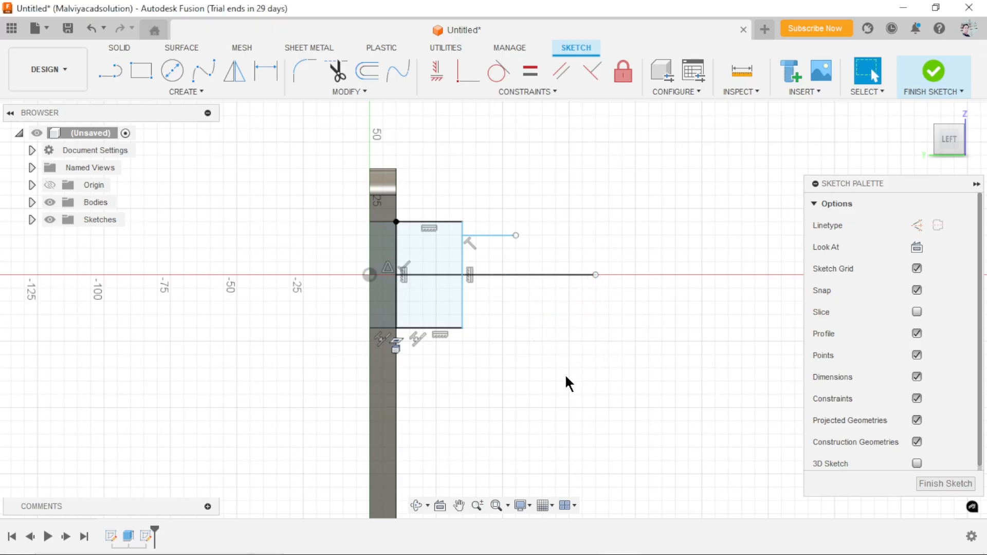
left_click(503, 280)
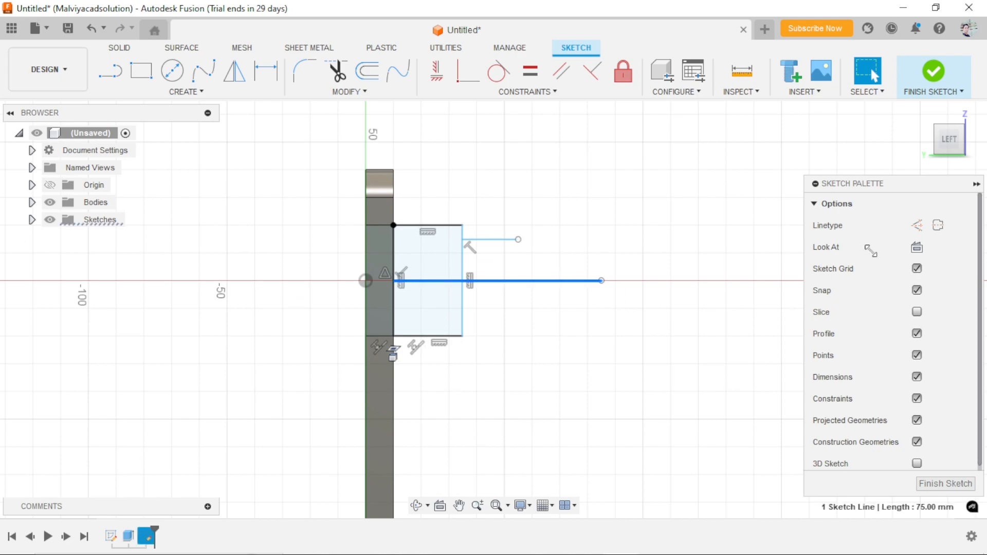
left_click(917, 225)
left_click(559, 413)
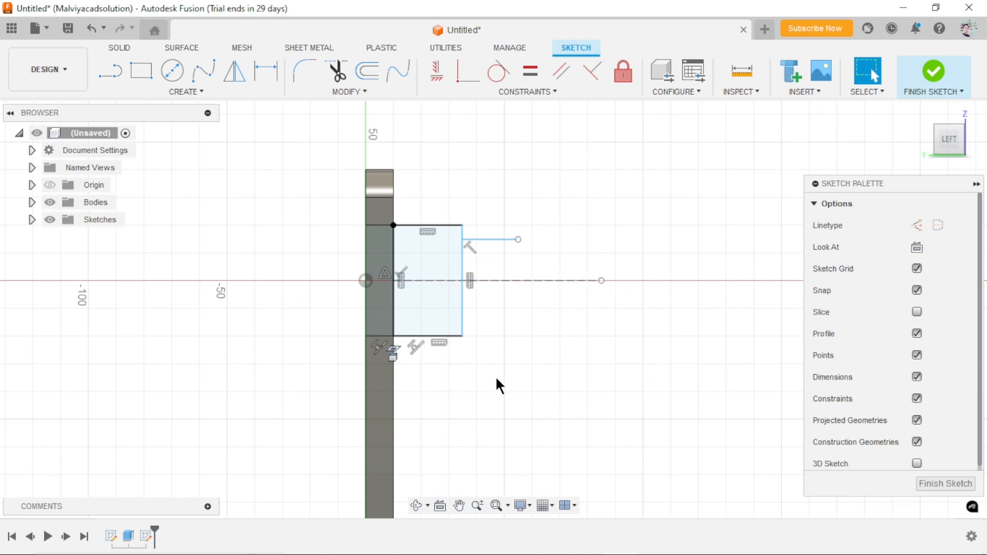
- Mirror the short horizontal line about the construction centreline
scroll(495, 376, "down", 2)
scroll(501, 360, "up", 2)
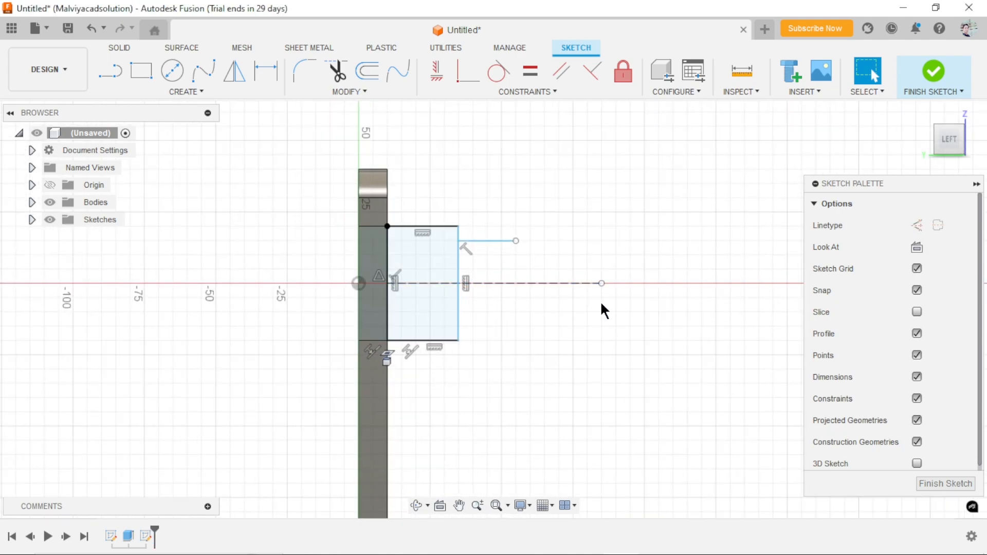
left_click(200, 91)
left_click(125, 267)
left_click(494, 246)
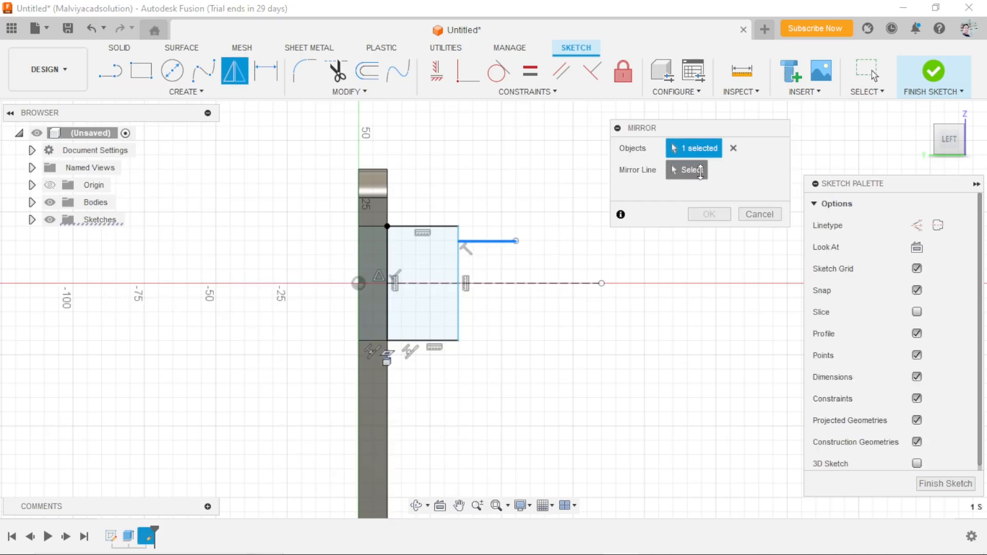
left_click(424, 280)
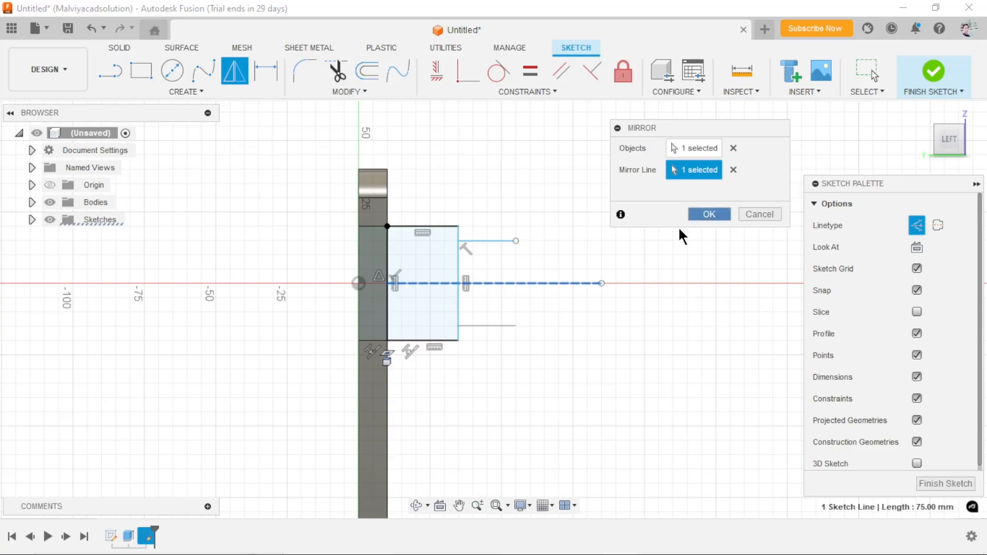
left_click(709, 214)
scroll(344, 372, "up", 1)
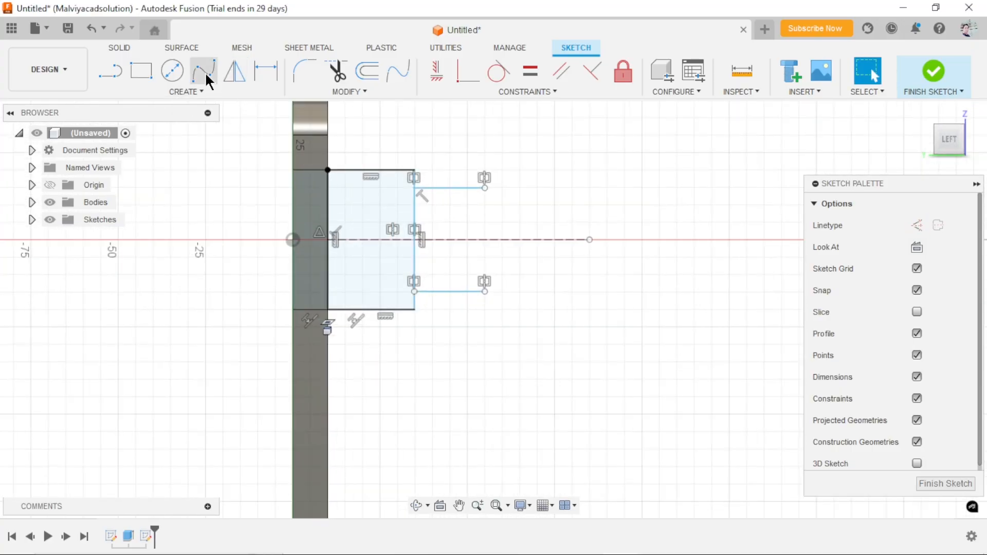
- Close the outer ends of the two short lines with a 3-point arc bulging outward and tangent to both
left_click(214, 91)
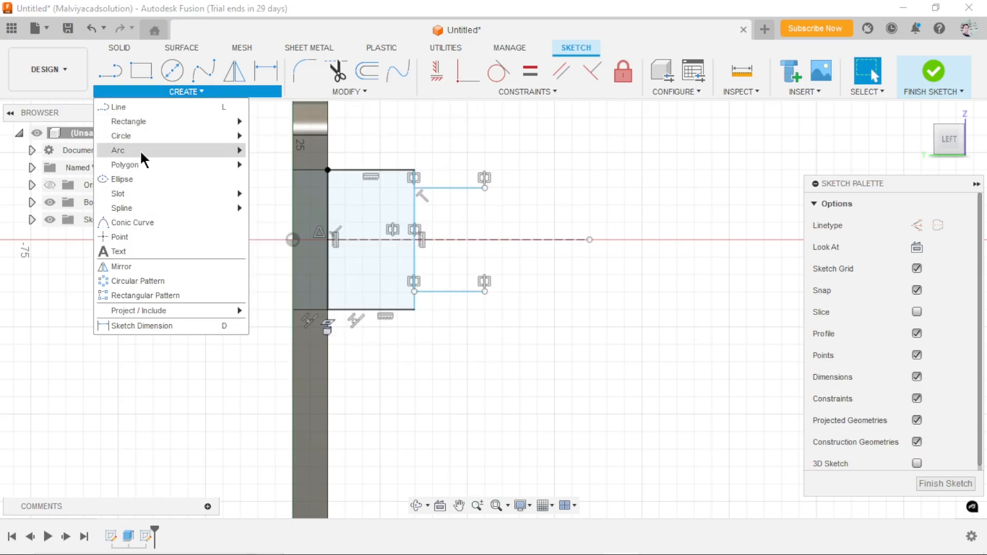
mouse_move(142, 153)
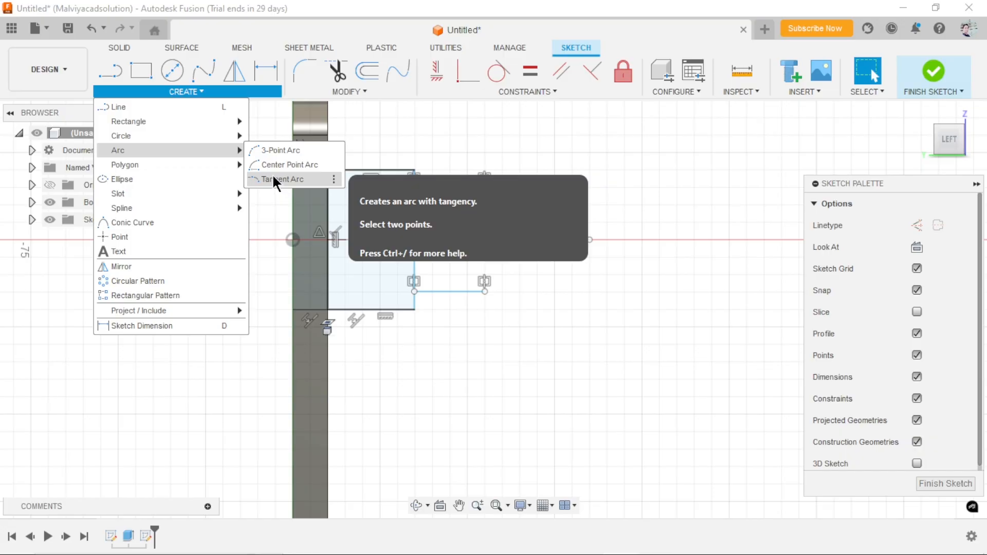
left_click(282, 151)
left_click(485, 188)
left_click(485, 292)
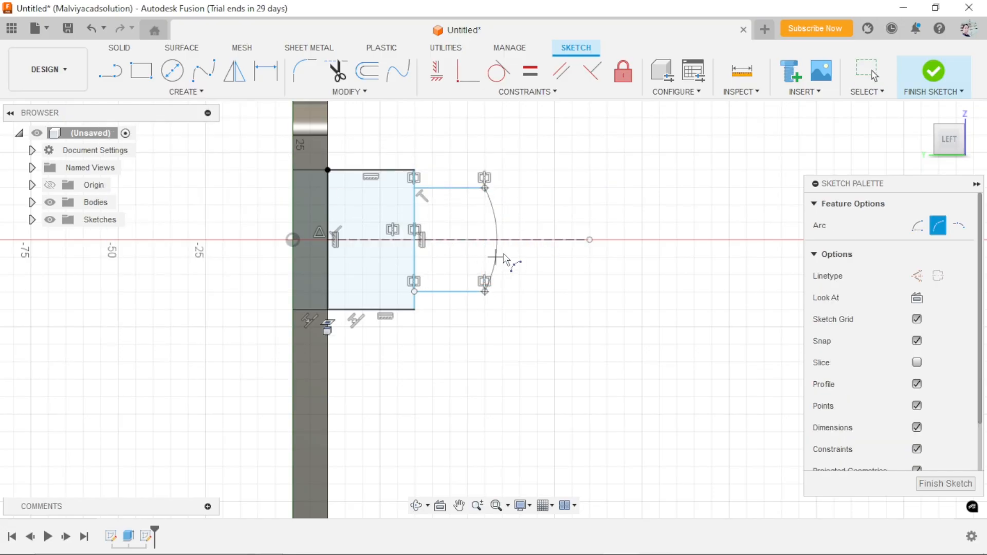
left_click(537, 258)
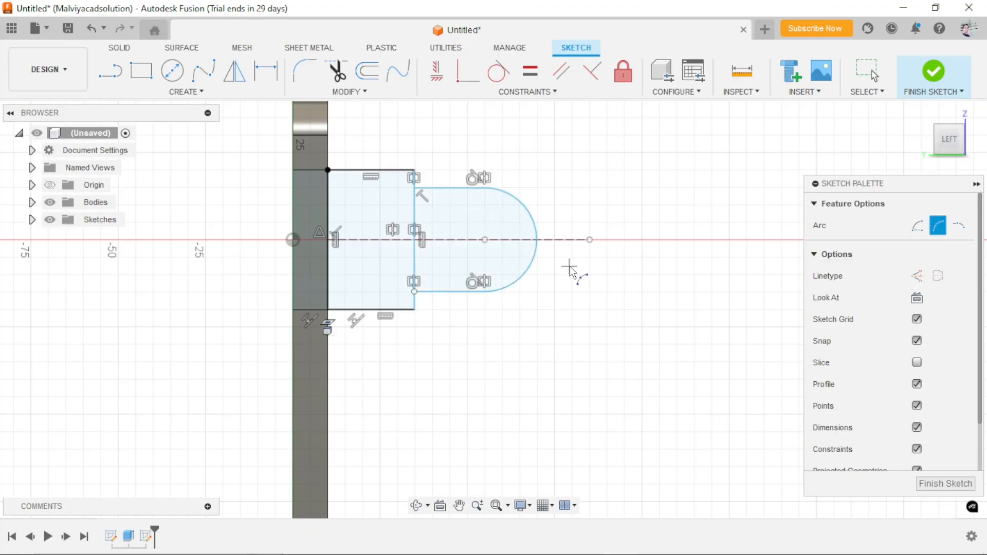
key("Escape")
scroll(568, 344, "down", 3)
key("Escape")
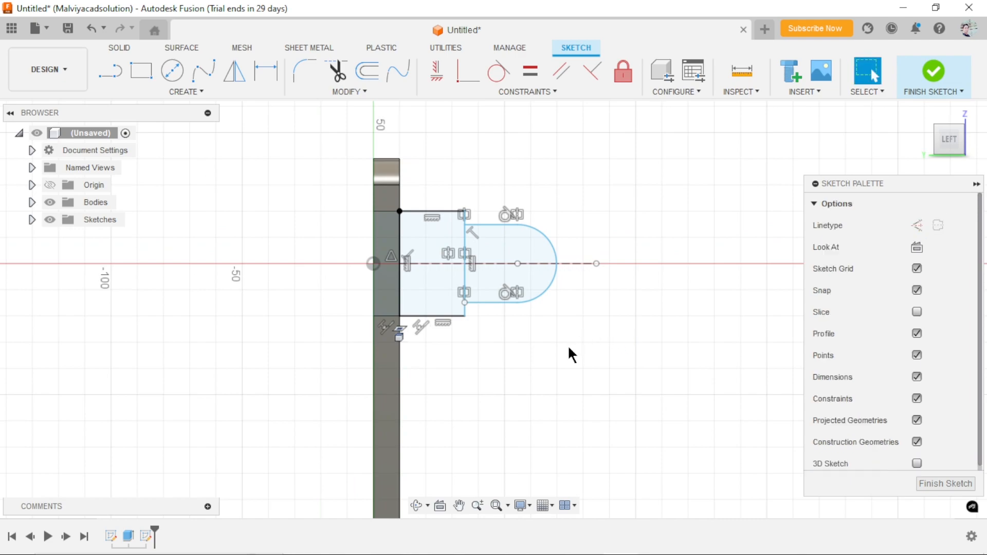
- Dimension the arc's centre 30 mm from the outer face of the plate
scroll(506, 354, "up", 2)
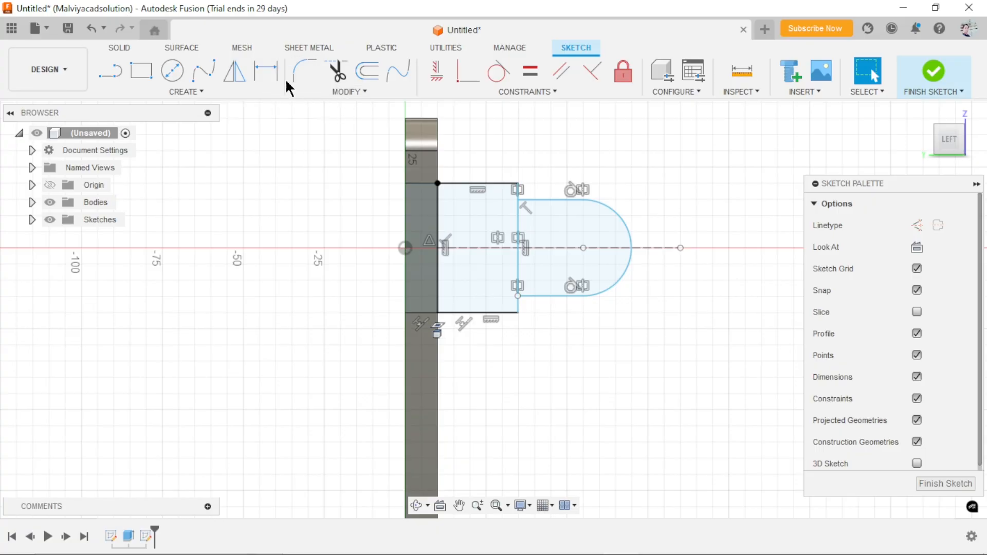
left_click(266, 71)
scroll(558, 194, "up", 1)
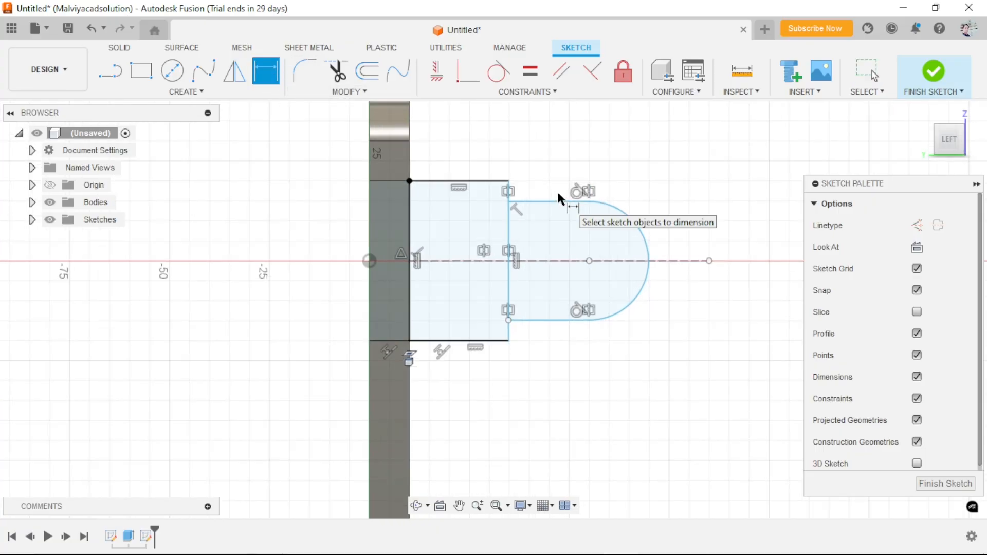
left_click(411, 155)
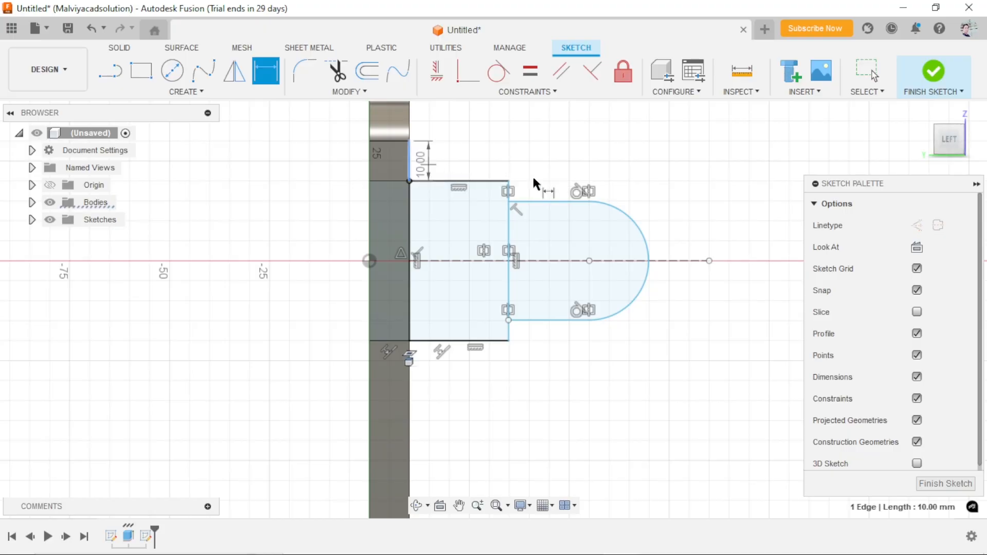
left_click(589, 260)
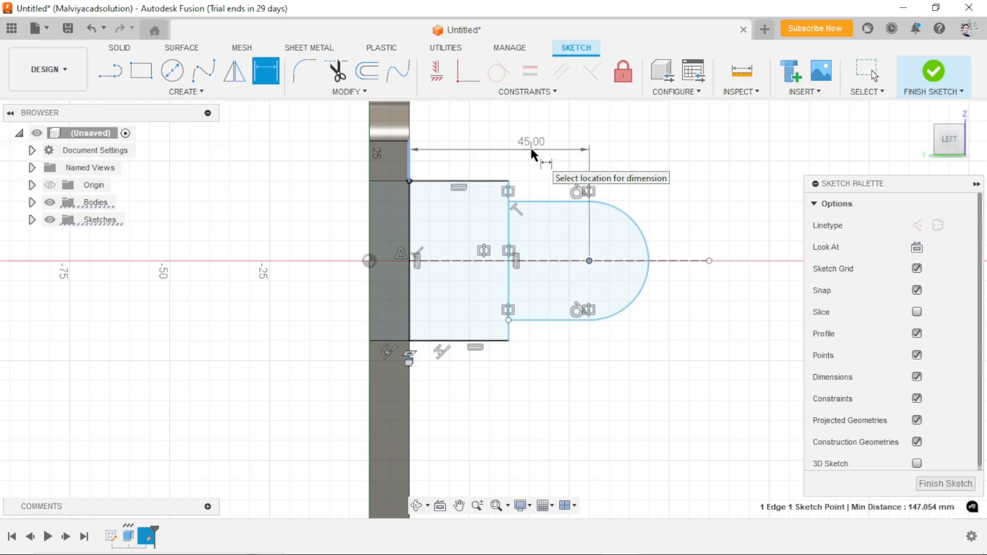
left_click(530, 147)
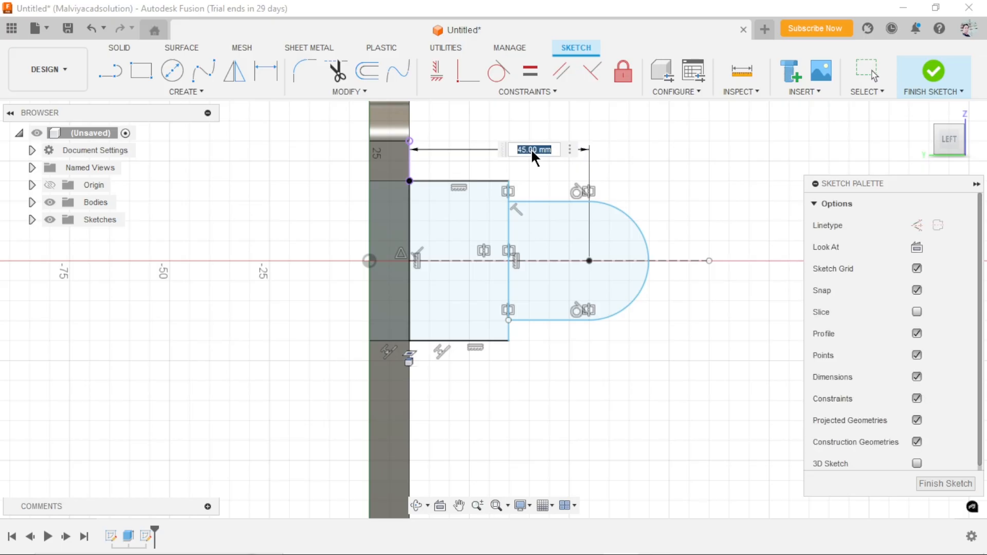
type("30")
key("Return")
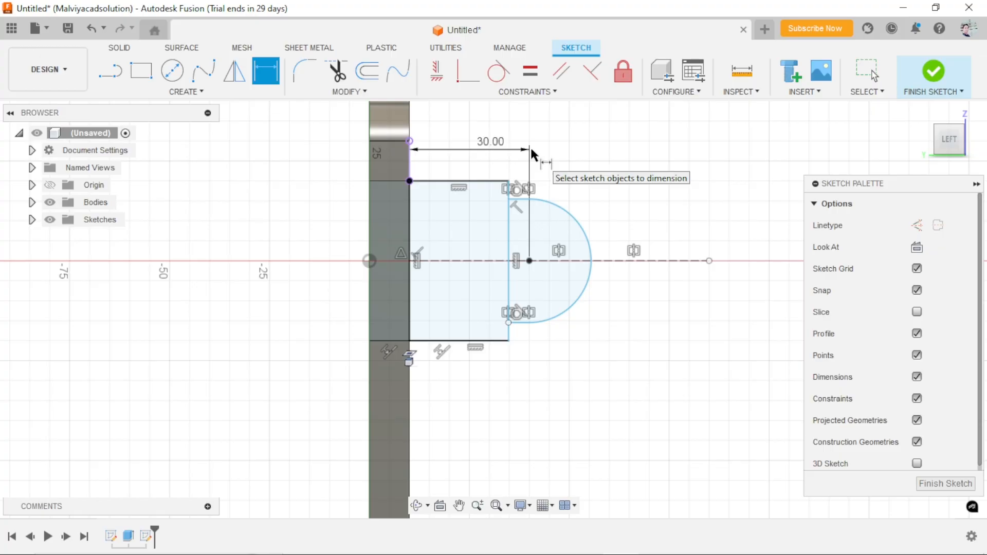
- Dimension the radius of the support profile's rounded end as 10 mm
left_click(576, 258)
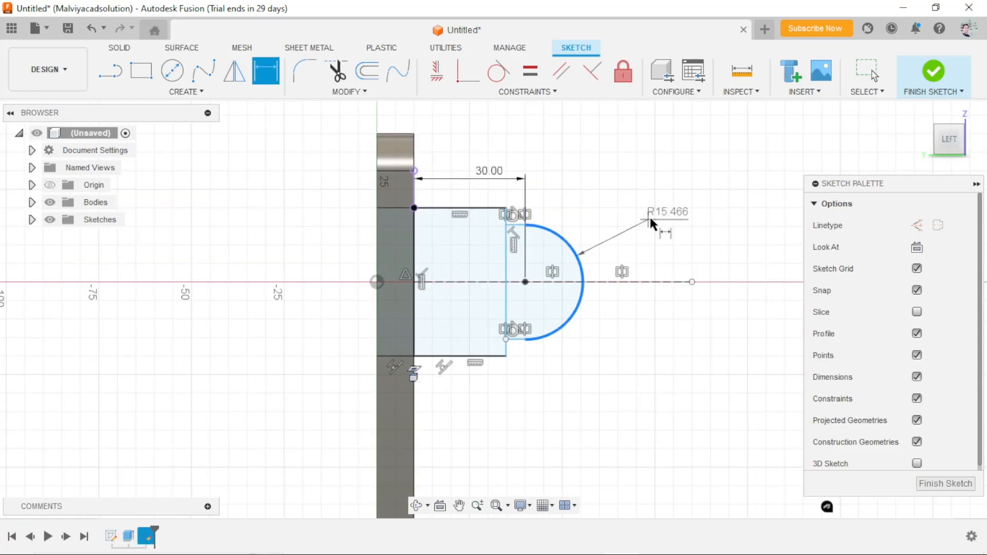
left_click(651, 221)
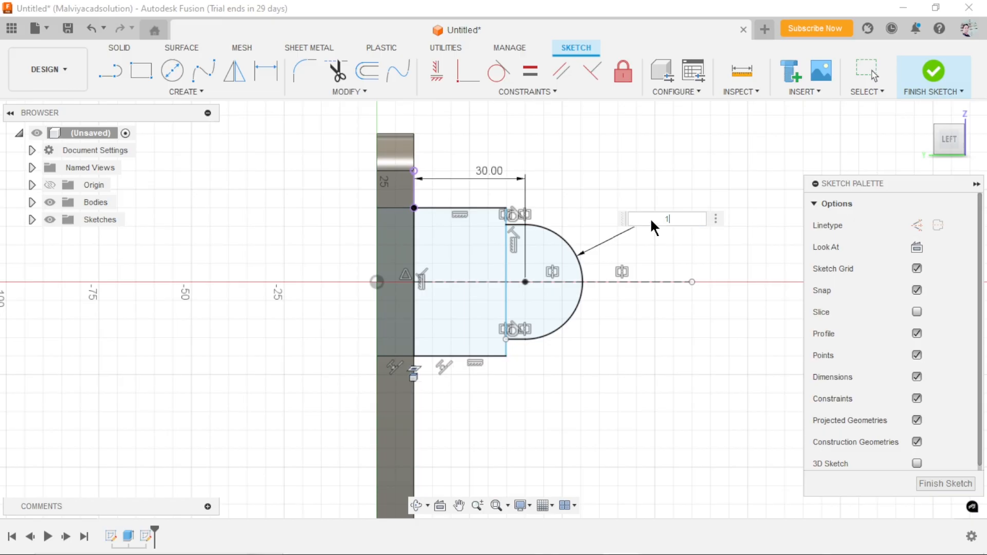
key("Return")
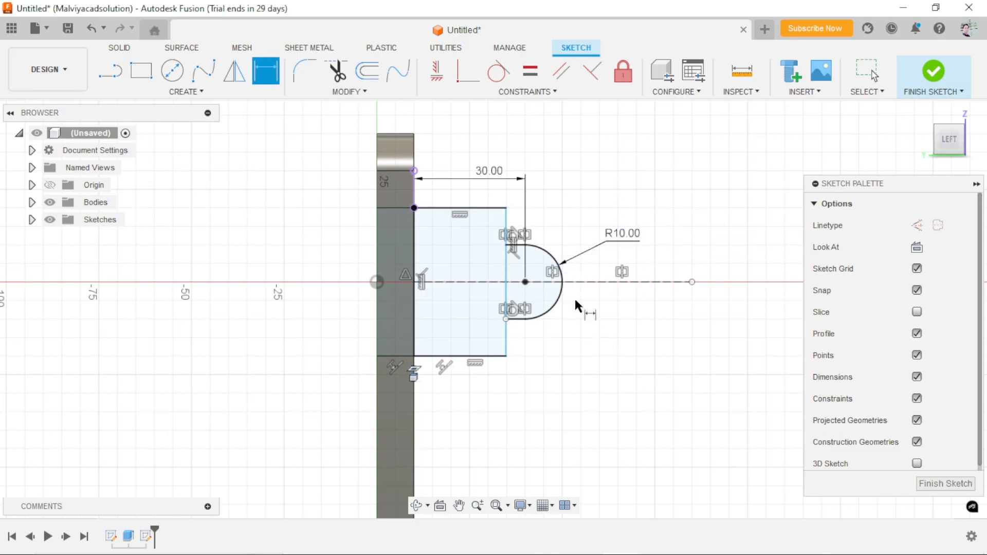
- Draw a 12 mm diameter circle centred on the centre point of the rounded end
scroll(576, 304, "up", 2)
key("c")
key("Escape")
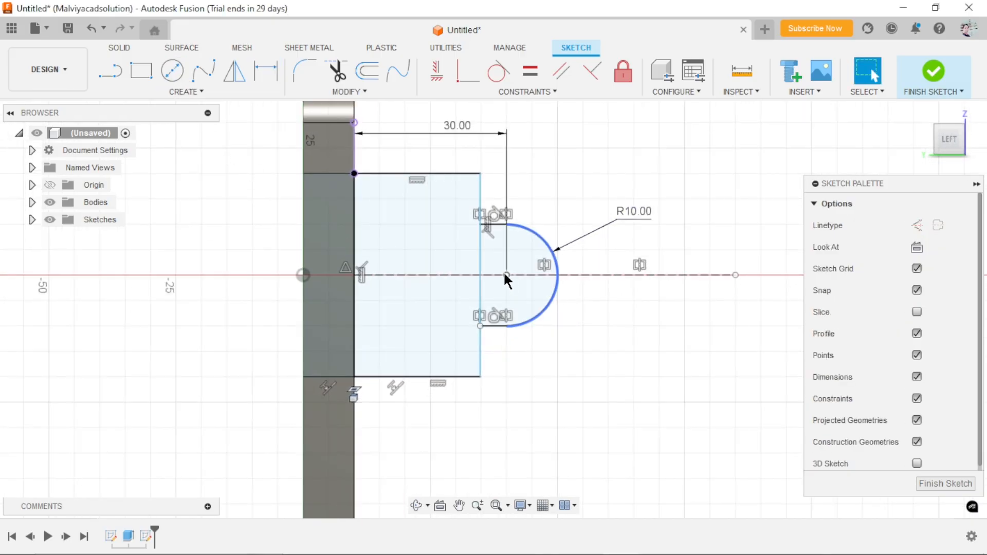
left_click(173, 70)
left_click(507, 275)
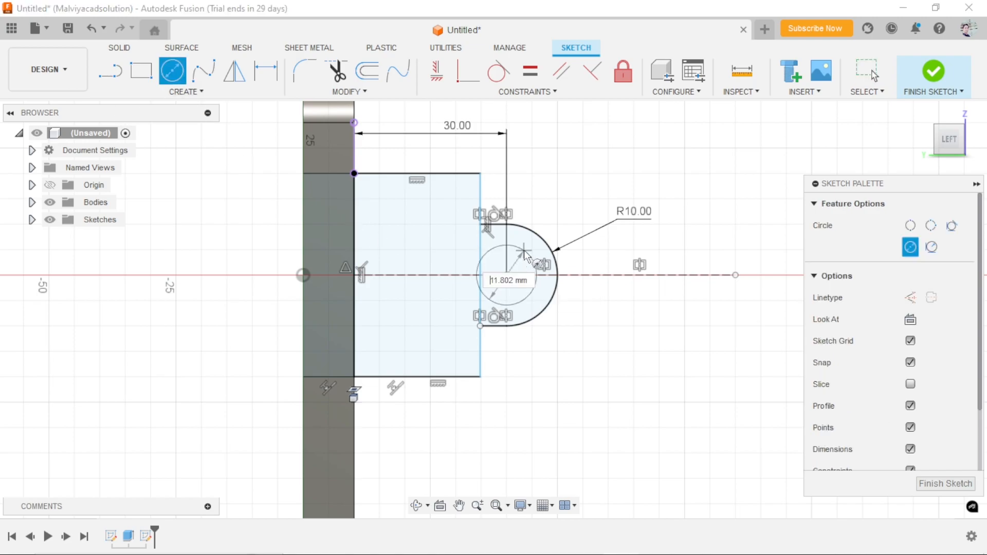
type("12")
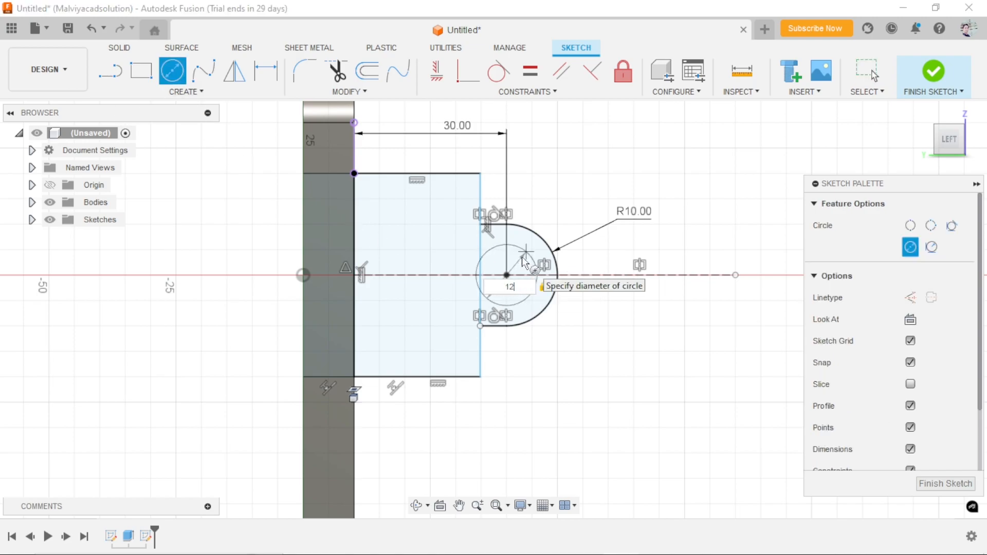
key("Return")
key("Escape")
scroll(624, 392, "down", 3)
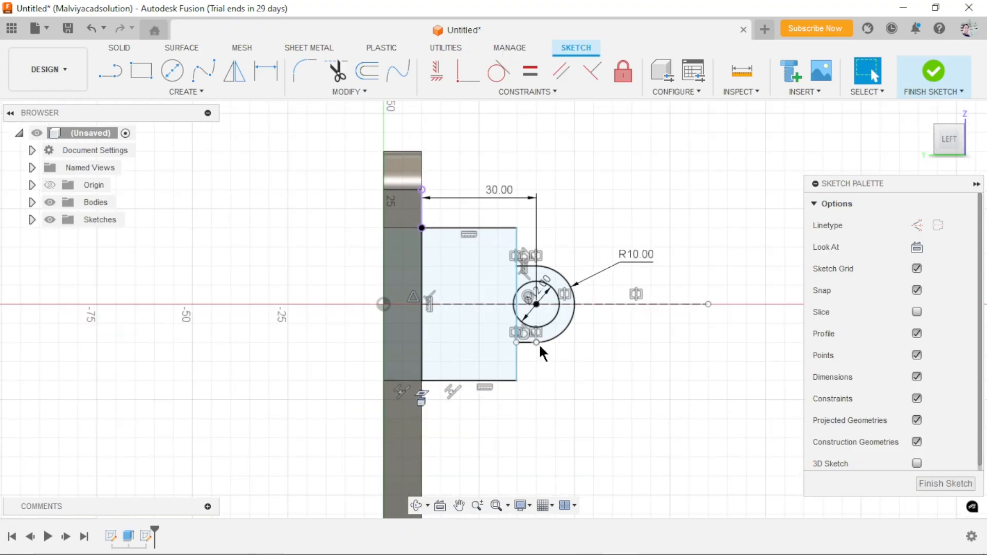
scroll(537, 343, "up", 2)
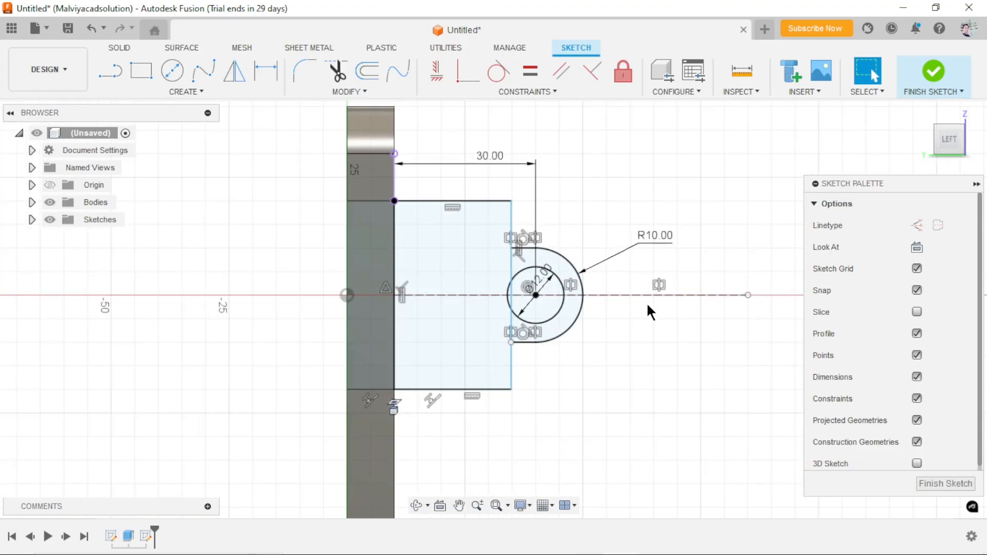
scroll(649, 295, "down", 1)
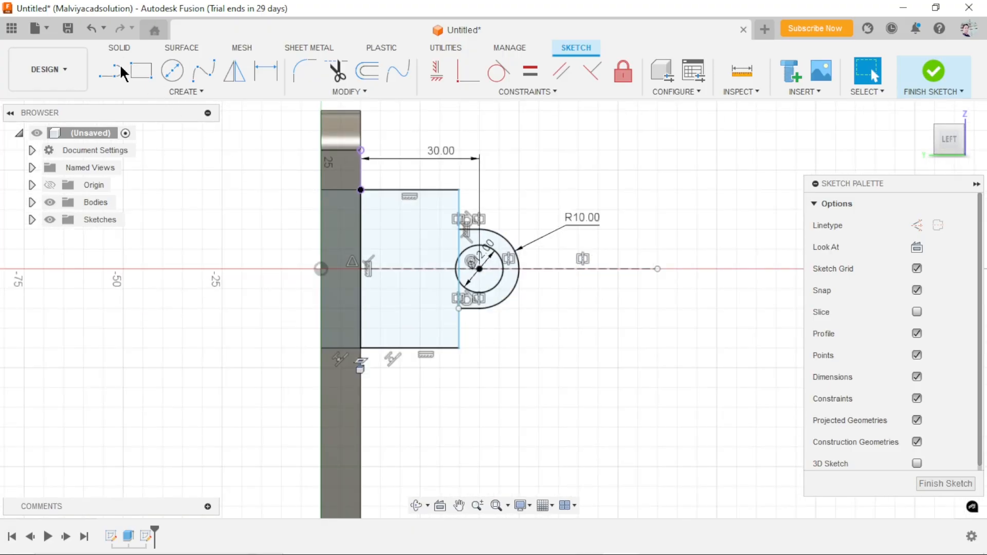
left_click(266, 70)
scroll(540, 319, "down", 1)
scroll(507, 304, "up", 2)
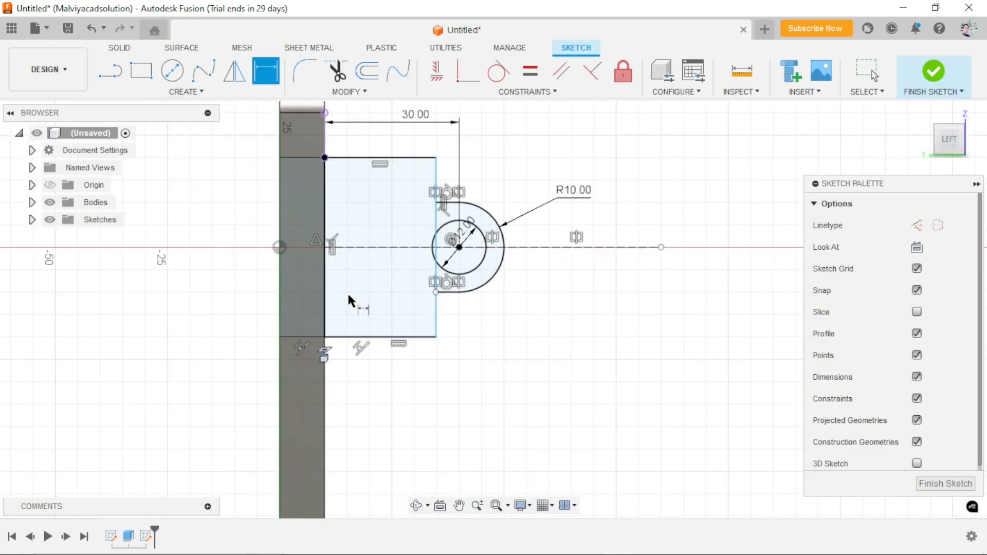
left_click(328, 299)
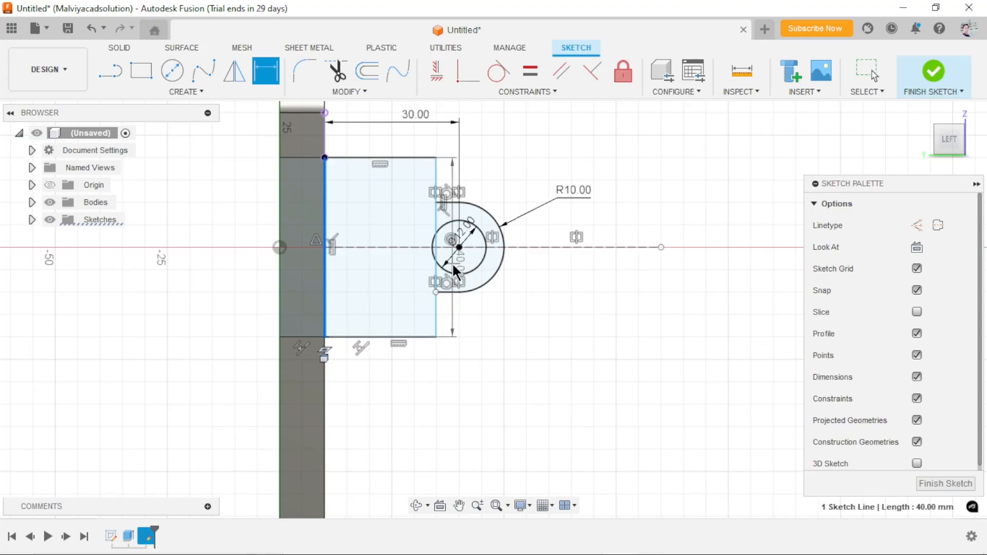
key("Escape")
scroll(415, 302, "down", 2)
scroll(454, 368, "up", 1)
key("Escape")
scroll(507, 323, "down", 2)
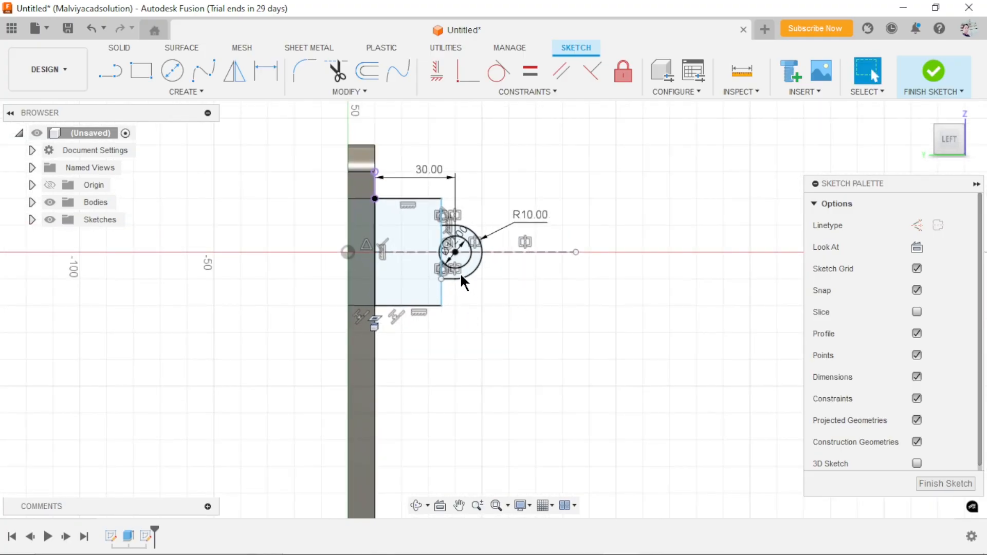
- Dimension the rectangle's lower horizontal edge as 20 mm
scroll(455, 276, "up", 1)
left_click(266, 72)
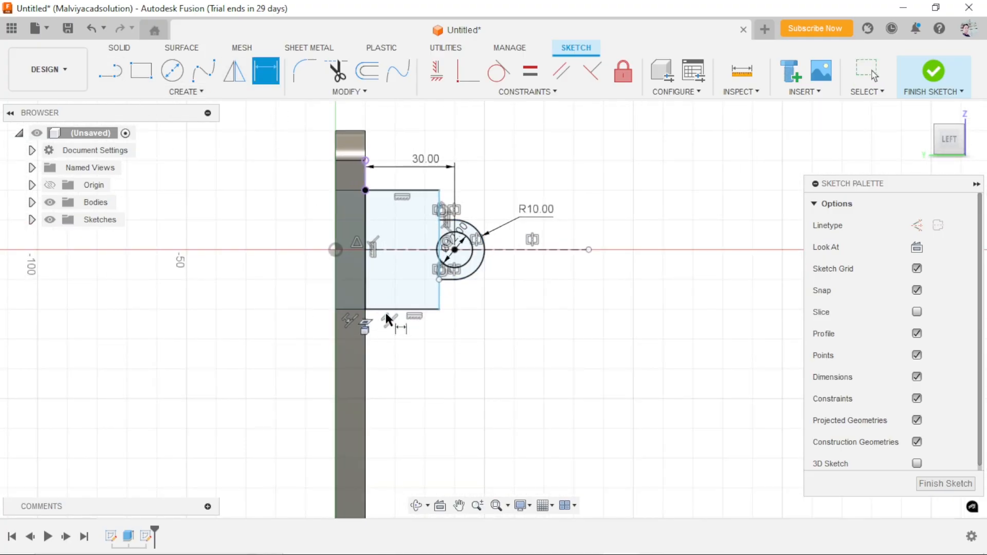
left_click(397, 309)
left_click(465, 354)
type("20")
key("Return")
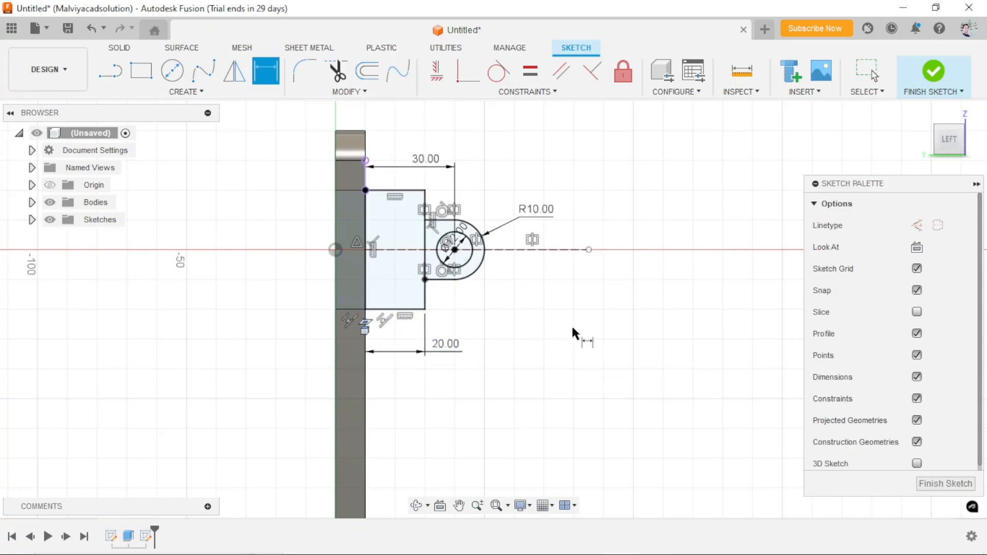
- Trim both halves of the rectangle's vertical edge between the two short lines to merge the rounded tab with the rectangle
scroll(478, 368, "up", 3)
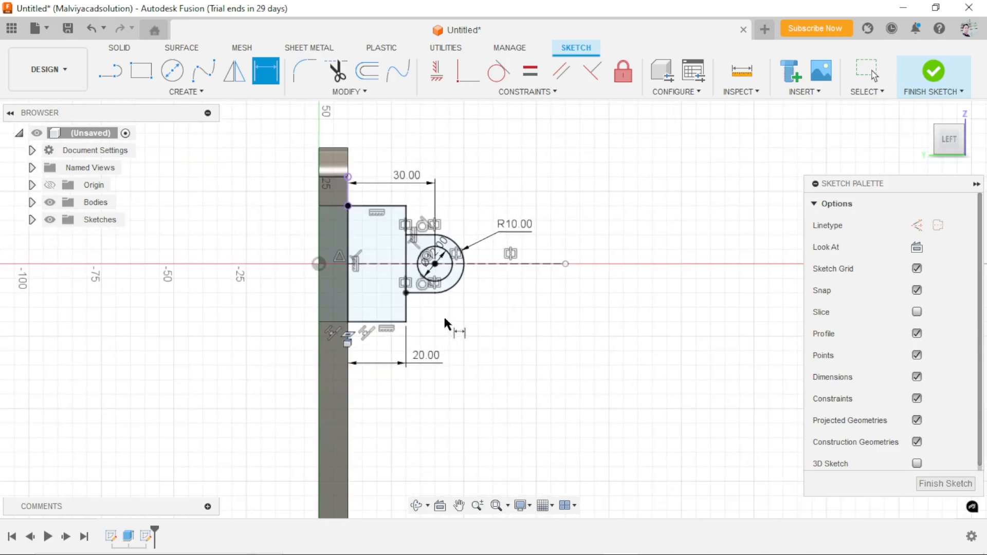
scroll(463, 344, "down", 1)
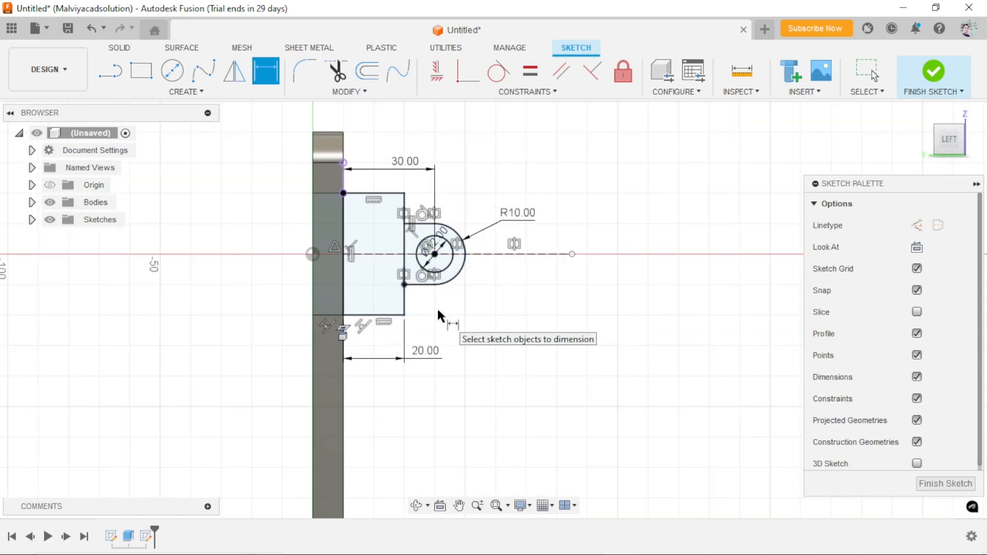
left_click(337, 72)
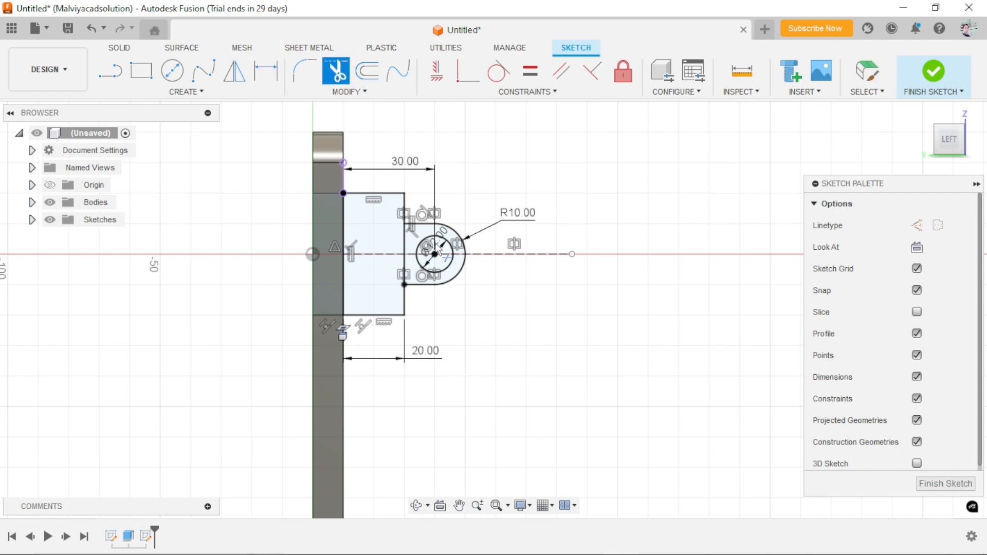
left_click(406, 253)
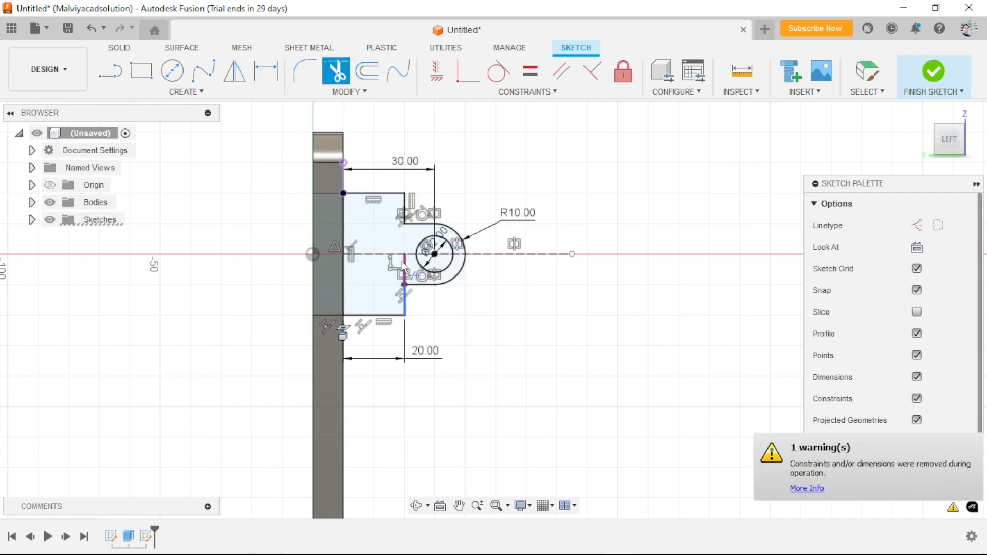
left_click(404, 266)
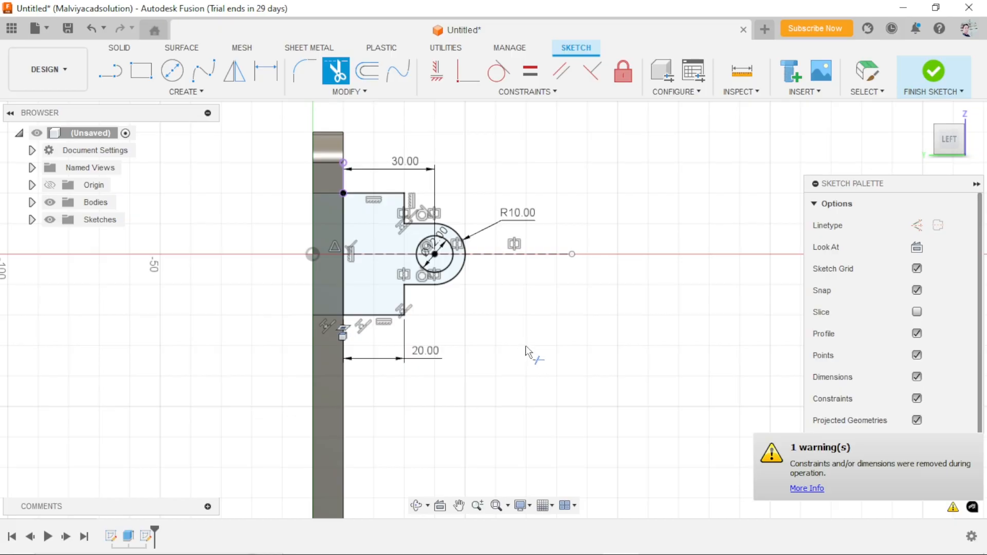
key("Escape")
- Delete the short projected line extending above the profile's upper corner on the plate edge
scroll(511, 401, "down", 2)
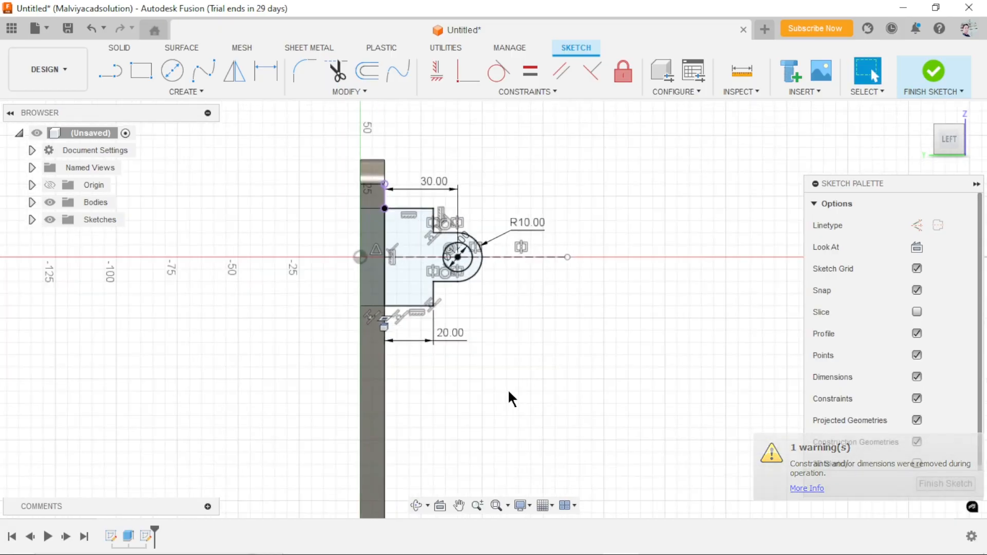
scroll(511, 401, "up", 1)
mouse_move(687, 341)
middle_mouse_down("shift")
mouse_move(659, 366)
mouse_move(498, 379)
mouse_move(486, 269)
middle_mouse_up("shift")
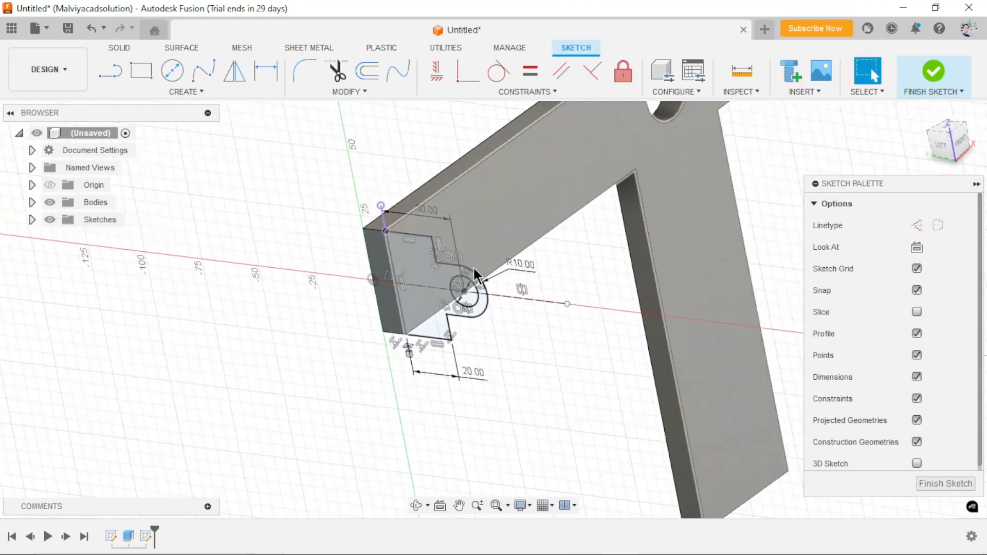
double_click(386, 231)
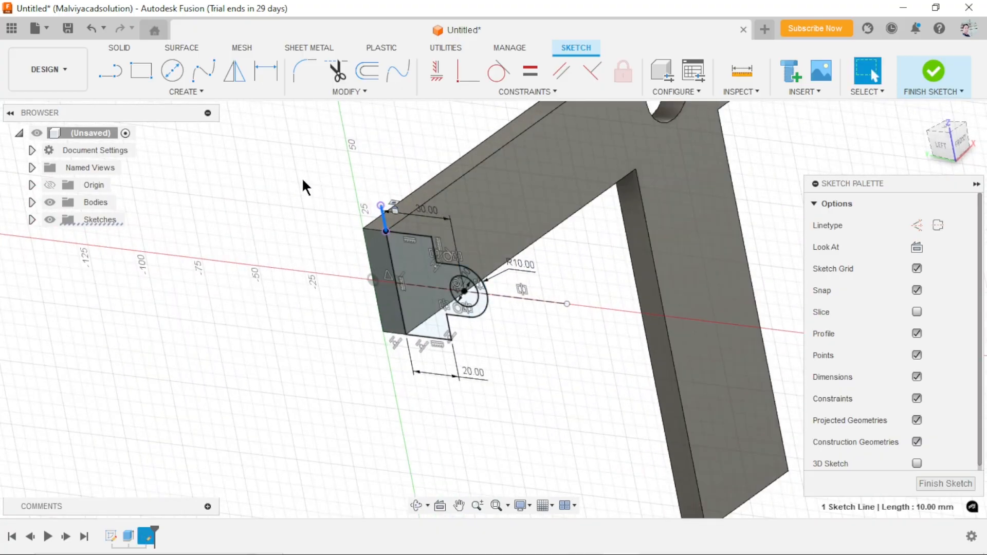
key("Delete")
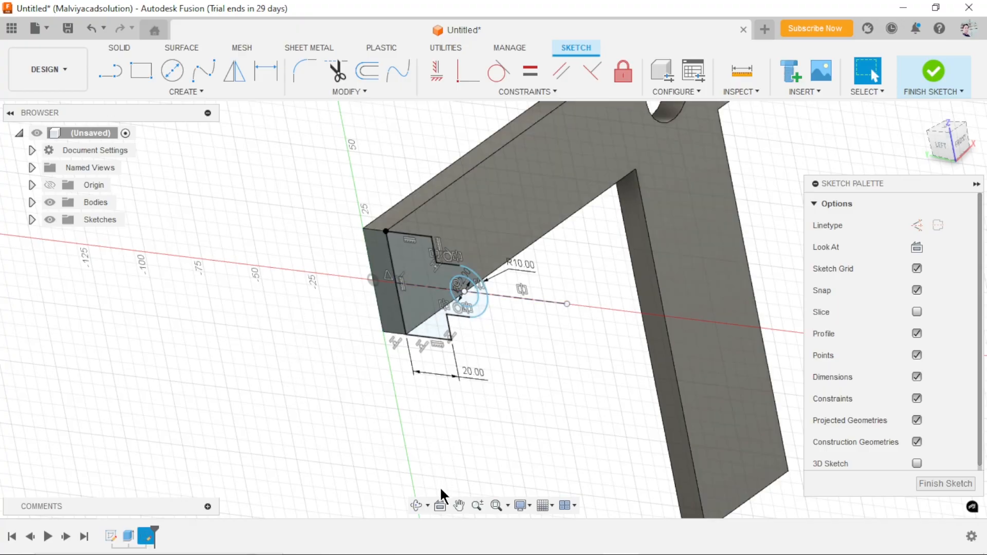
- View the arm's end face squarely and dimension the circle's centre 30 mm from the profile's vertical edge on the plate
left_click(441, 506)
left_click(375, 259)
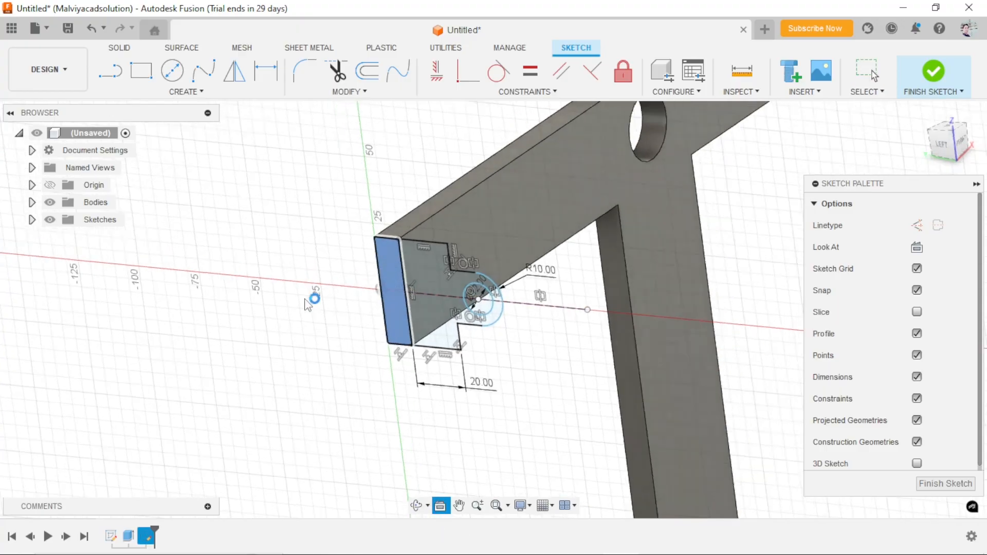
scroll(564, 355, "up", 3)
scroll(564, 355, "down", 4)
scroll(663, 396, "up", 3)
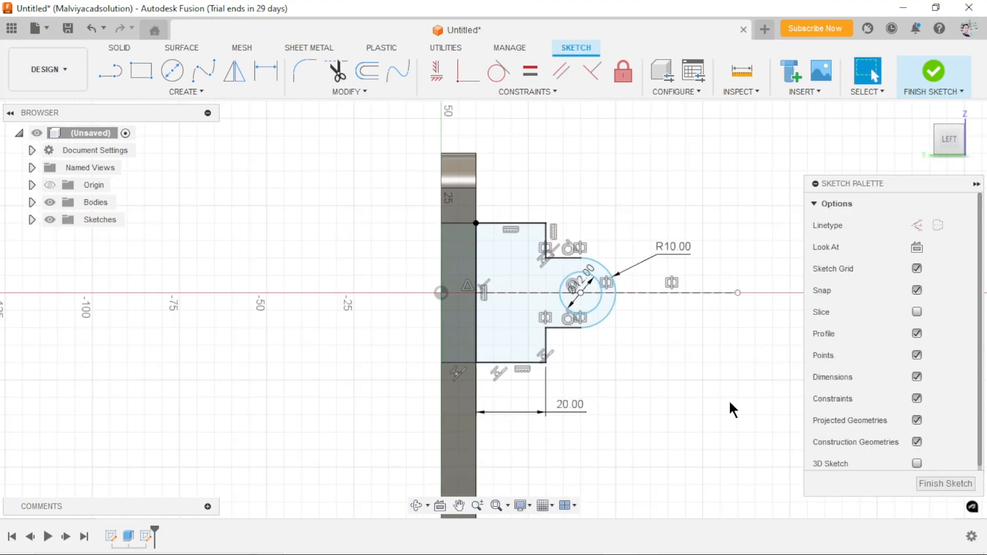
scroll(713, 414, "down", 1)
left_click(265, 72)
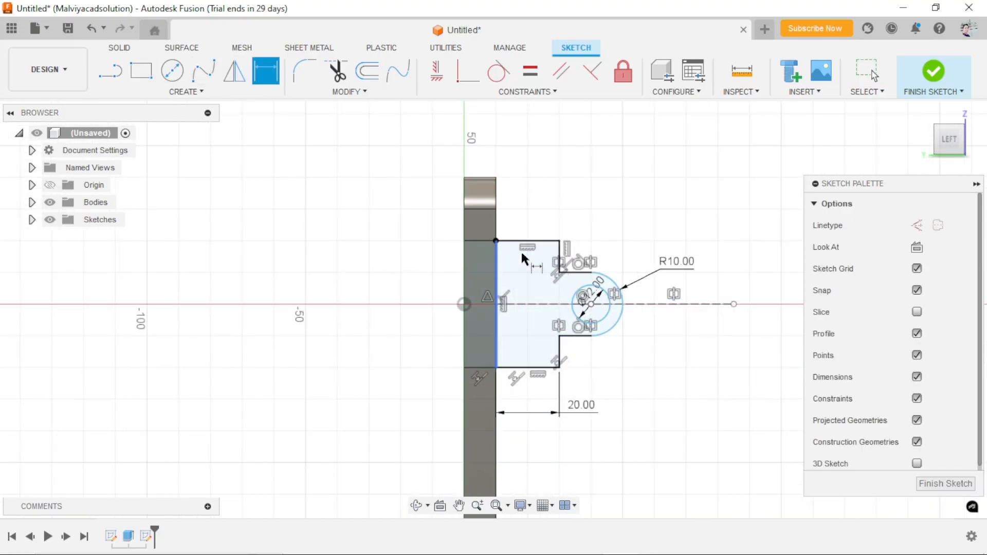
left_click(497, 270)
left_click(590, 310)
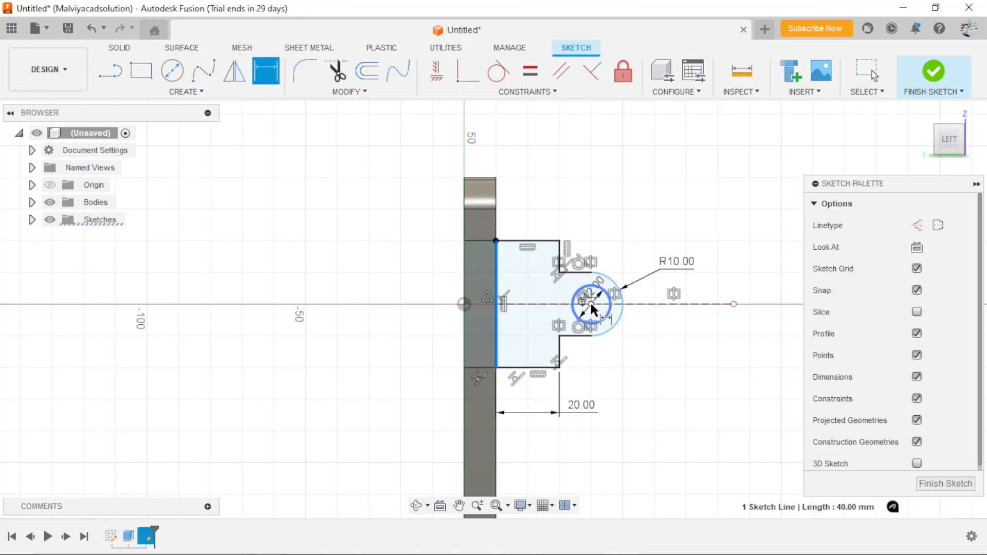
left_click(548, 202)
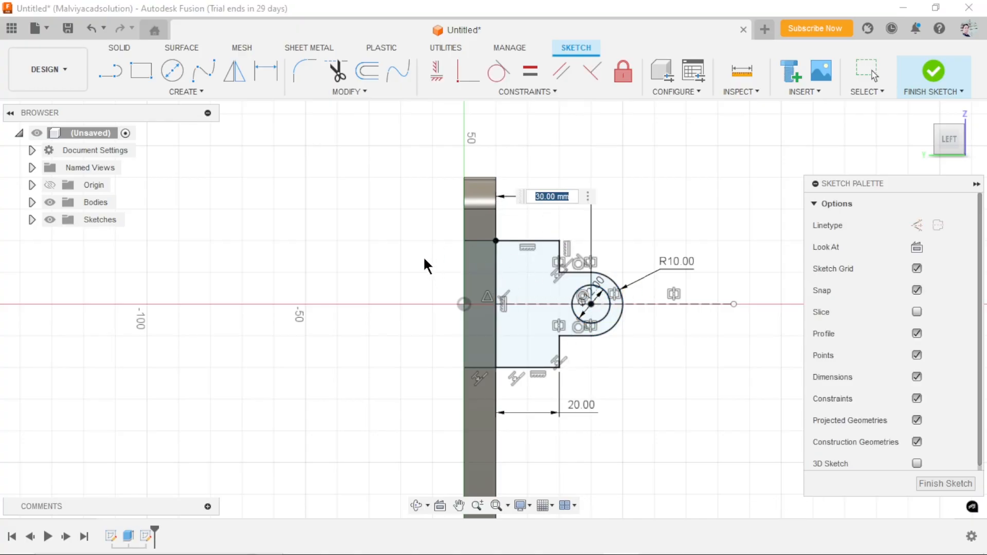
key("Return")
scroll(558, 447, "down", 2)
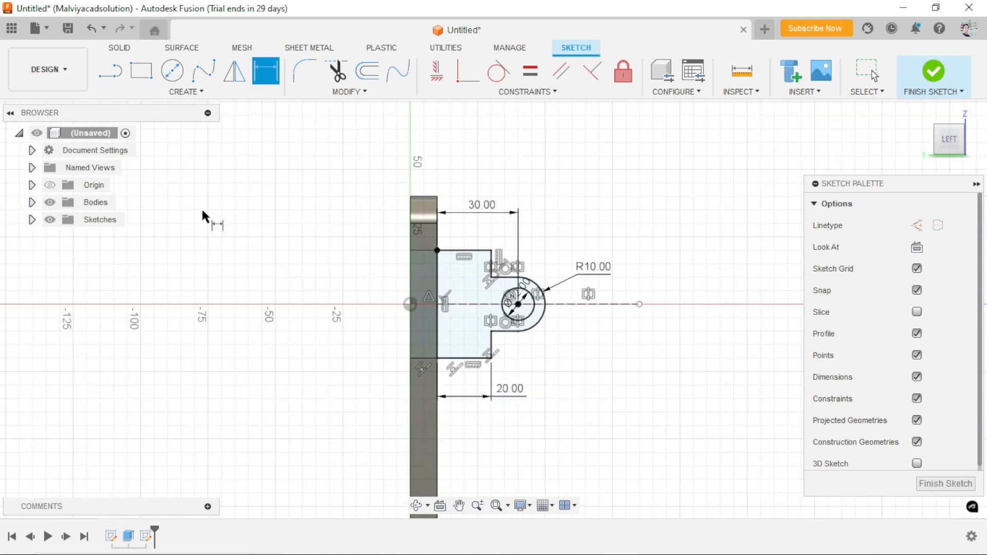
- Start an Extrude of the round-ended support profile, leaving out the hole, with its start offset -5 mm from the profile plane
left_click(127, 52)
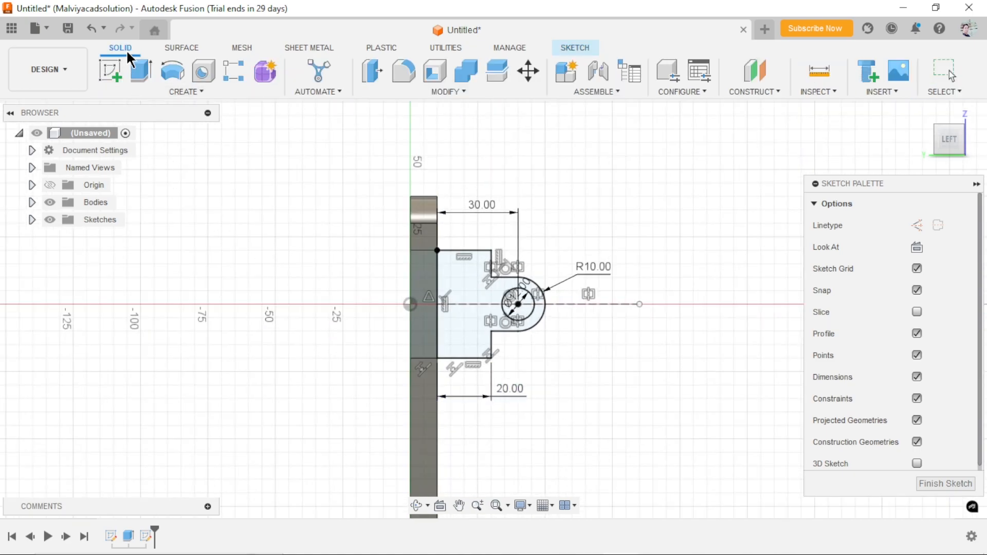
left_click(141, 71)
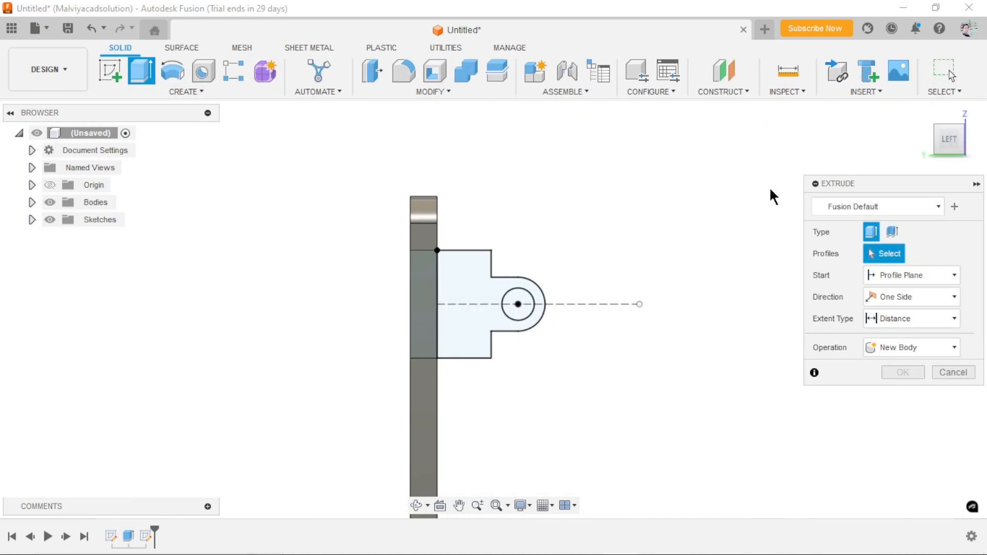
left_click(922, 116)
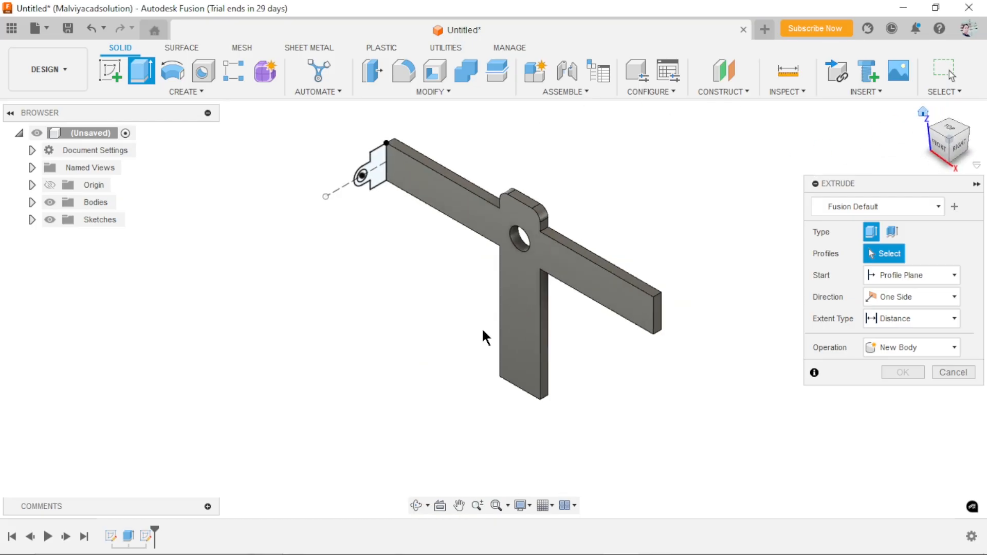
mouse_move(287, 316)
middle_mouse_down("shift")
mouse_move(421, 256)
mouse_move(399, 281)
mouse_move(415, 320)
middle_mouse_up("shift")
scroll(432, 339, "up", 5)
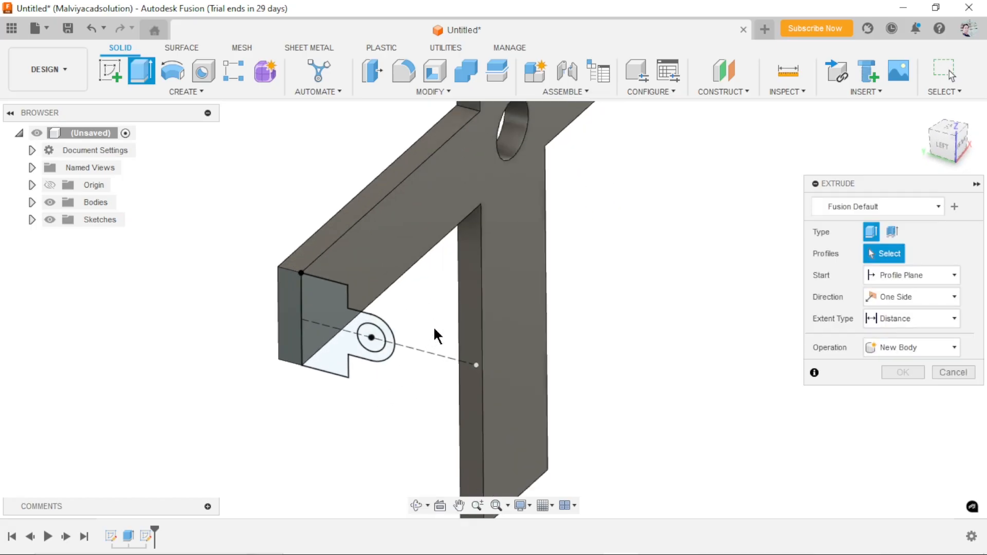
left_click(329, 360)
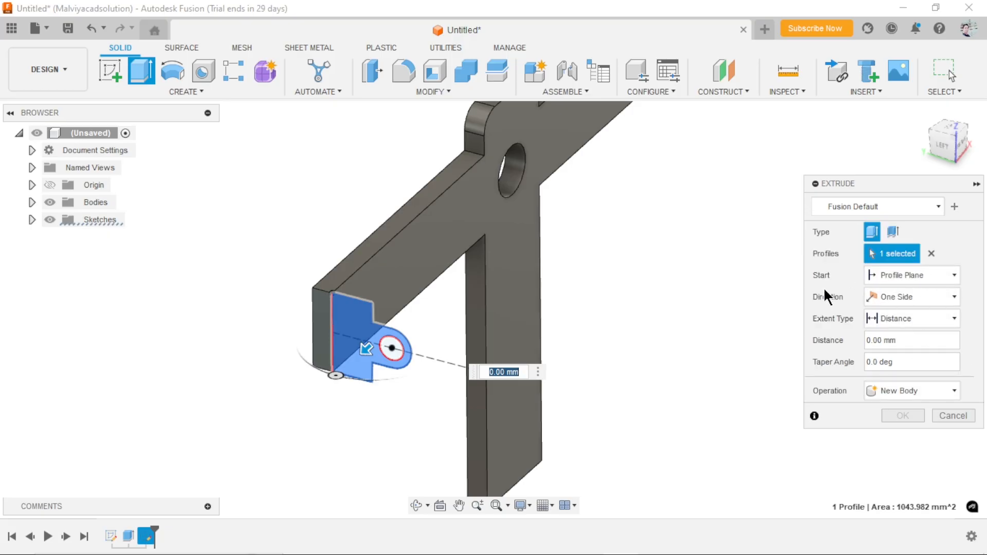
left_click(915, 278)
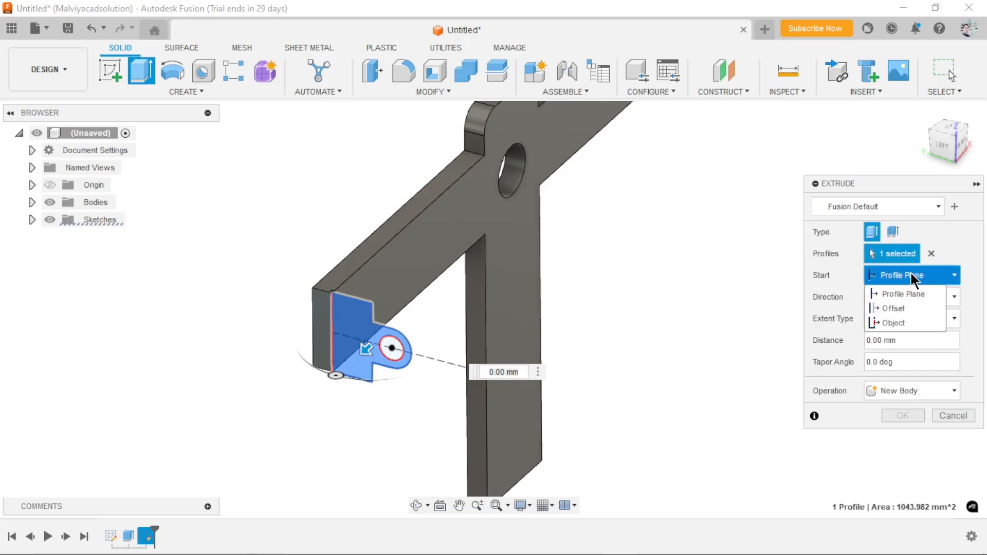
left_click(897, 306)
left_click_drag(911, 295, 854, 295)
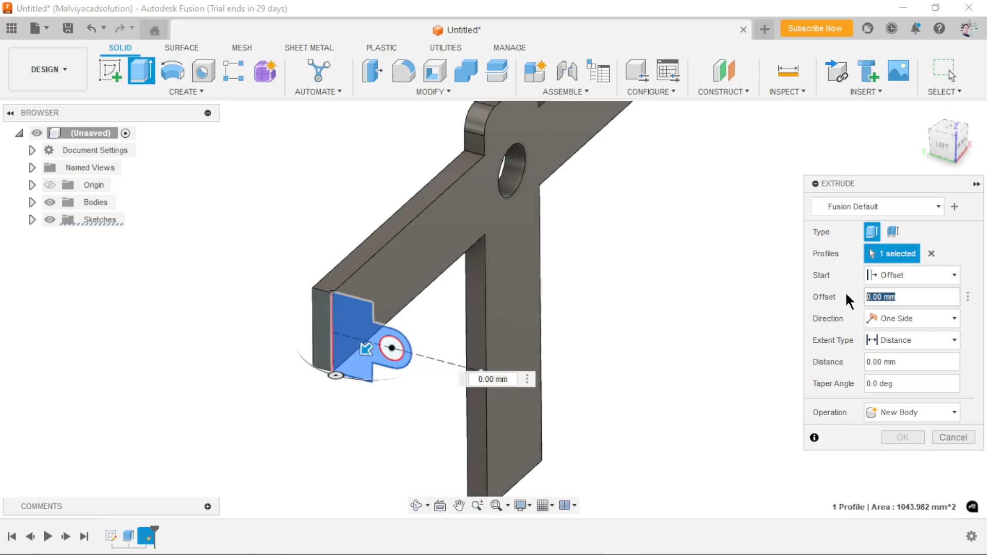
type("-5")
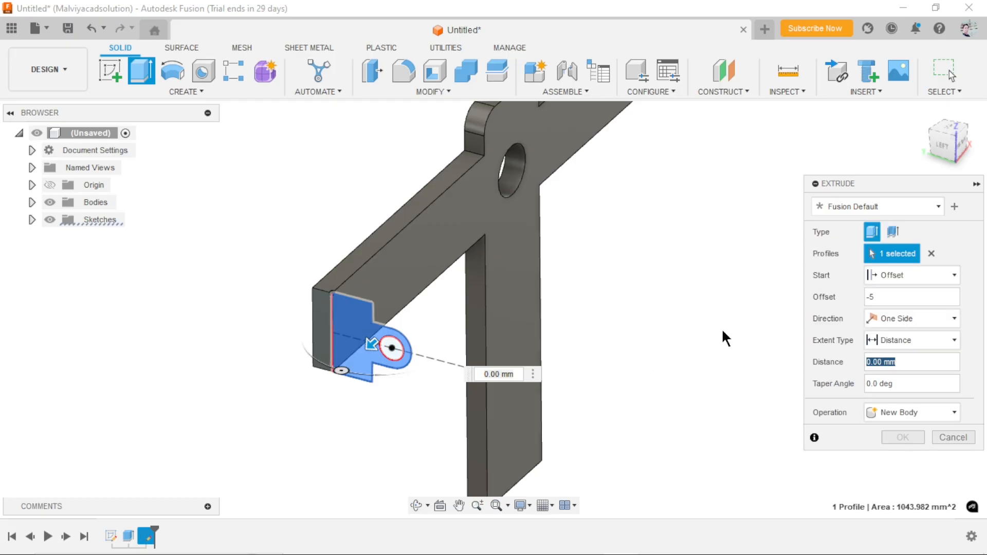
- Try a 5 mm start offset with an extrusion distance of -20 mm for the support profile
double_click(882, 296)
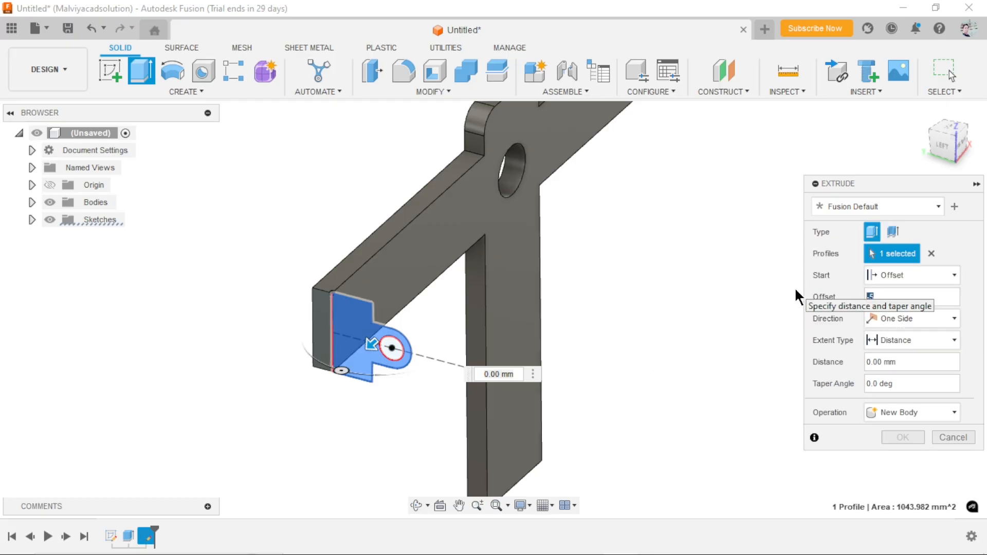
type("5")
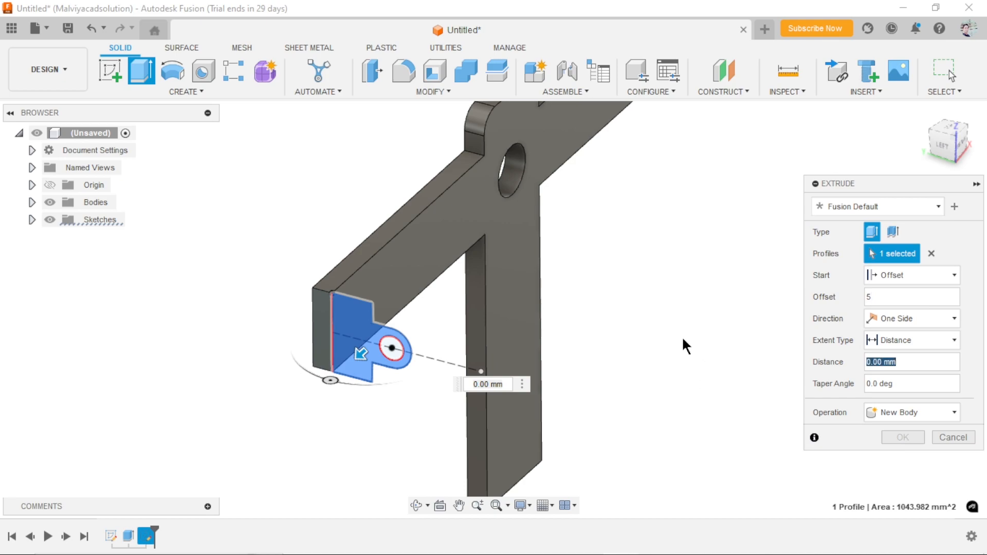
left_click_drag(360, 353, 388, 334)
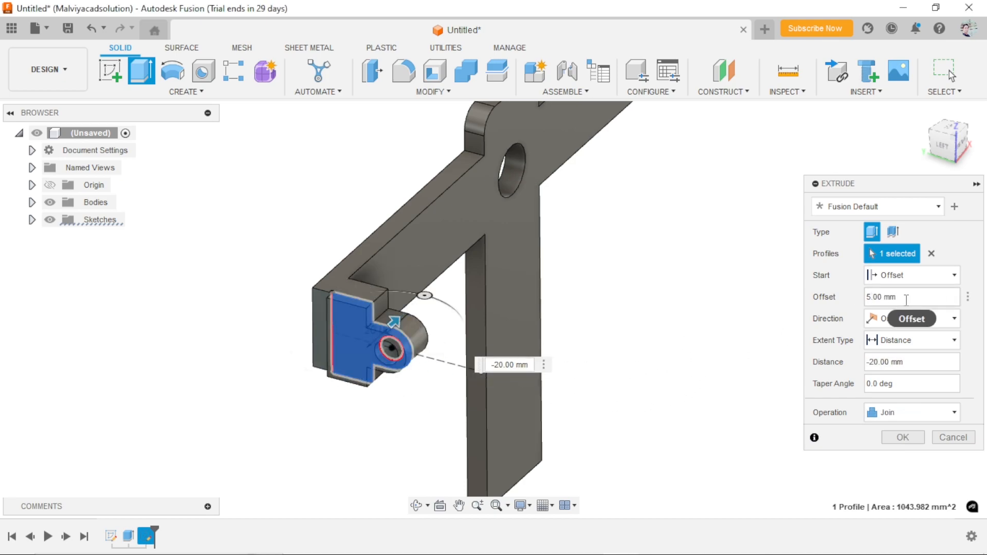
- Set the start offset to -5 mm and extrude the support profile -35 mm, joined to the plate
left_click(891, 296)
type("-5")
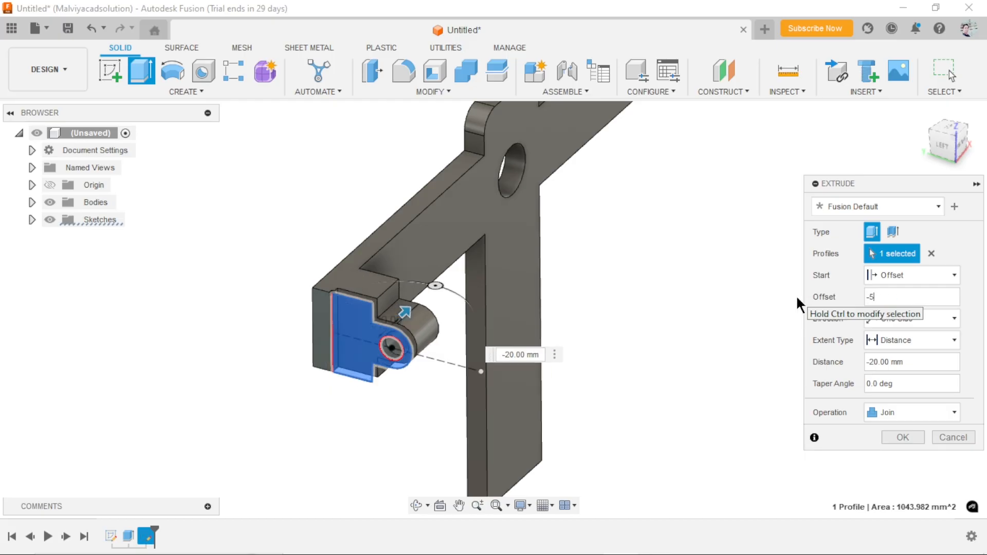
left_click(916, 361)
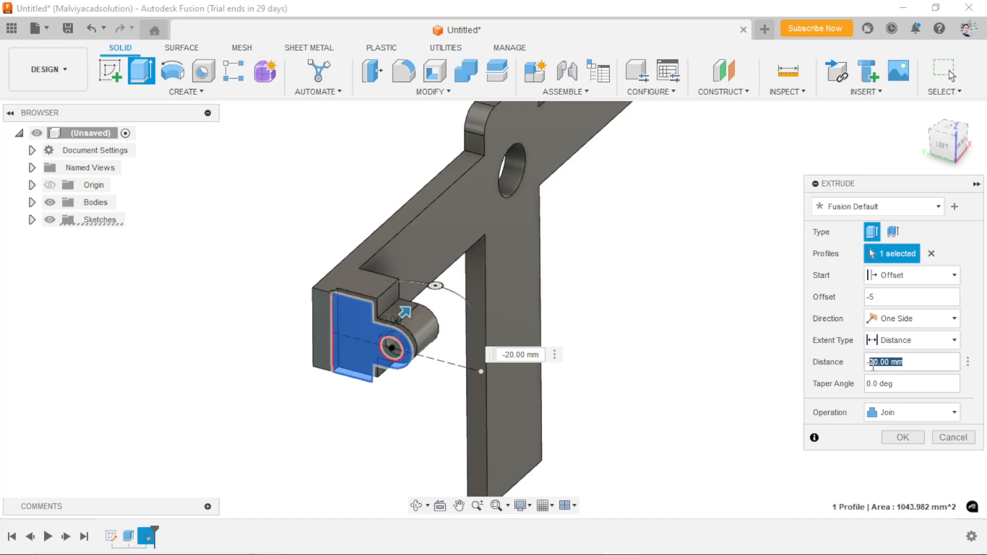
type("-35")
key("Return")
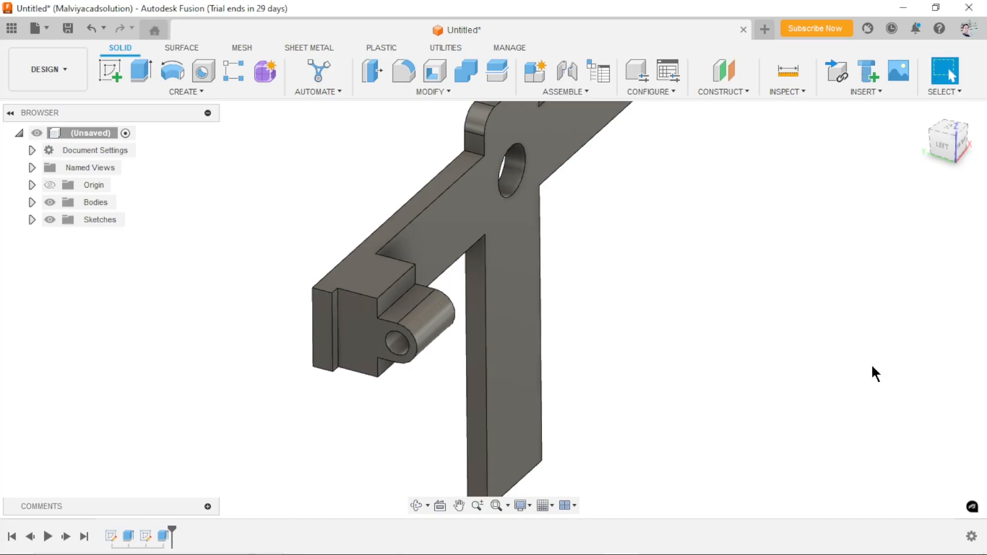
- Reopen the support's extrusion to check its operation options and keep it set to Join
scroll(483, 361, "down", 2)
scroll(586, 395, "up", 1)
left_click_drag(598, 366, 350, 315)
key("Escape")
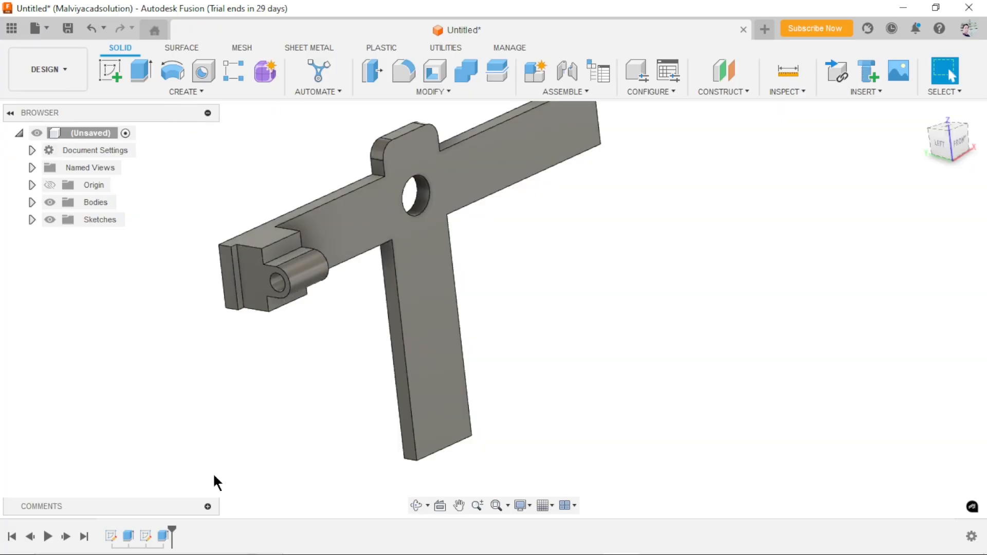
right_click(165, 535)
left_click(199, 406)
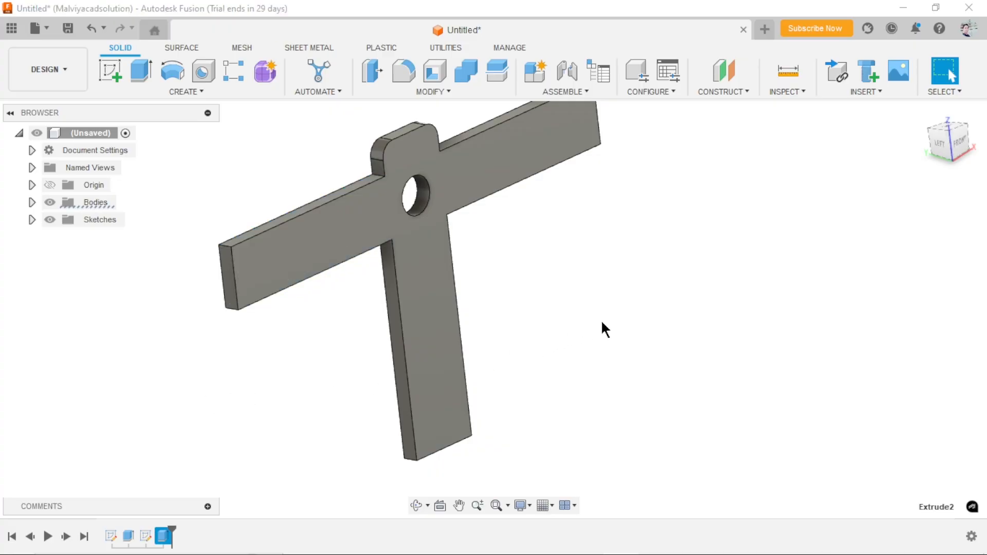
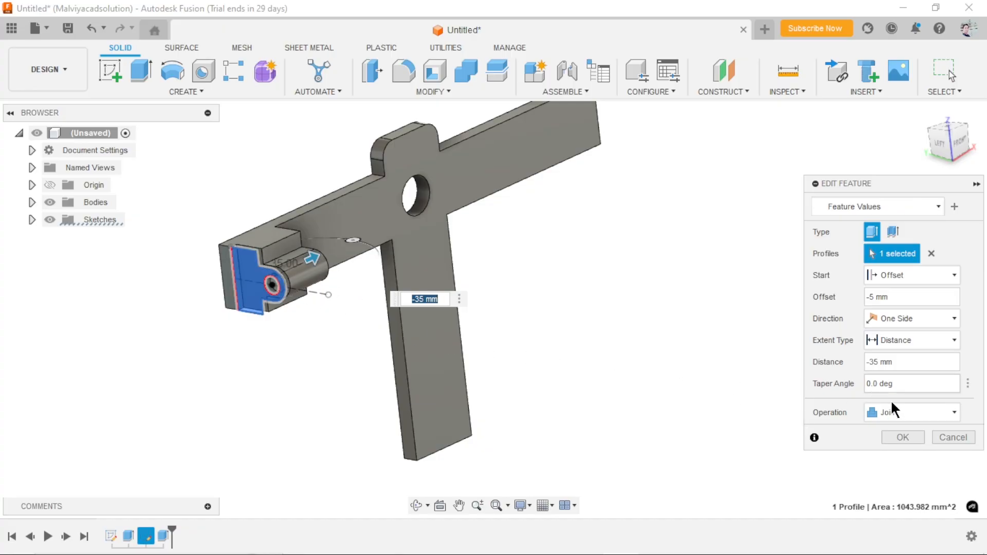
left_click(897, 411)
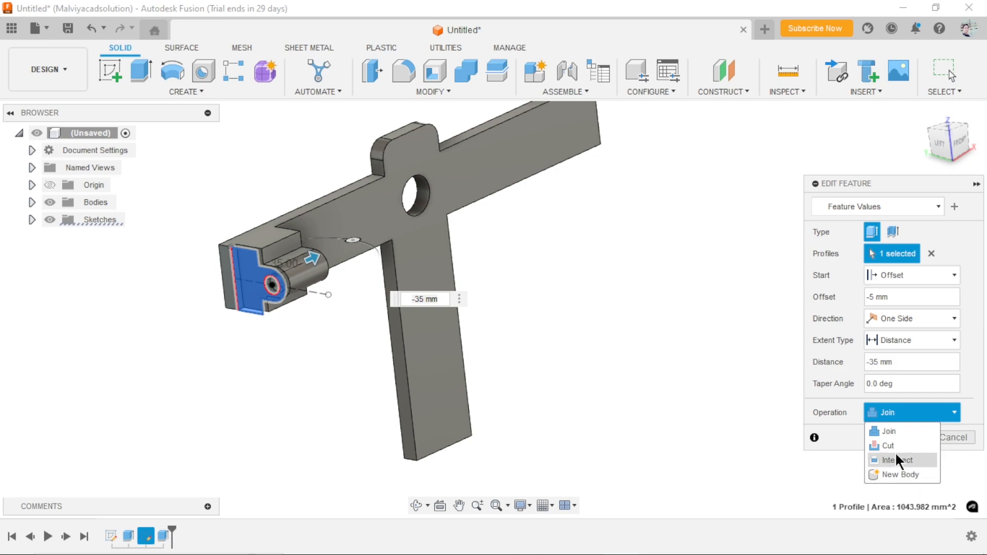
left_click(894, 432)
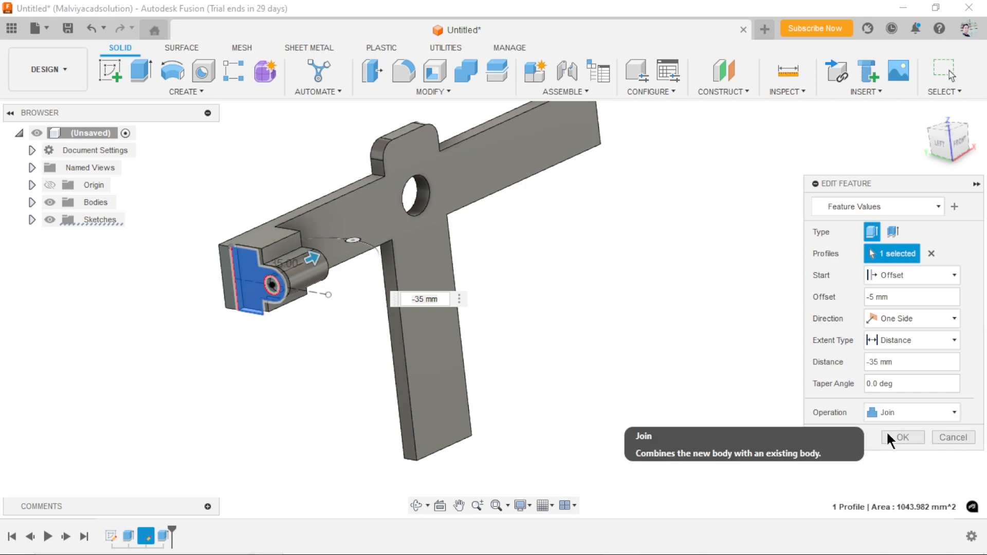
left_click(900, 437)
- Start a Mirror with the object type Features and select the support extrusion as the object
scroll(586, 381, "down", 2)
scroll(593, 323, "up", 1)
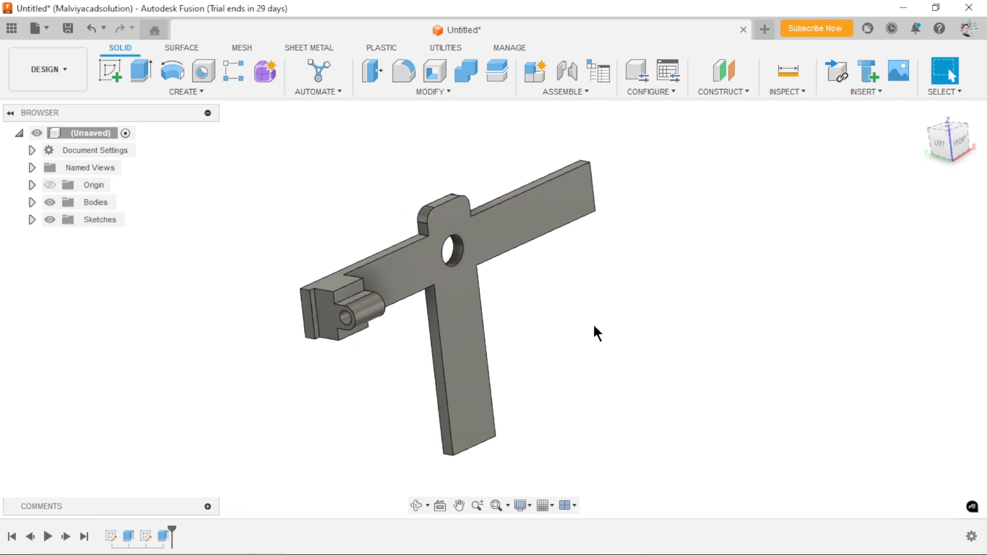
left_click(225, 91)
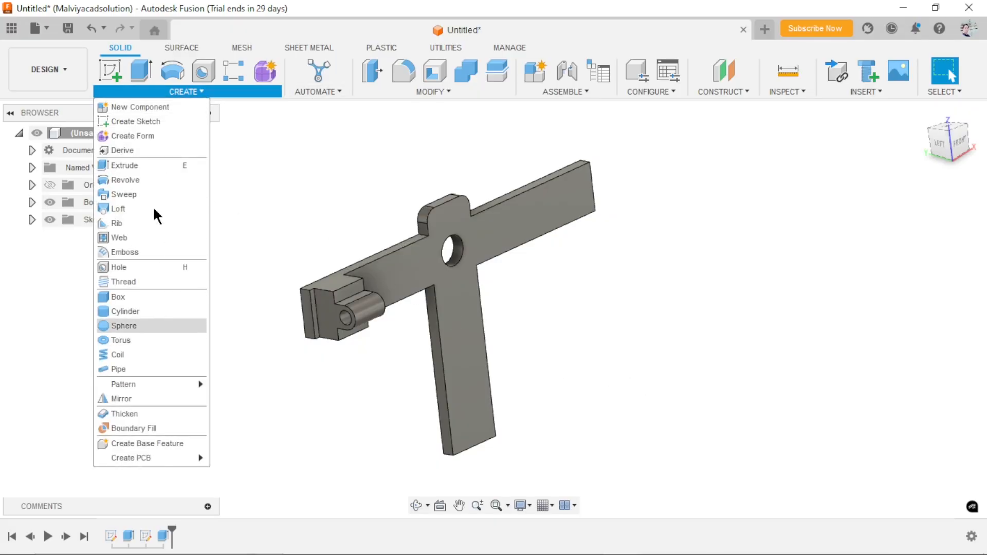
left_click(122, 399)
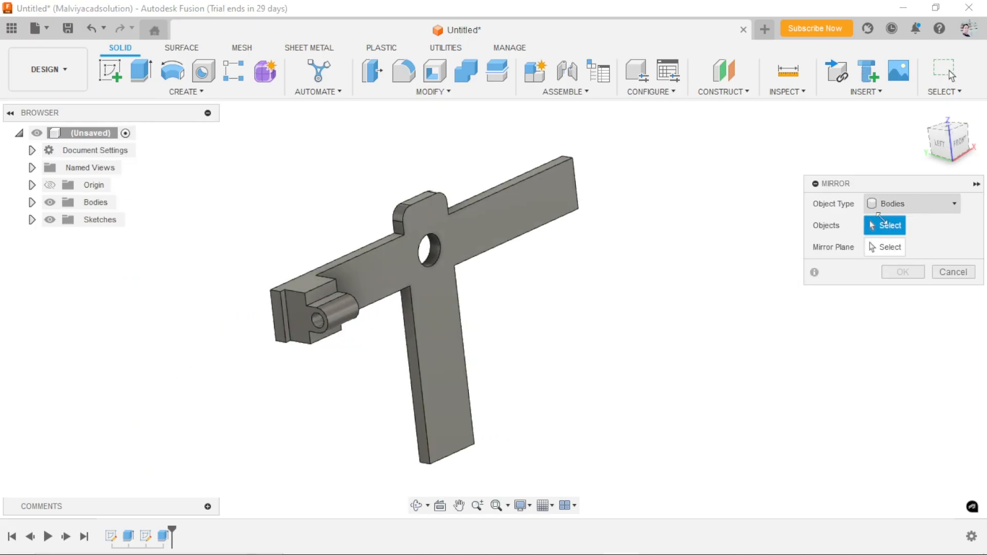
left_click_drag(875, 184, 712, 193)
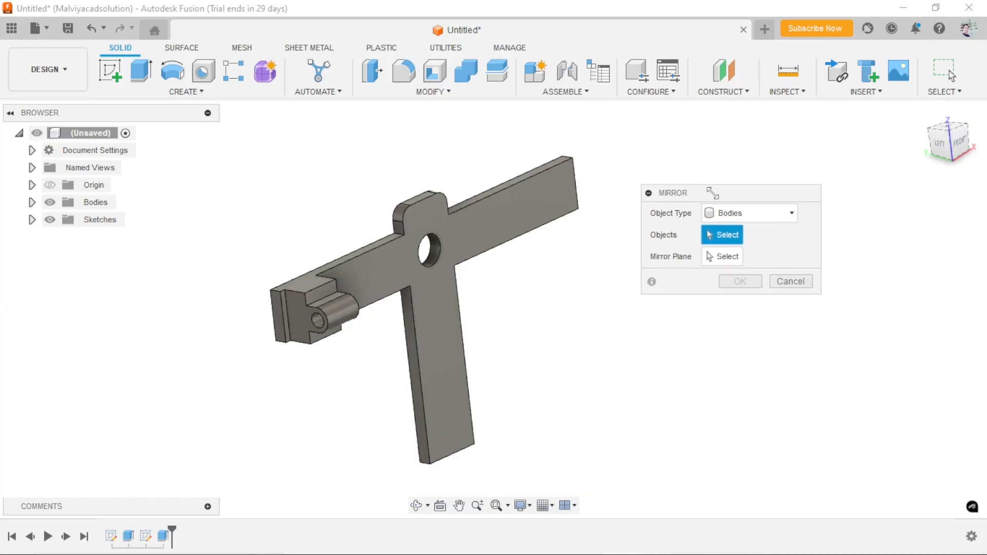
left_click(780, 214)
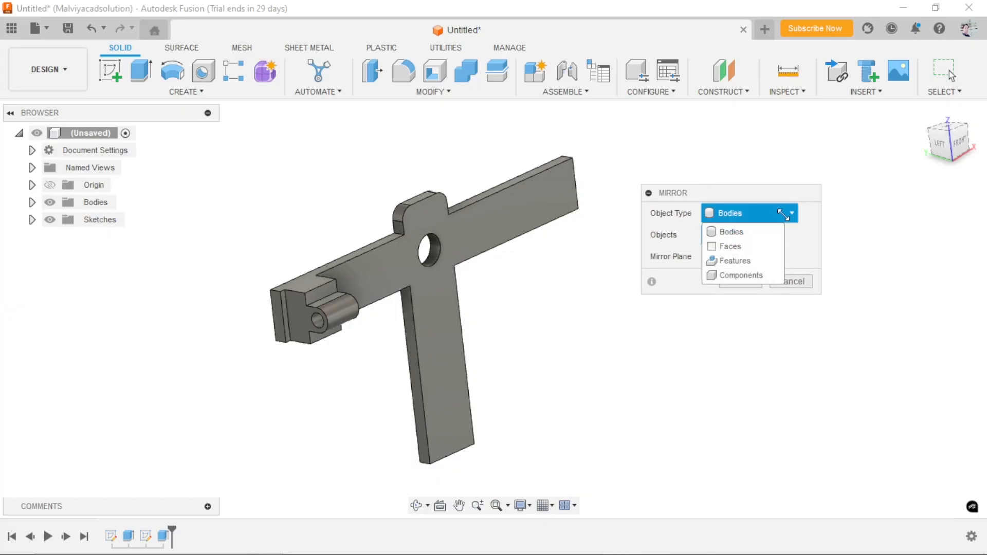
left_click(743, 261)
left_click(337, 322)
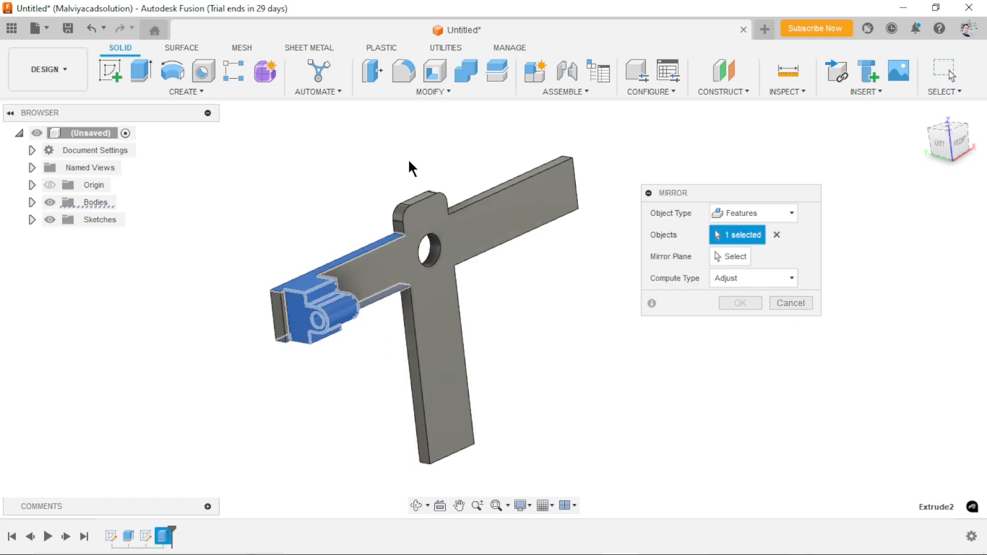
- Mirror the selected support extrusion across the YZ origin plane onto the opposite arm
left_click(32, 184)
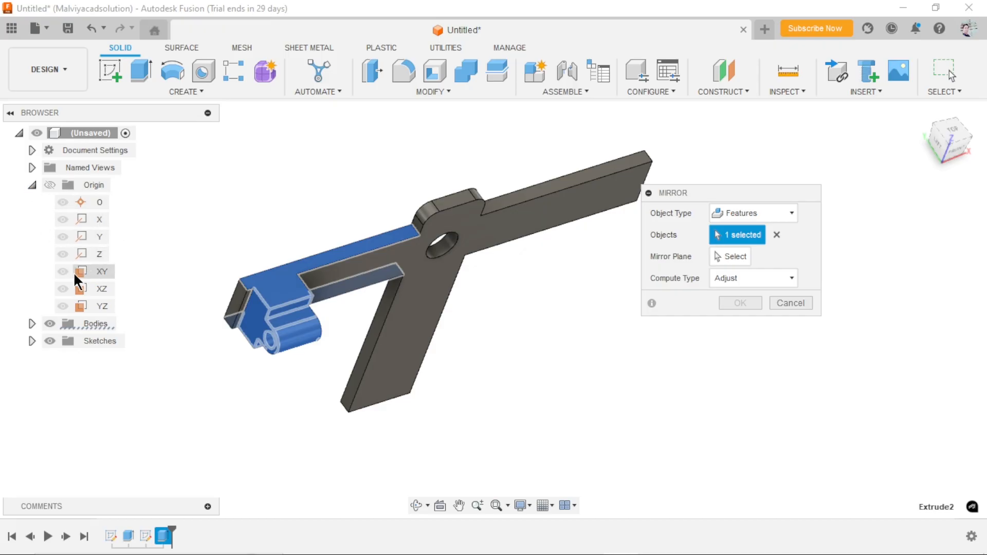
scroll(419, 311, "down", 2)
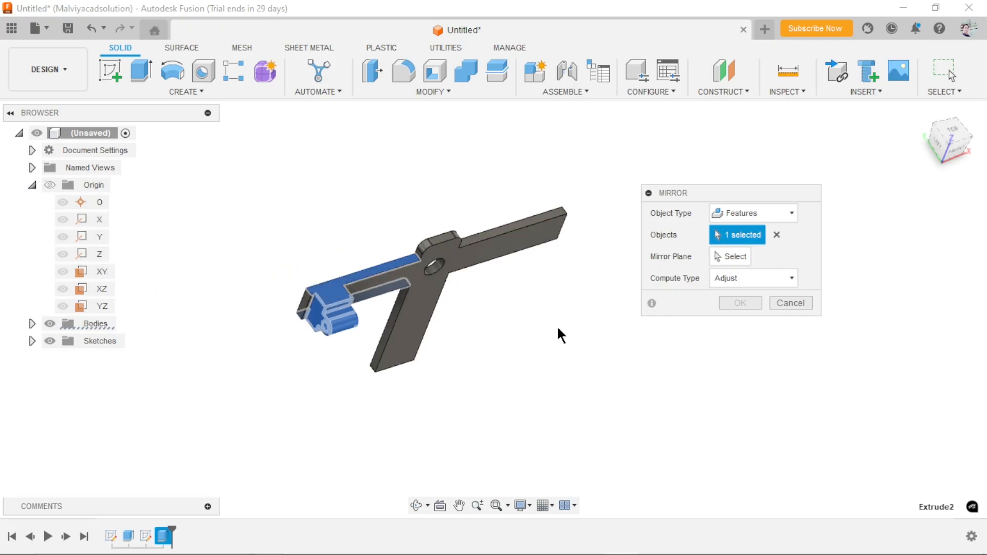
scroll(561, 335, "up", 2)
left_click(730, 257)
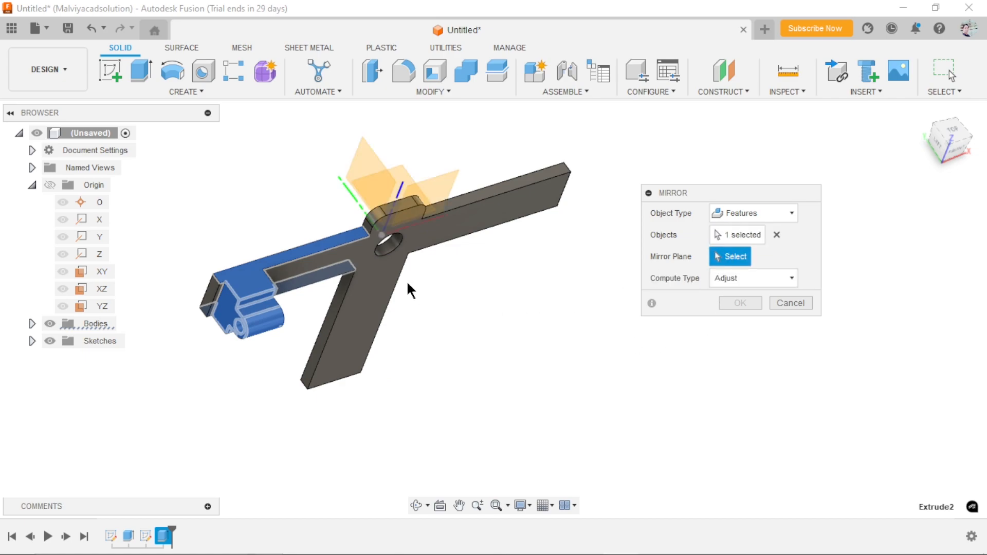
middle_click_drag(538, 318, 516, 324, "shift")
left_click(361, 186)
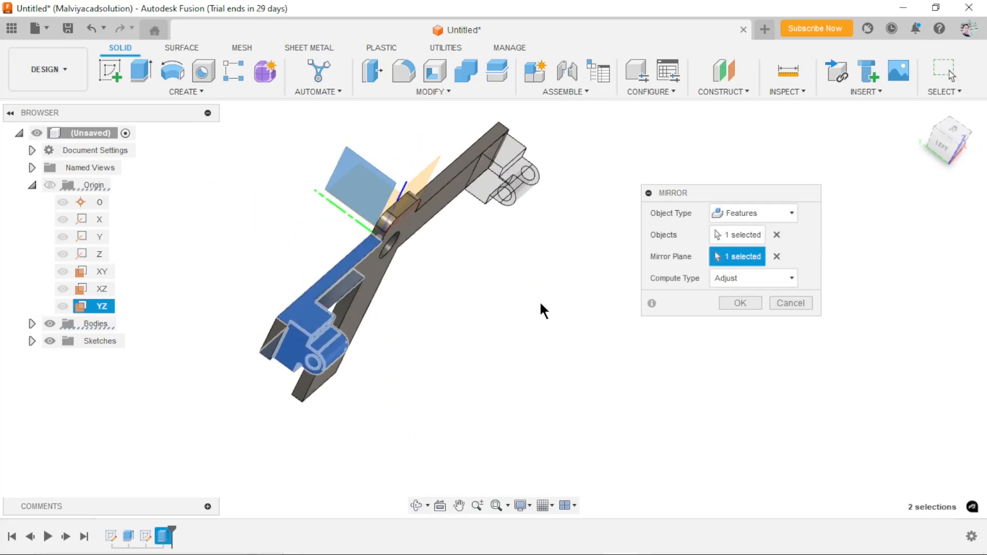
left_click(741, 303)
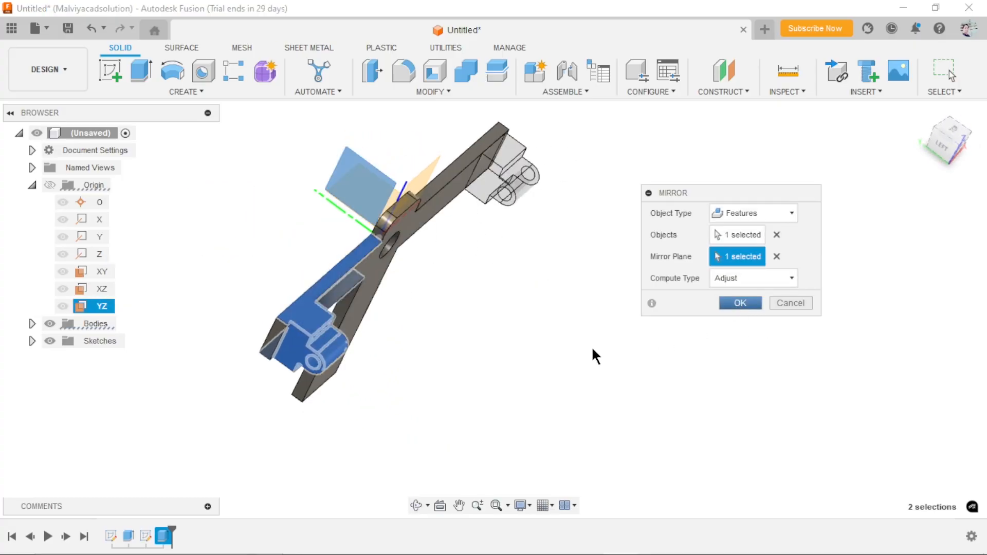
- Open the appearance library for bodies, collapse the Wood category and expand the Metal Flake paints under Paint
middle_click_drag(370, 341, 391, 340, "shift")
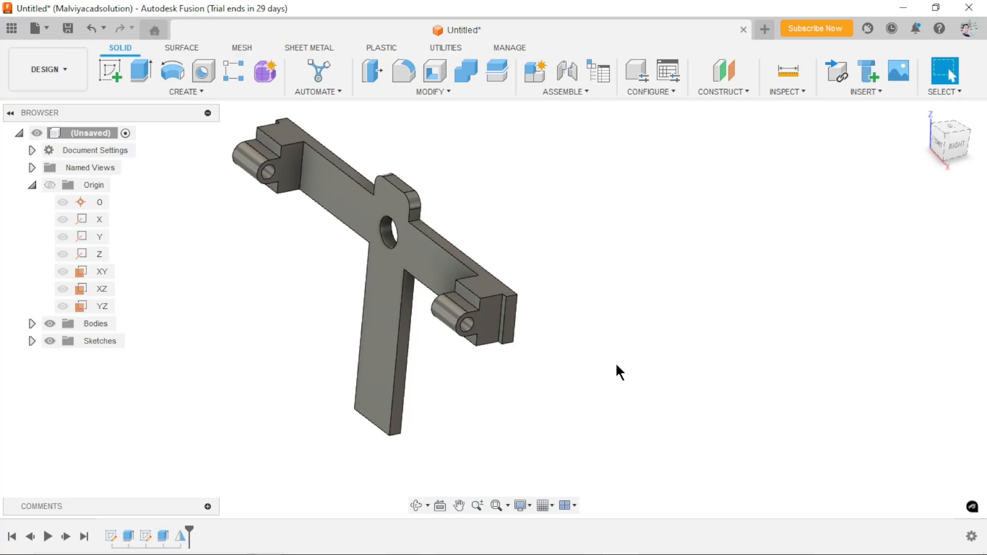
scroll(615, 338, "down", 3)
scroll(512, 346, "up", 3)
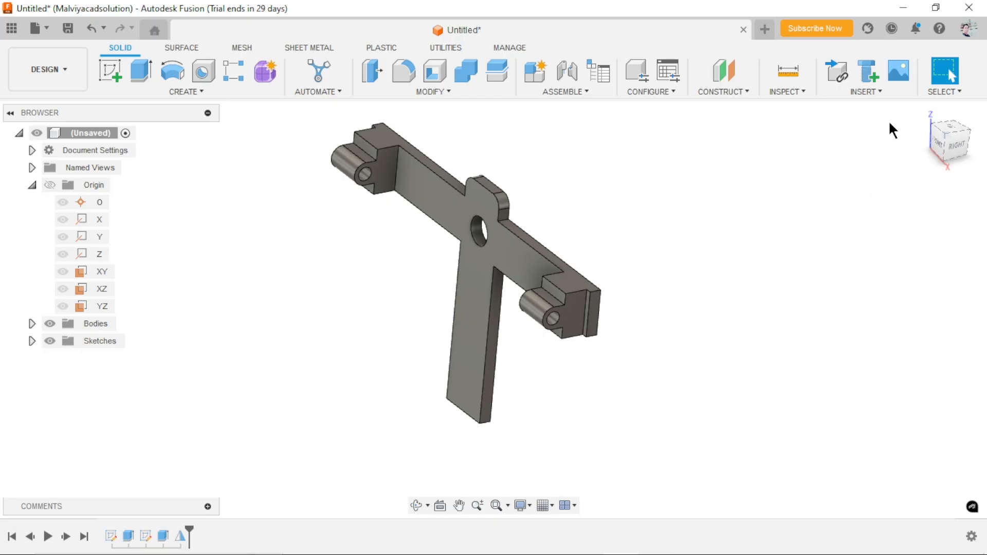
key("a")
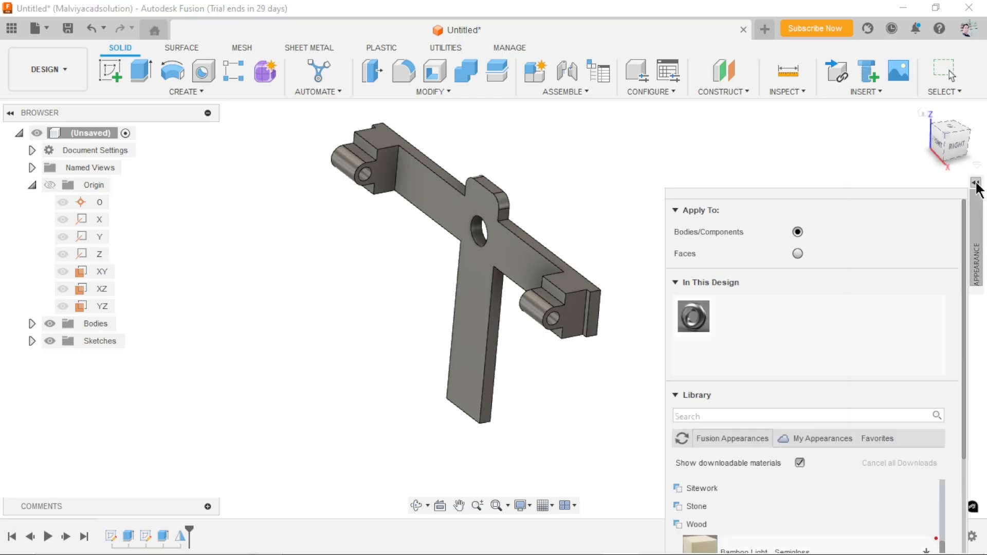
scroll(756, 363, "down", 5)
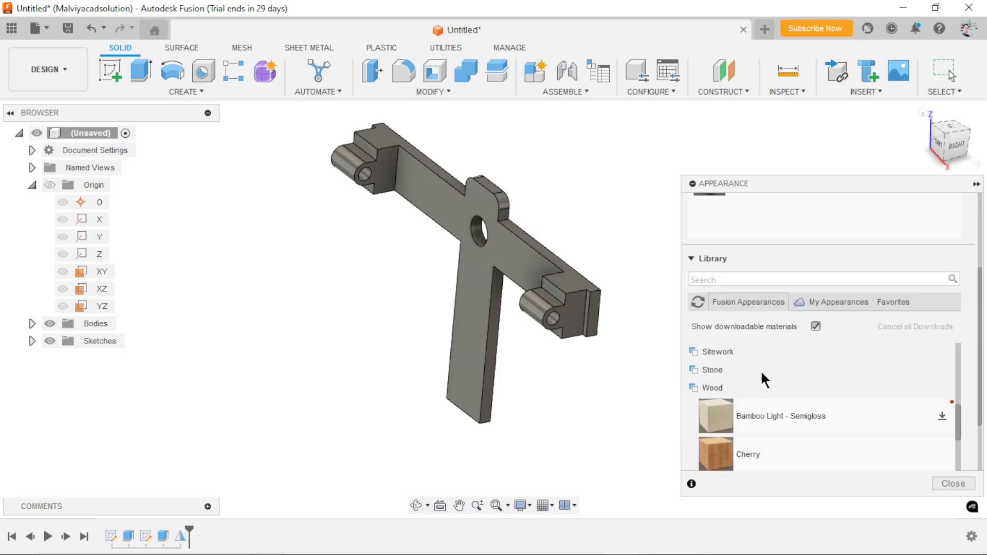
scroll(783, 361, "up", 3)
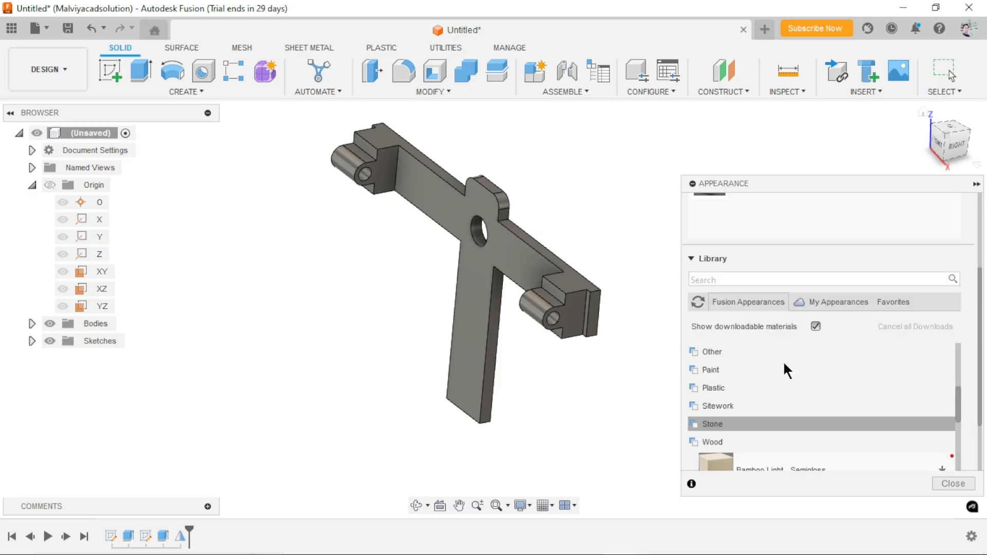
left_click(694, 443)
scroll(783, 400, "down", 3)
scroll(774, 401, "up", 2)
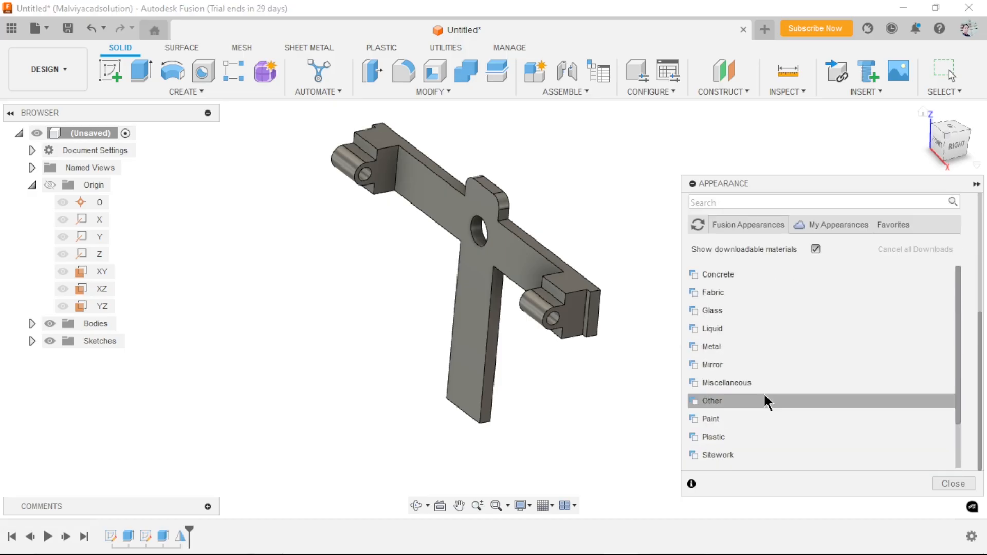
scroll(748, 388, "down", 2)
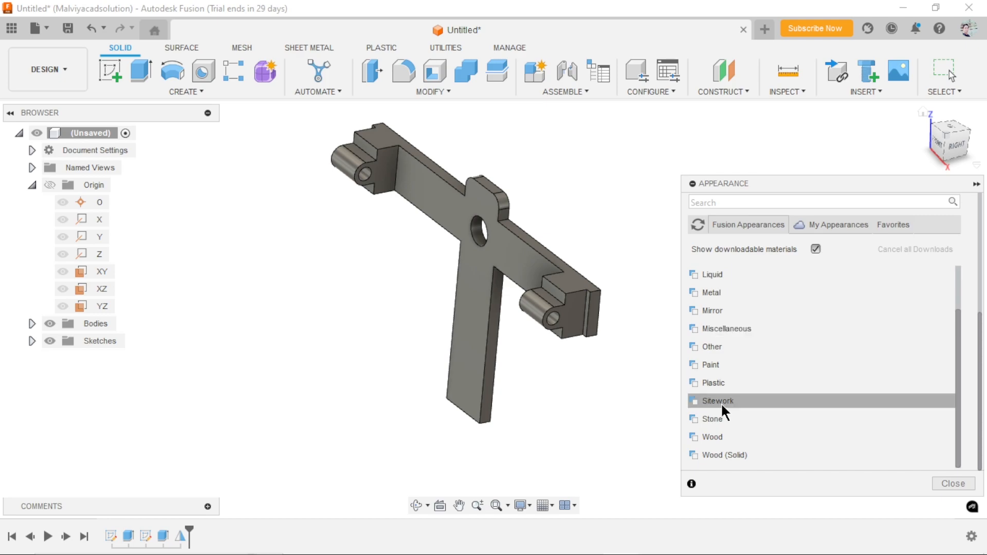
left_click(695, 365)
left_click(736, 406)
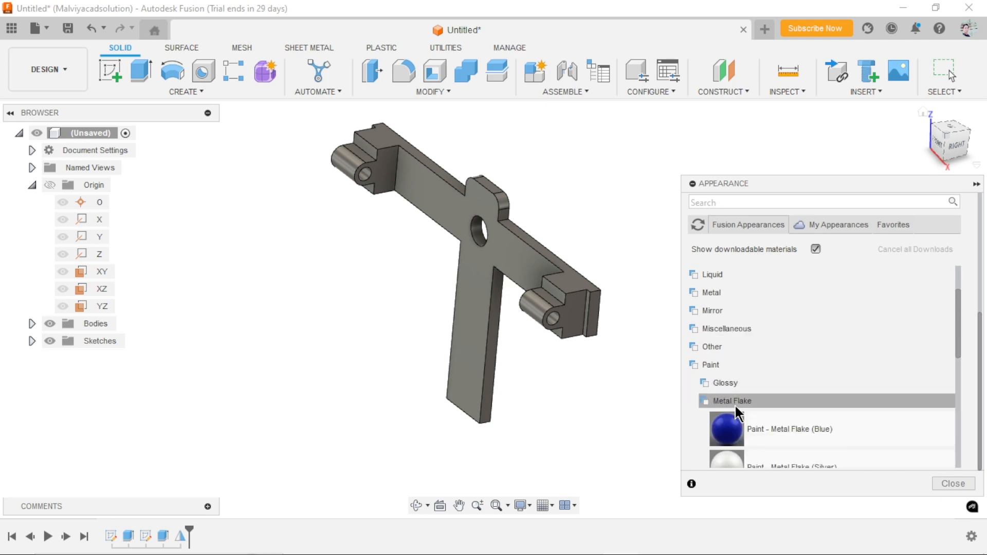
- Apply the Paint - Metal Flake (Yellow) appearance to the cross-shaped body and return the model to the home view
left_click_drag(963, 353, 961, 375)
left_click_drag(738, 456, 496, 249)
scroll(346, 396, "down", 3)
scroll(403, 344, "up", 3)
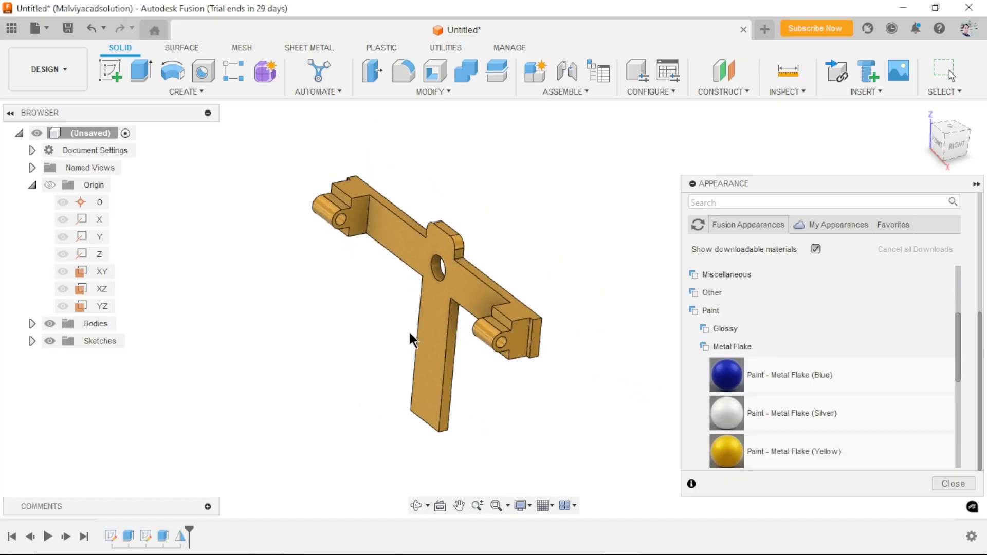
left_click(976, 184)
left_click(917, 120)
- Save the part as Holder in the Strock mechanism folder of New Project
scroll(756, 345, "down", 2)
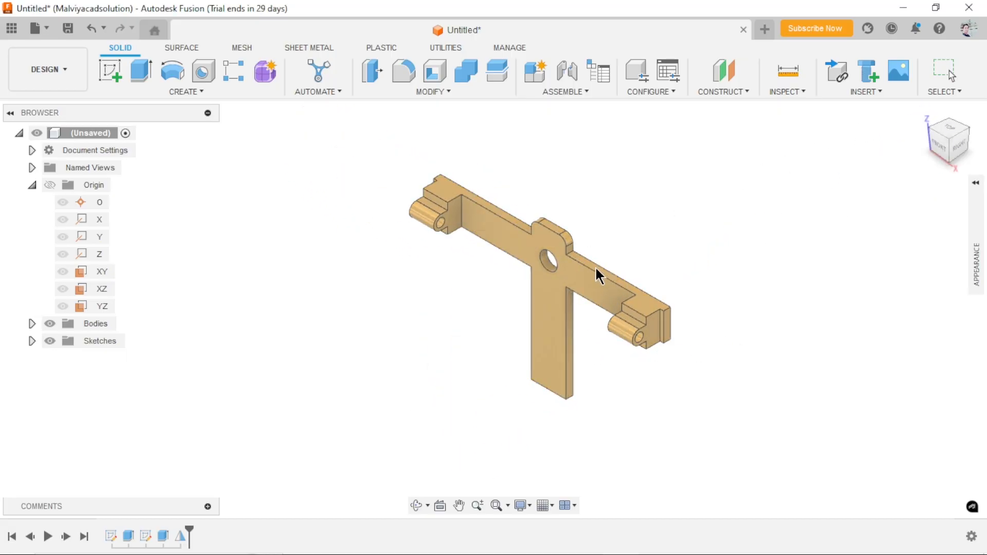
scroll(599, 281, "up", 3)
scroll(756, 329, "down", 2)
scroll(759, 329, "up", 2)
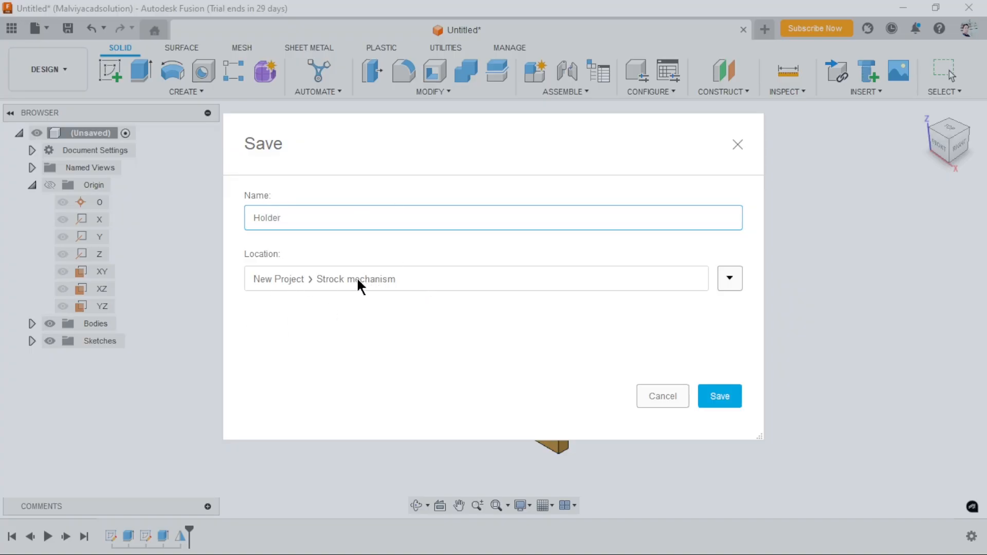
left_click(721, 400)
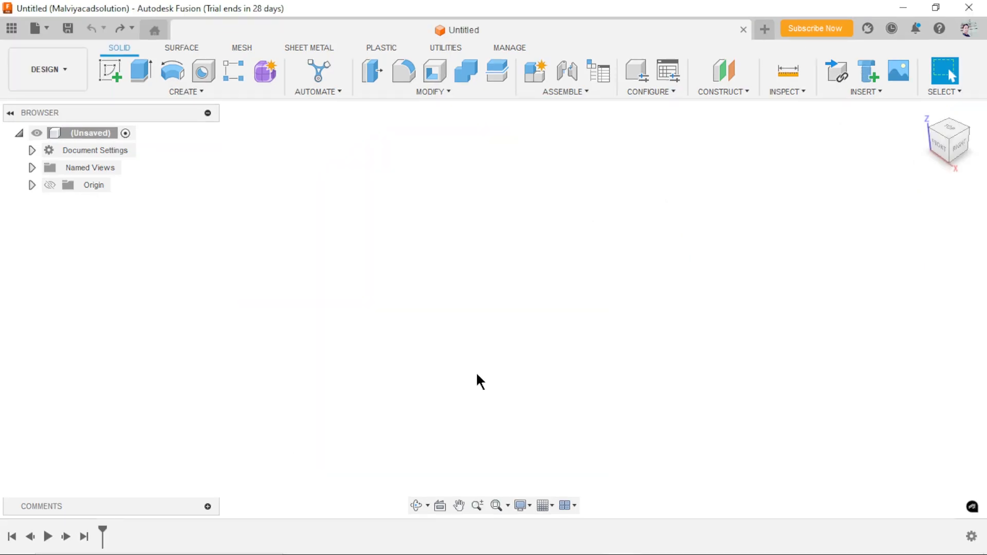
- In the new design, sketch a 155 mm diameter circle centred on the origin on the front (XZ) plane
left_click(107, 75)
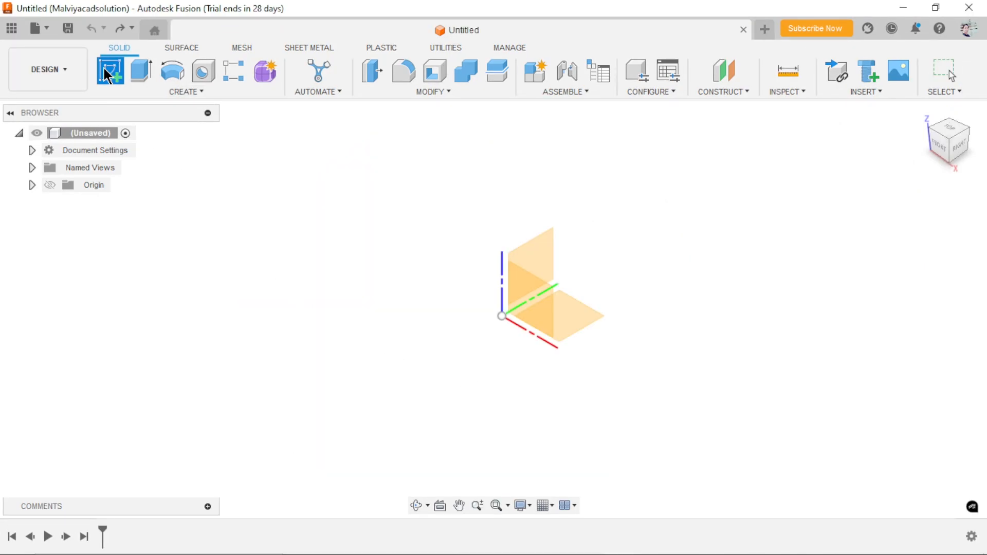
left_click(531, 294)
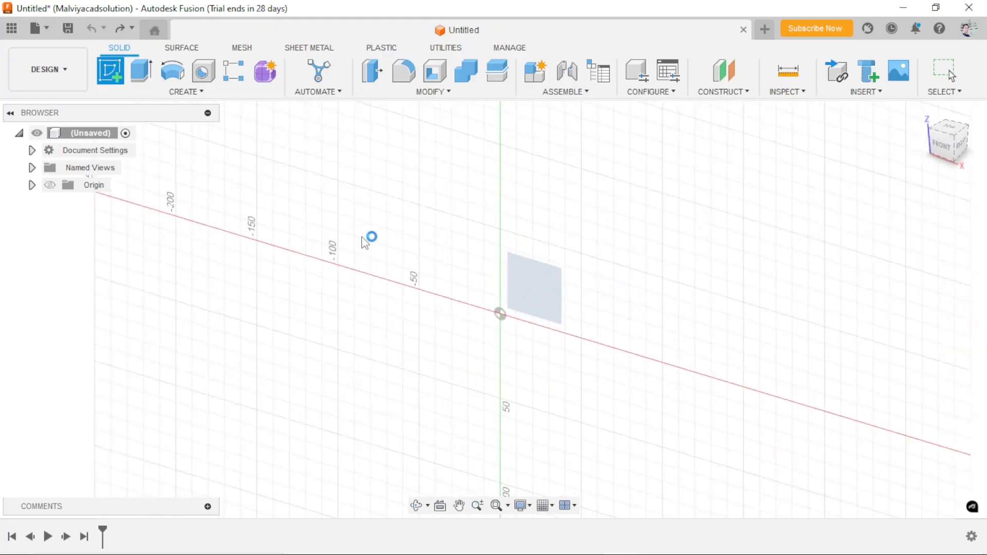
left_click(172, 76)
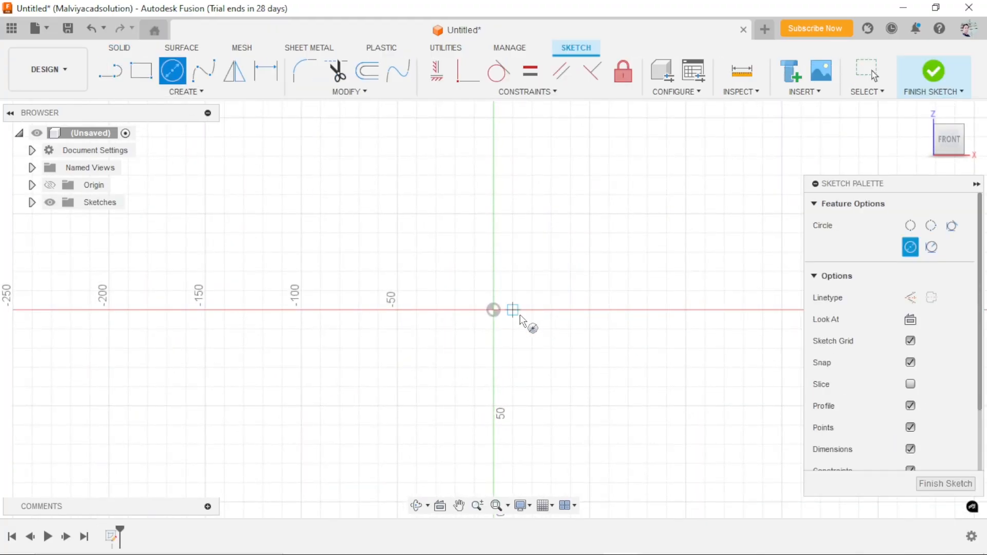
left_click(493, 310)
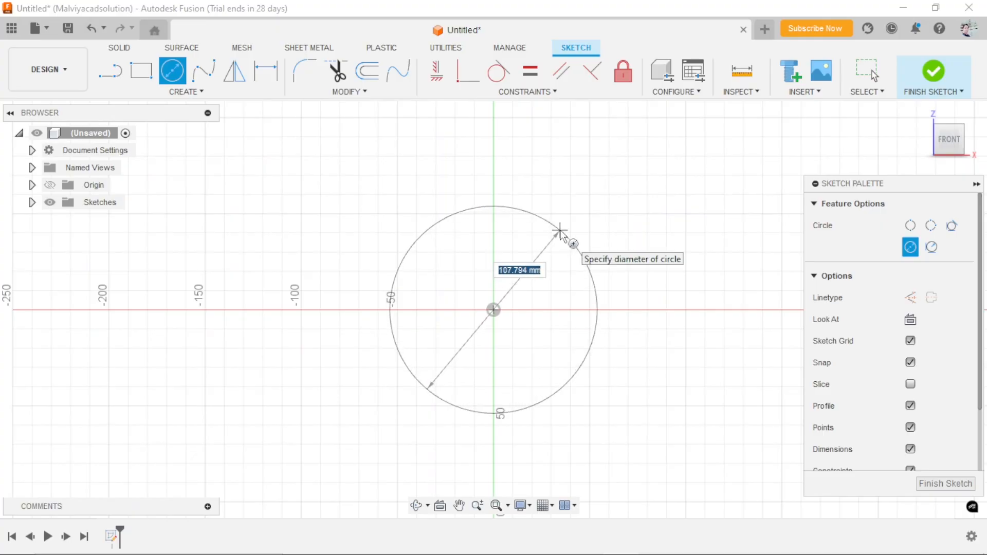
type("155")
key("Return")
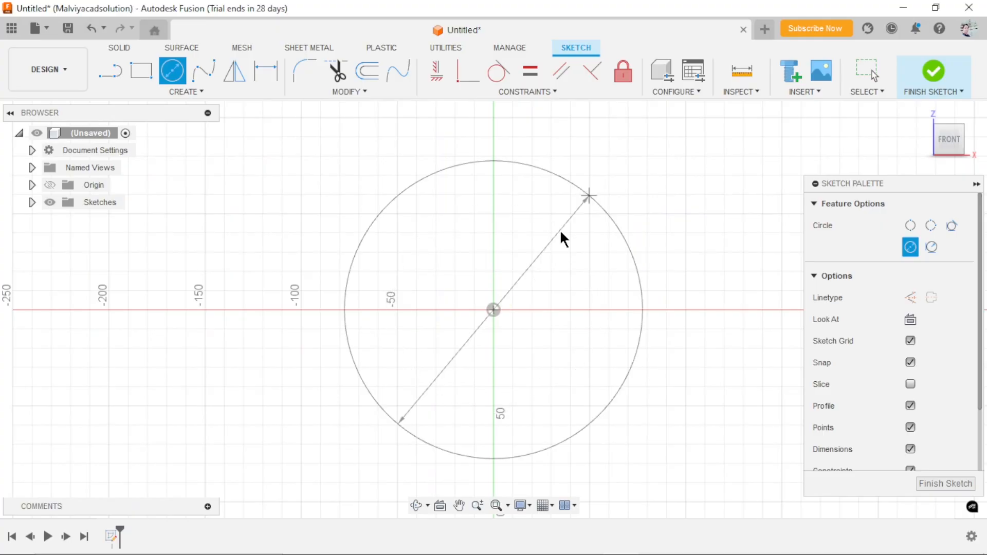
key("Escape")
- Extrude the 155 mm circle by 10 mm as a new body to form the disc
left_click(119, 47)
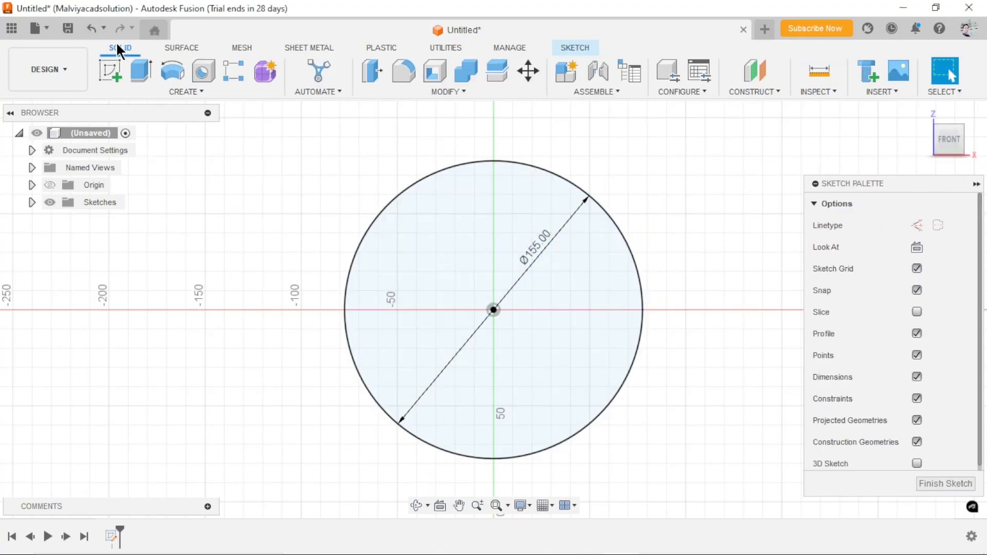
left_click(141, 71)
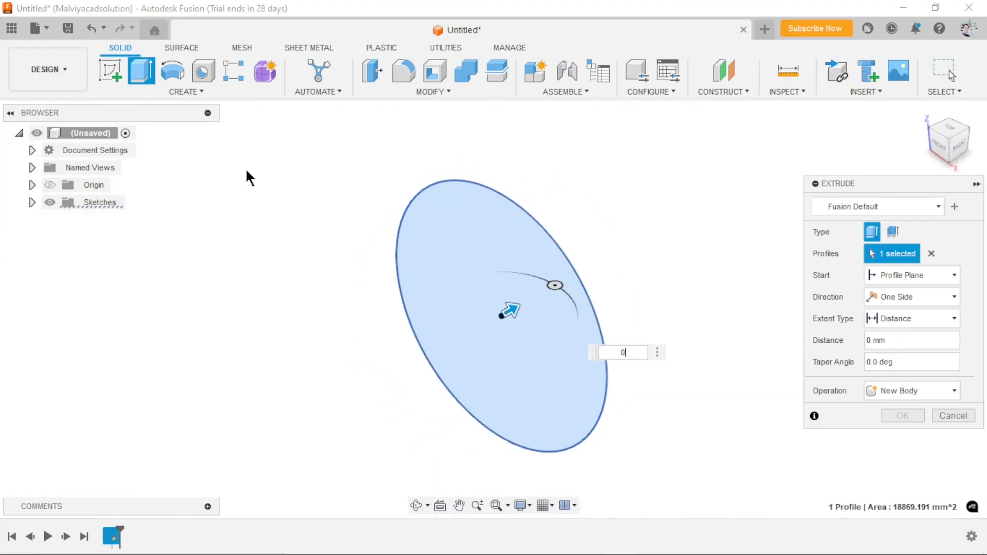
type("10")
key("Return")
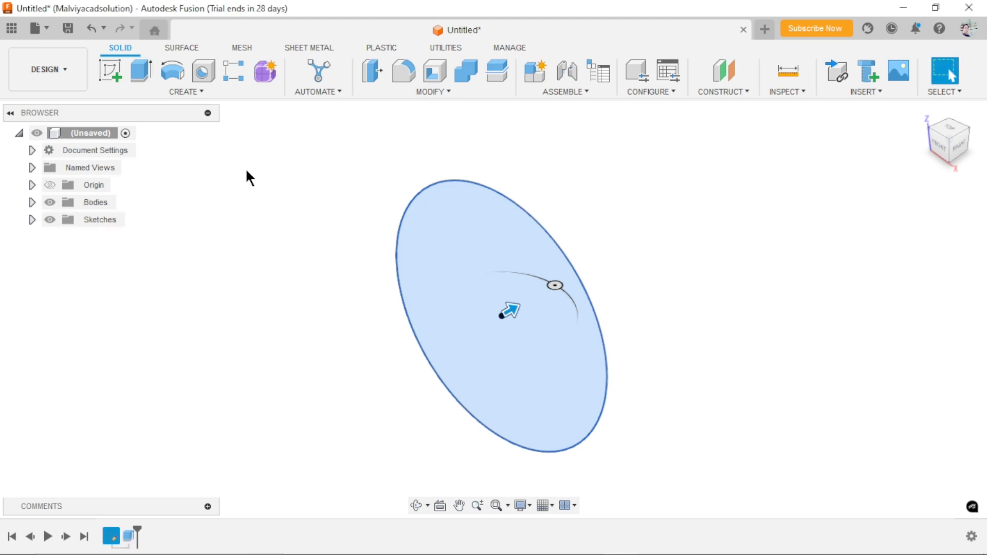
- Start a sketch on the disc's back face and draw a 25 mm diameter circle at its centre
middle_click_drag(722, 379, 628, 410, "shift")
left_click(535, 359)
left_click(113, 80)
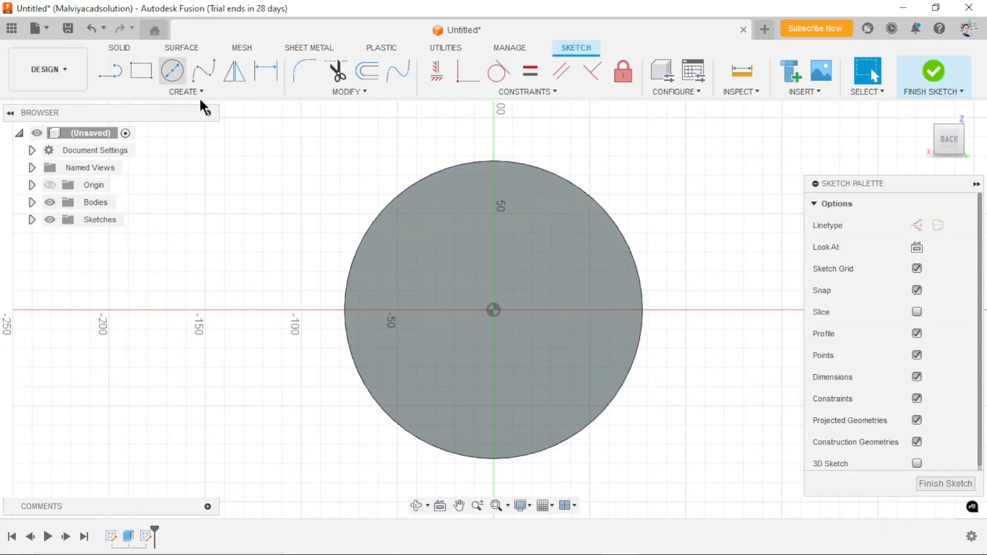
left_click(181, 78)
left_click(493, 310)
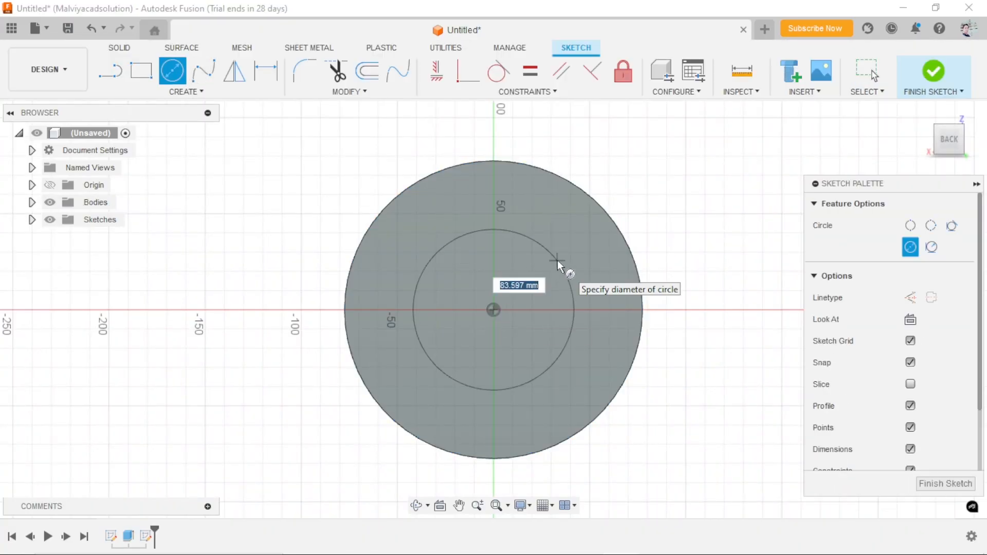
type("25")
key("Return")
key("Escape")
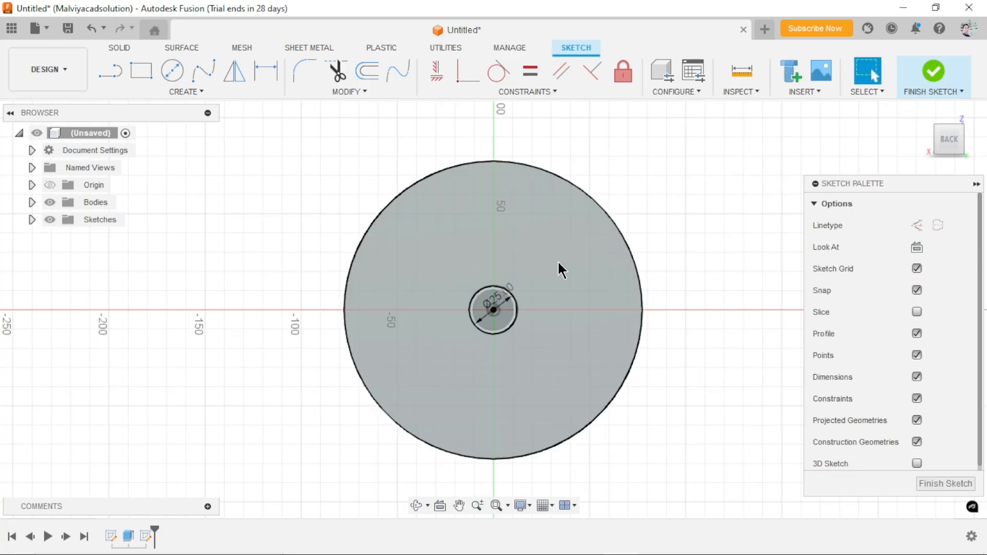
- Extrude the 25 mm circle by 25 mm outward from the disc to form the central shaft
left_click(119, 48)
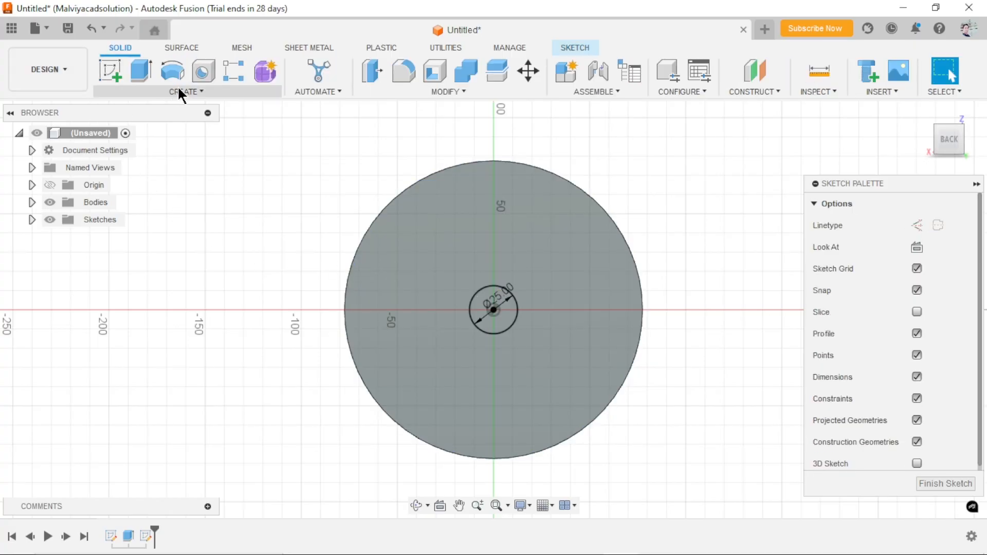
left_click(142, 71)
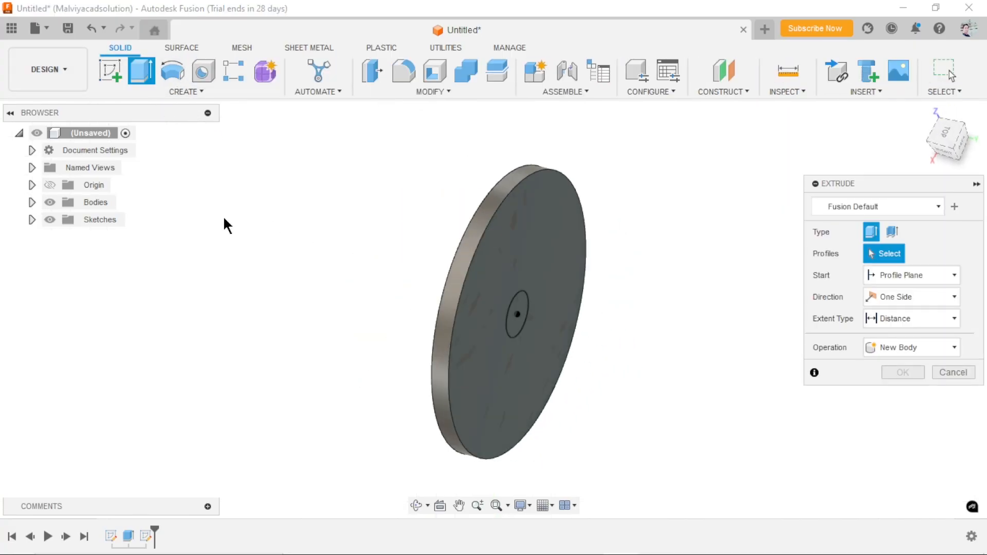
scroll(568, 344, "up", 2)
left_click(502, 293)
type("25")
key("Return")
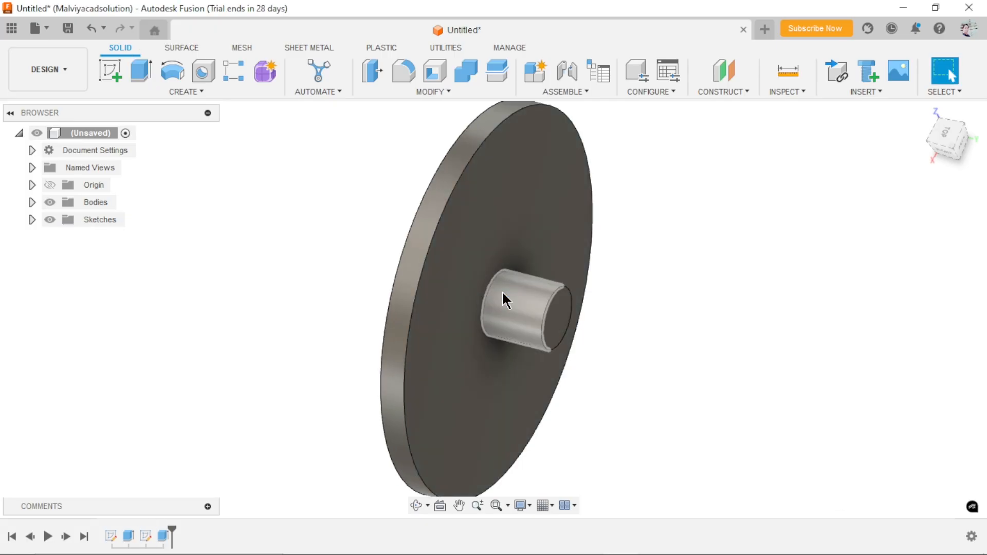
- Start a sketch on the shaft's end face and draw a two-point rectangle about 10 mm wide across its upper edge
left_click(568, 317)
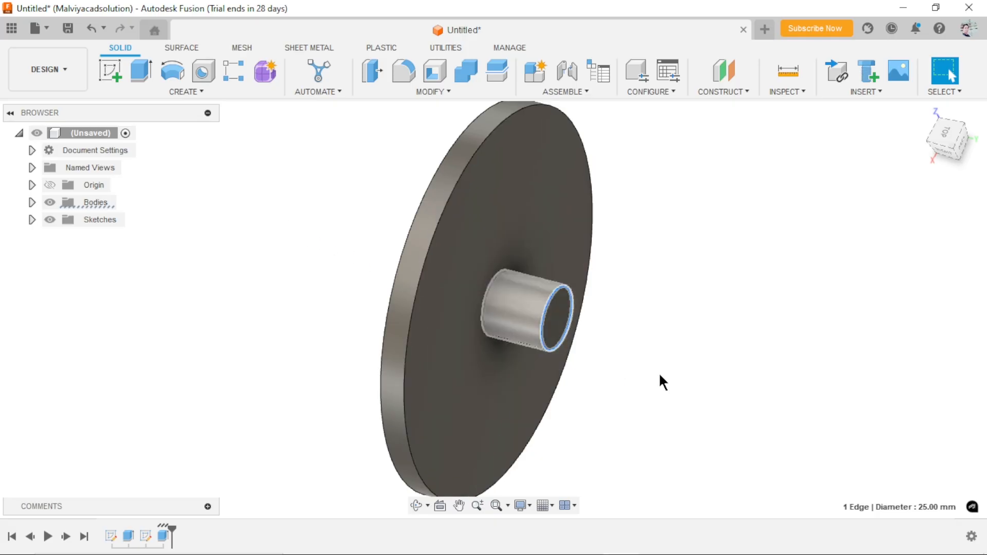
left_click(555, 319)
left_click(110, 70)
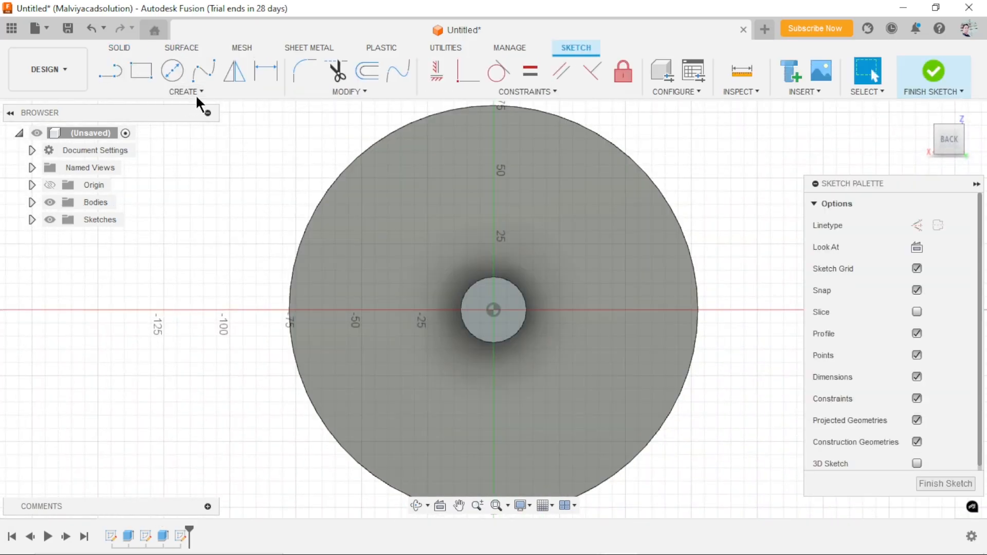
left_click(141, 72)
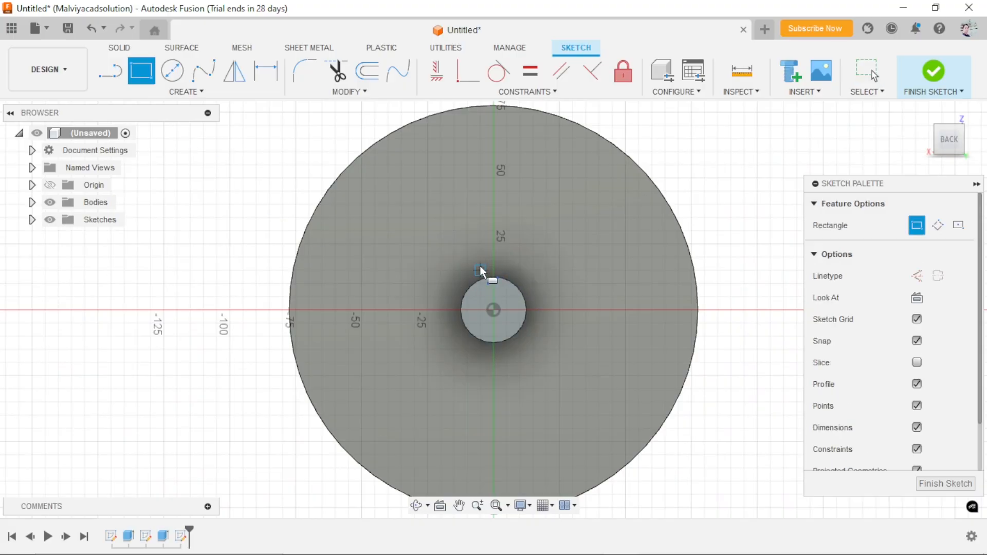
left_click(508, 297)
right_click(559, 300)
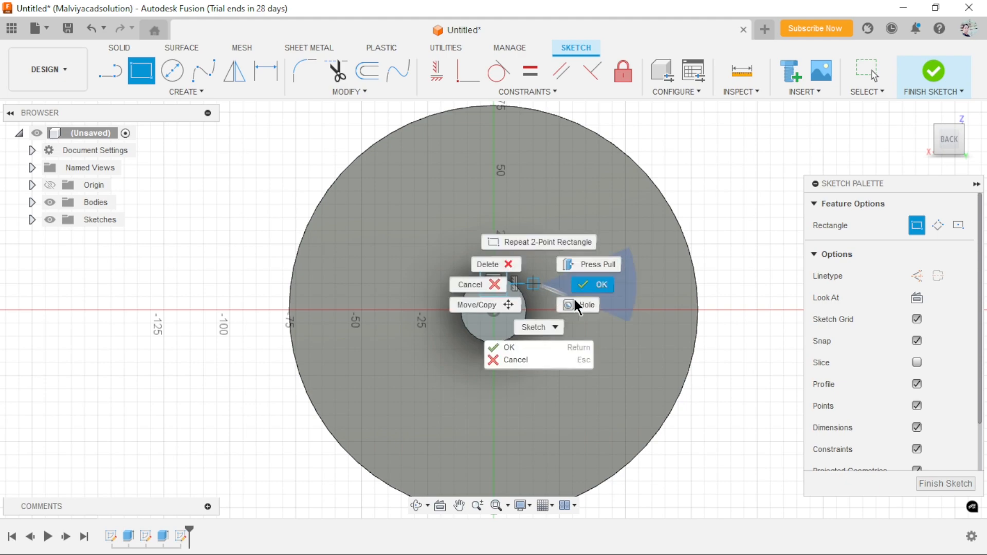
left_click(595, 285)
- Dimension the width of the rectangle on the shaft's end face to 4 mm
scroll(515, 308, "up", 2)
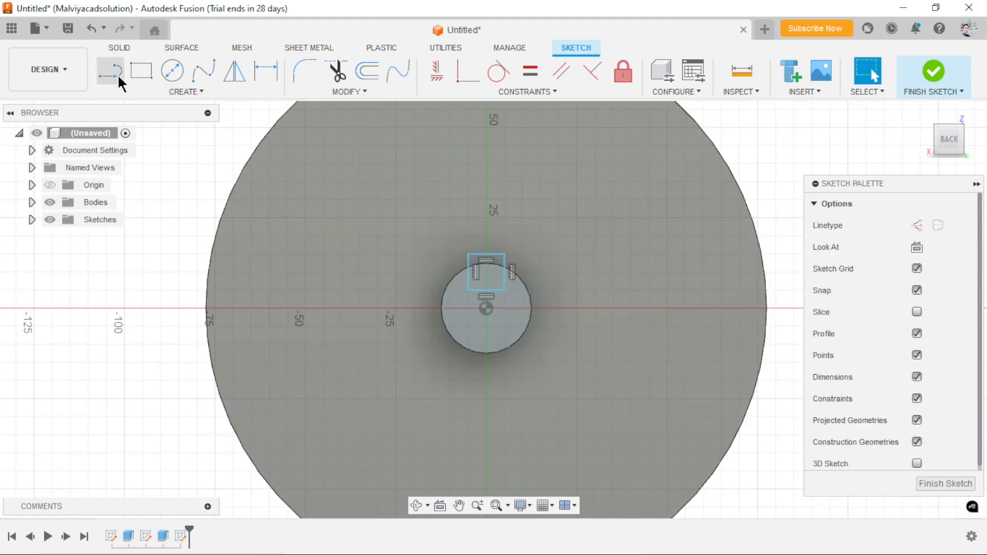
left_click(266, 71)
left_click(479, 255)
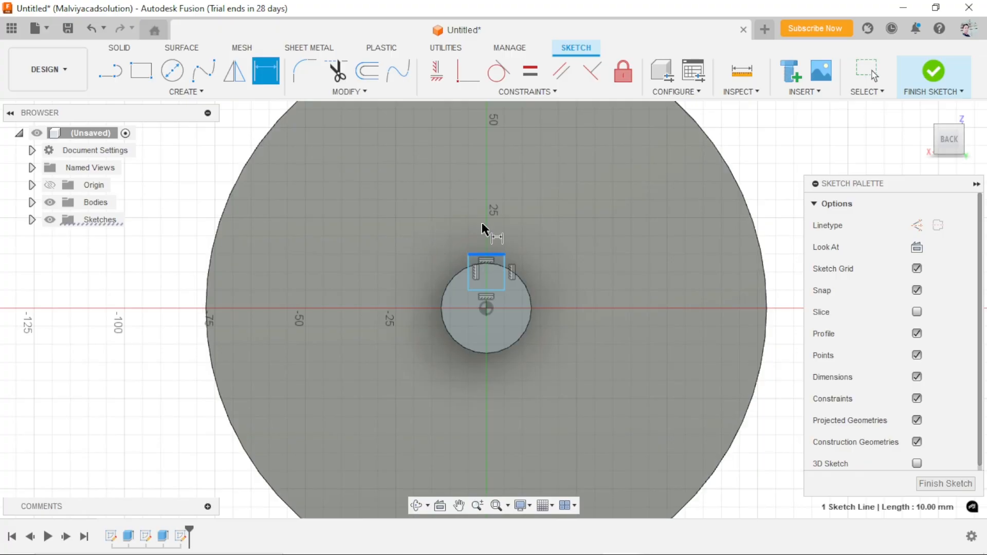
left_click(484, 225)
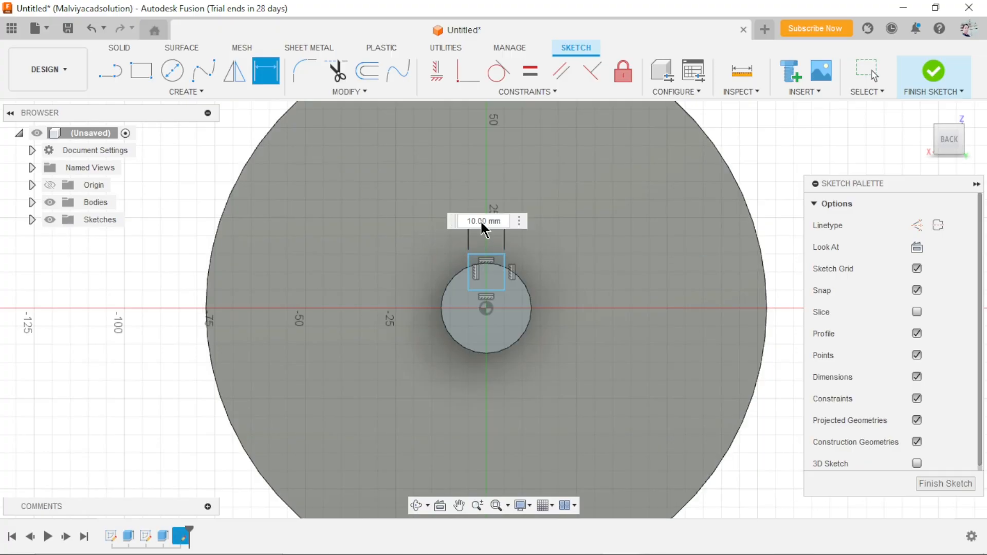
key("Return")
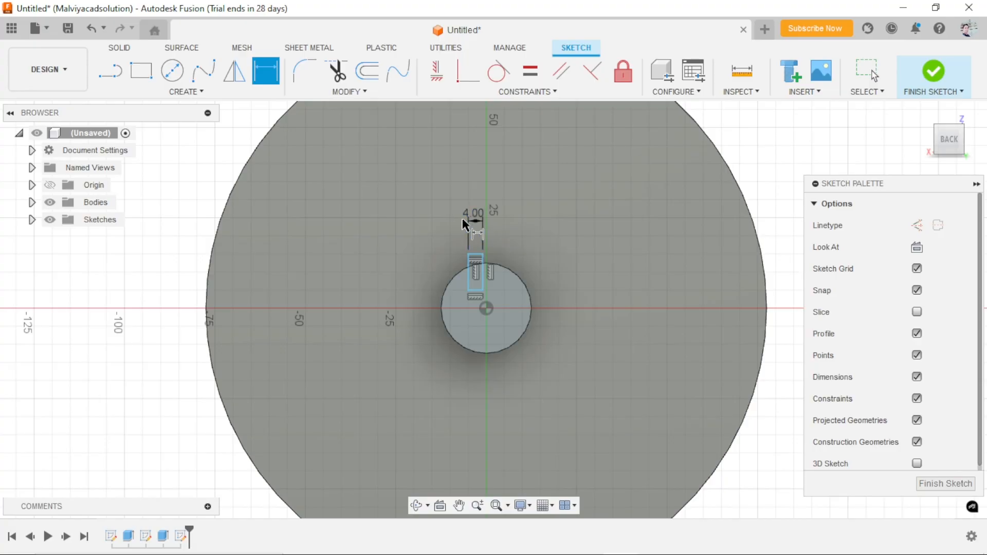
scroll(458, 363, "up", 2)
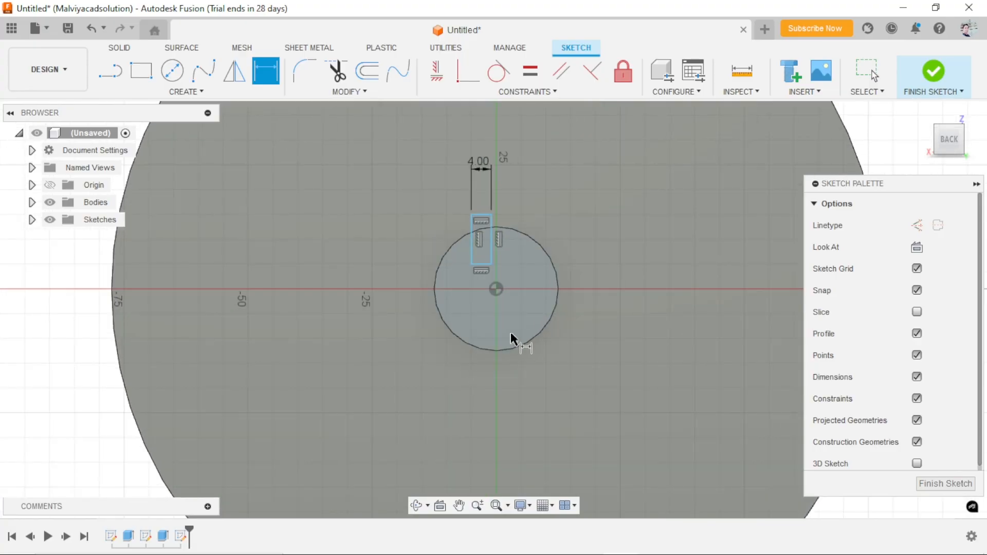
- Dimension the rectangle's lower edge 11 mm from the shaft centre and shorten the rectangle by moving its upper edge down
left_click(497, 291)
left_click(482, 265)
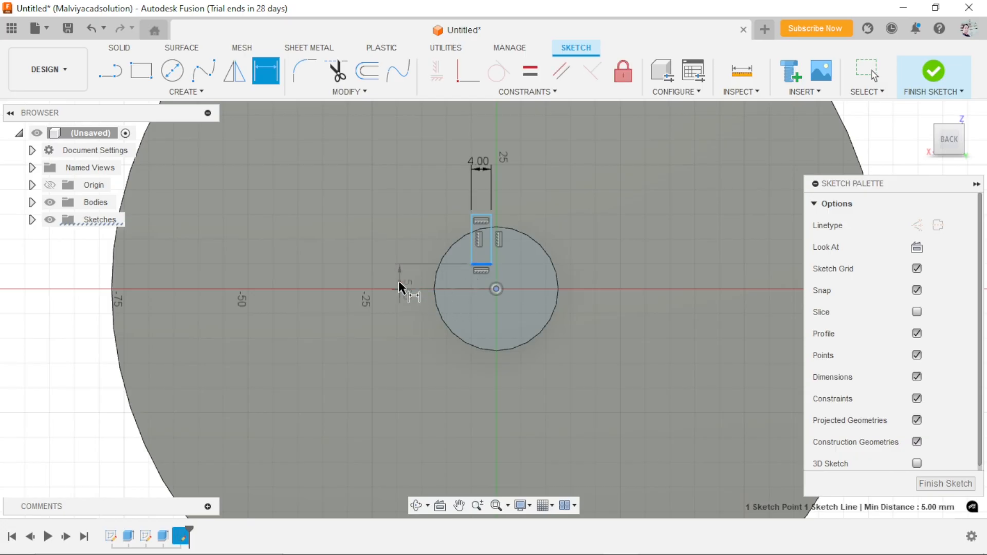
left_click(402, 240)
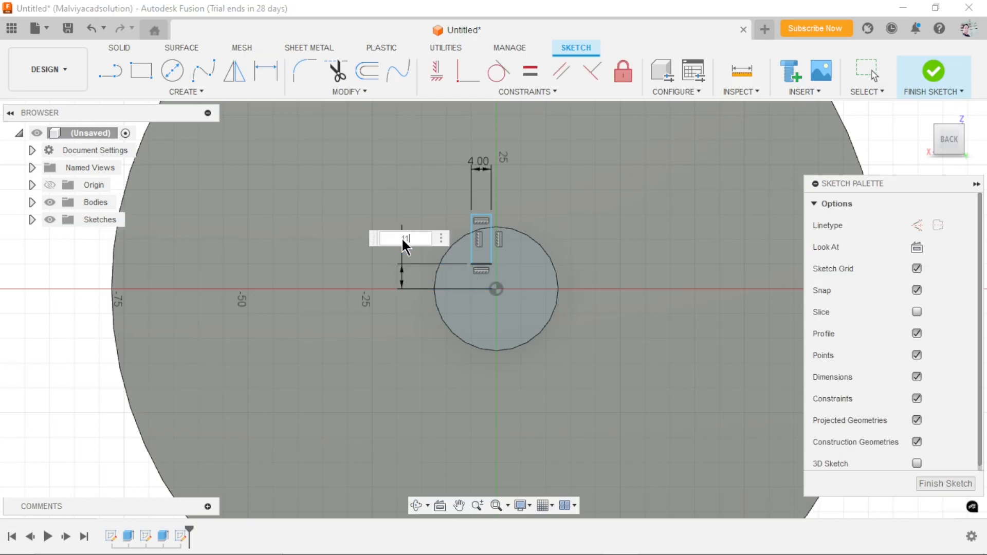
key("Return")
scroll(529, 299, "down", 2)
scroll(530, 317, "up", 1)
key("Escape")
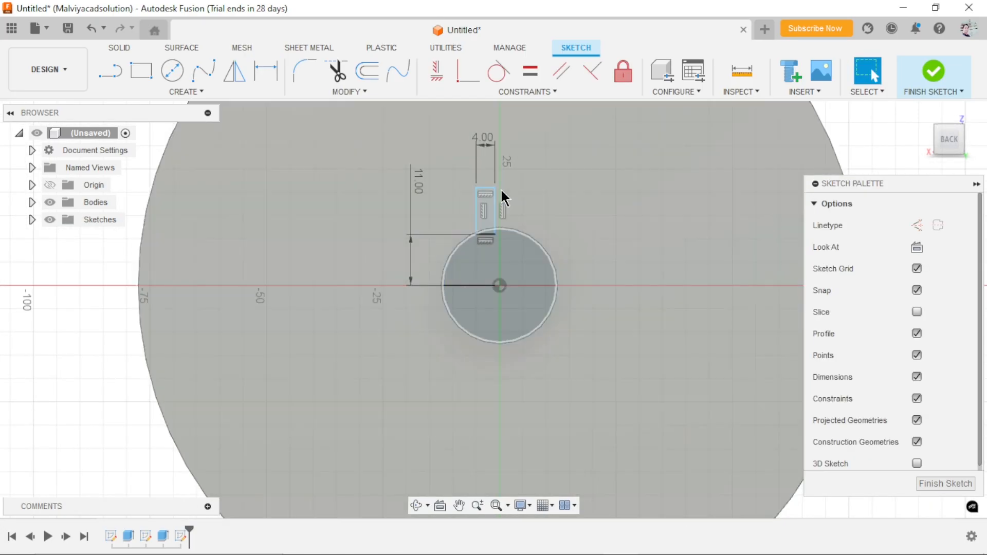
left_click_drag(489, 197, 489, 215)
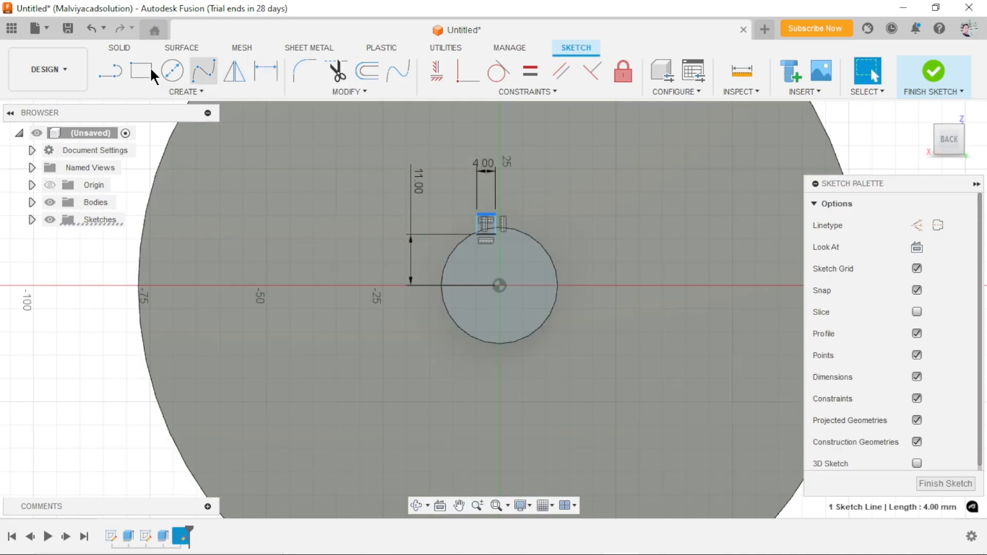
- Draw a construction line from the shaft's centre to the midpoint of the rectangle's lower edge
left_click(110, 72)
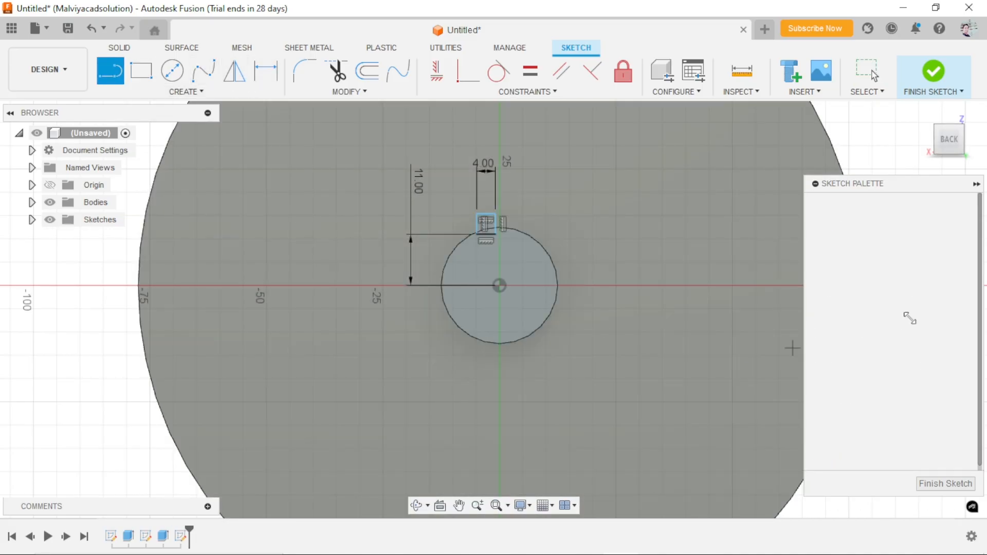
left_click(917, 225)
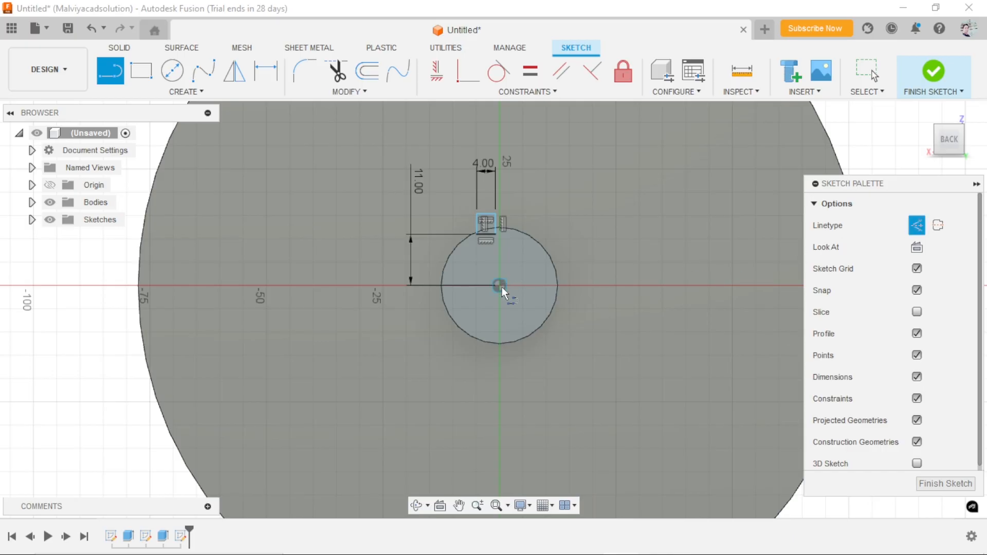
left_click(499, 286)
left_click(487, 237)
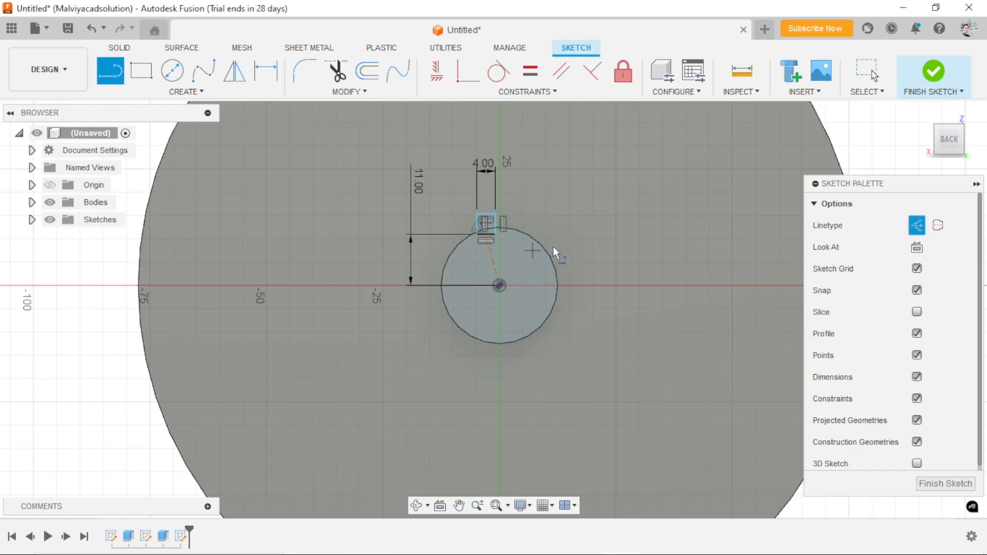
right_click_drag(611, 265, 611, 265)
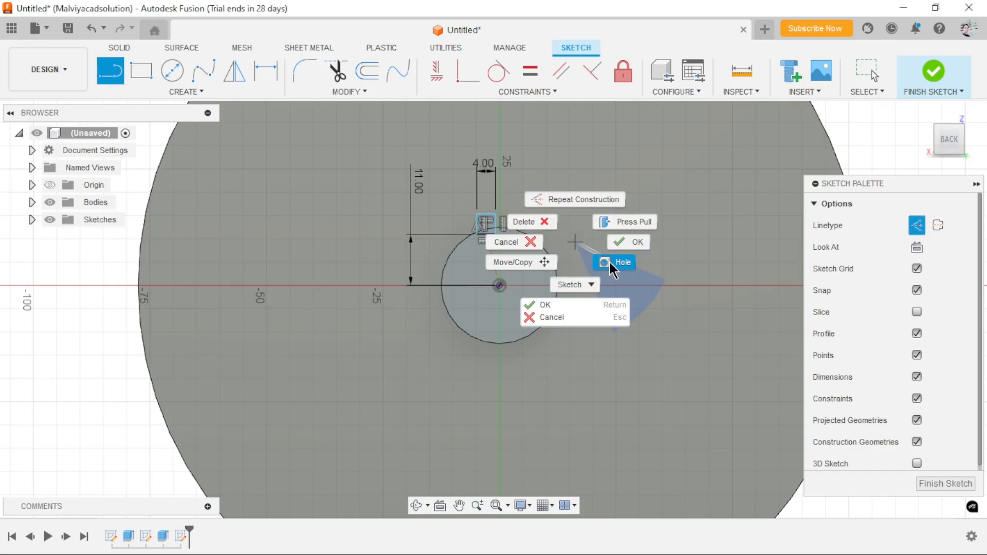
left_click(637, 243)
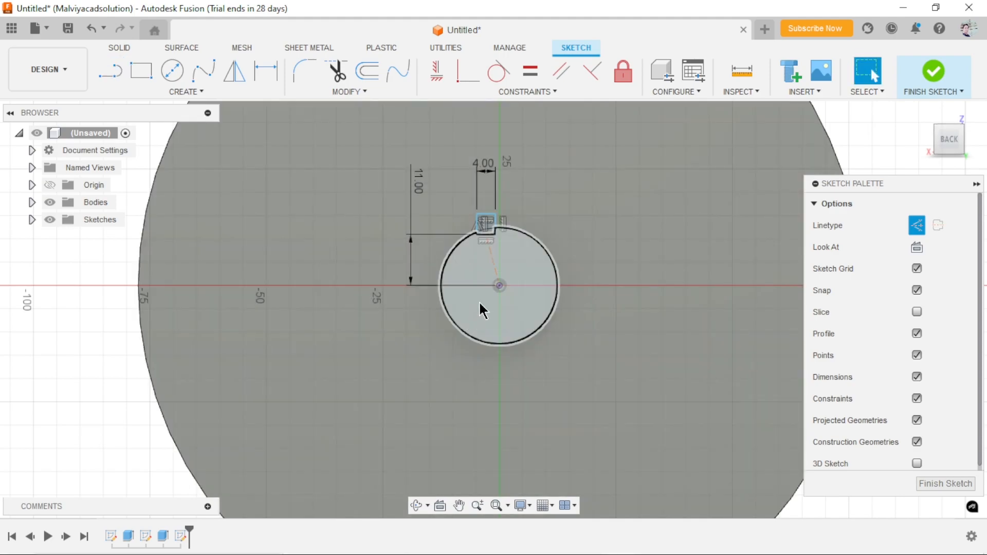
- Constrain the construction line vertical so the rectangle is centred above the shaft's centre
scroll(483, 303, "up", 3)
left_click(509, 246)
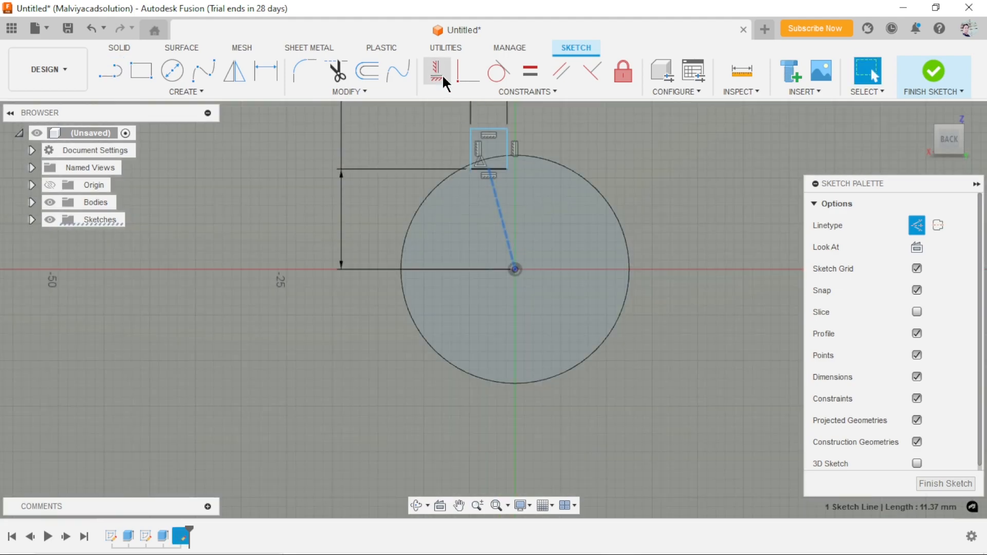
left_click(437, 72)
scroll(405, 316, "down", 3)
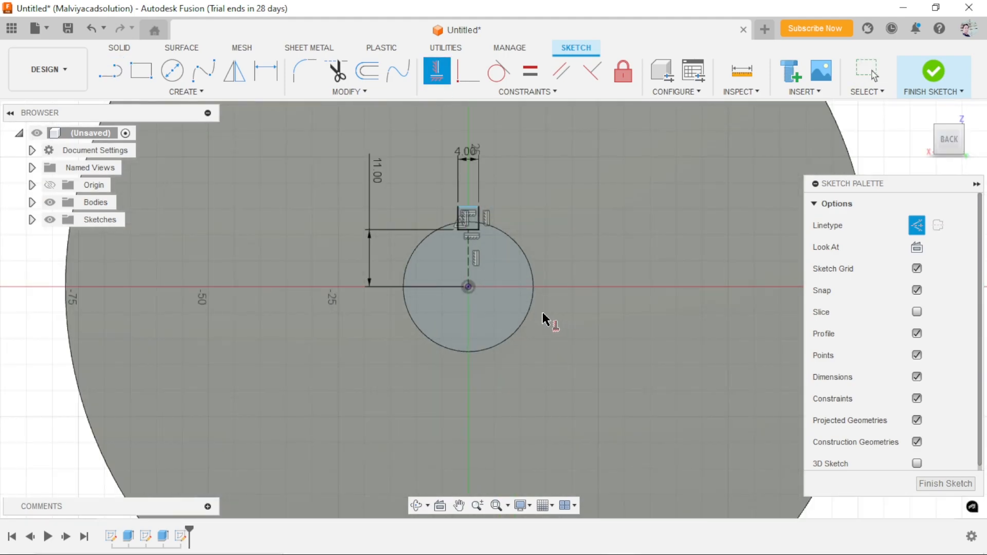
- Extrude both parts of the 4 mm wide rectangle by -20 mm along the shaft as a new body
left_click(120, 47)
left_click(138, 69)
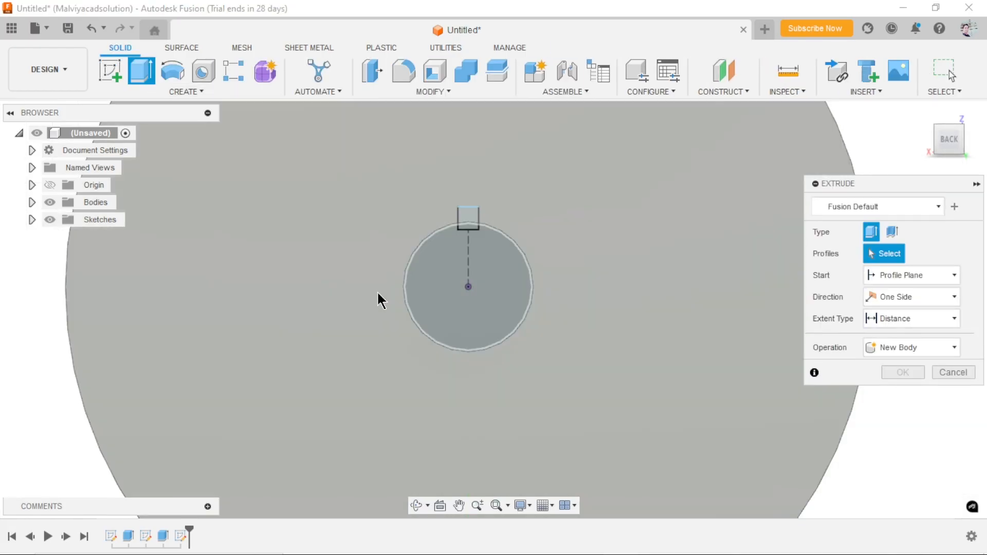
mouse_move(378, 292)
middle_mouse_down("shift")
mouse_move(425, 310)
mouse_move(434, 377)
middle_mouse_up("shift")
scroll(434, 377, "down", 2)
scroll(496, 366, "up", 4)
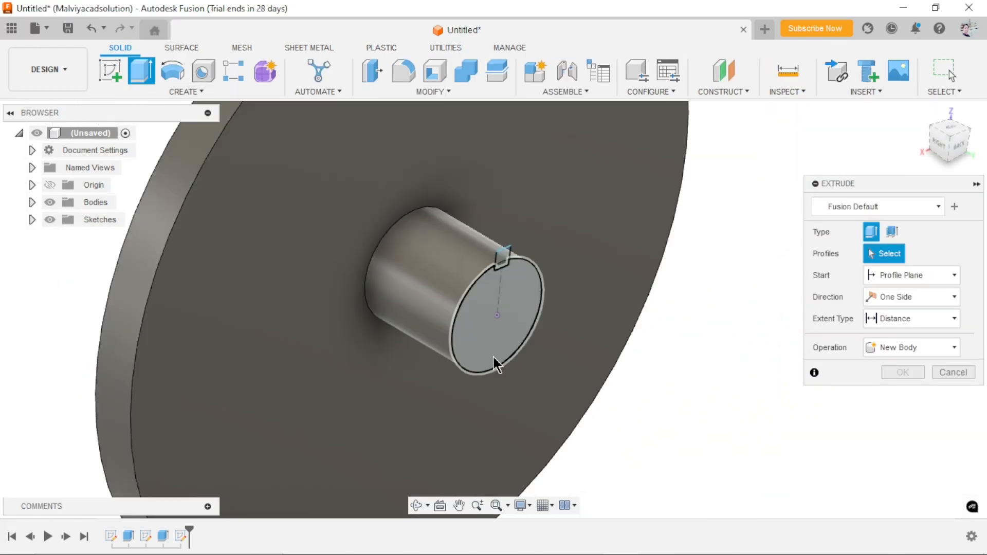
left_click(934, 349)
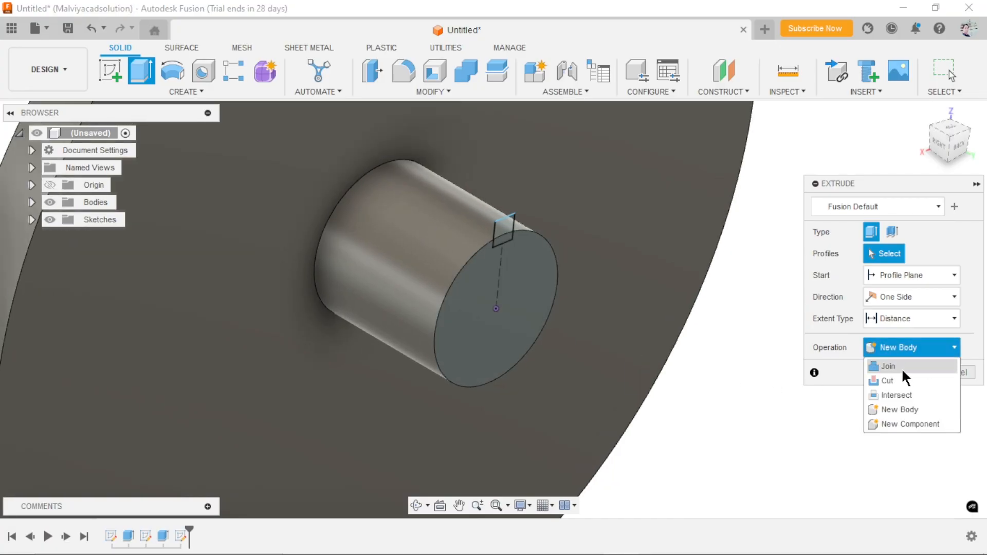
left_click(902, 377)
left_click(503, 230)
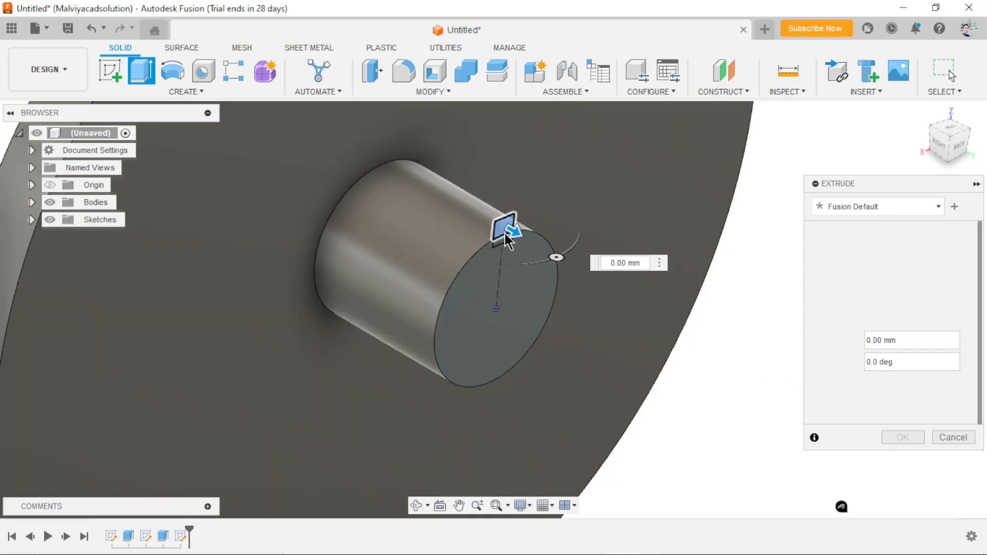
scroll(494, 246, "up", 3)
left_click(452, 291)
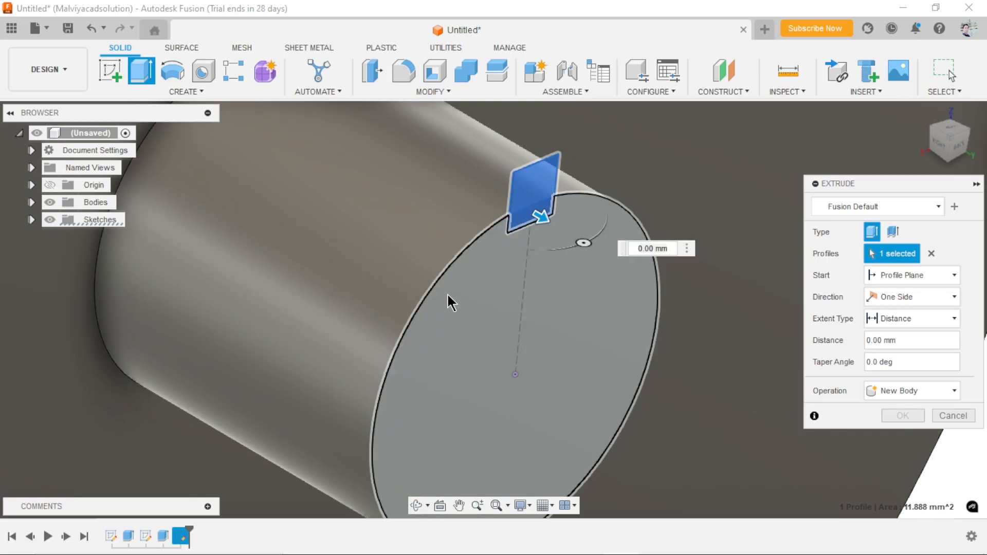
scroll(463, 288, "down", 3)
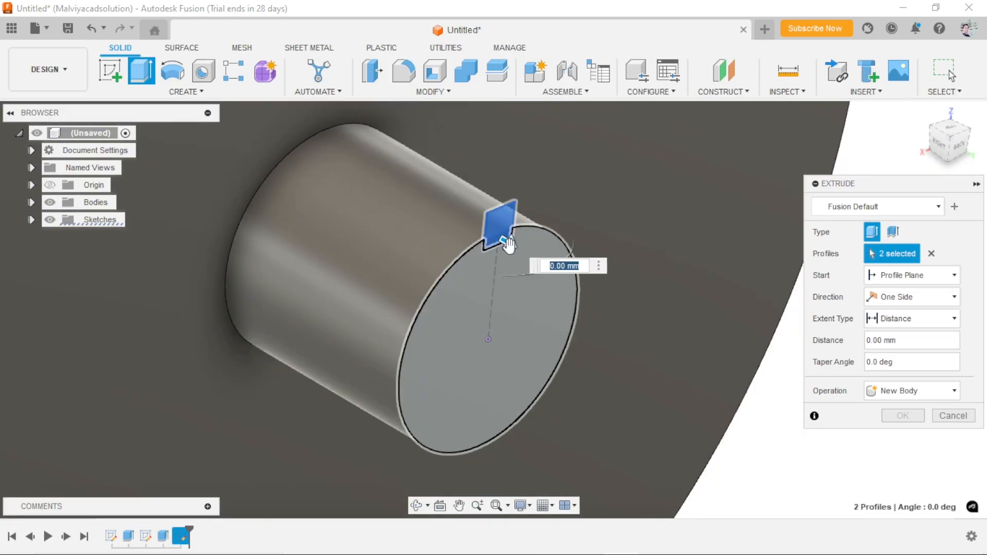
left_click_drag(506, 242, 446, 208)
left_click(871, 339)
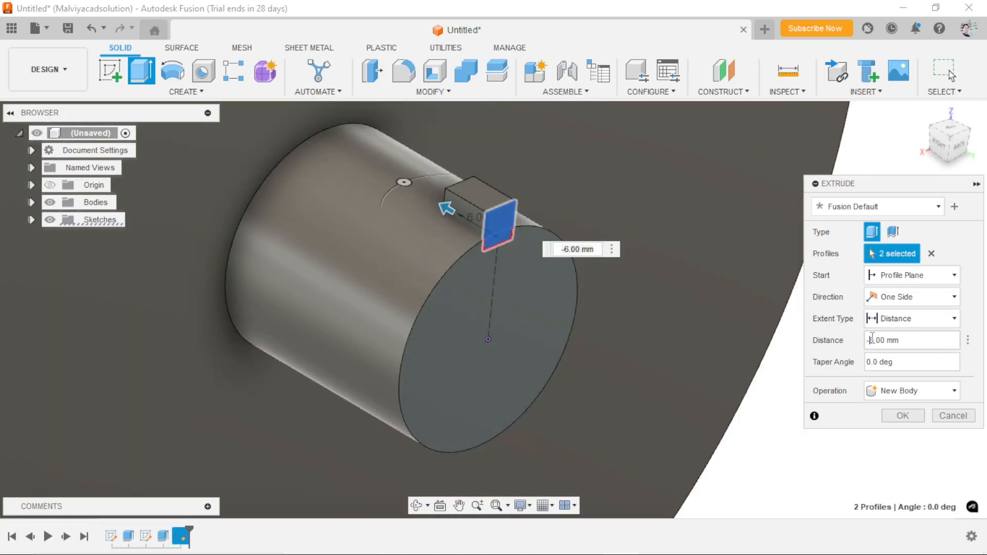
key("Delete")
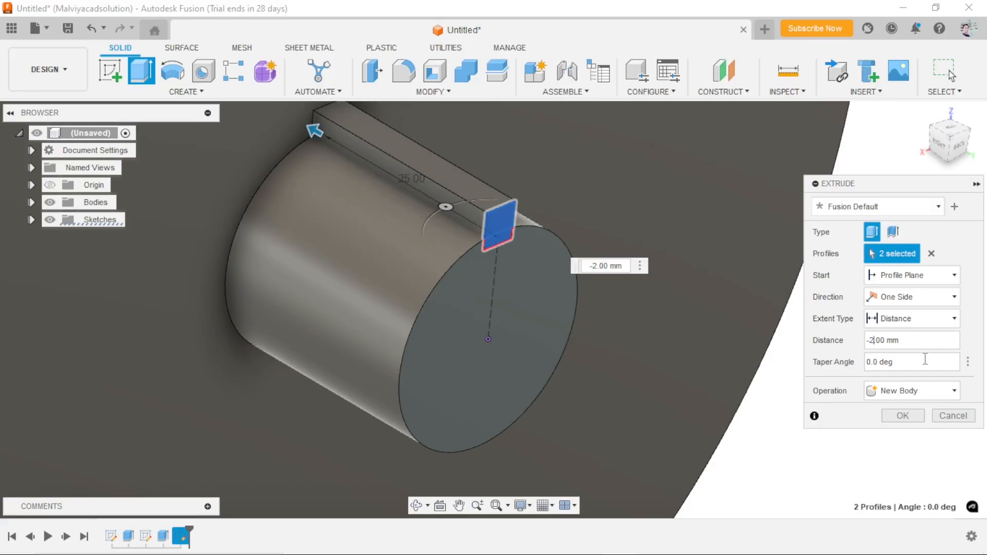
key("Return")
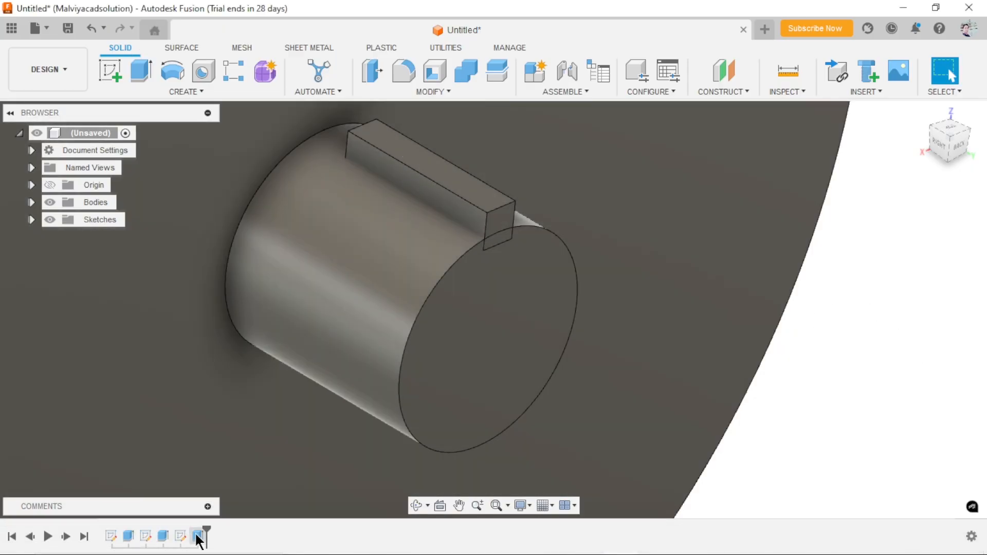
- Edit the rectangle's extrusion and change its operation to Cut to form the key slot in the shaft
right_click(197, 537)
left_click(235, 375)
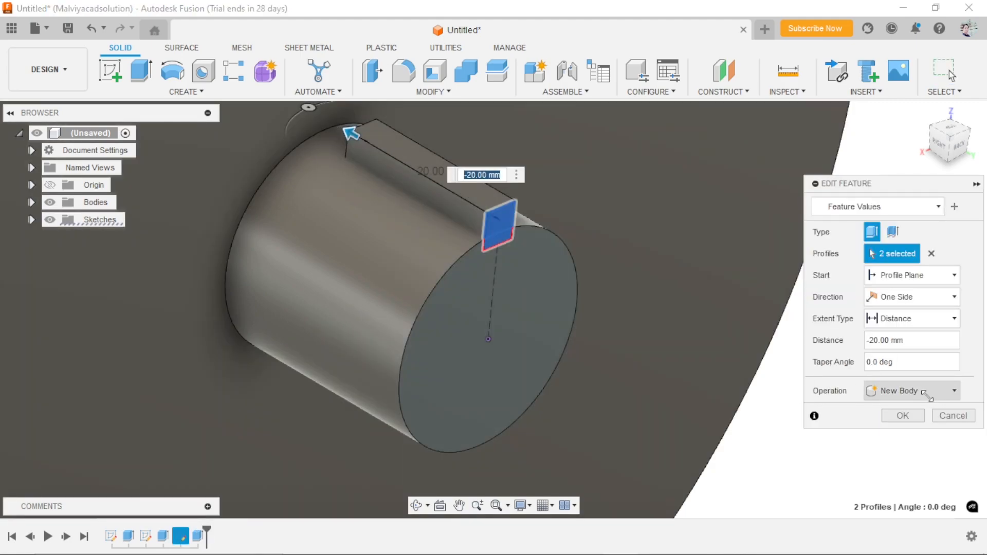
left_click(919, 392)
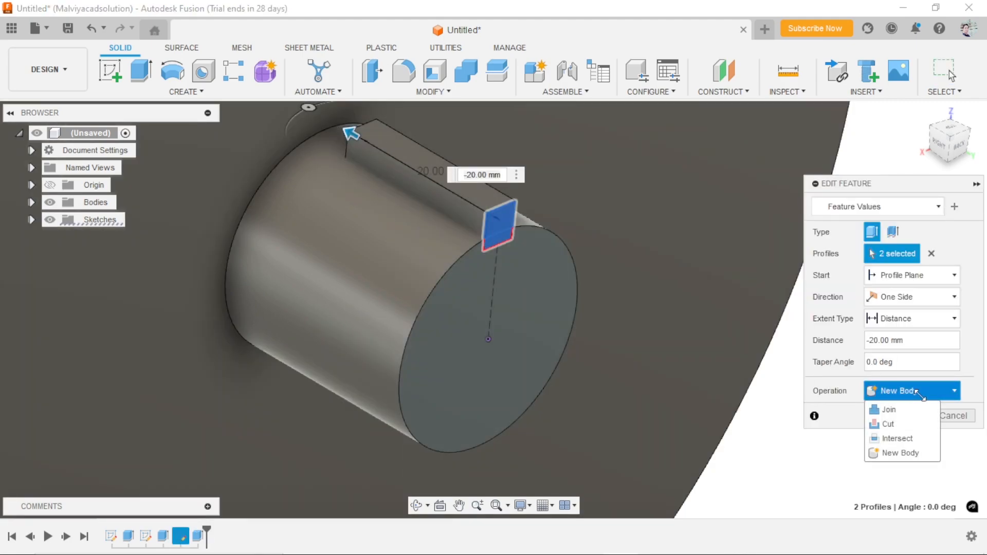
left_click(891, 422)
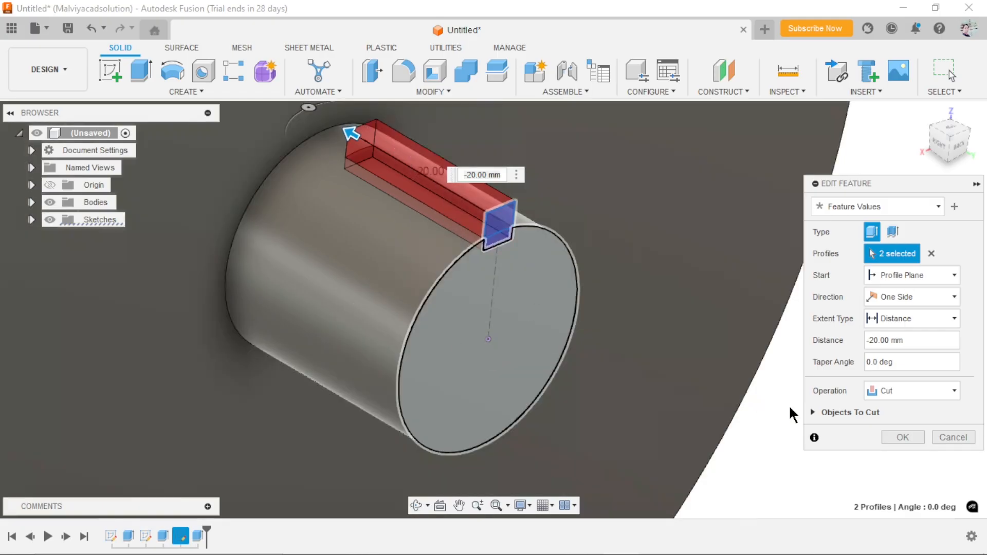
left_click(903, 437)
scroll(639, 406, "down", 6)
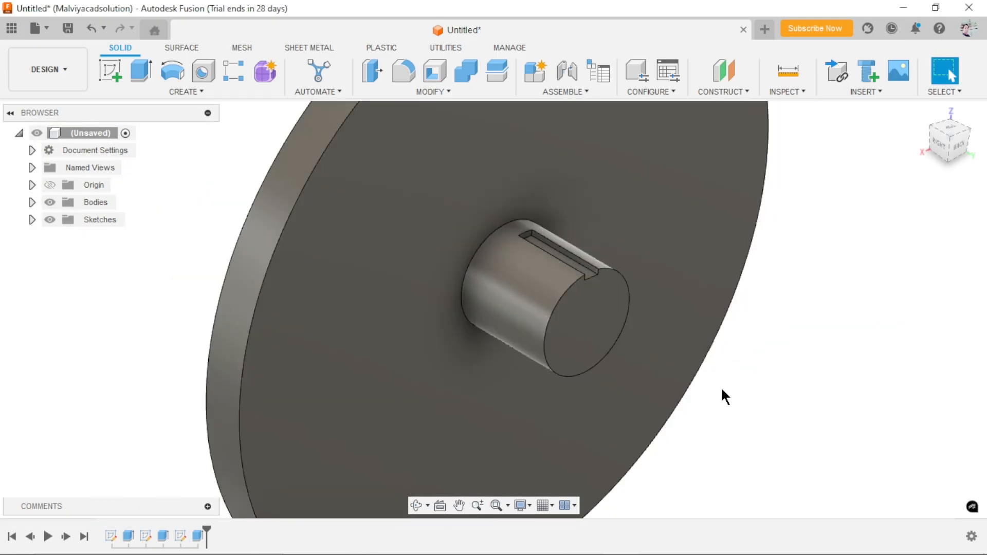
- Start a sketch on the disc's front face and draw a 70 mm diameter construction circle at its centre
scroll(697, 412, "up", 3)
middle_click_drag(586, 379, 690, 399, "shift")
left_click(664, 412)
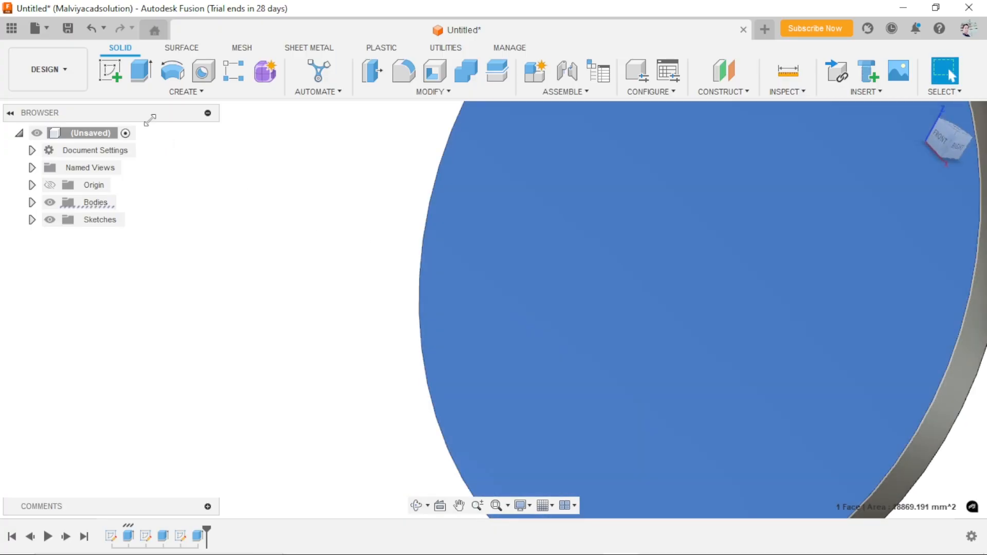
left_click(112, 73)
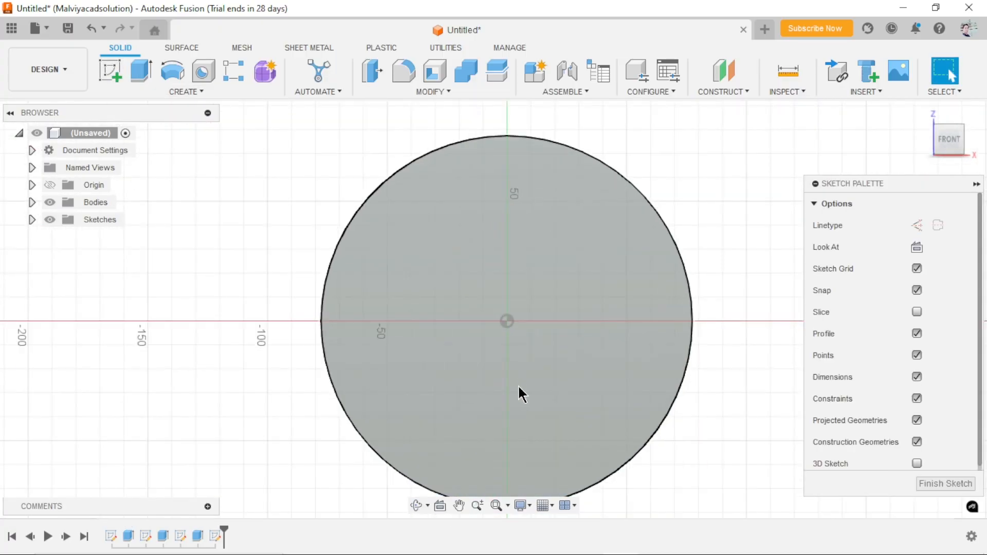
left_click(172, 71)
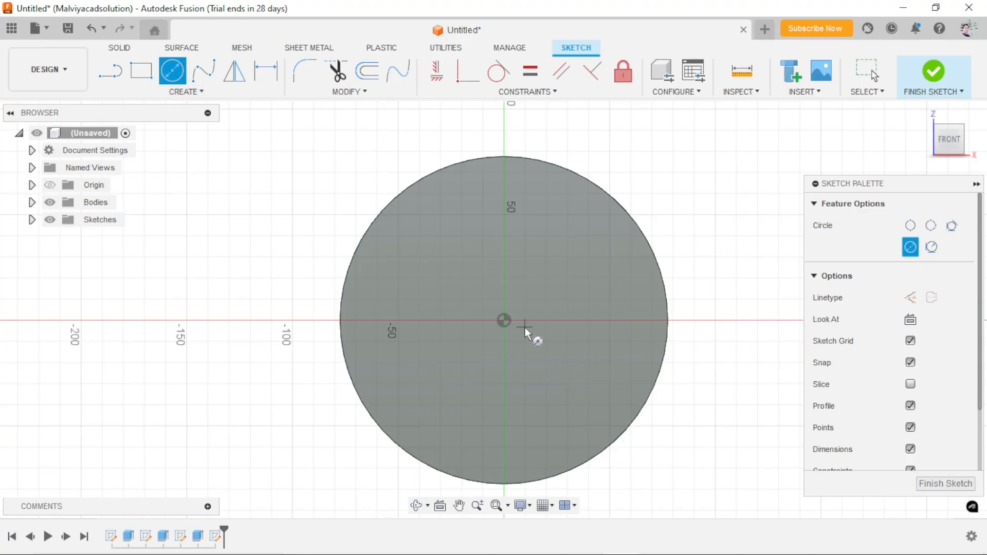
left_click(910, 298)
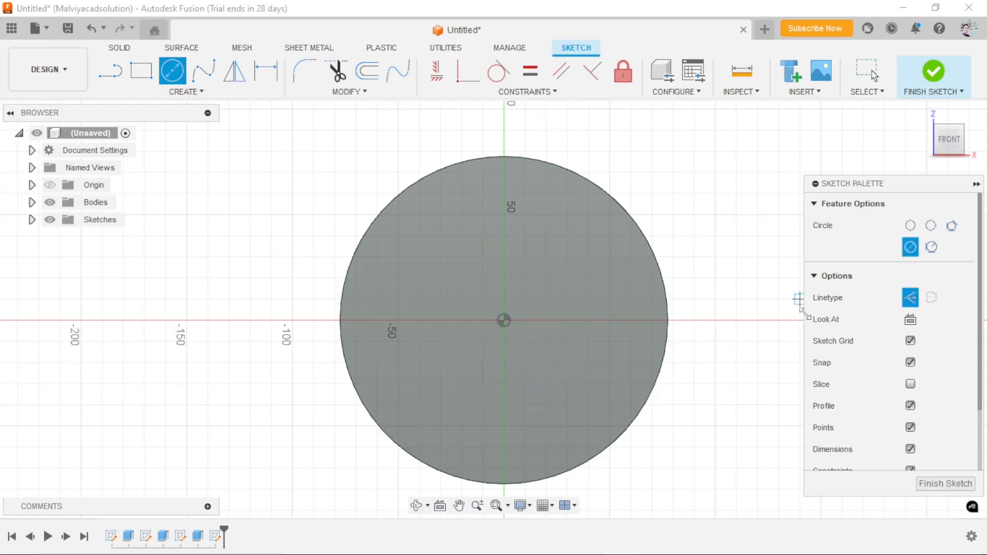
left_click(504, 321)
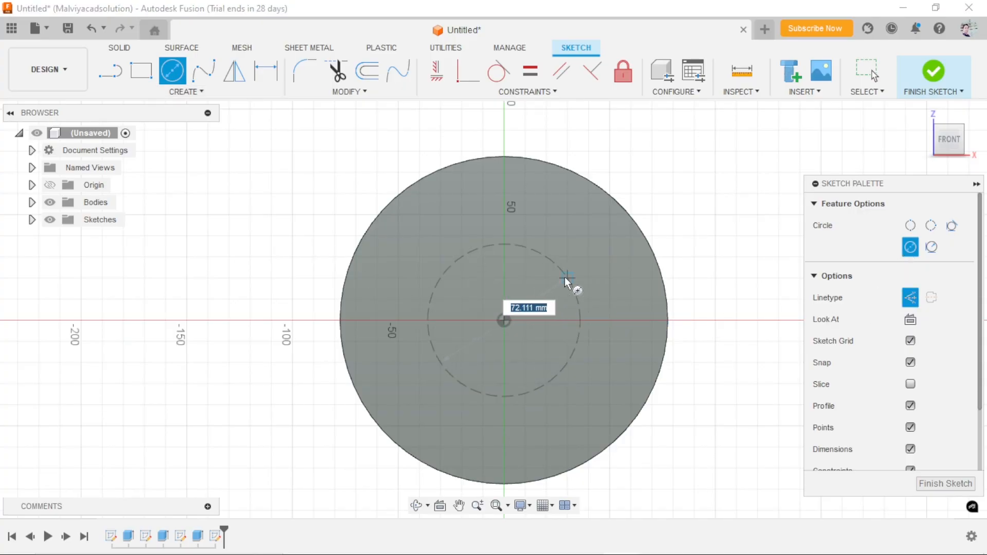
key("Return")
key("Escape")
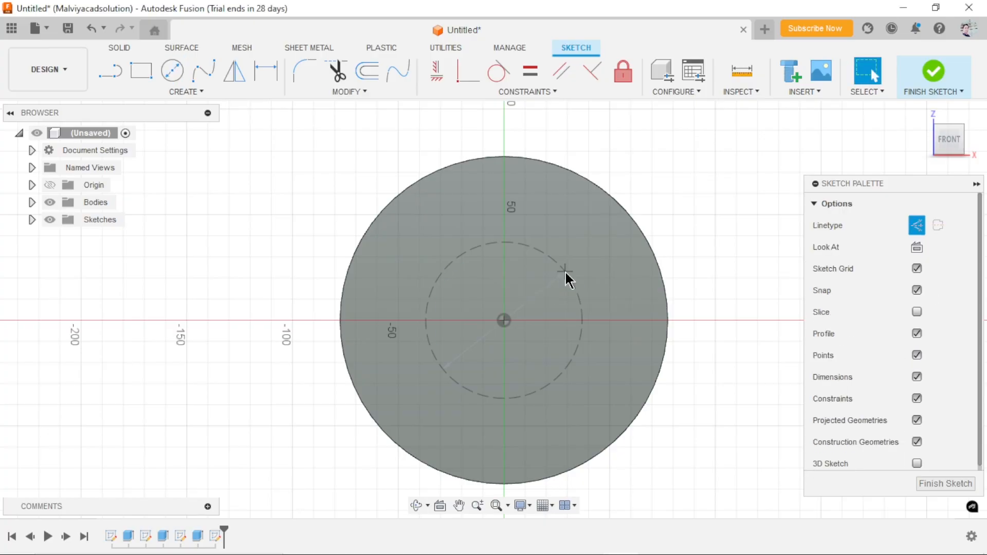
- Draw a center point arc slot in construction linetype along the upper-left part of the 70 mm circle, and turn construction linetype off
left_click(189, 92)
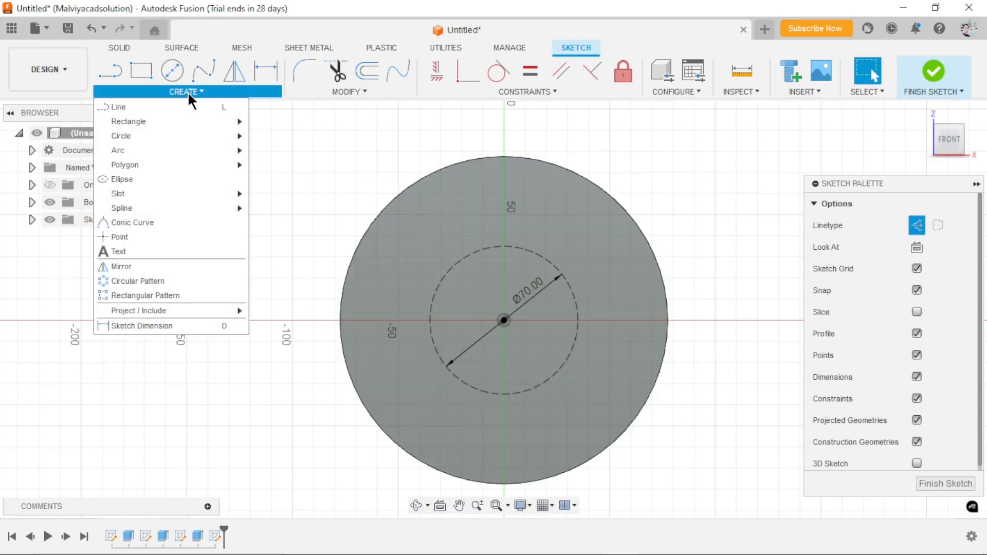
mouse_move(161, 199)
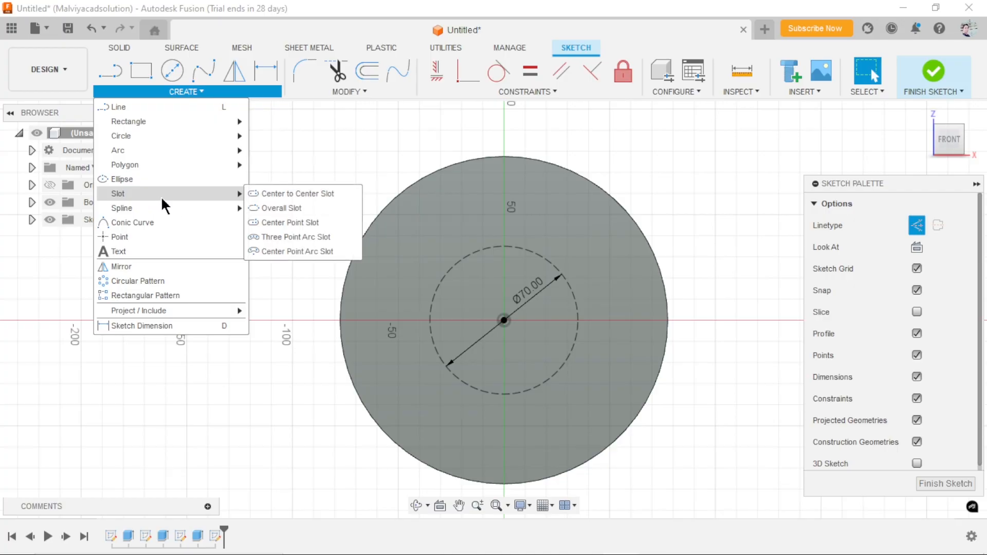
left_click(298, 251)
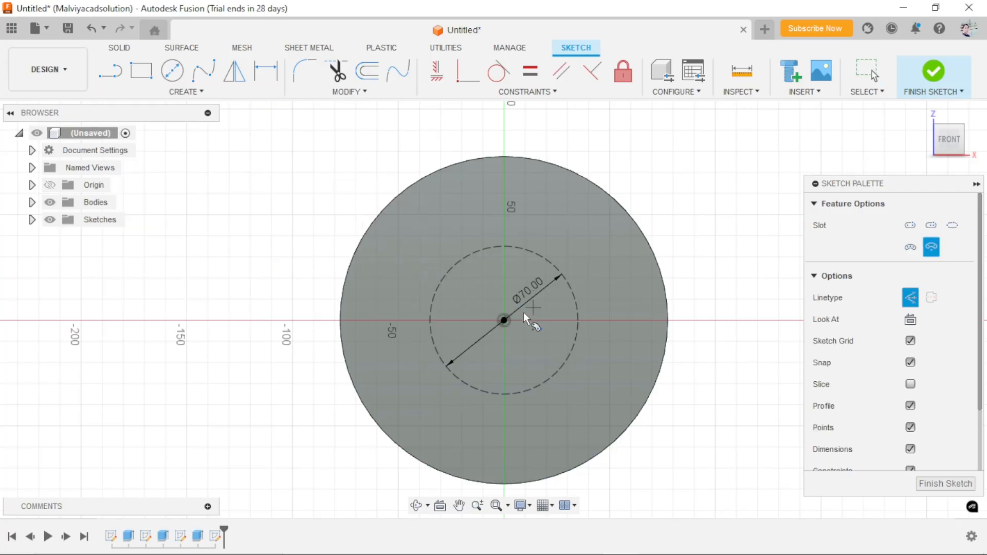
left_click(505, 320)
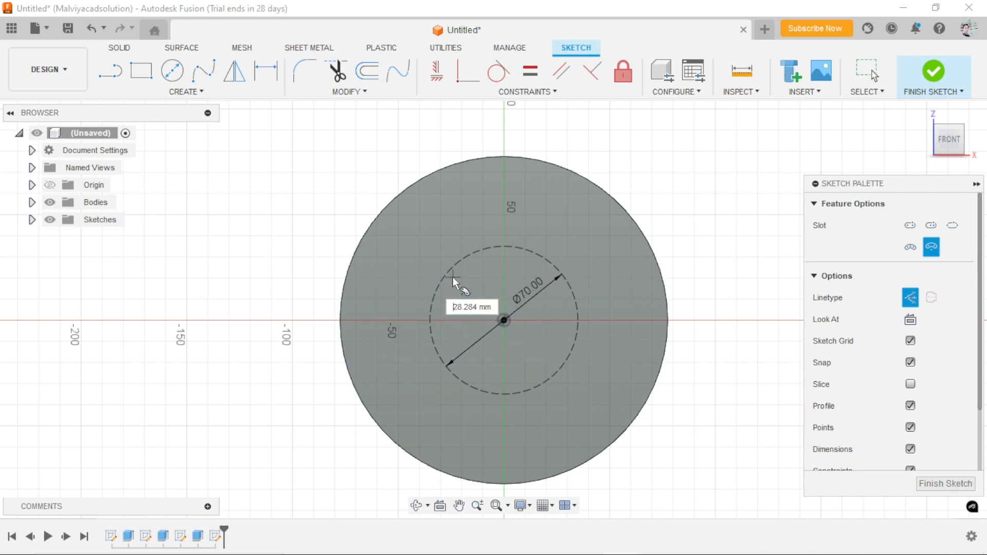
left_click(449, 272)
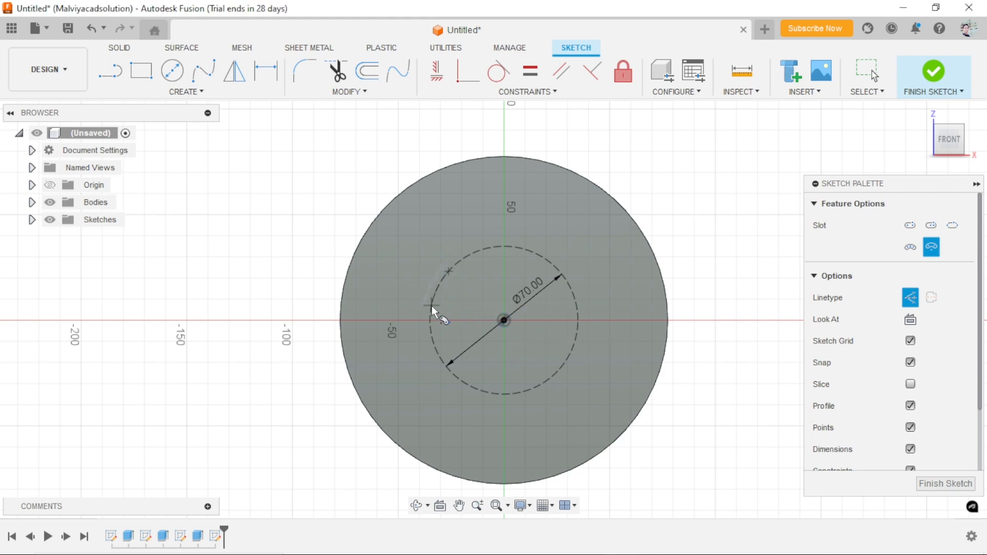
left_click(431, 322)
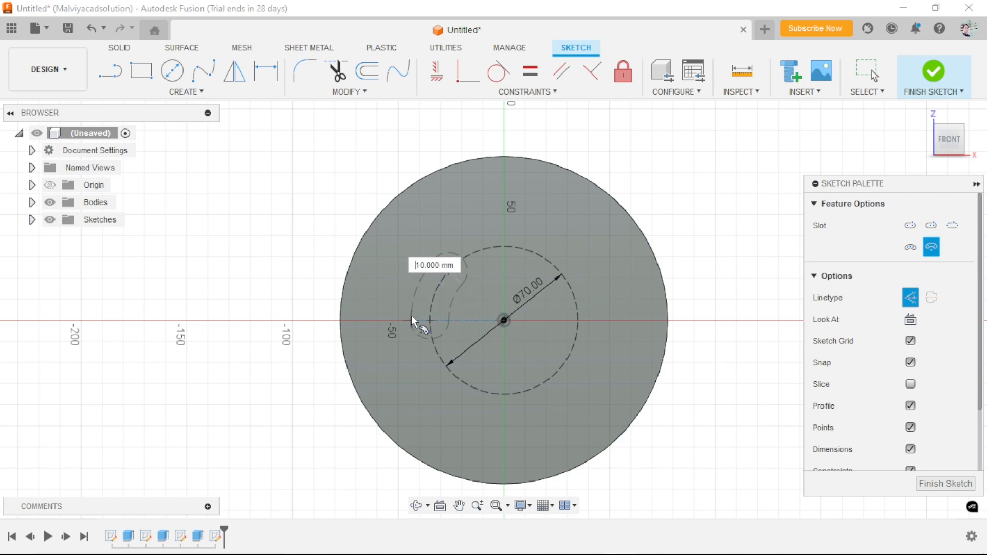
left_click(417, 318)
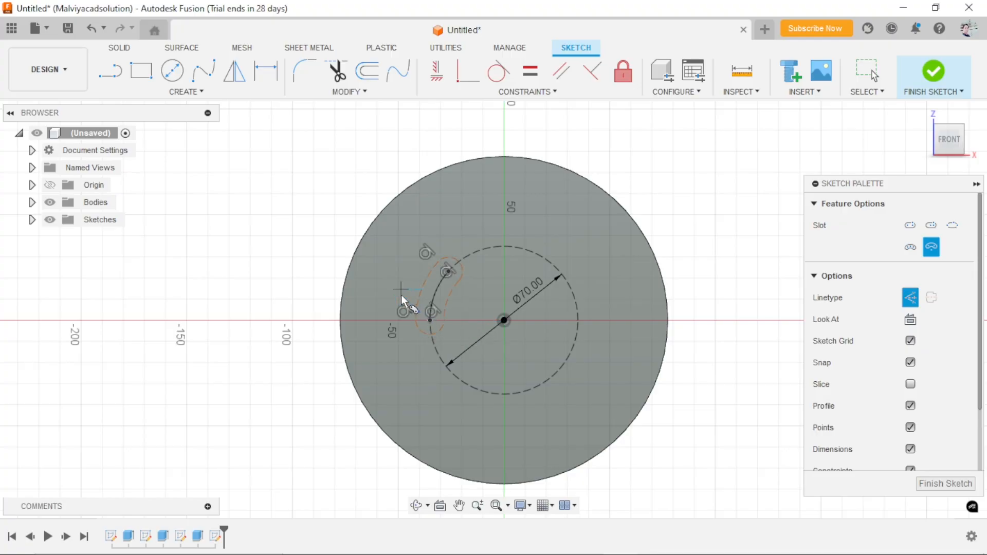
left_click(909, 298)
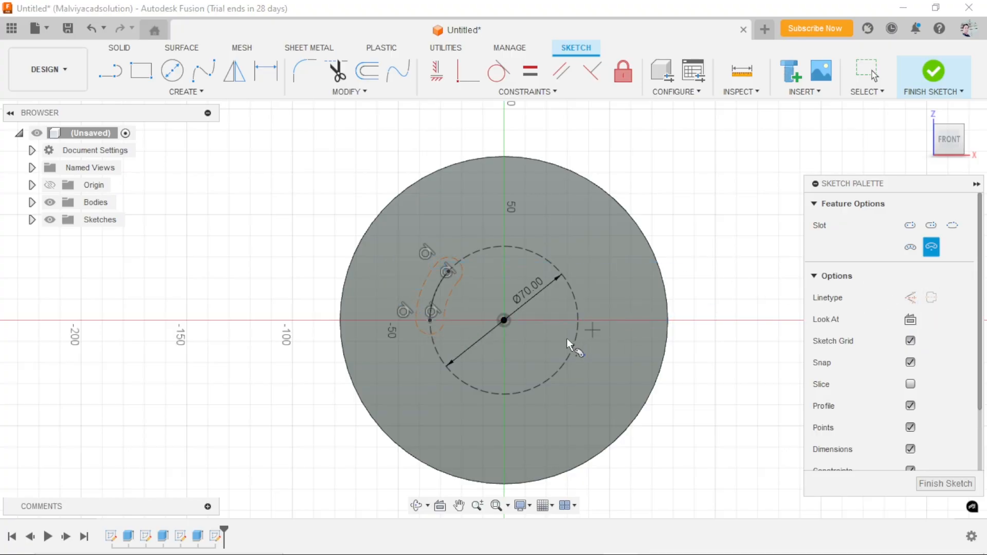
- Convert the four outline curves of the curved slot from construction to normal sketch lines
key("Escape")
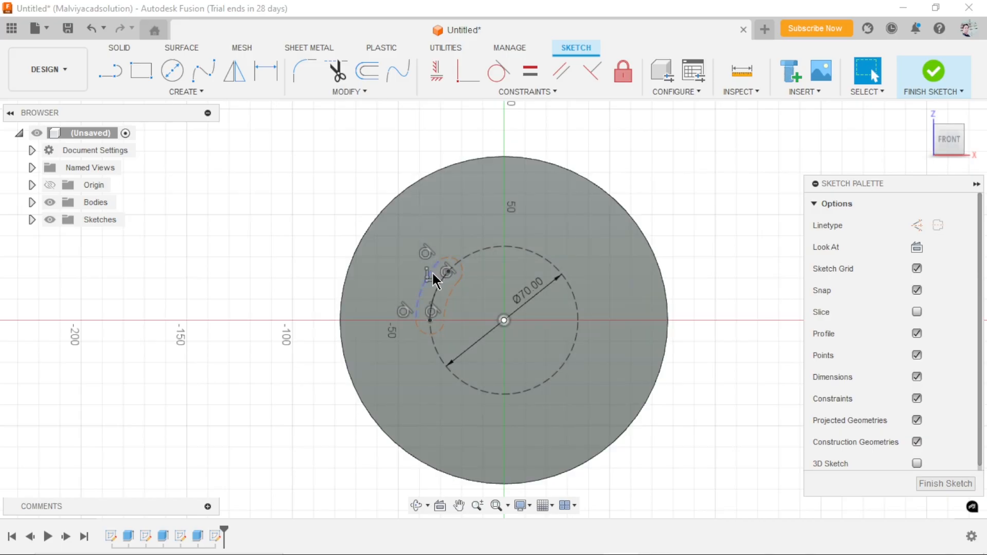
left_click(437, 280)
left_click(450, 301)
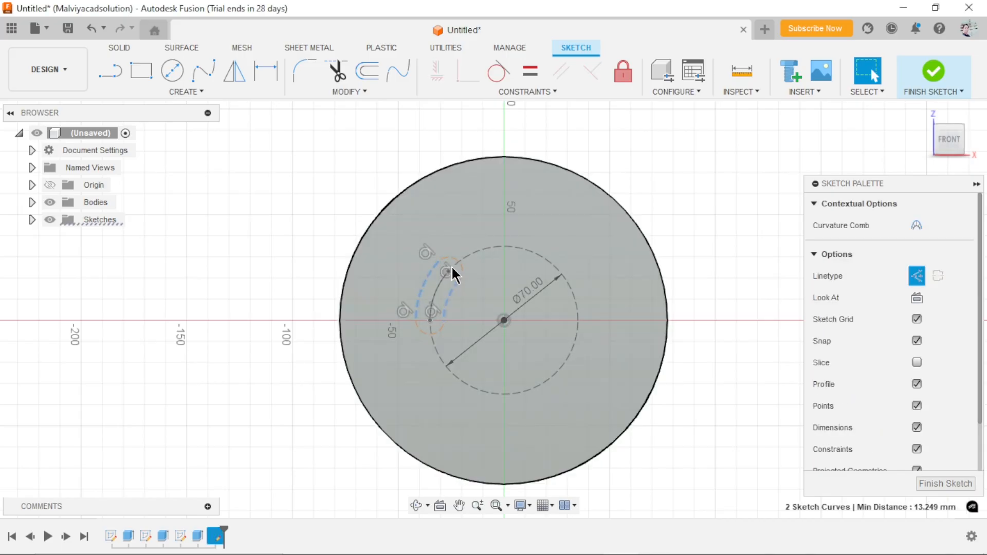
left_click(463, 270)
left_click(424, 333)
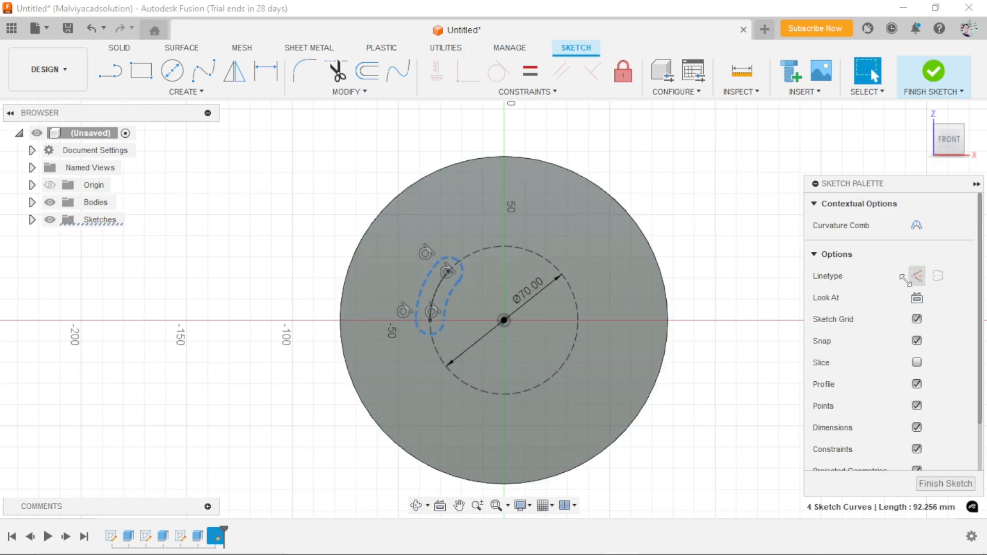
left_click(915, 277)
- Draw construction lines from the disc's outer edge to its centre and from there to the slot's upper arc centre
scroll(624, 386, "up", 3)
left_click(111, 79)
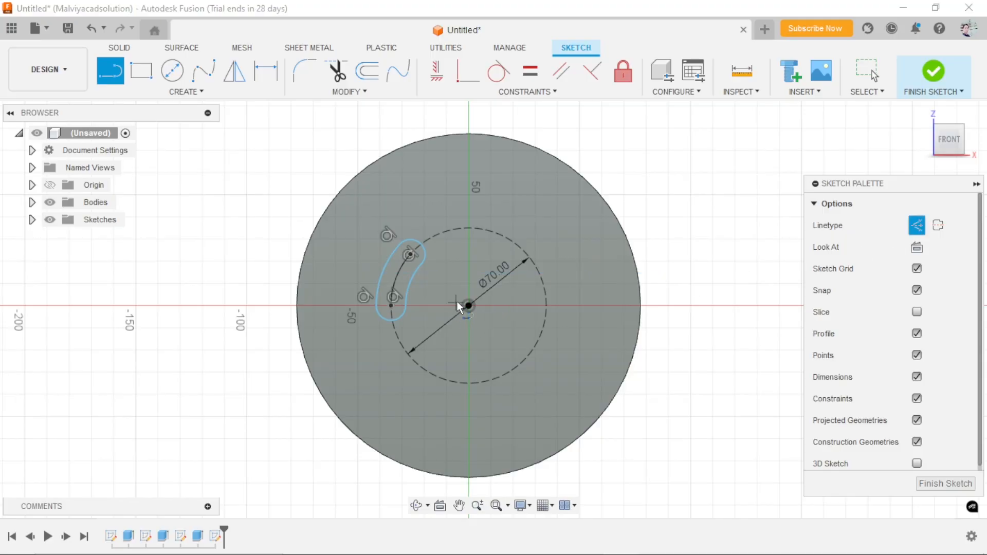
left_click(297, 307)
left_click(468, 306)
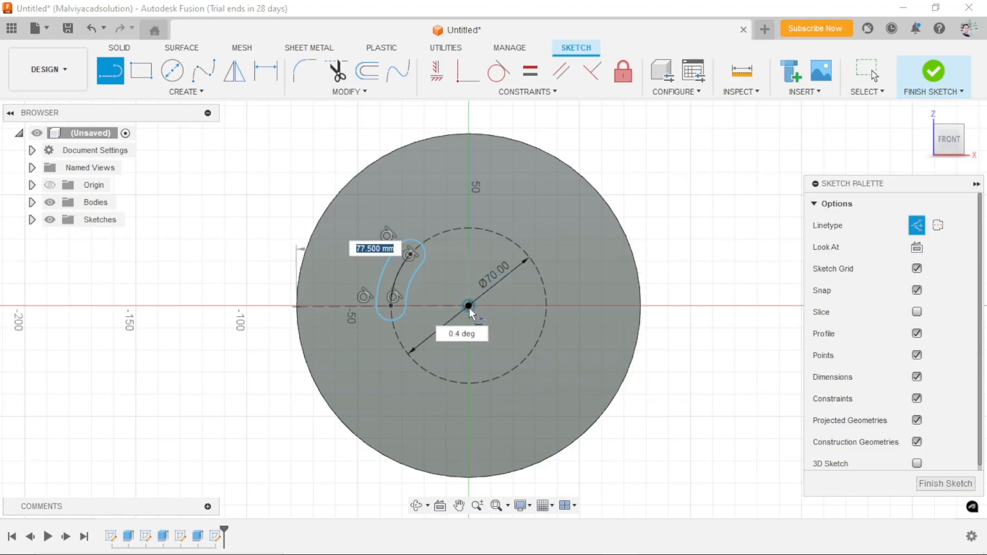
left_click(411, 258)
right_click(268, 227)
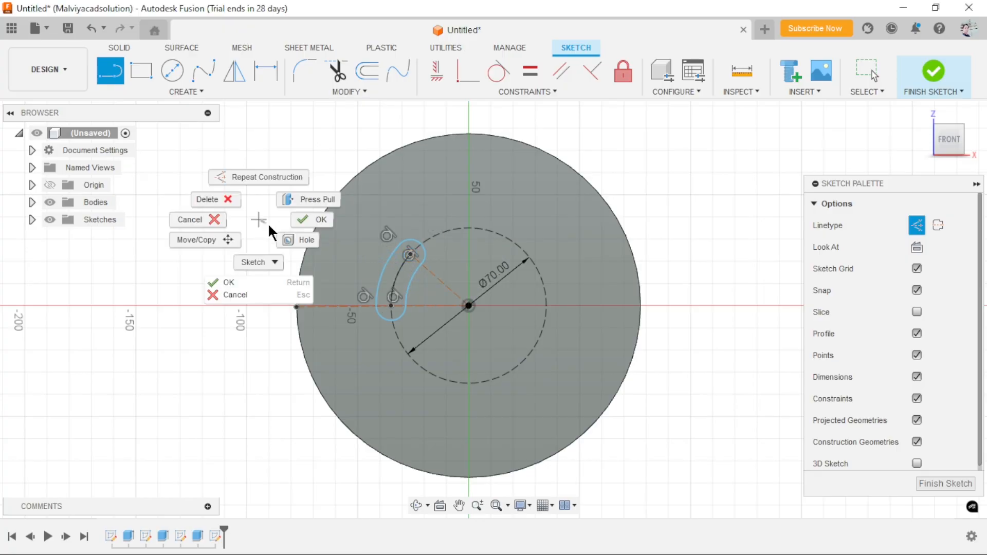
left_click(307, 229)
- Dimension the angle between the two construction lines as 44 degrees
scroll(430, 288, "up", 2)
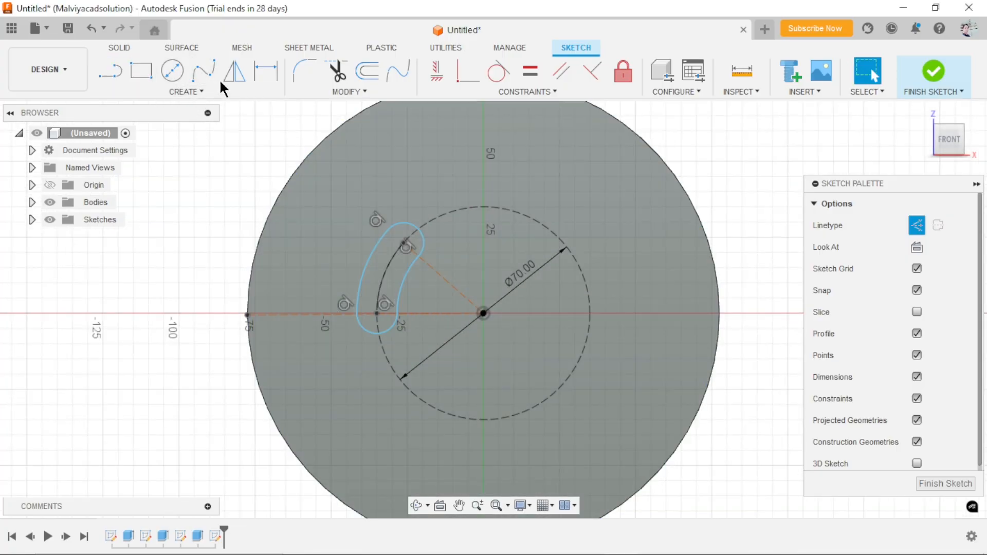
left_click(266, 71)
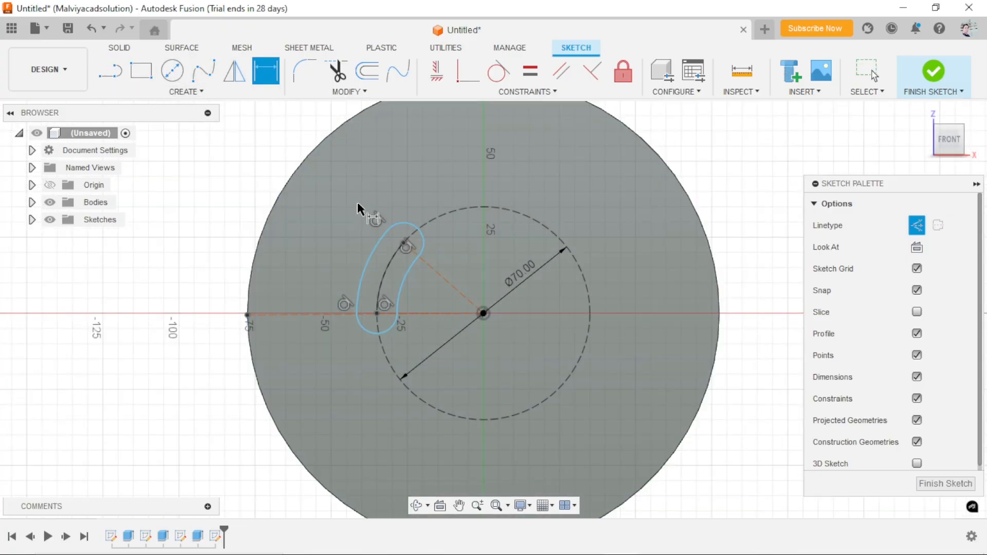
left_click(327, 315)
left_click(437, 275)
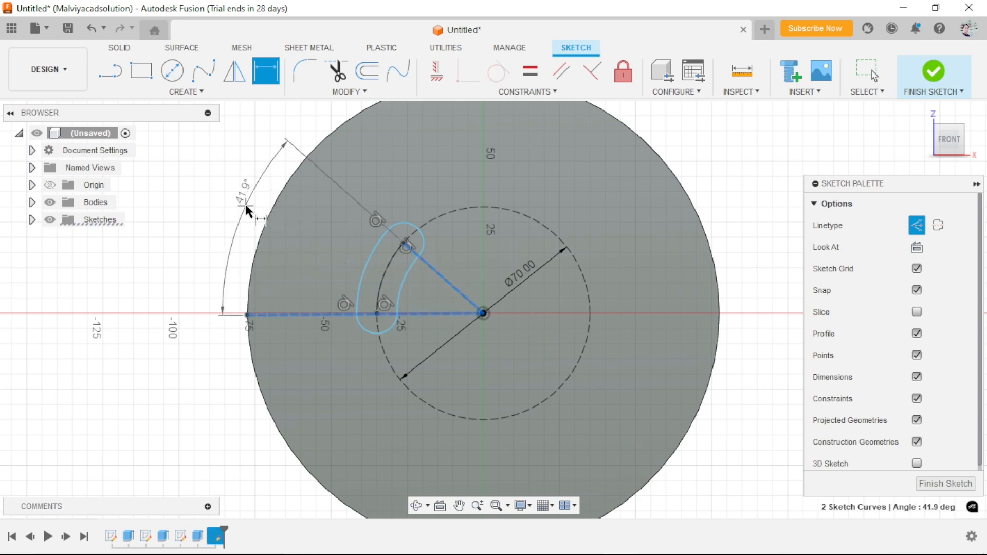
left_click(246, 209)
type("44")
key("Return")
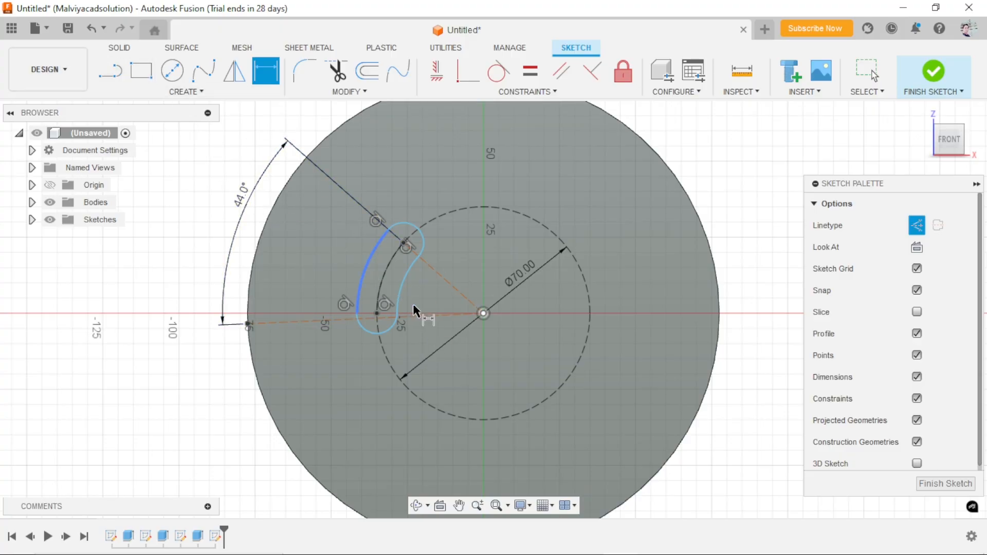
- Dimension the rounded upper end of the slot with a 5 mm radius
left_click(406, 230)
left_click(426, 174)
type("5")
key("Return")
scroll(431, 354, "down", 2)
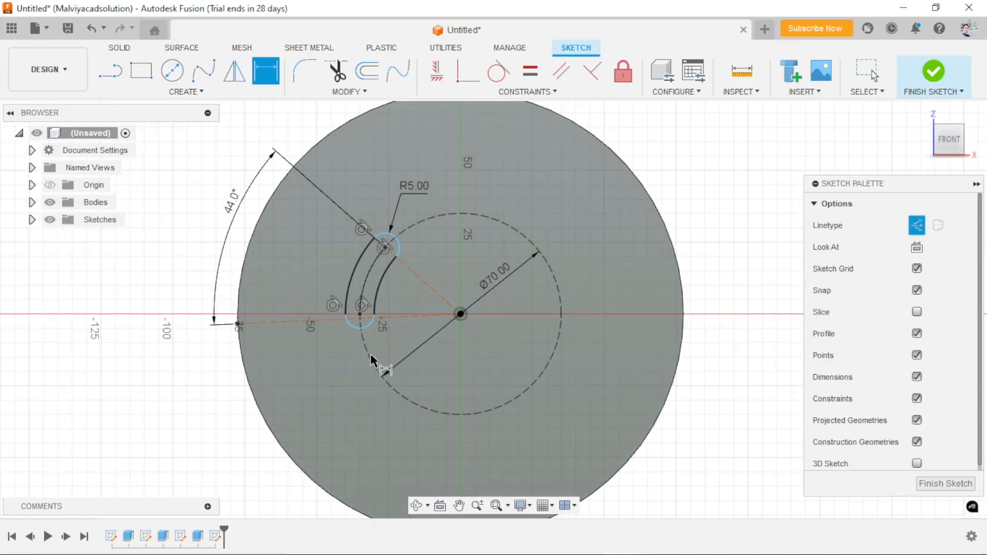
scroll(437, 393, "up", 2)
key("Escape")
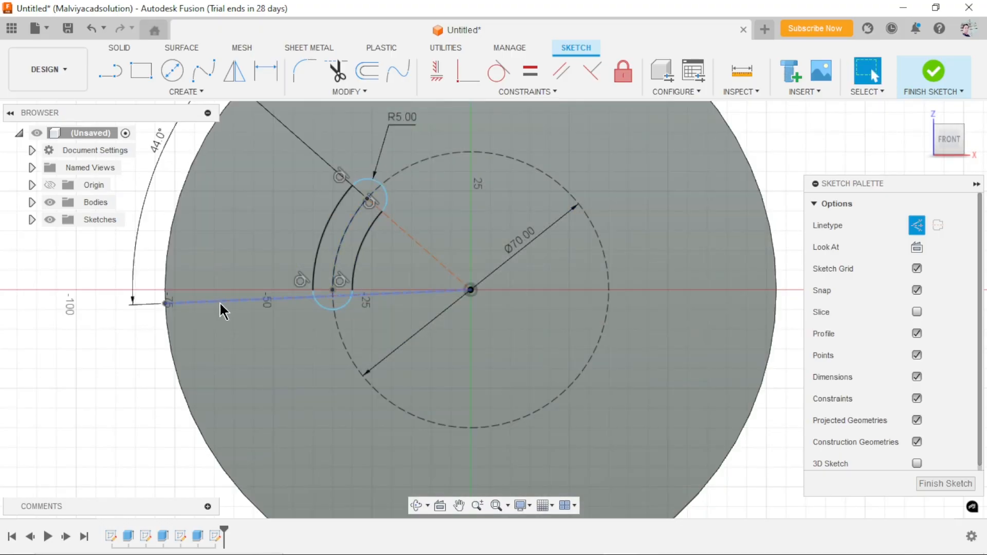
- Constrain the lower construction line from the disc's edge to its centre to be horizontal
left_click(219, 302)
left_click(436, 70)
scroll(282, 338, "down", 2)
scroll(302, 362, "up", 3)
scroll(316, 298, "up", 3)
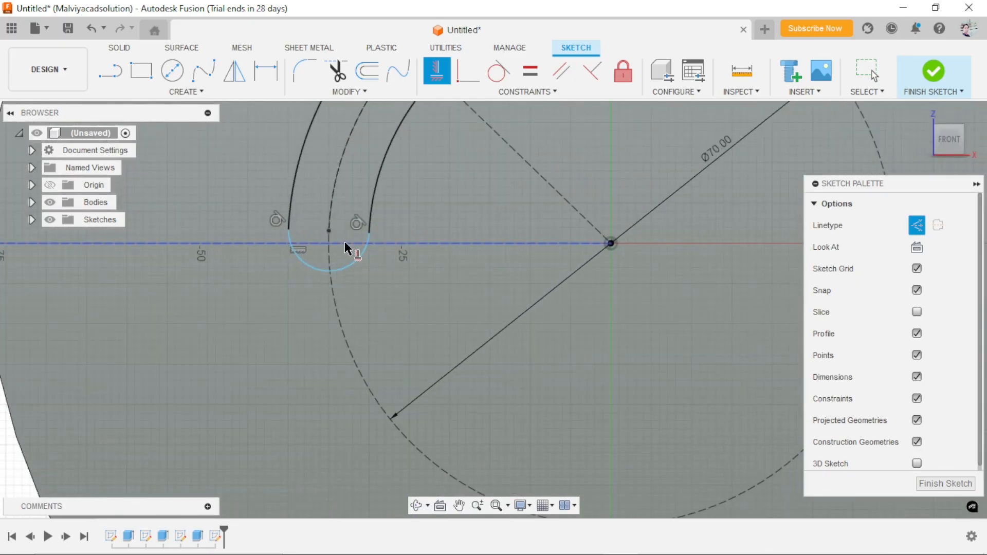
key("Escape")
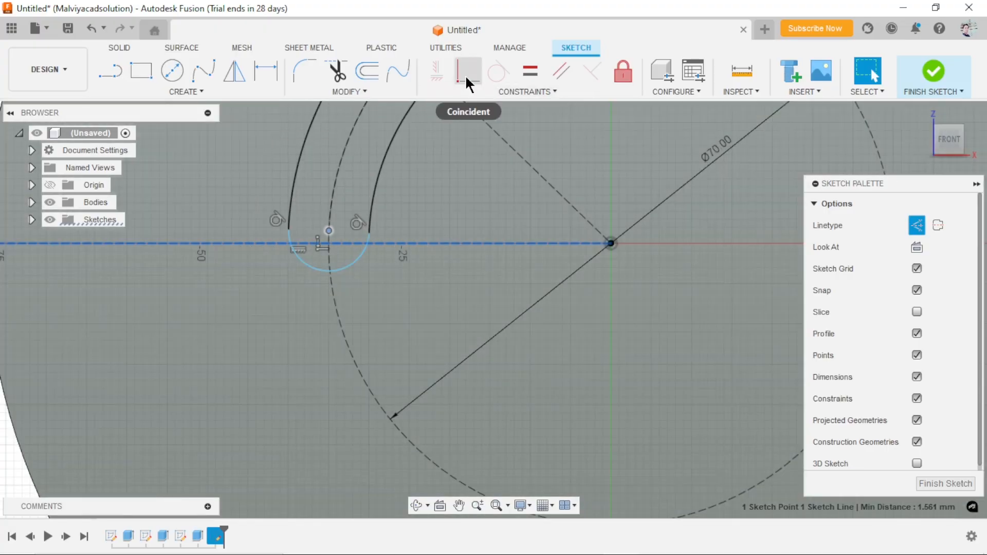
- Make the slot's lower arc centre coincident with the horizontal construction line
left_click(468, 70)
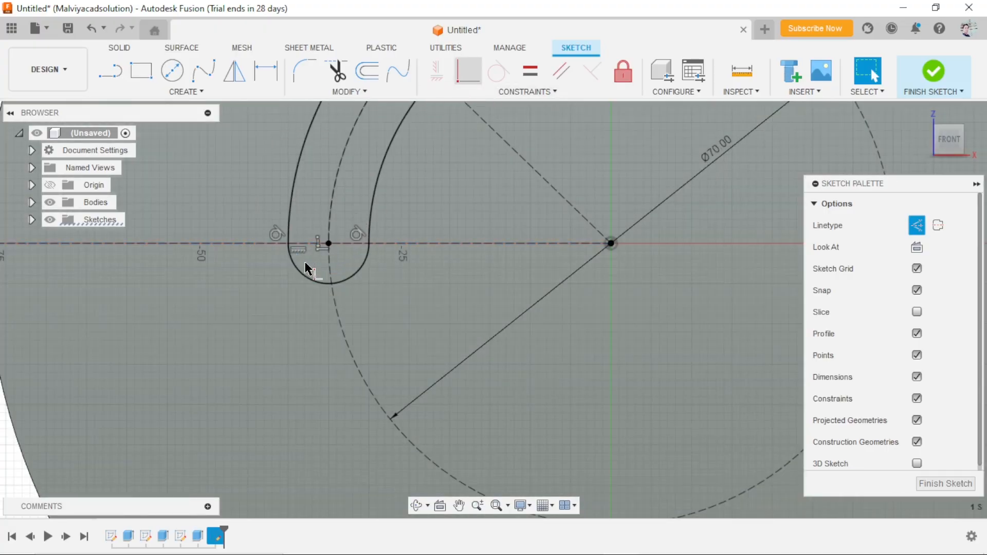
scroll(309, 277, "down", 2)
scroll(307, 278, "down", 2)
scroll(142, 439, "down", 3)
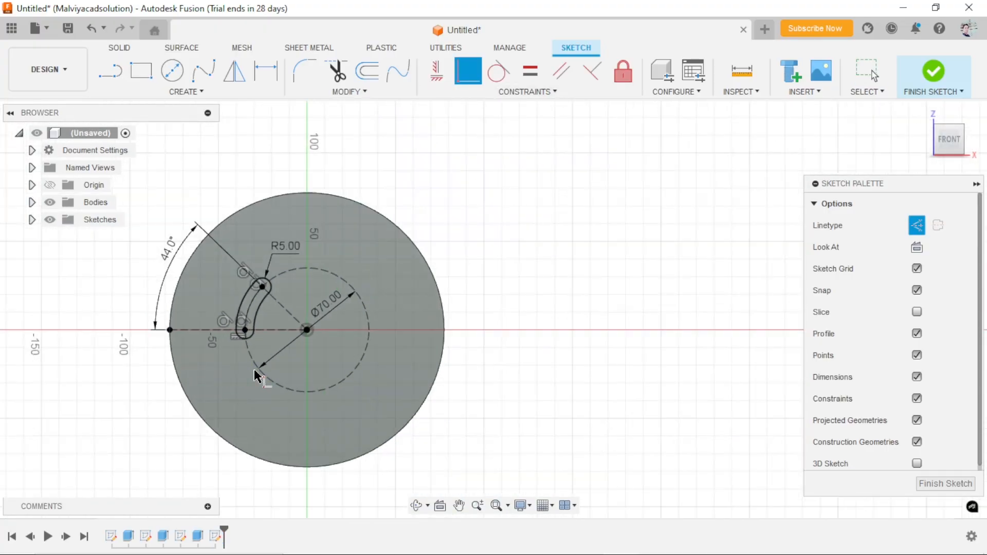
scroll(194, 379, "up", 2)
scroll(172, 360, "down", 1)
scroll(104, 371, "up", 1)
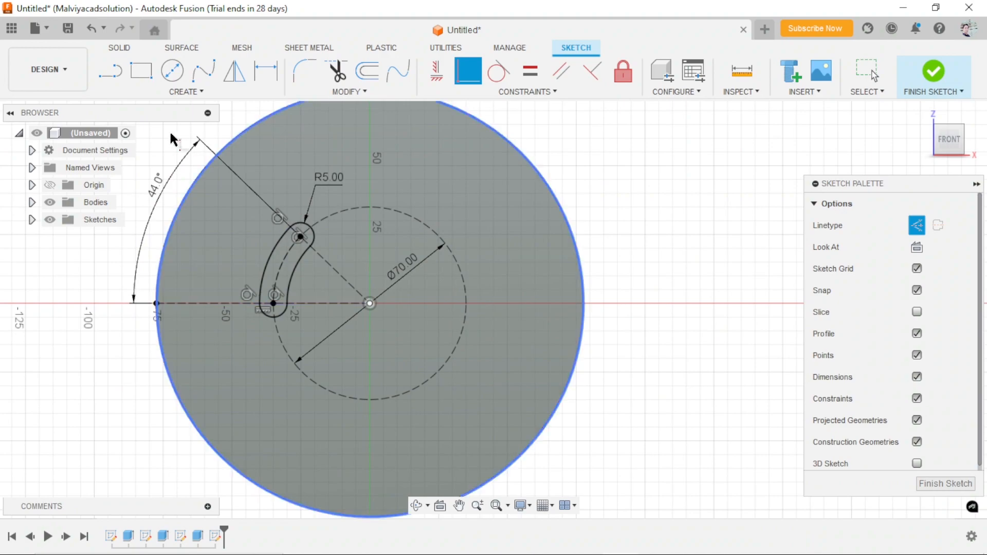
- Create a full circular pattern of the slot's four outline curves around the 70 mm construction circle with quantity 3
left_click(202, 98)
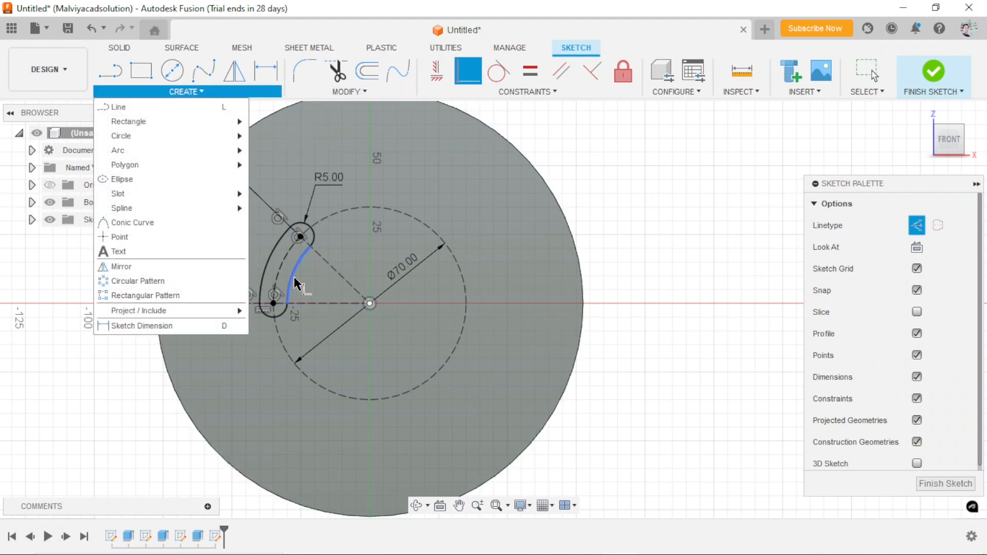
key("Escape")
scroll(301, 262, "up", 5)
scroll(361, 232, "down", 4)
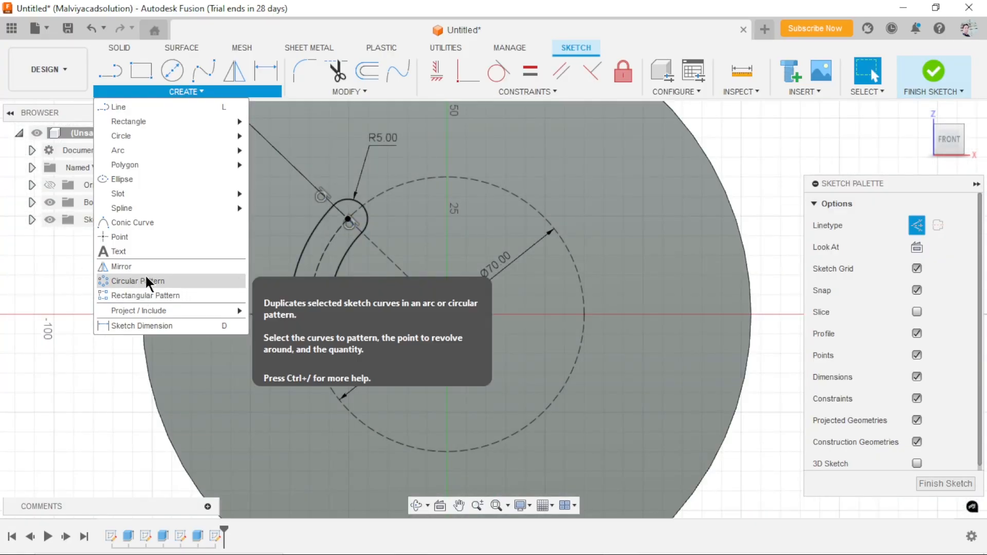
left_click(146, 281)
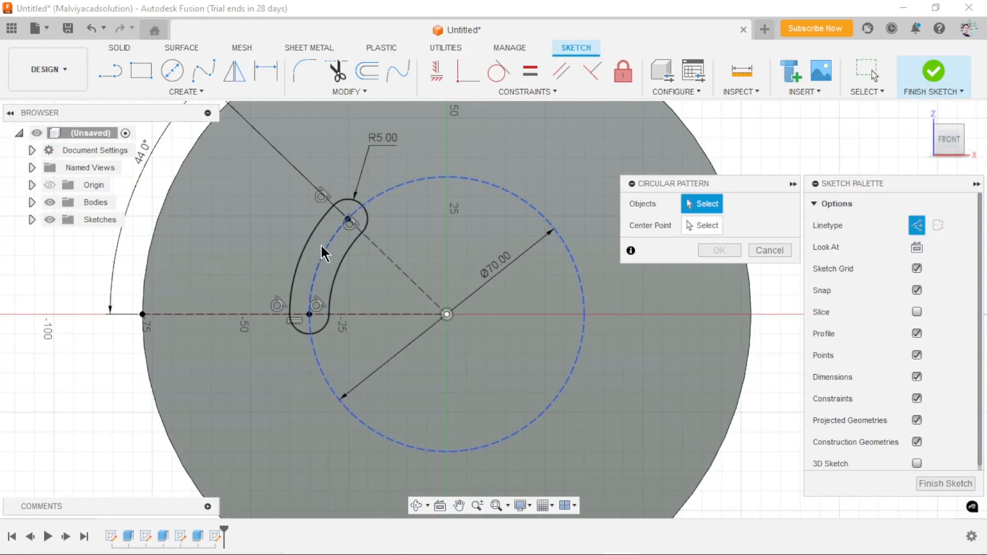
left_click(312, 248)
left_click(346, 264)
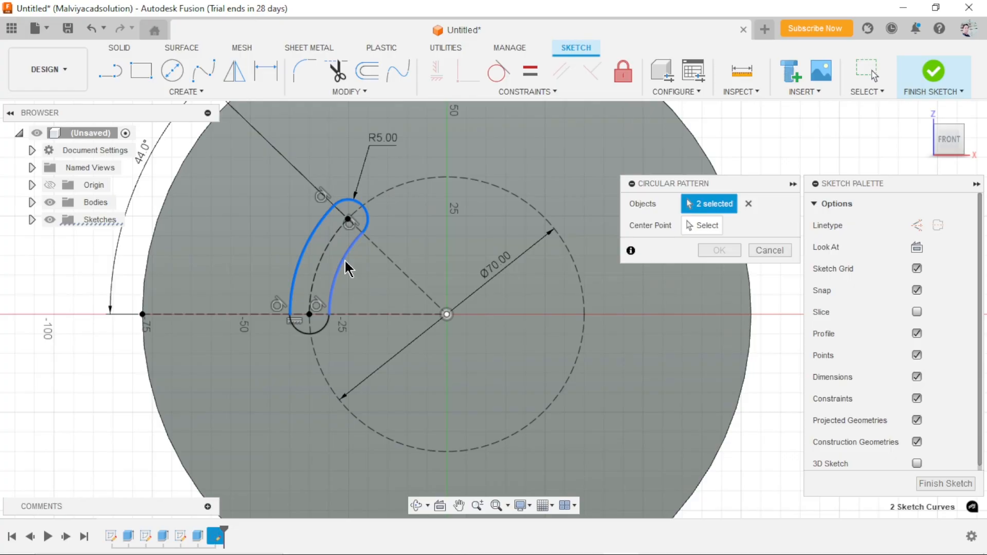
left_click(303, 333)
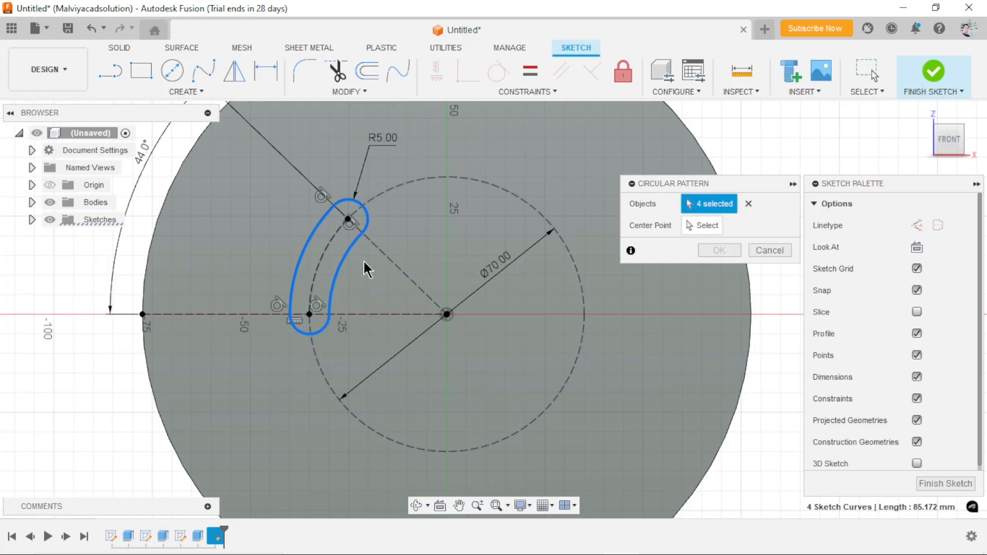
left_click(701, 222)
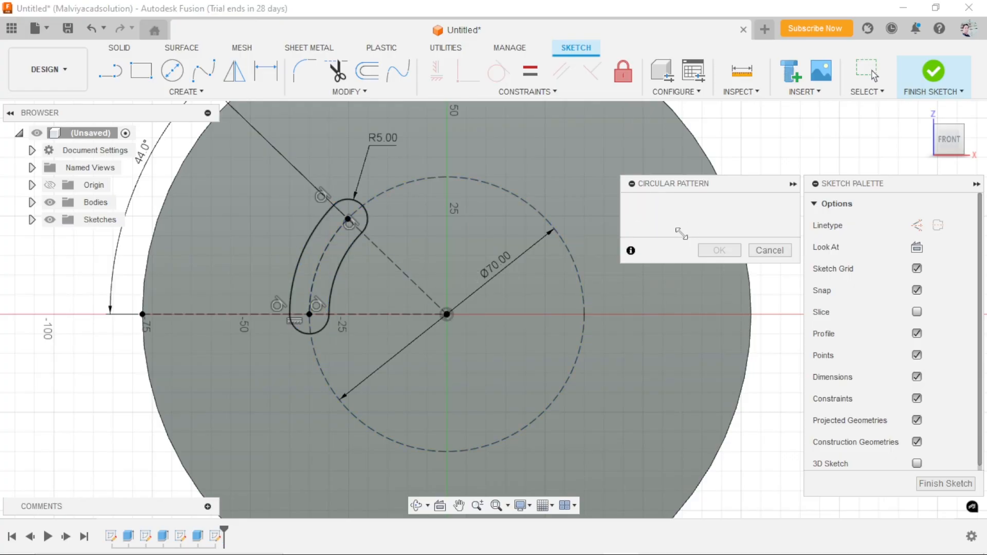
left_click(532, 209)
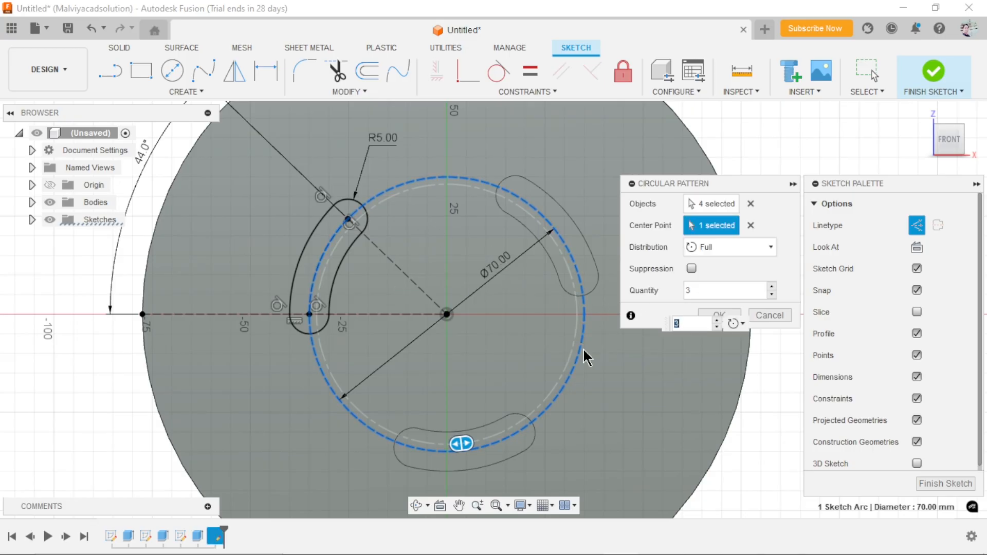
left_click(720, 313)
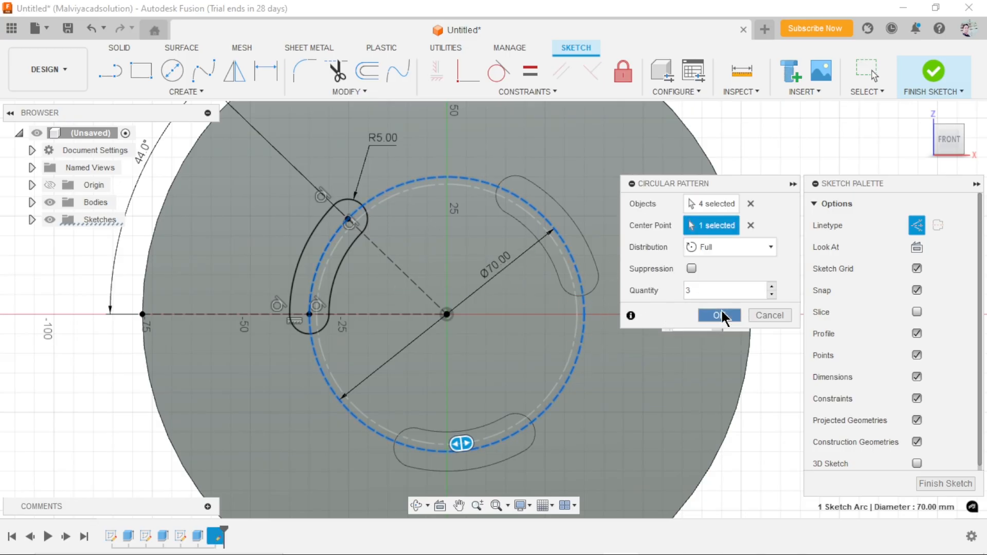
- Start an Extrude with the Cut operation and select the three curved slot profiles
scroll(558, 360, "down", 5)
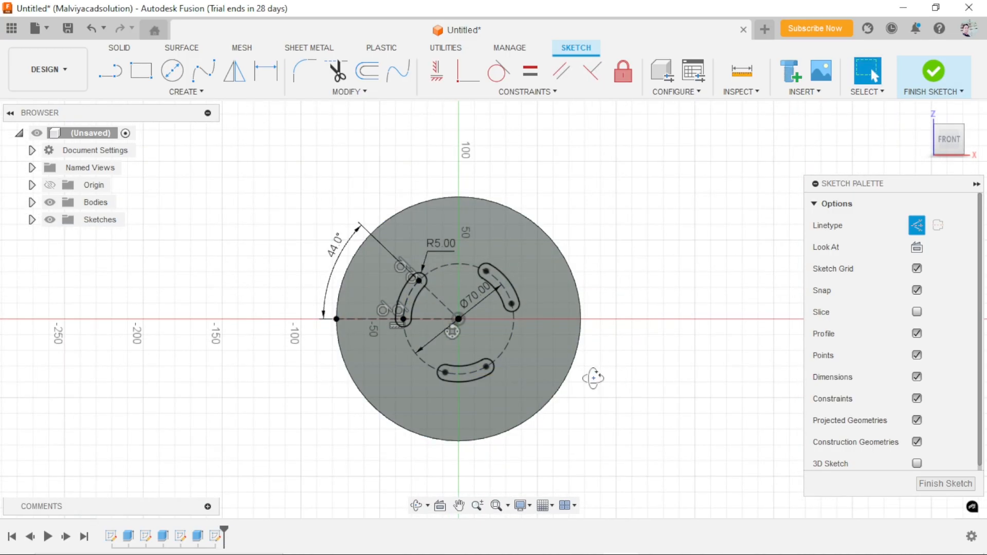
middle_click_drag(596, 388, 633, 388, "shift")
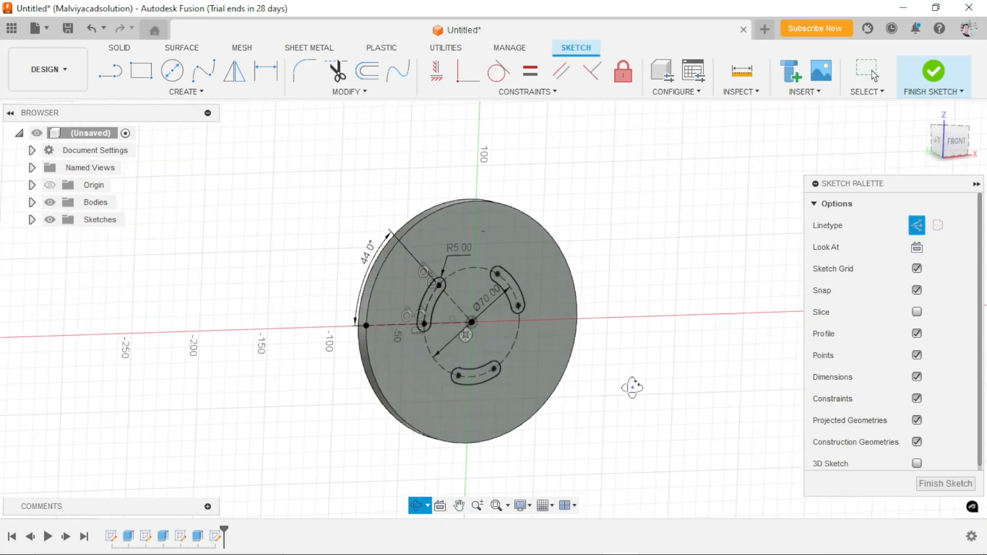
left_click(122, 50)
key("e")
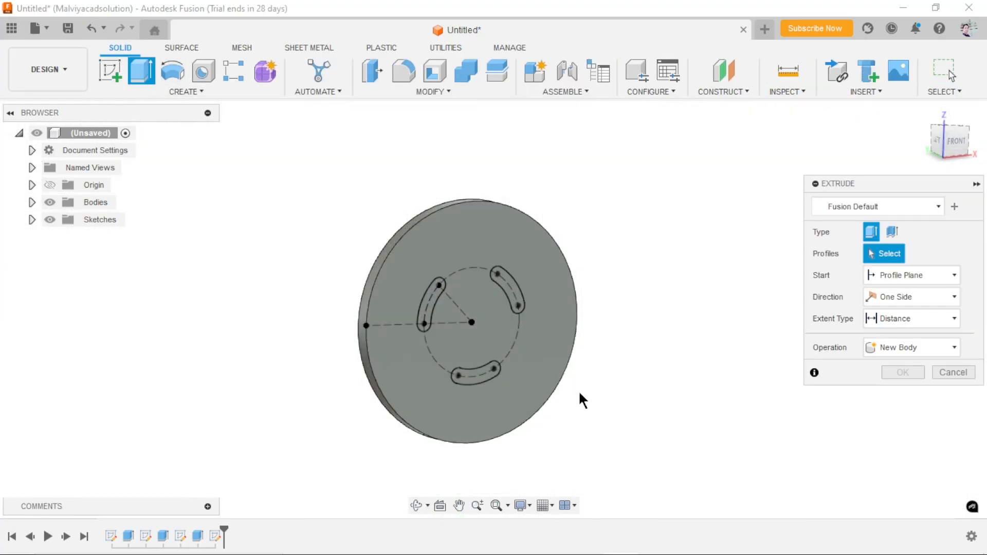
left_click(901, 347)
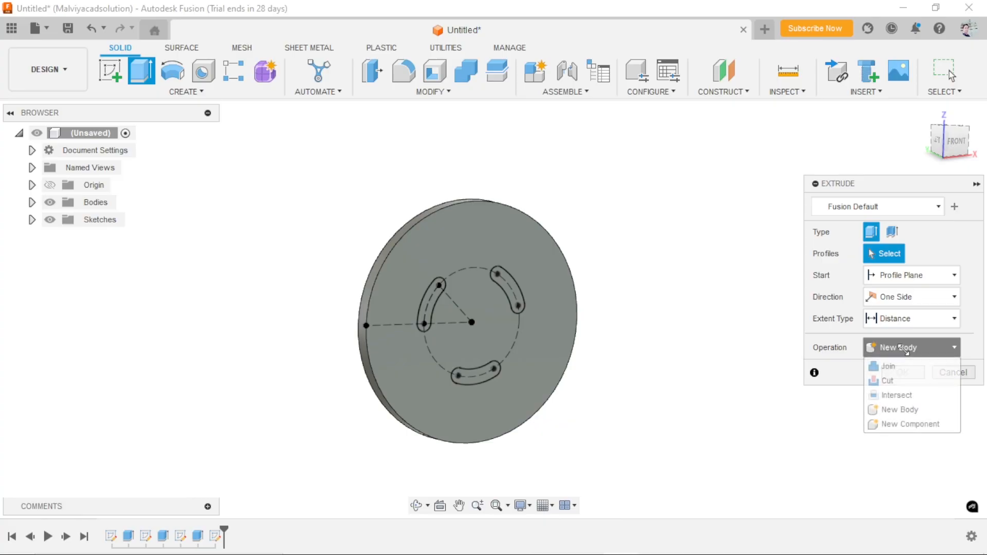
left_click(888, 381)
scroll(513, 347, "up", 5)
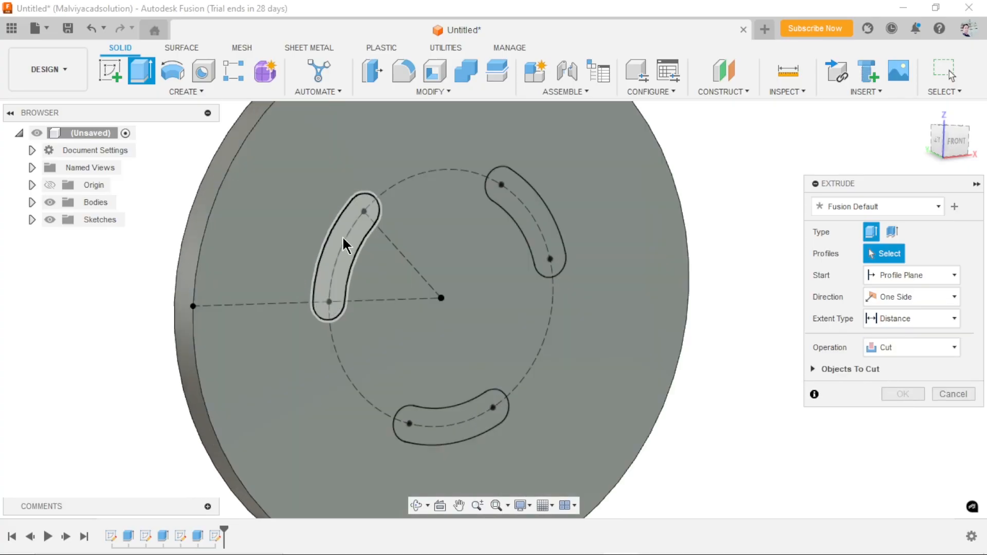
left_click(341, 235)
left_click(533, 220)
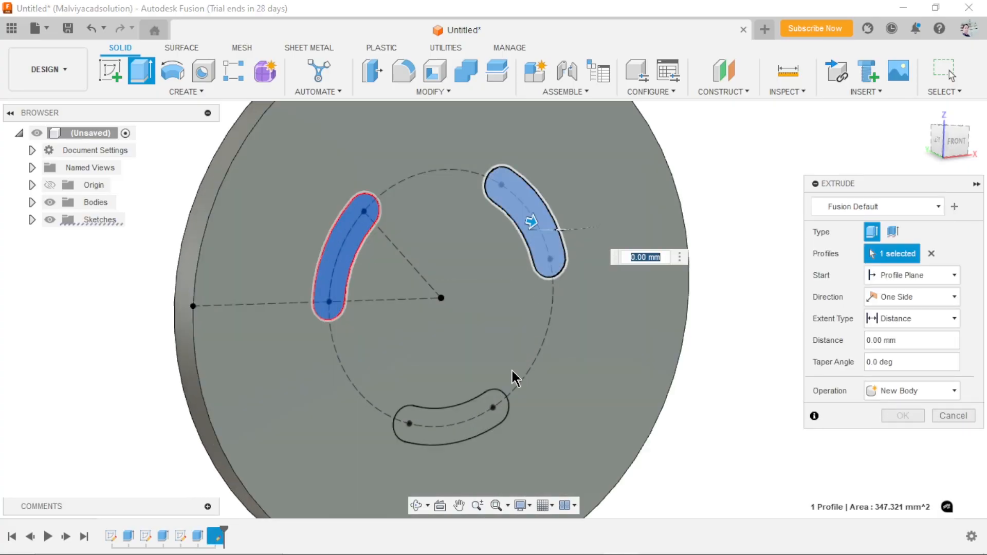
left_click(471, 430)
scroll(471, 431, "down", 2)
scroll(774, 351, "down", 2)
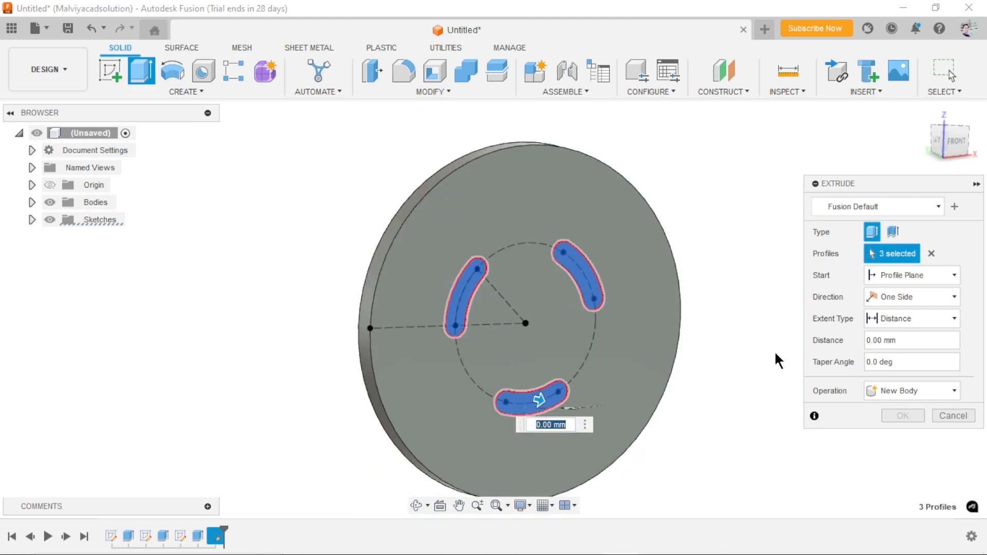
- Set the slot extrusion's extent to To Object and select the disc's opposite face as the end
left_click(921, 298)
left_click(921, 298)
left_click(909, 319)
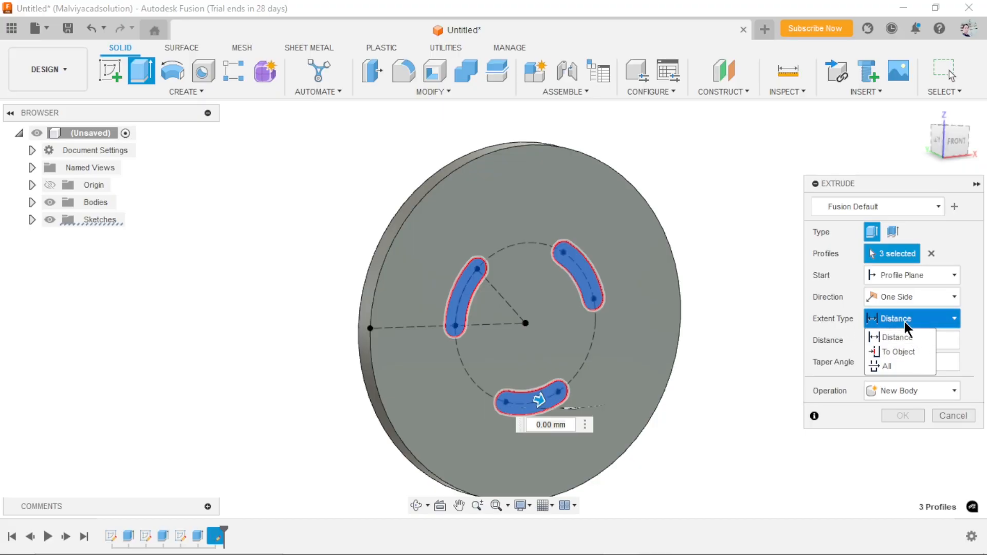
left_click(895, 351)
middle_click_drag(330, 368, 448, 340, "shift")
left_click(509, 229)
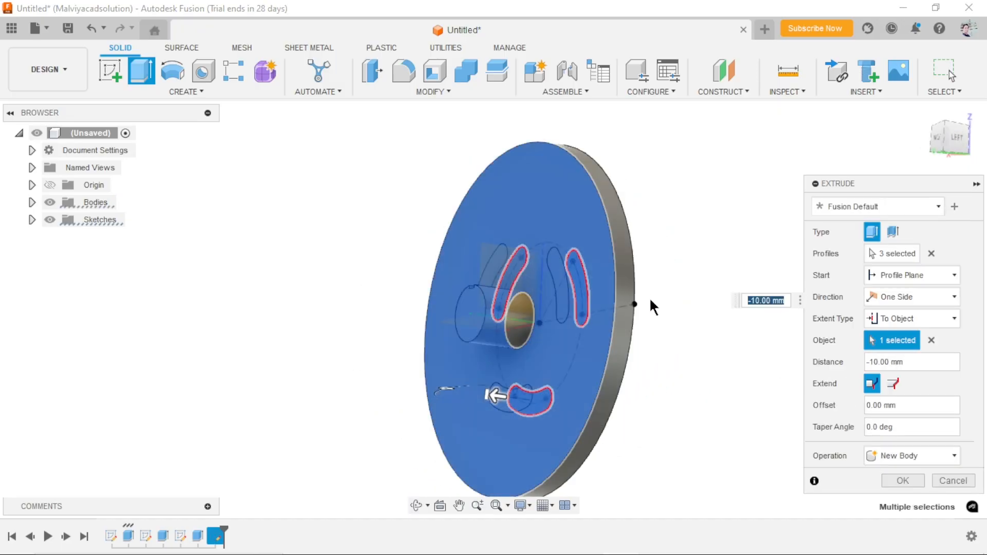
mouse_move(679, 362)
middle_mouse_down("shift")
mouse_move(621, 367)
mouse_move(666, 365)
middle_mouse_up("shift")
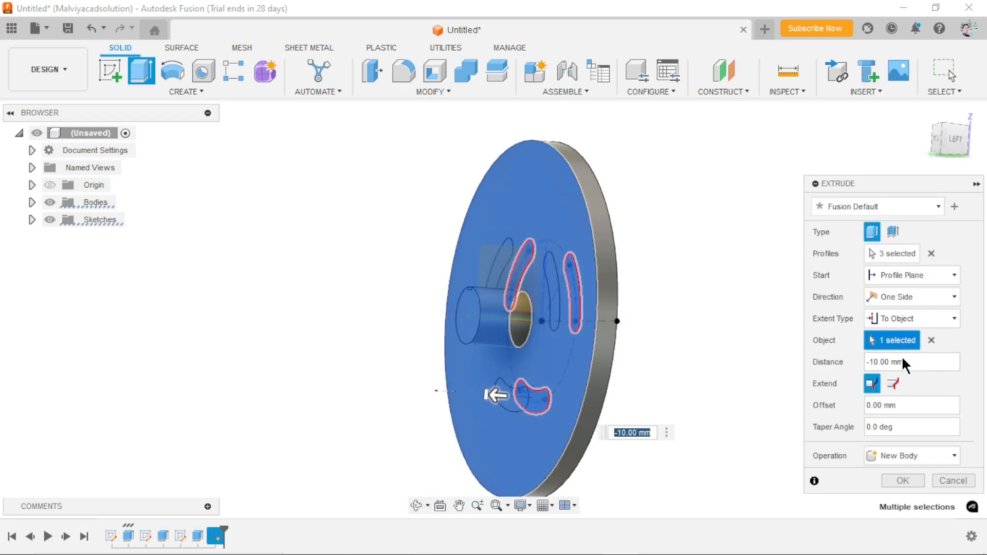
left_click(918, 319)
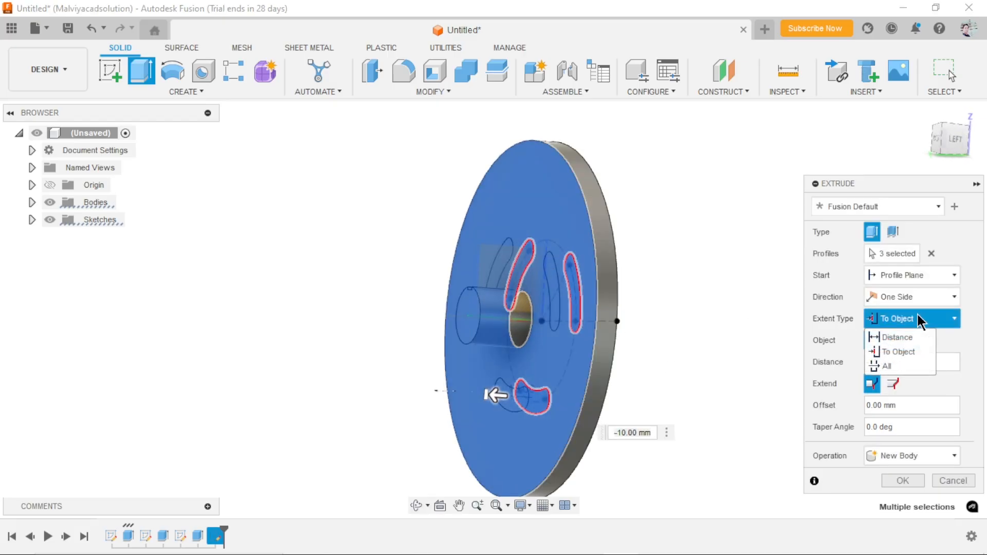
left_click(918, 318)
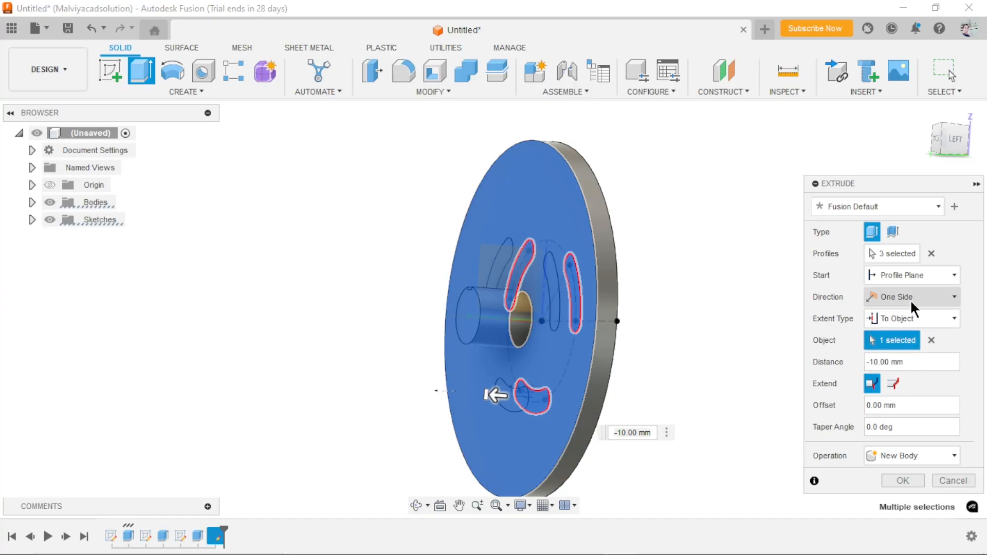
left_click(920, 275)
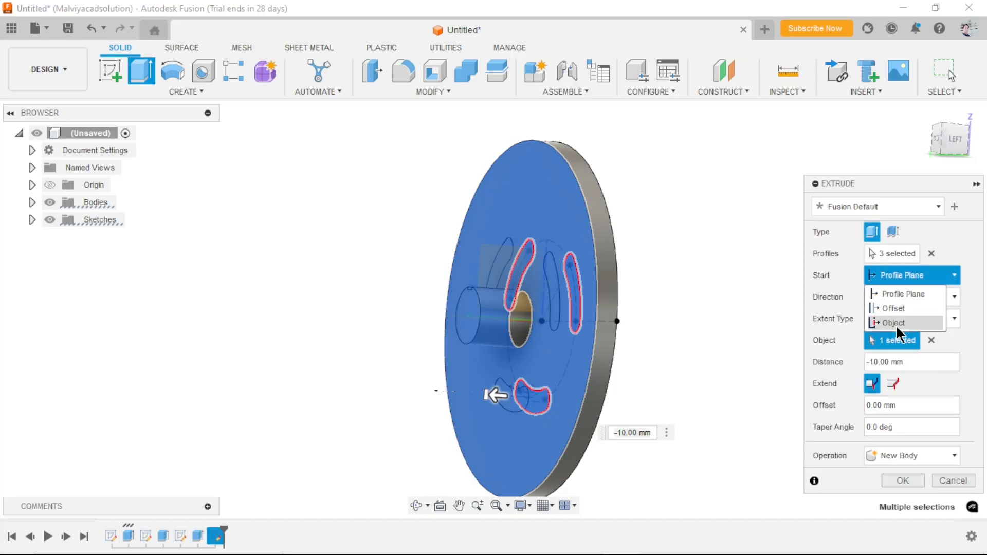
left_click(897, 327)
left_click(546, 225)
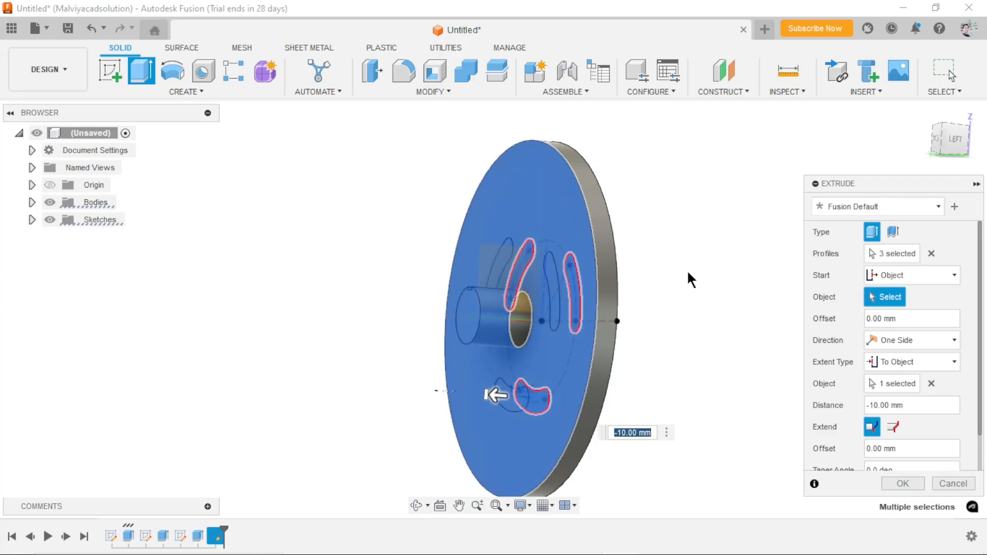
left_click(896, 276)
left_click(878, 293)
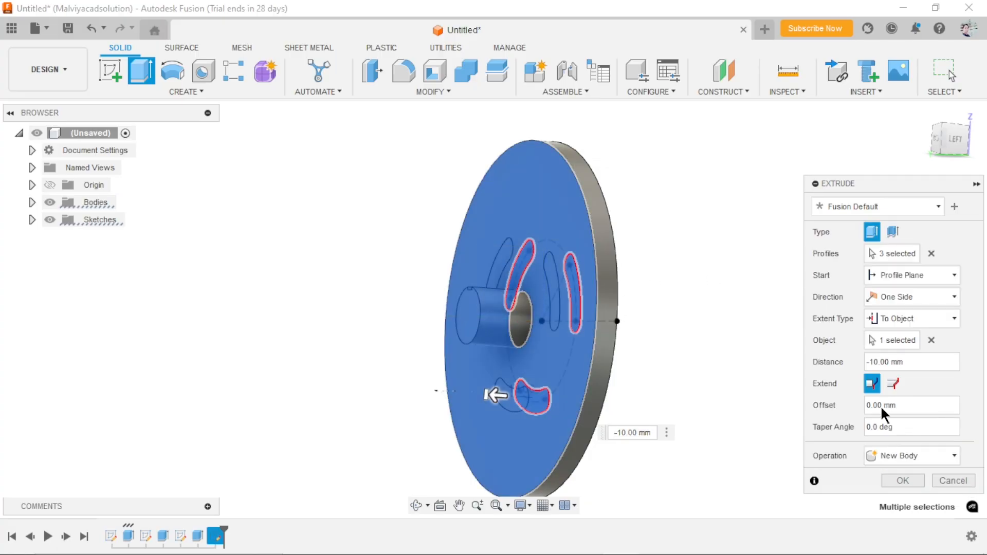
- Complete the three-slot extrusion and edit the feature to change its operation to Cut
left_click(898, 481)
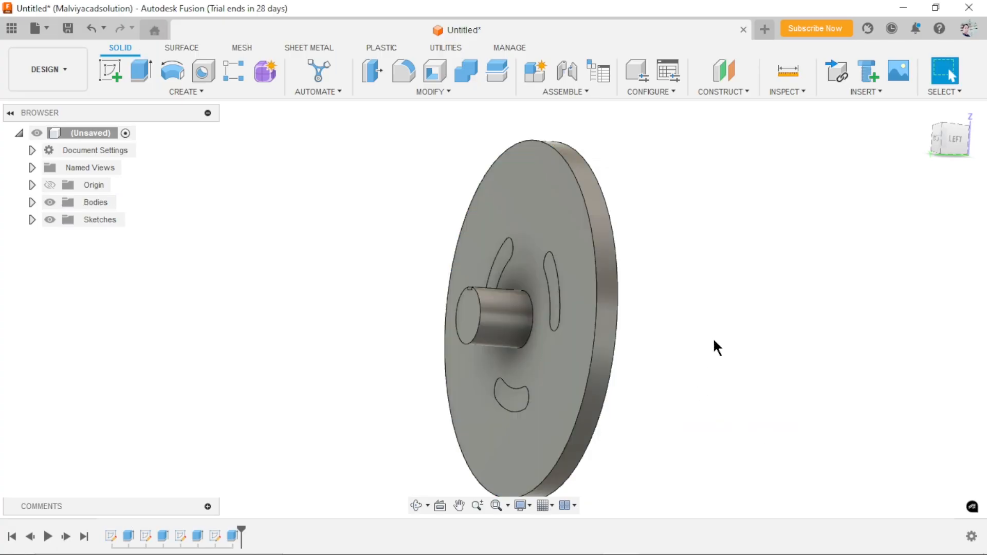
middle_click_drag(734, 344, 545, 390, "shift")
scroll(545, 391, "up", 2)
right_click(233, 537)
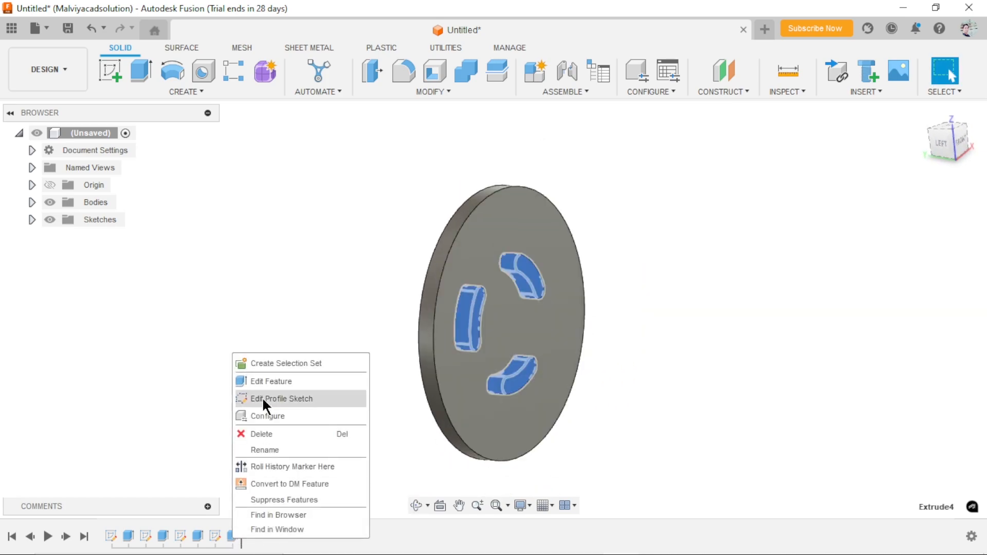
left_click(264, 382)
left_click(890, 435)
left_click(887, 466)
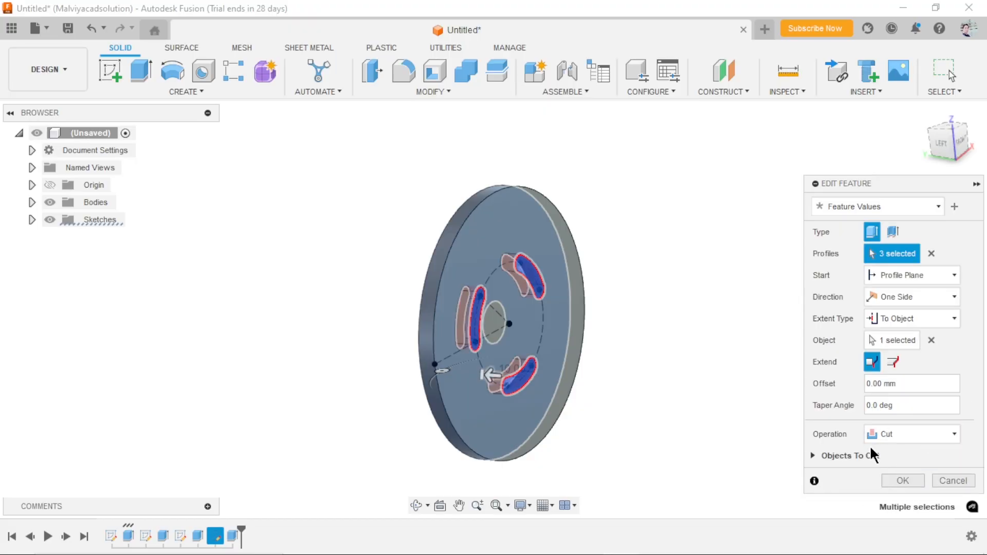
left_click(897, 480)
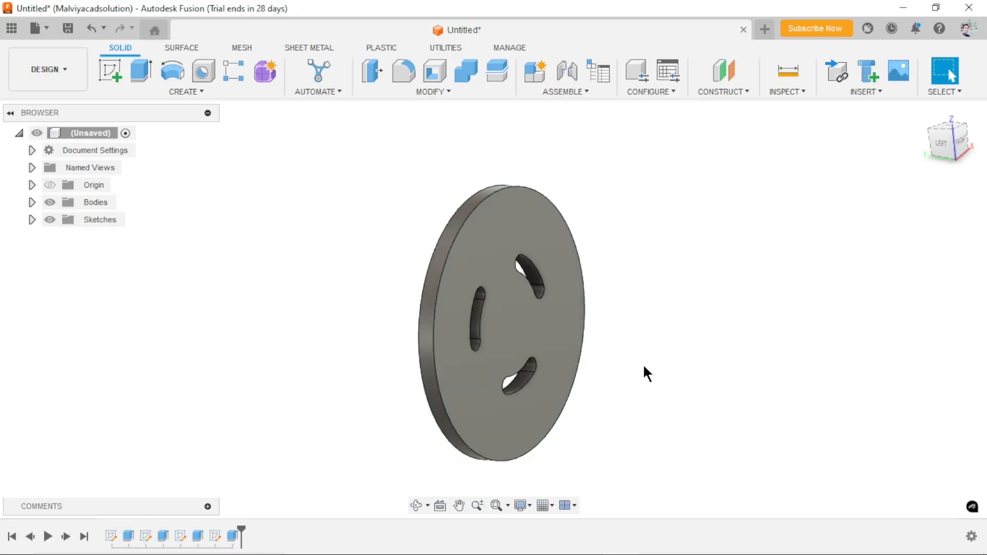
- Open the appearance library for bodies and expand the Metal Flake group in the Paint category
scroll(642, 378, "up", 2)
middle_click_drag(643, 389, 692, 313, "shift")
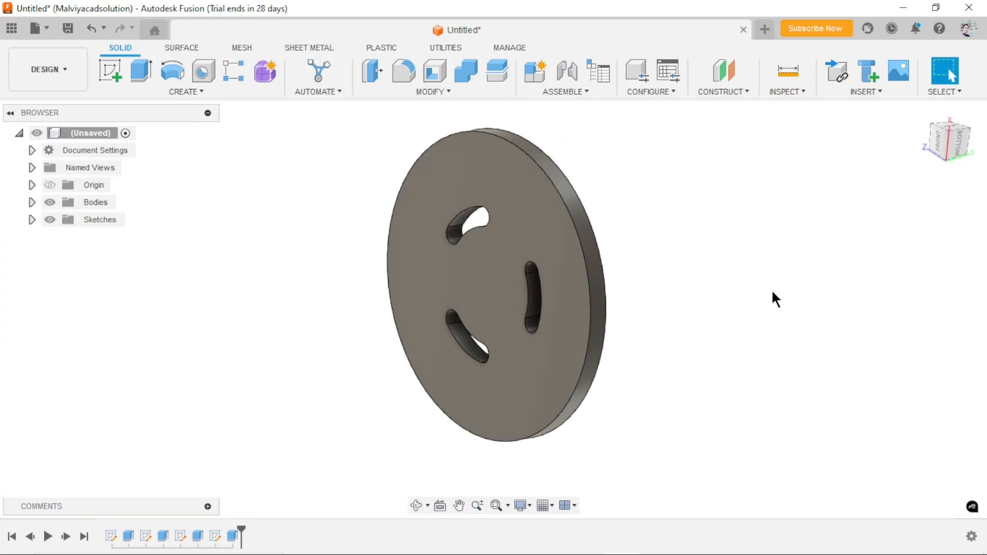
key("a")
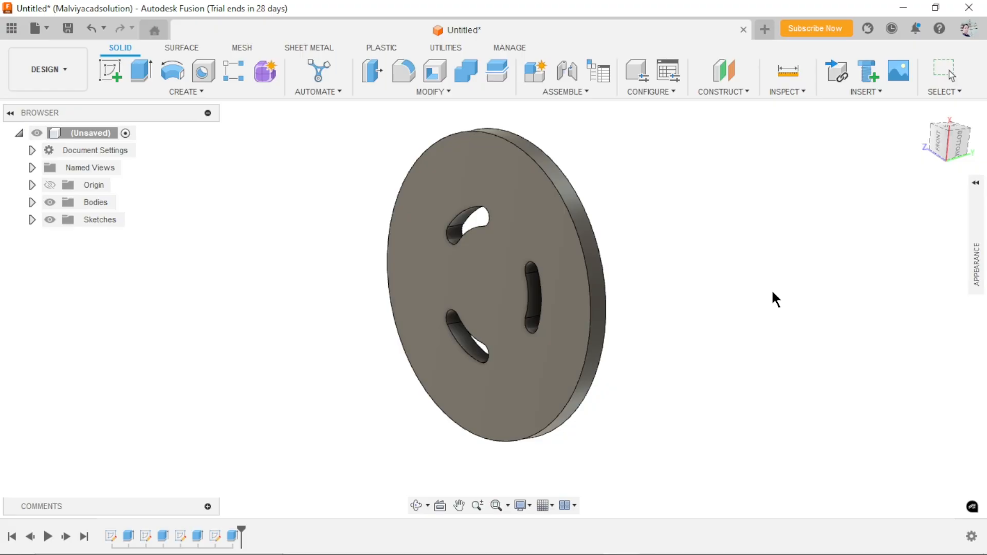
left_click(977, 185)
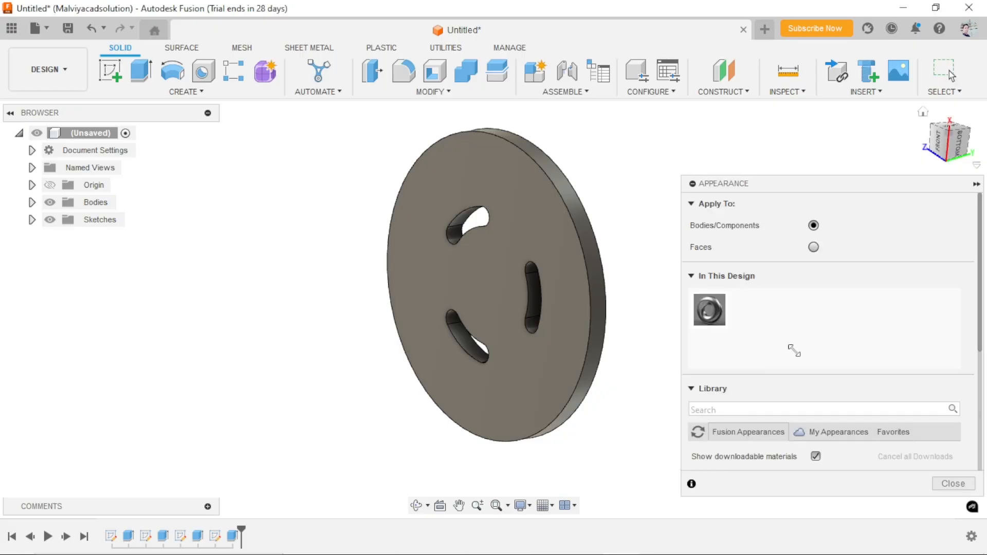
scroll(723, 348, "down", 5)
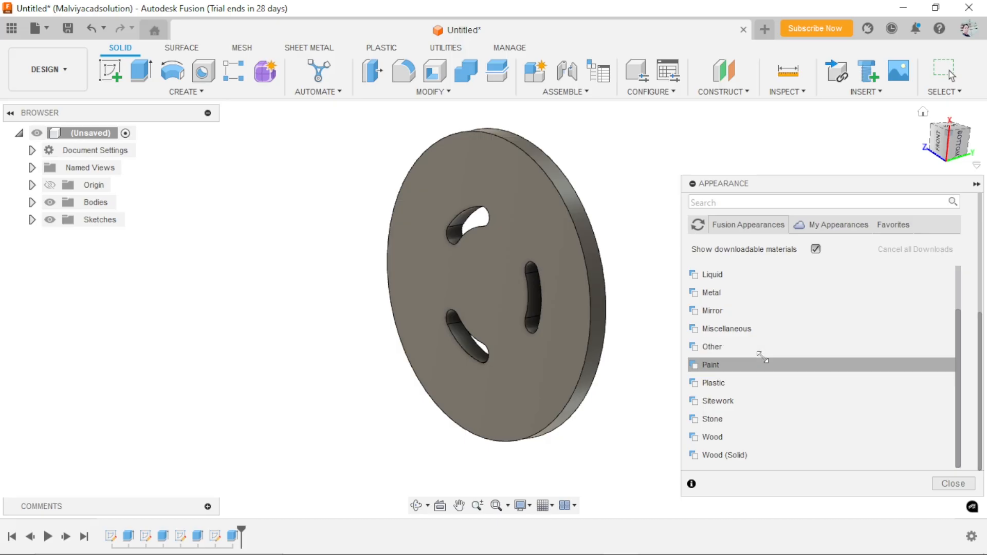
left_click(709, 367)
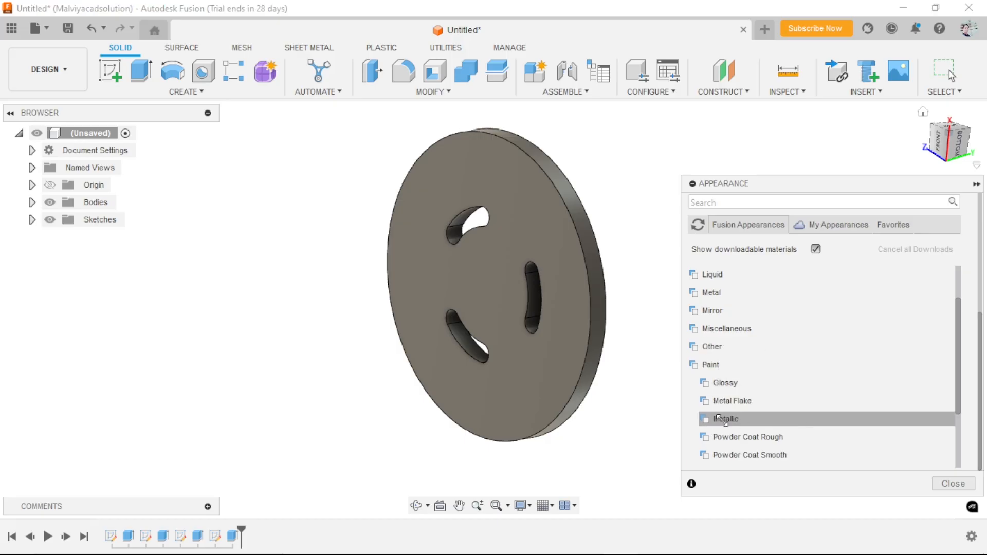
left_click(725, 402)
- Download the Paint - Metal Flake (Green) appearance and apply it to the slotted disc body
left_click_drag(958, 346, 955, 423)
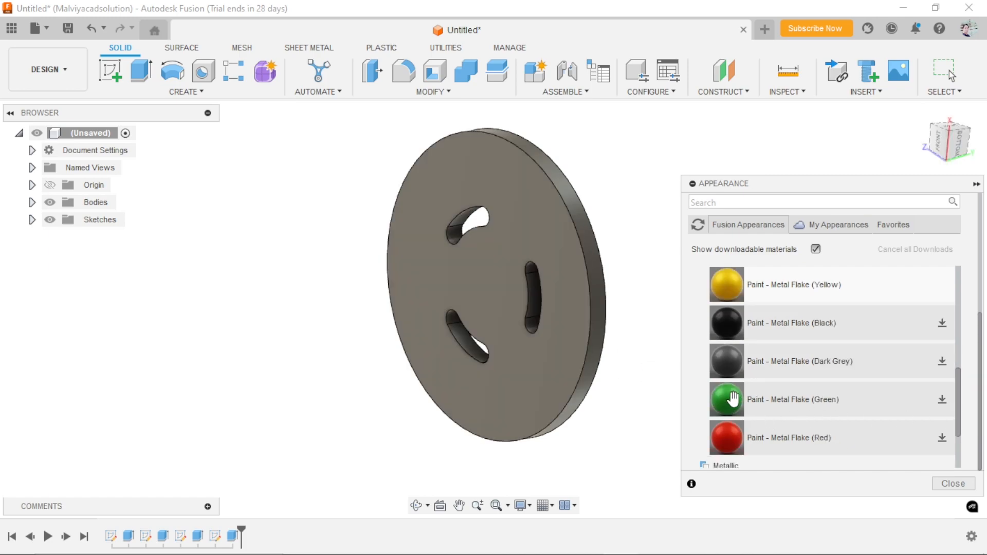
left_click_drag(530, 274, 508, 242)
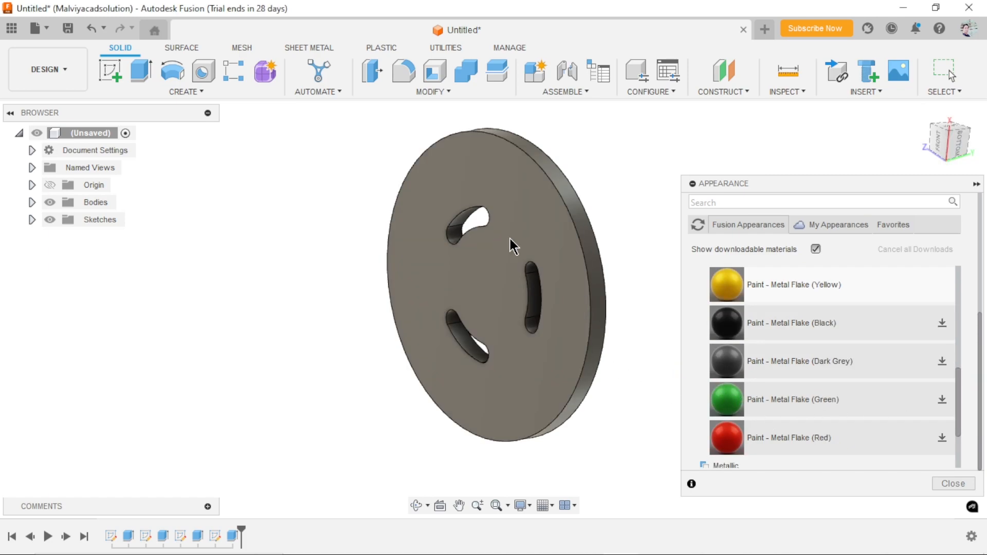
left_click(939, 401)
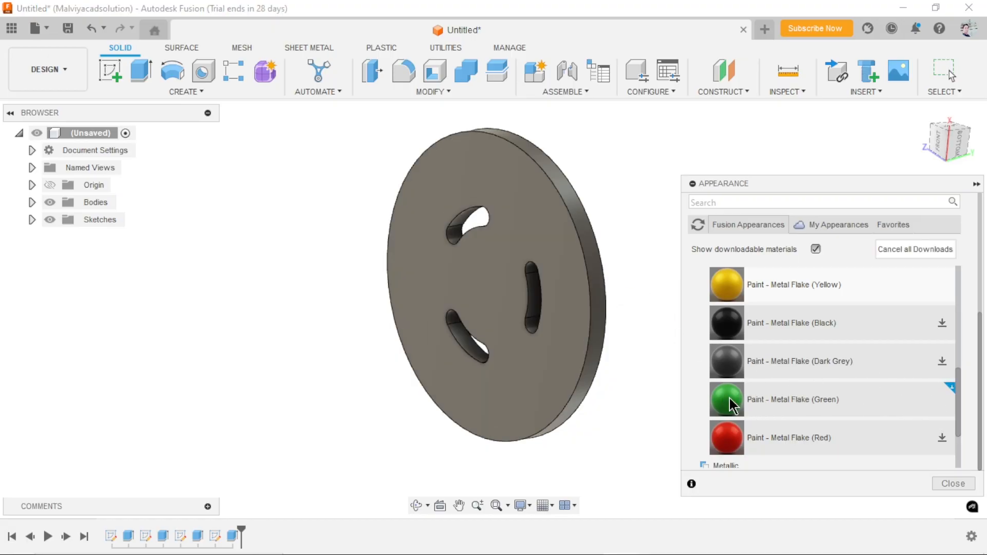
left_click_drag(732, 404, 529, 248)
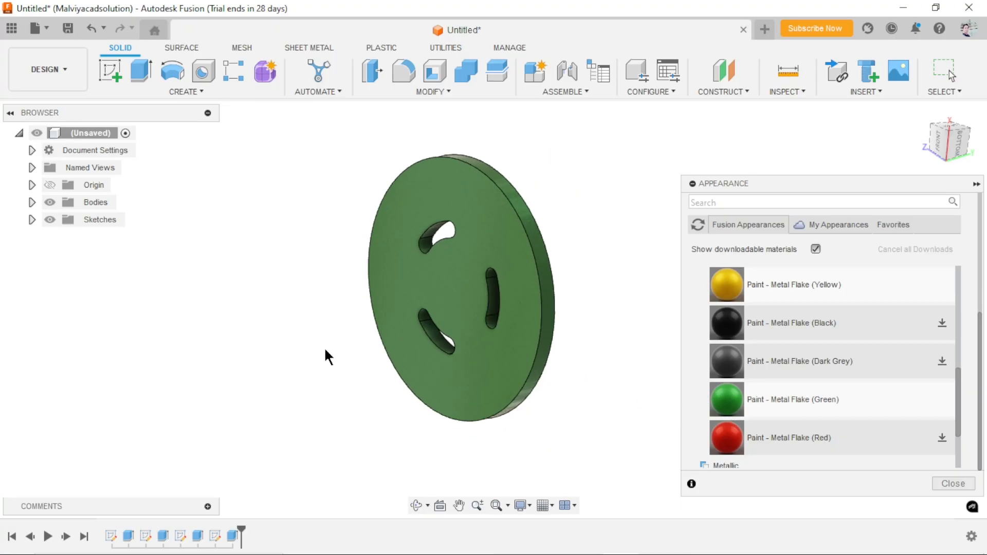
left_click(977, 184)
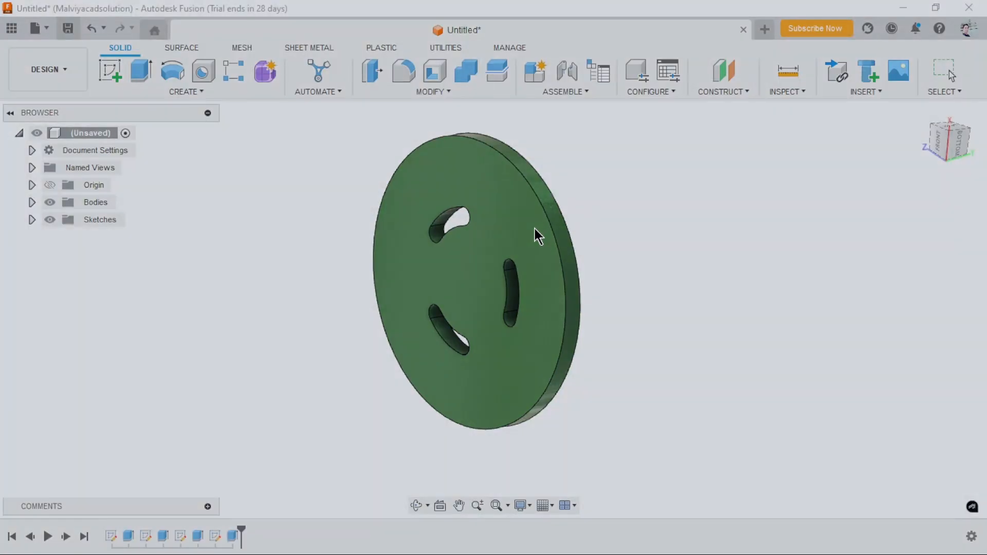
- Save the design as Wheel in the Strrock mechanism folder of Admin Project
key("ctrl+s")
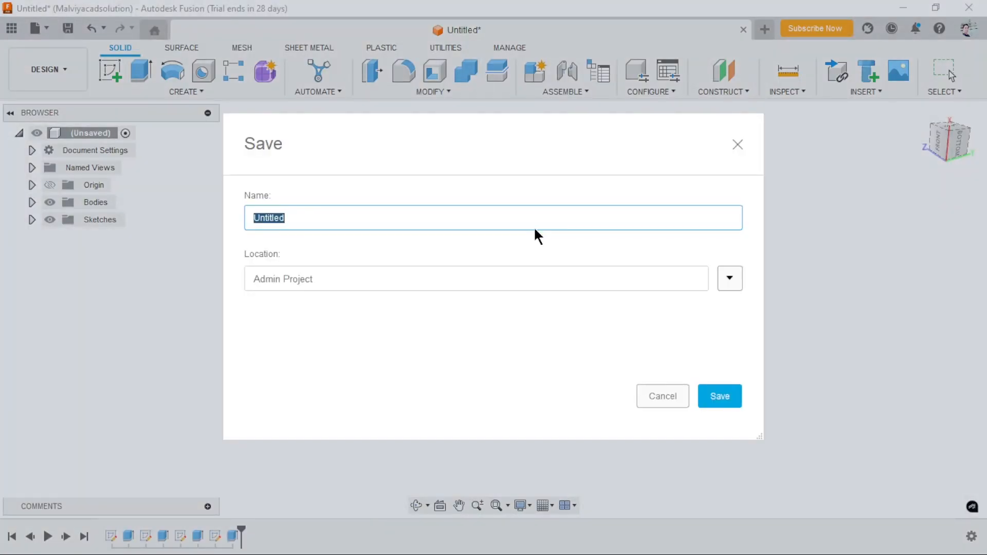
type("Wheel")
left_click(731, 280)
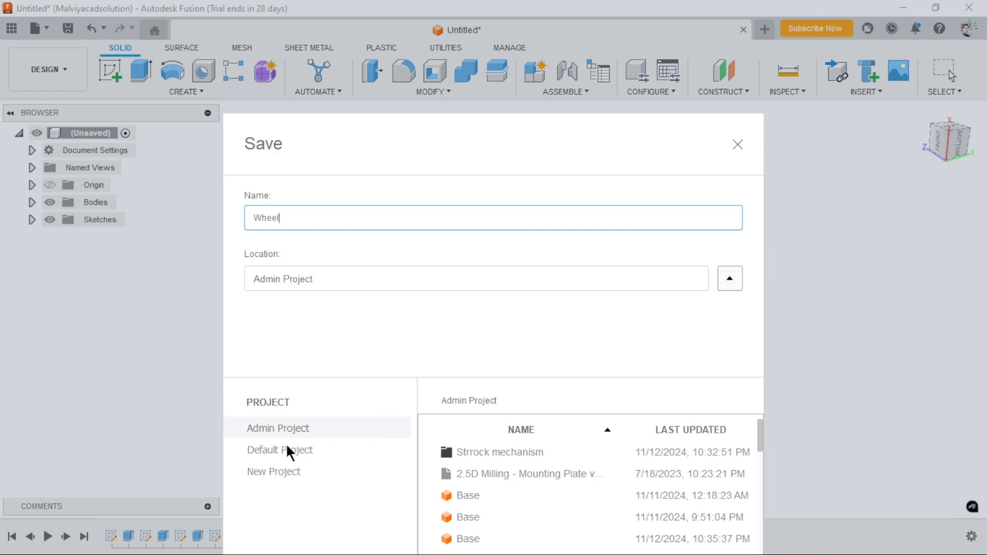
scroll(473, 496, "down", 3)
scroll(557, 471, "up", 3)
double_click(488, 453)
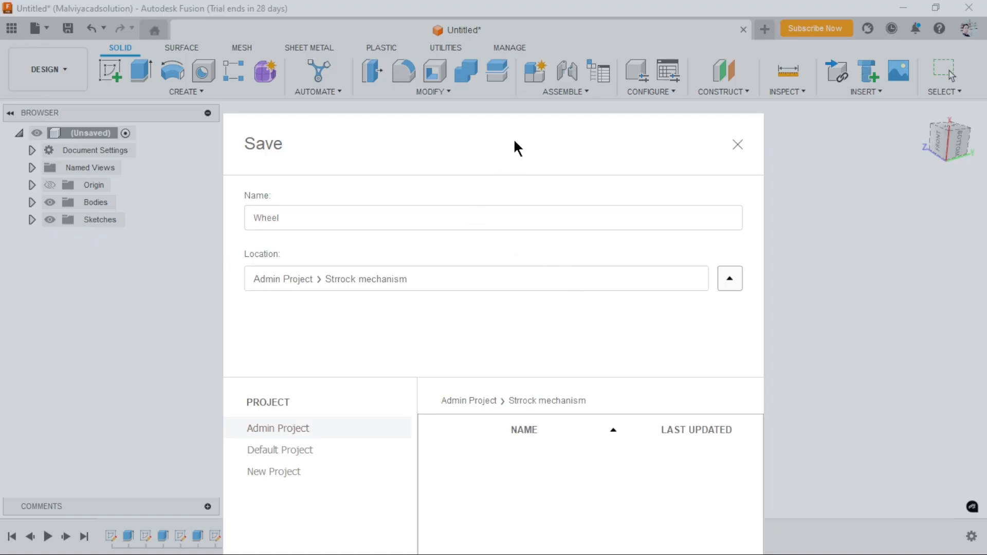
left_click_drag(517, 148, 479, 39)
left_click(683, 523)
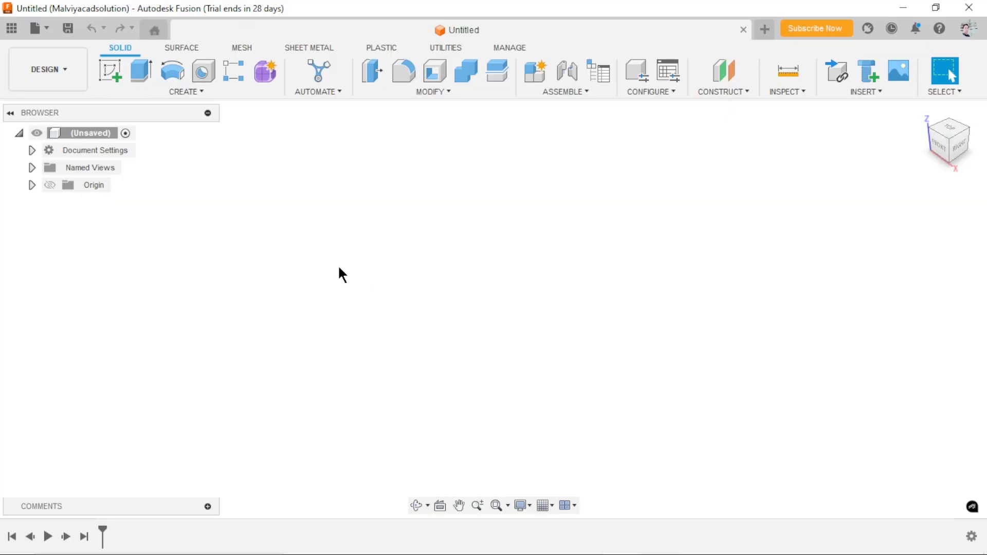
- Sketch a vertical center point slot at the origin on the front plane, 15 mm wide and about 100 mm between arc centres
left_click(110, 73)
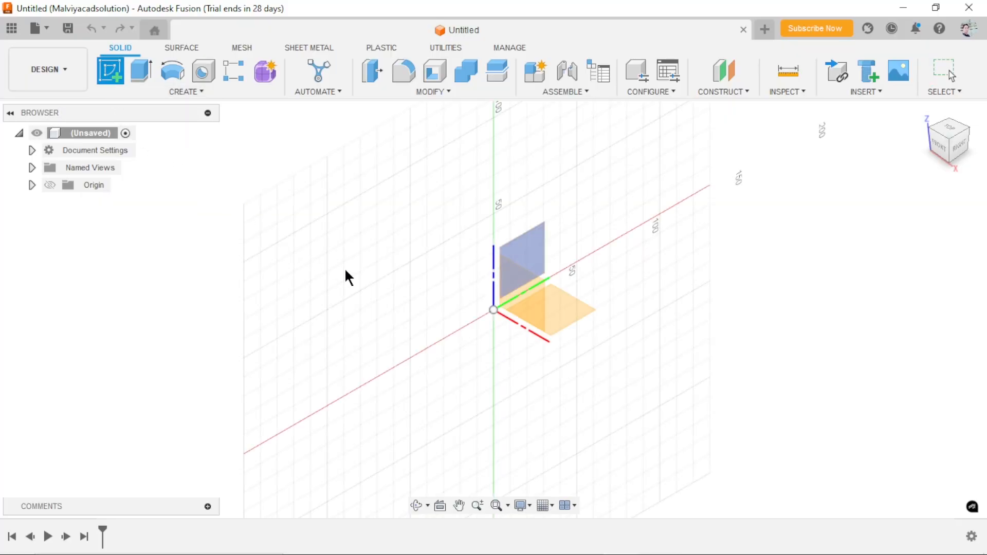
left_click(521, 291)
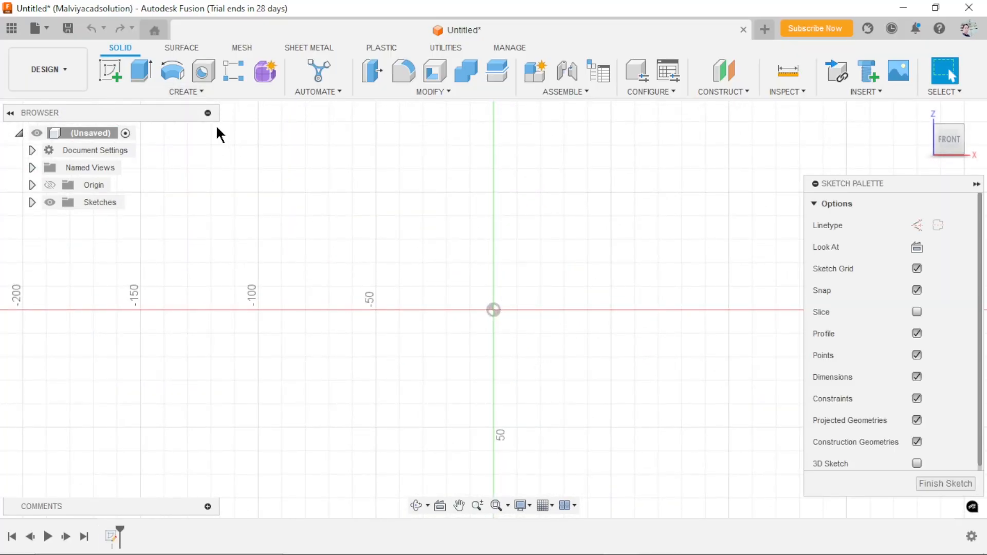
left_click(201, 92)
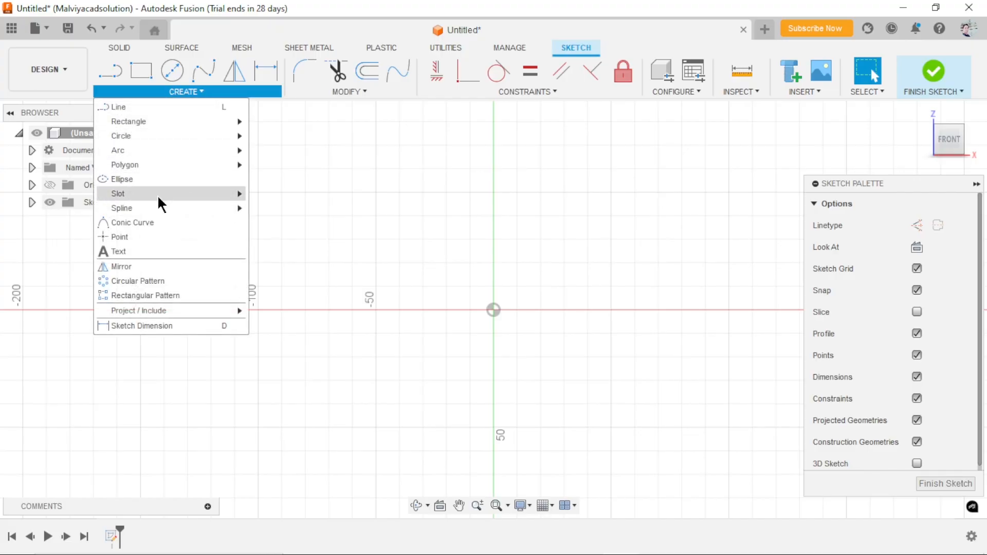
mouse_move(153, 200)
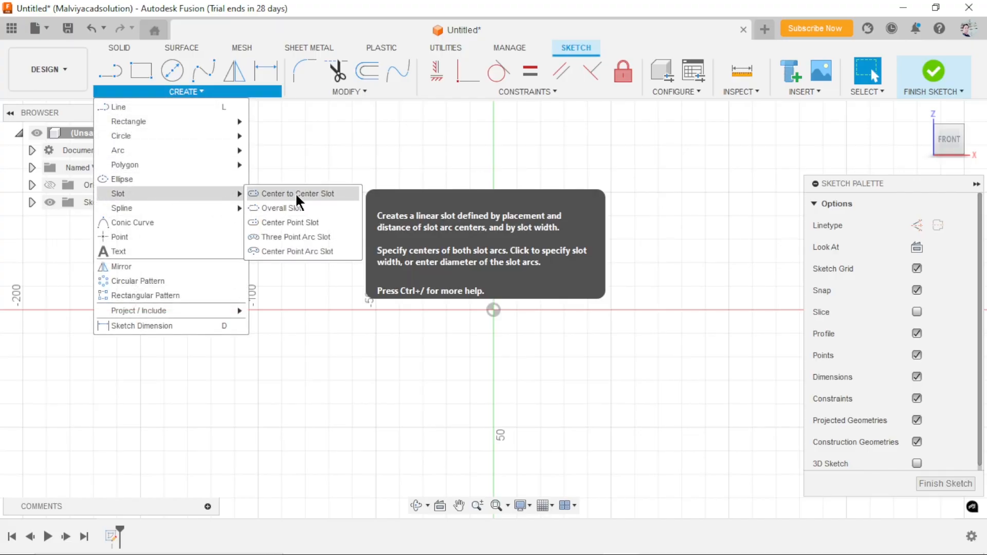
left_click(302, 222)
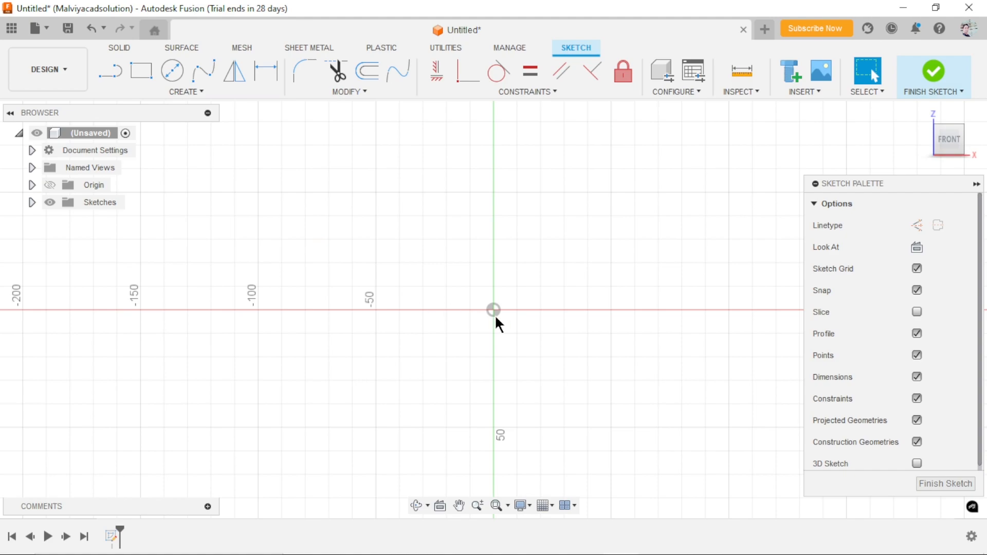
left_click(493, 310)
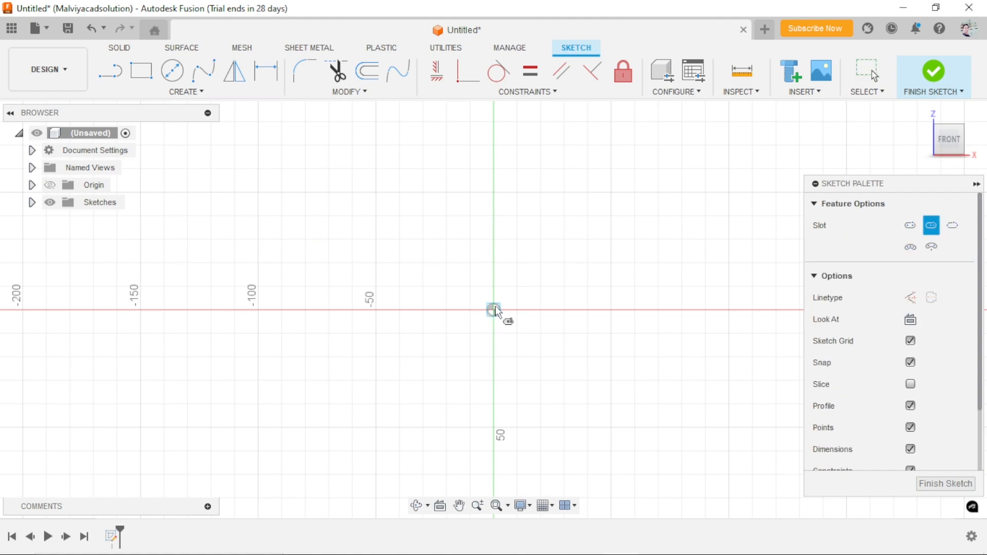
left_click(494, 197)
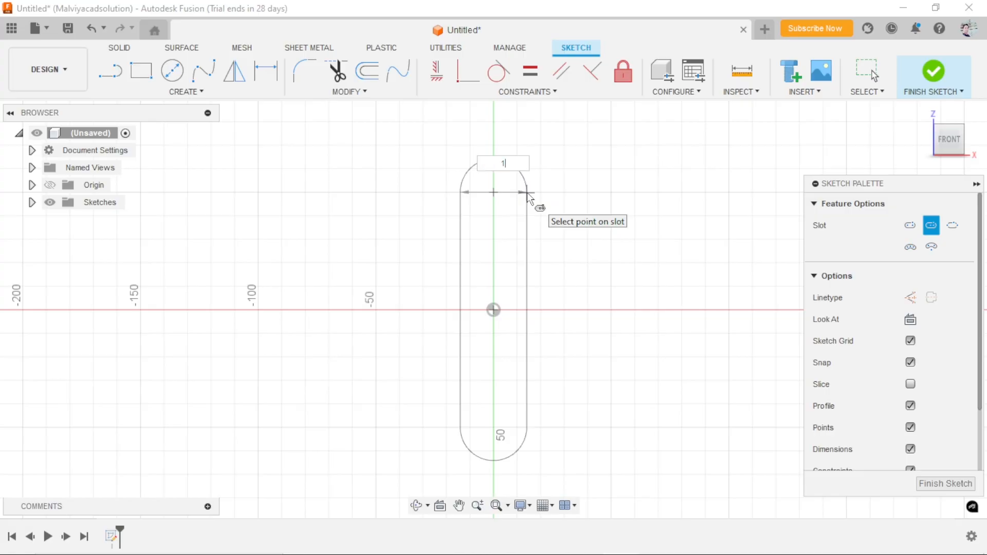
key("Return")
- Dimension the vertical slot's centreline between the two arc centres to 120 mm
scroll(398, 338, "down", 2)
scroll(459, 409, "up", 2)
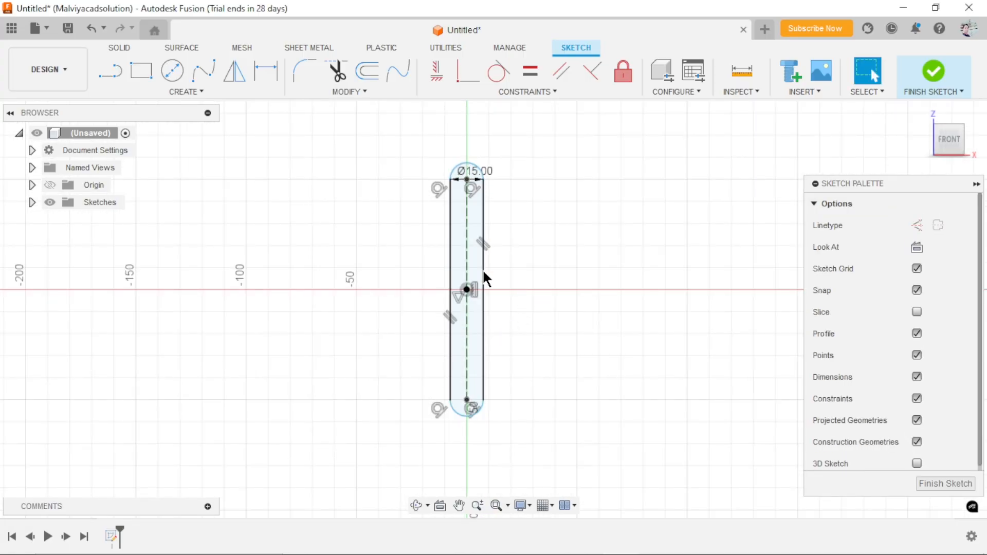
left_click(265, 71)
left_click(467, 261)
double_click(554, 277)
type("120")
key("Return")
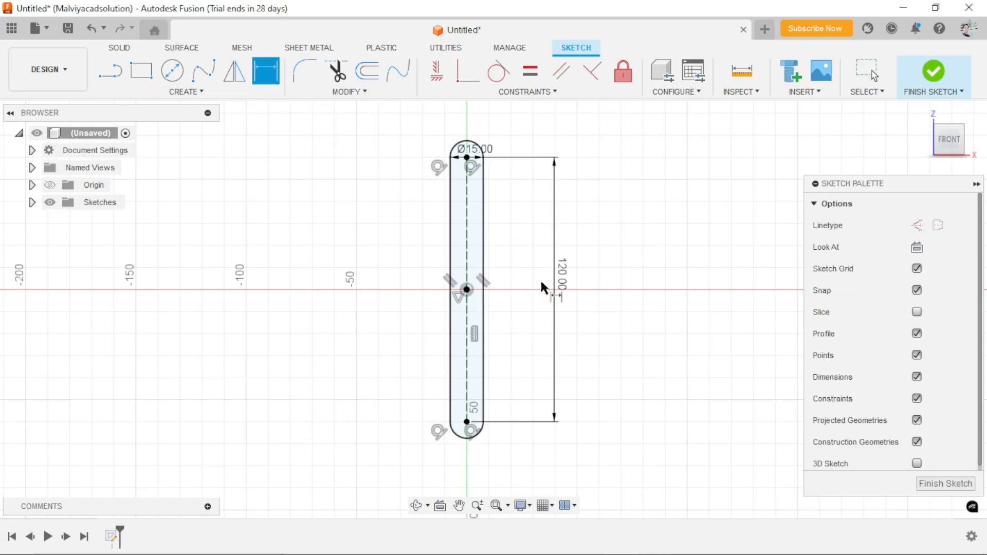
- Offset the 120 mm slot outline outward by 10 mm to form an outer slot around it
scroll(445, 331, "down", 1)
left_click(367, 72)
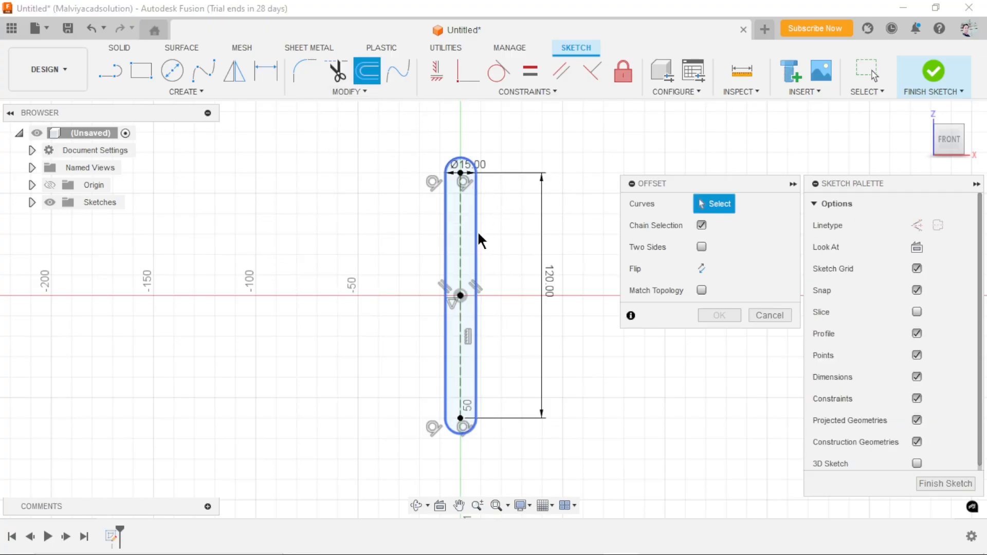
left_click(477, 254)
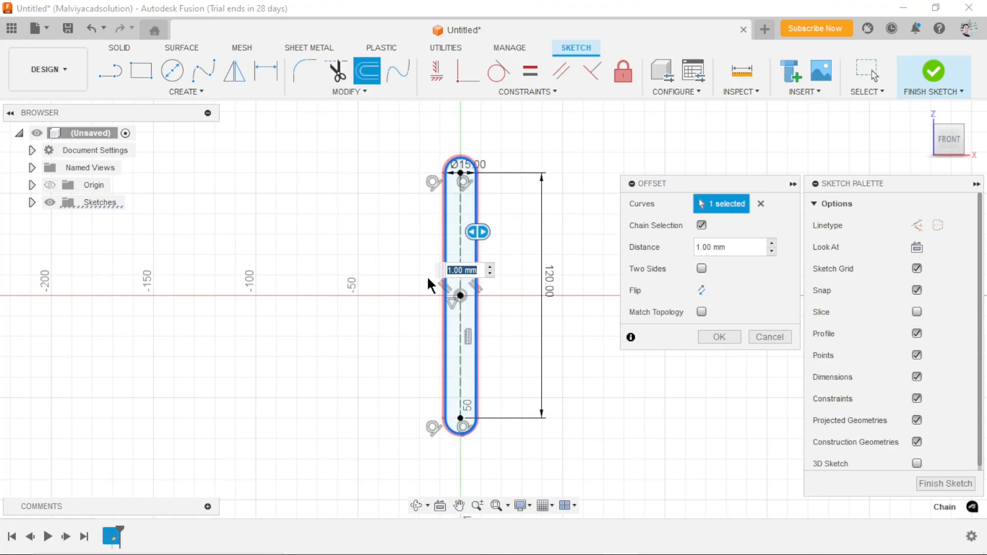
type("10")
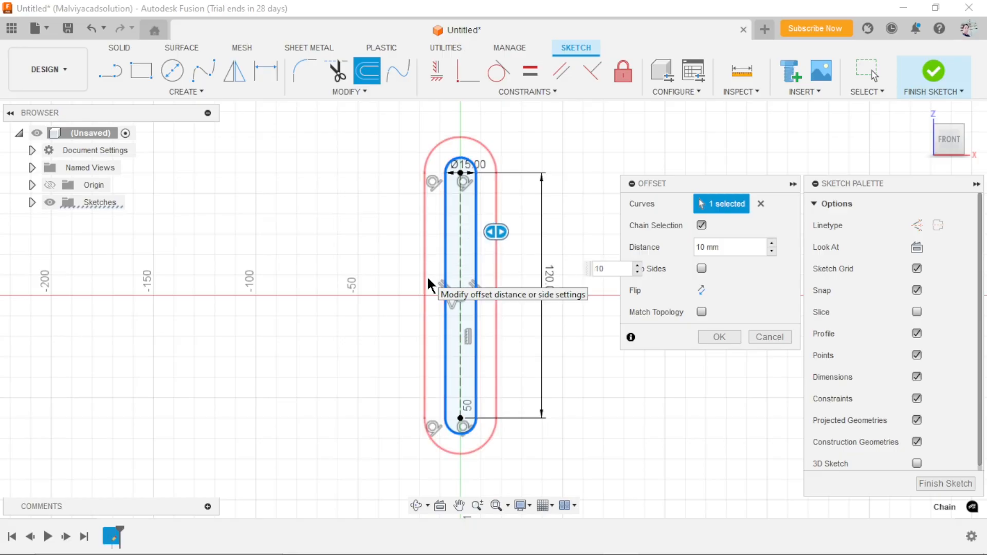
key("Return")
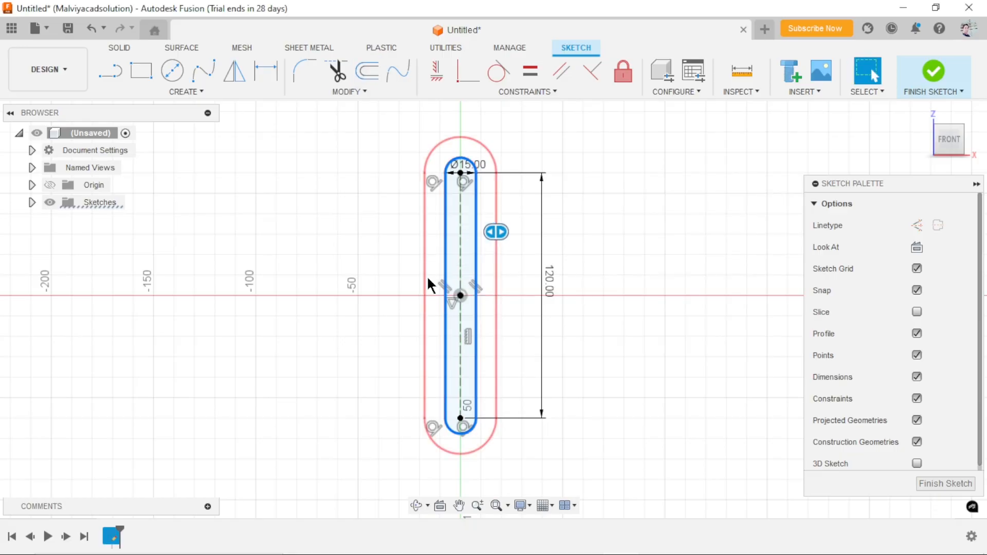
scroll(474, 356, "down", 2)
scroll(476, 384, "up", 2)
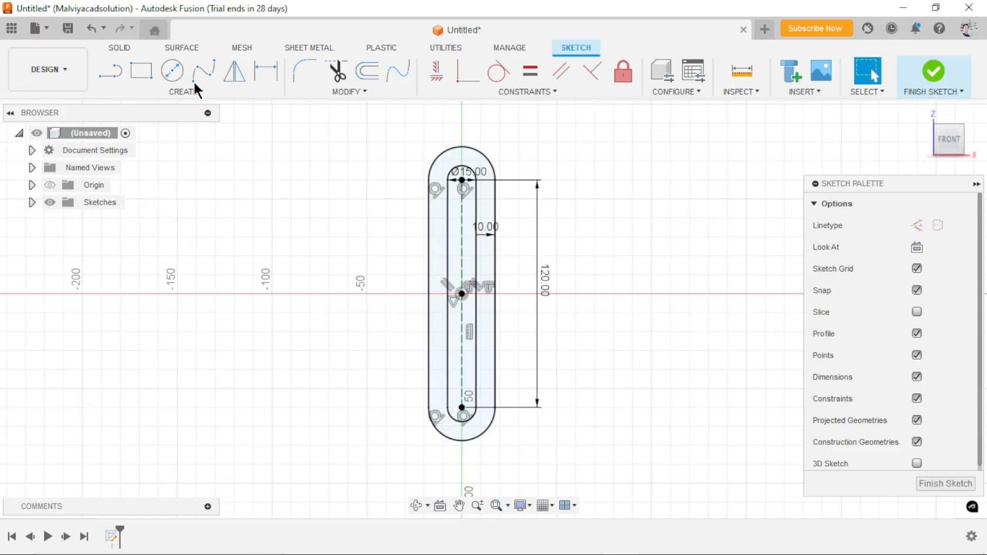
- Extrude the ring profile between the two slot outlines symmetrically by 7.5 mm as a new body
left_click(120, 48)
left_click(135, 72)
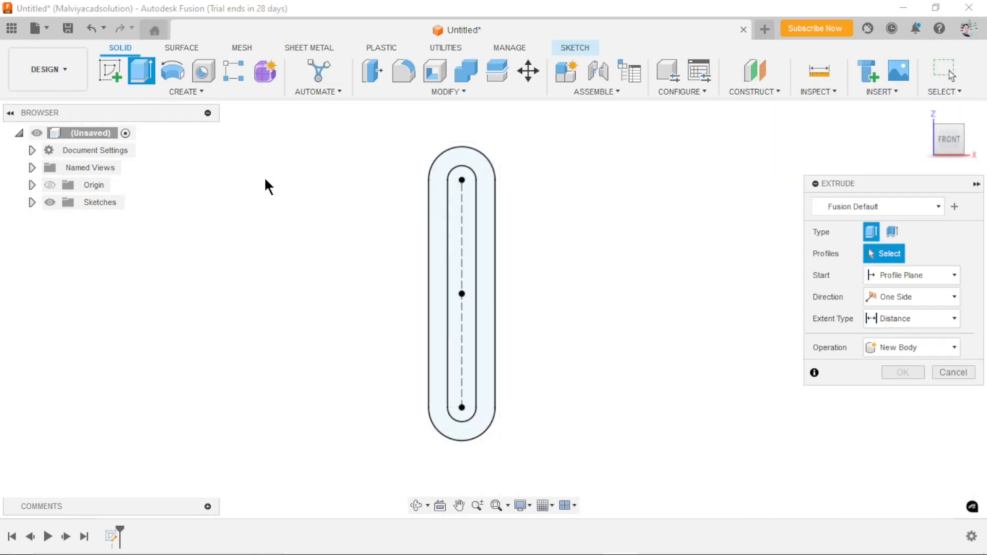
left_click(924, 114)
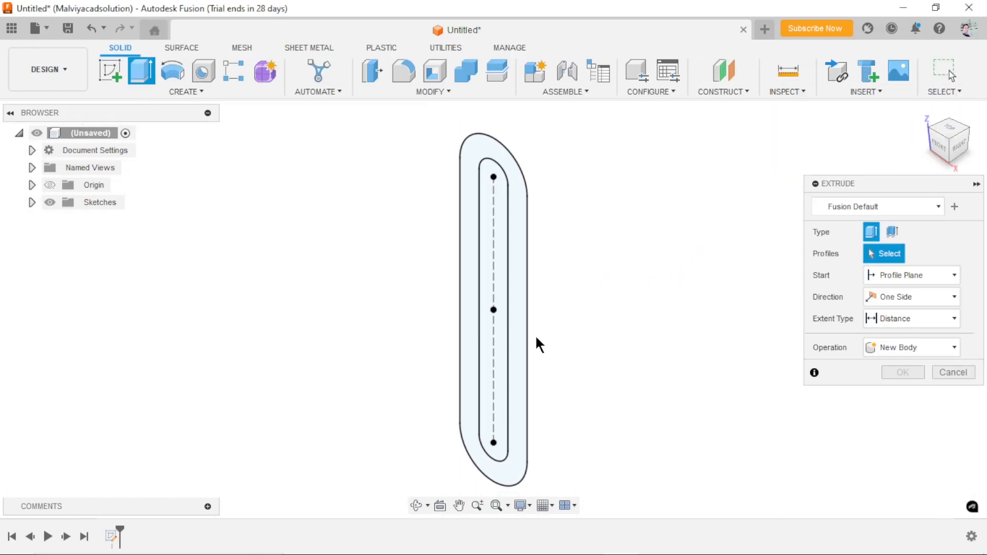
left_click(514, 279)
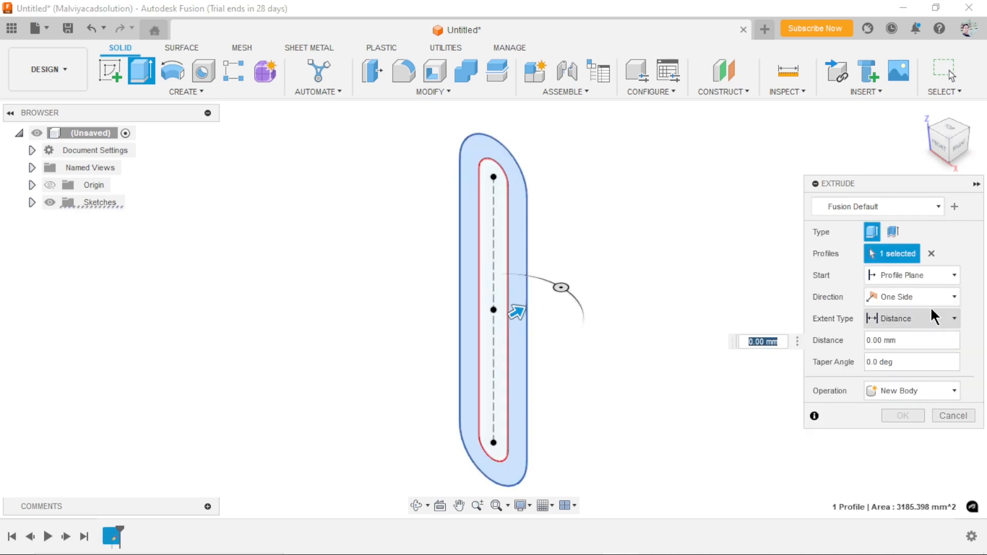
left_click(933, 298)
left_click(909, 347)
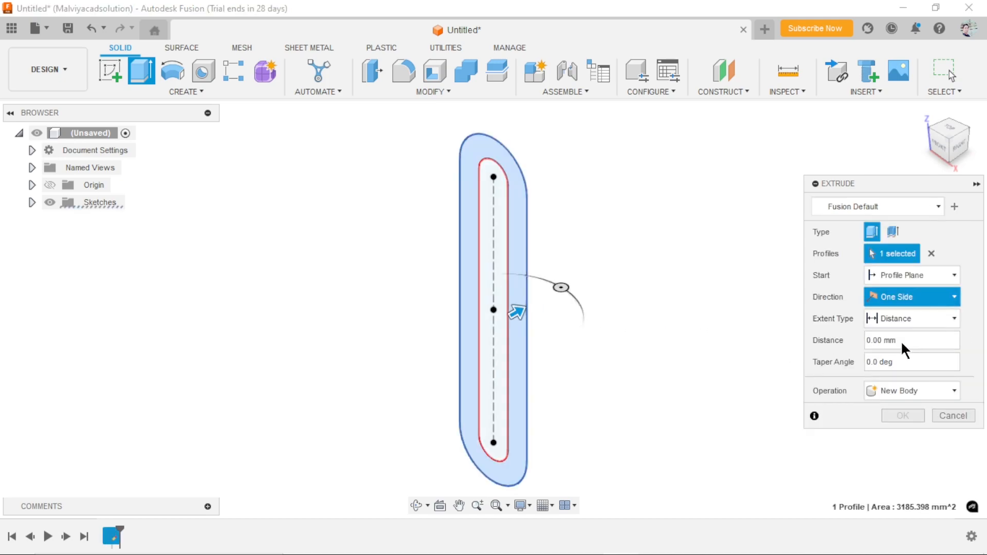
type("7.5")
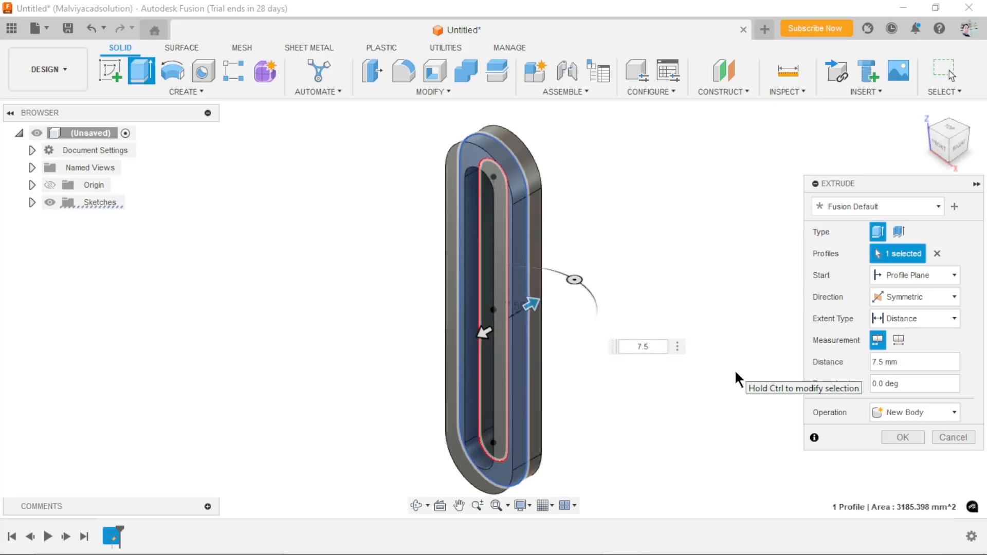
key("Return")
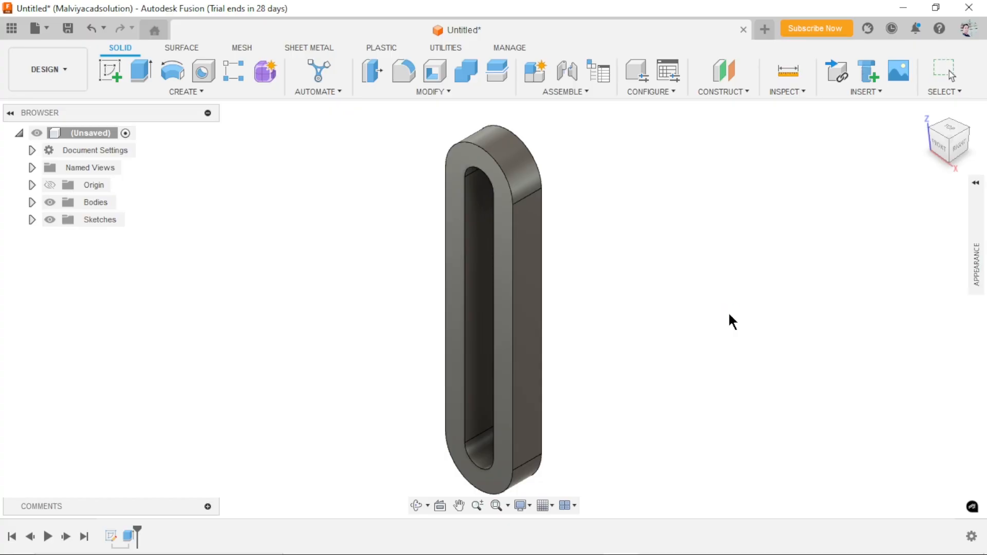
- Download the Paint - Metal Flake (Red) appearance and apply it to the slotted link body
key("a")
scroll(766, 381, "down", 3)
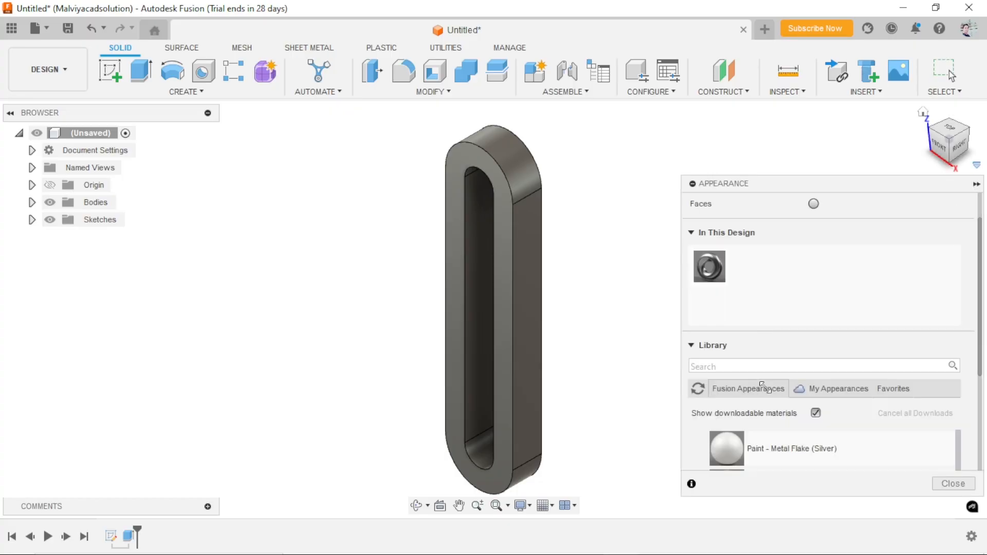
mouse_move(729, 360)
left_mouse_down()
mouse_move(695, 386)
mouse_move(520, 291)
left_mouse_up()
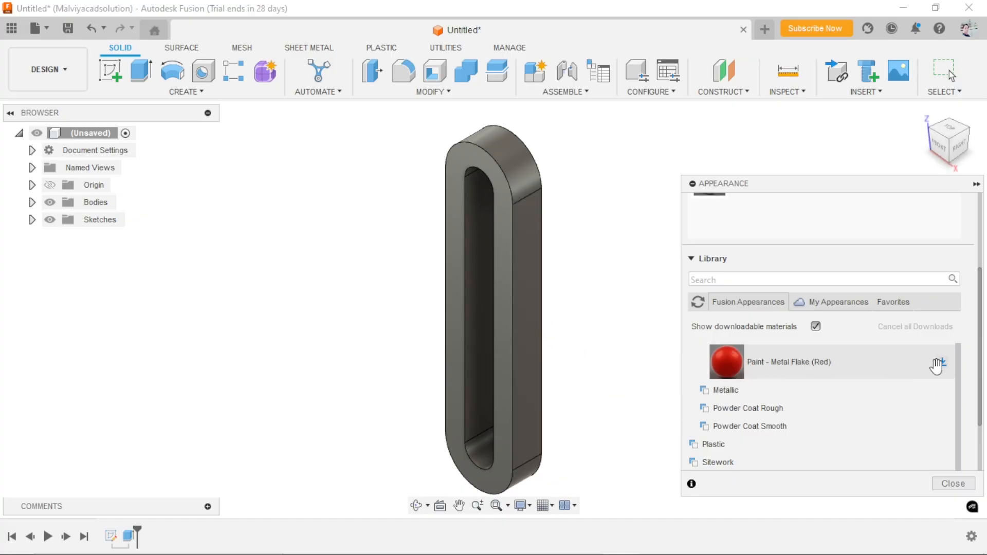
left_click(945, 363)
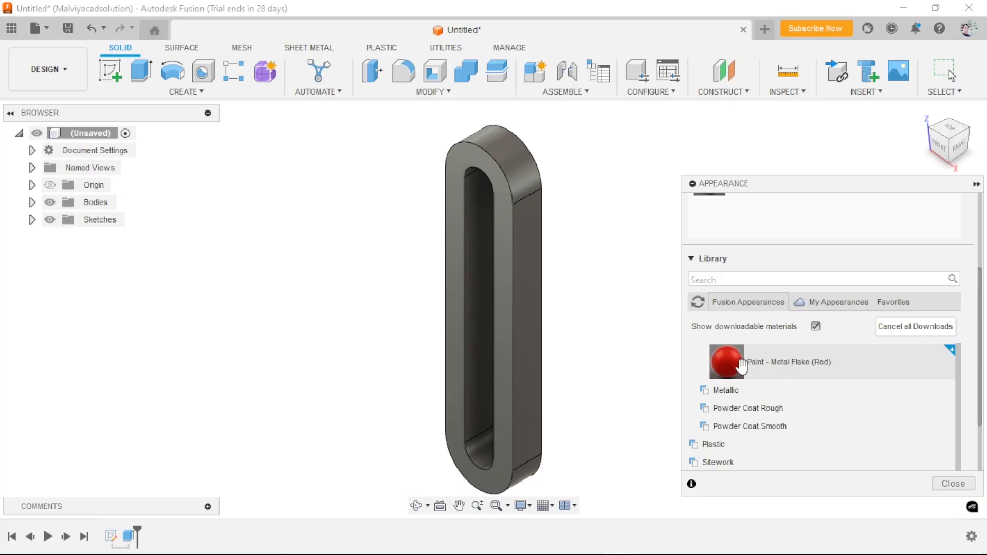
left_click_drag(739, 366, 510, 287)
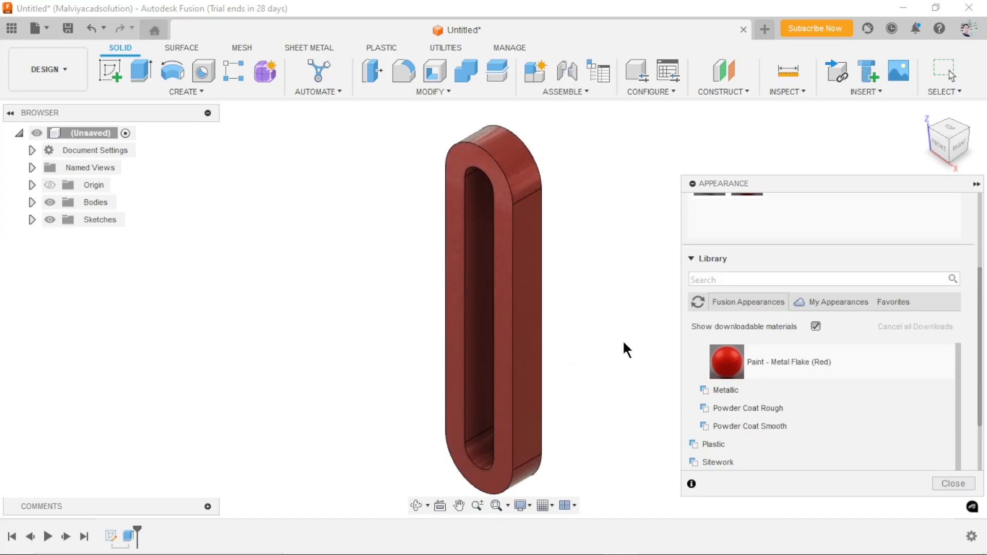
left_click(975, 185)
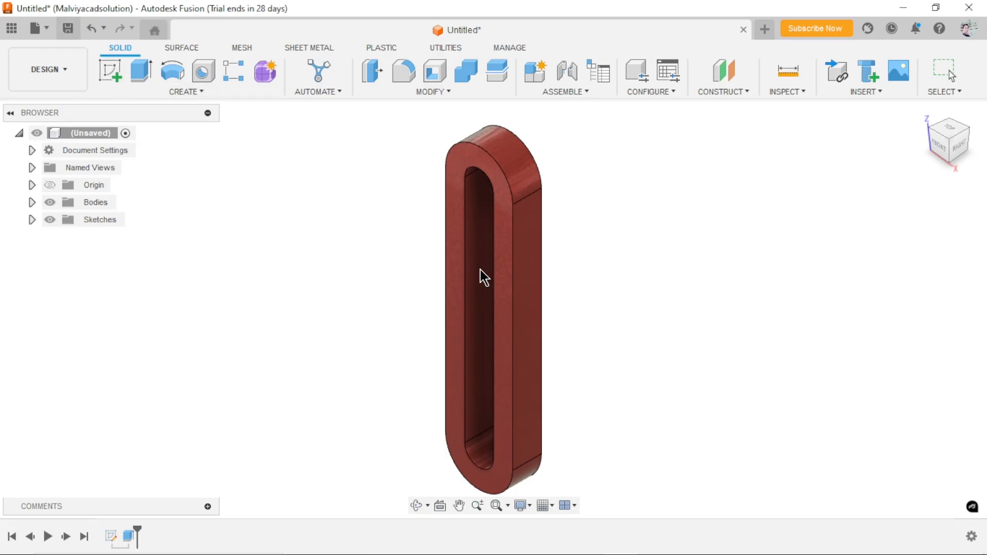
- Save the design as Middle slide in the Strrock mechanism folder of Admin Project
key("ctrl+s")
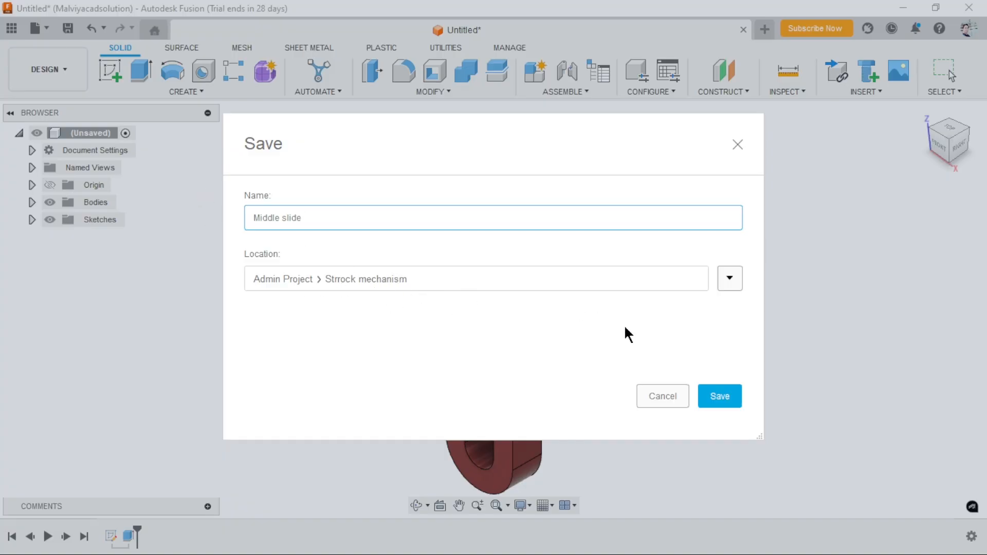
left_click(720, 396)
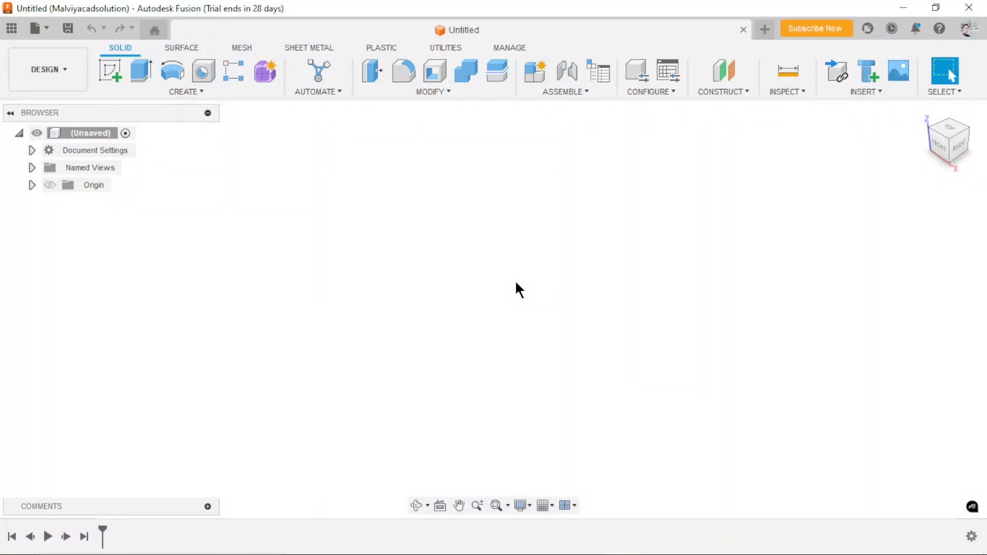
- Start a sketch on the horizontal XY plane and draw a line about 100 mm long from the origin along the positive X axis
left_click(106, 81)
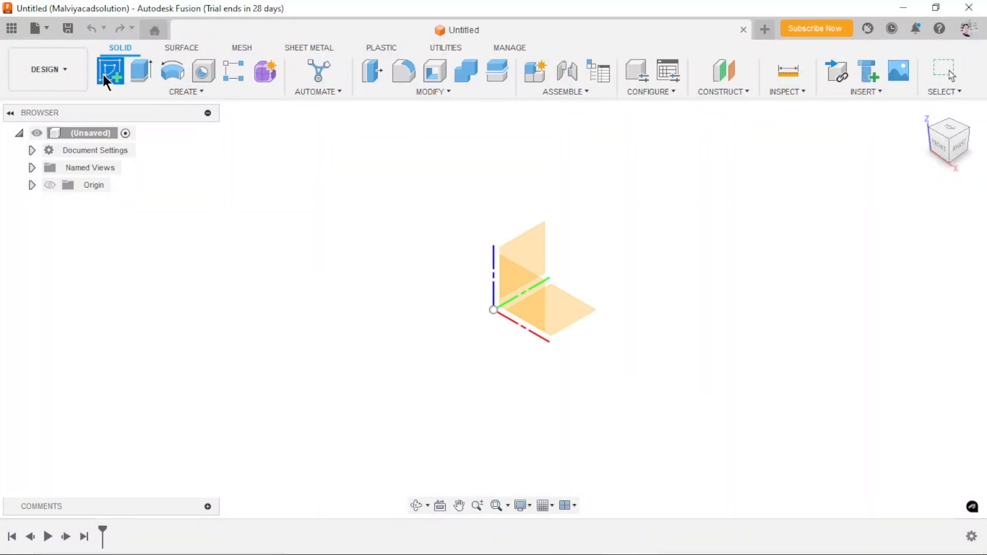
left_click(560, 314)
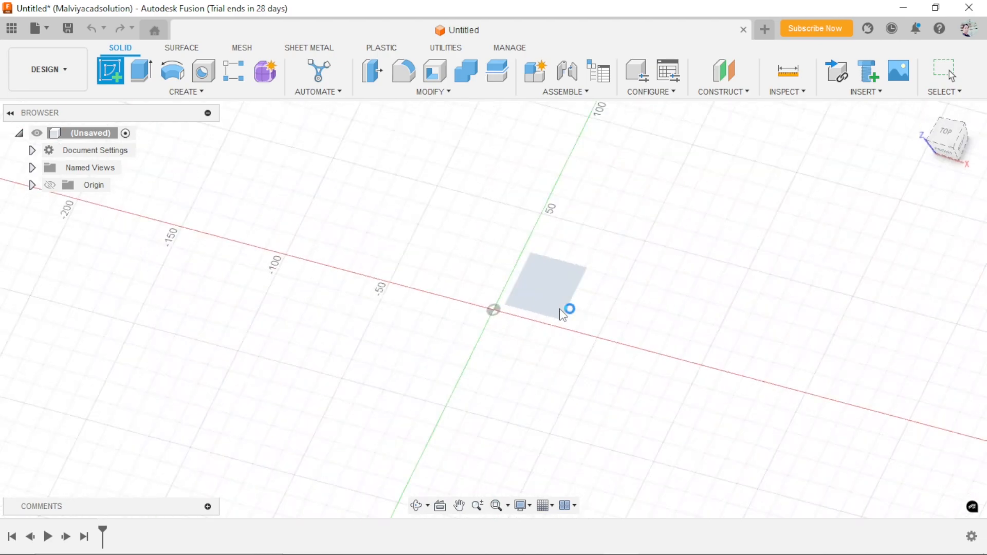
left_click(109, 71)
left_click(494, 310)
left_click(728, 310)
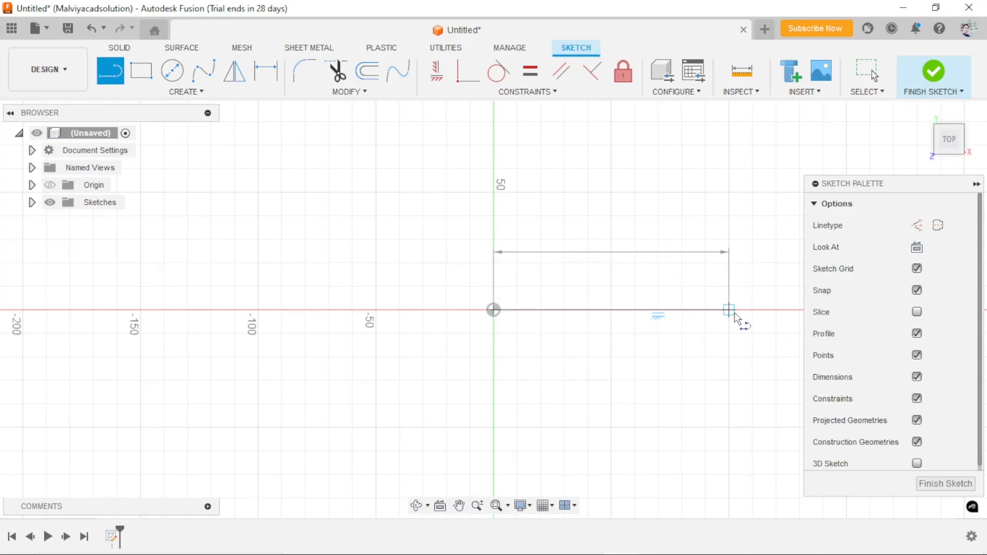
left_click(734, 313)
- End the line chain and convert the horizontal line from the origin to construction geometry
left_click(917, 225)
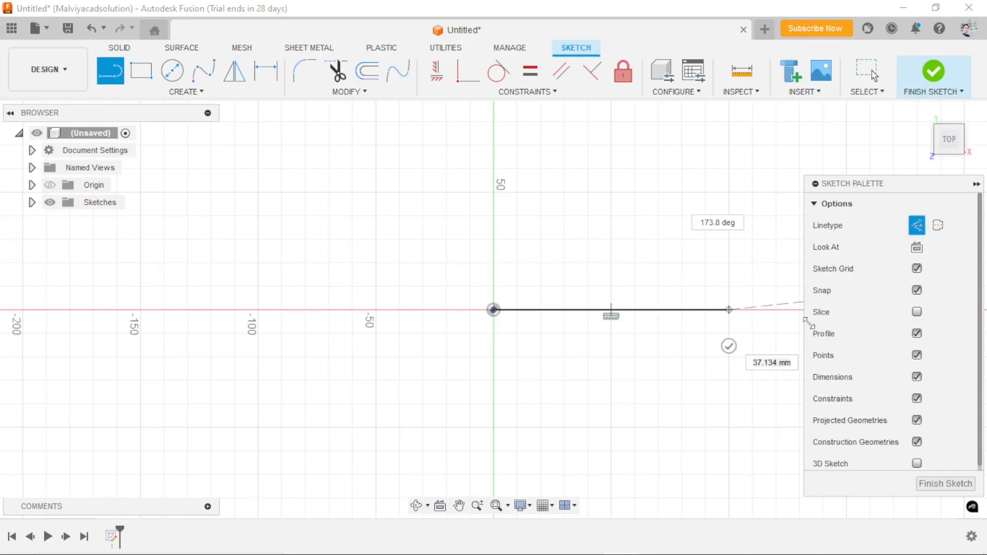
key("Escape")
left_click(674, 310)
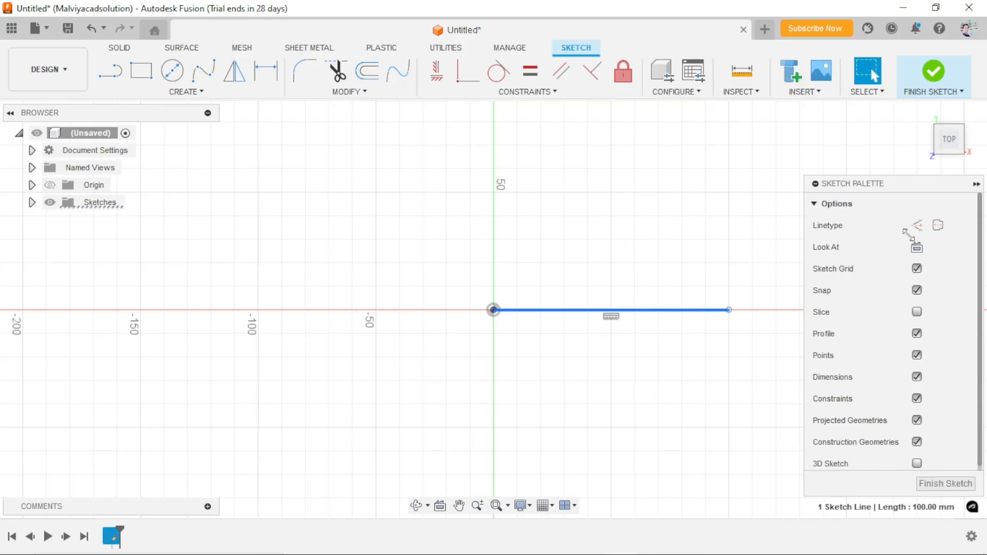
left_click(917, 226)
left_click(629, 386)
scroll(478, 362, "down", 3)
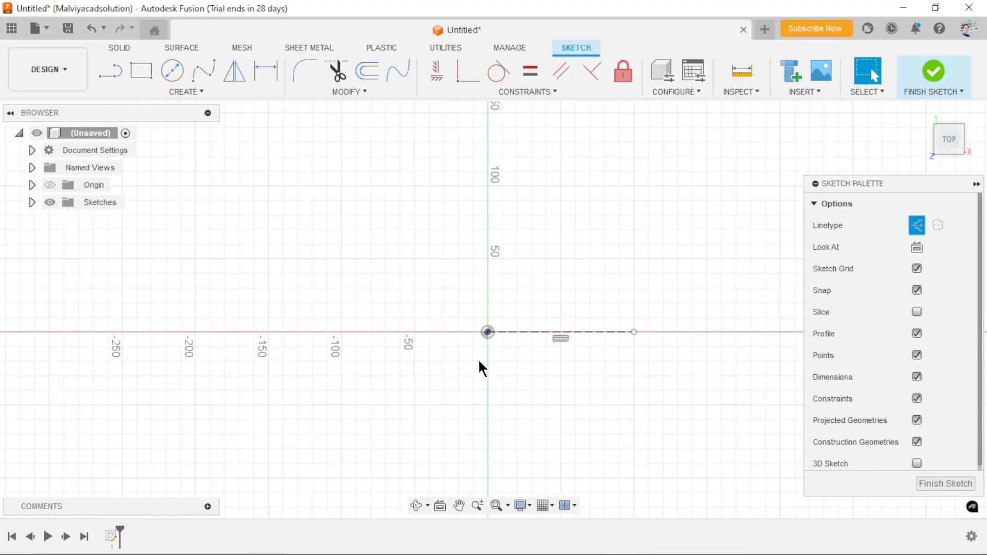
- Draw solid outer edges above the construction line: about 130 mm horizontally from the Y axis, and about 86 mm vertically down to the X axis
scroll(479, 365, "up", 1)
left_click(110, 78)
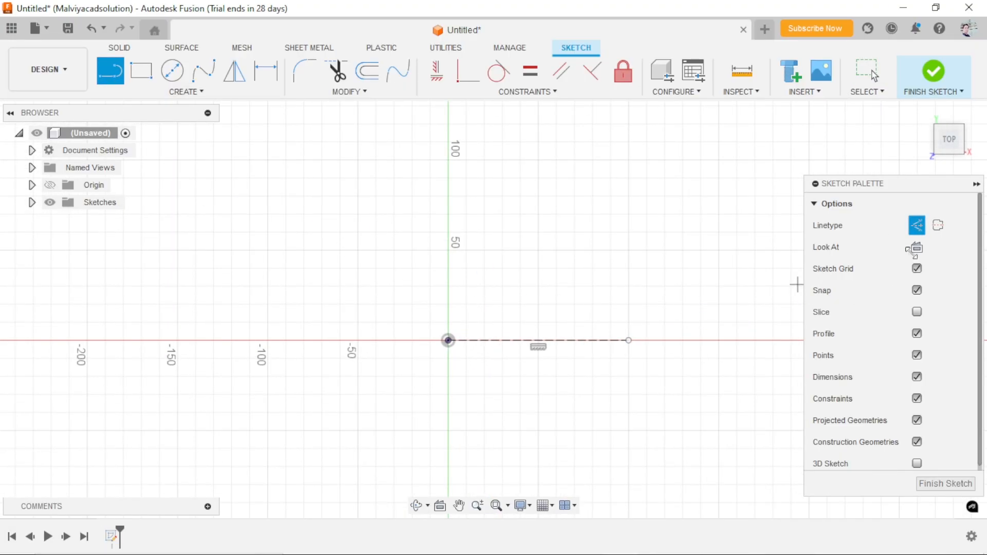
left_click(916, 226)
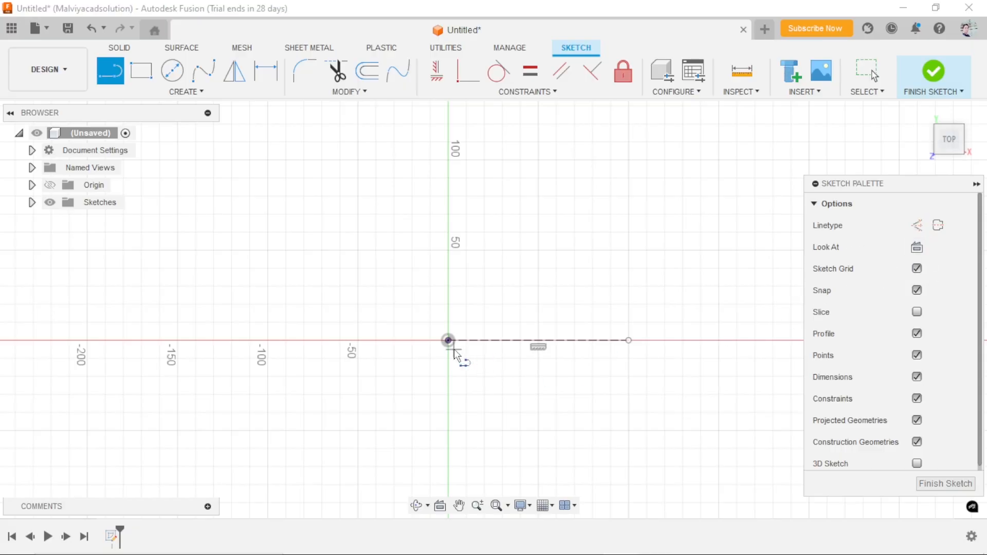
left_click(447, 186)
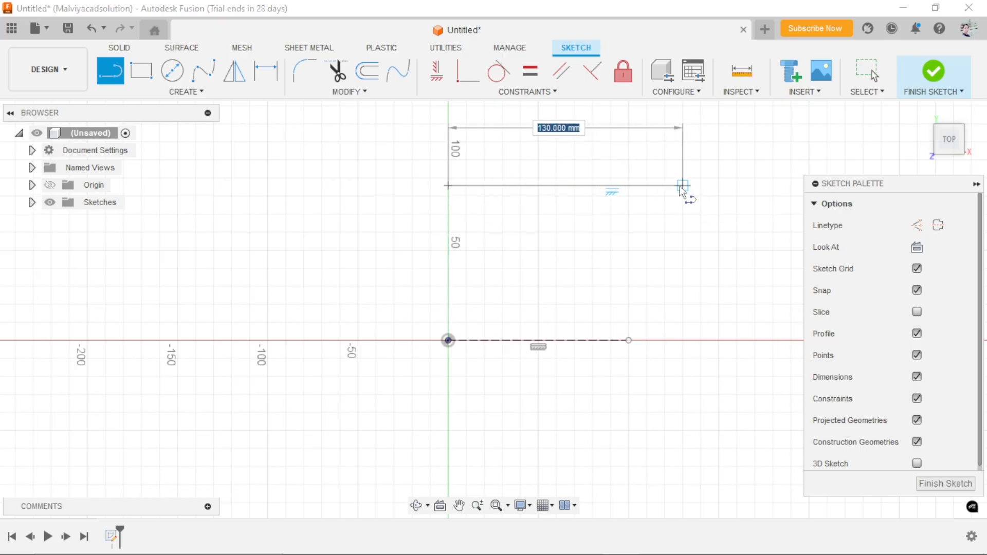
left_click(683, 185)
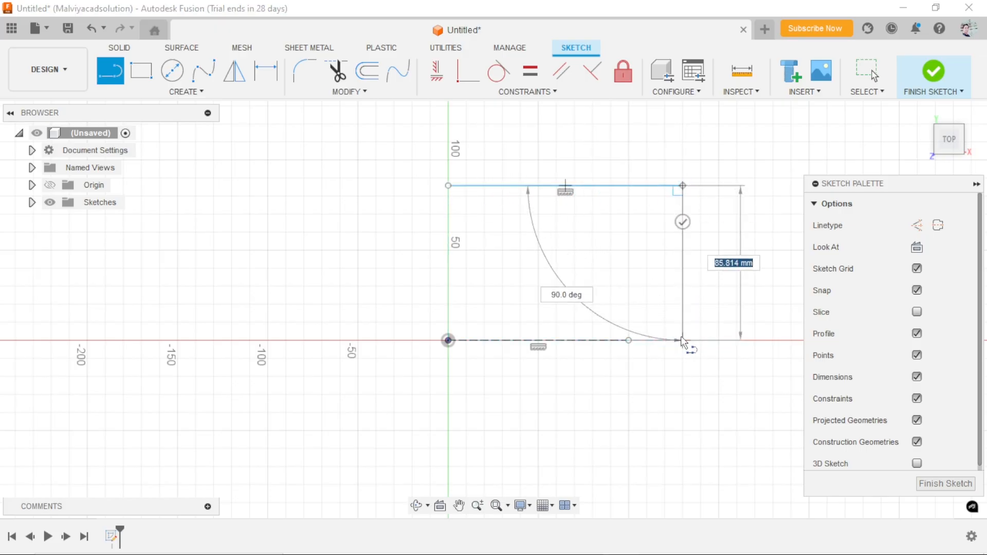
left_click(683, 340)
right_click(692, 336)
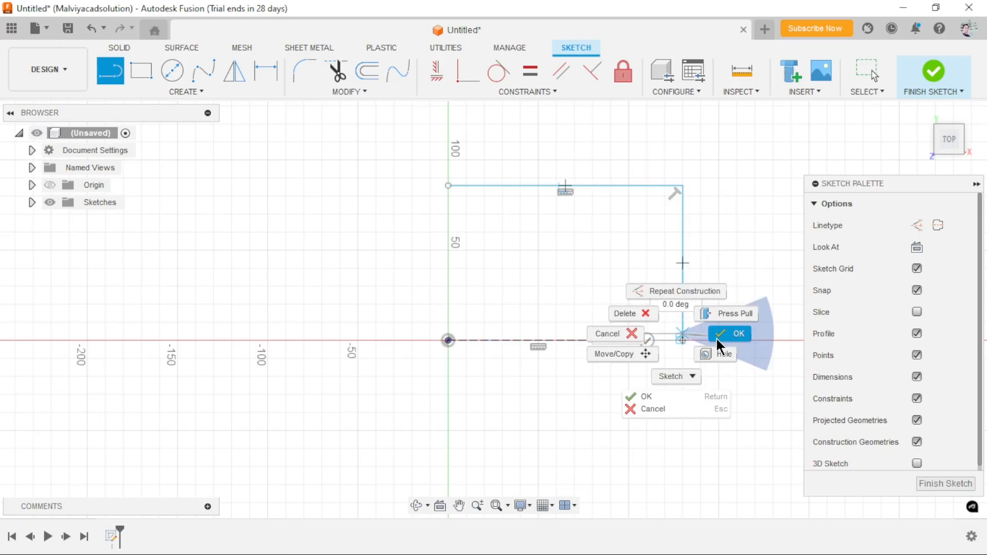
left_click(717, 337)
- Draw the inner edges of the L-shaped profile from the outer line's open end: short vertical, parallel horizontal, and vertical down to the X axis
left_click(119, 76)
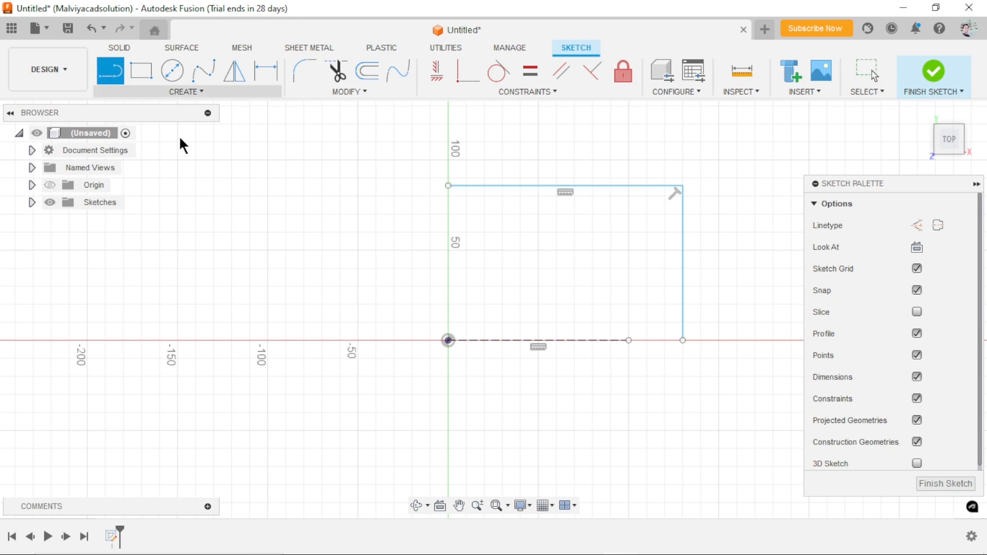
left_click(448, 185)
left_click(450, 239)
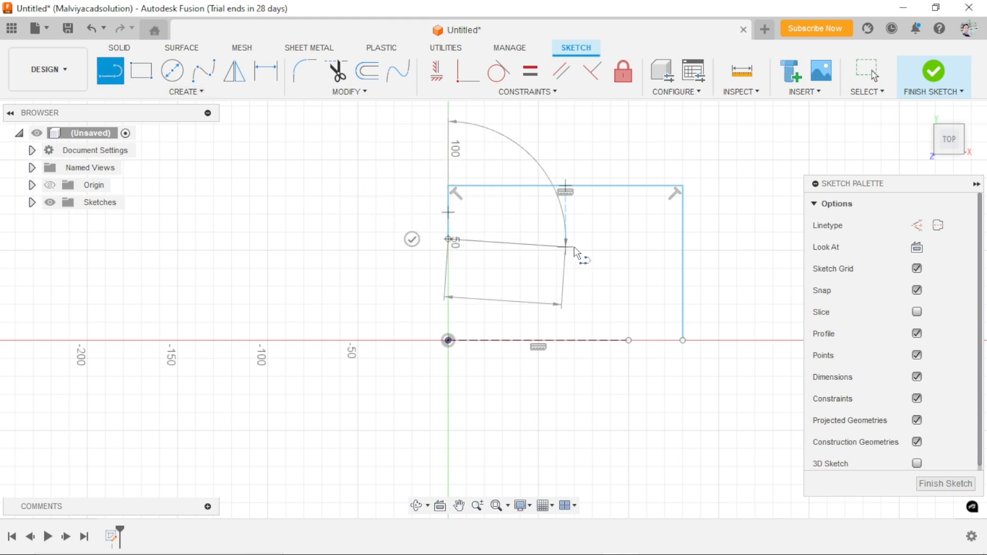
left_click(593, 238)
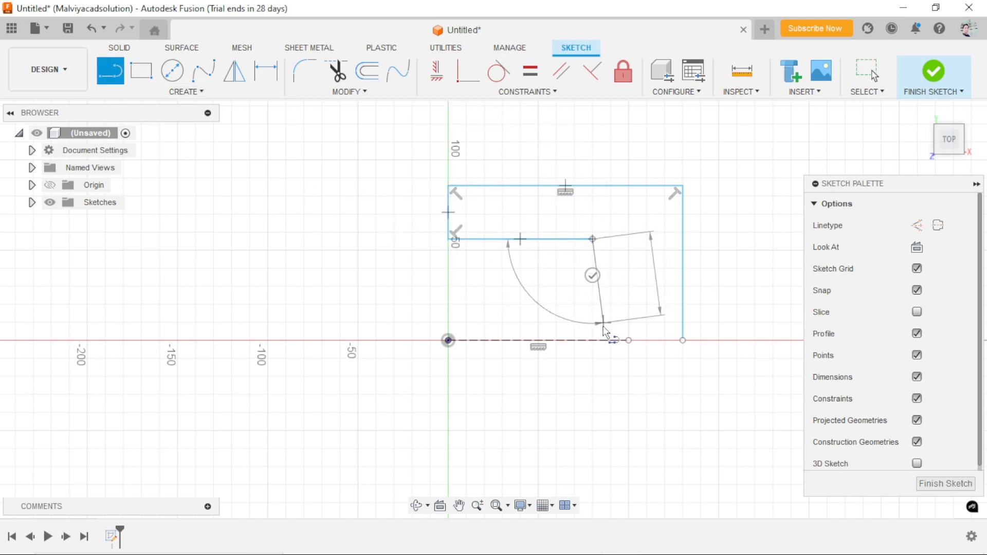
double_click(593, 340)
right_click_drag(632, 374, 662, 366)
scroll(488, 375, "down", 2)
scroll(530, 416, "up", 3)
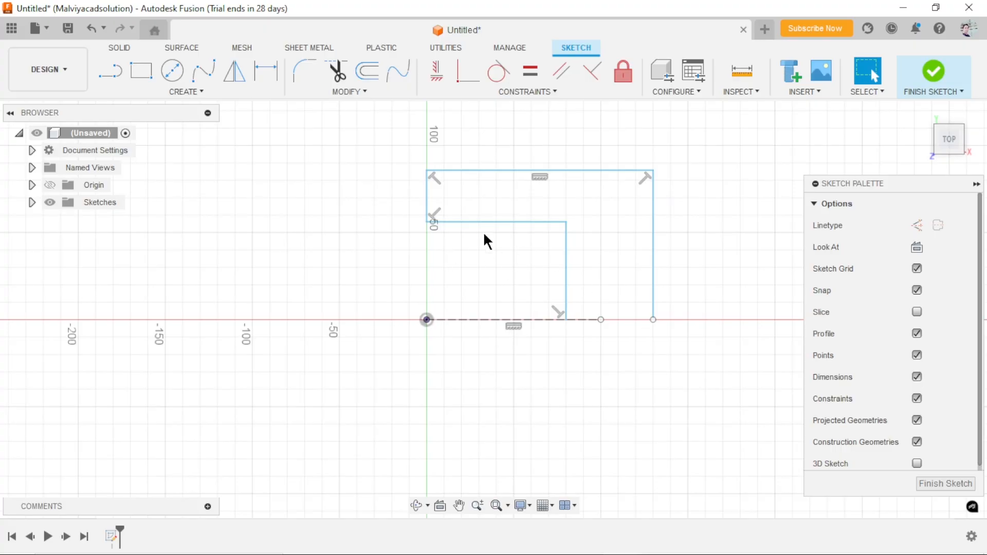
- Mirror the five solid lines of the L-shaped profile about the horizontal construction line
left_click(223, 96)
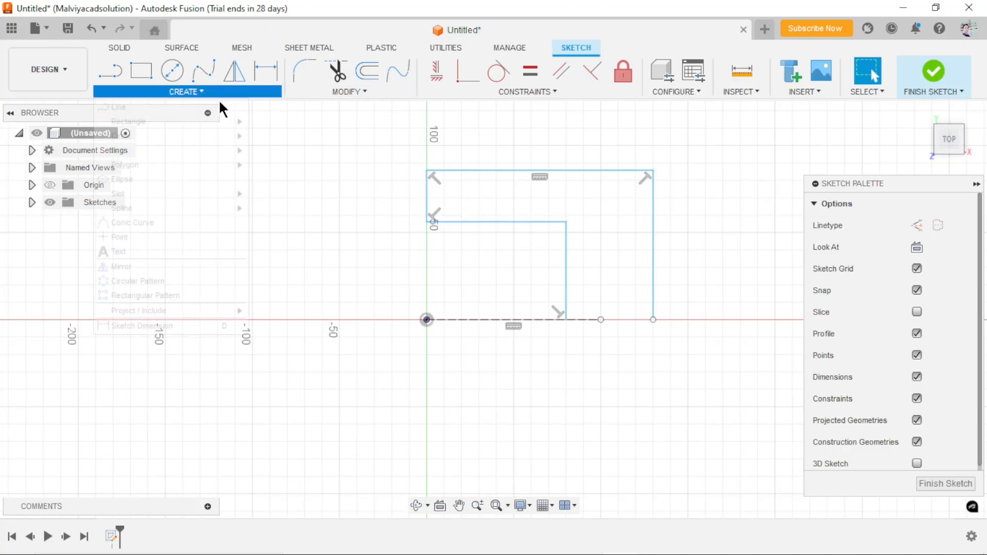
left_click(137, 268)
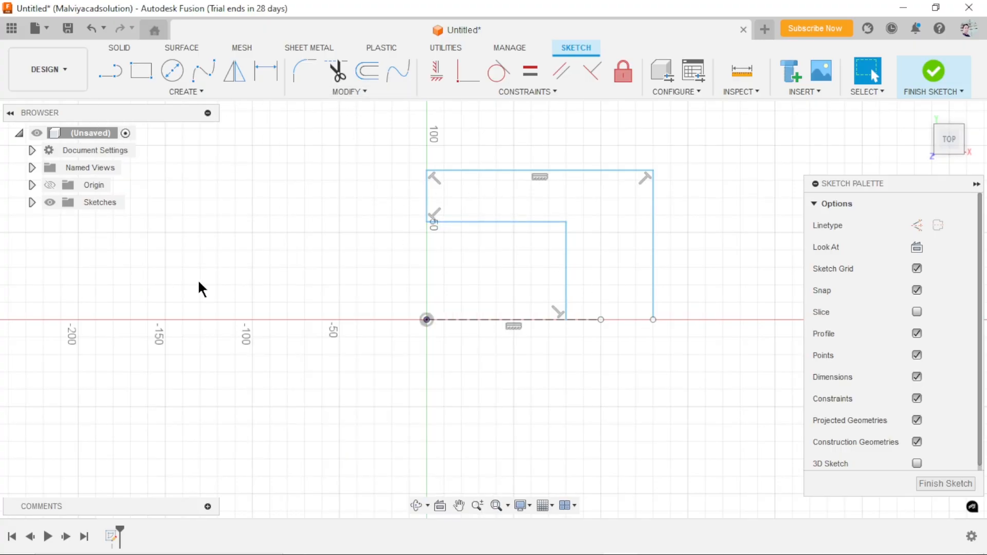
left_click(427, 191)
left_click(474, 170)
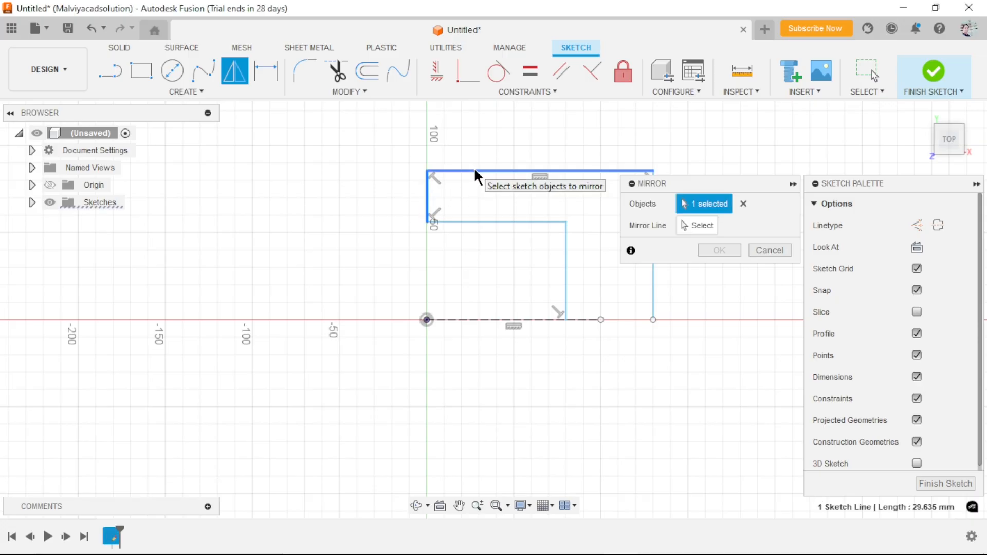
left_click(516, 223)
left_click(566, 254)
left_click(653, 282)
left_click(698, 225)
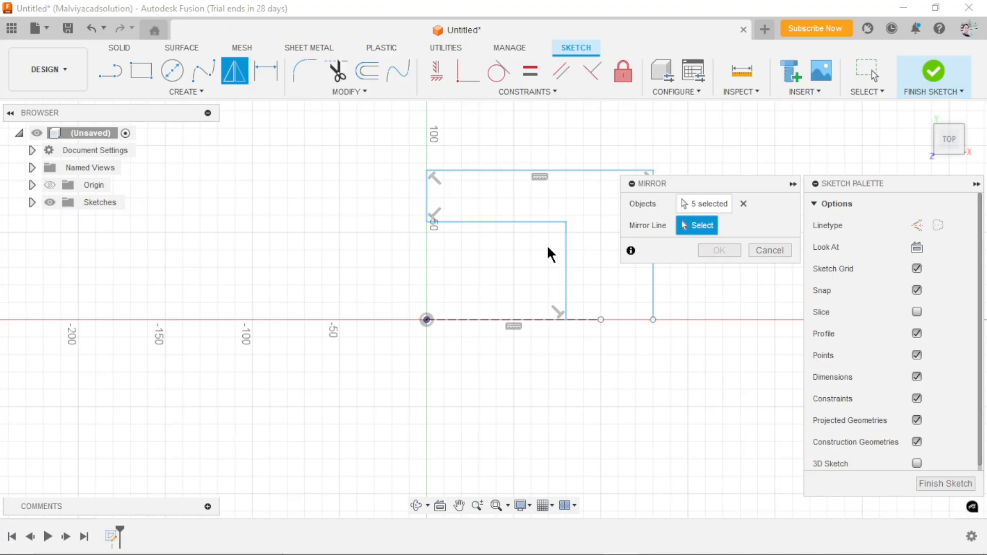
left_click(455, 320)
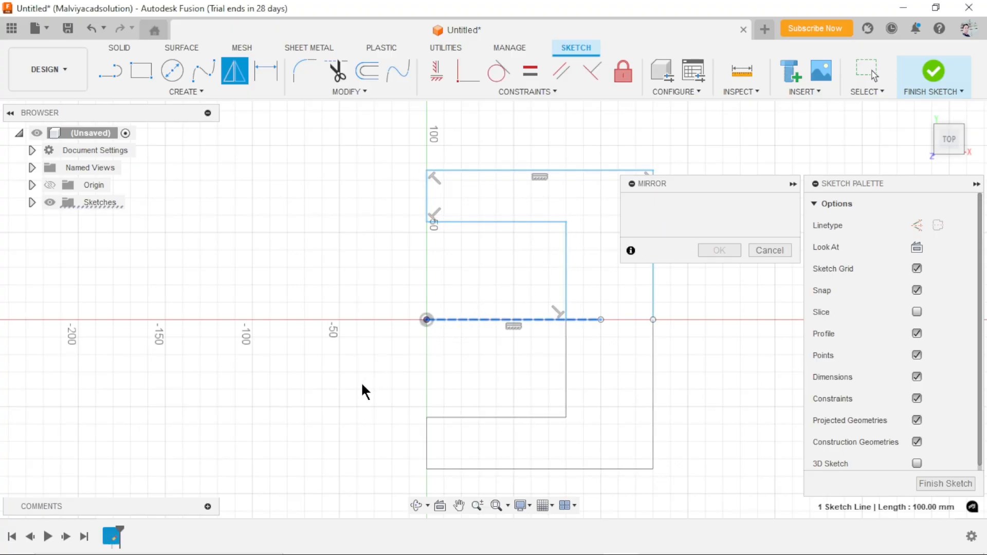
scroll(344, 352, "down", 2)
left_click(712, 251)
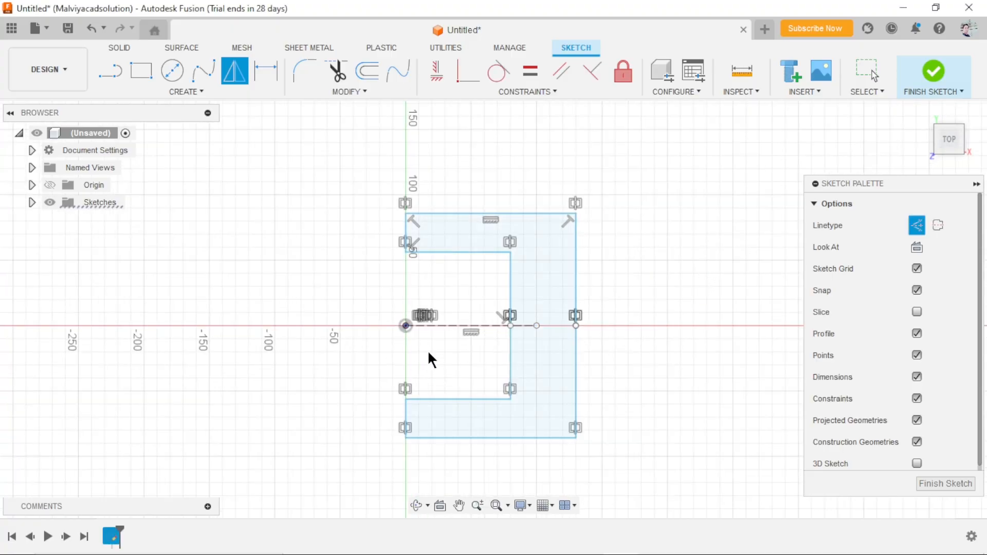
- Dimension the short vertical end edge of the profile's upper arm on the Y axis to 8 mm
scroll(432, 371, "down", 2)
scroll(441, 395, "up", 3)
scroll(531, 267, "down", 2)
scroll(536, 205, "up", 2)
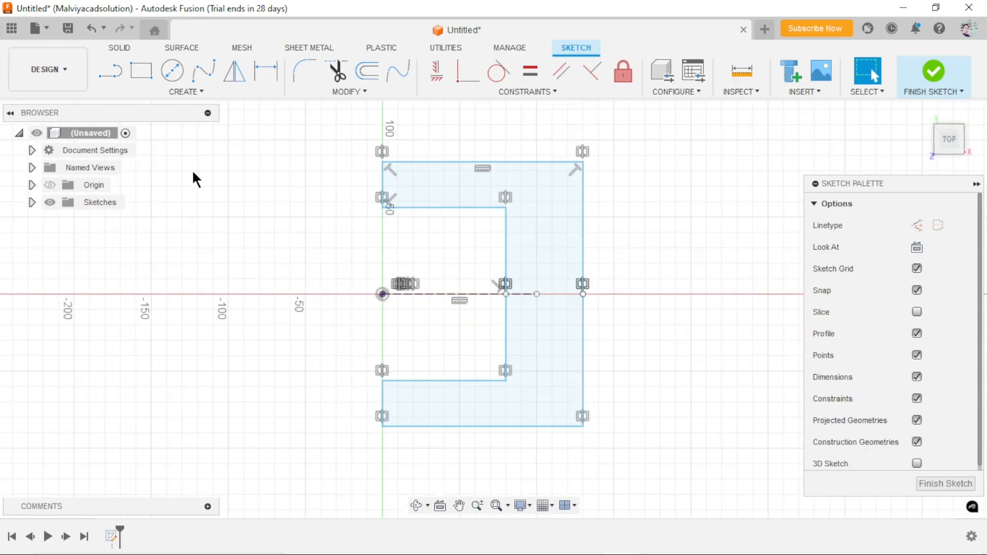
left_click(269, 70)
left_click(382, 191)
left_click(332, 181)
type("8")
key("Return")
- Dimension the upper inner horizontal edge of the profile to 8 mm
scroll(426, 254, "down", 2)
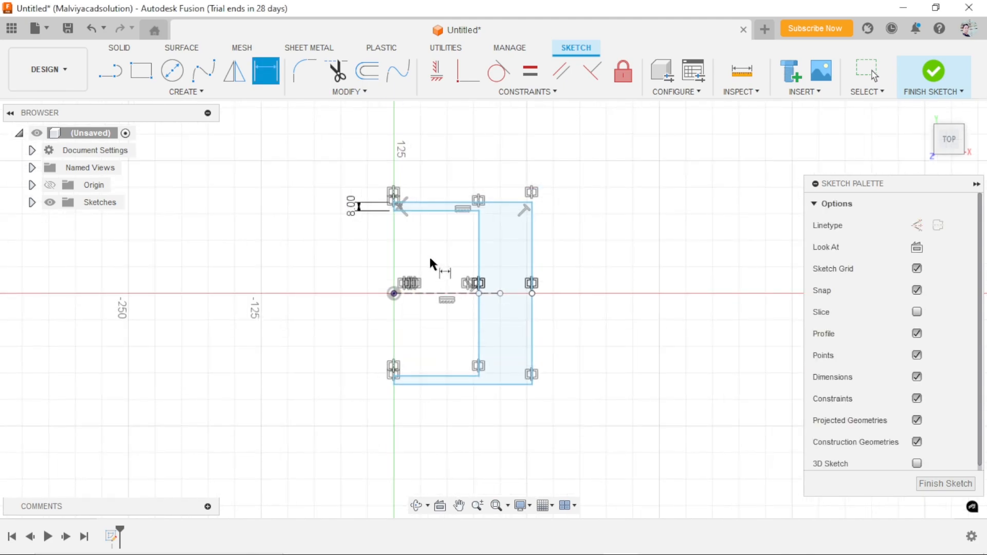
scroll(455, 245, "up", 1)
scroll(517, 199, "up", 1)
scroll(494, 188, "down", 1)
scroll(483, 173, "up", 1)
left_click(414, 192)
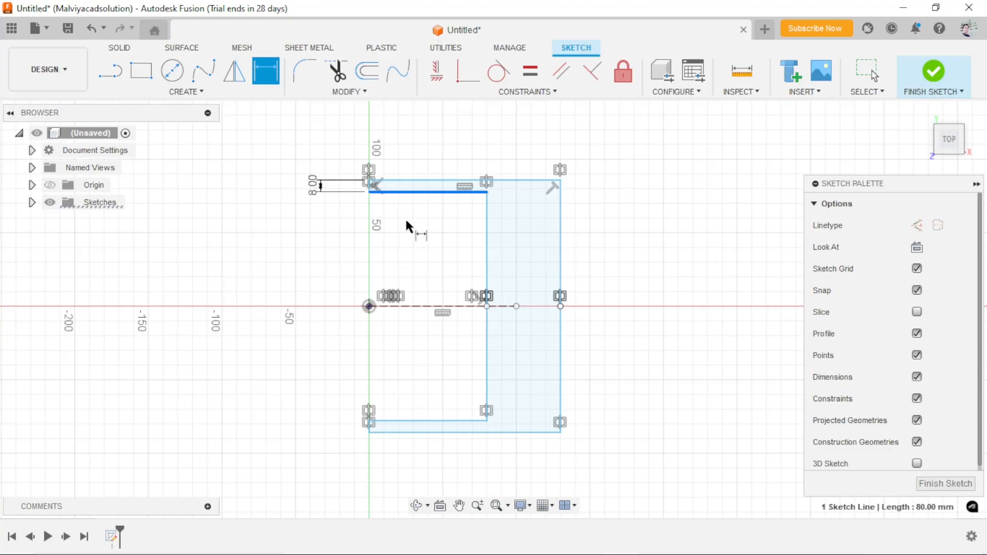
left_click(408, 241)
type("8")
key("Return")
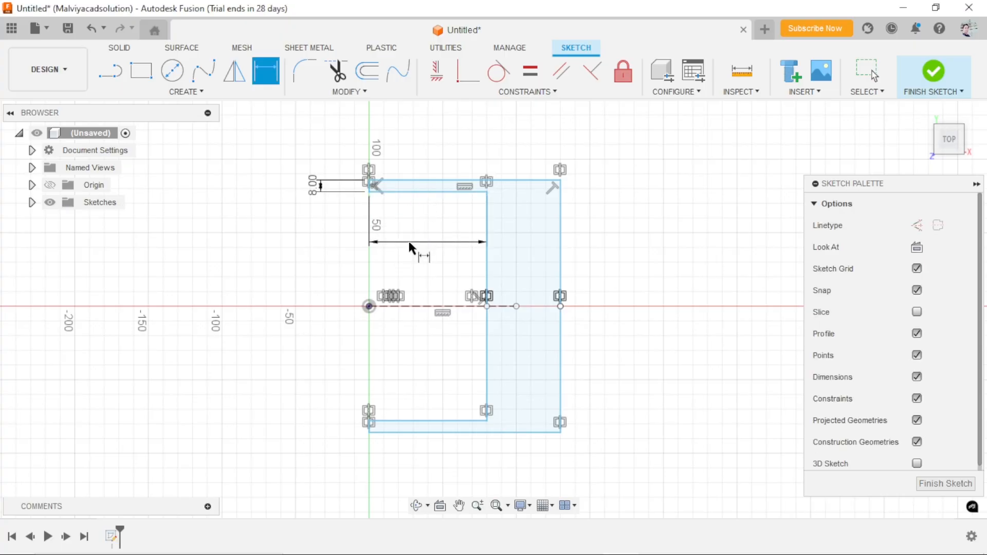
- Dimension the distance between the inner and outer vertical edges to 8 mm
scroll(377, 271, "up", 1)
scroll(377, 272, "up", 1)
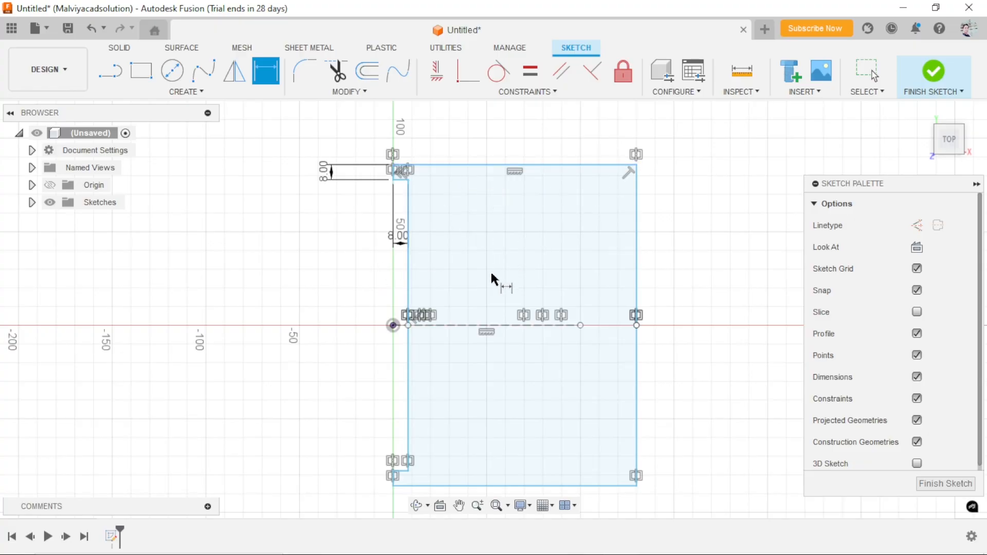
scroll(481, 321, "down", 1)
scroll(479, 321, "up", 1)
scroll(501, 287, "up", 1)
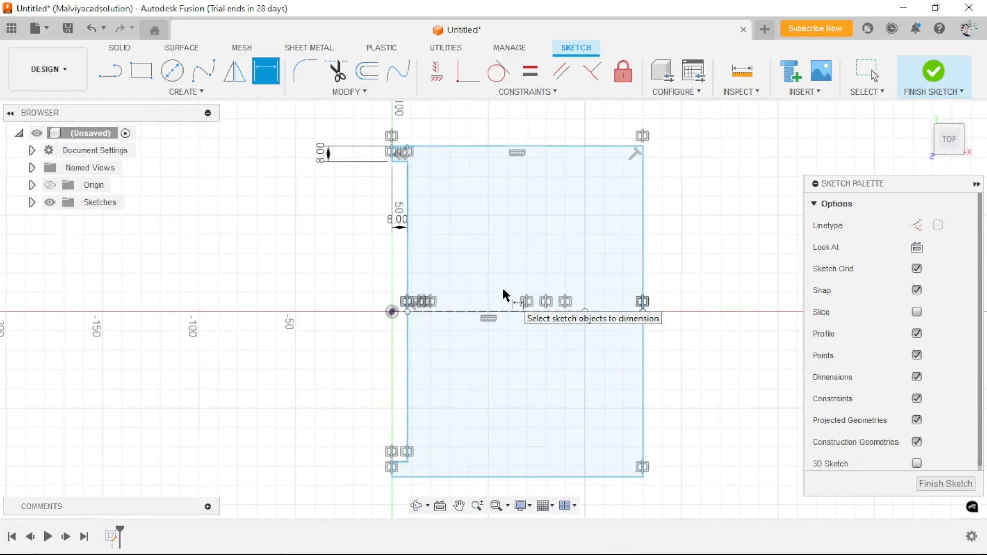
left_click(409, 263)
left_click(641, 250)
left_click(509, 254)
type("8")
key("Return")
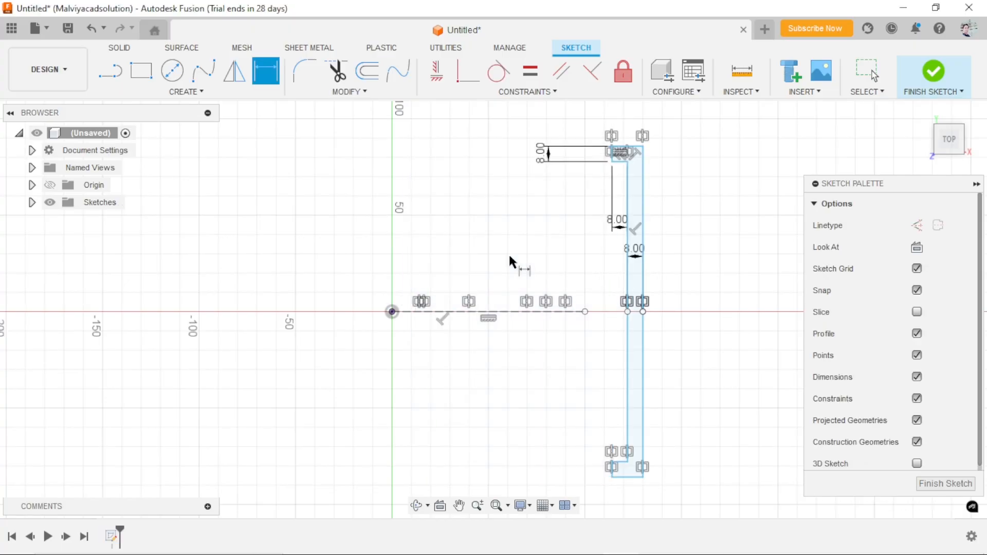
- Dimension the gap between the upper and lower inner horizontal edges to 15 mm
scroll(397, 272, "down", 1)
scroll(642, 346, "up", 3)
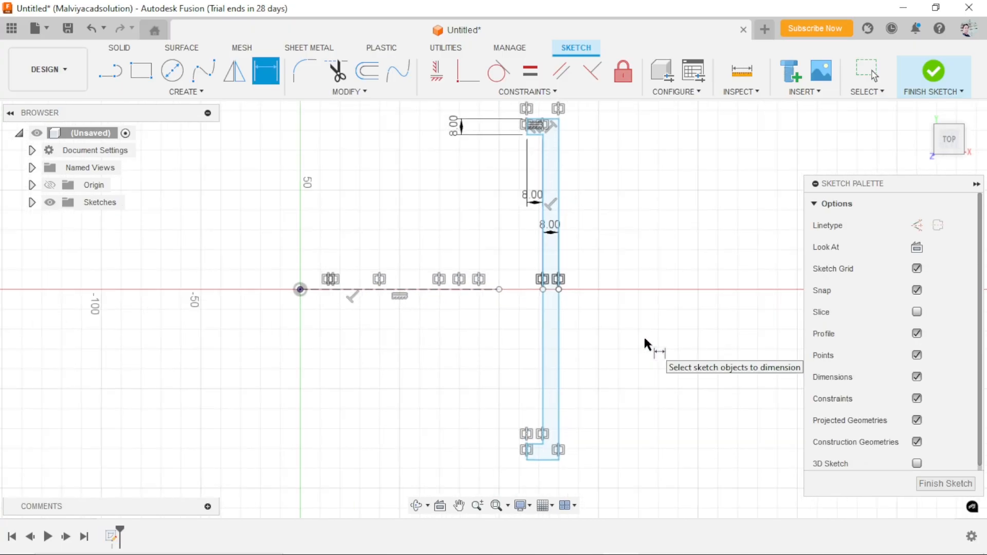
scroll(491, 334, "down", 3)
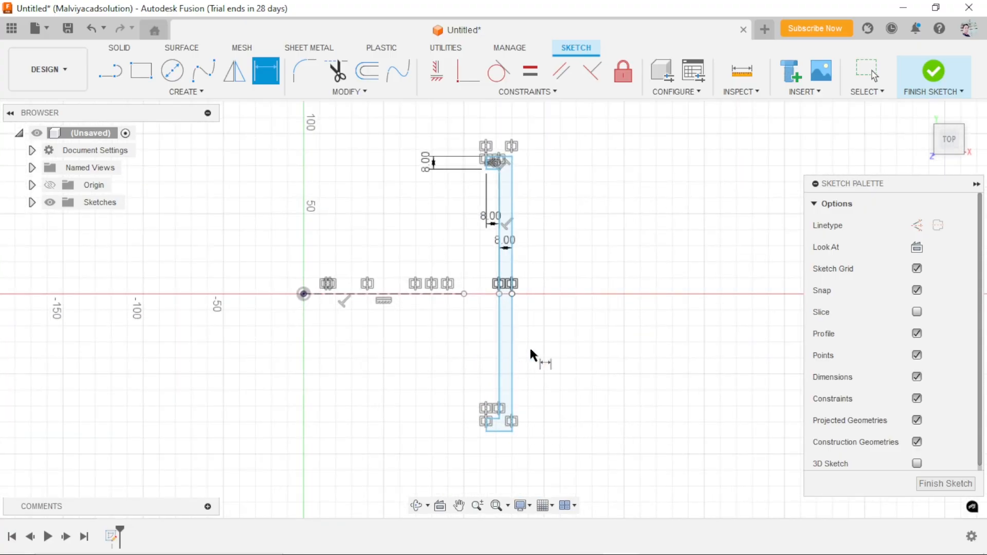
scroll(504, 233, "up", 4)
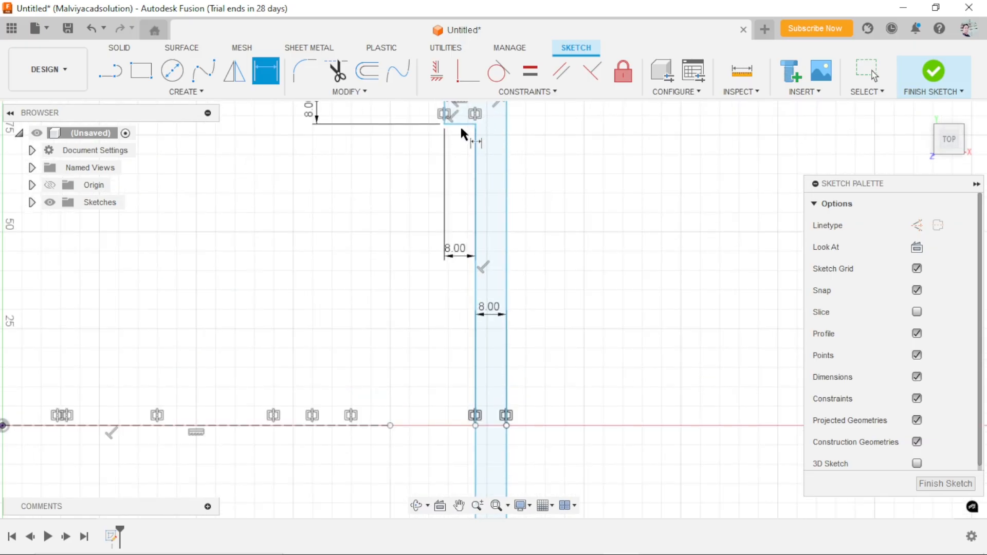
left_click(461, 125)
scroll(428, 242, "down", 2)
scroll(415, 430, "down", 2)
scroll(448, 450, "up", 5)
left_click(501, 473)
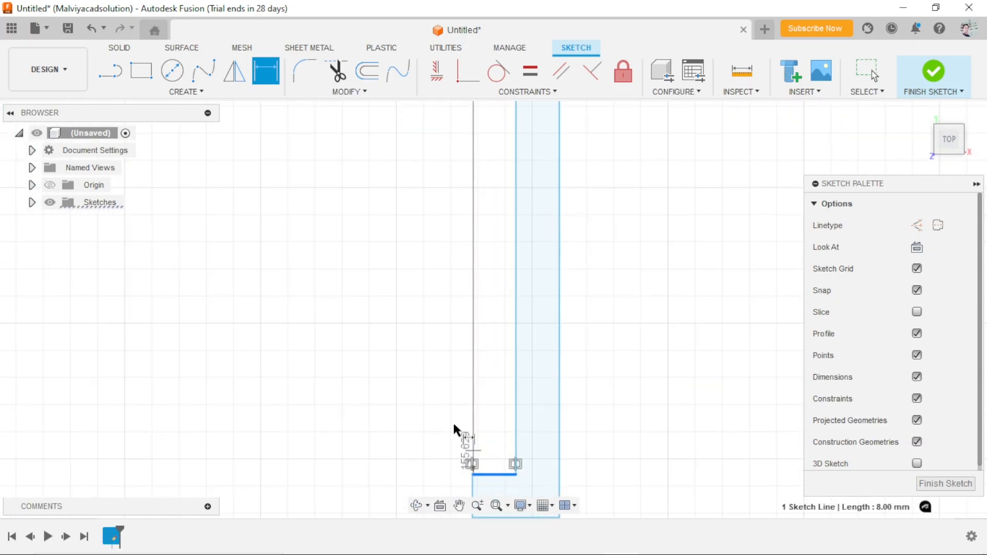
left_click(411, 354)
type("15")
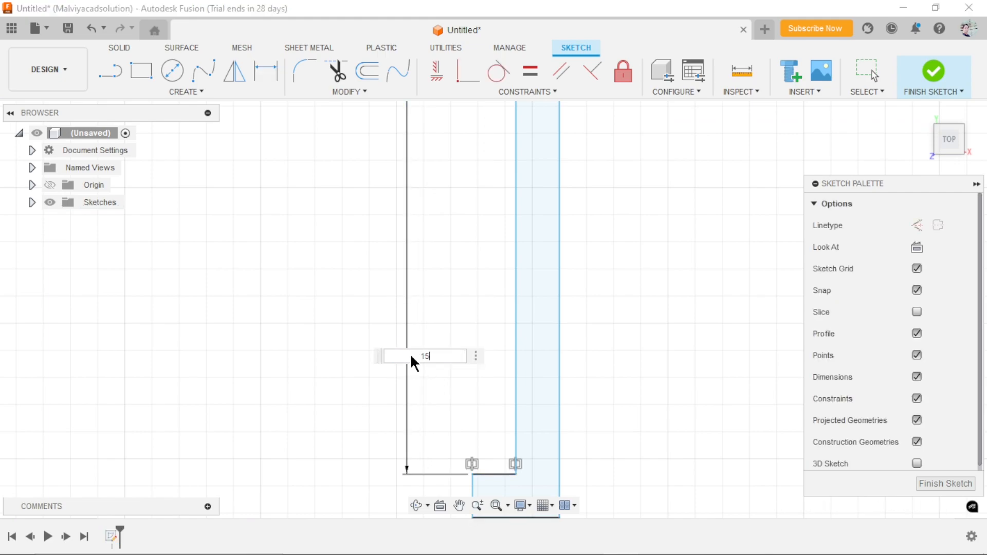
key("Return")
- Move the 8 mm web thickness dimension from above the profile to beside its outer vertical edge, and end dimensioning
scroll(437, 309, "down", 2)
scroll(447, 291, "down", 2)
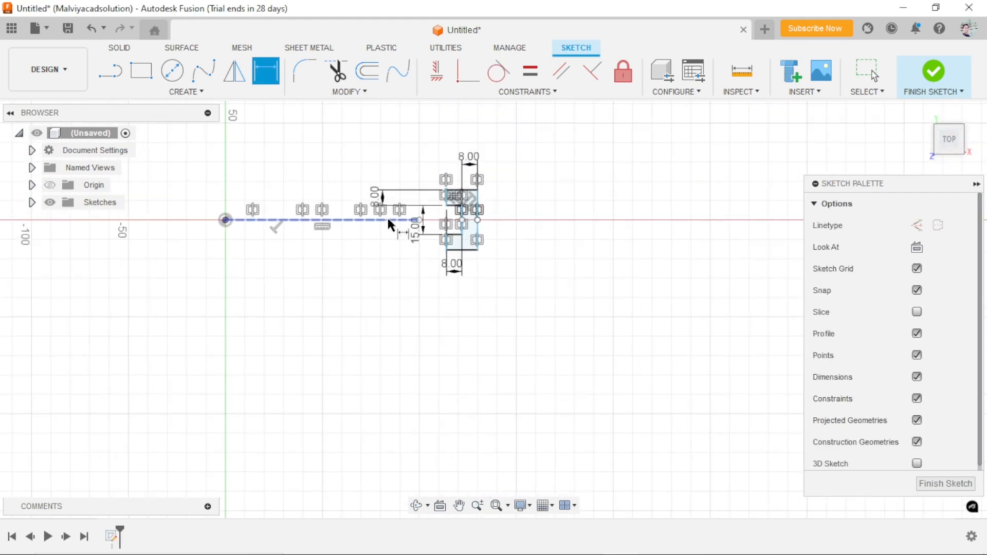
scroll(383, 215, "up", 4)
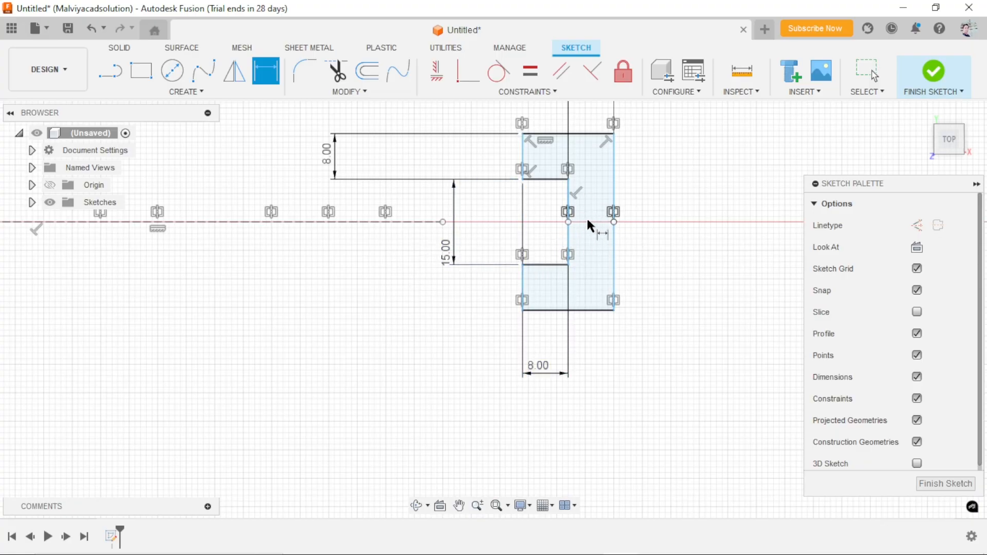
scroll(592, 244, "down", 2)
scroll(681, 237, "up", 3)
scroll(603, 239, "down", 2)
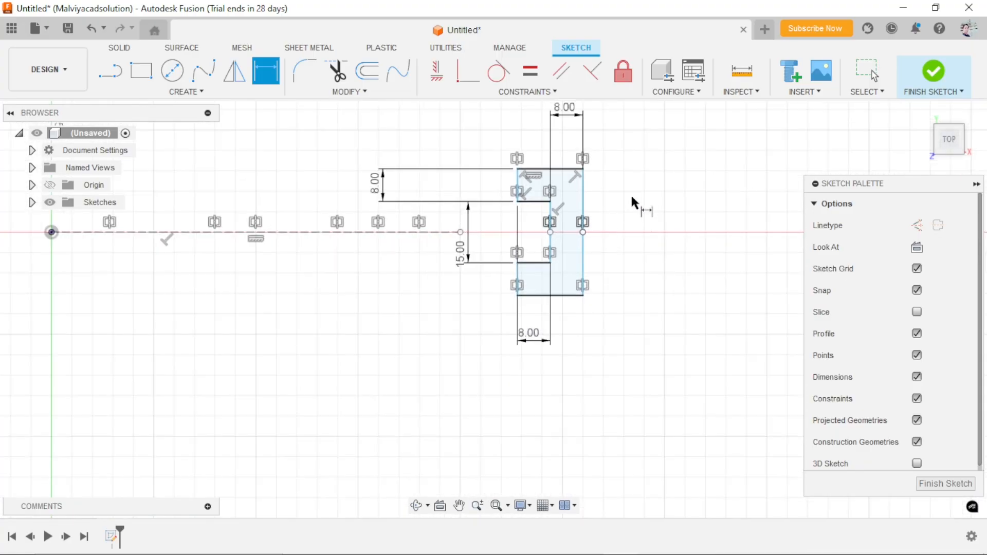
left_click_drag(563, 110, 613, 225)
key("d")
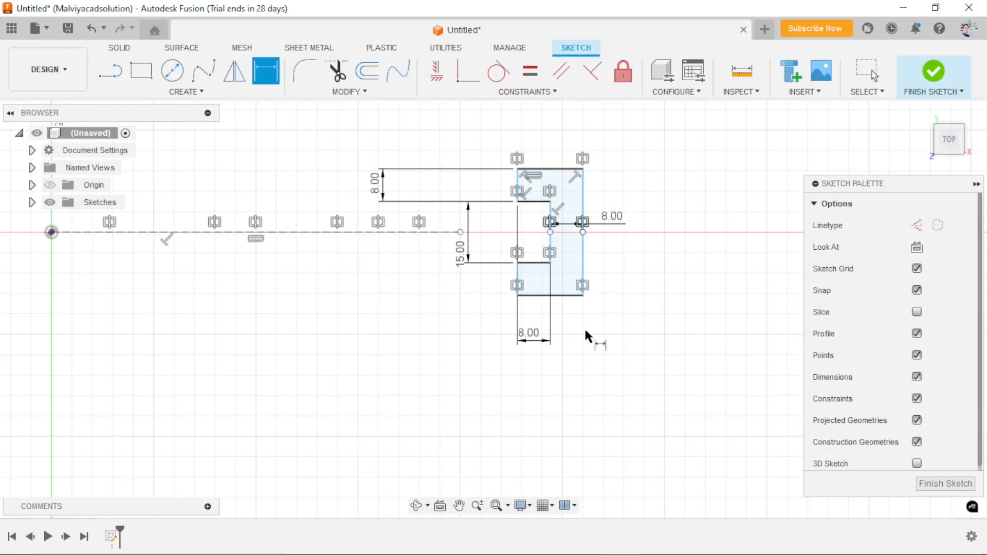
scroll(534, 340, "down", 3)
scroll(454, 348, "up", 3)
key("Escape")
scroll(507, 306, "down", 3)
scroll(526, 310, "up", 3)
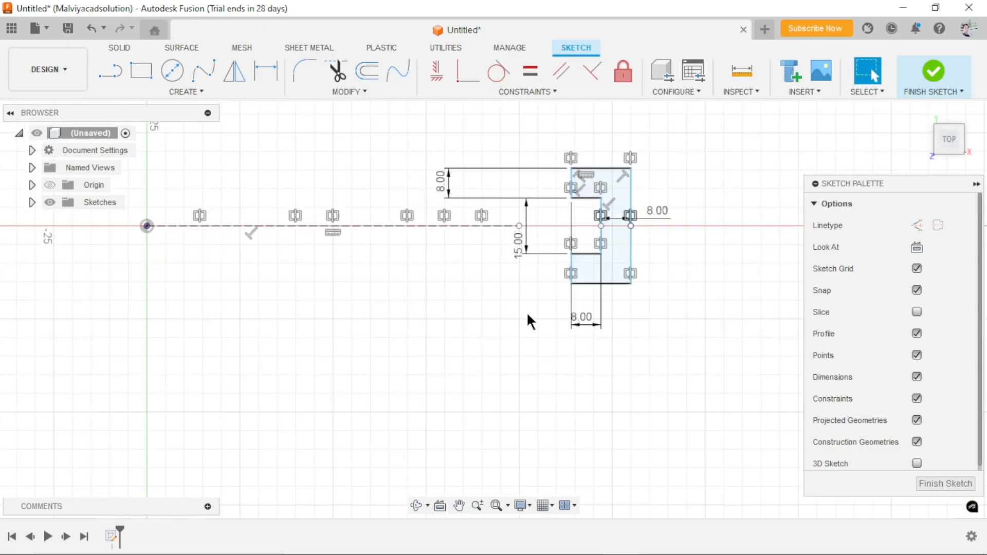
scroll(516, 310, "down", 2)
scroll(452, 289, "up", 2)
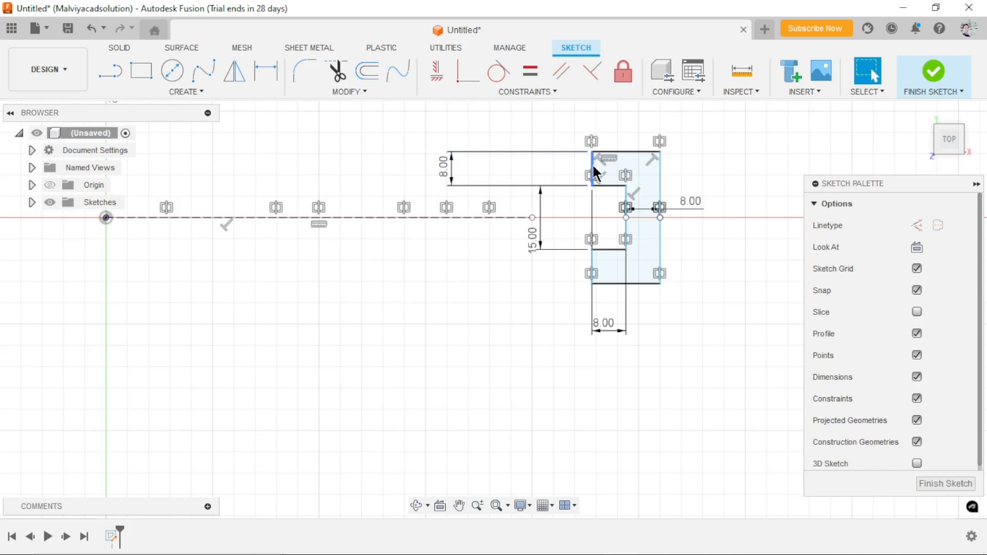
scroll(406, 303, "down", 3)
scroll(421, 319, "up", 3)
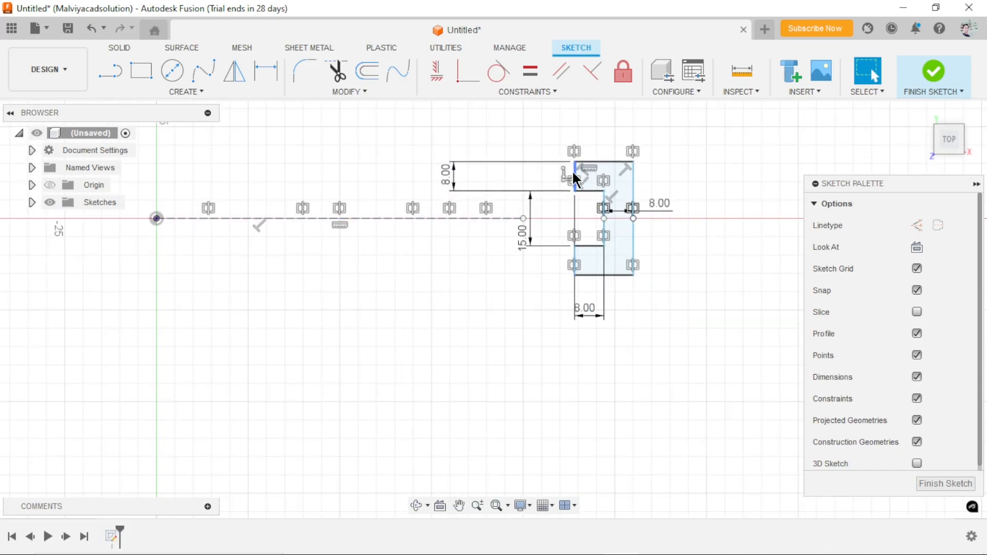
left_click_drag(391, 252, 308, 252)
scroll(427, 295, "down", 2)
scroll(451, 301, "up", 2)
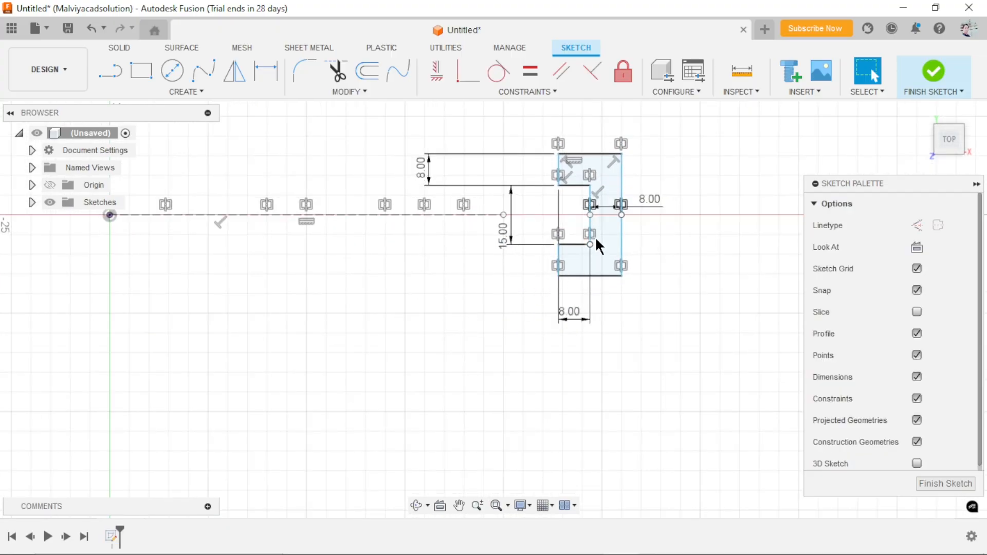
left_click_drag(606, 253, 383, 340)
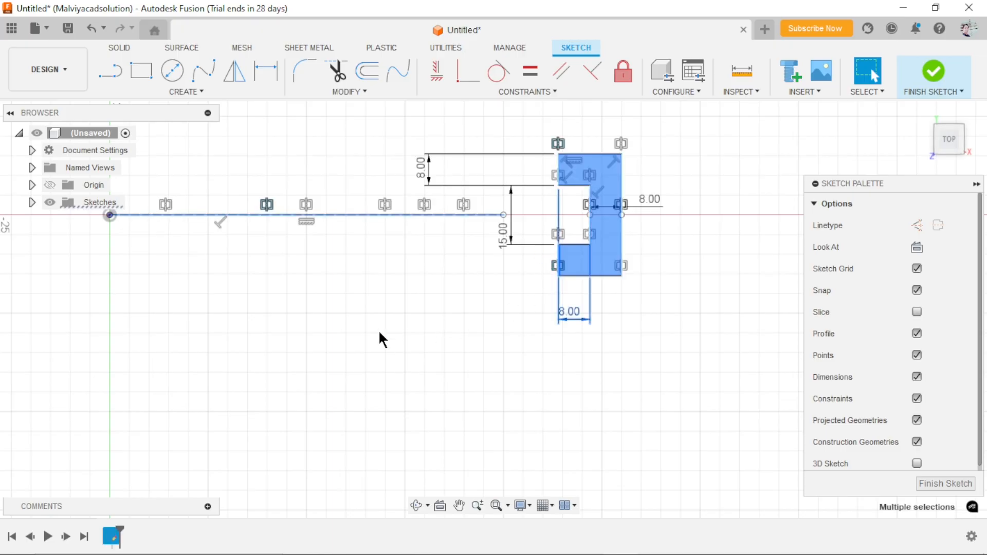
key("Escape")
- Move the 8 mm dimension of the upper arm's end edge closer to the profile
scroll(429, 311, "down", 2)
scroll(374, 310, "up", 2)
left_click_drag(440, 164, 551, 164)
scroll(195, 308, "up", 1)
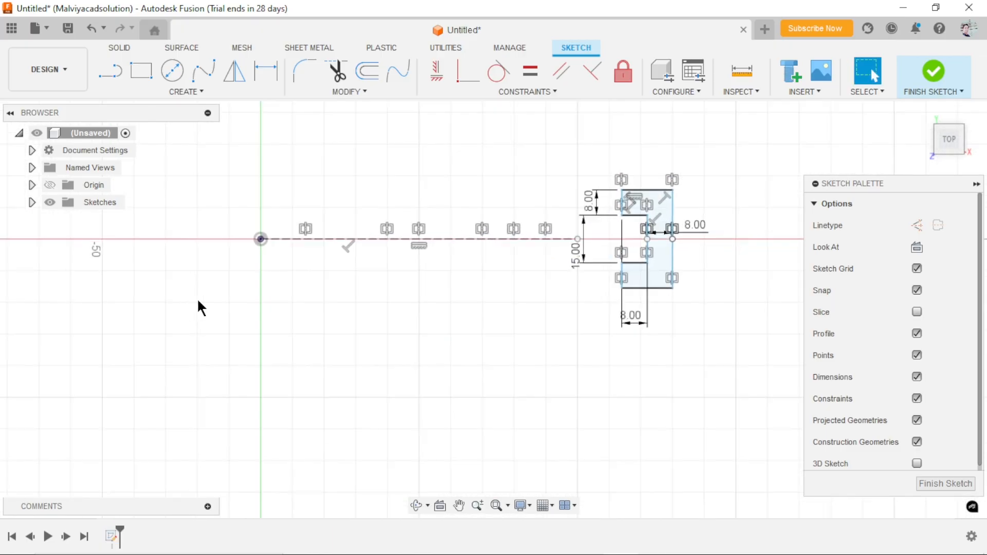
- Shorten the construction line to about 36 mm from the origin and move the C-shaped profile back next to the Y axis
left_click_drag(581, 247, 377, 246)
scroll(395, 311, "down", 1)
scroll(282, 298, "up", 2)
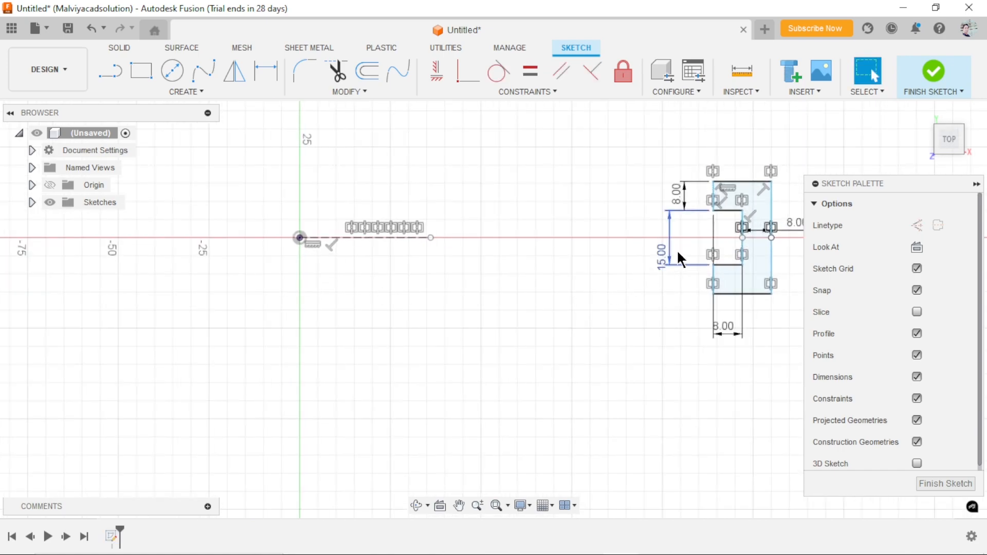
left_click_drag(715, 292, 302, 303)
scroll(427, 290, "down", 2)
scroll(339, 272, "up", 3)
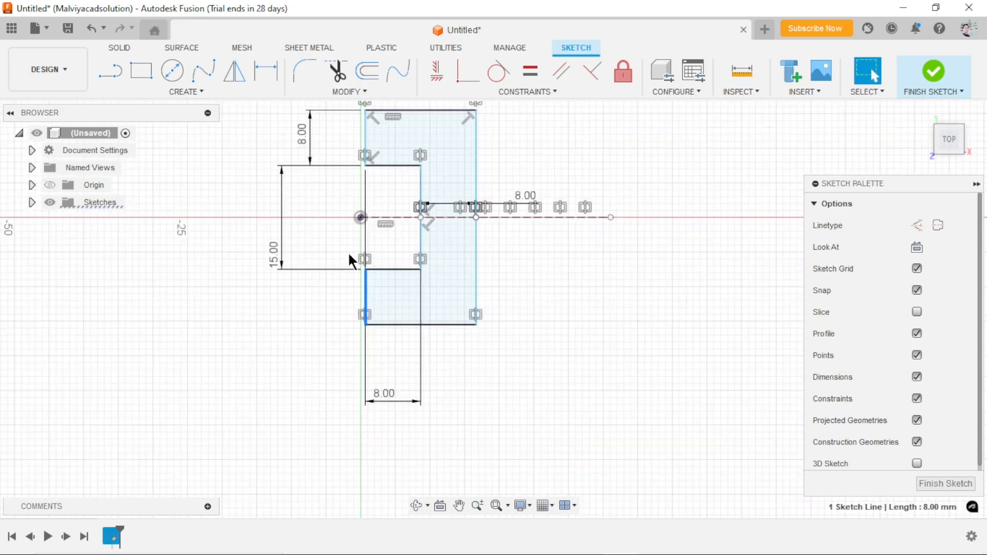
- Apply a Horizontal/Vertical constraint between the sketch origin and the lower end corner of the upper arm to align them vertically
scroll(566, 213, "down", 2)
scroll(437, 231, "up", 2)
left_click(430, 205)
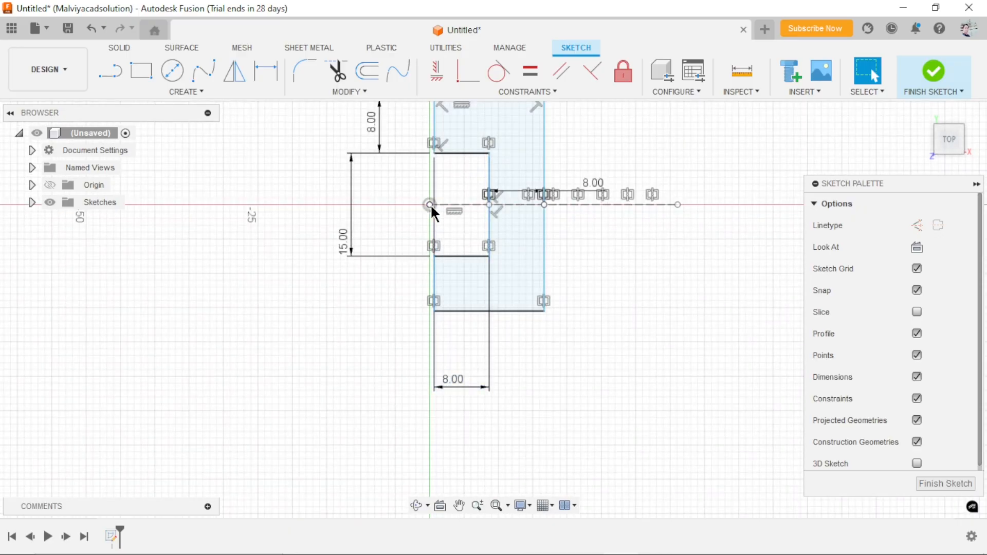
left_click(433, 136, "ctrl")
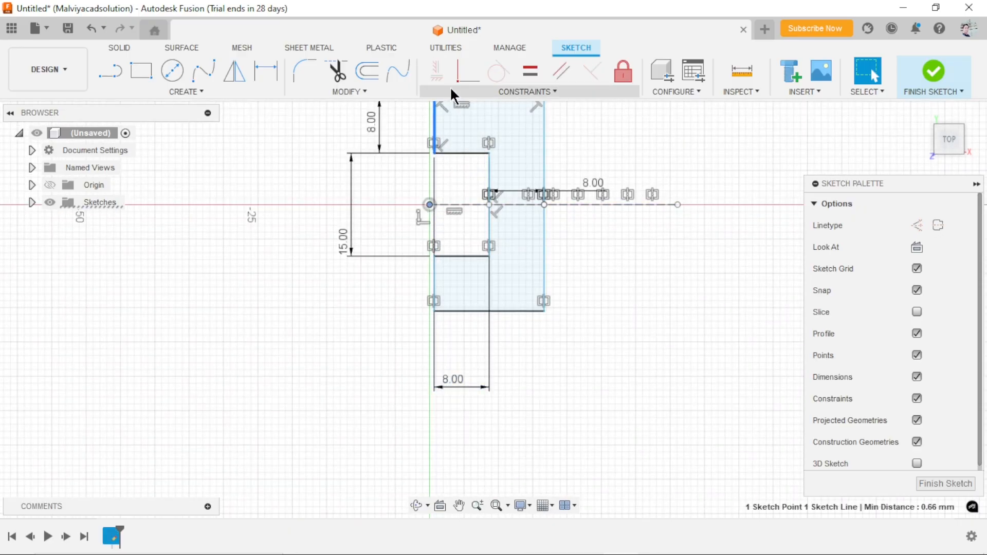
left_click(435, 153)
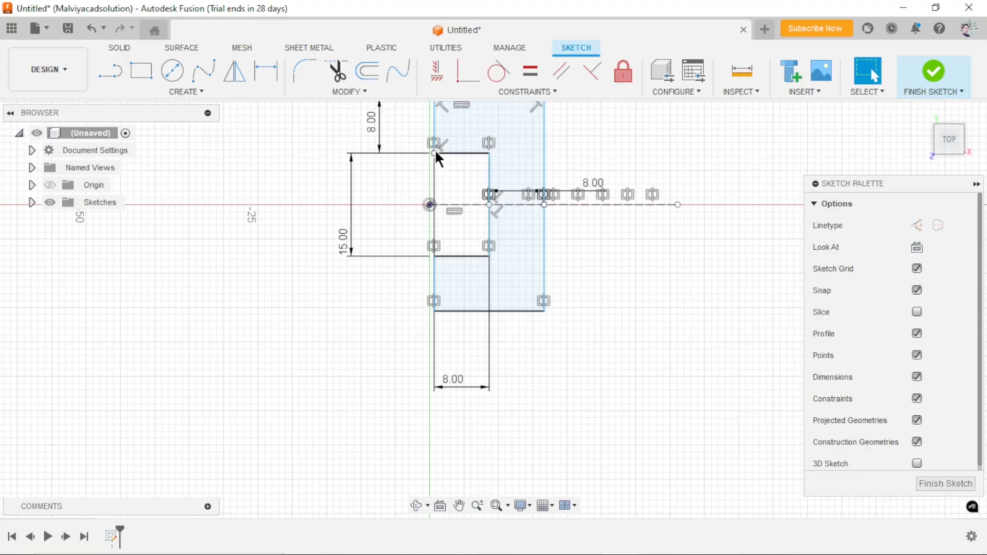
left_click(430, 206, "ctrl")
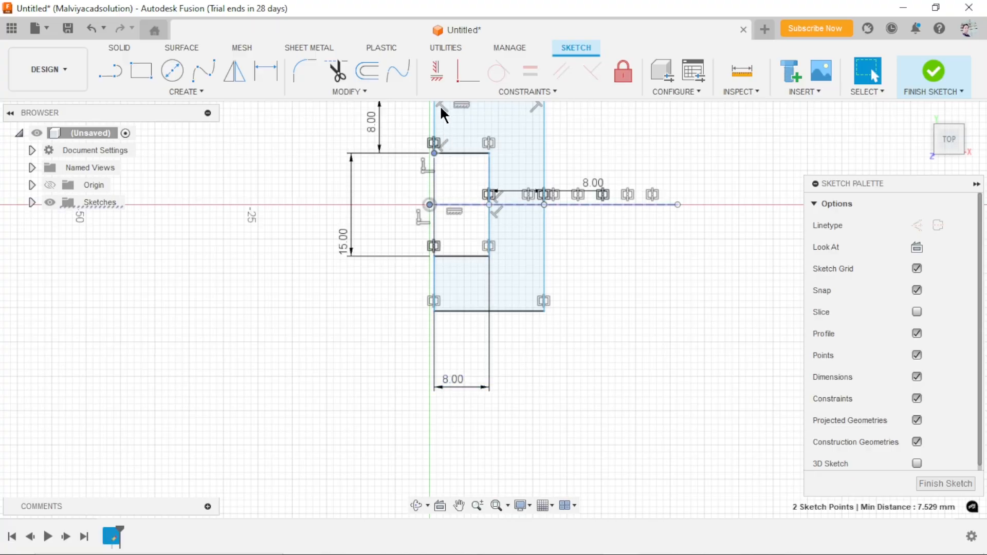
left_click(437, 72)
scroll(617, 315, "down", 2)
scroll(616, 311, "down", 2)
scroll(595, 255, "up", 3)
scroll(619, 310, "down", 3)
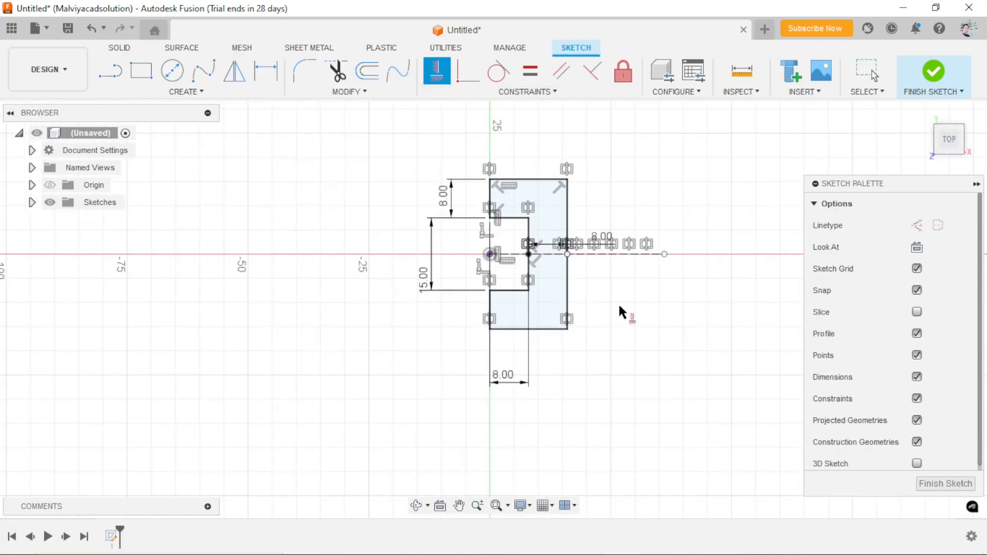
- Extrude the C-shaped profile symmetrically by 6.25 mm on each side of the sketch plane as a new body
scroll(688, 272, "up", 4)
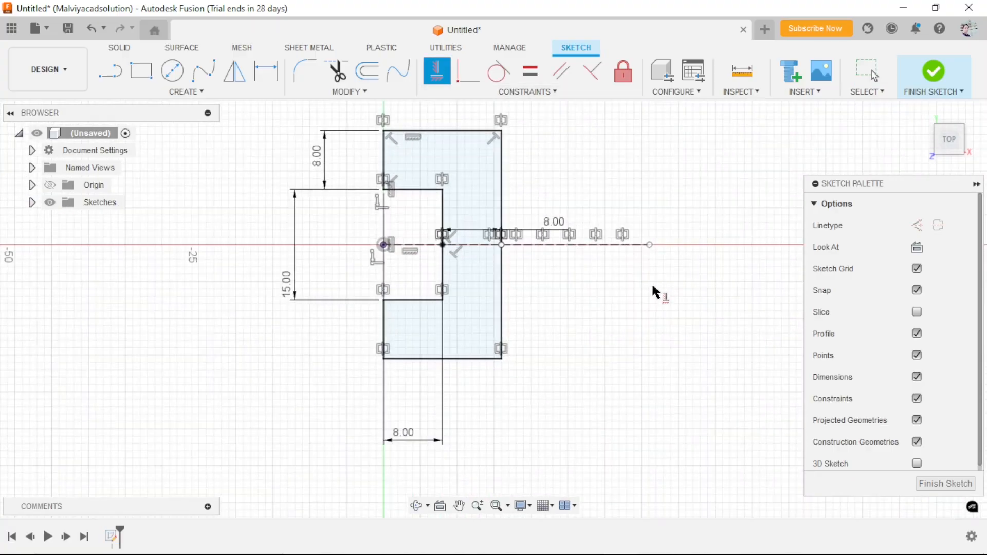
left_click(121, 48)
key("e")
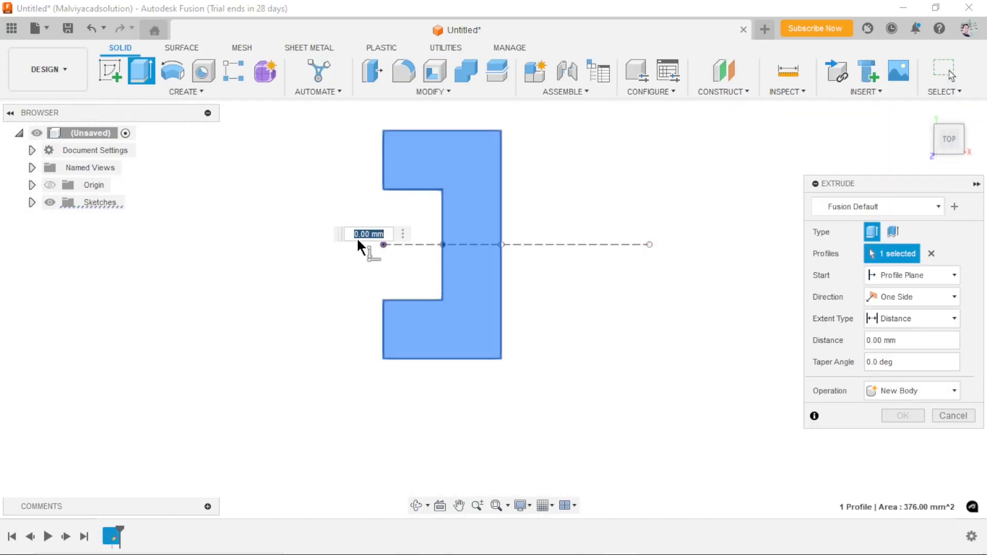
left_click(966, 109)
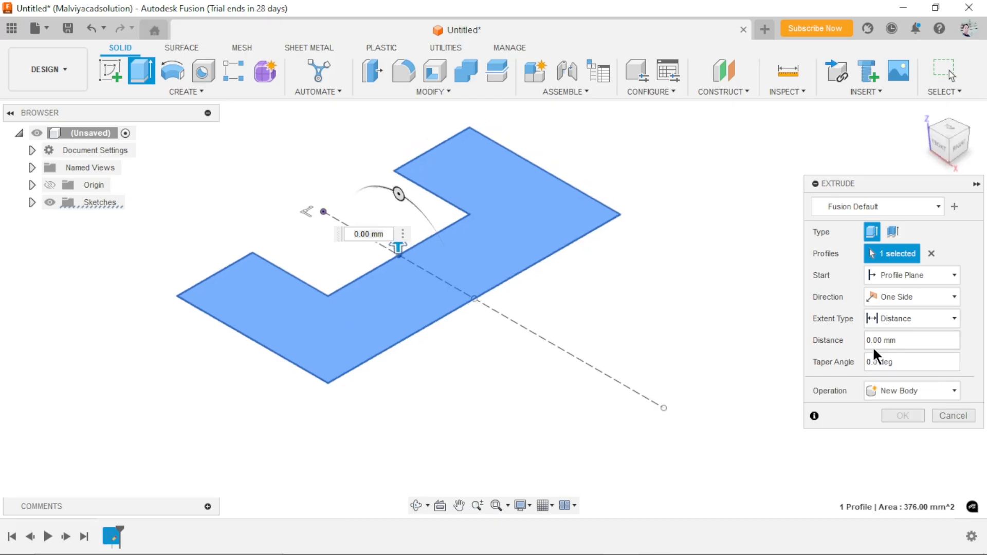
left_click_drag(880, 340, 840, 346)
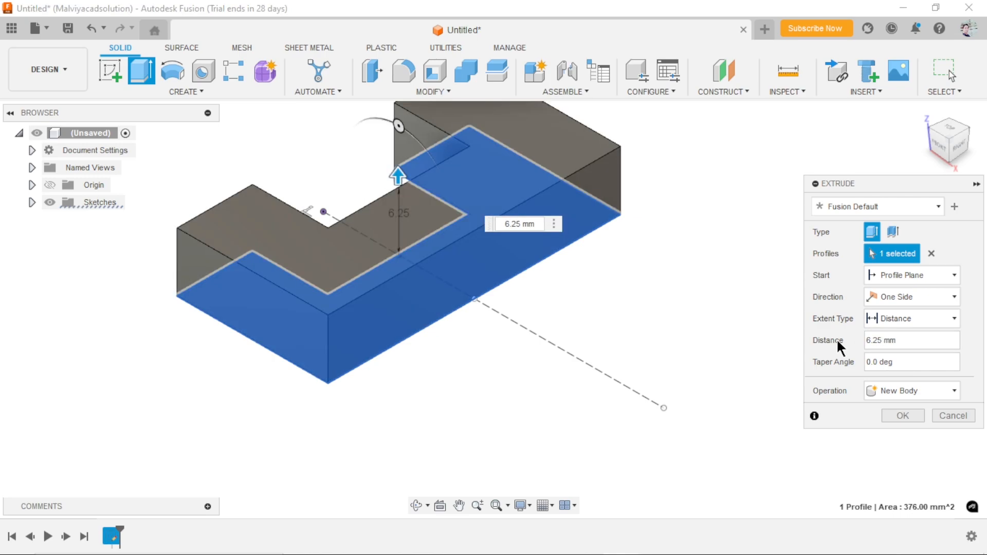
left_click(922, 299)
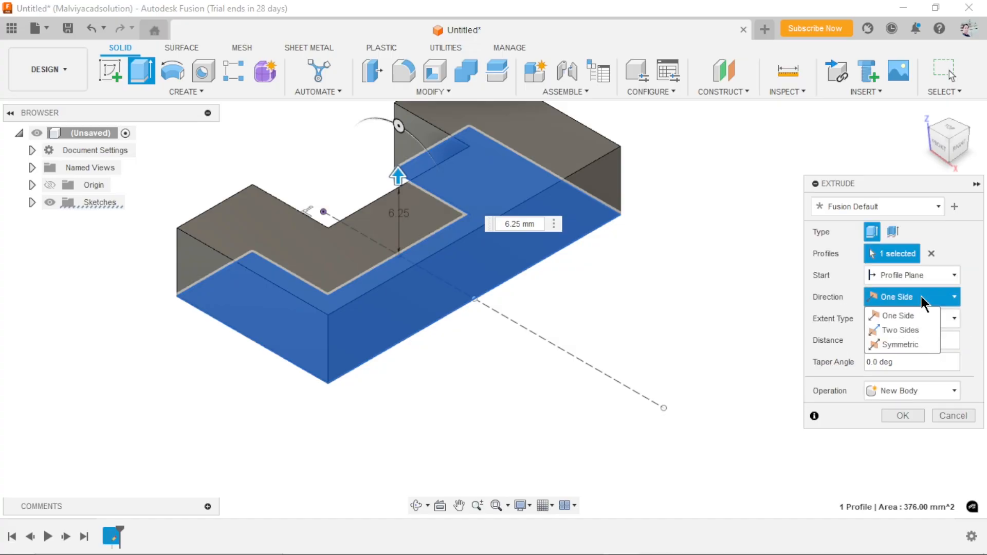
left_click(910, 344)
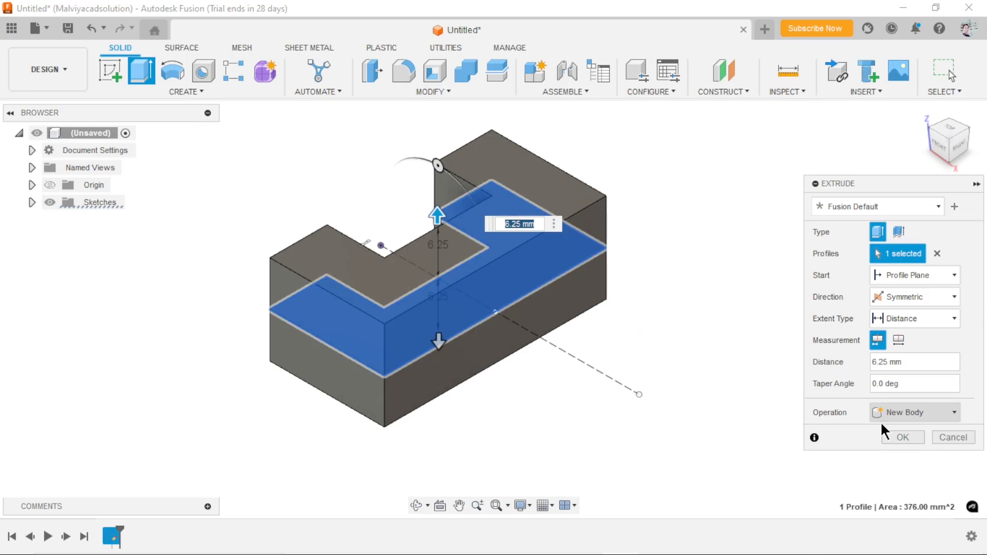
left_click(892, 441)
- Sketch a 12 mm diameter circle centred on the origin on the outer face of the C-shaped block's web
scroll(536, 361, "down", 3)
scroll(615, 436, "up", 3)
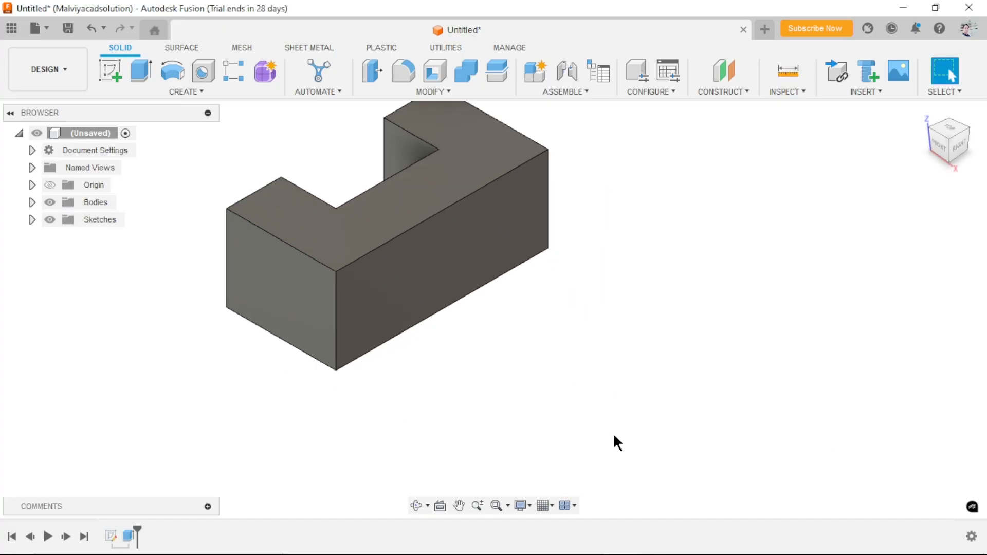
scroll(605, 391, "down", 2)
scroll(609, 323, "up", 1)
scroll(595, 334, "down", 1)
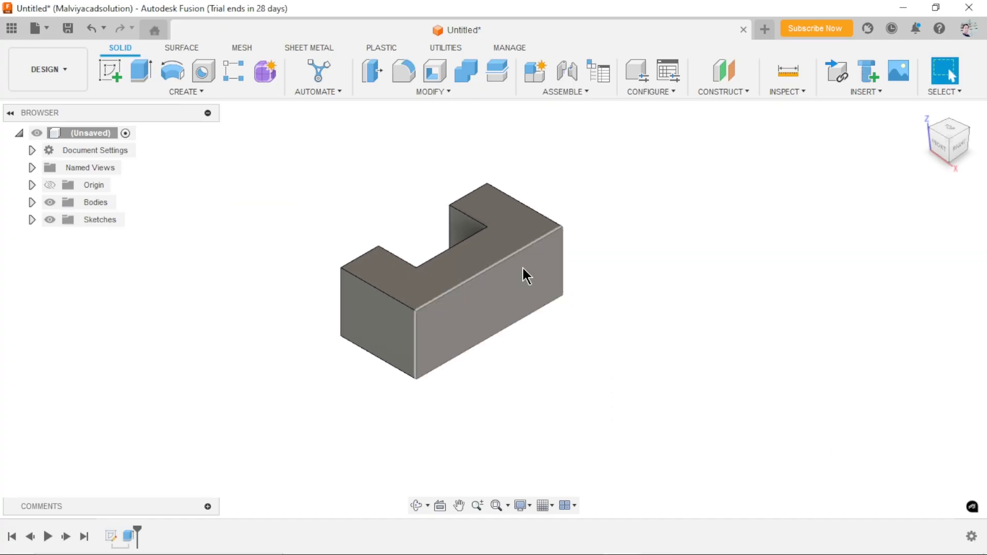
left_click(509, 320)
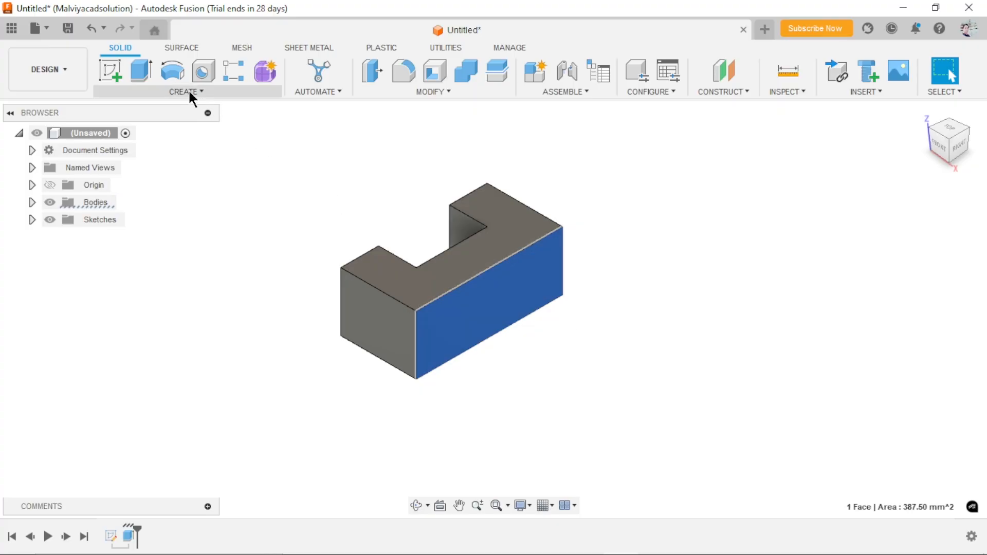
left_click(110, 70)
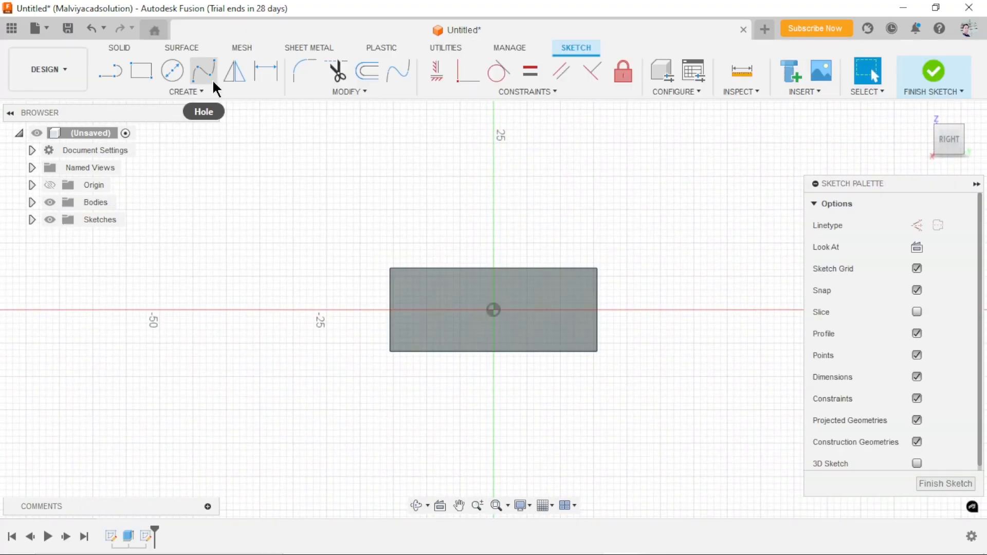
left_click(172, 71)
left_click(493, 310)
type("12")
key("Return")
key("Escape")
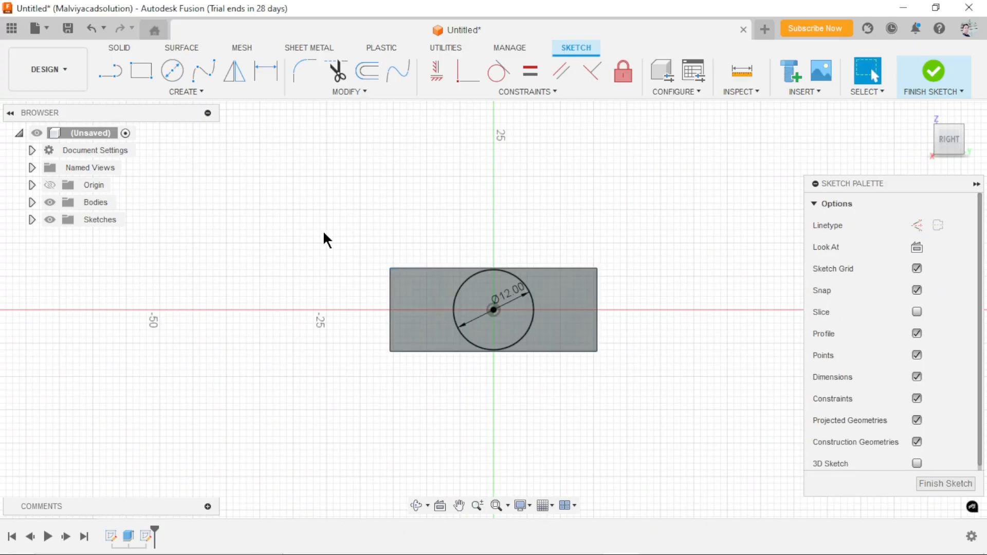
- Extrude the 12 mm circle 200 mm outward from the web face as a rod joined to the block
mouse_move(286, 242)
middle_mouse_down("shift")
mouse_move(364, 291)
mouse_move(270, 247)
middle_mouse_up("shift")
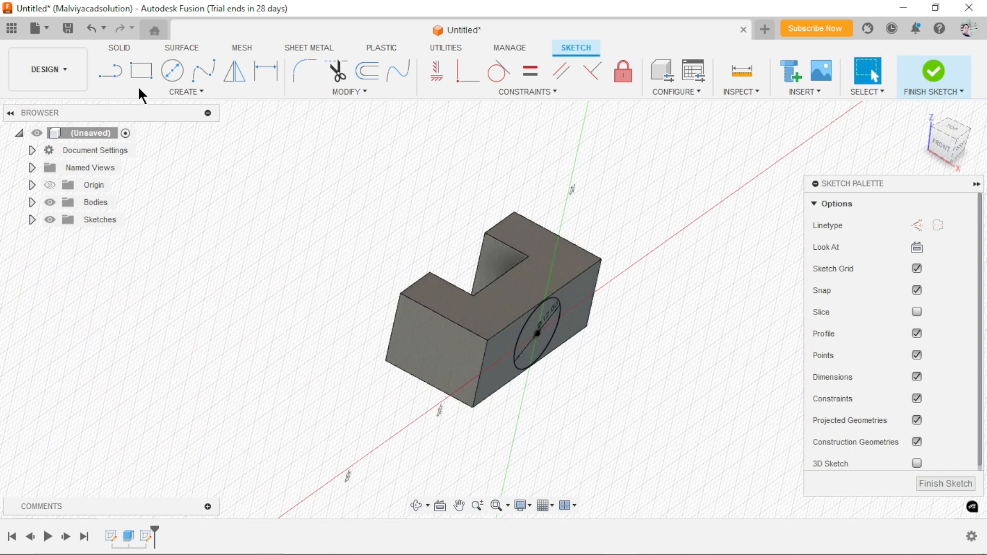
left_click(120, 48)
left_click(144, 73)
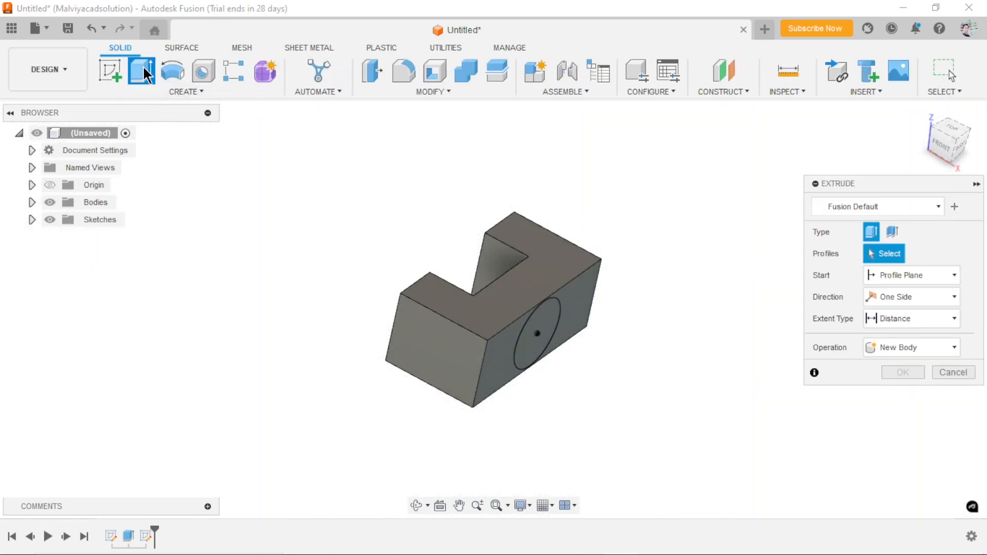
scroll(586, 365, "down", 2)
scroll(694, 418, "up", 3)
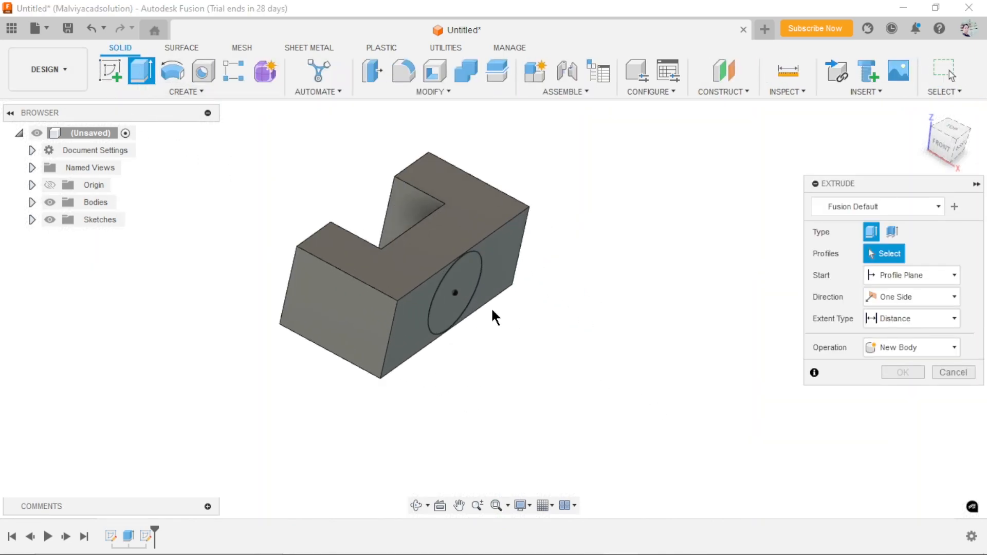
left_click(465, 278)
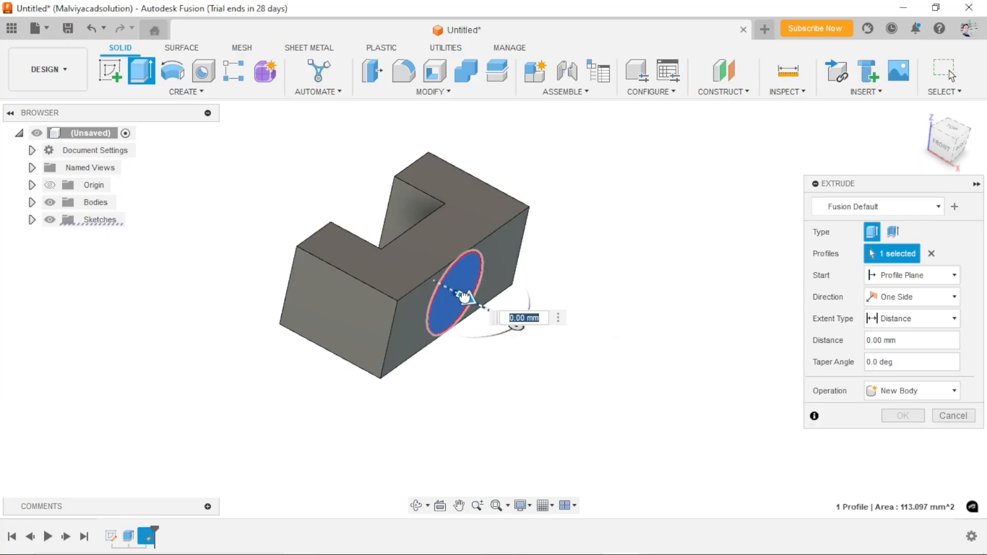
left_click_drag(464, 297, 710, 430)
type("200")
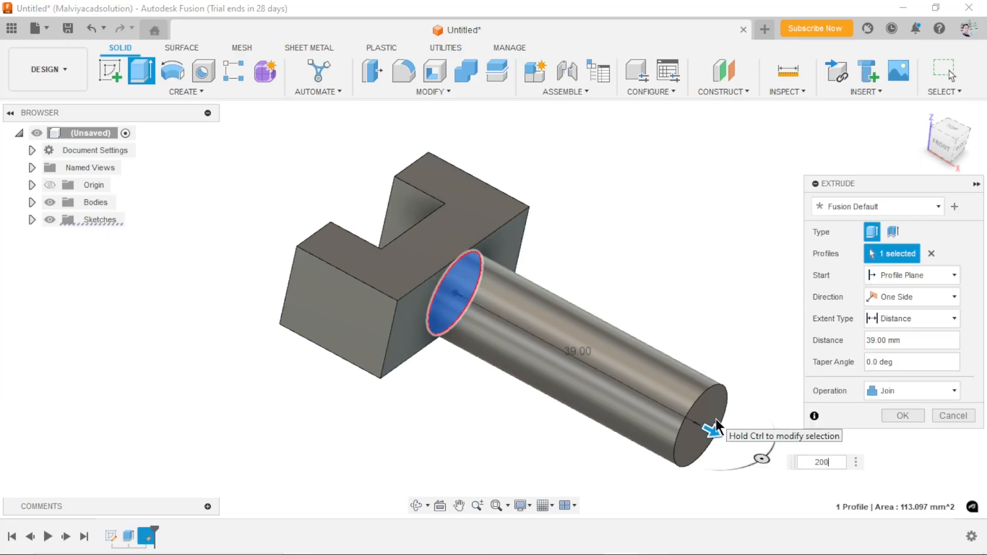
key("Return")
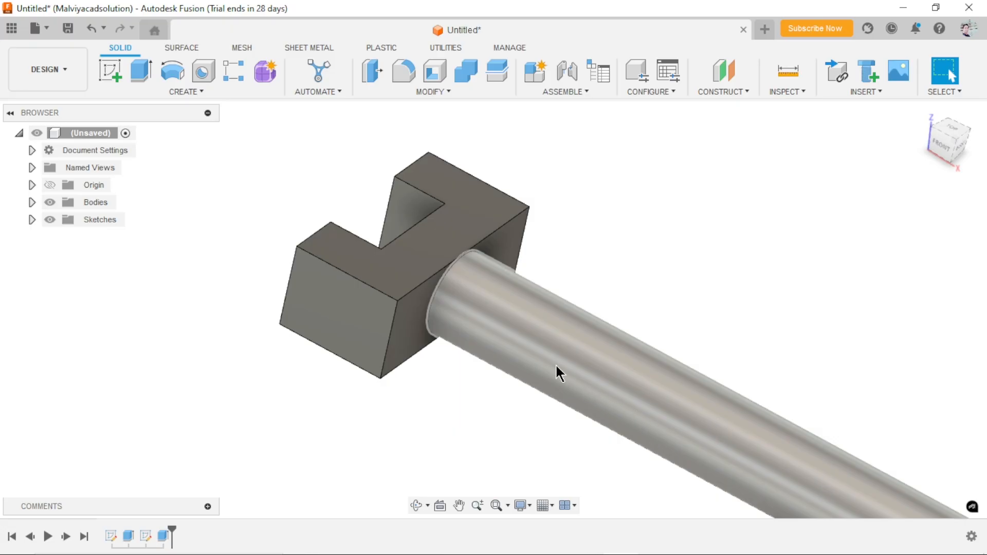
- Fillet the two outer vertical edges of the block on the rod side with a 1 mm radius
scroll(532, 384, "down", 8)
scroll(708, 502, "up", 5)
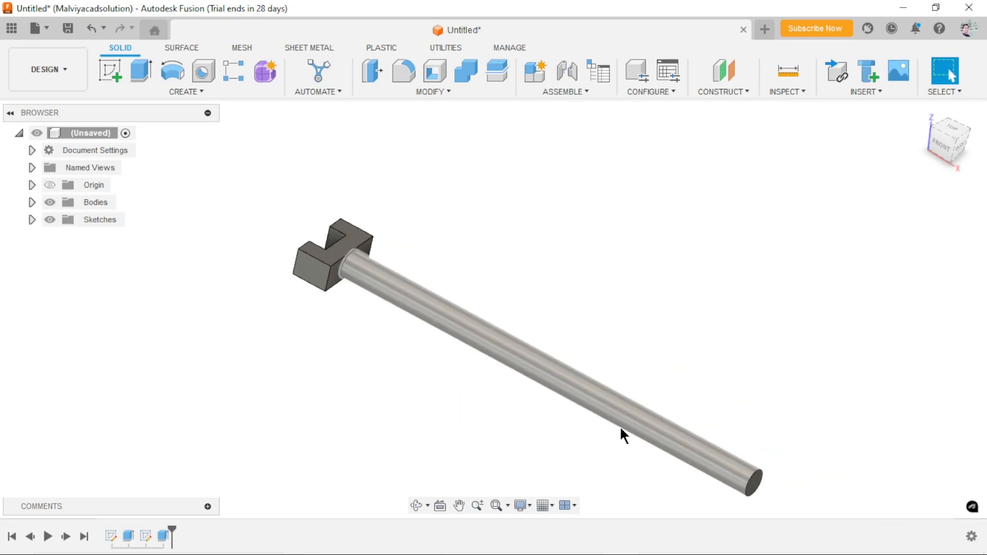
scroll(454, 312, "up", 3)
scroll(513, 308, "down", 2)
scroll(611, 339, "up", 2)
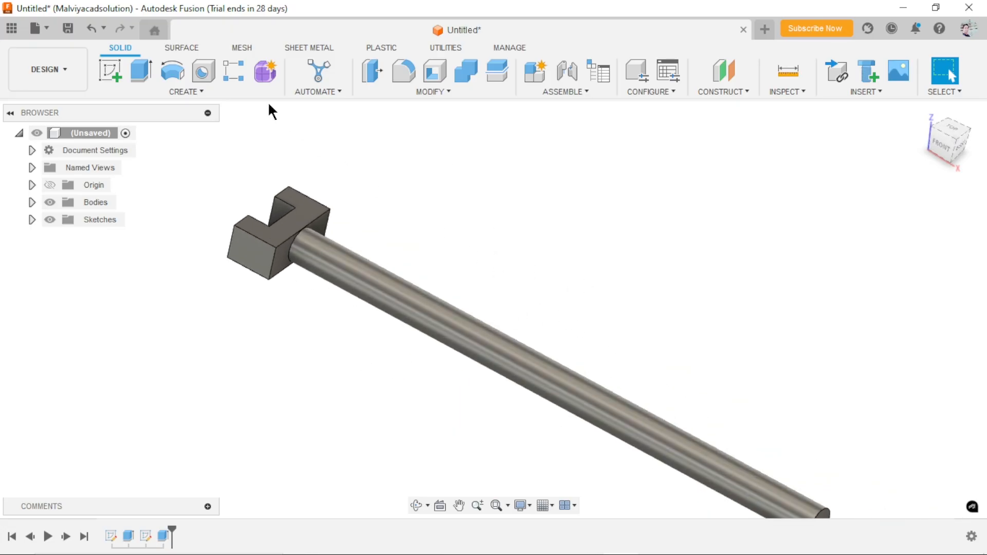
left_click(406, 76)
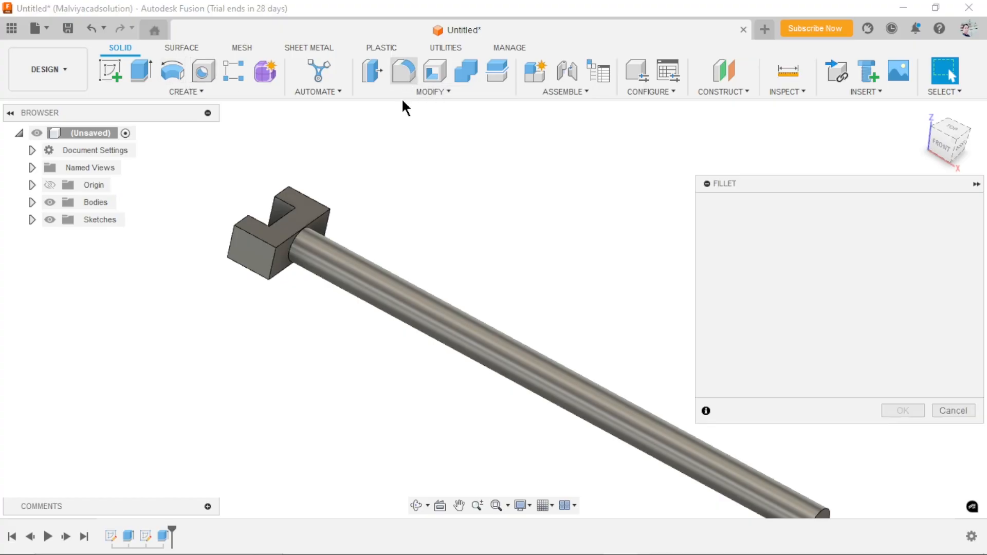
scroll(383, 337, "up", 2)
left_click(244, 248)
left_click(309, 193)
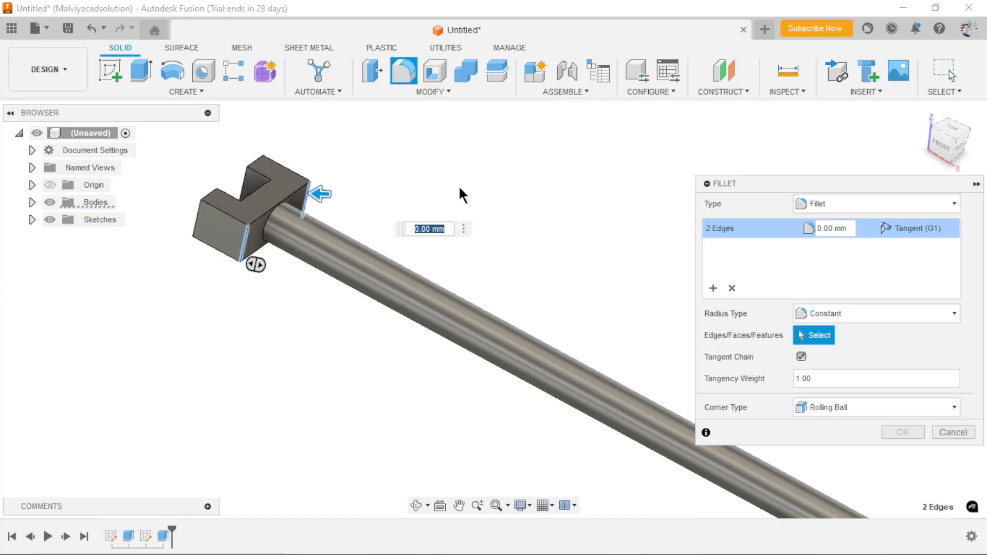
type("1")
key("Return")
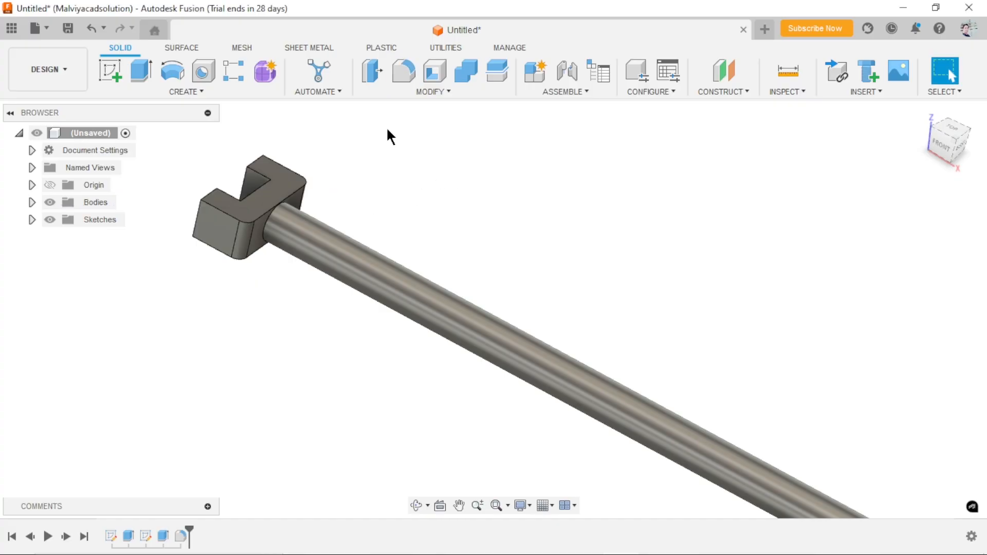
- Fillet the circular edge where the rod meets the block with a 1 mm radius
left_click(410, 75)
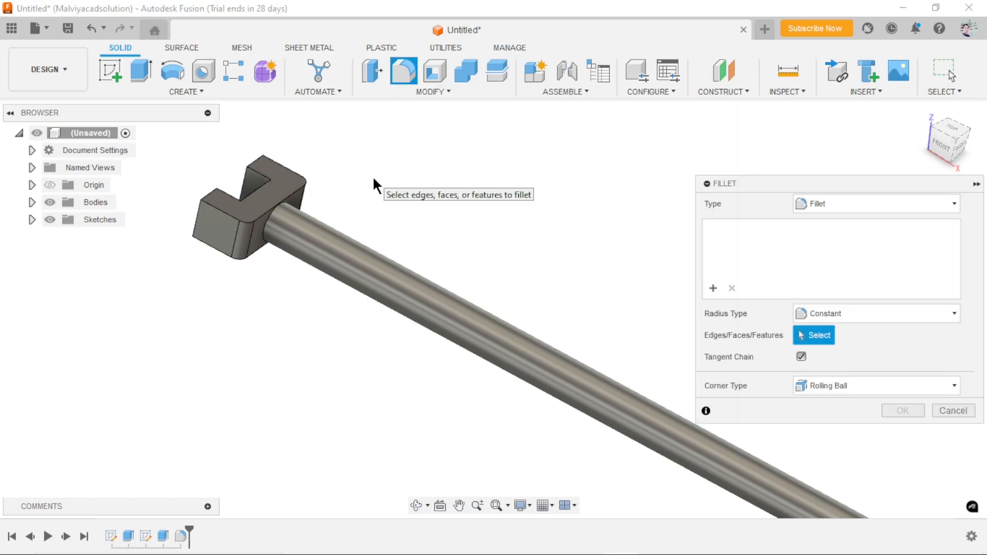
scroll(279, 205, "up", 3)
left_click(269, 173)
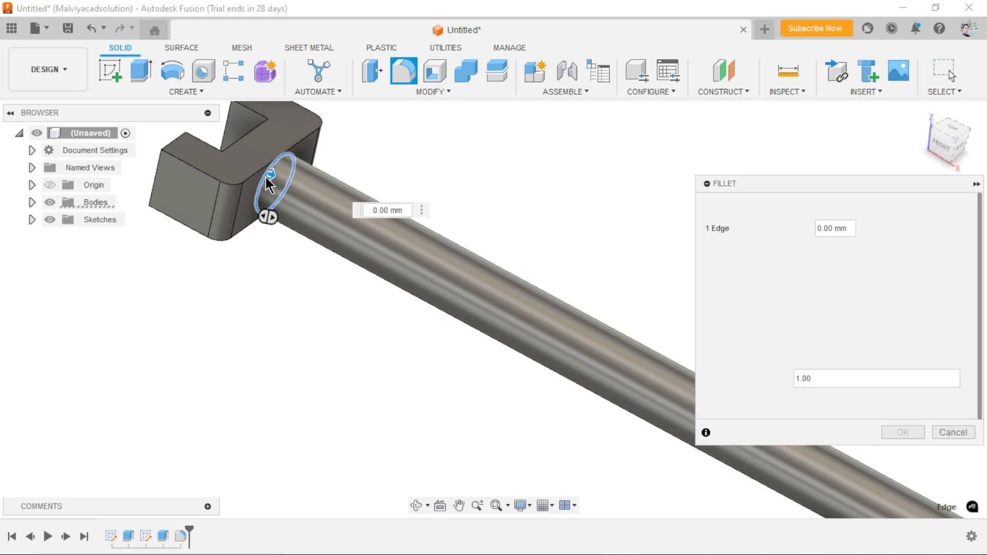
type("1")
key("Return")
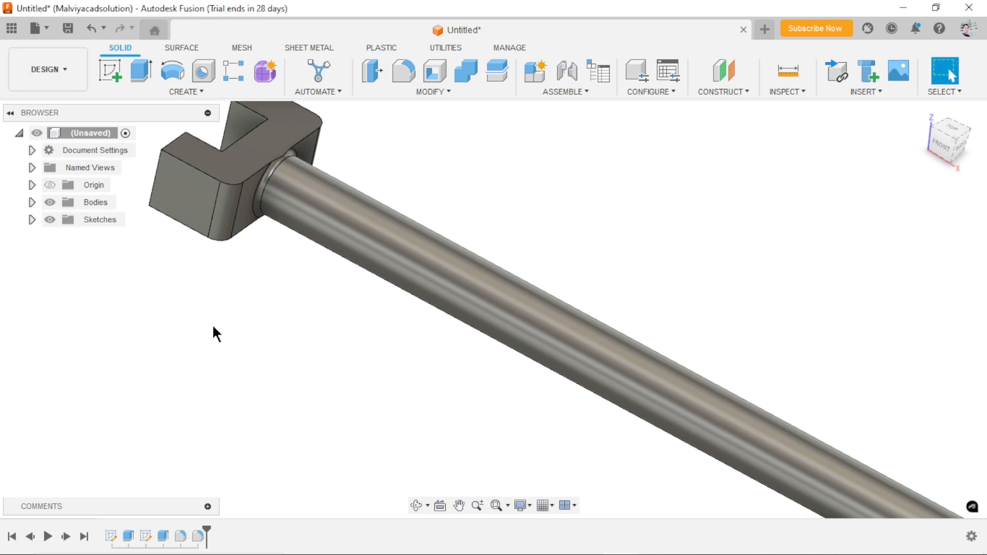
- Chamfer the circular edge at the rod's free end with an equal distance of 1 mm
scroll(357, 397, "down", 5)
scroll(586, 448, "up", 5)
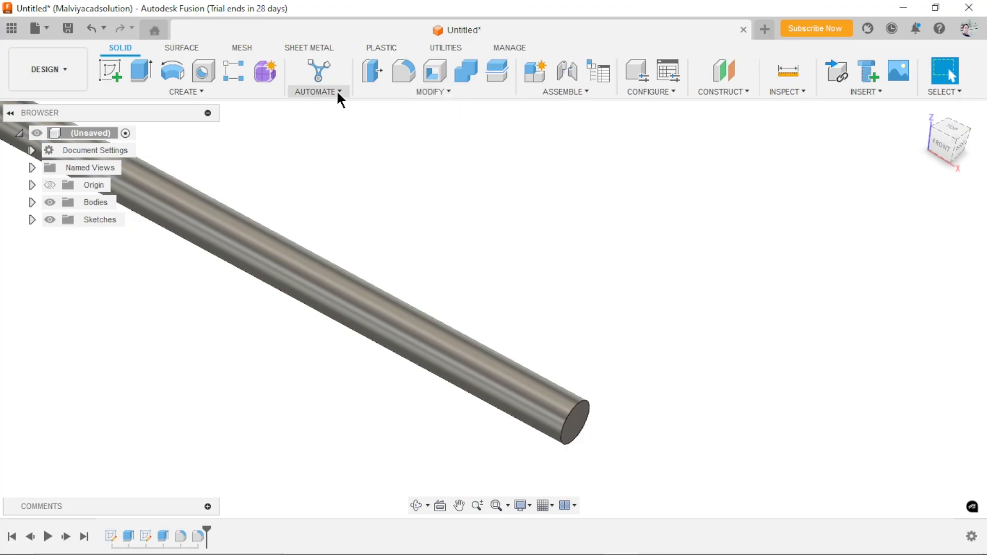
left_click(469, 91)
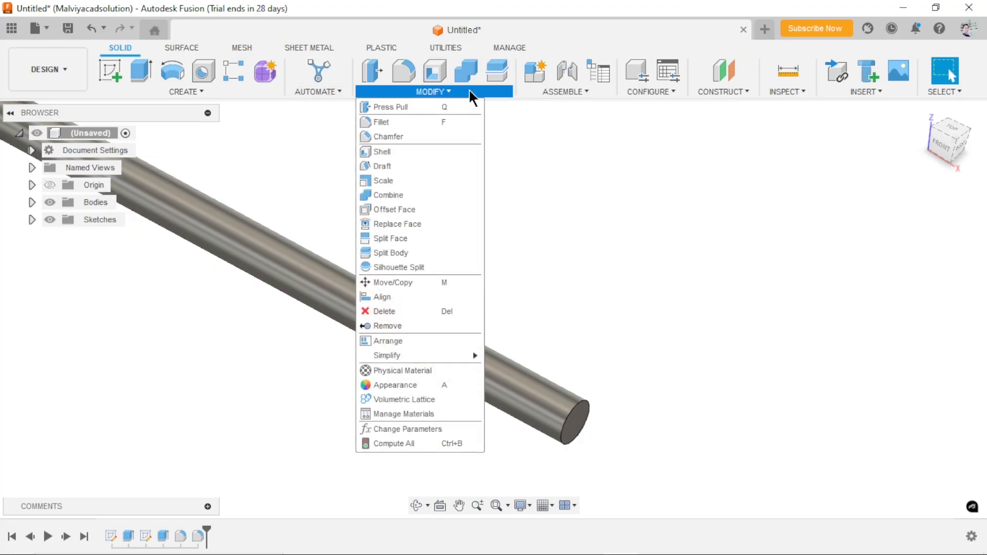
left_click(397, 137)
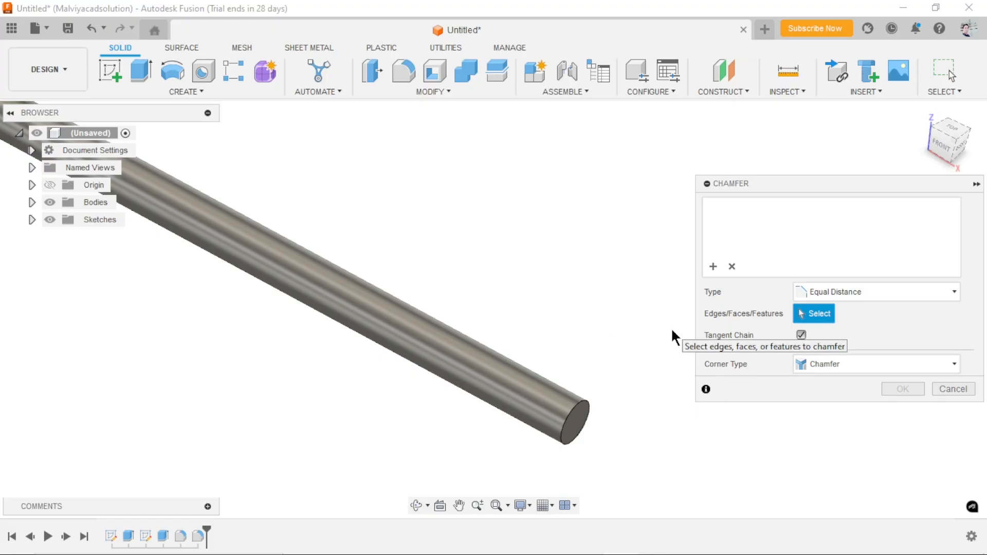
left_click(577, 406)
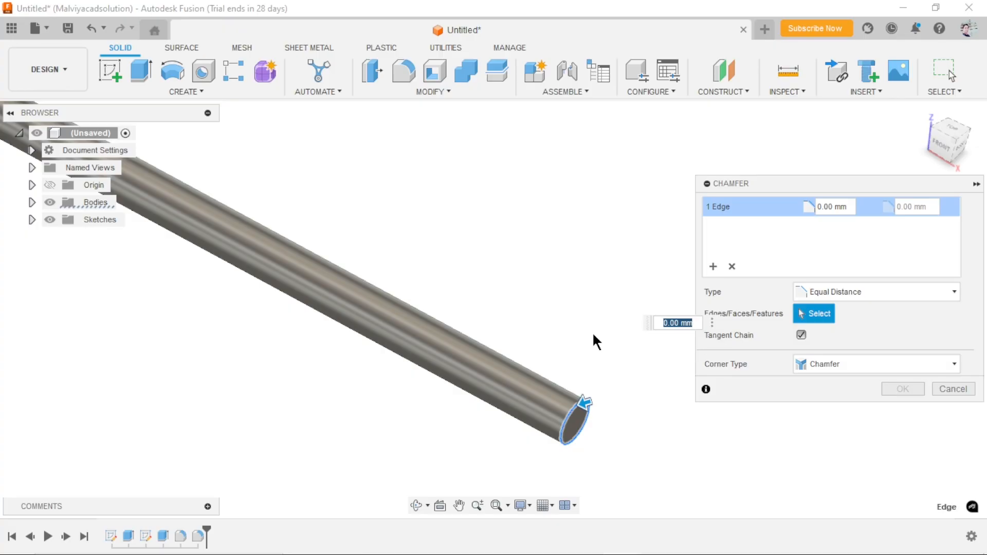
type("1")
key("Return")
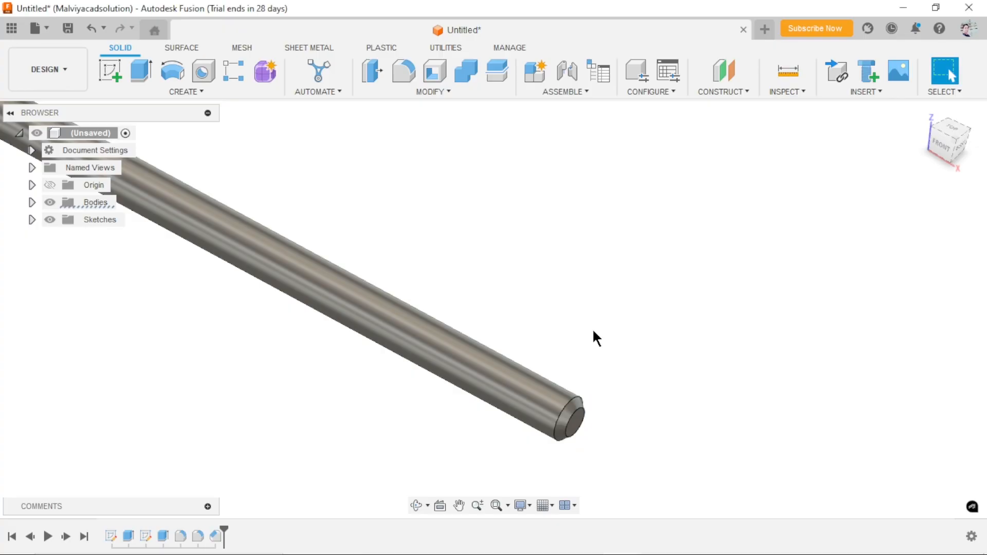
- Open the appearance library for bodies and components and expand the Metal category's Copper finishes
scroll(582, 321, "down", 5)
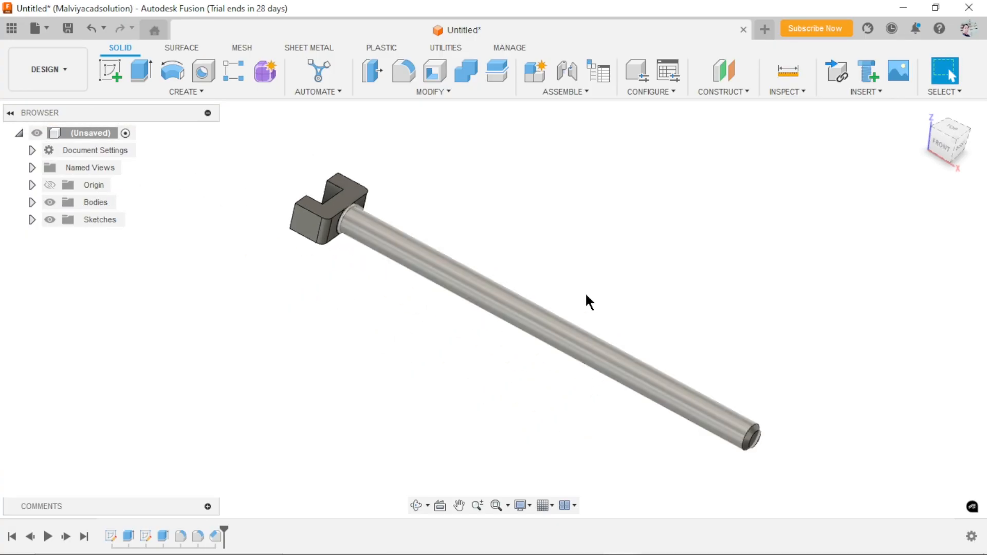
scroll(529, 344, "up", 2)
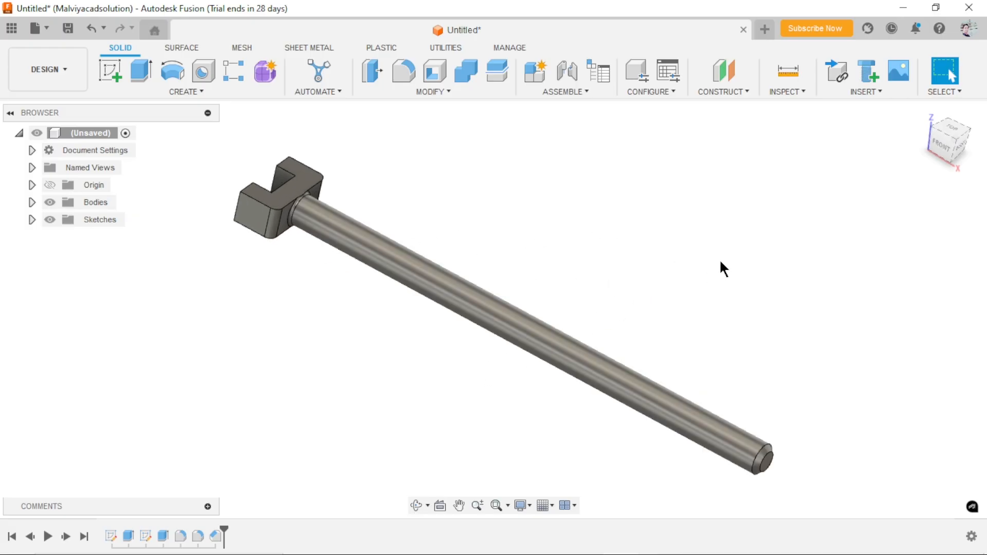
key("a")
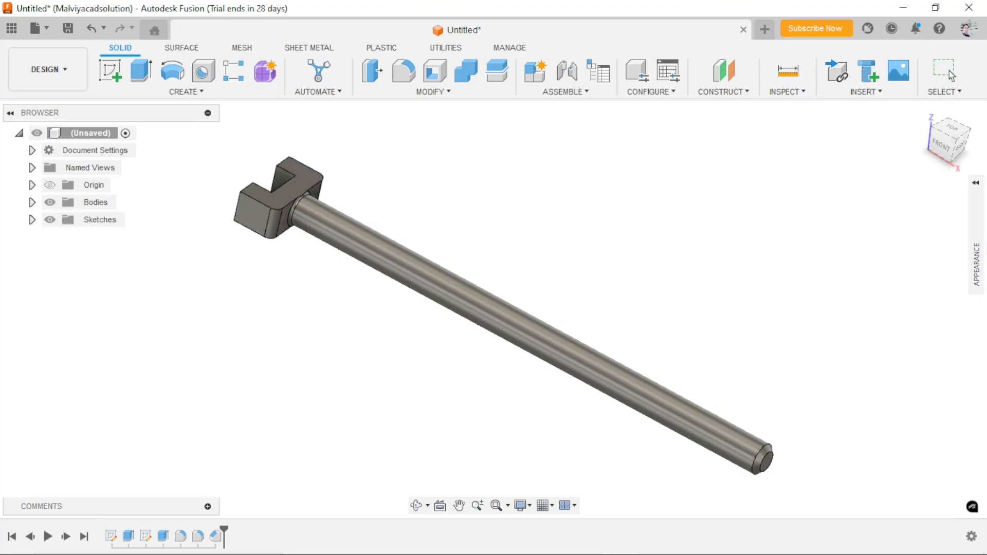
left_click(976, 183)
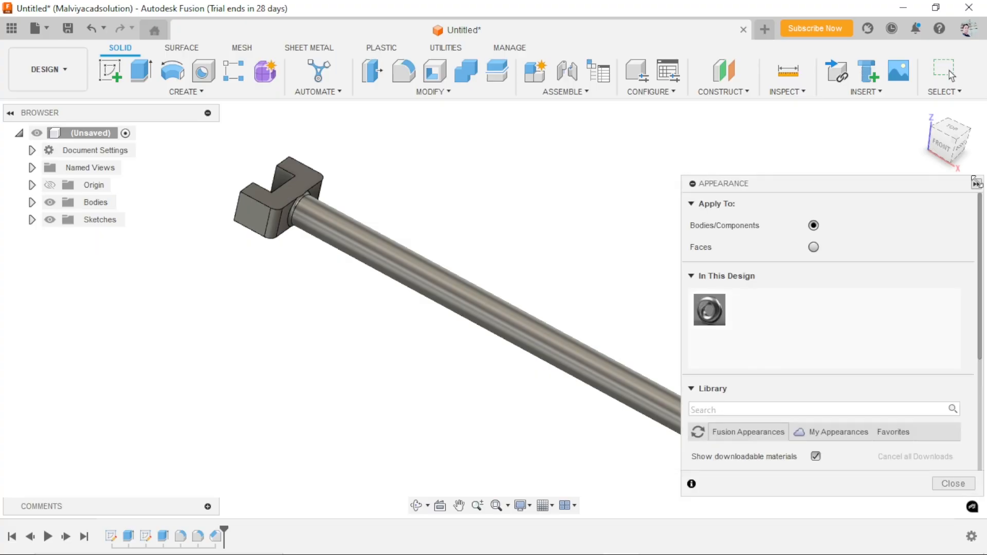
scroll(765, 316, "down", 5)
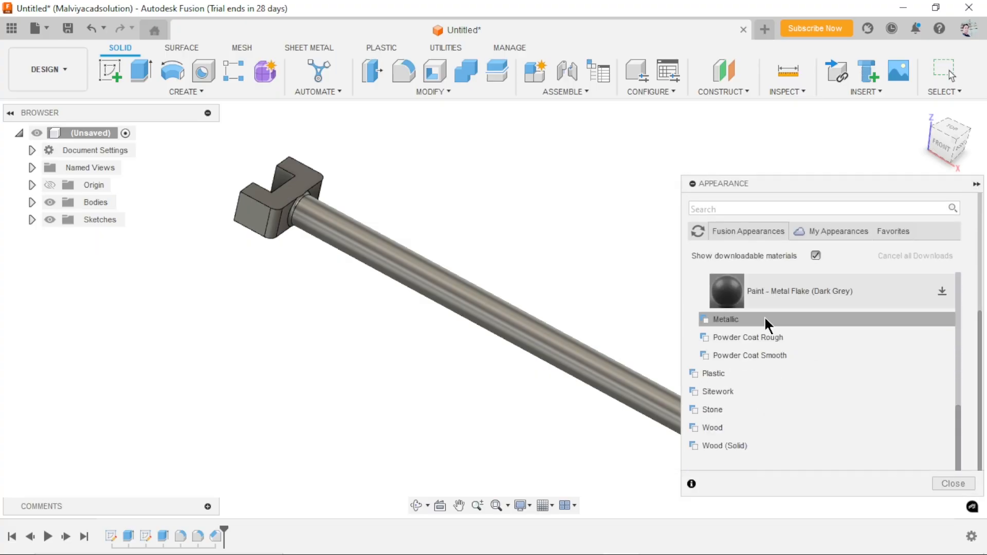
scroll(764, 315, "up", 6)
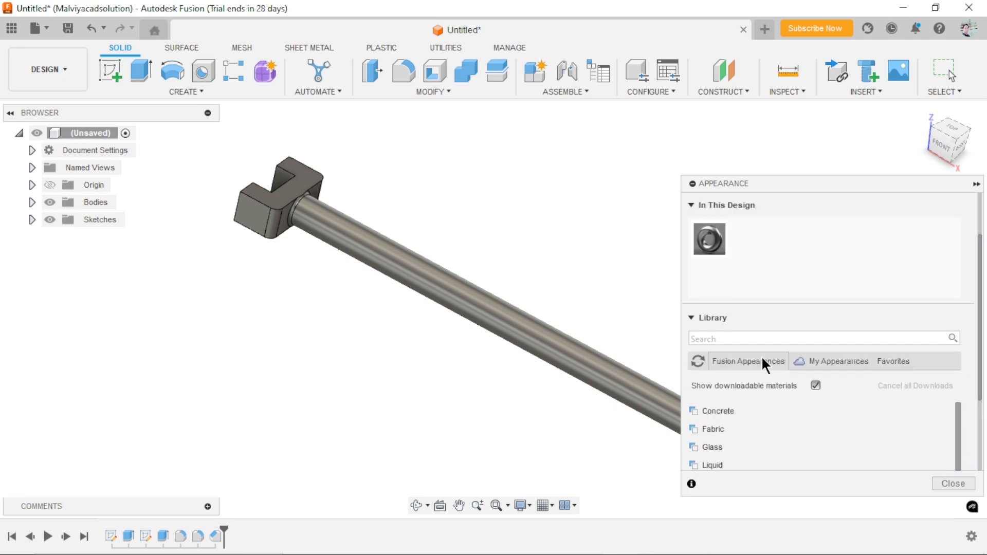
scroll(762, 363, "down", 4)
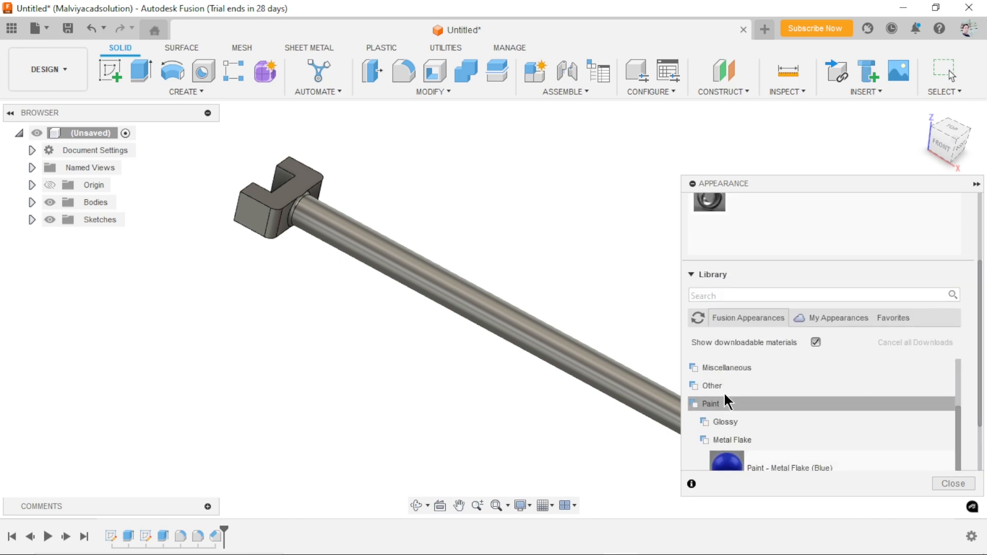
scroll(726, 402, "up", 5)
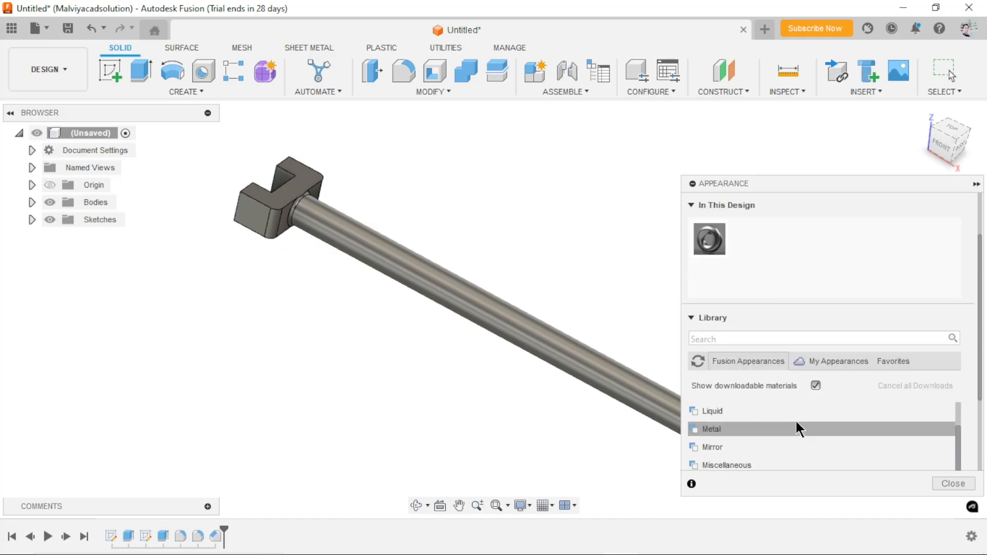
scroll(956, 447, "down", 1)
scroll(792, 434, "up", 3)
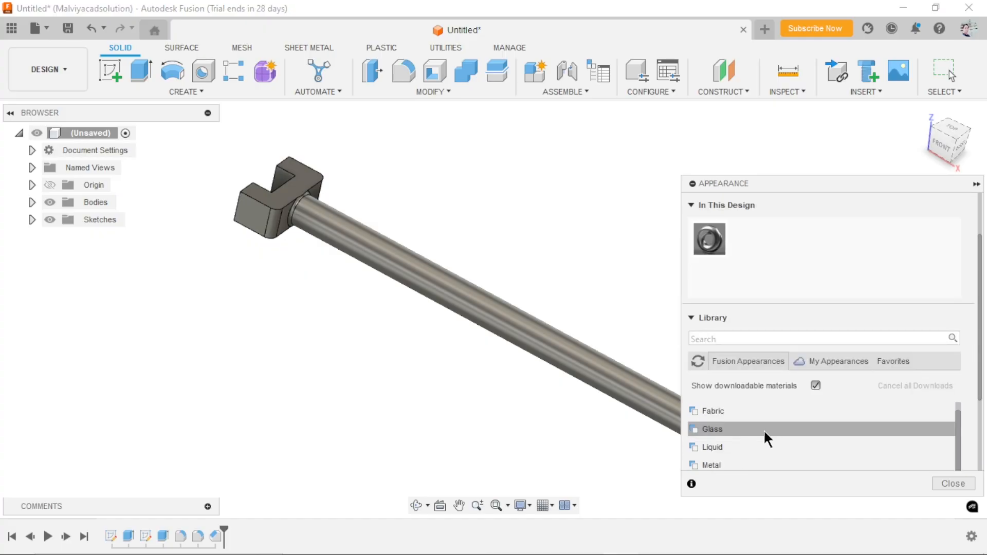
scroll(736, 440, "up", 2)
scroll(736, 441, "down", 4)
left_click(700, 432)
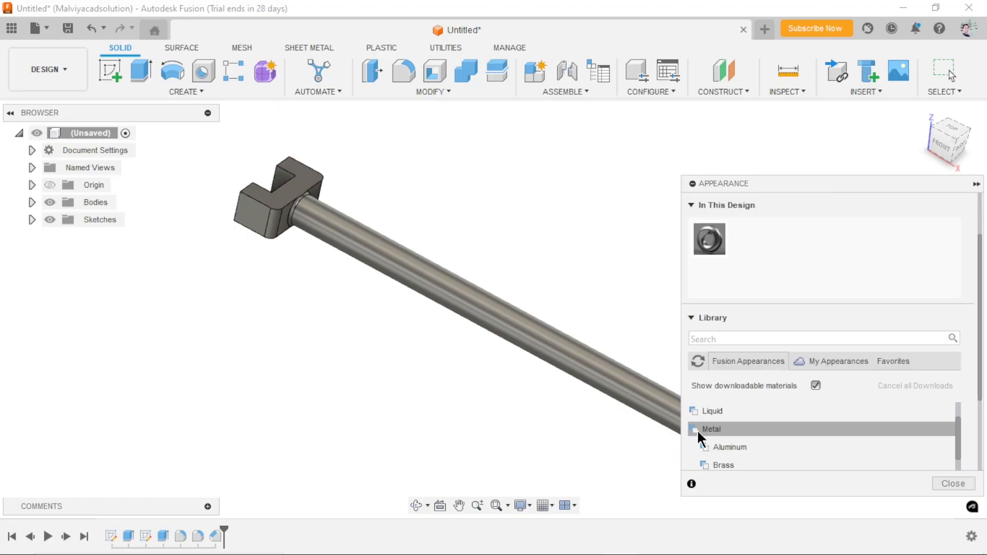
scroll(723, 439, "down", 2)
left_click(724, 433)
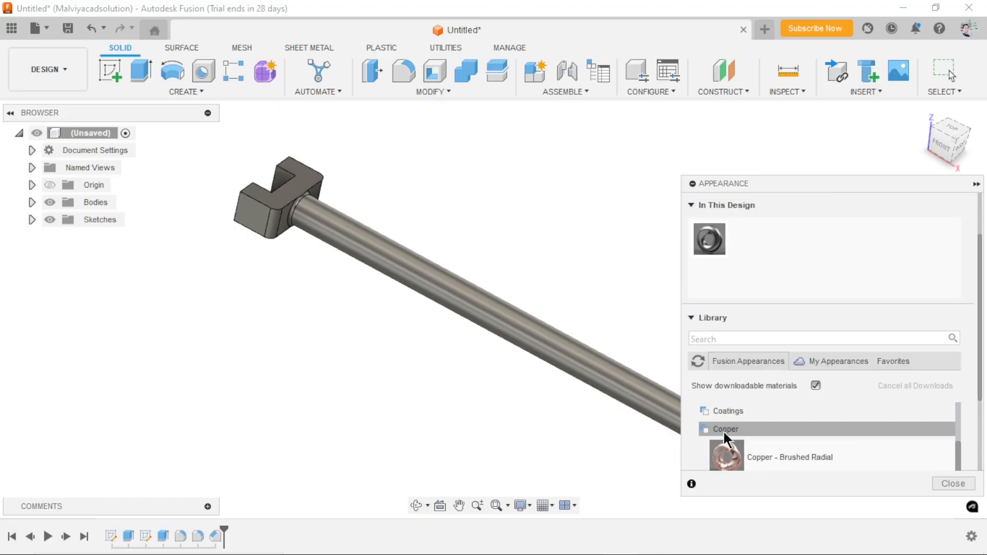
- Try the Copper - Patina and Copper - Polished appearances on the block and rod body
scroll(776, 445, "down", 5)
scroll(775, 445, "up", 1)
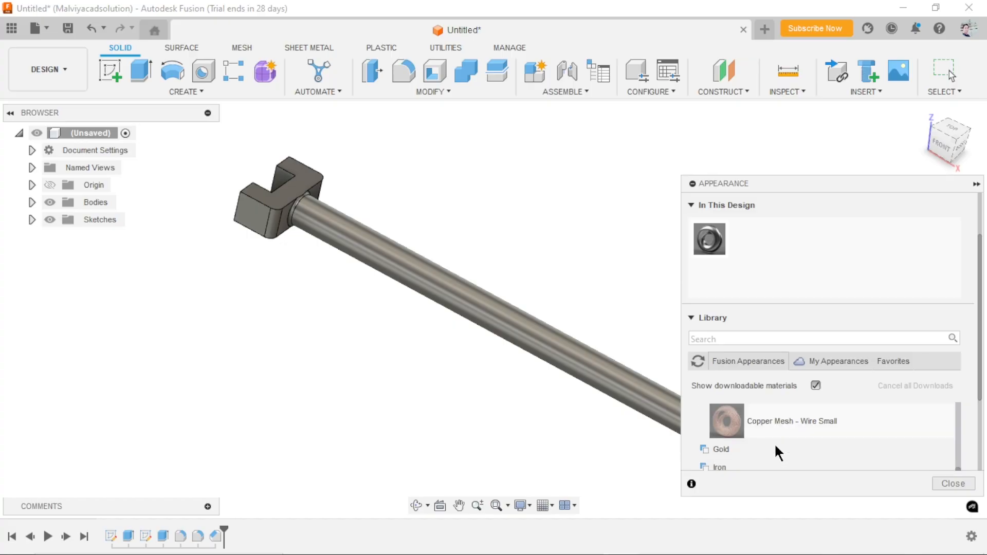
scroll(779, 436, "up", 2)
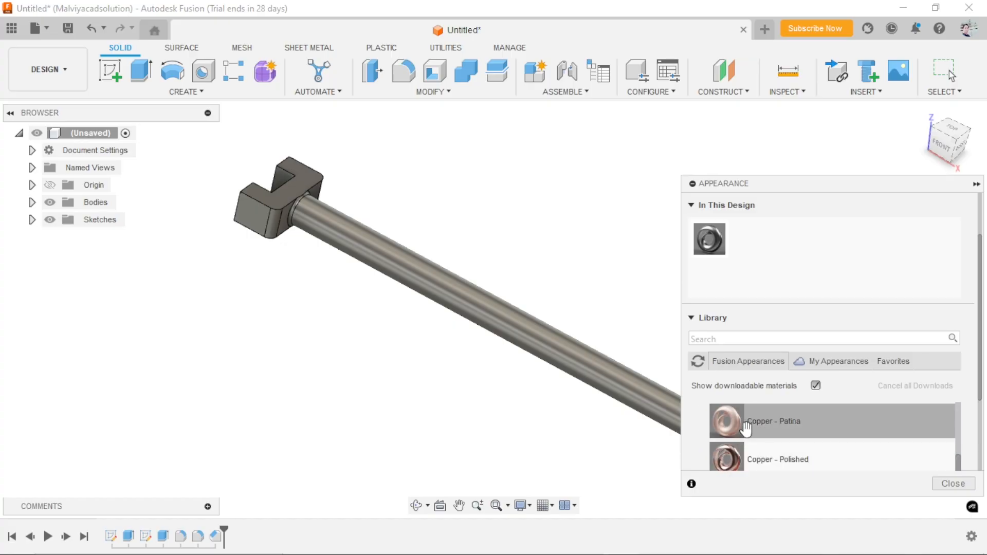
left_click_drag(727, 422, 562, 350)
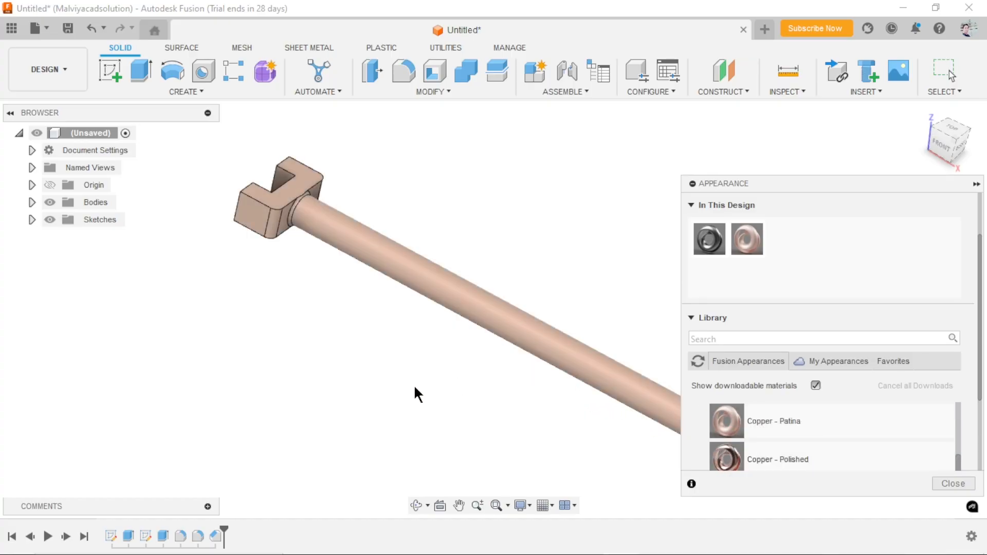
left_click_drag(727, 458, 610, 379)
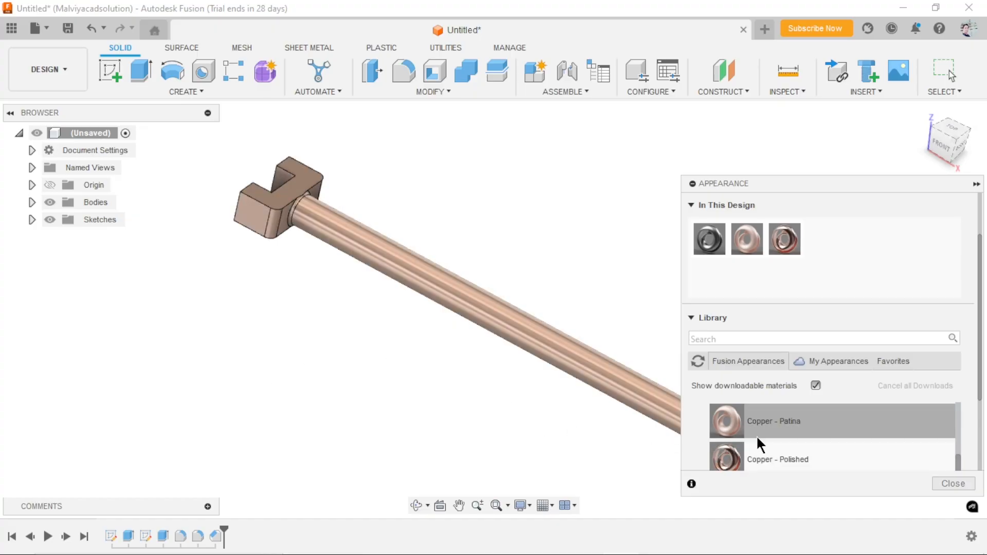
- Apply the Copper - Raw appearance to the block and rod body and collapse the appearance settings
scroll(770, 436, "down", 3)
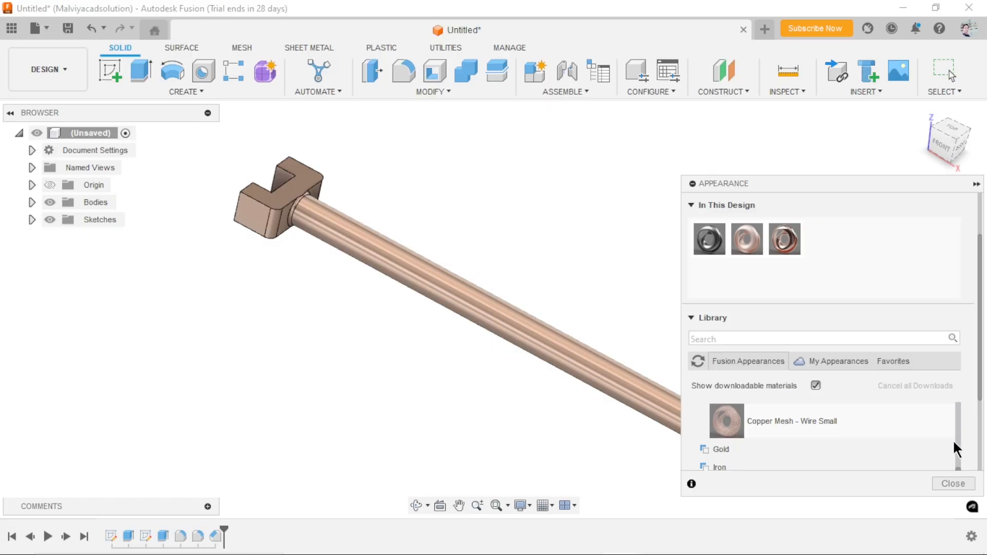
left_click_drag(849, 190, 832, 118)
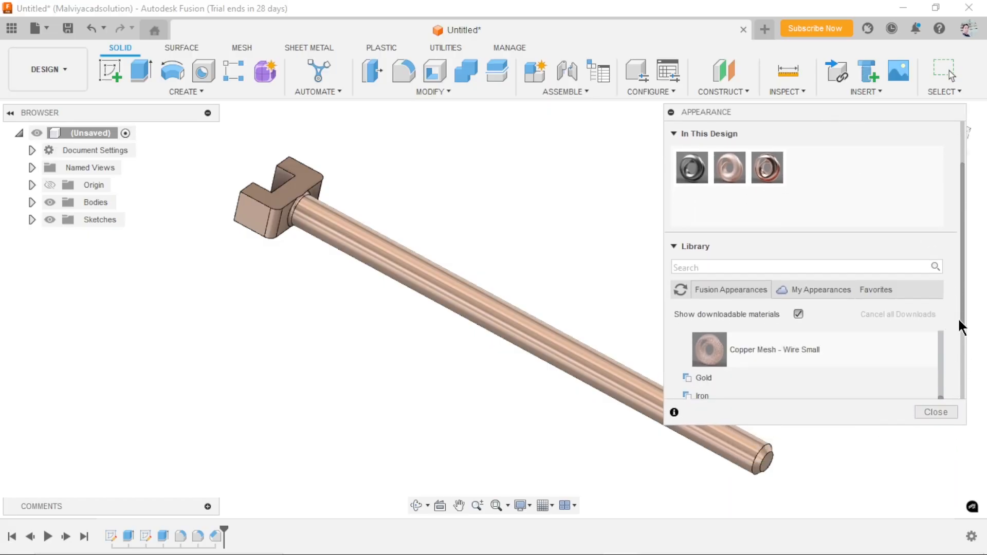
scroll(962, 315, "down", 2)
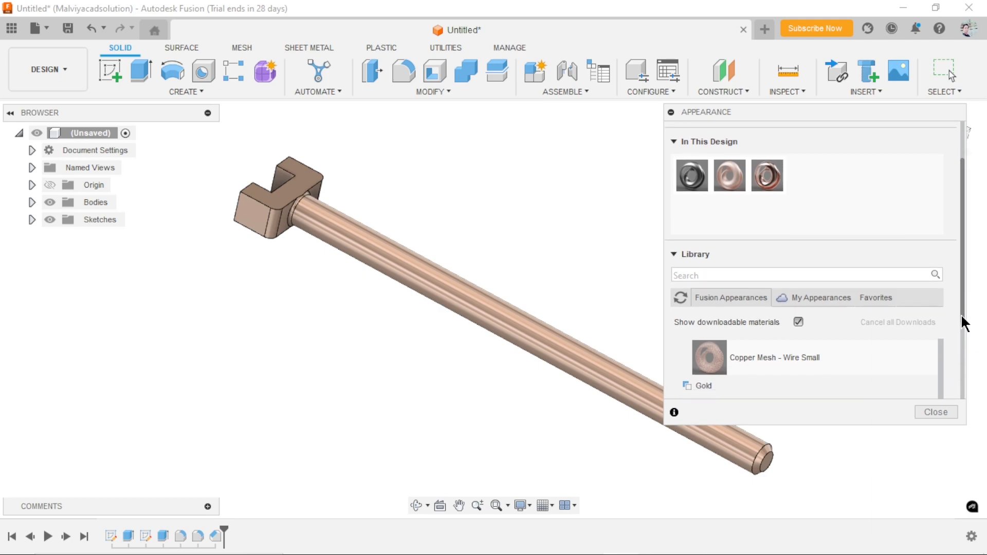
scroll(937, 379, "up", 1)
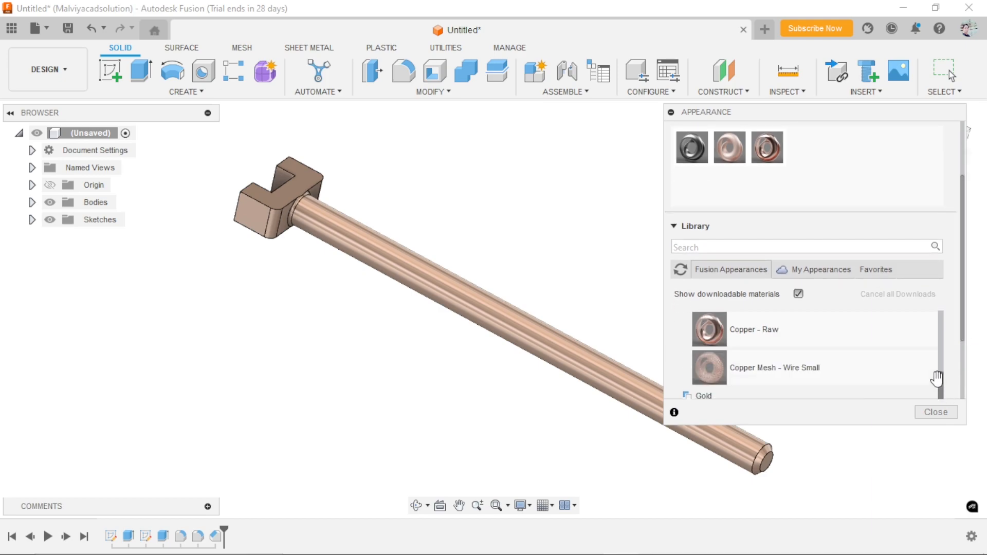
scroll(936, 379, "up", 1)
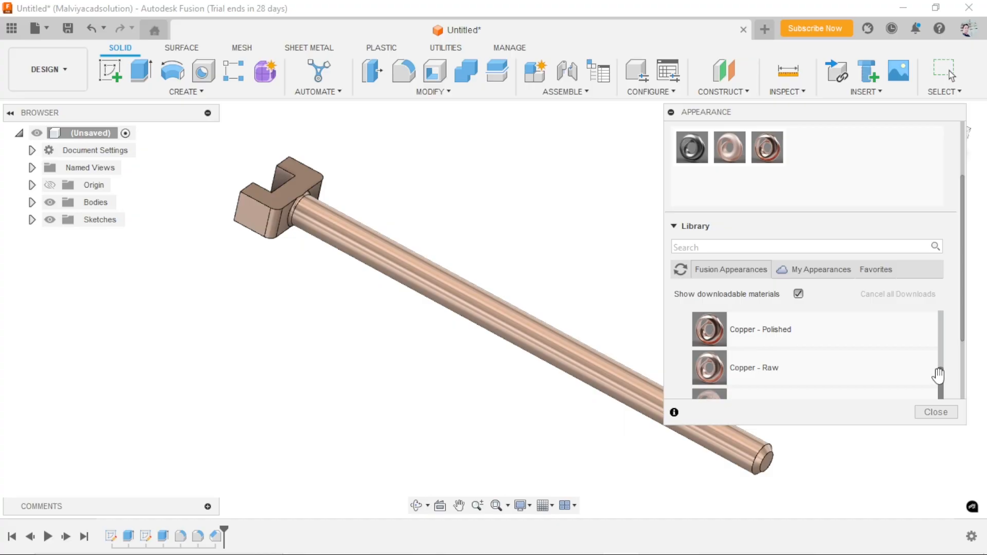
left_click_drag(782, 372, 542, 351)
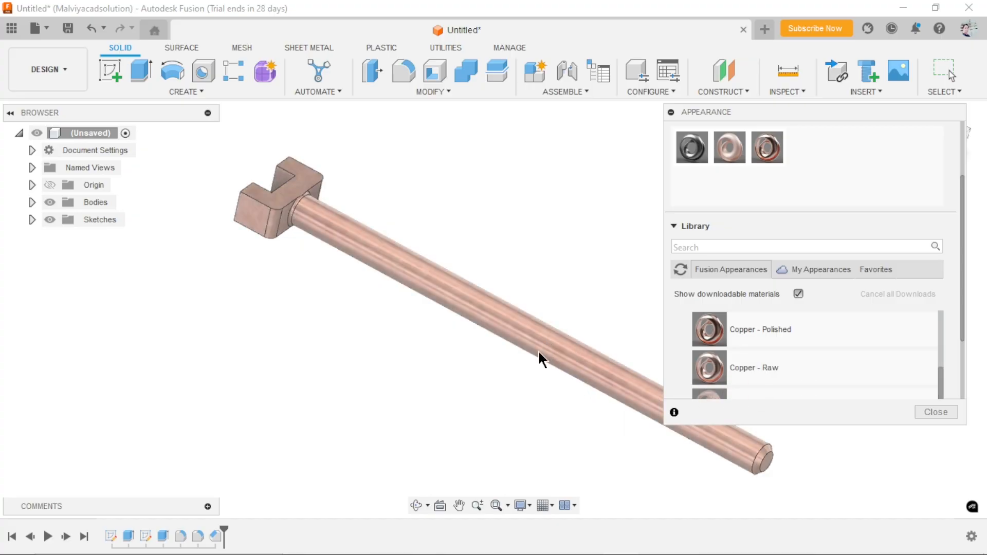
scroll(447, 386, "down", 2)
scroll(444, 366, "up", 2)
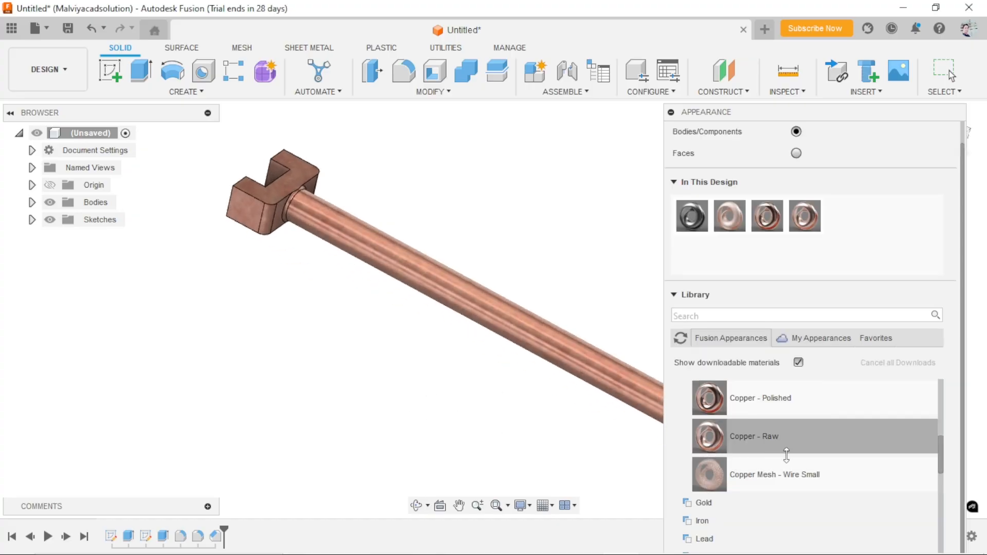
scroll(407, 375, "down", 1)
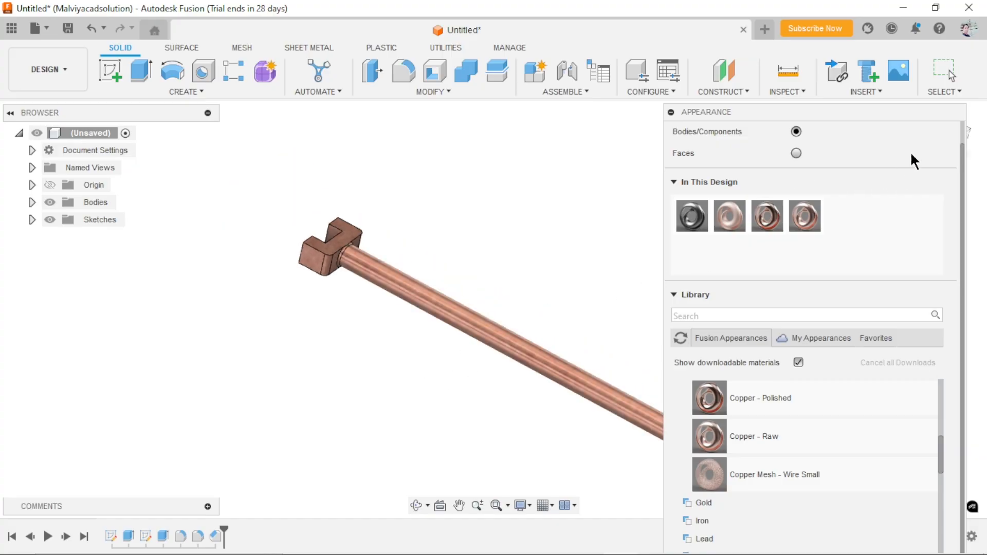
left_click_drag(859, 114, 966, 193)
left_click(975, 184)
scroll(359, 366, "up", 4)
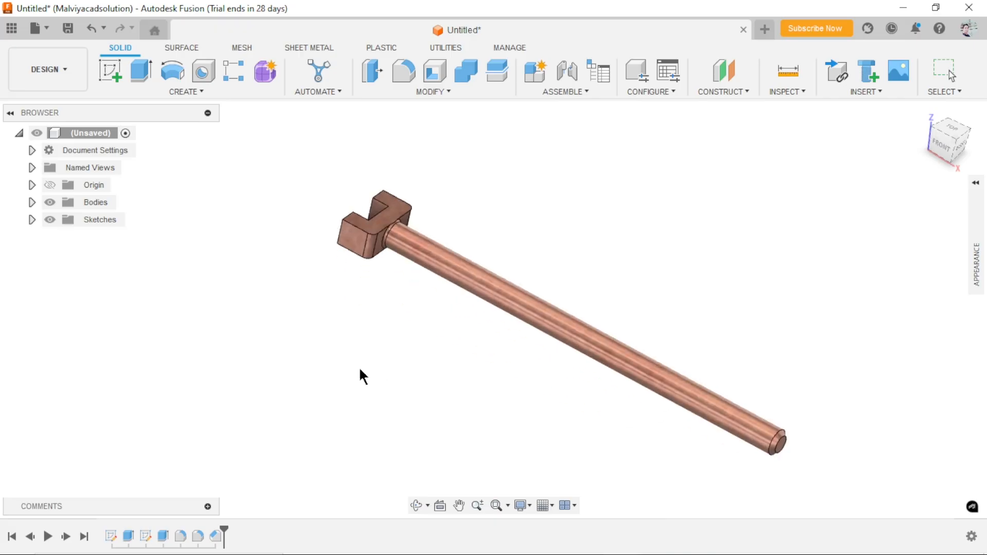
scroll(535, 402, "up", 1)
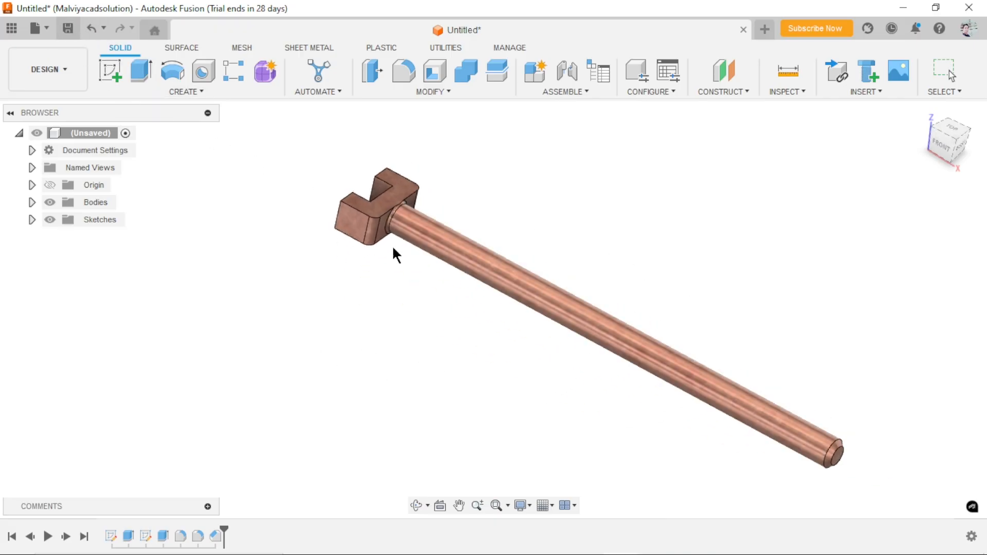
- Save the design as Rod in the Strrock mechanism folder of Admin Project
key("ctrl+s")
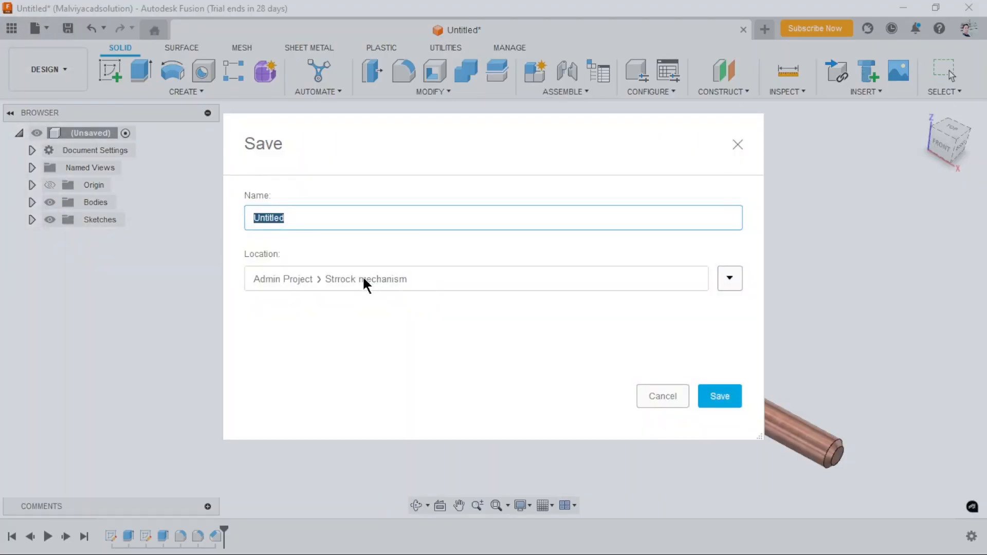
type("Rod")
left_click(713, 399)
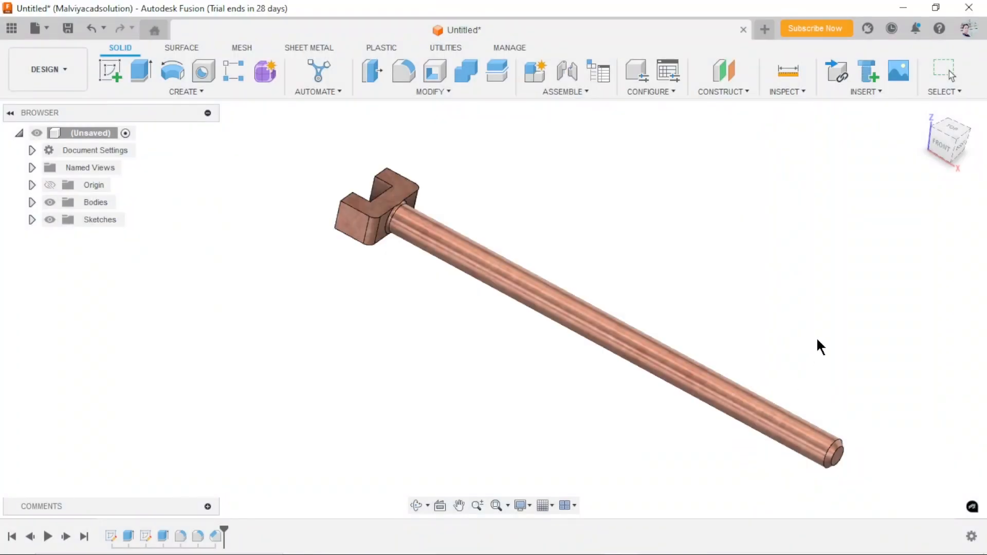
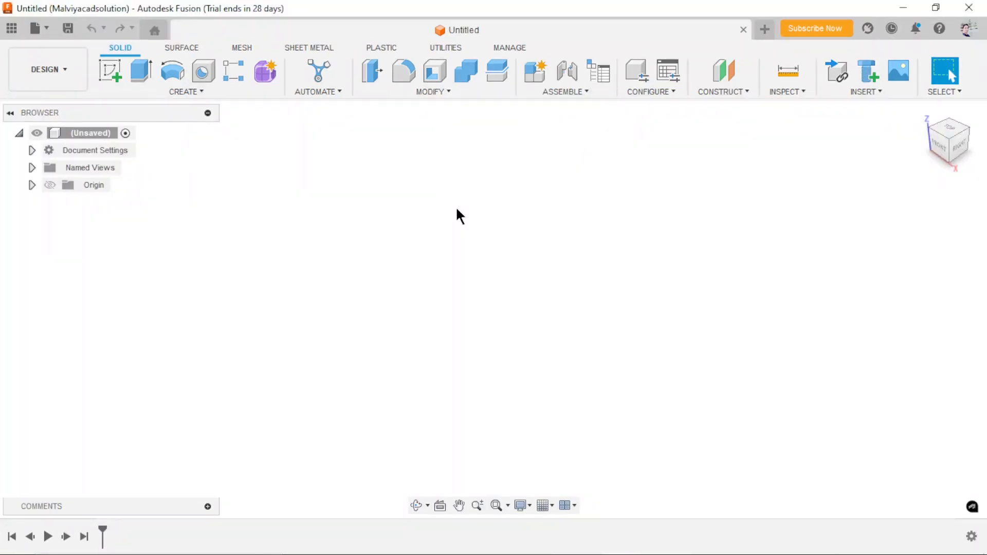
- Start a sketch on the front plane and draw a tall center rectangle centred on the origin
left_click(104, 77)
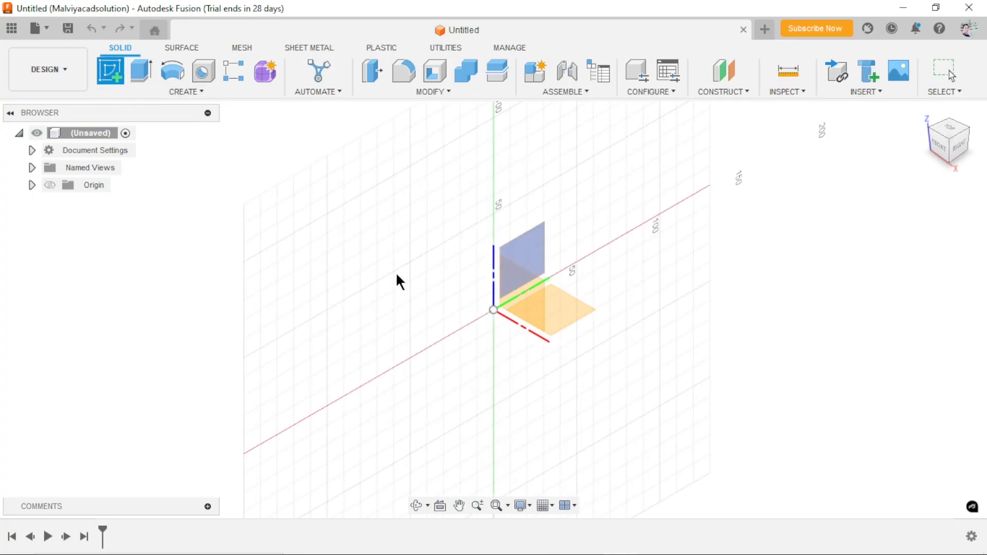
left_click(526, 304)
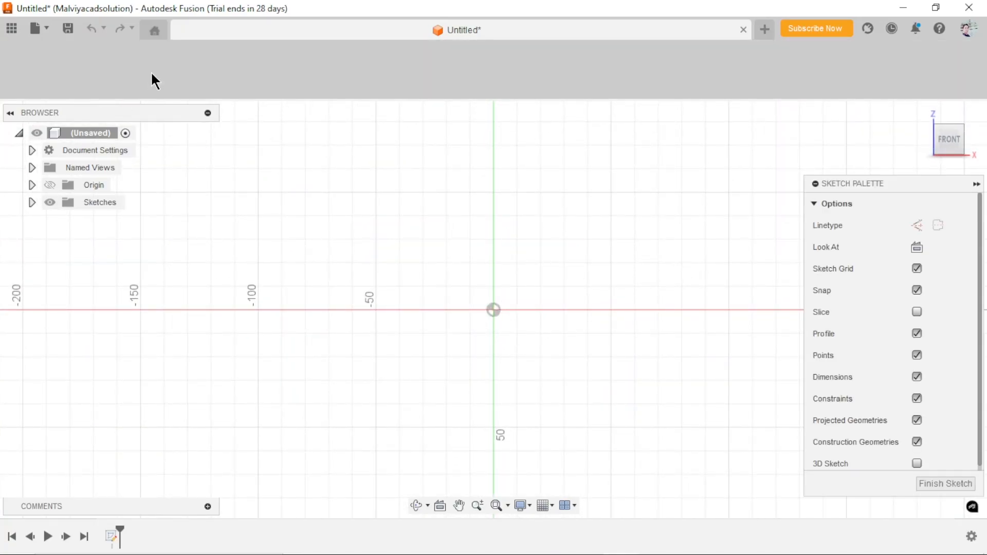
left_click(141, 70)
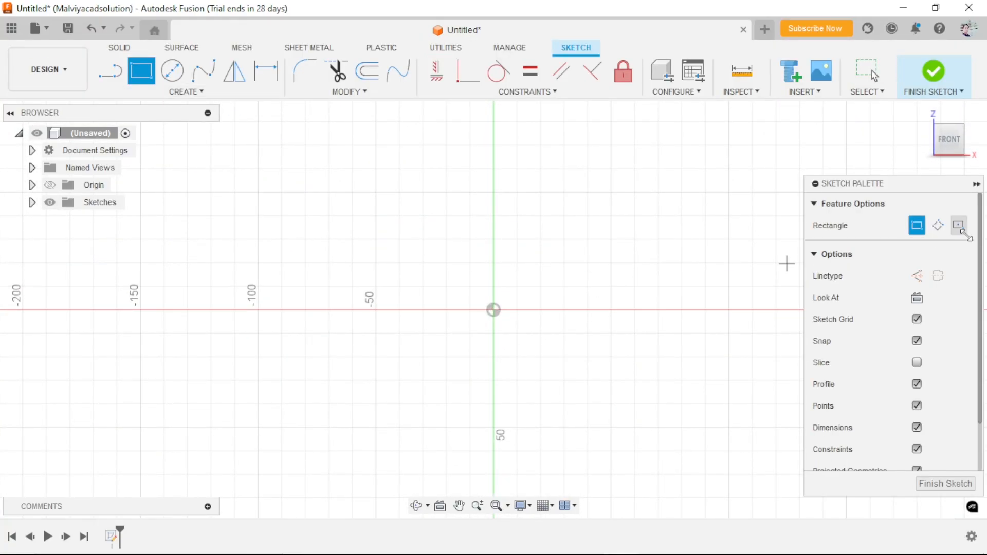
left_click(960, 225)
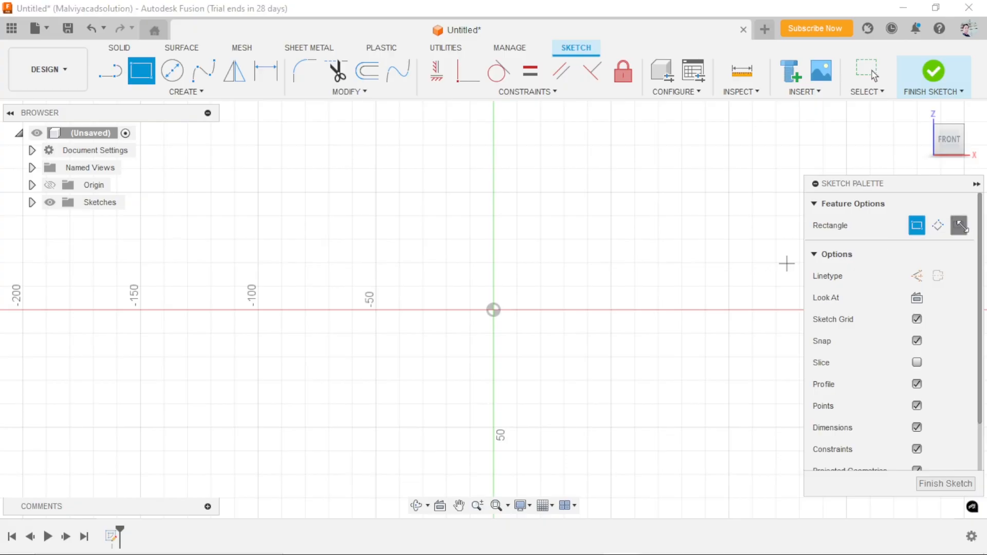
left_click(494, 310)
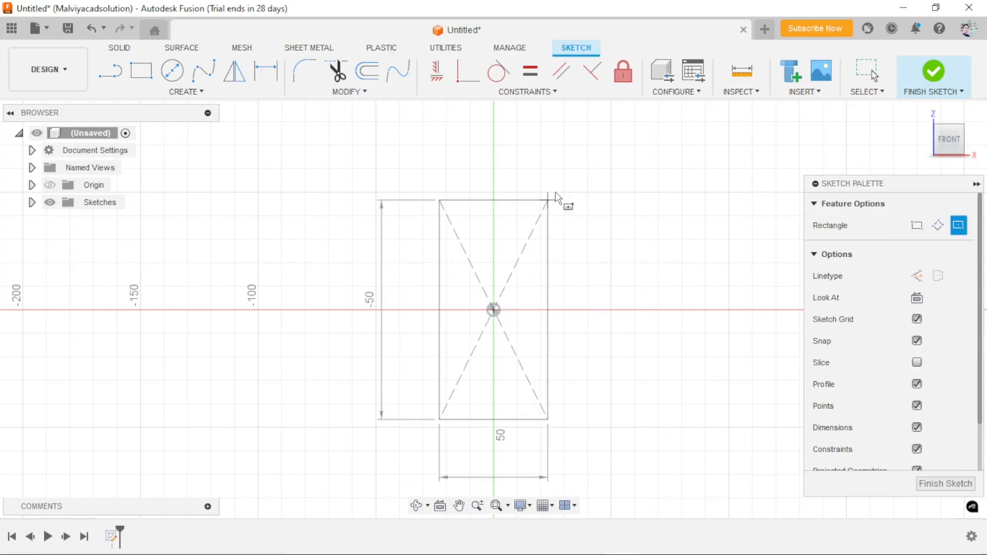
left_click(545, 158)
right_click(579, 185)
left_click(634, 181)
- Dimension the center rectangle with a height of 65 mm and a width of 20 mm
scroll(489, 320, "down", 3)
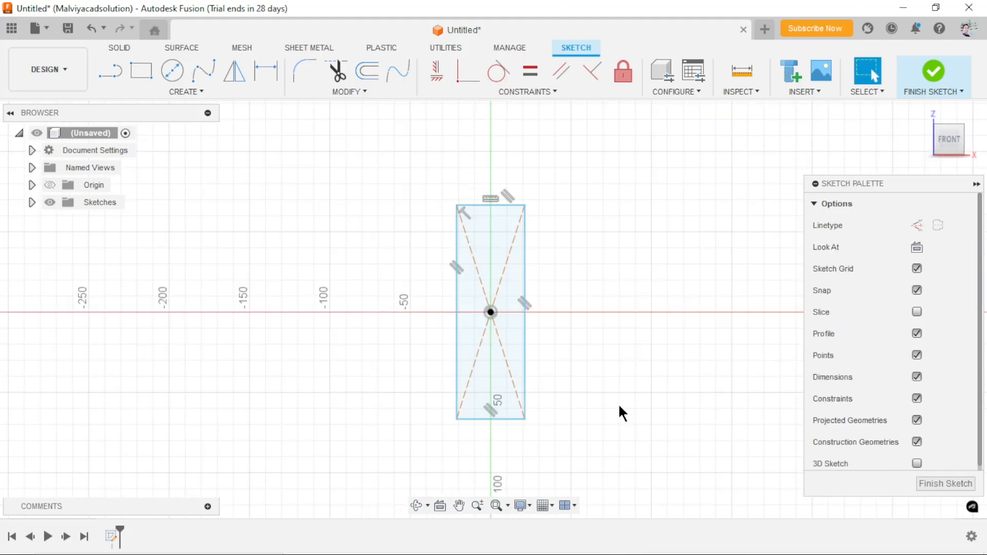
scroll(619, 412, "up", 1)
left_click(266, 70)
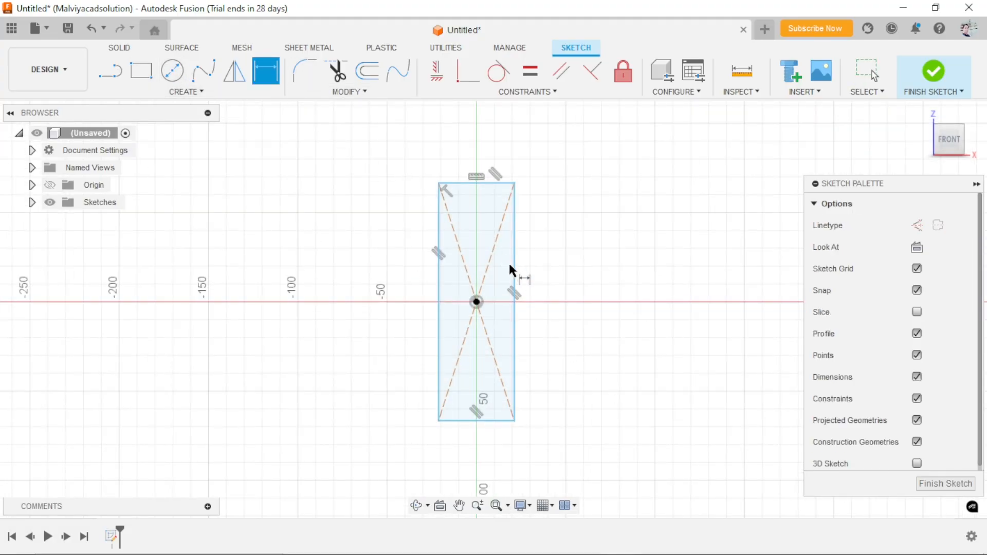
left_click(514, 278)
left_click(591, 304)
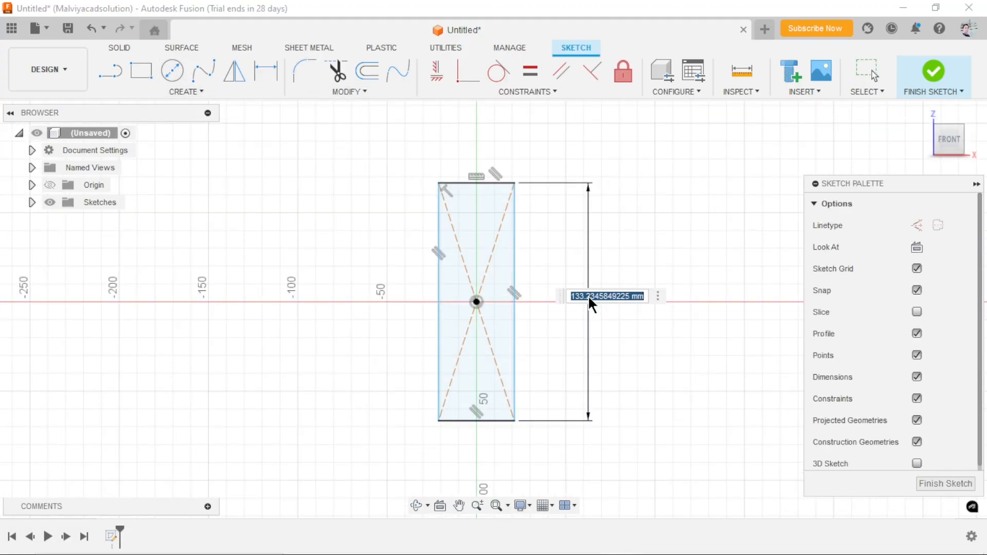
type("65")
key("Return")
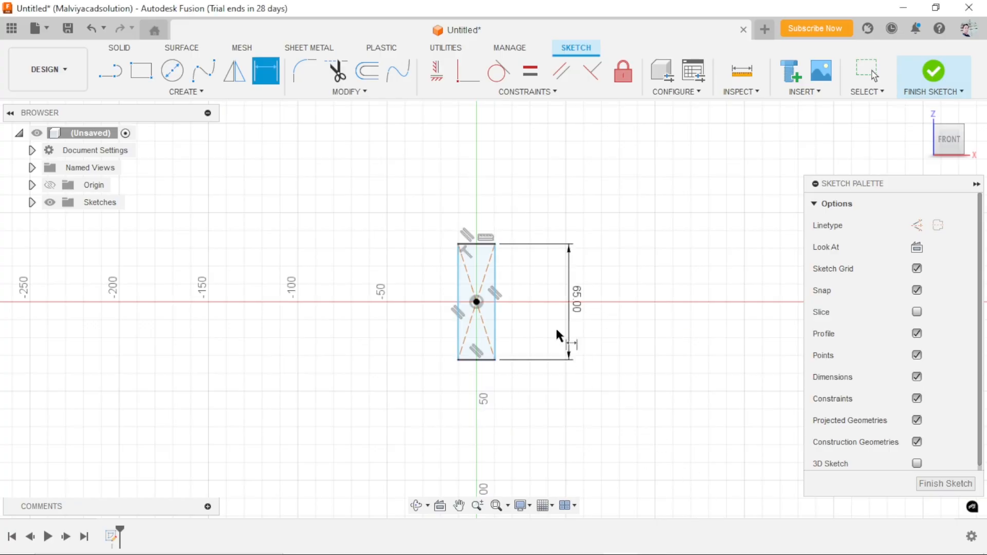
left_click(470, 245)
left_click(406, 203)
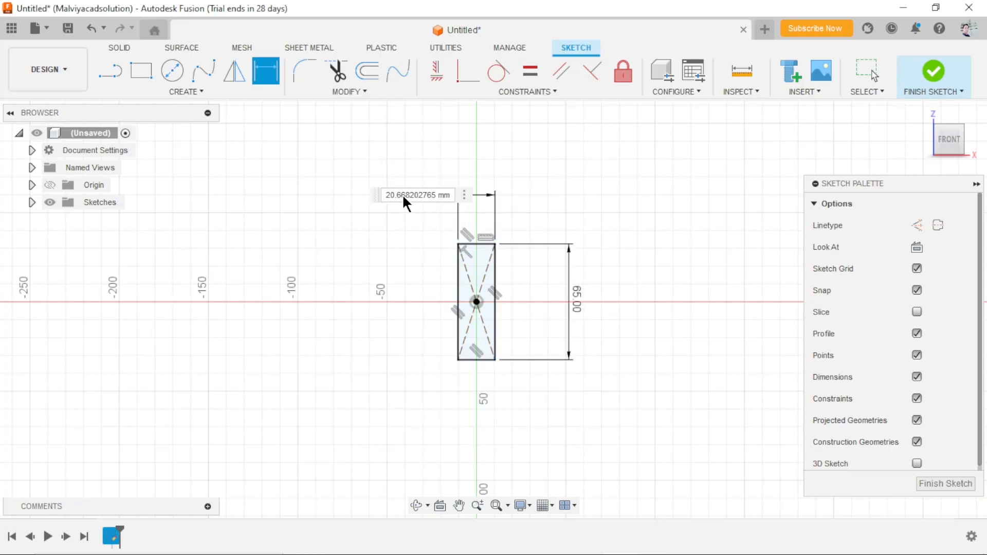
type("20")
key("Return")
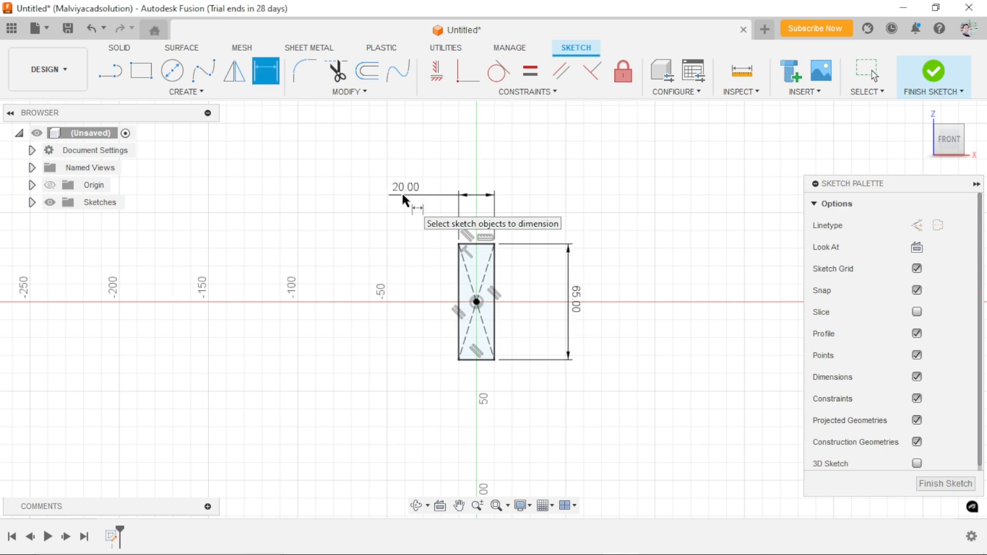
- Extrude the rectangle profile by -5 mm as a new body
scroll(532, 335, "up", 2)
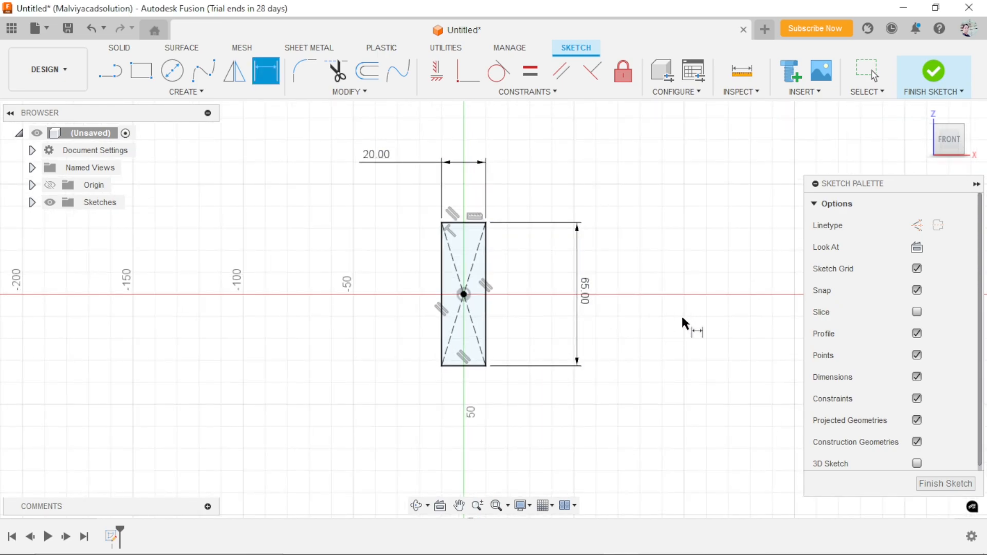
left_click(119, 48)
key("e")
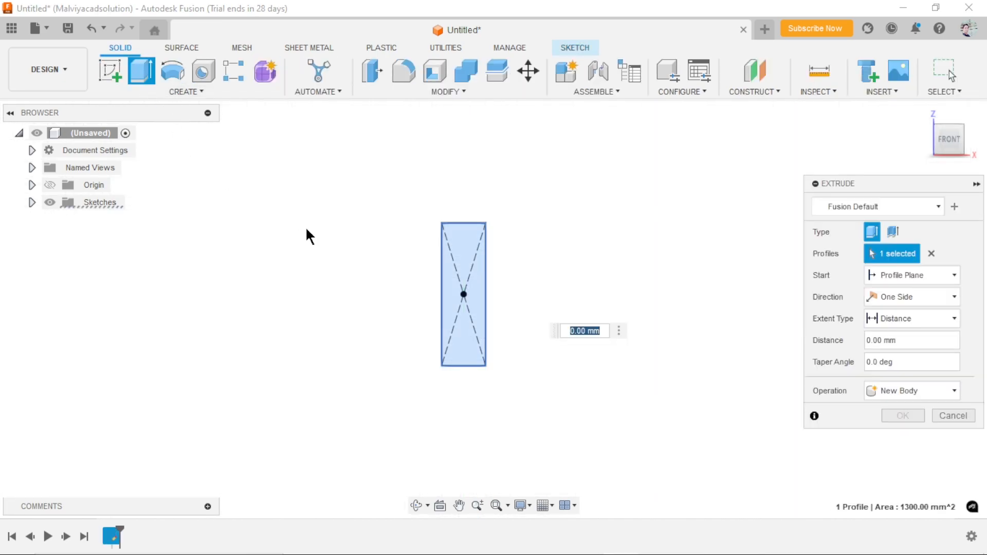
left_click(923, 112)
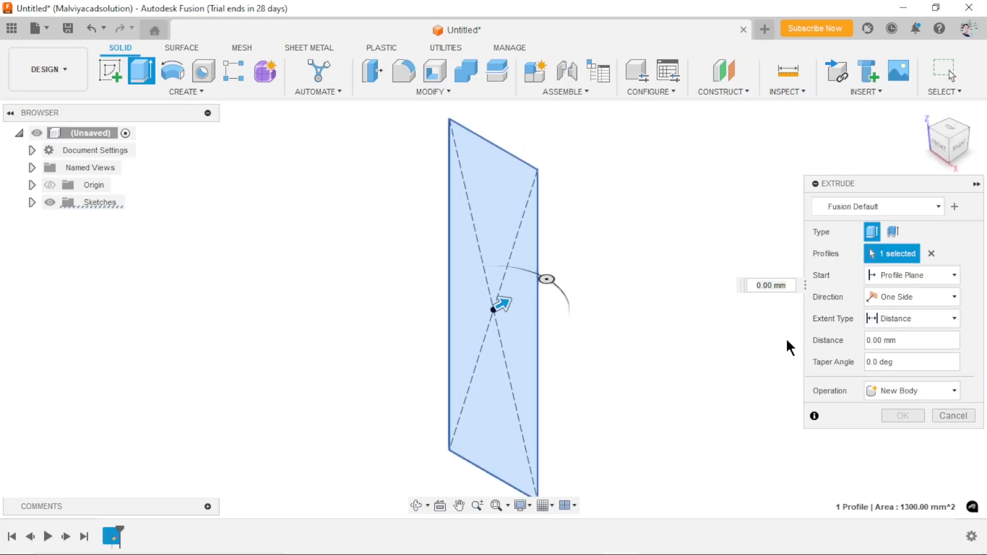
left_click_drag(503, 303, 469, 322)
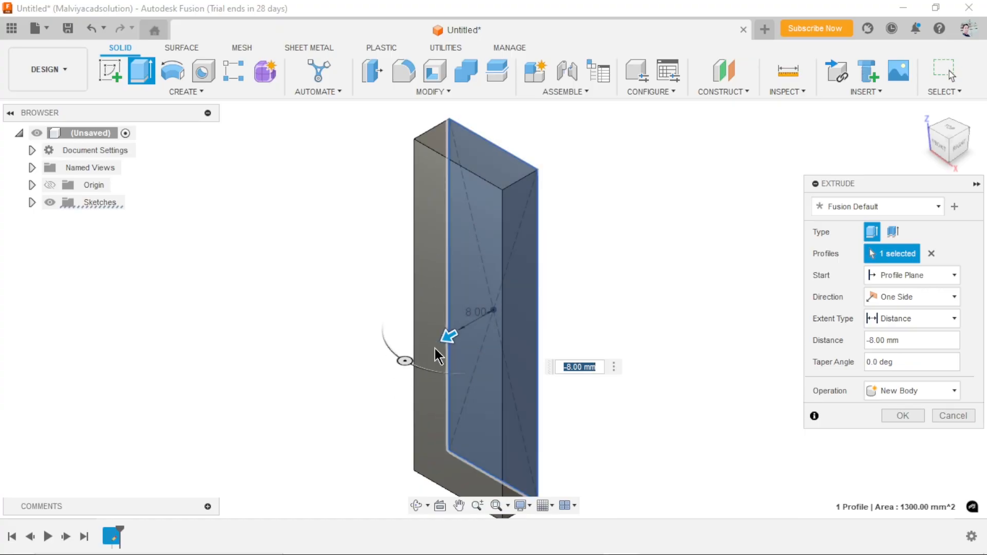
type("-5")
key("Return")
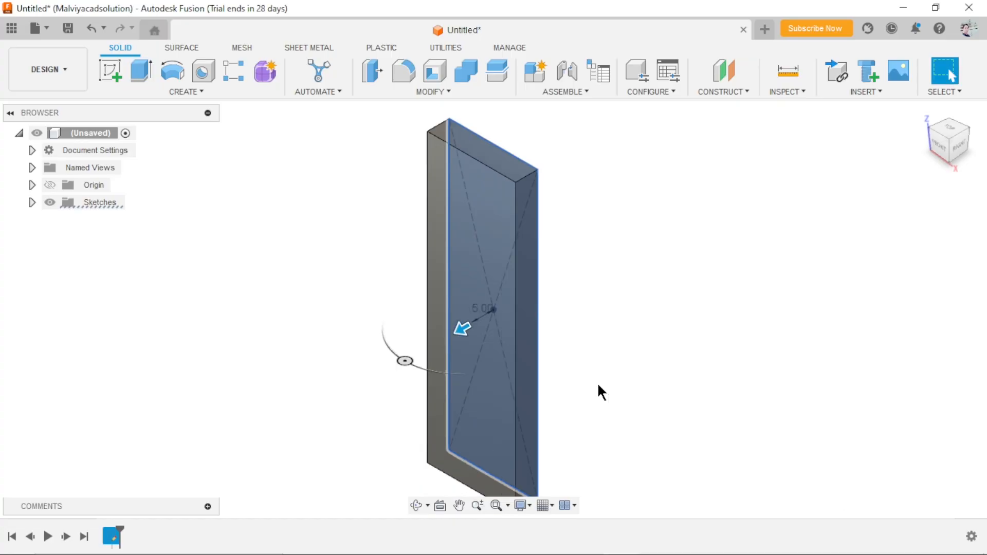
scroll(618, 335, "down", 3)
scroll(602, 420, "up", 2)
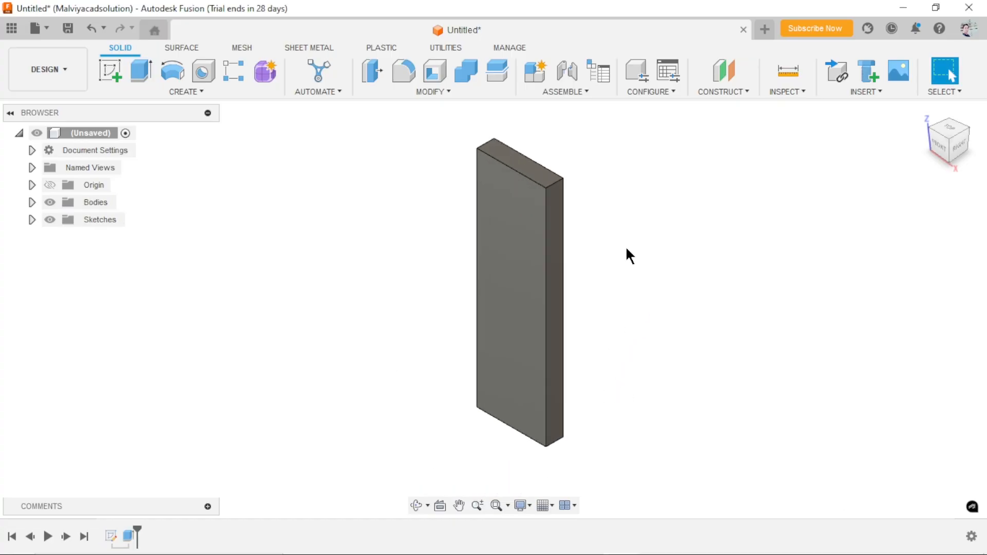
- Start a sketch on the narrow upper end face of the plate
left_click(535, 180)
left_click(535, 177)
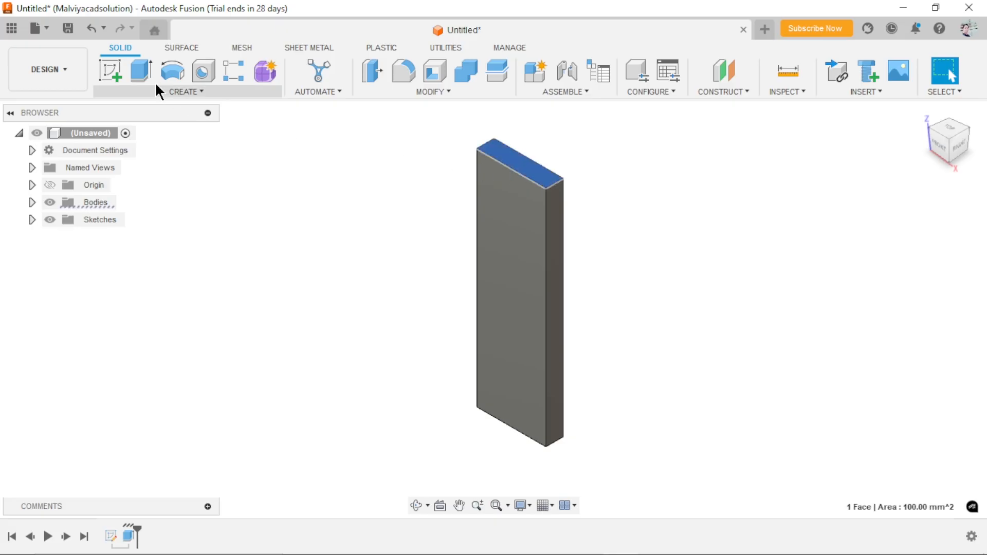
left_click(121, 71)
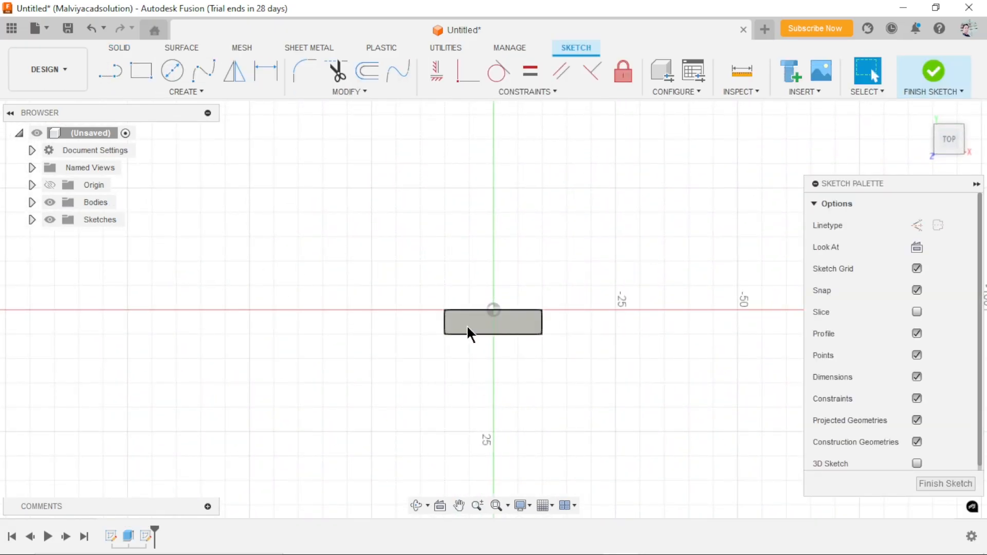
scroll(496, 349, "up", 3)
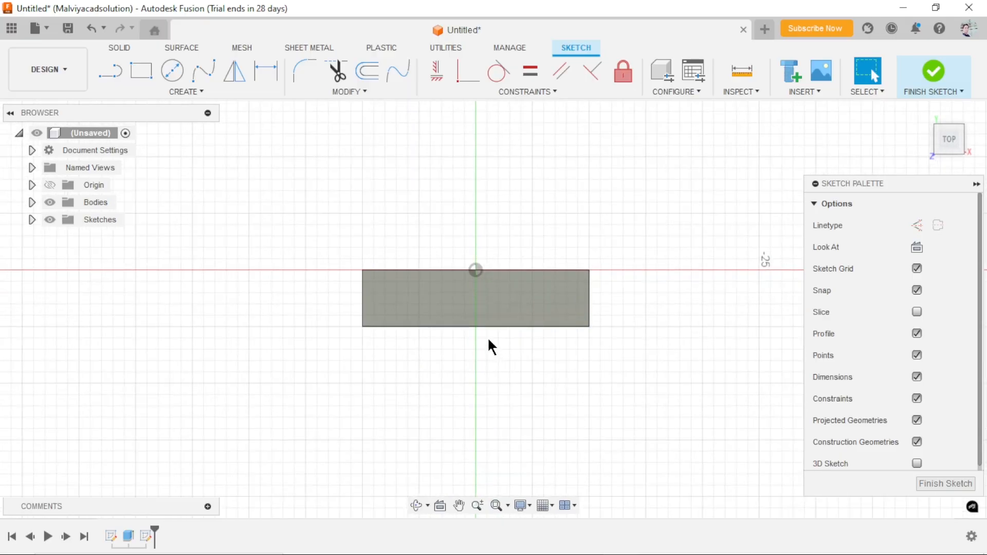
scroll(491, 348, "up", 3)
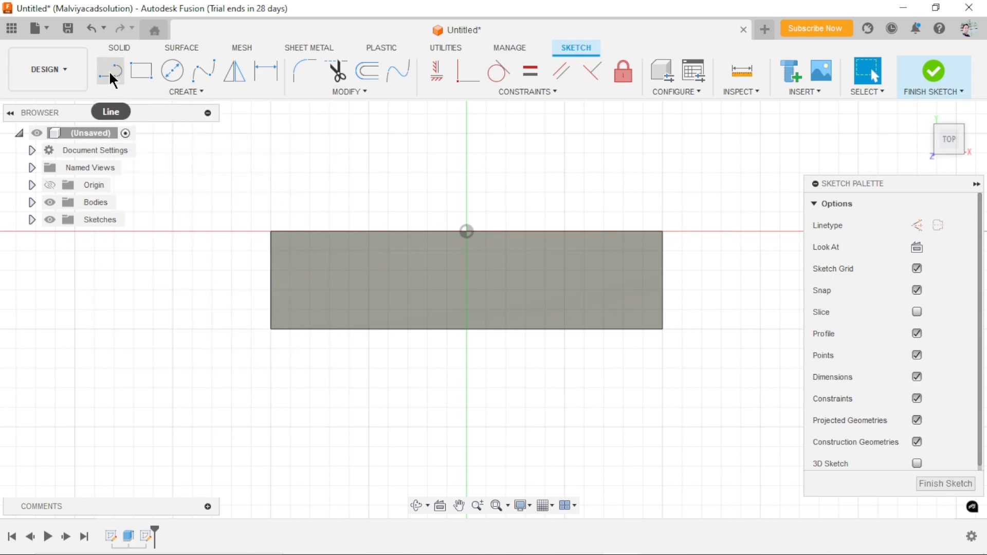
- Draw a 5 mm line from the origin straight across the end face and convert it to a construction line
left_click(112, 78)
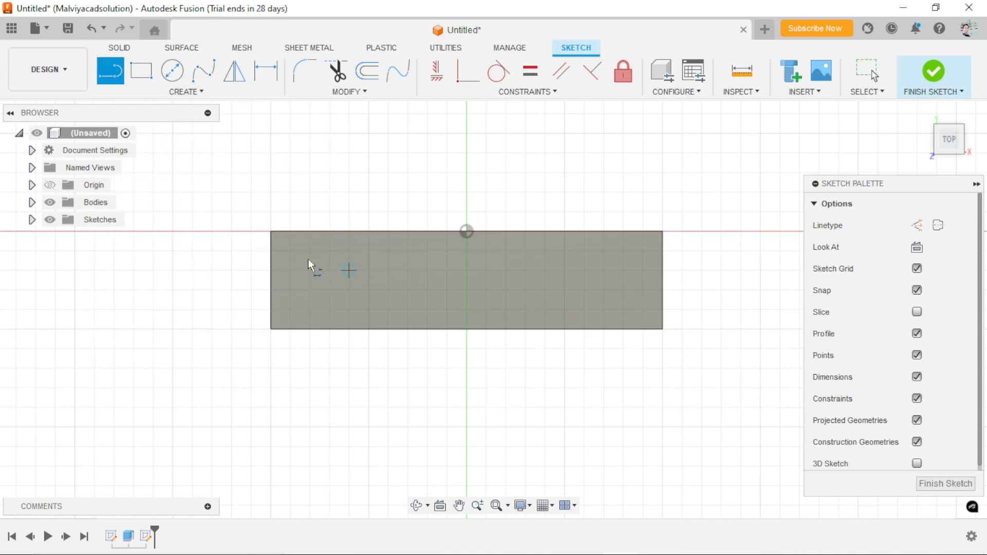
left_click(467, 232)
left_click(467, 329)
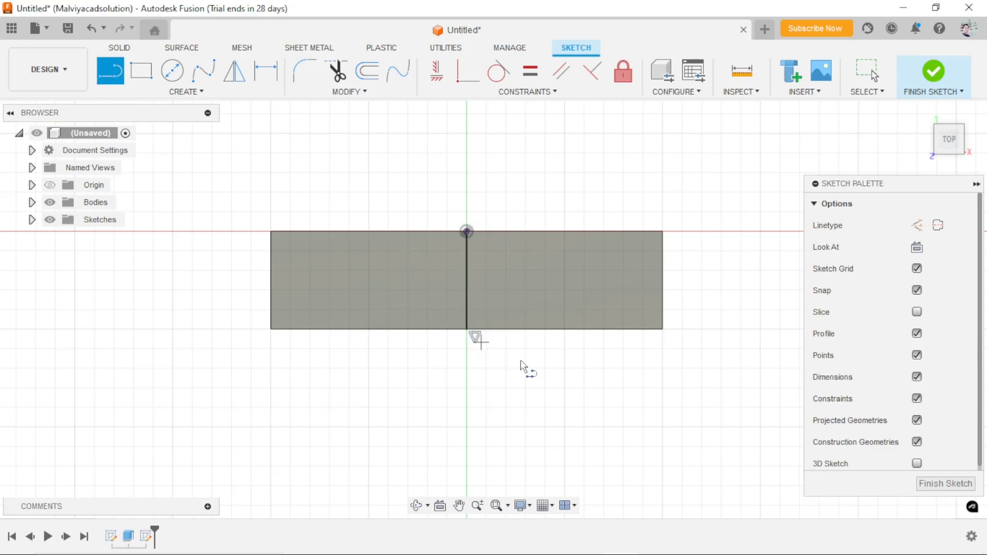
right_click(545, 368)
left_click(604, 372)
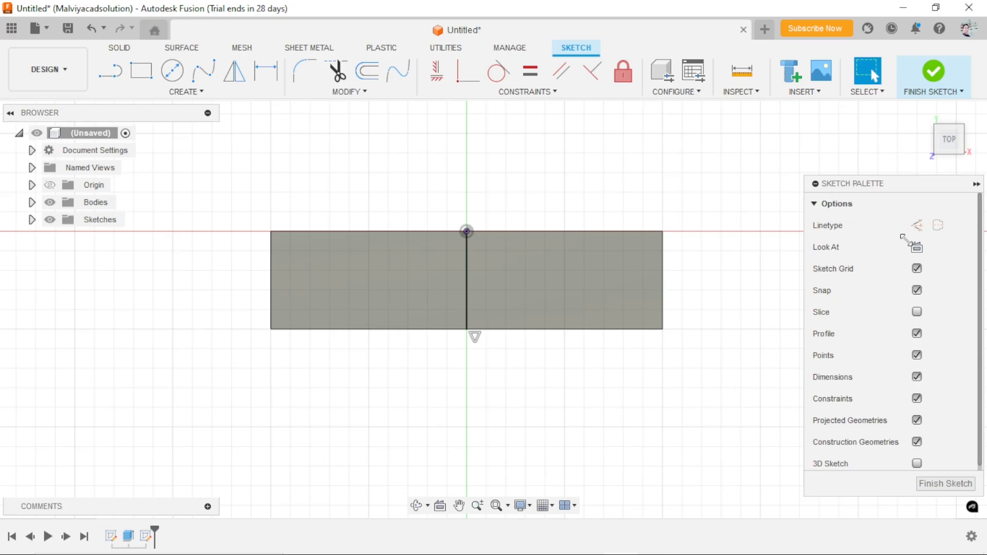
left_click(467, 303)
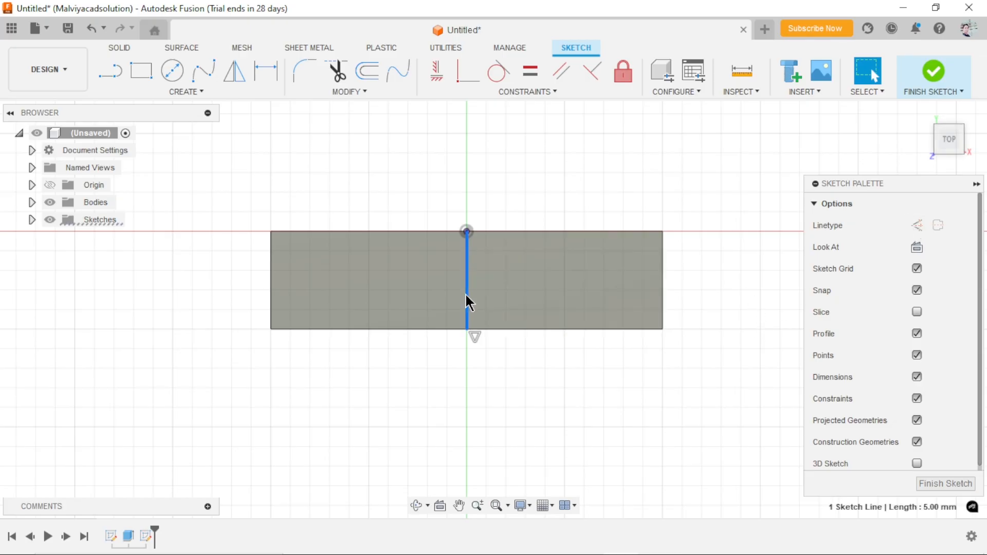
left_click(916, 225)
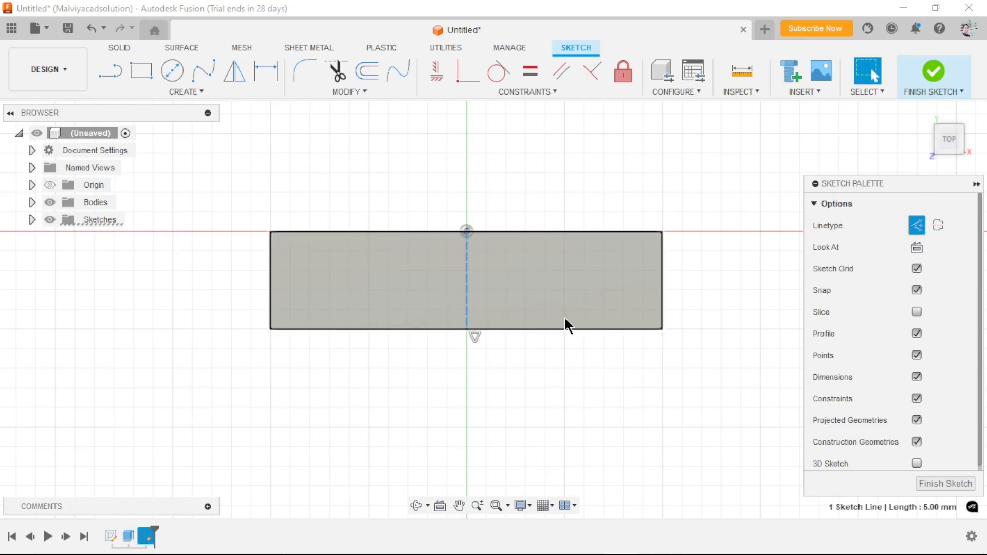
left_click(573, 405)
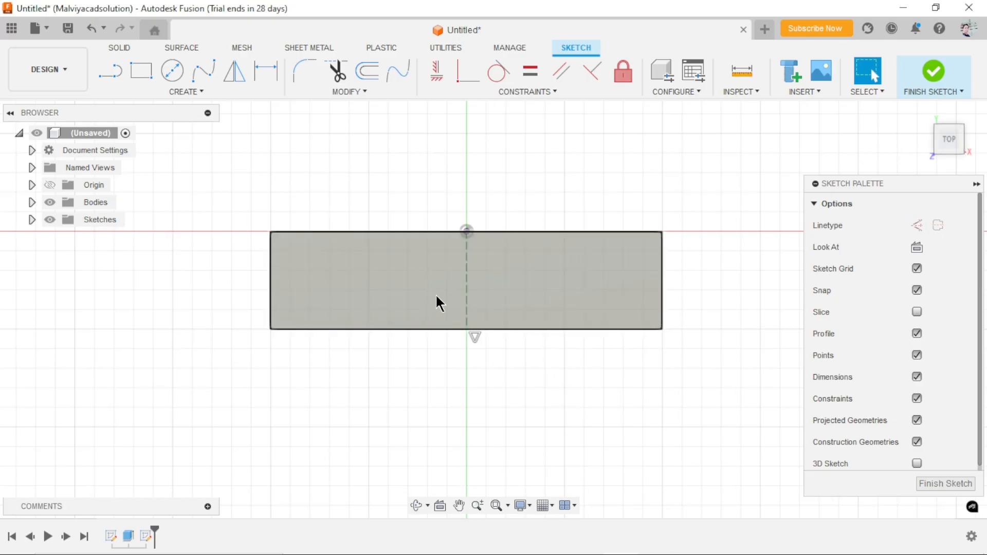
- Draw three connected lines forming a stepped slot side that starts on the face's origin-side edge, left of the construction line
left_click(110, 72)
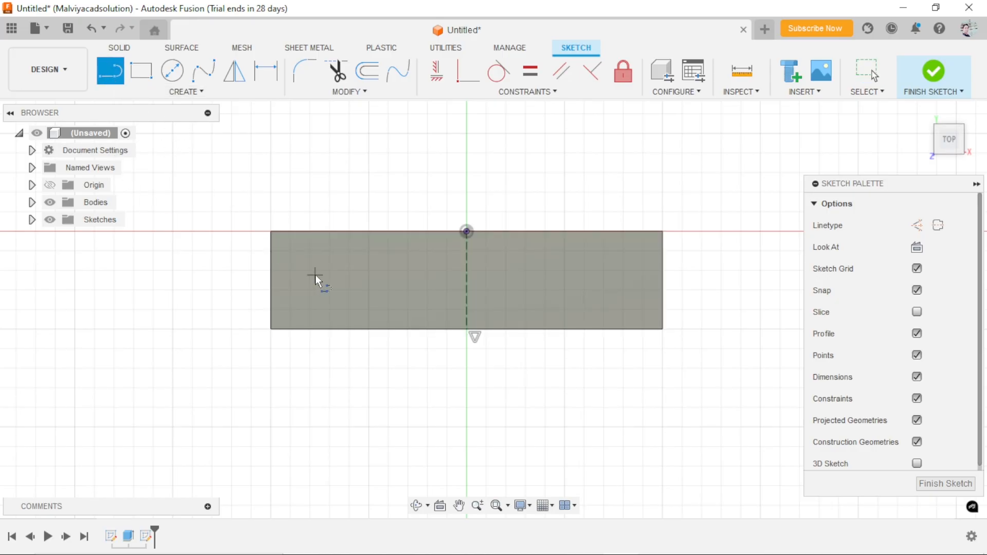
left_click(330, 232)
left_click(329, 258)
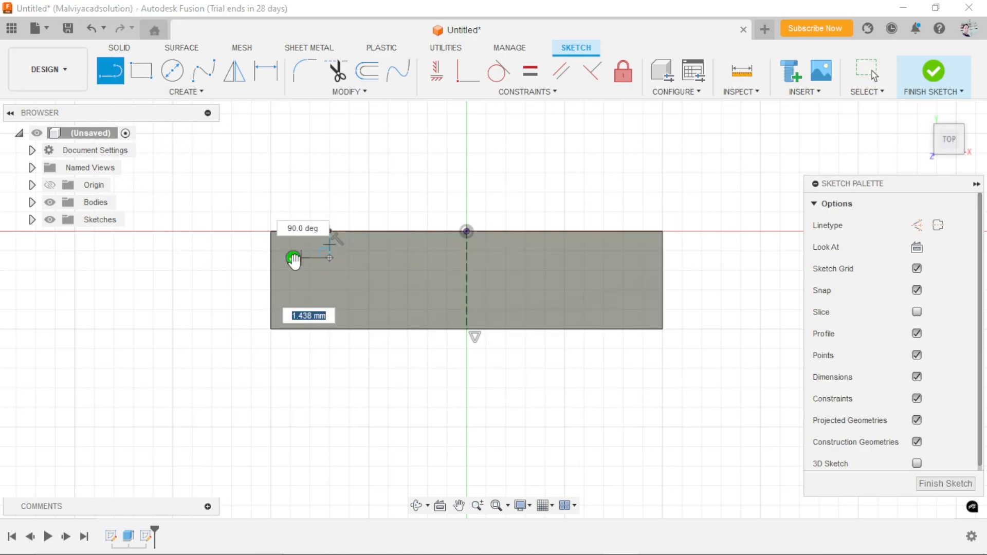
left_click(309, 259)
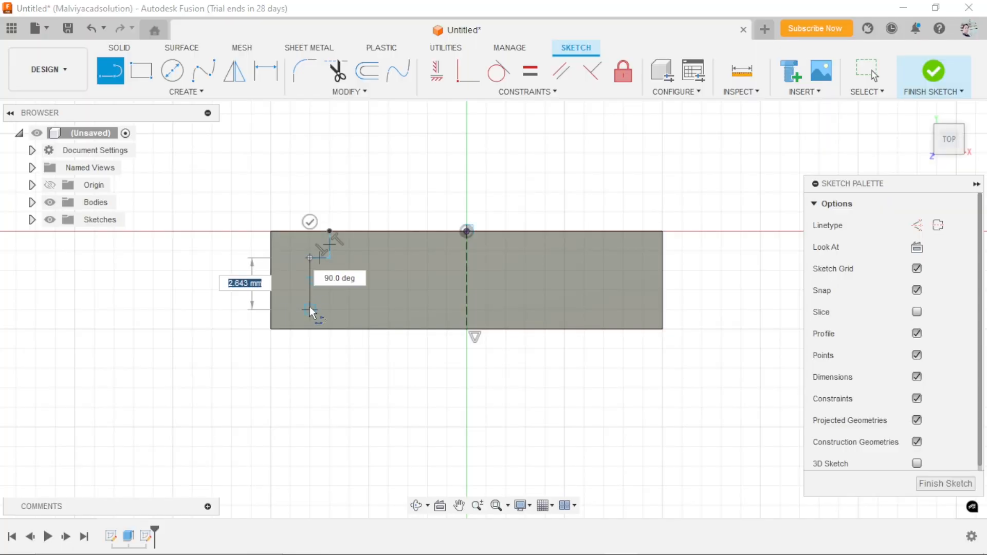
left_click(310, 302)
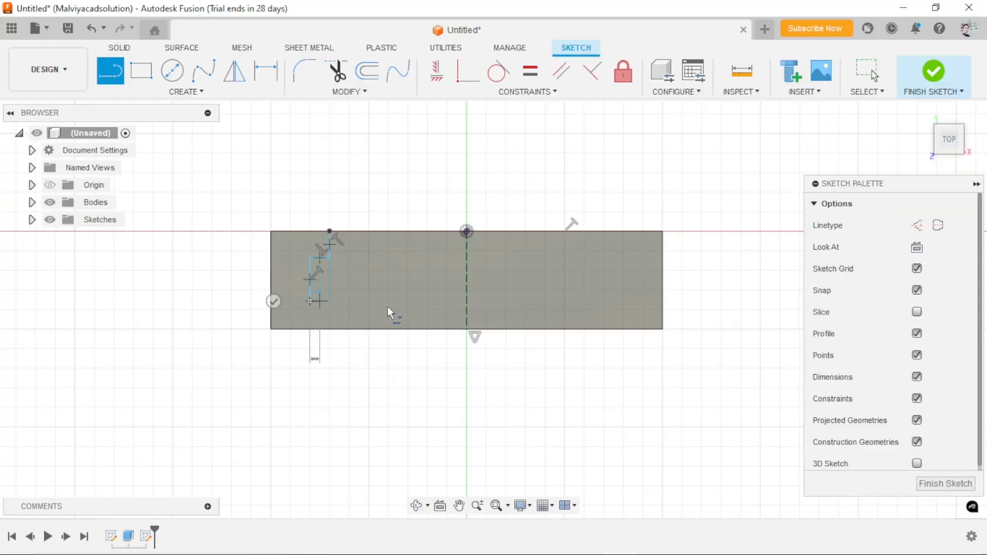
left_click(467, 305)
right_click(467, 307)
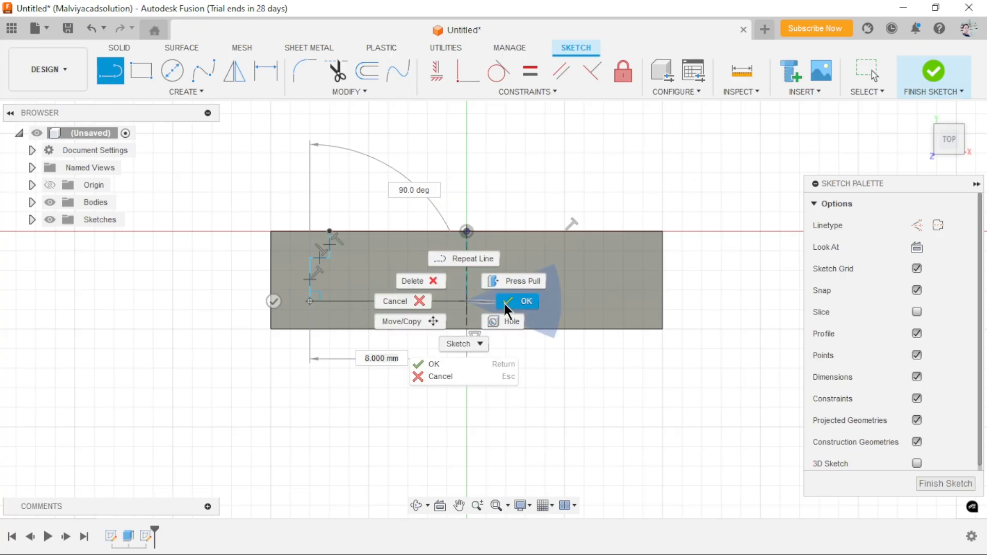
left_click(519, 302)
scroll(329, 288, "up", 1)
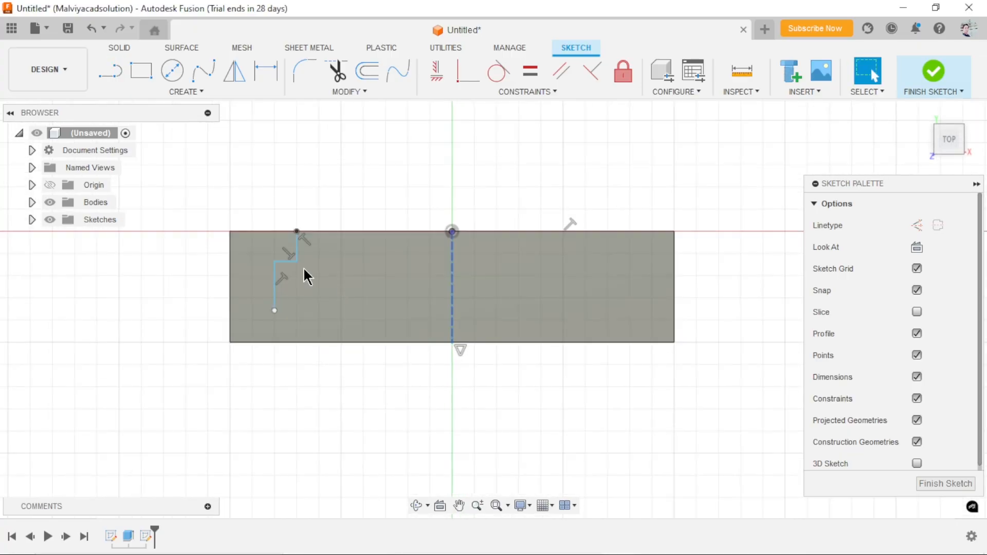
- Draw a horizontal line about 8 mm long from the open end of the stepped lines to the construction line
left_click(109, 81)
left_click(275, 312)
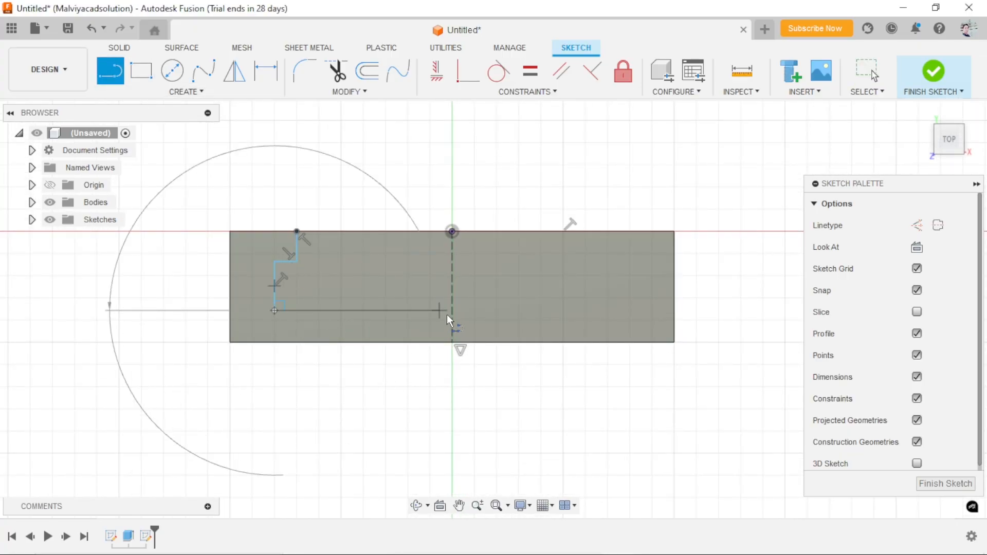
left_click(452, 310)
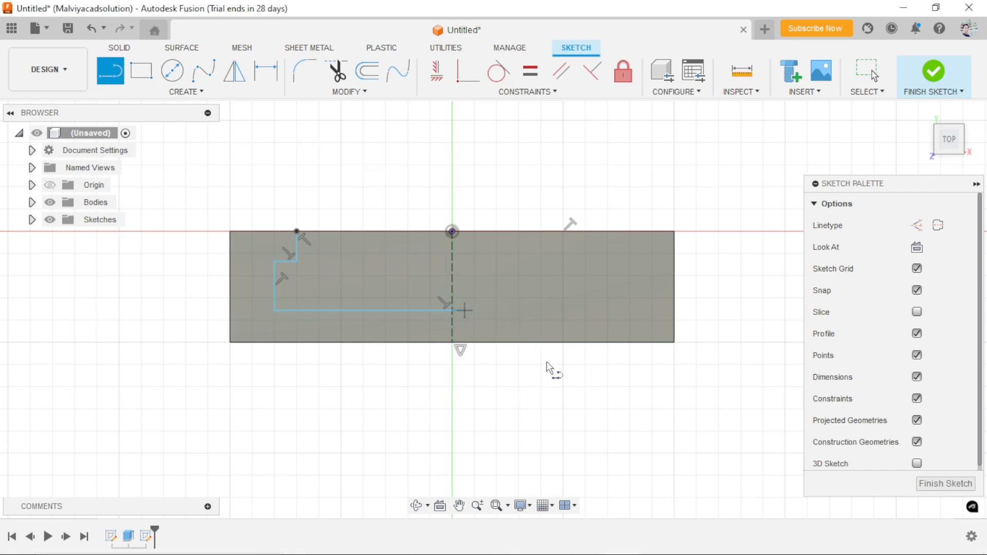
key("Escape")
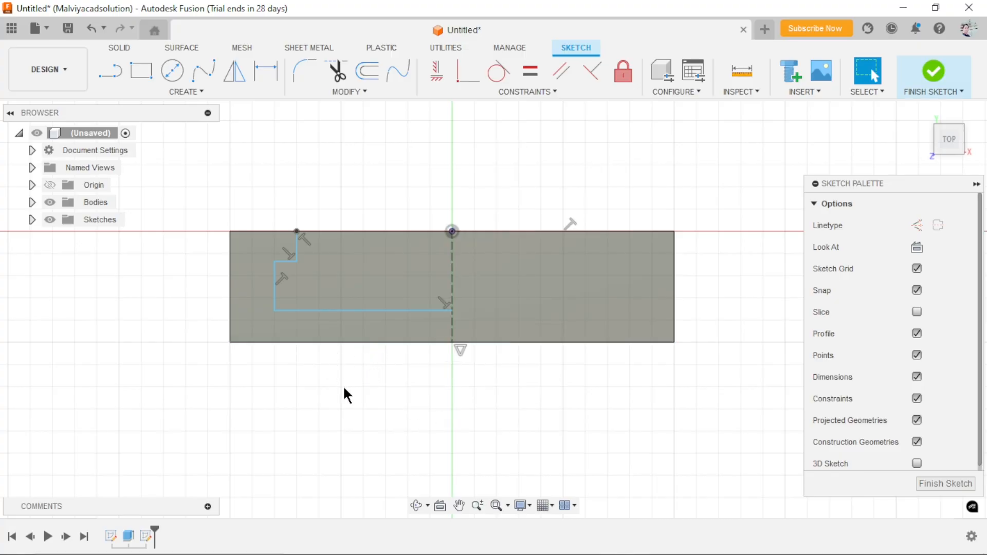
- Mirror the four stepped slot lines about the vertical construction line to complete both halves of the profile
scroll(370, 375, "down", 2)
scroll(483, 293, "up", 3)
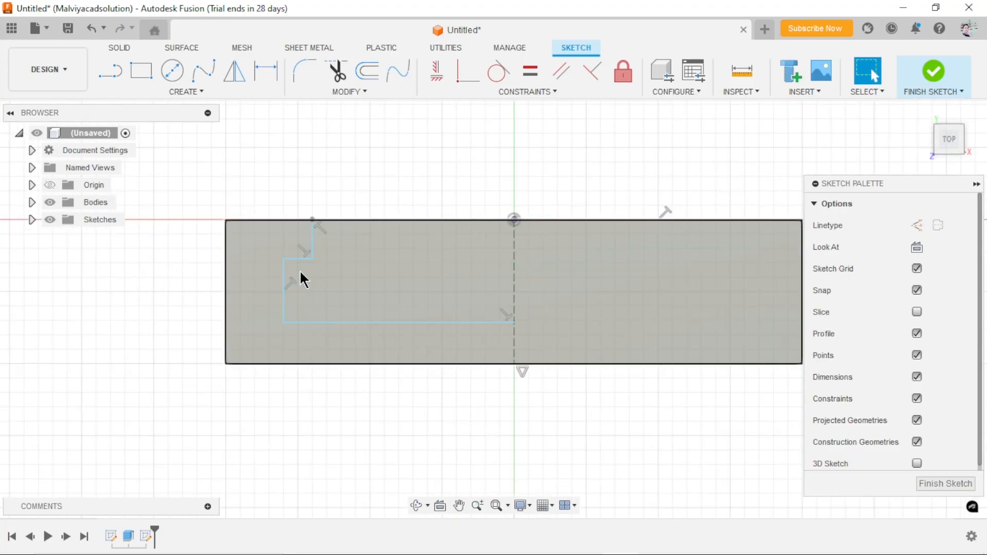
scroll(295, 287, "down", 1)
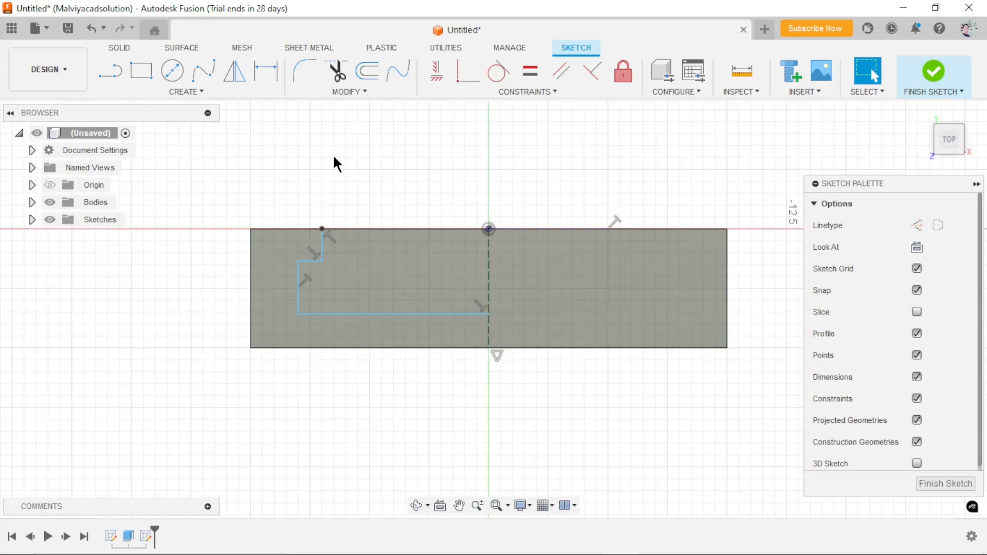
left_click(197, 93)
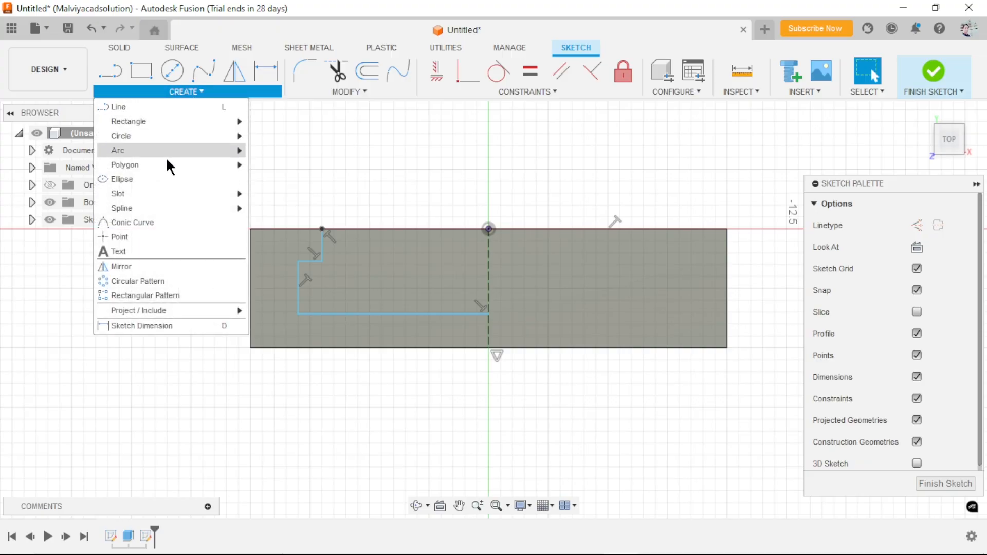
left_click(131, 267)
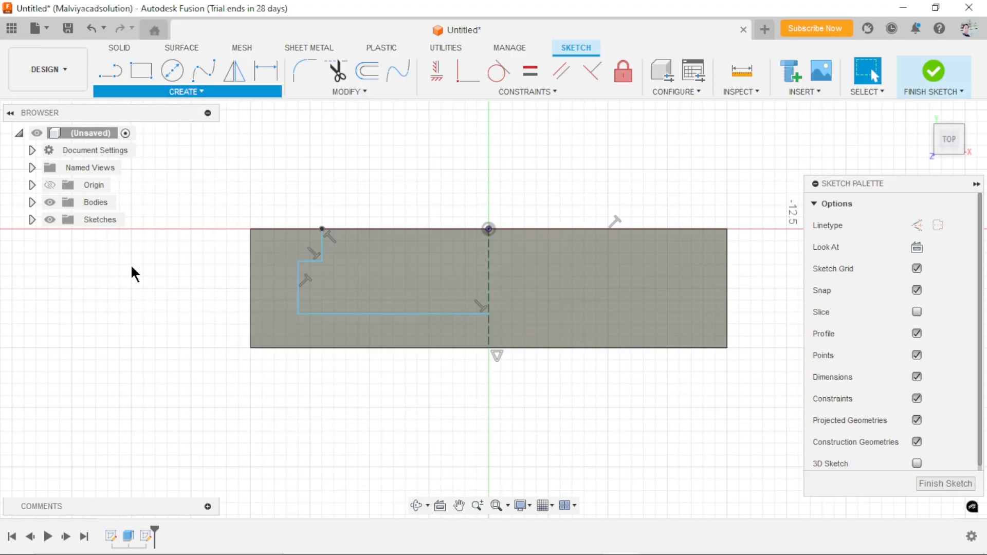
left_click(323, 252)
left_click(298, 286)
left_click(312, 263)
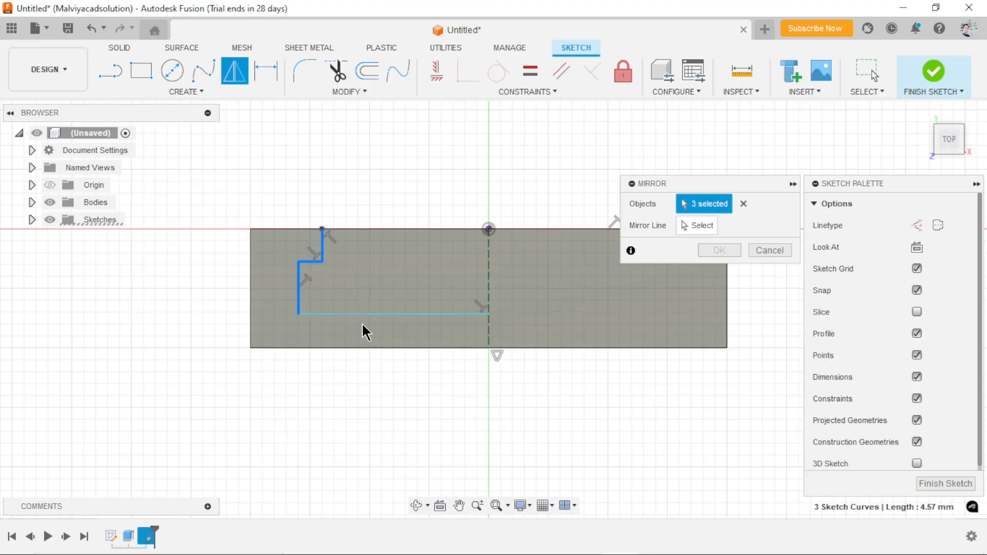
left_click(377, 323)
left_click(686, 230)
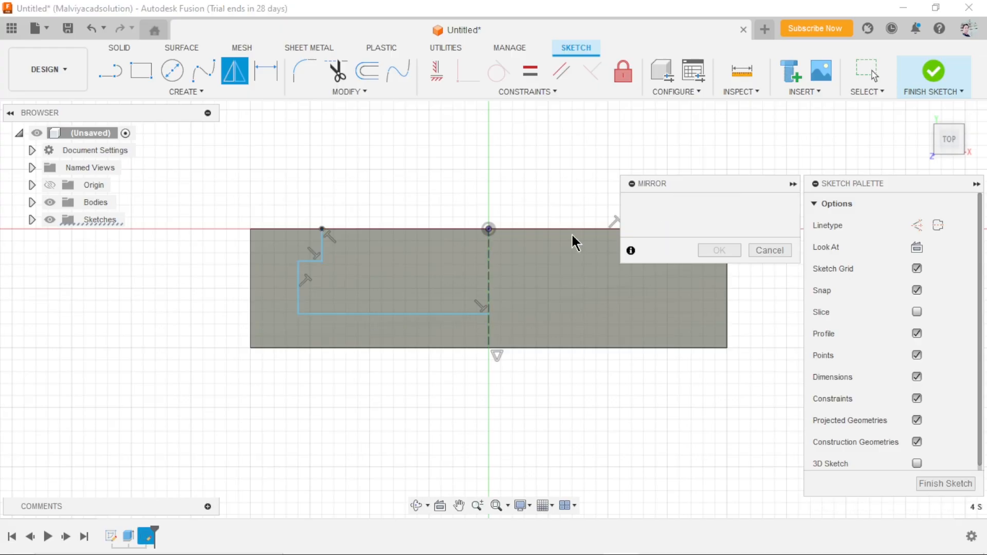
left_click(489, 281)
left_click(719, 251)
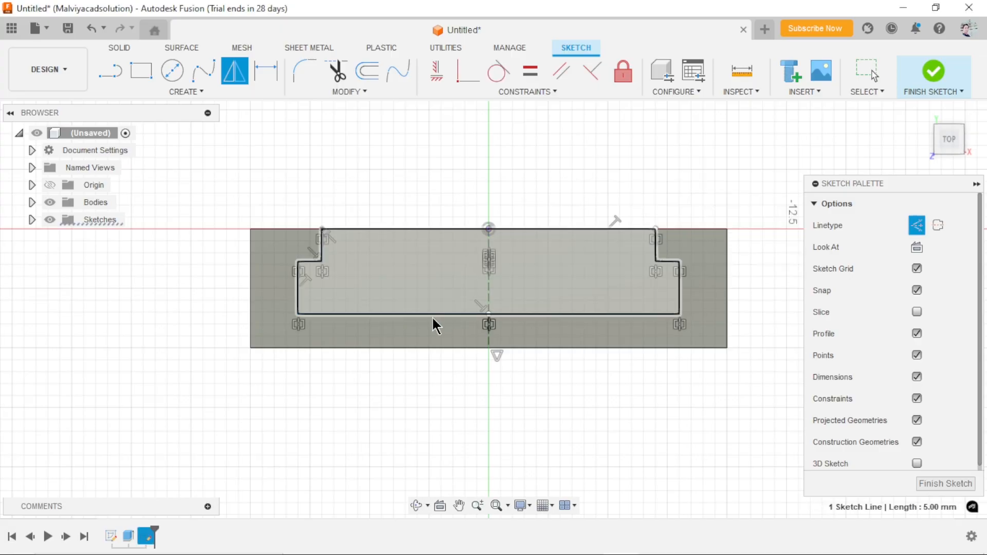
- Dimension the distance from the face's origin-side edge to the slot's short horizontal step line as 1.5 mm
scroll(432, 316, "down", 2)
scroll(508, 333, "up", 2)
left_click(273, 83)
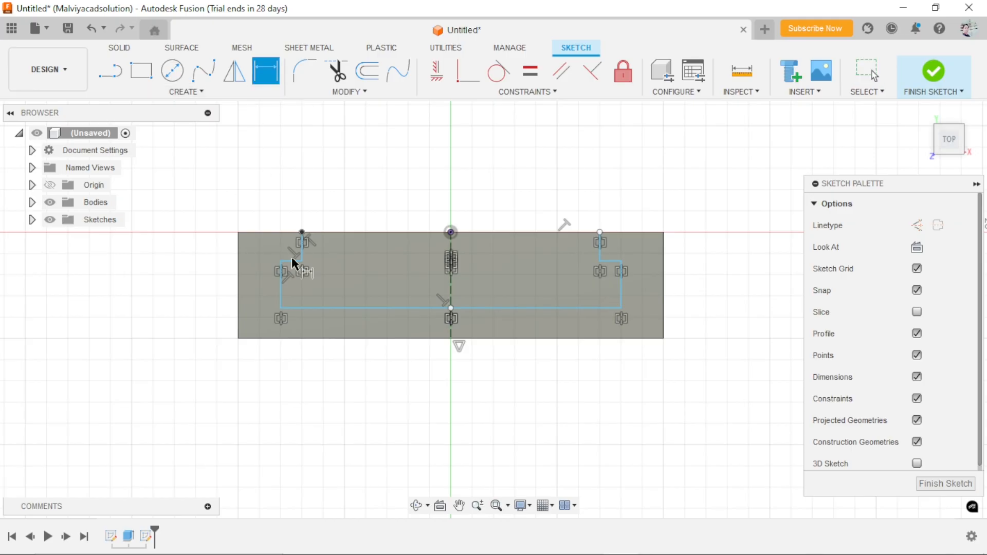
left_click(282, 233)
left_click(291, 261)
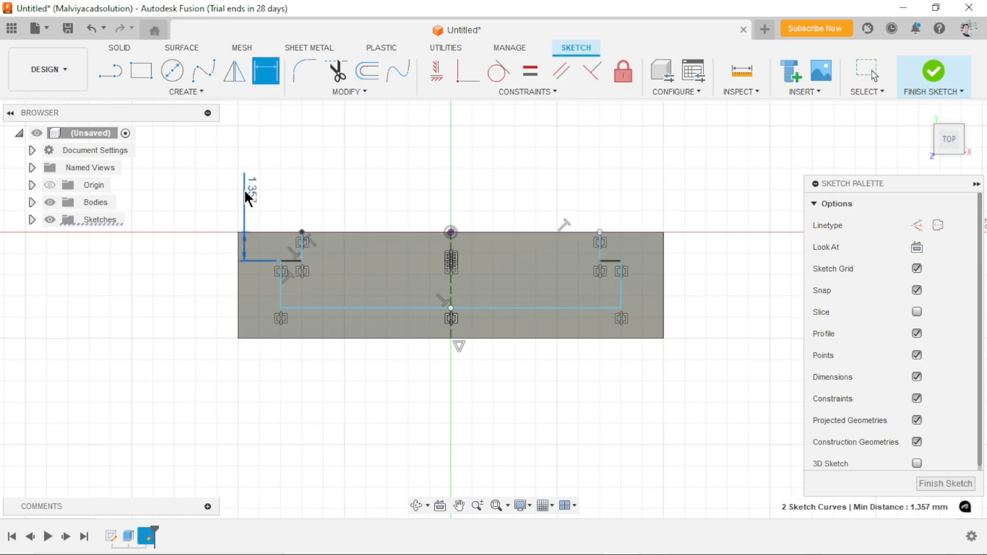
left_click(246, 195)
type("1.")
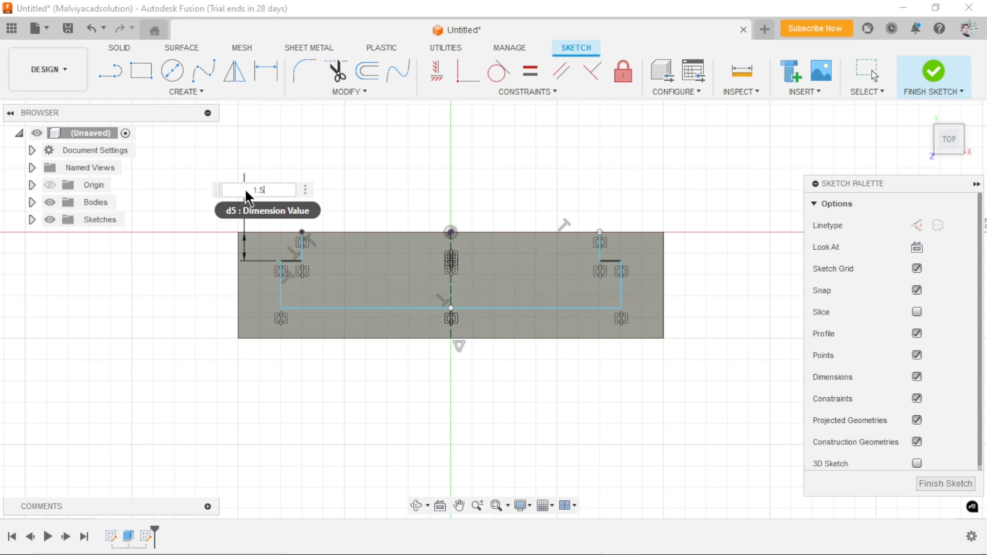
type("5")
key("Return")
- Dimension the width between the slot's two outer vertical sides as 17 mm
scroll(432, 340, "down", 1)
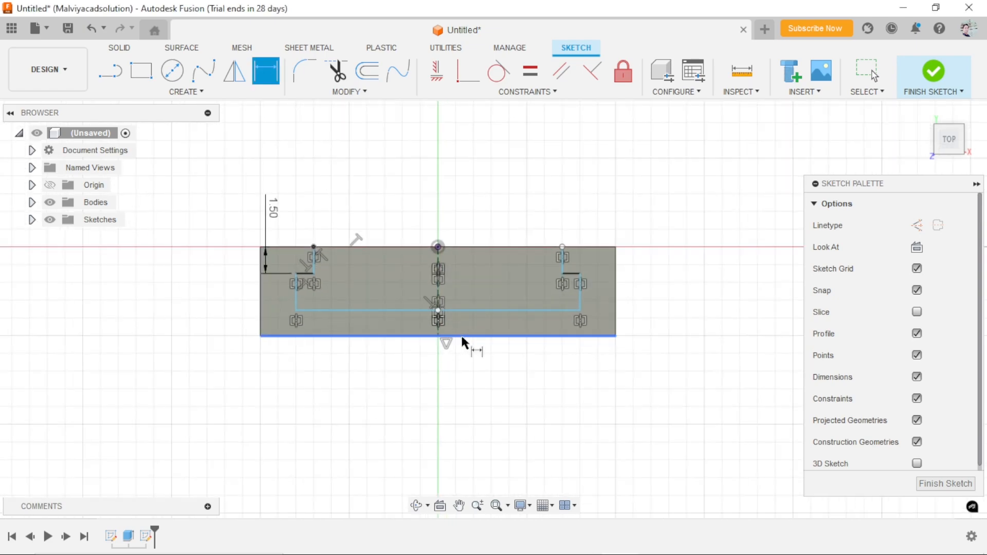
left_click(297, 302)
left_click(581, 303)
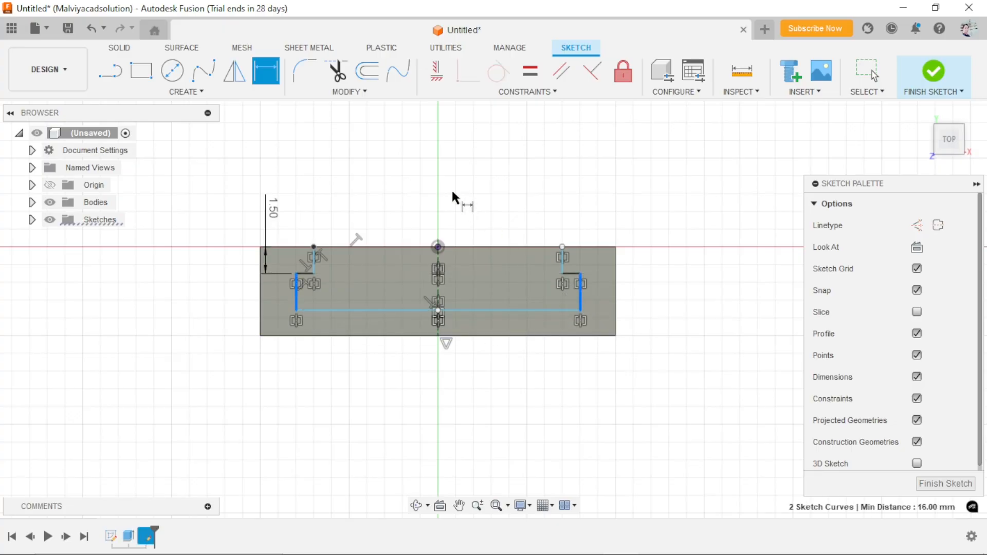
left_click(443, 160)
type("1")
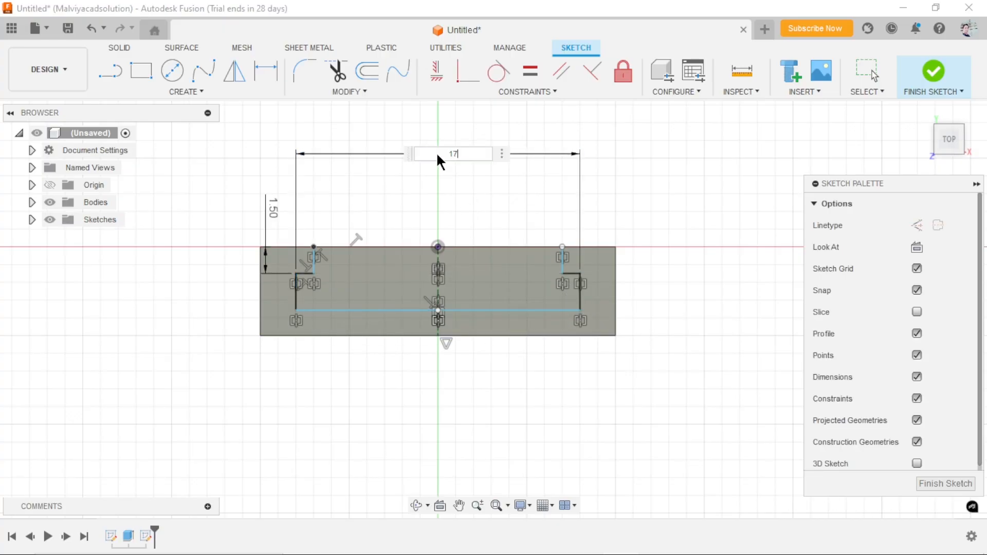
type("7")
key("Return")
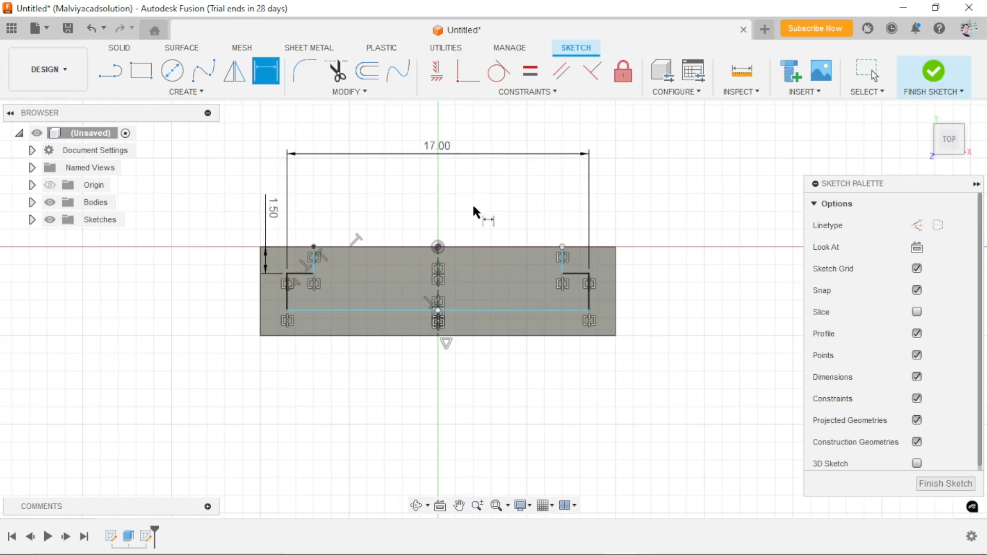
- Dimension the width of the slot's narrow opening between its two inner vertical lines as 15 mm
left_click(315, 261)
left_click(562, 265)
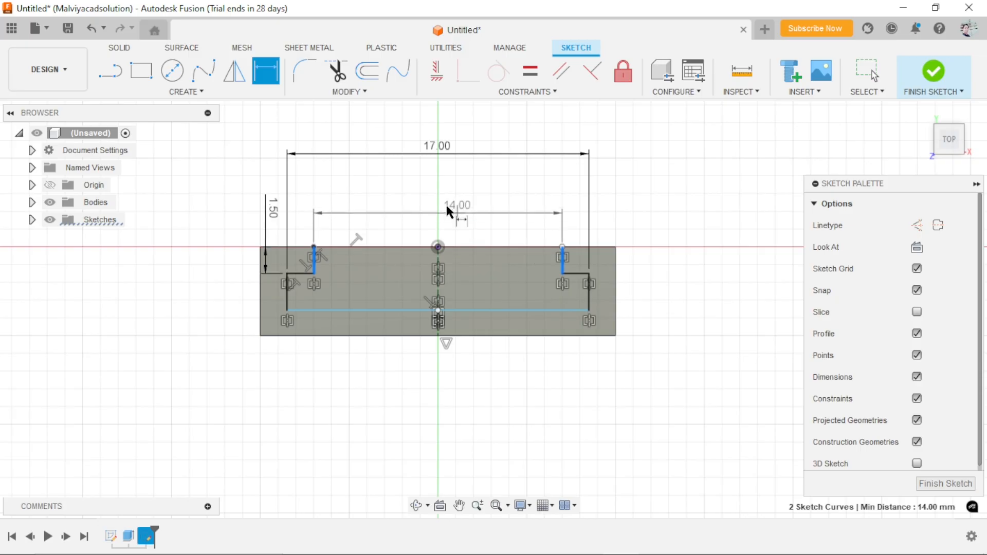
left_click(441, 206)
key("Return")
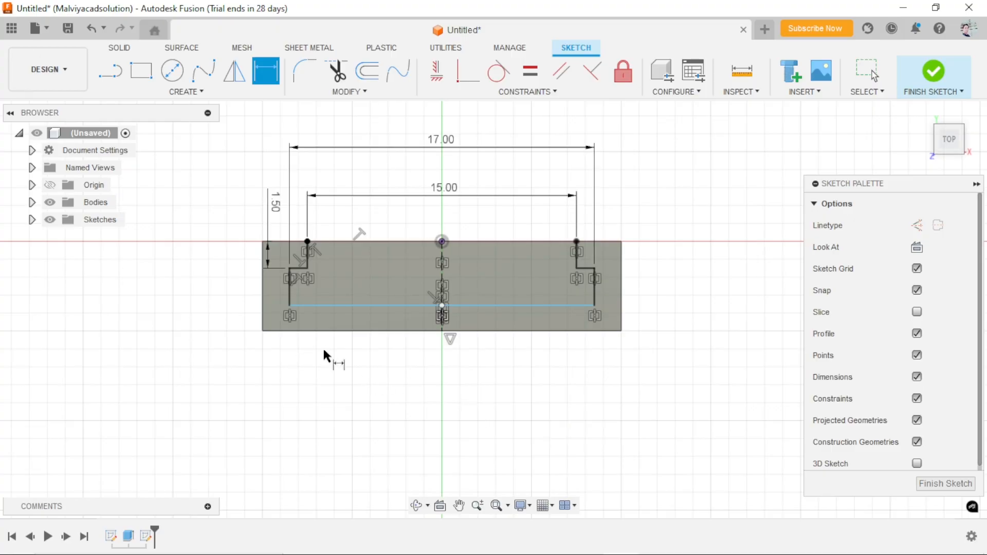
- Try to dimension the gap between the face's left short edge and the slot's outer vertical side
left_click(263, 298)
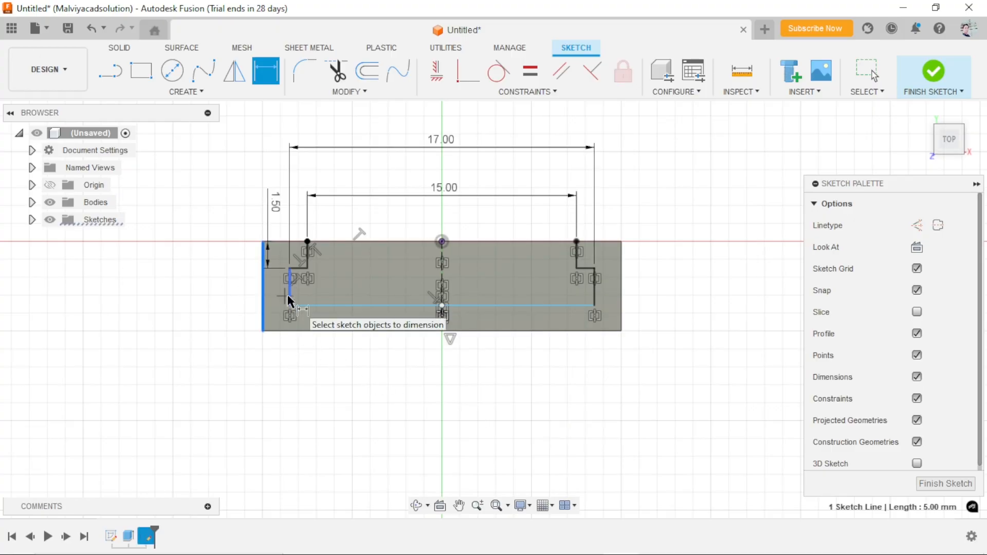
left_click(290, 283)
left_click(202, 307)
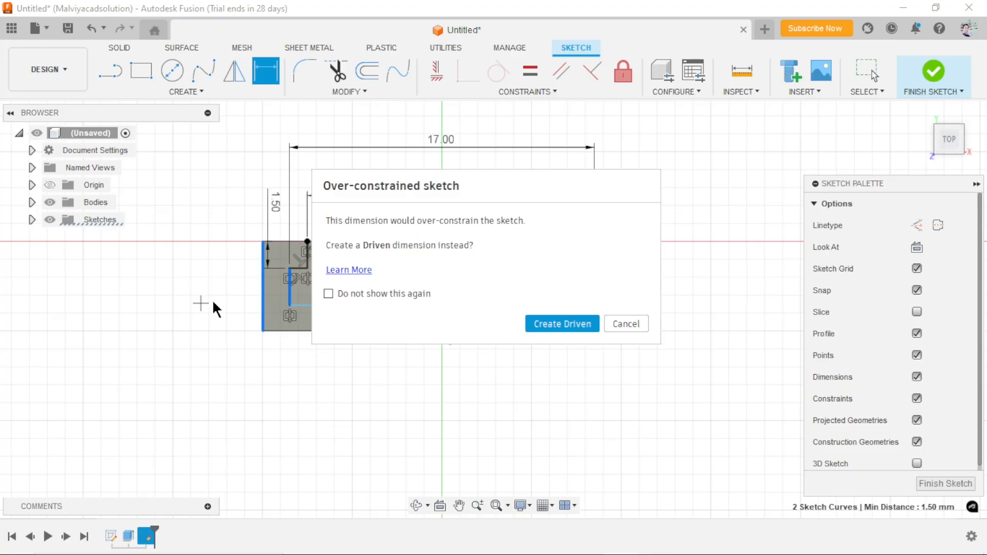
left_click(625, 324)
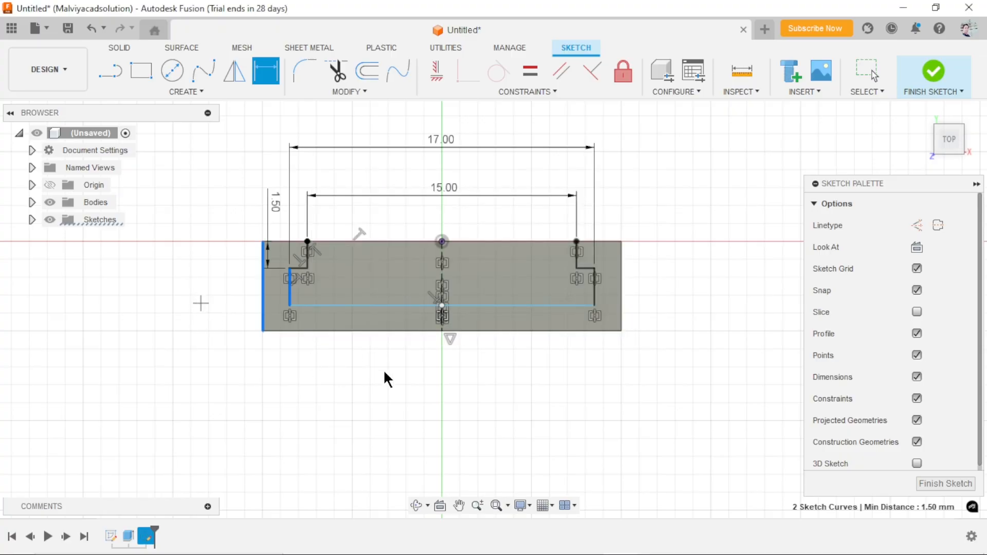
- Dimension the distance from the slot's long floor line to the face's edge opposite the origin as 1.5 mm
scroll(576, 410, "down", 1)
scroll(530, 383, "up", 2)
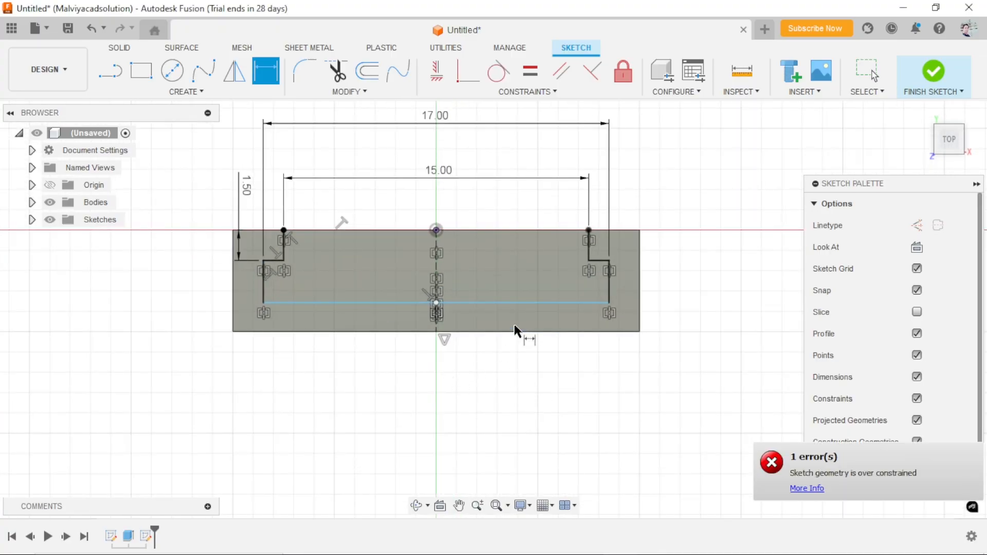
left_click(501, 304)
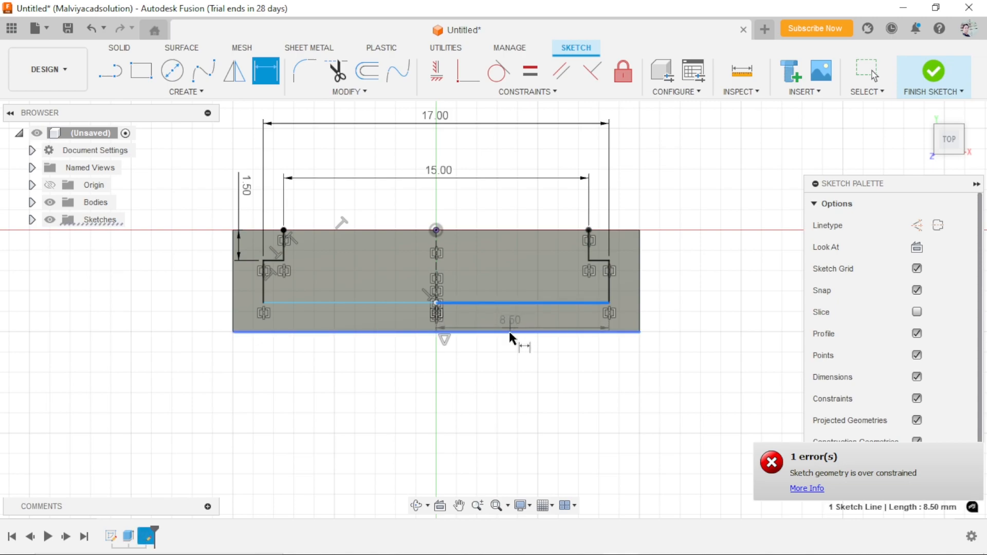
left_click(510, 333)
left_click(674, 369)
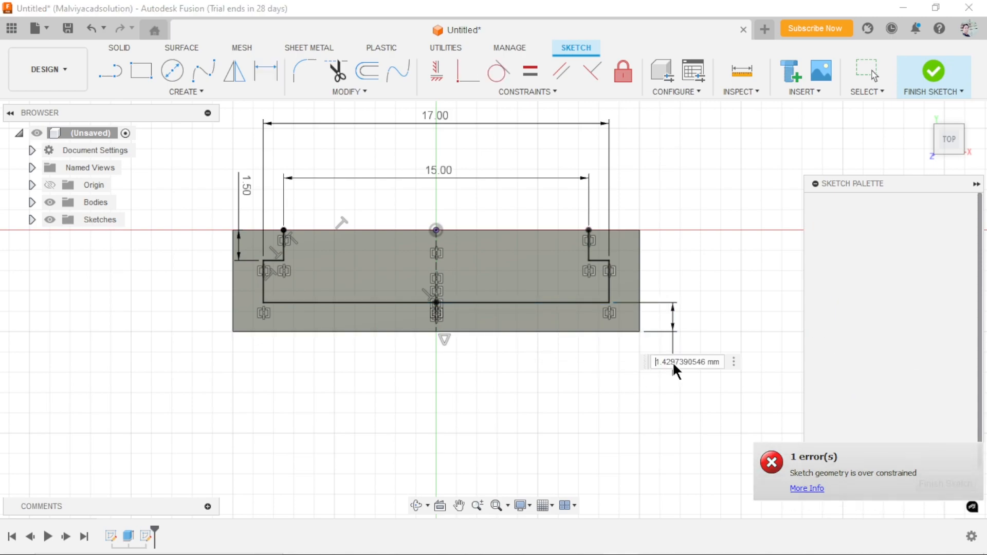
type("1.5")
key("Return")
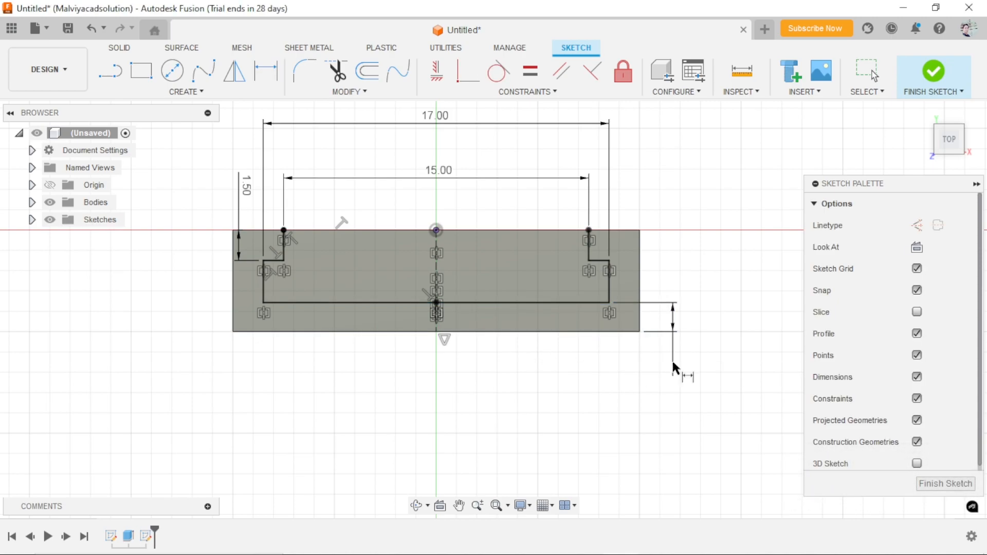
- Draw a line between the two open ends of the slot along the face's origin-side edge to close the profile
scroll(596, 394, "down", 1)
scroll(479, 361, "up", 1)
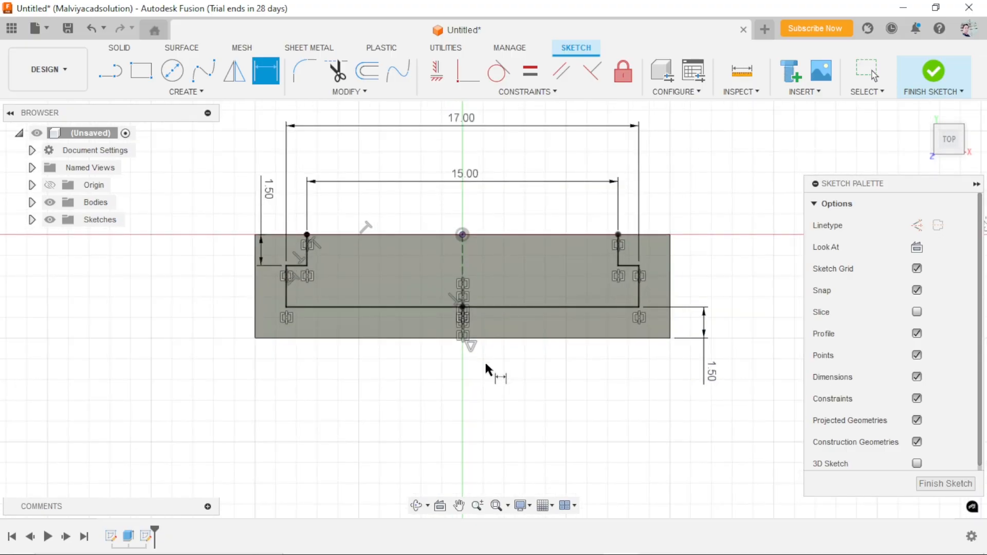
scroll(548, 419, "down", 1)
scroll(541, 362, "up", 1)
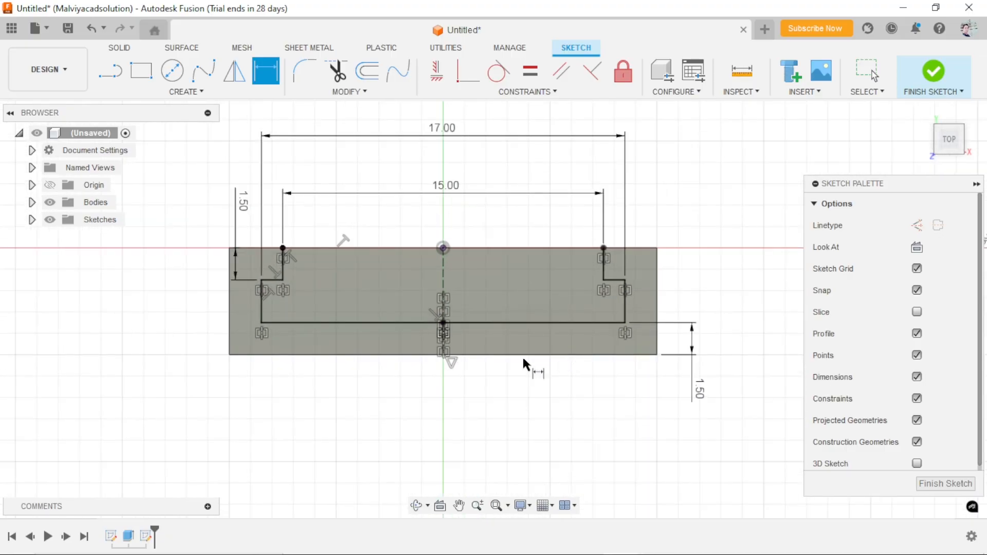
left_click(110, 70)
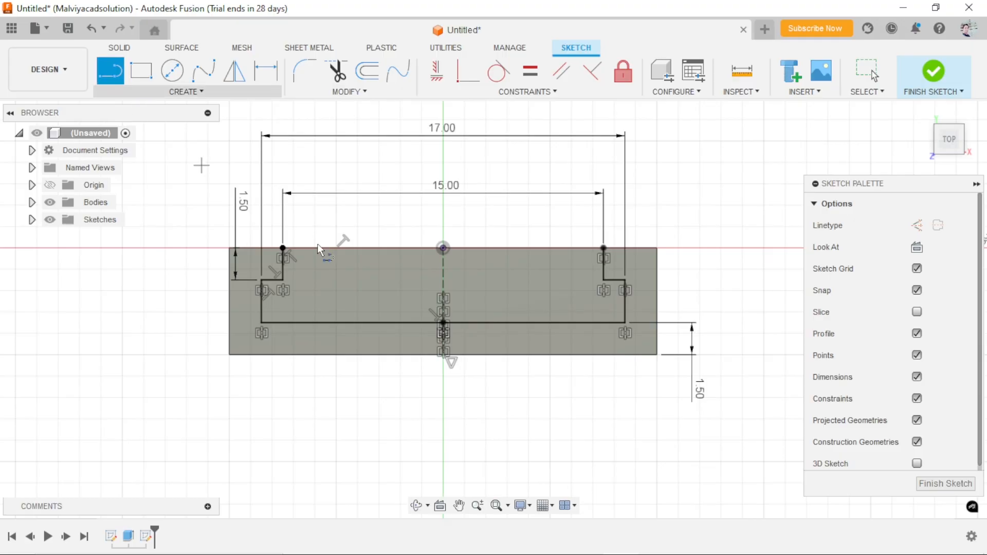
left_click(283, 248)
left_click(604, 248)
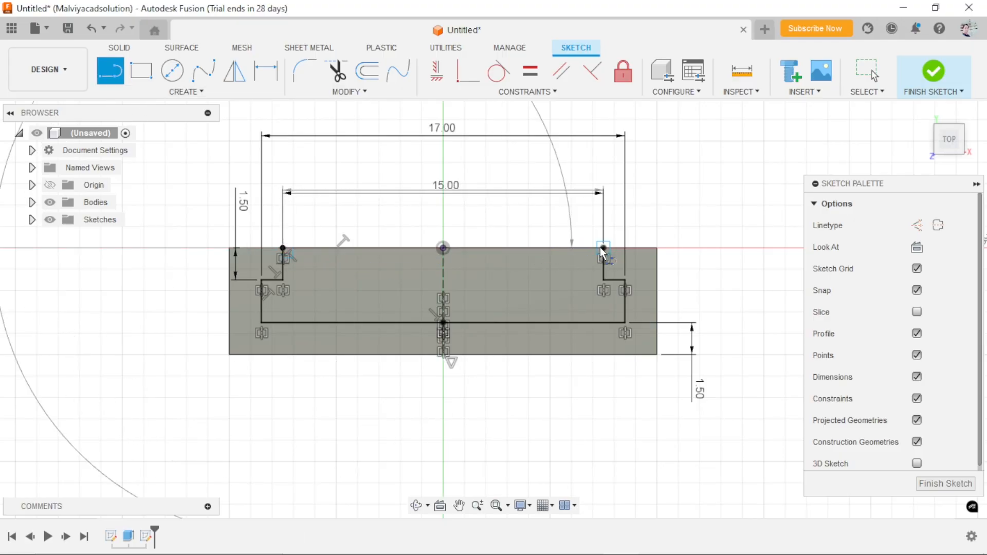
right_click(664, 216)
left_click(723, 212)
scroll(463, 350, "down", 2)
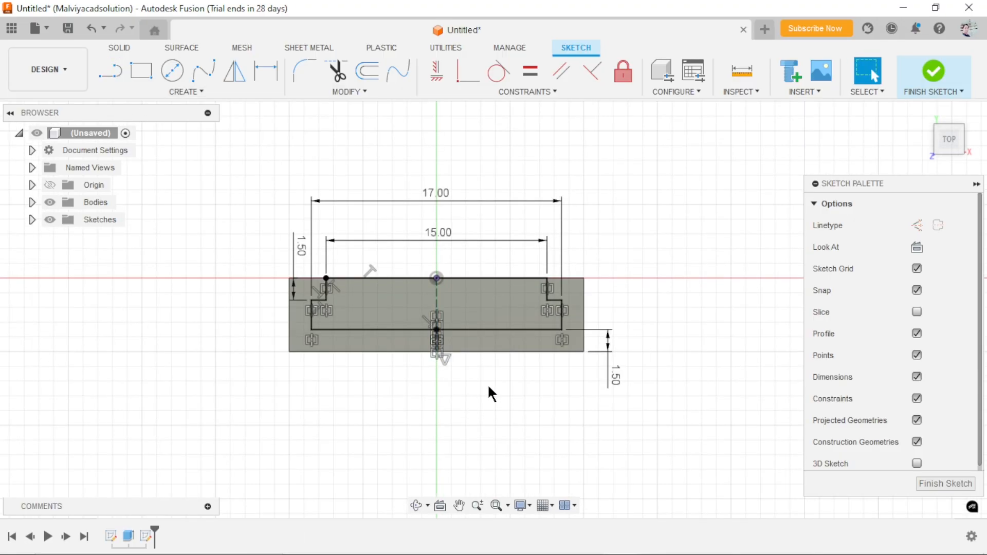
- Extrude the closed stepped slot profile 72 mm into the plate as a cut through its full length
scroll(411, 393, "down", 1)
scroll(433, 391, "up", 1)
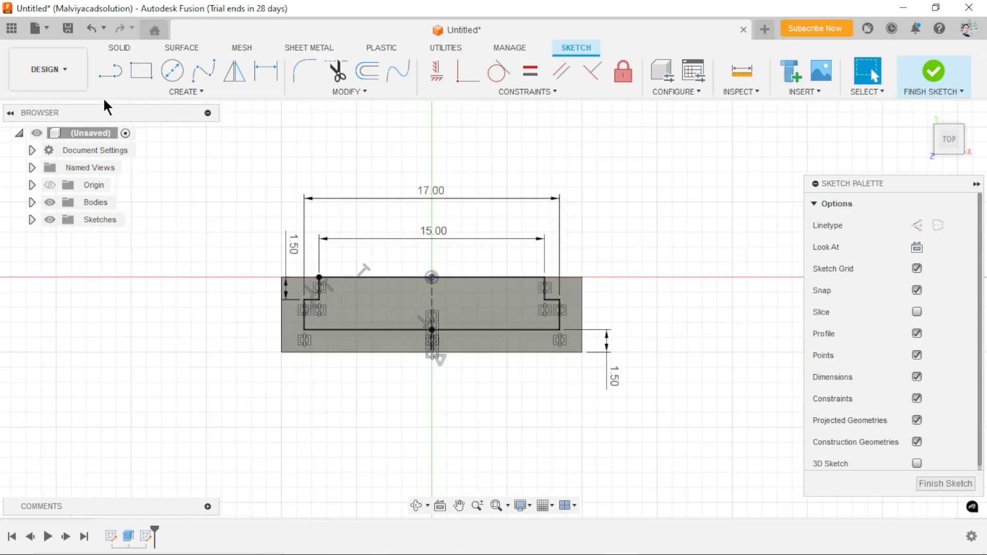
left_click(119, 49)
left_click(141, 71)
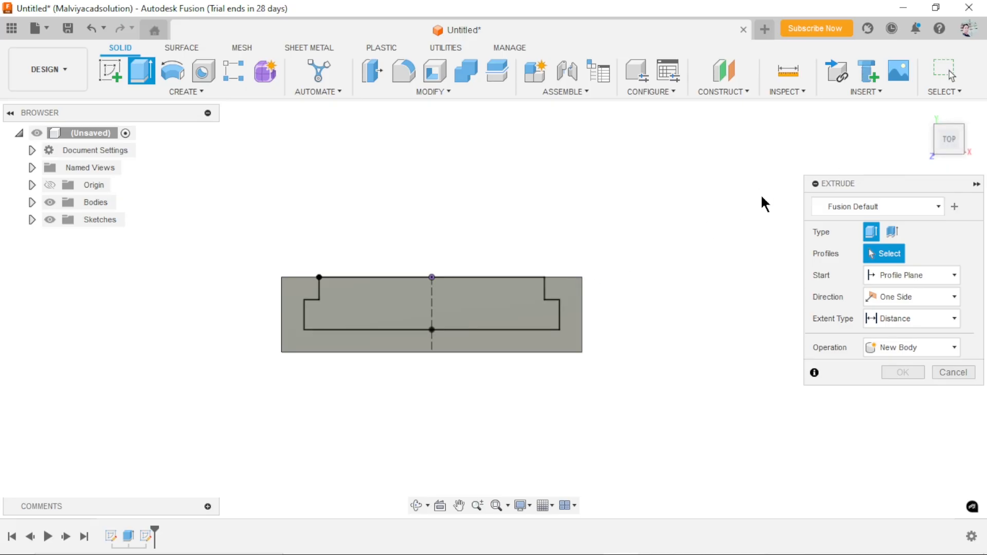
left_click(923, 116)
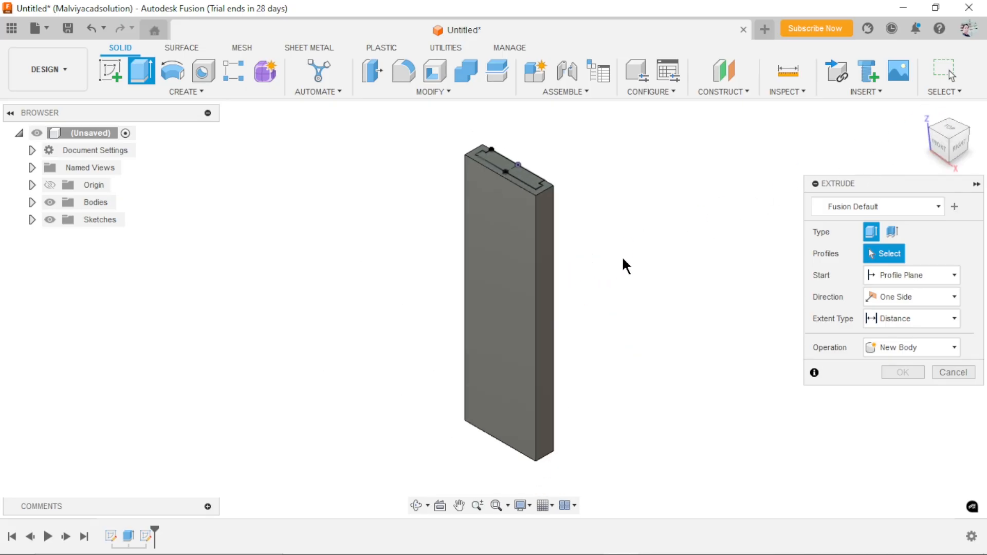
scroll(624, 266, "up", 2)
left_click(489, 150)
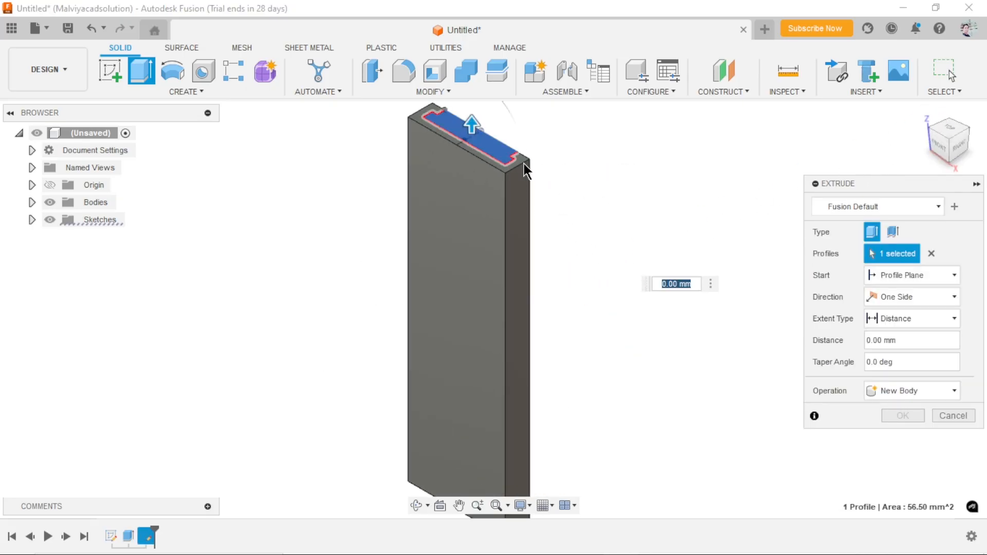
left_click_drag(471, 124, 494, 445)
scroll(563, 411, "down", 5)
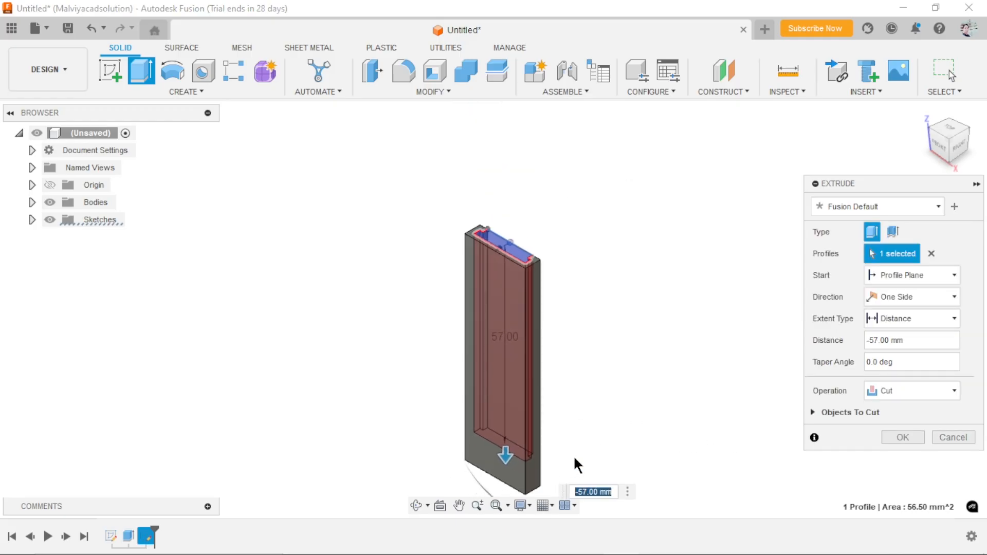
scroll(555, 485, "up", 3)
left_click_drag(504, 383, 502, 472)
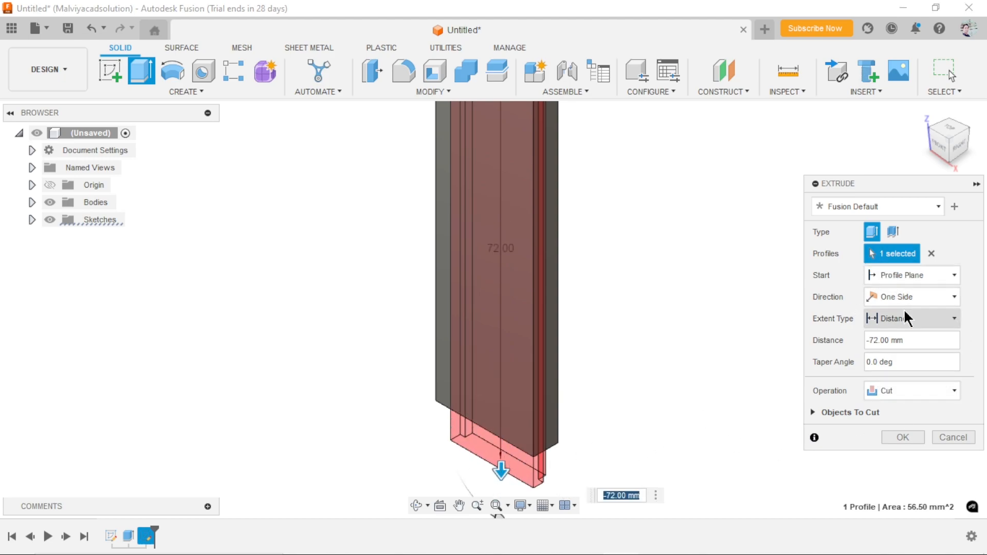
left_click(902, 437)
scroll(479, 365, "down", 3)
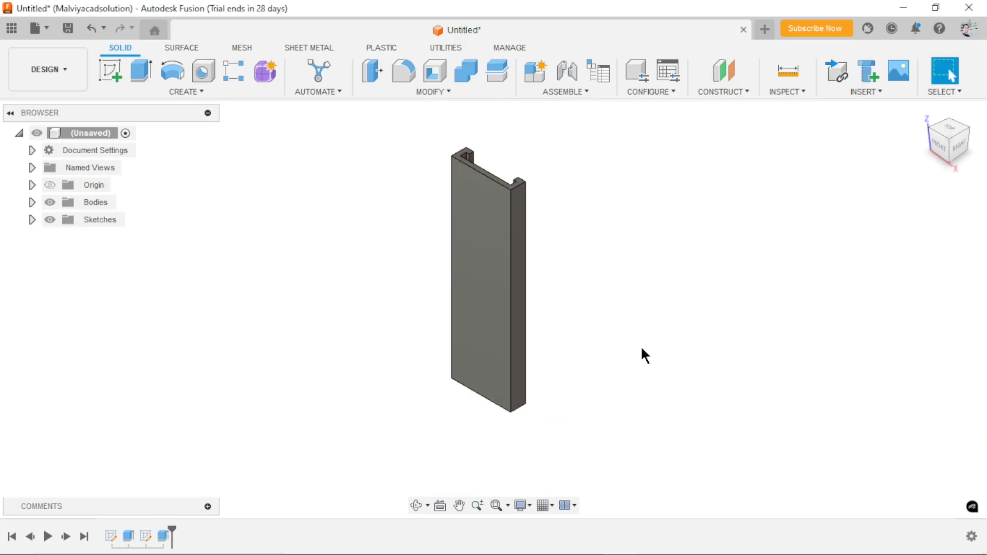
- Apply the Paint - Metal Flake (Yellow) appearance from the Fusion appearance library to the slotted plate body
middle_click_drag(657, 389, 735, 296, "shift")
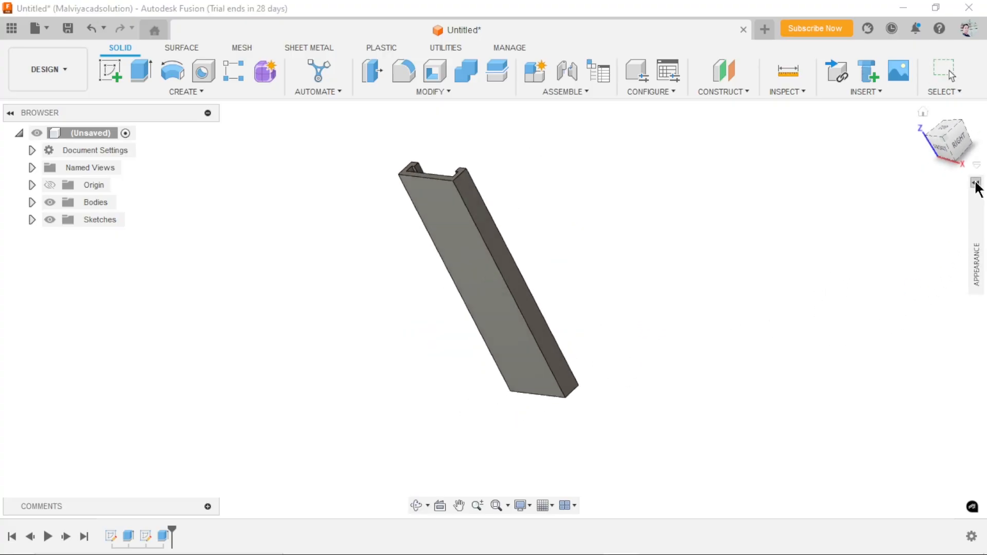
key("a")
scroll(737, 360, "down", 10)
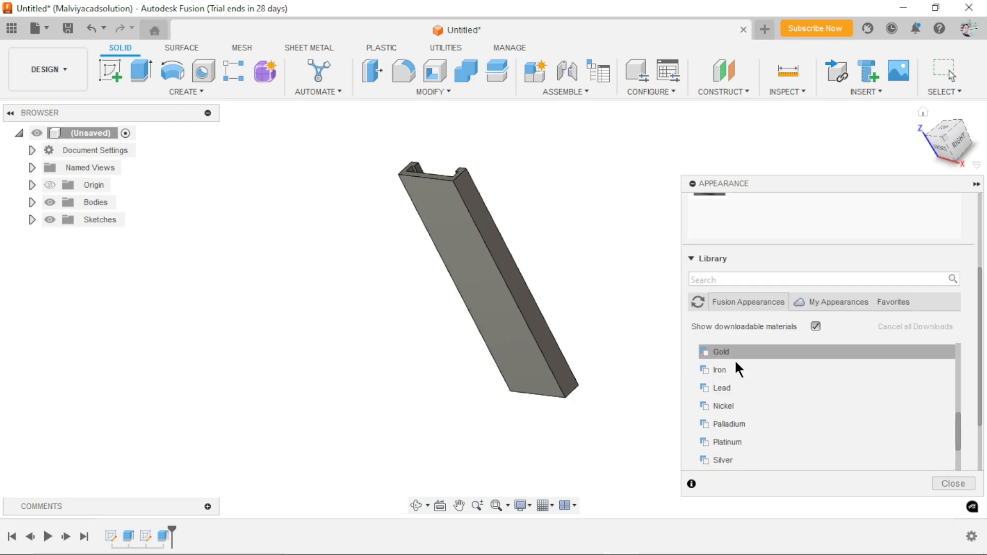
left_click_drag(727, 438, 511, 319)
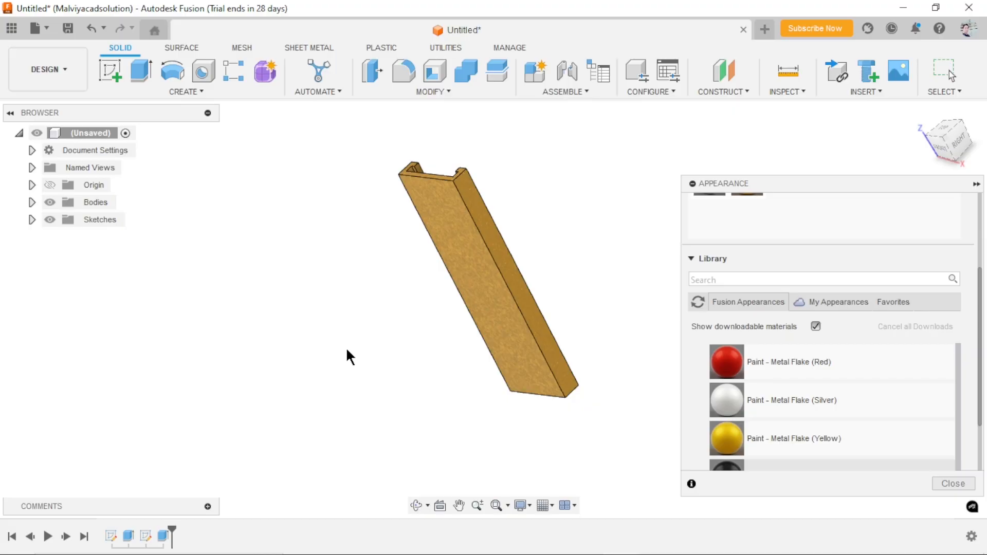
left_click(976, 185)
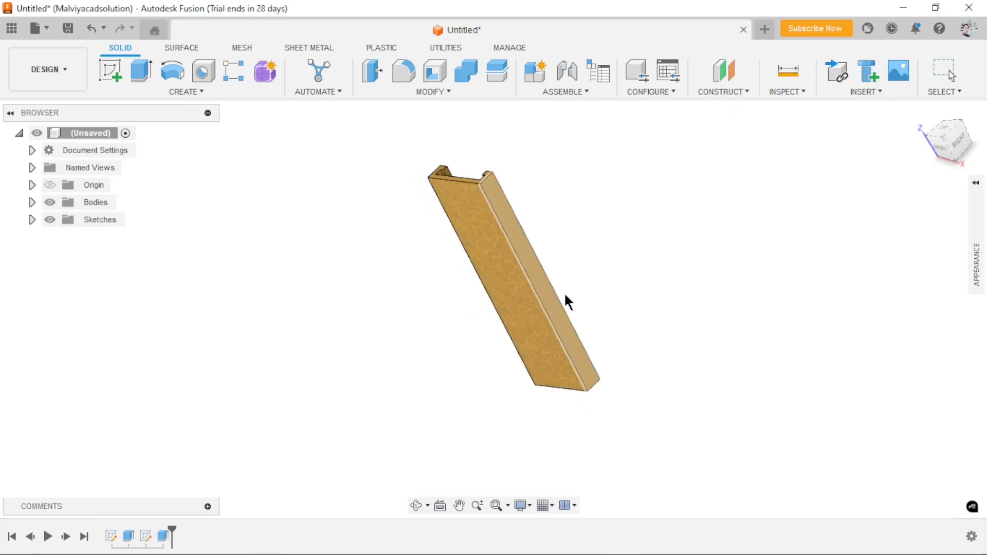
- Save the finished slotted plate as Slide2 in the Strrock mechanism folder of Admin Project
left_click(918, 112)
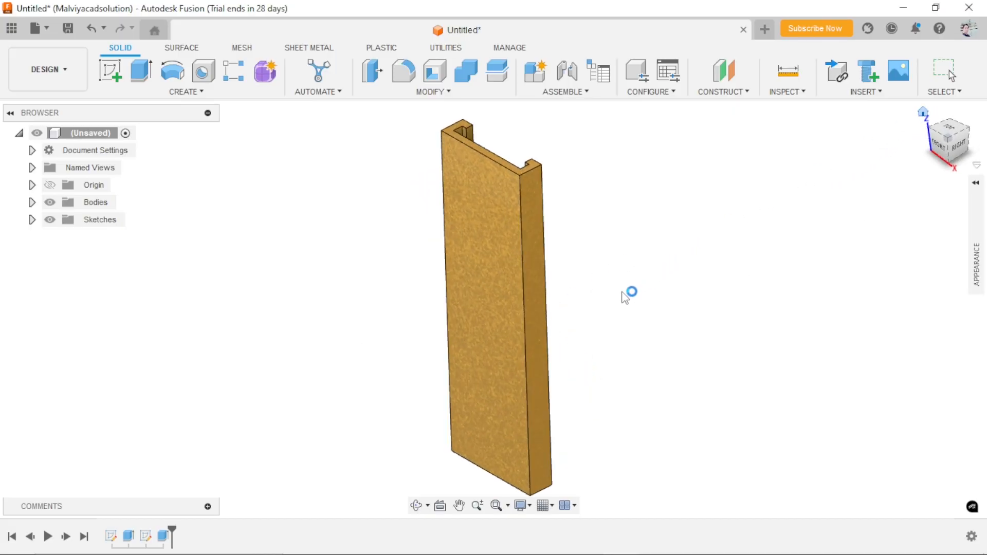
left_click(67, 30)
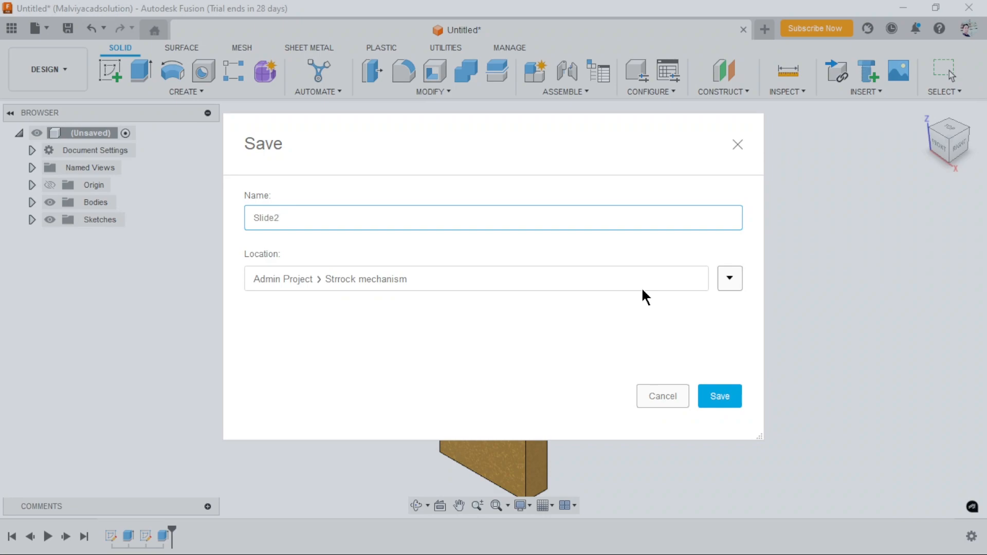
left_click(721, 396)
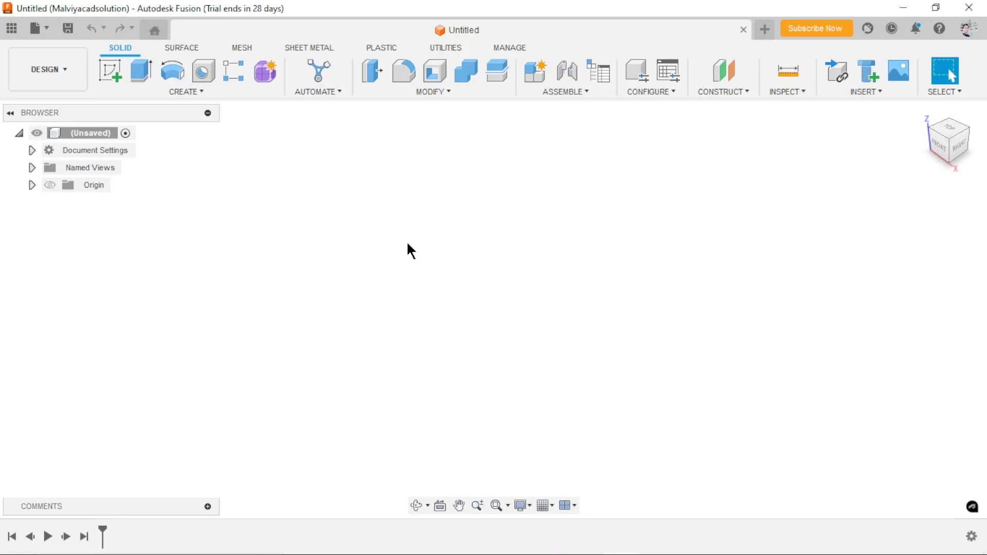
- Start a sketch on the front plane of the empty design and draw a 17 x 17 mm center rectangle on the origin
left_click(106, 72)
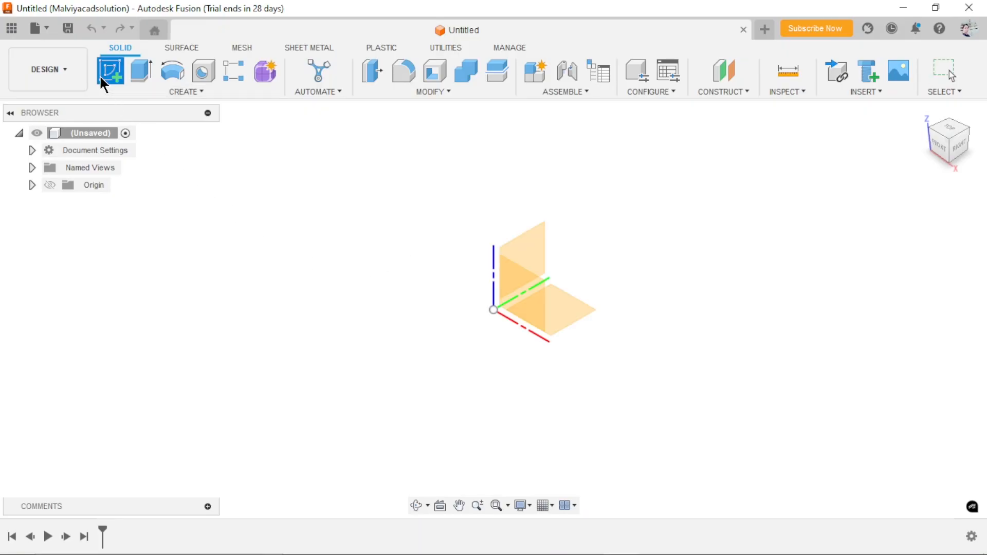
left_click(518, 284)
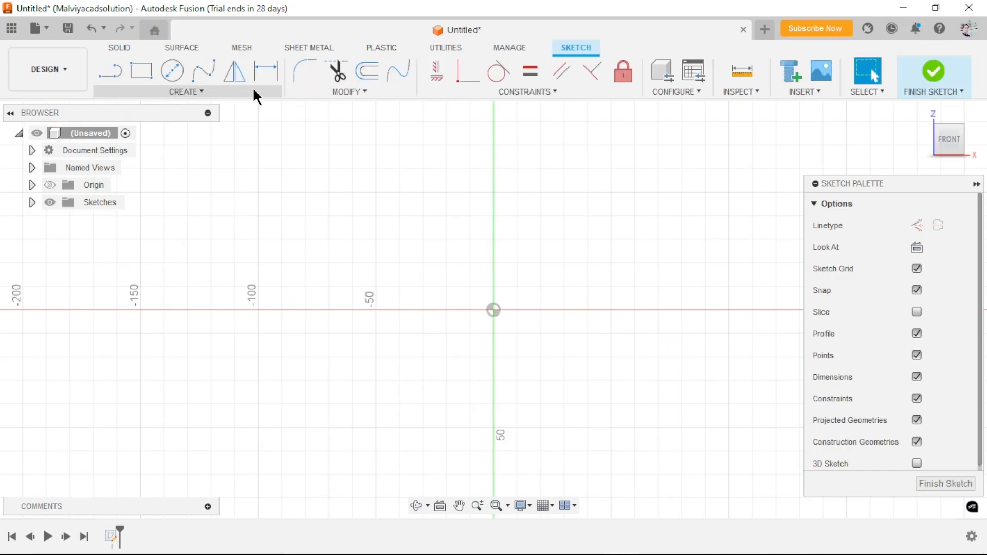
left_click(141, 70)
left_click(958, 226)
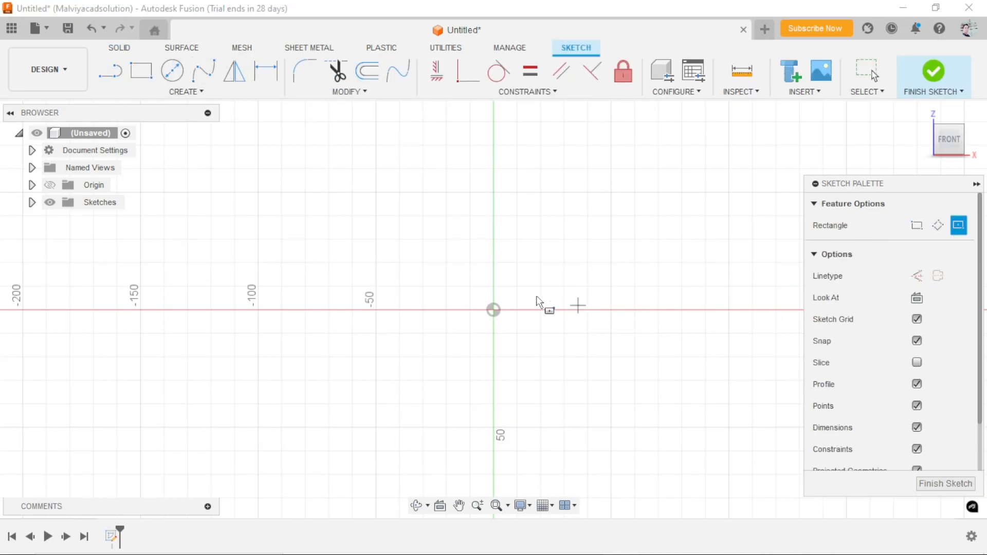
left_click(493, 310)
key("Tab")
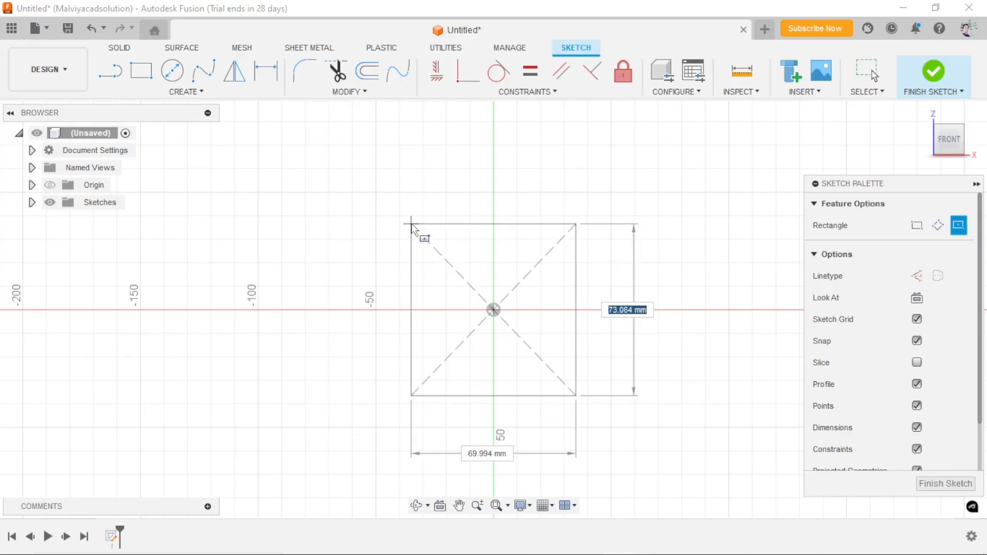
type("1")
key("BackSpace")
type("7")
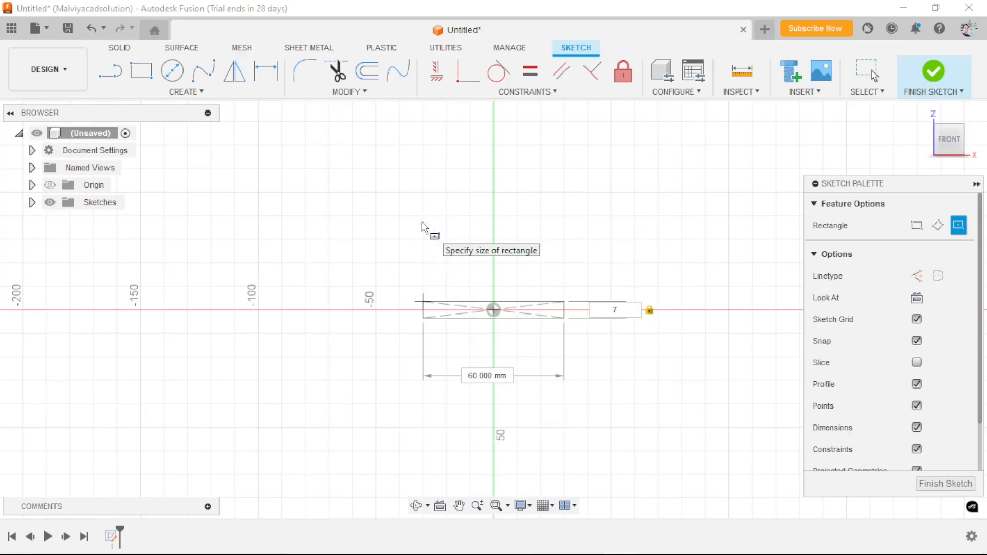
key("Tab")
type("7")
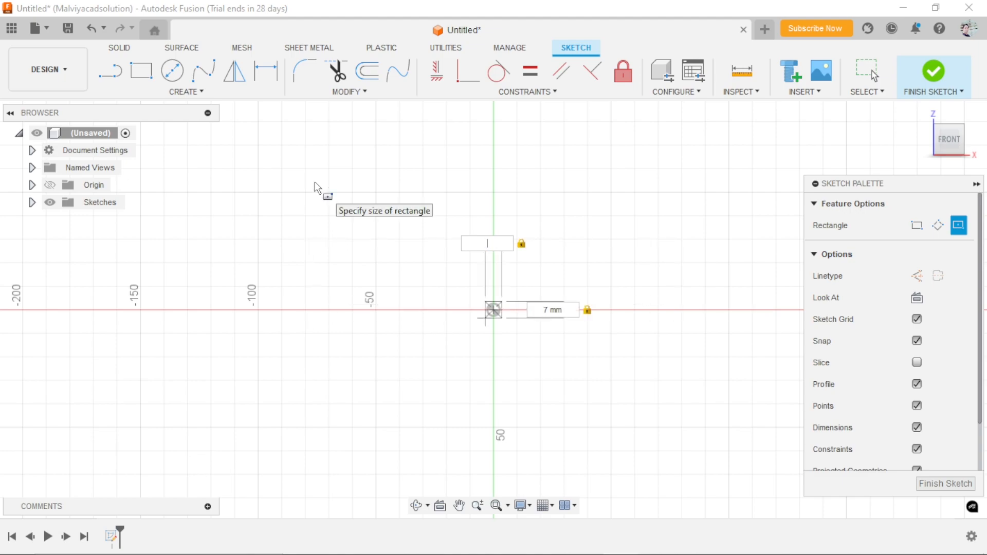
type("17")
key("Tab")
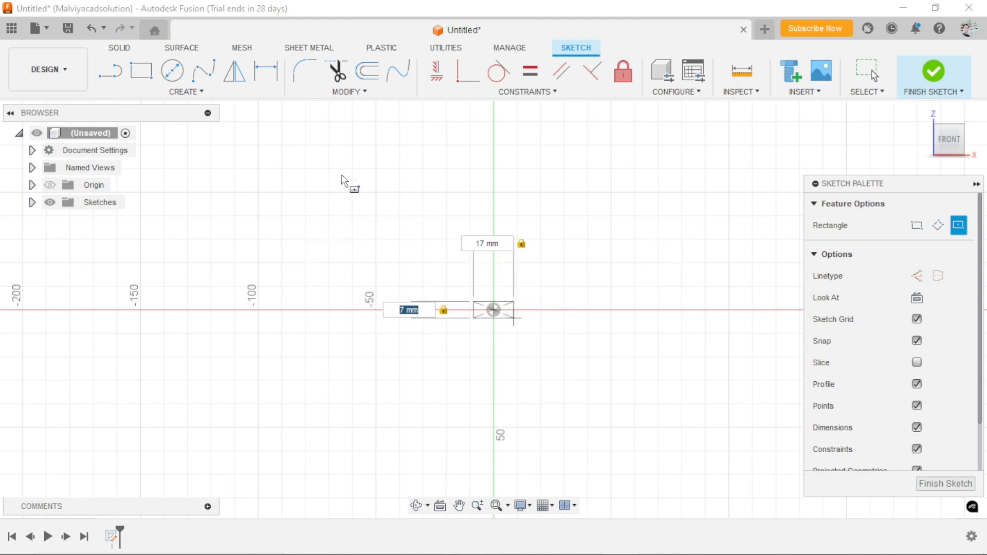
type("17")
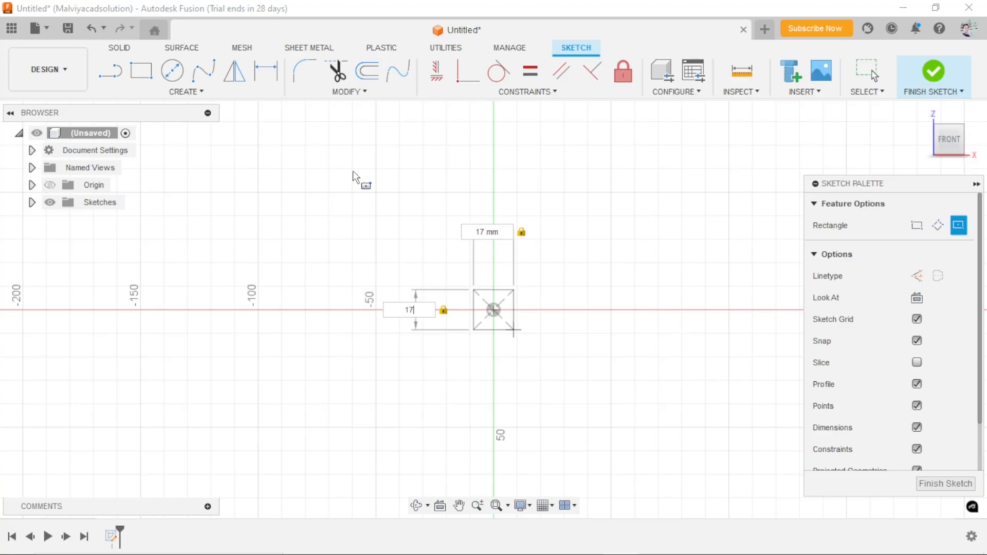
key("Return")
- Reposition the square's width and height dimensions closer to its edges
scroll(495, 343, "up", 3)
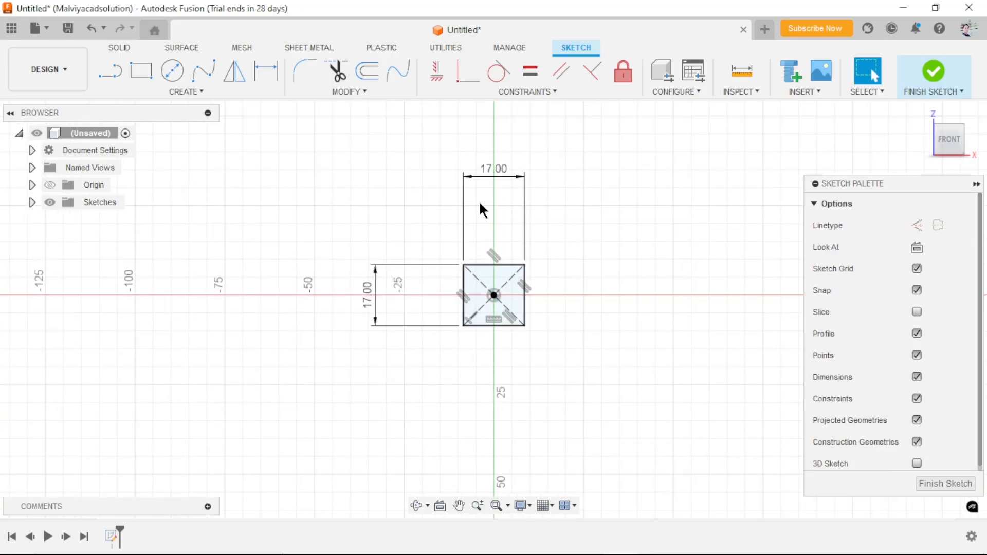
left_click_drag(495, 241, 494, 248)
left_click_drag(381, 288, 443, 306)
scroll(496, 325, "up", 3)
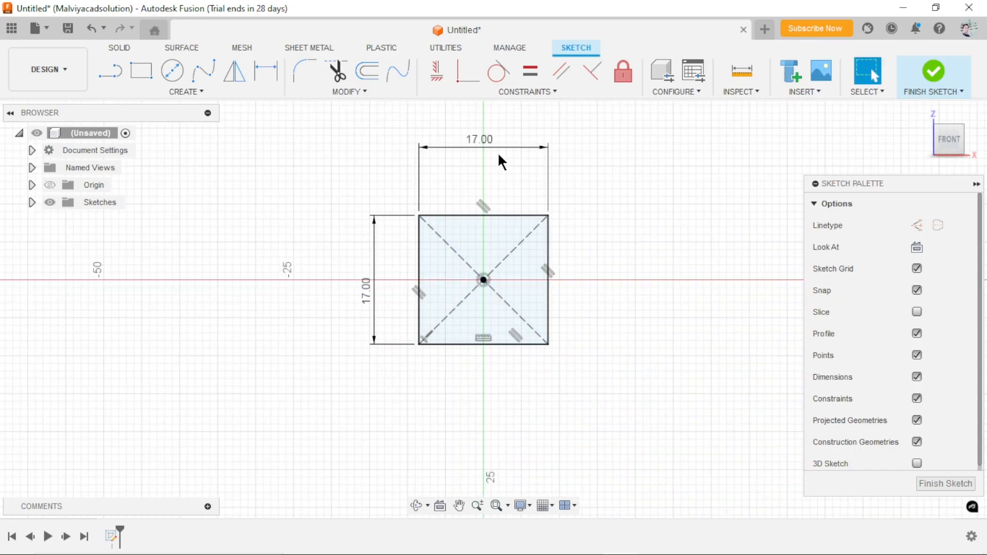
left_click(492, 177)
scroll(459, 293, "up", 2)
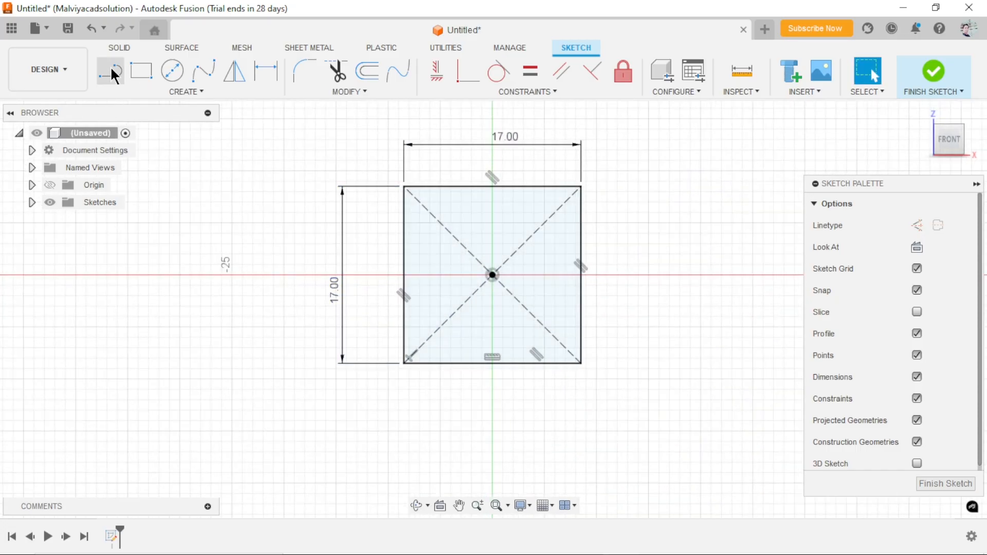
- Extrude the square profile 2 mm to one side as a new body
left_click(119, 47)
left_click(141, 71)
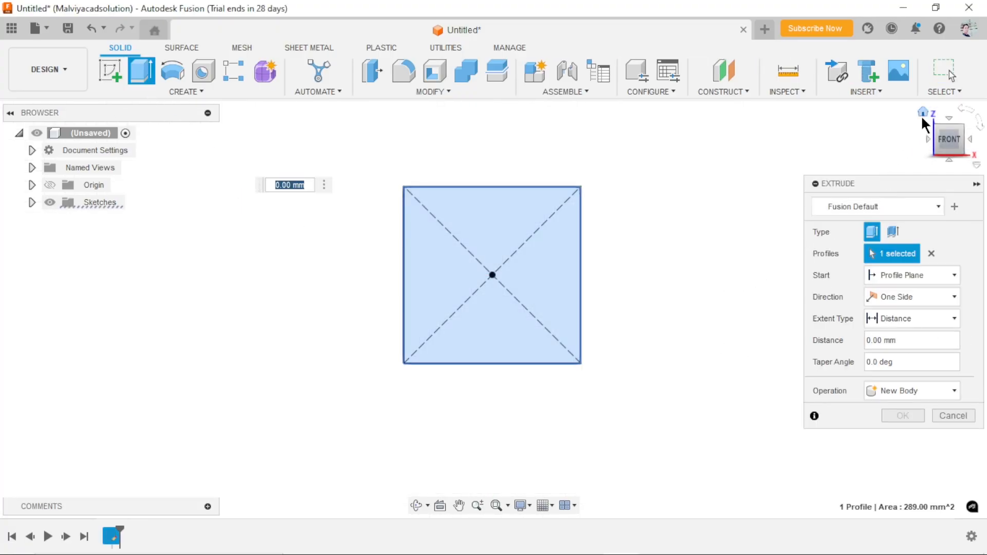
left_click(923, 115)
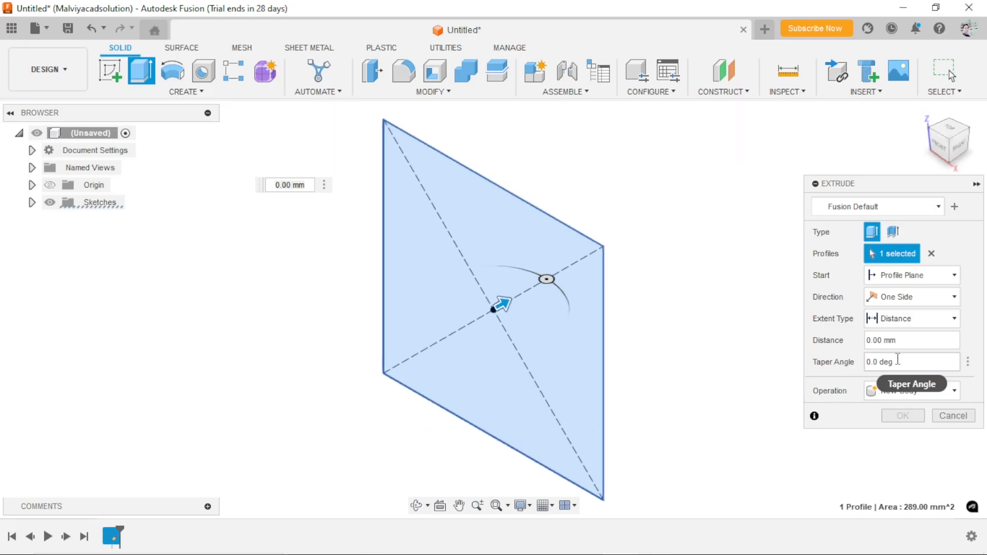
left_click(903, 341)
type("2")
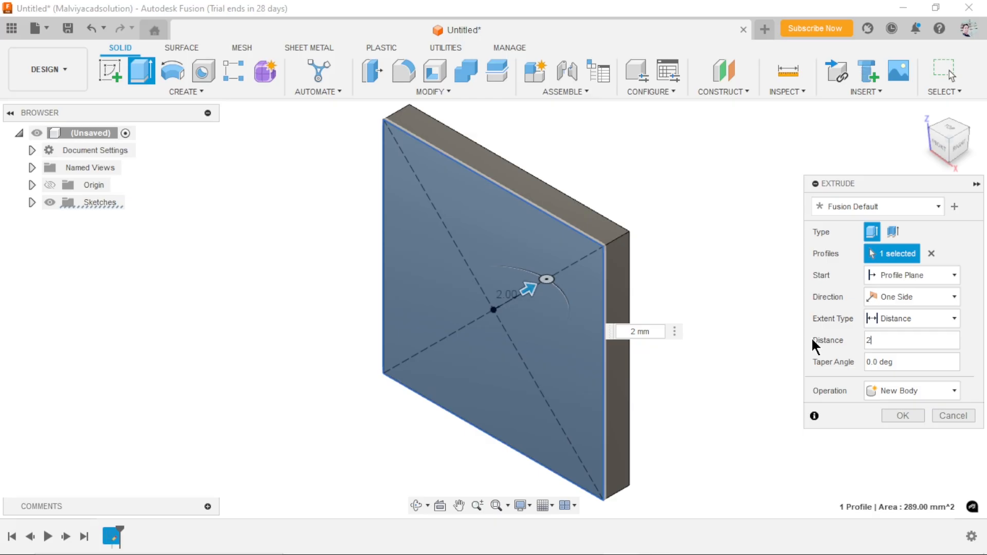
key("Return")
- Sketch a 15 mm diameter circle centered on the origin on the square plate's front face
scroll(755, 392, "down", 3)
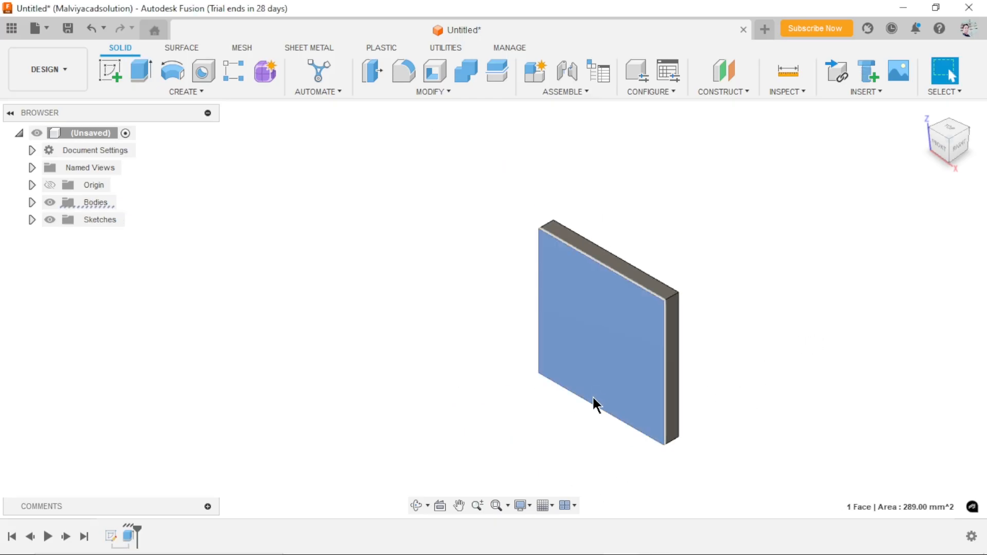
left_click(435, 324)
left_click(606, 332)
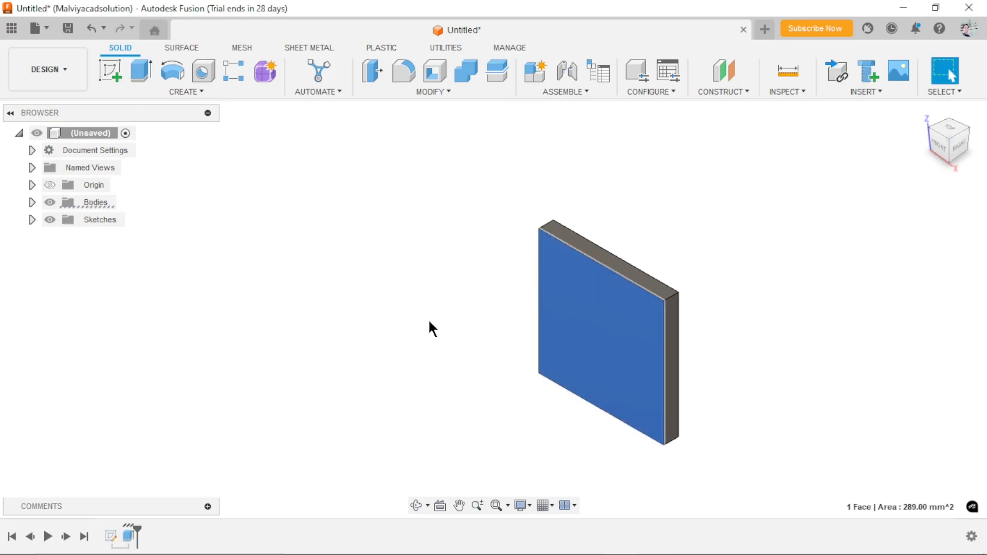
left_click(110, 70)
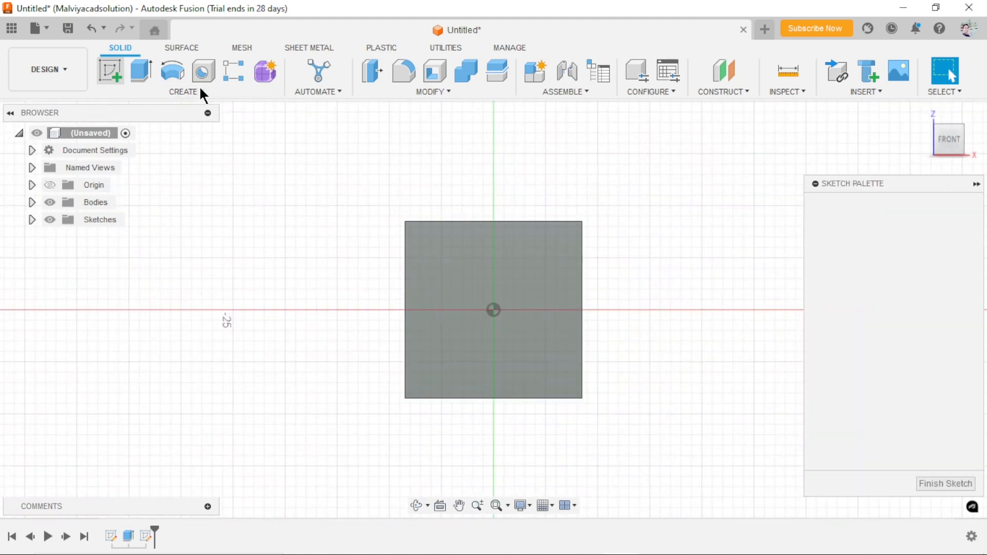
left_click(171, 72)
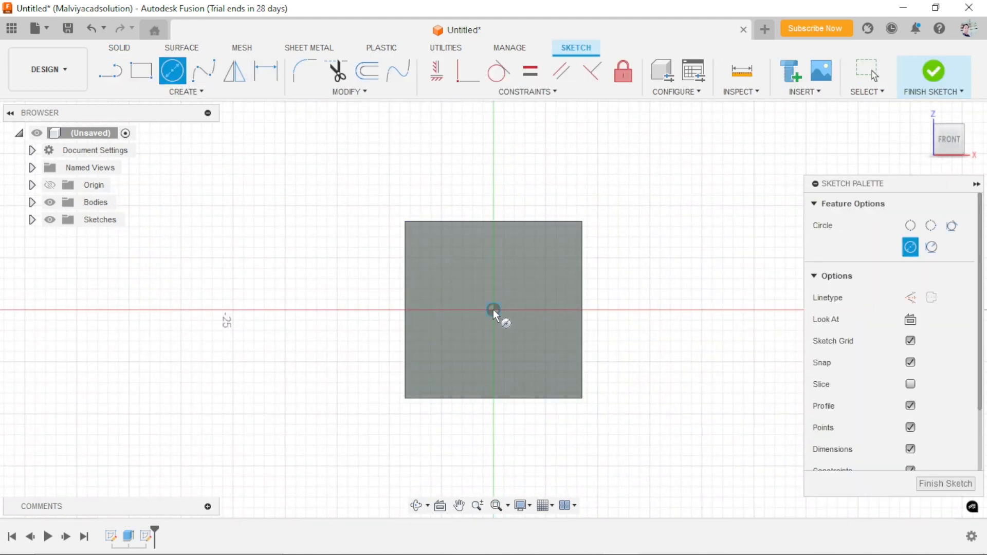
left_click(493, 309)
type("15")
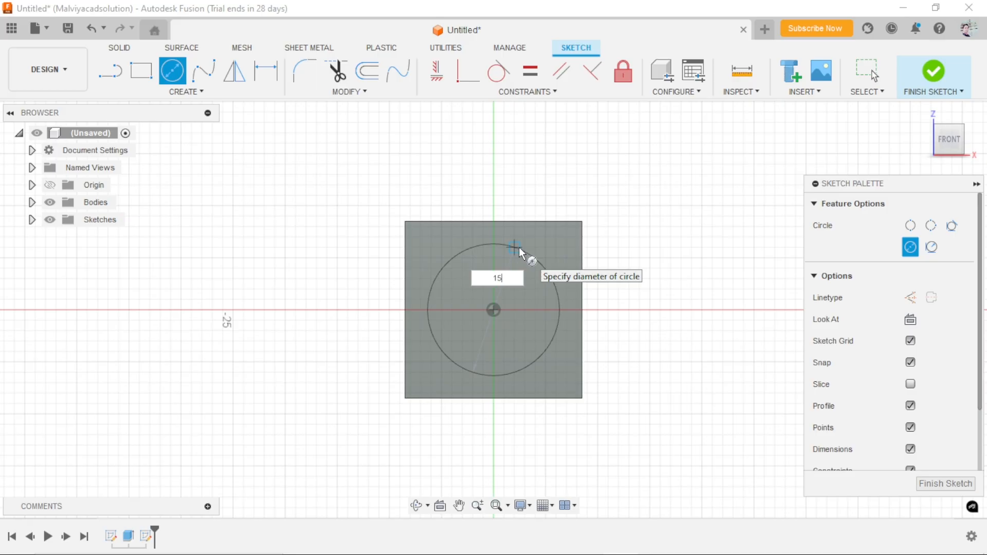
key("Return")
key("Escape")
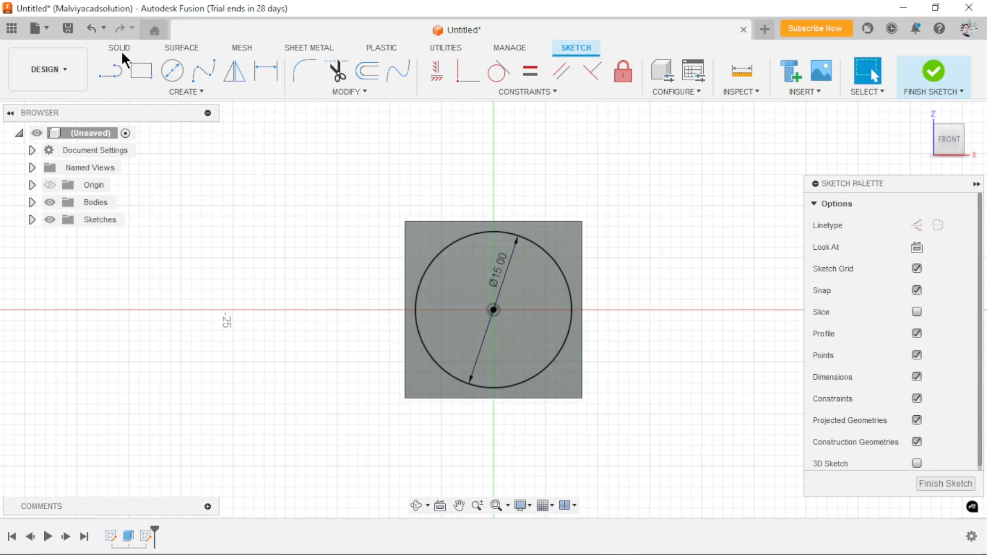
- Extrude the circle 25 mm outward from the square plate and join it to the body
left_click(121, 49)
left_click(140, 71)
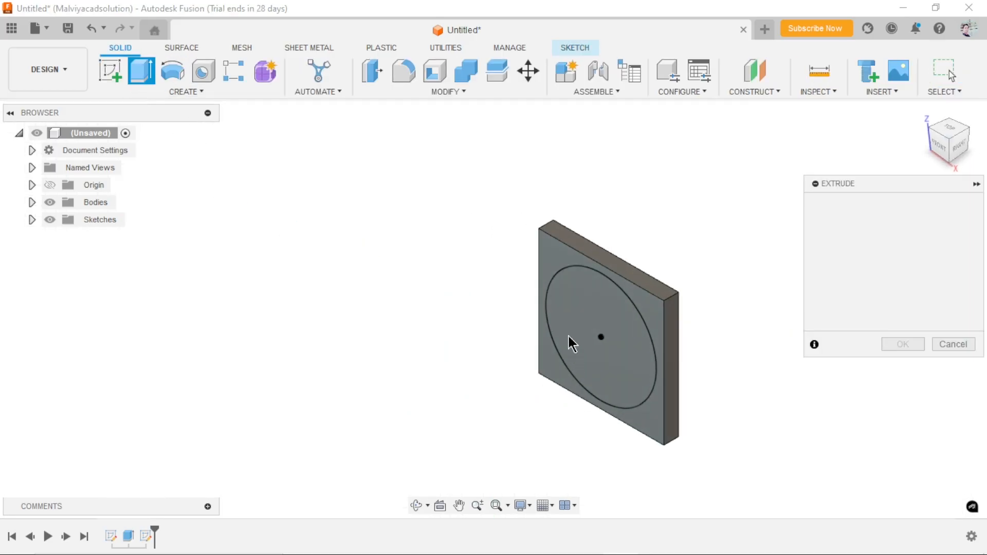
left_click(639, 326)
left_click_drag(595, 342, 511, 376)
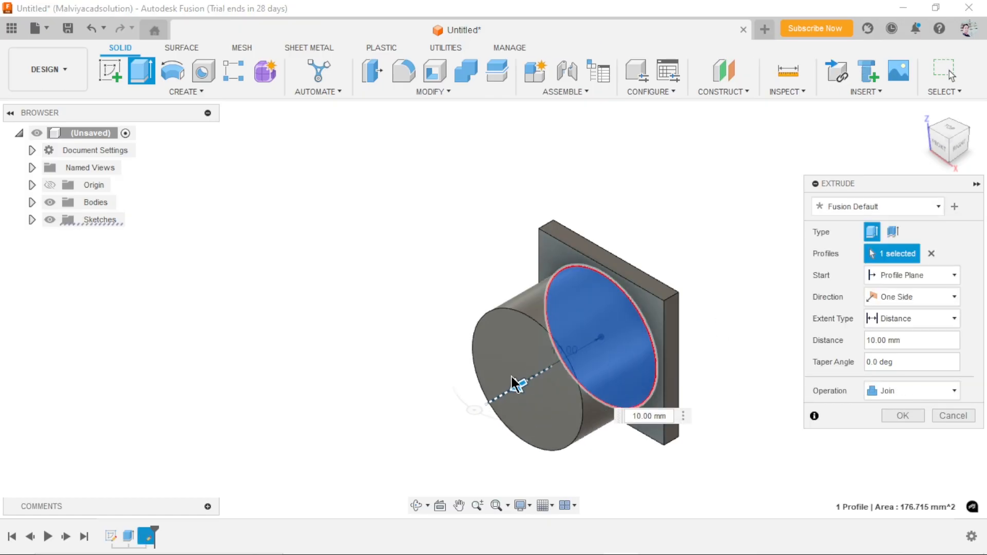
type("25")
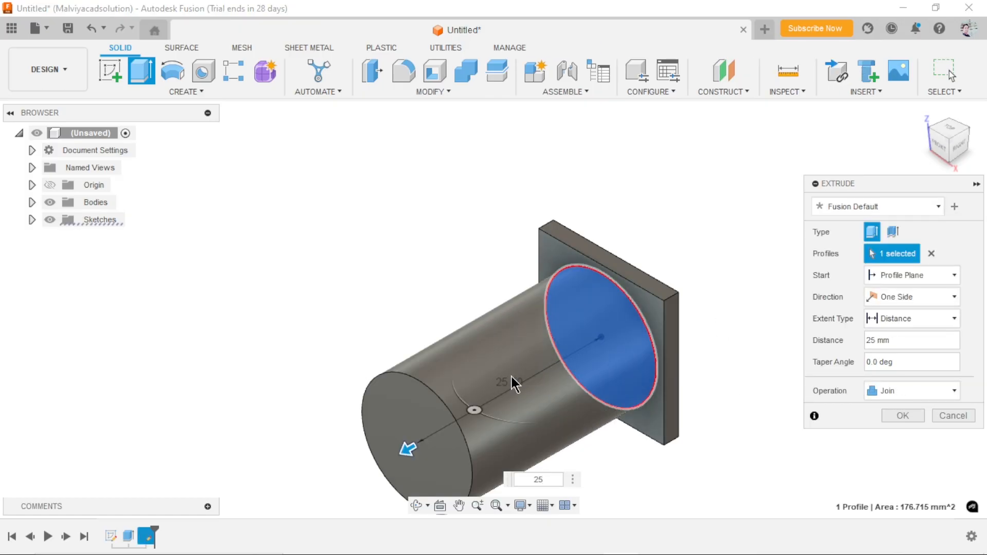
key("Return")
scroll(558, 470, "down", 3)
scroll(555, 460, "up", 1)
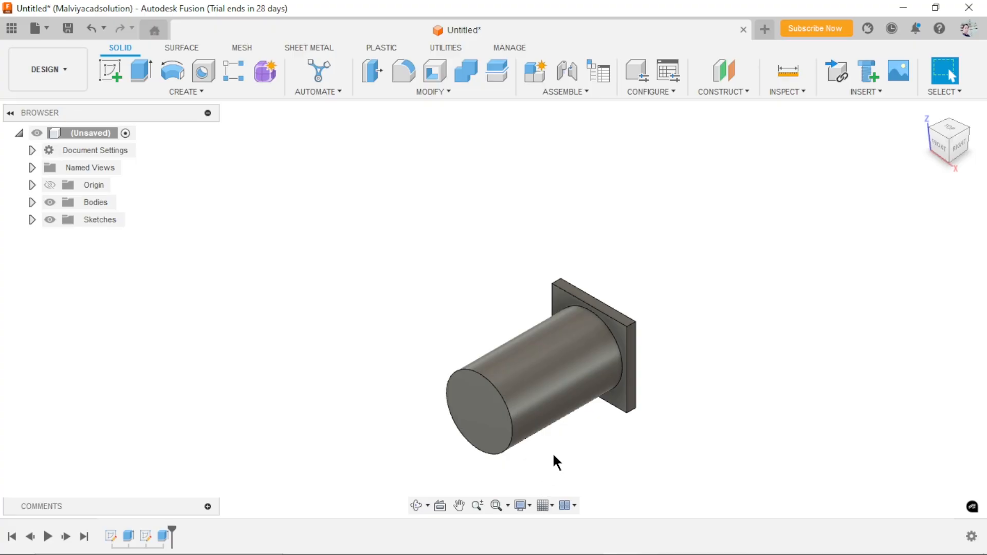
- Fillet the outer circular edge at the free end of the cylinder with a 1 mm radius
scroll(555, 456, "up", 2)
left_click(399, 75)
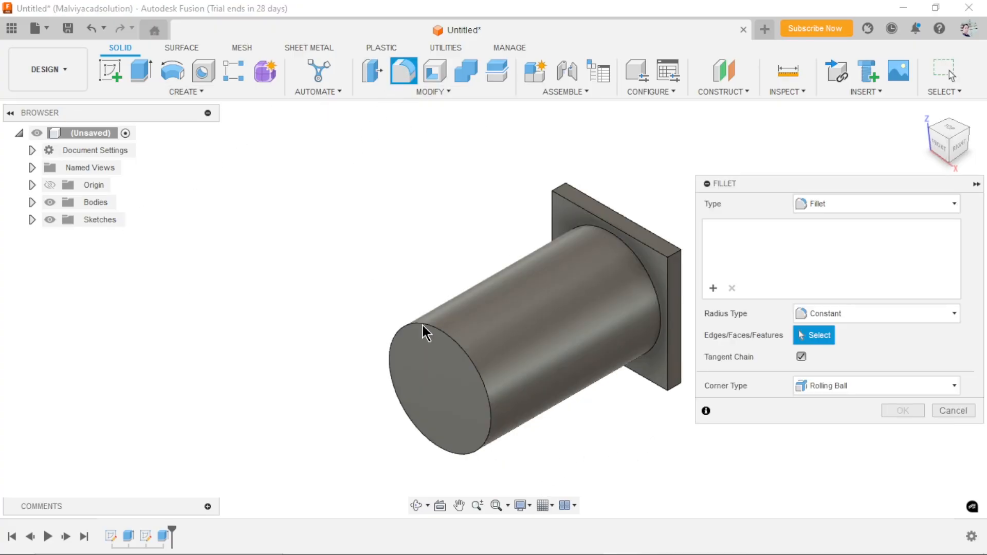
left_click(405, 326)
type("1")
key("Return")
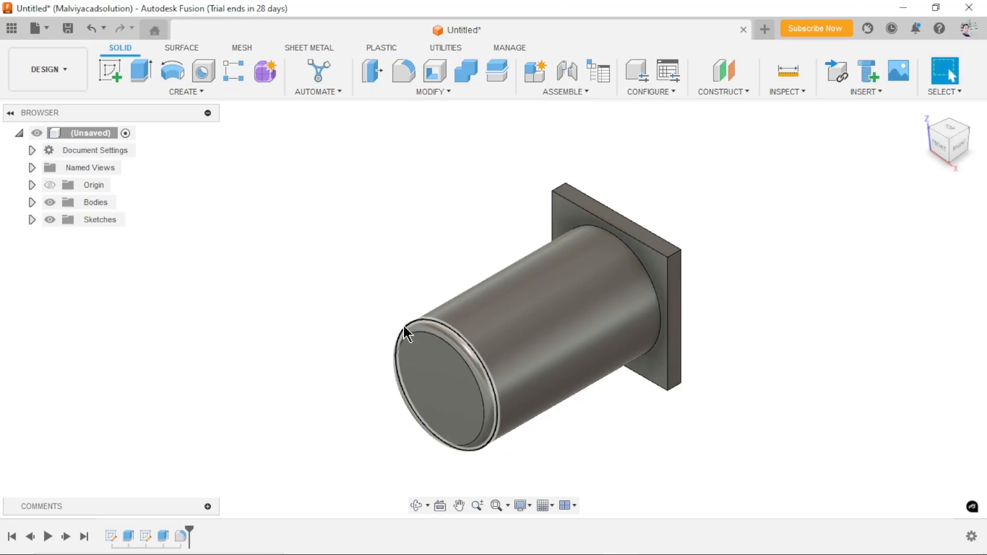
- Apply the Chrome appearance from the library's metals to the whole pin body
scroll(459, 376, "down", 2)
scroll(601, 389, "up", 2)
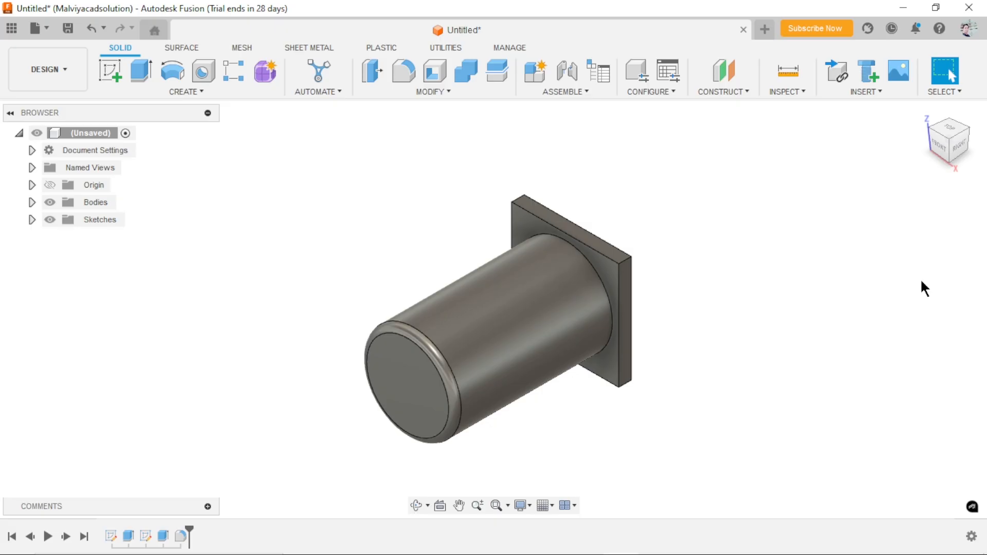
key("a")
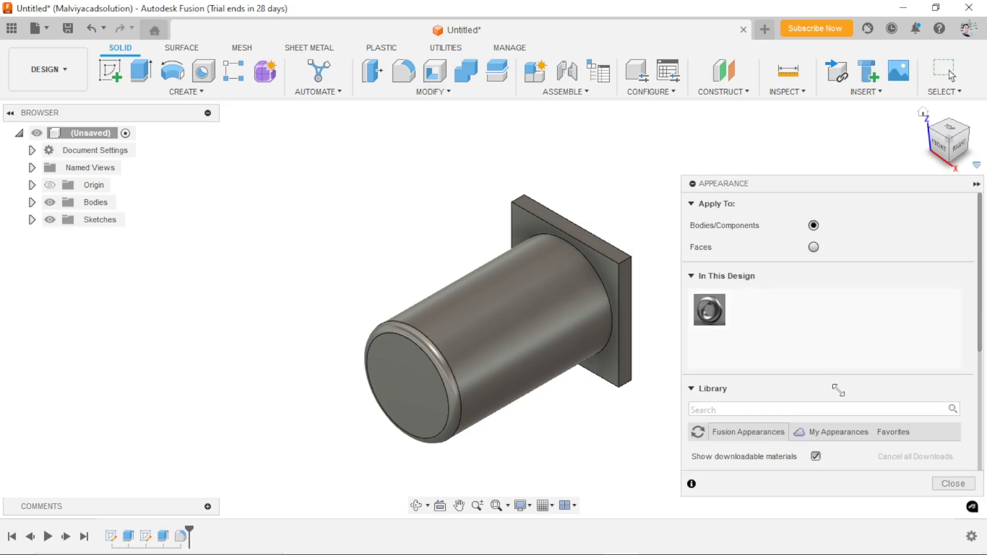
left_click_drag(710, 310, 591, 335)
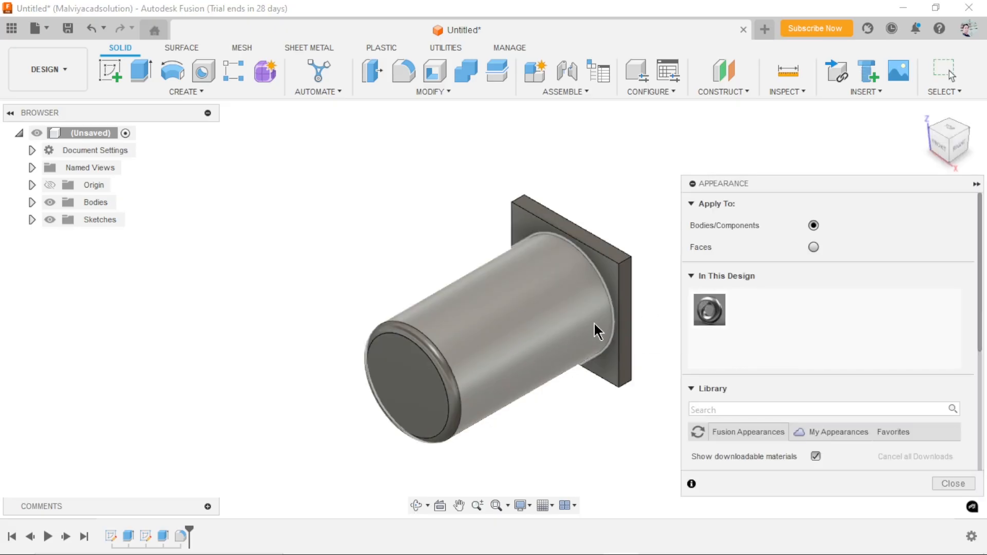
left_click(692, 276)
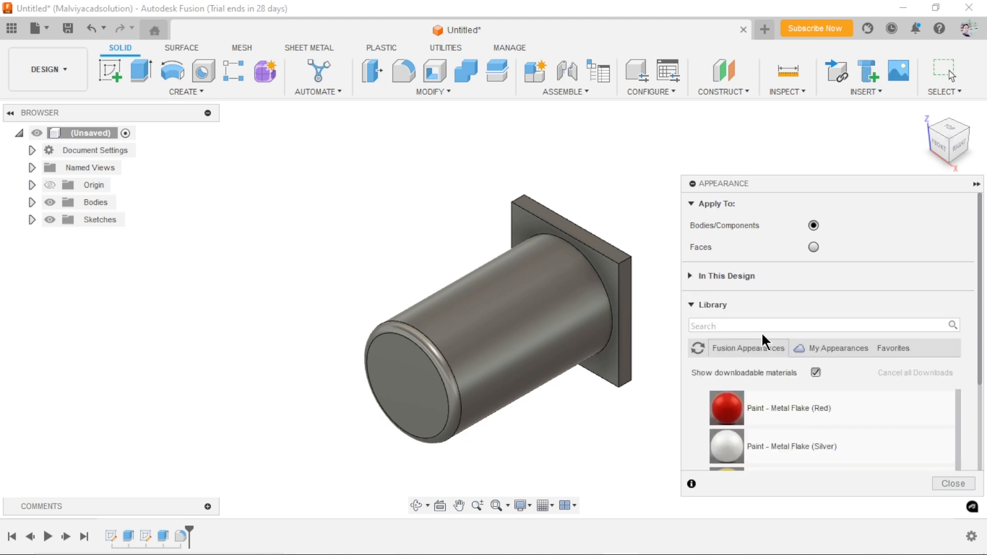
left_click(690, 277)
scroll(738, 367, "down", 3)
scroll(738, 366, "up", 3)
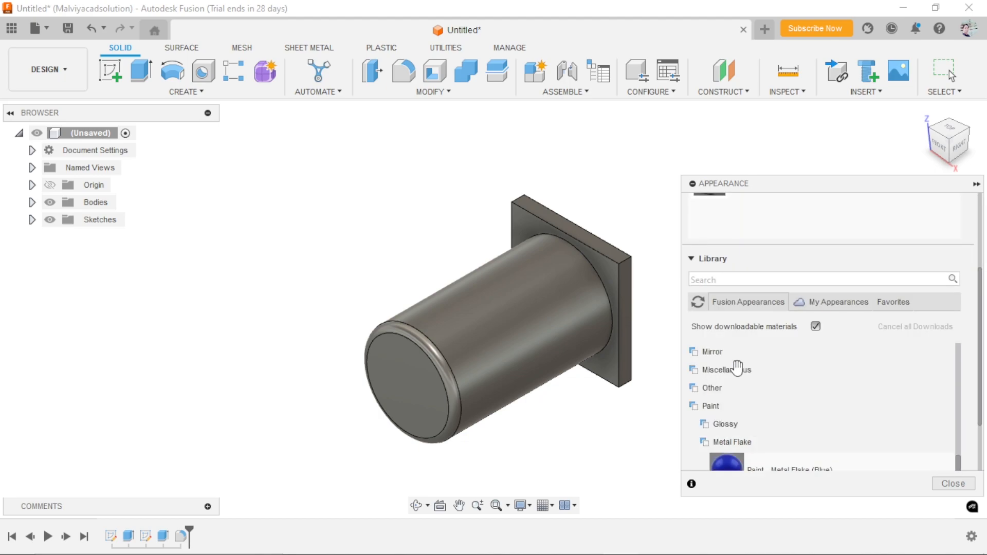
scroll(735, 391, "up", 10)
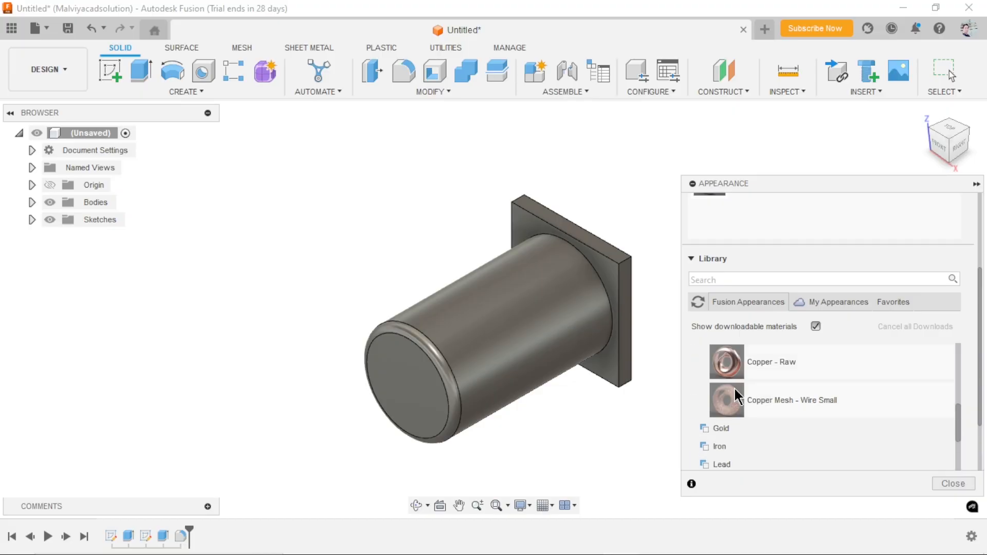
scroll(735, 396, "up", 5)
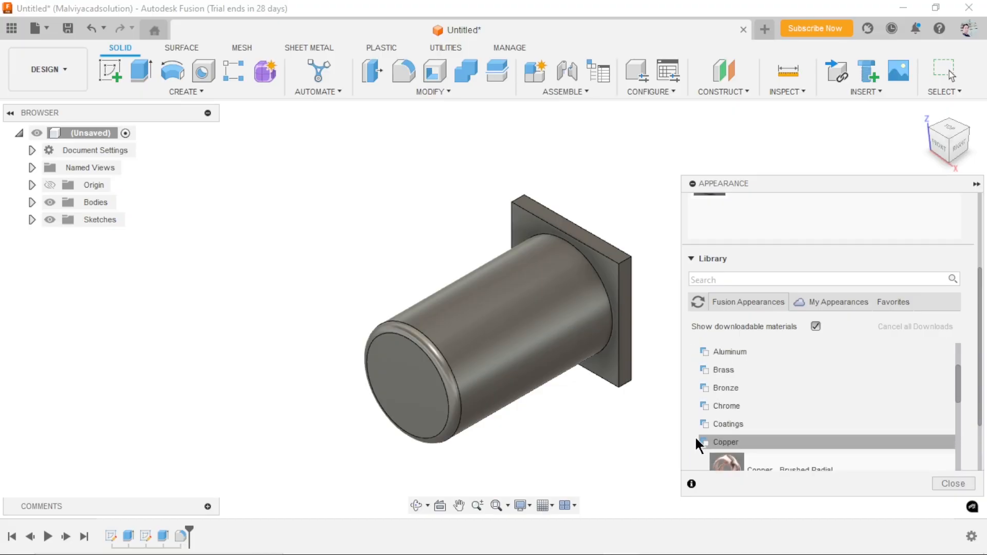
left_click(702, 442)
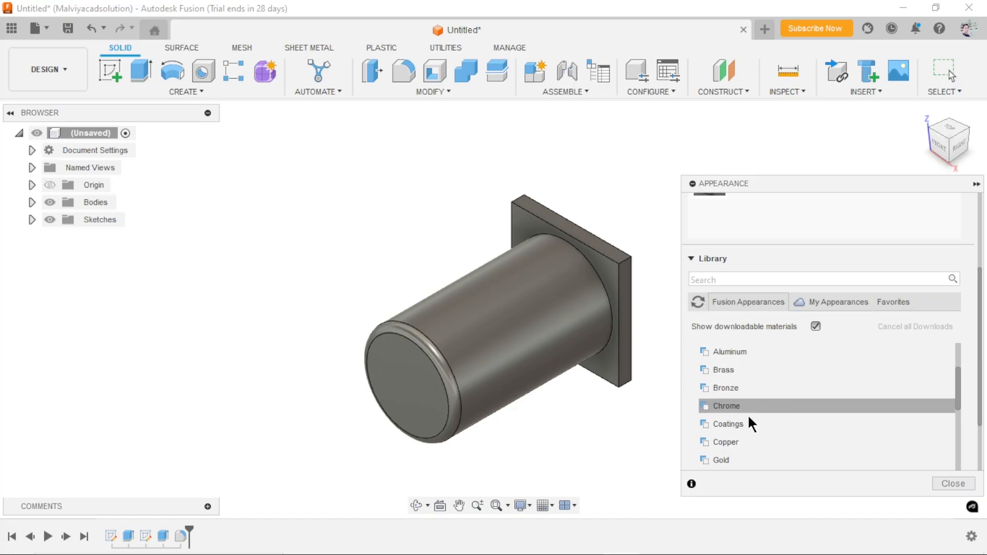
left_click(736, 406)
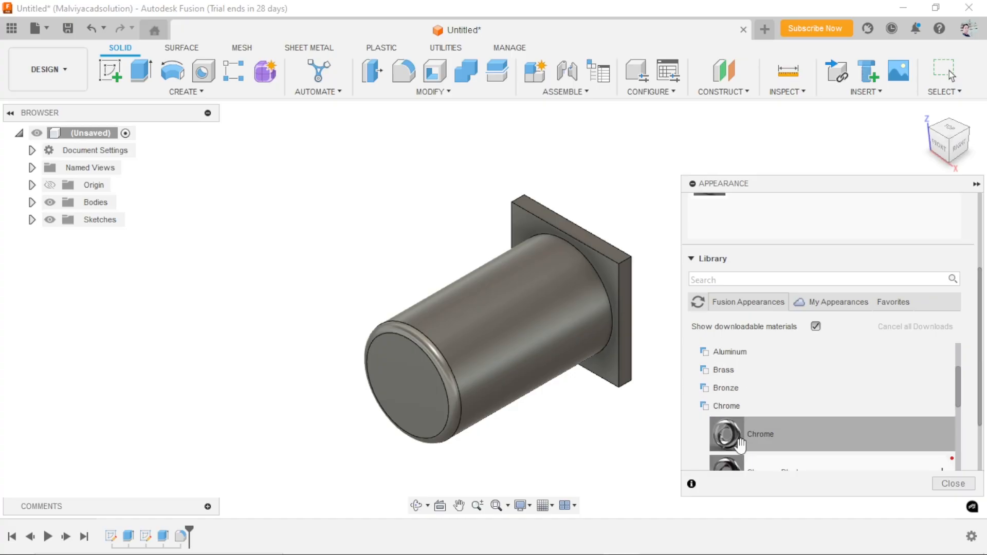
left_click_drag(738, 439, 510, 358)
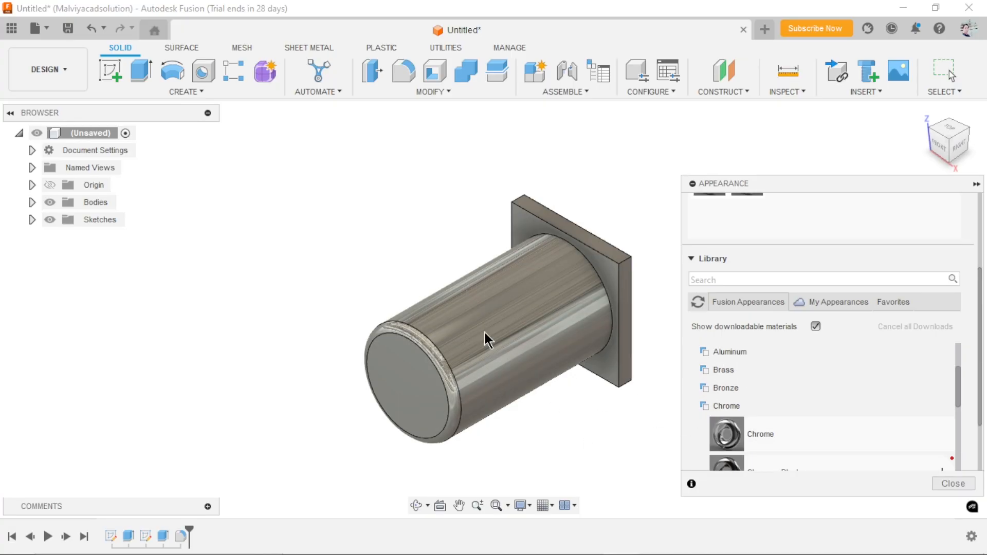
left_click(976, 184)
- Save the design as Pin in the Strrock mechanism folder
left_click(68, 28)
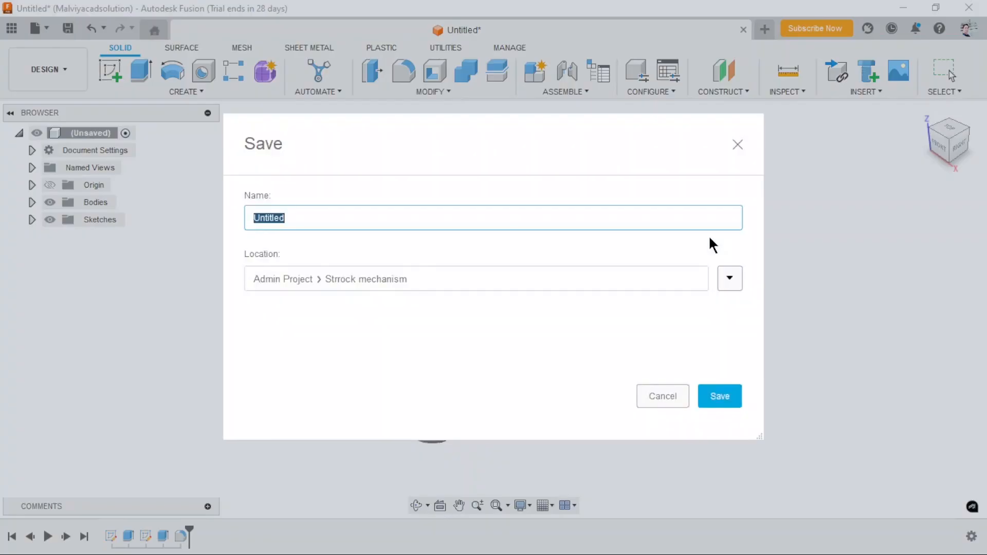
type("Pi")
left_click(713, 397)
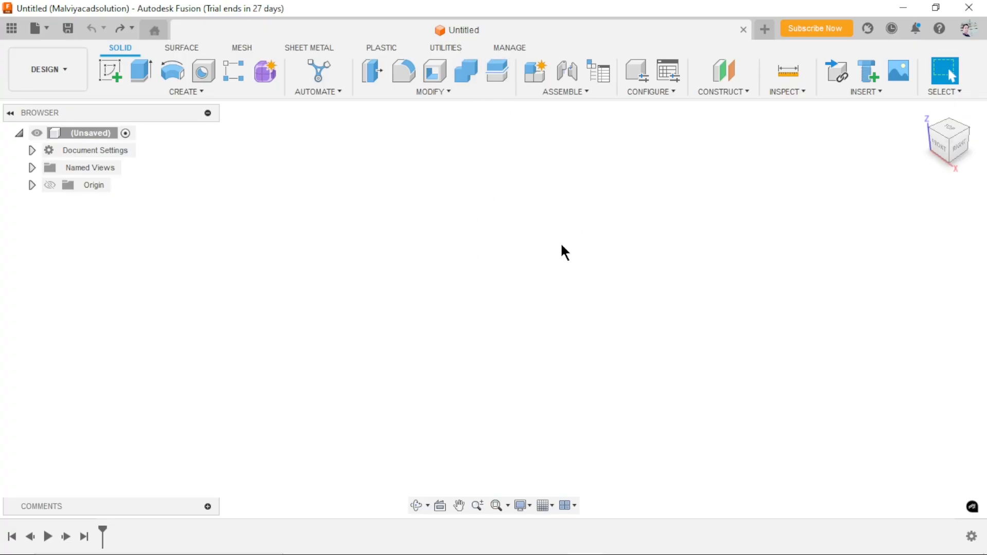
- Insert the Base part from the Strrock mechanism folder into the new empty design and show the origin
left_click(11, 31)
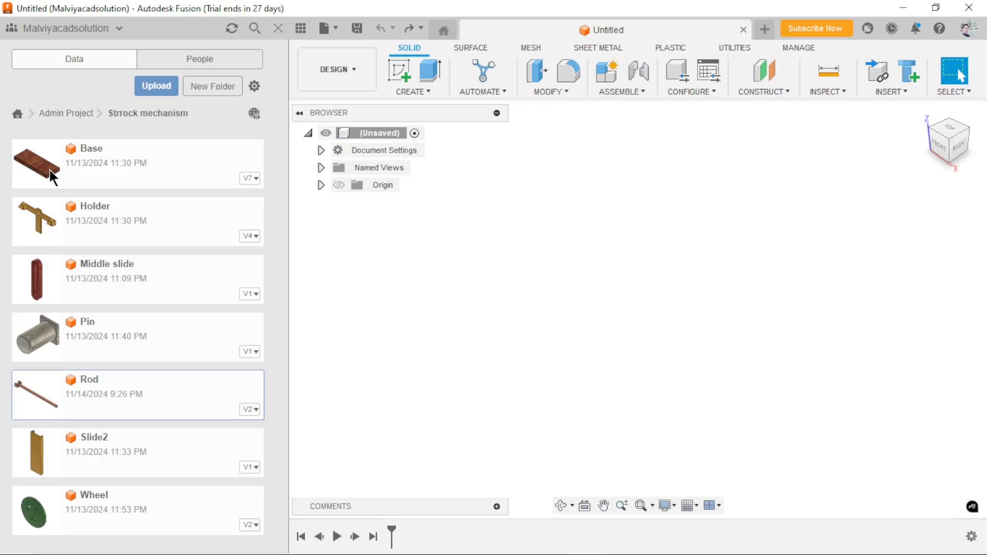
left_click_drag(49, 170, 572, 275)
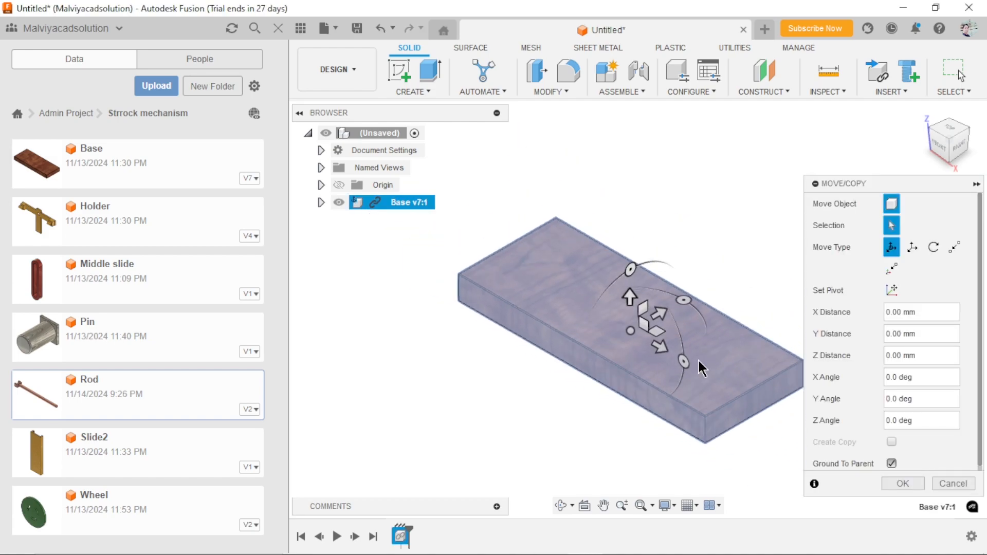
left_click(339, 185)
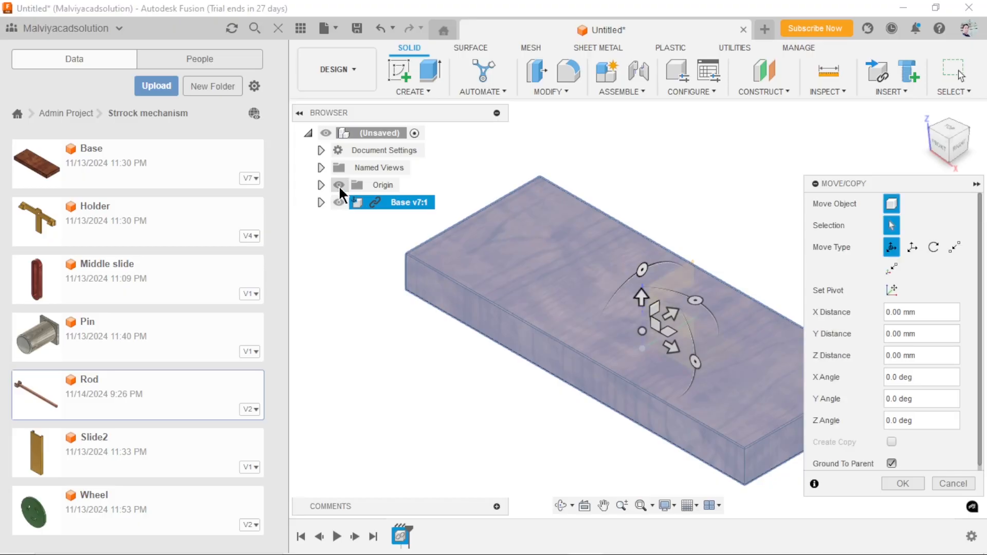
left_click(278, 28)
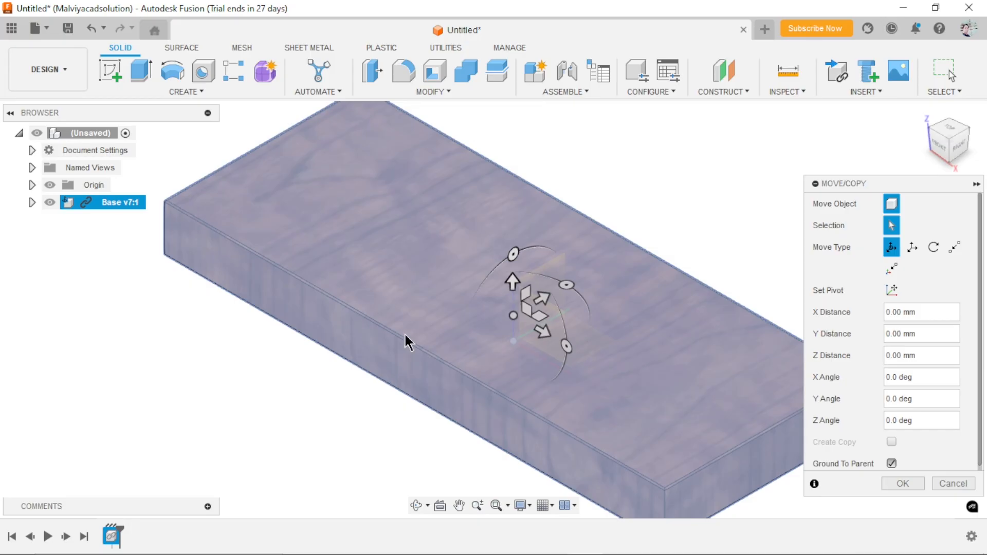
- Move the inserted Base to a Z distance of -16.926 mm, accept its placement and hide the origin
left_click(515, 316)
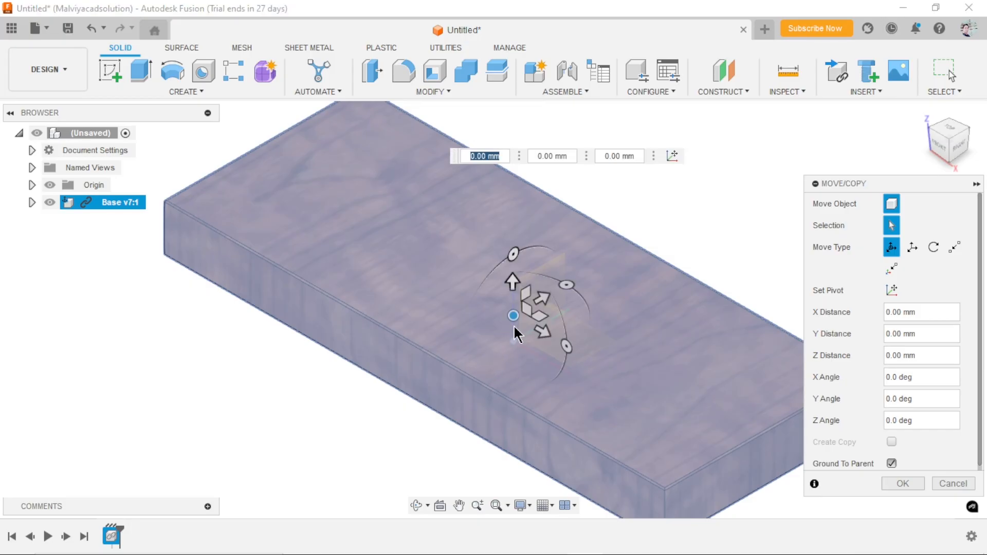
left_click_drag(515, 346, 533, 383)
scroll(508, 432, "down", 3)
scroll(509, 443, "up", 3)
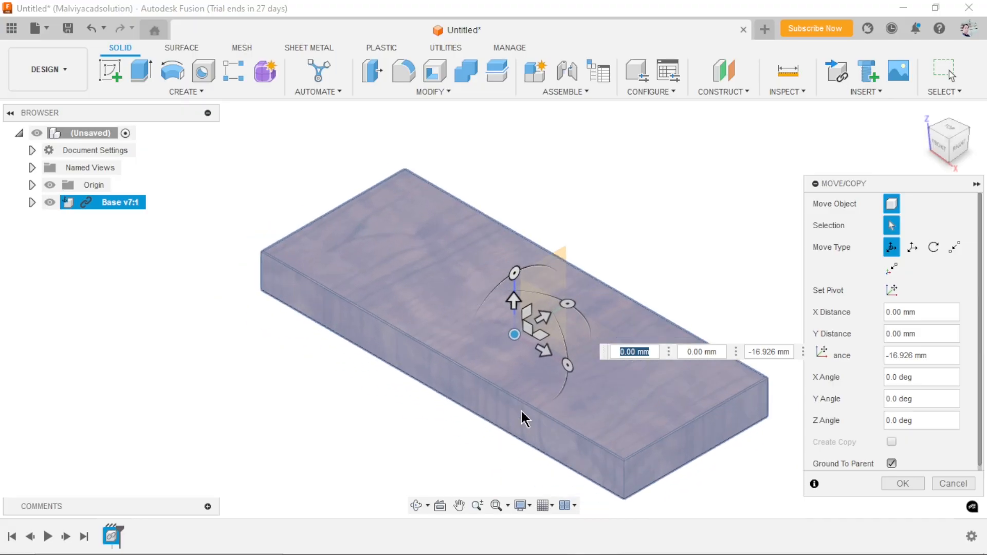
scroll(506, 422, "down", 2)
scroll(504, 465, "up", 3)
scroll(507, 433, "down", 2)
scroll(484, 380, "up", 2)
scroll(515, 409, "down", 1)
scroll(533, 379, "up", 2)
scroll(516, 370, "down", 2)
scroll(483, 392, "up", 2)
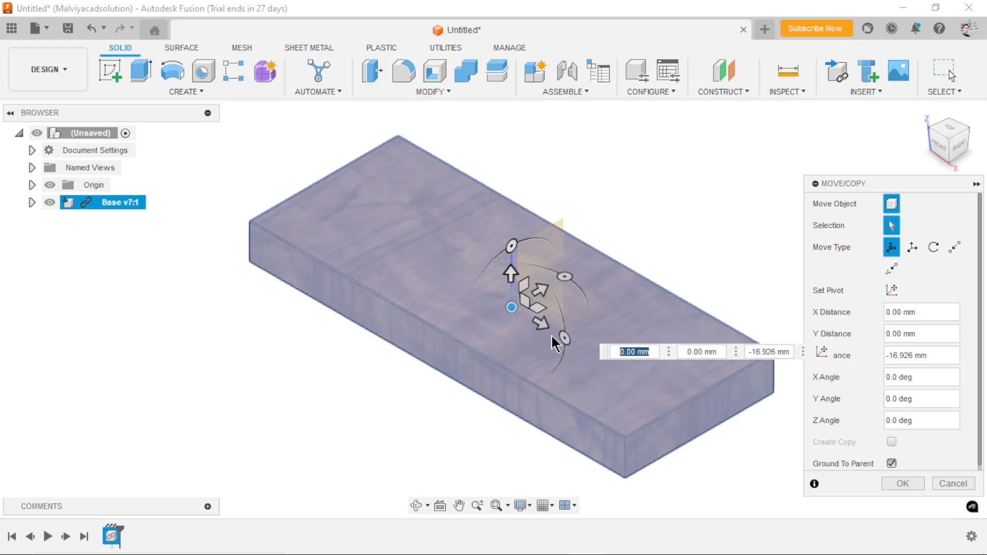
left_click(898, 482)
scroll(432, 400, "down", 2)
scroll(386, 372, "up", 1)
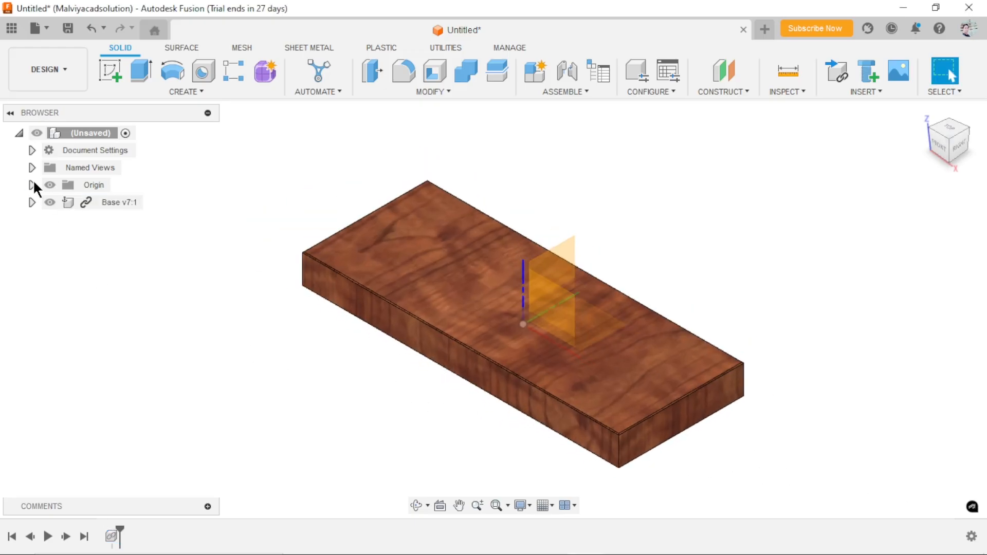
left_click(50, 185)
scroll(490, 346, "down", 1)
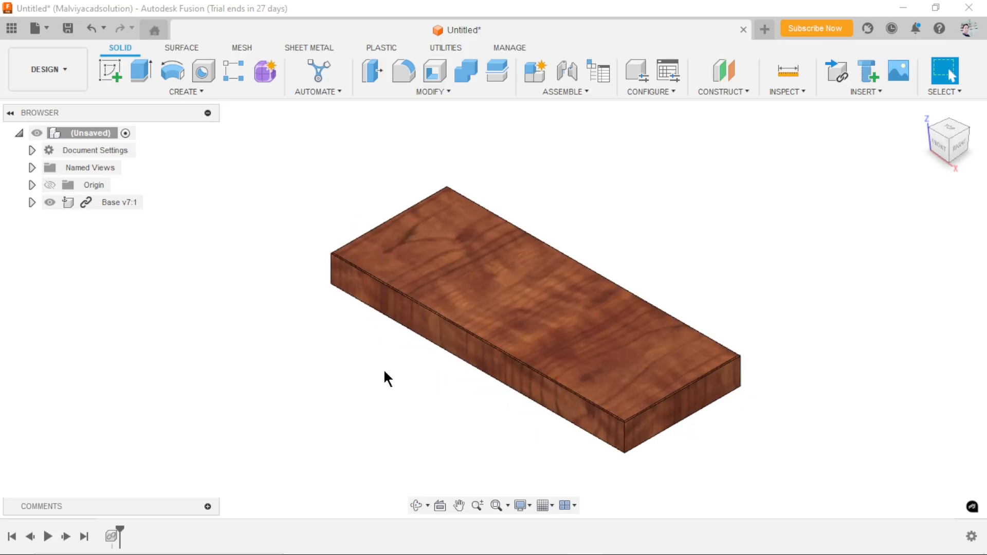
- Insert the Holder part from the Strrock mechanism folder and raise it vertically until it stands clear above the Base
left_click(11, 27)
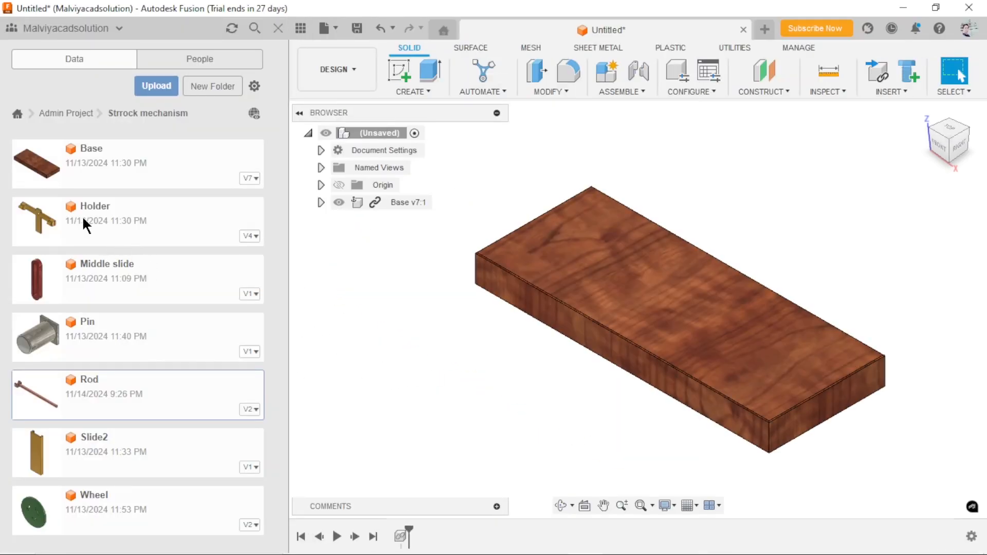
left_click_drag(119, 203, 703, 180)
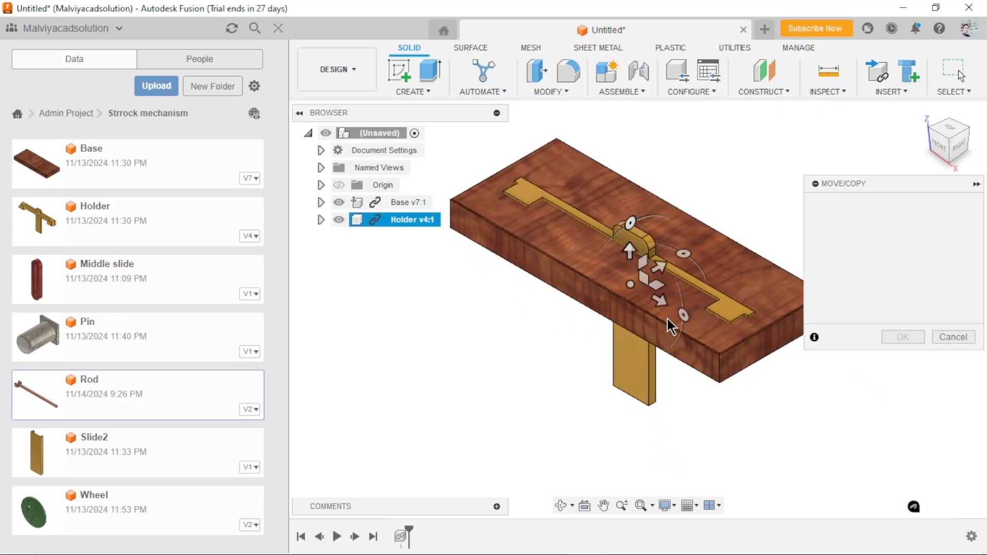
left_click_drag(628, 304, 638, 156)
left_click(903, 484)
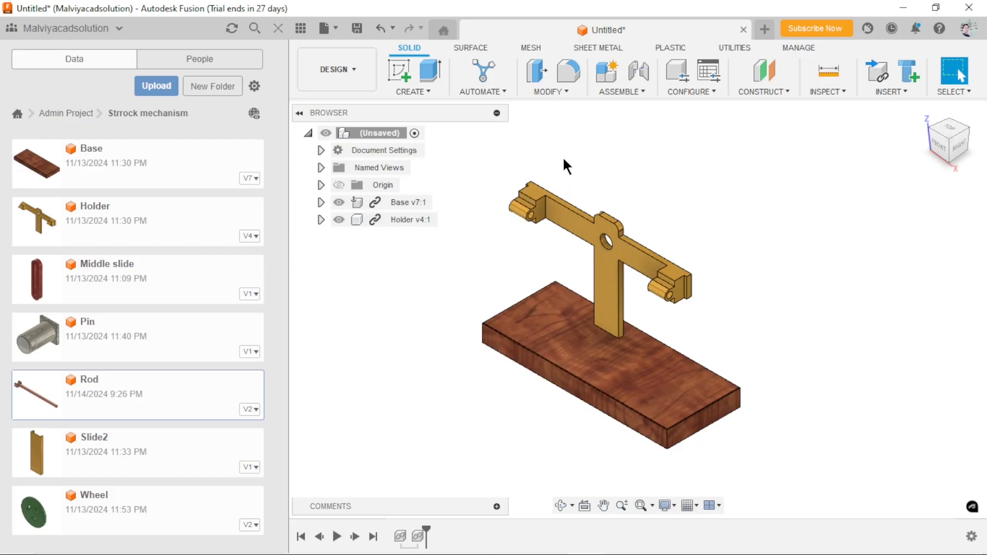
- Try to align the Base's top face with the bottom end face of the Holder's leg
left_click(564, 93)
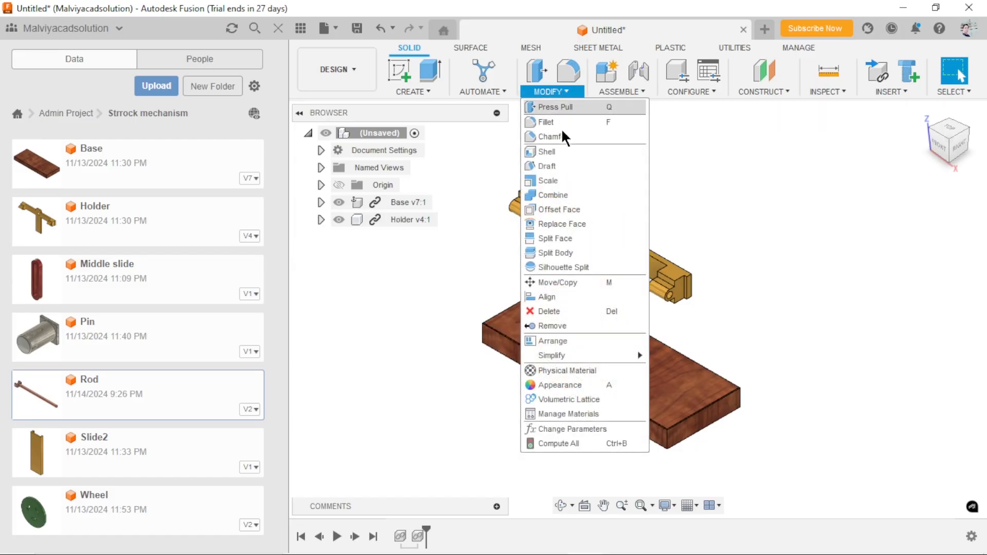
left_click(547, 297)
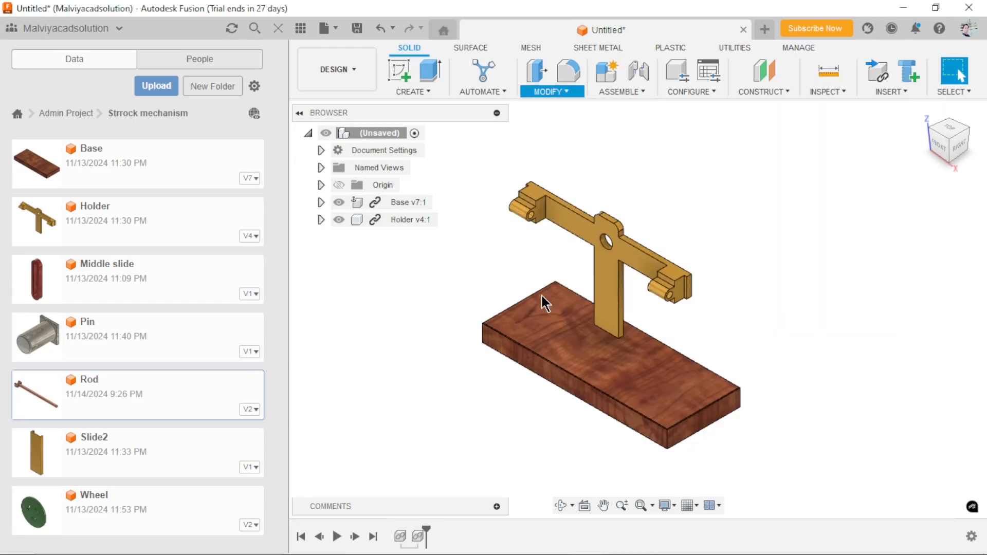
left_click(612, 362)
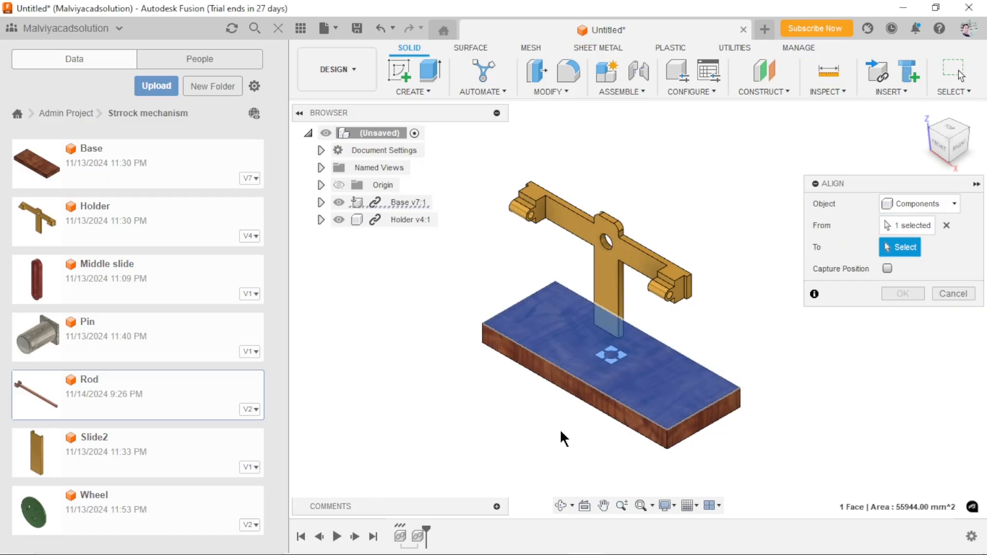
middle_click_drag(557, 439, 591, 364, "shift")
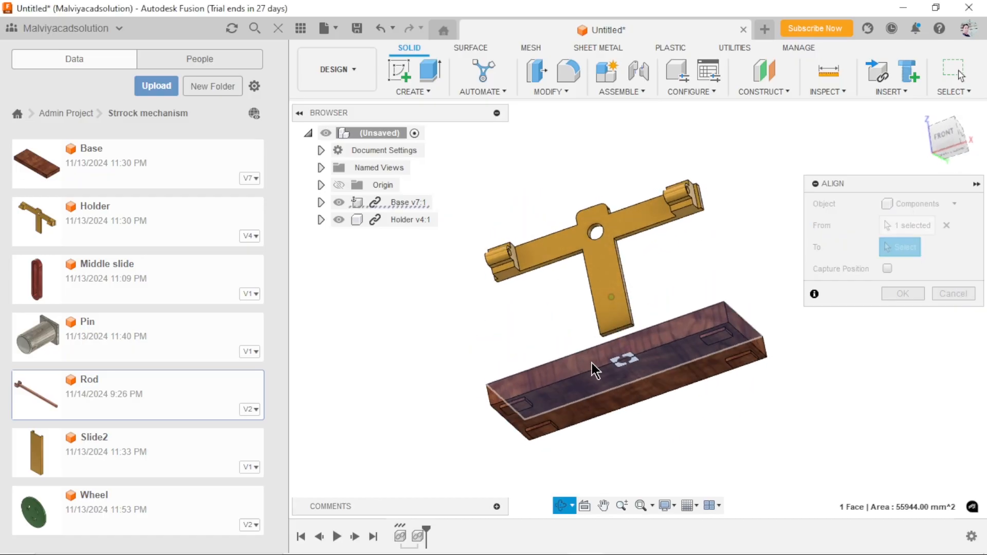
scroll(622, 362, "up", 2)
scroll(624, 362, "up", 4)
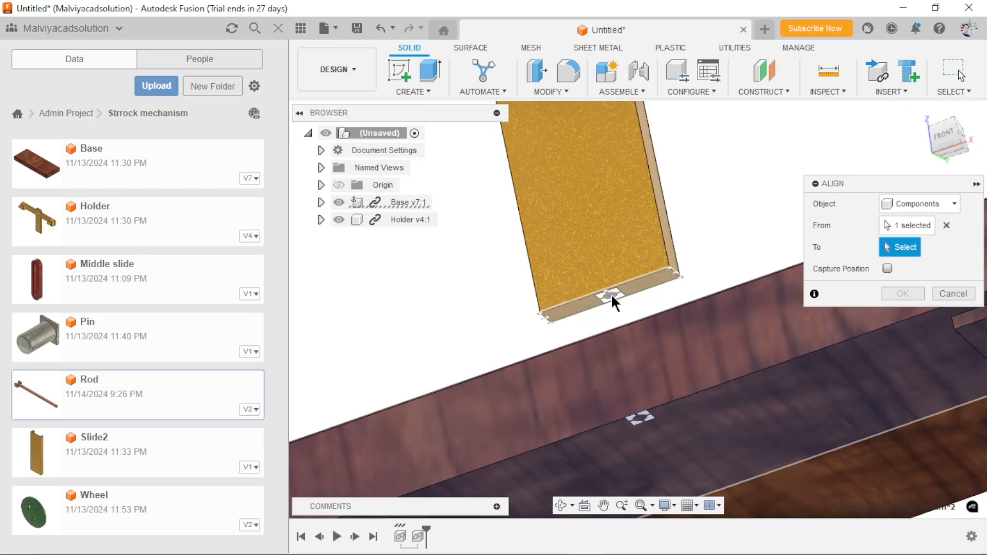
left_click(611, 294)
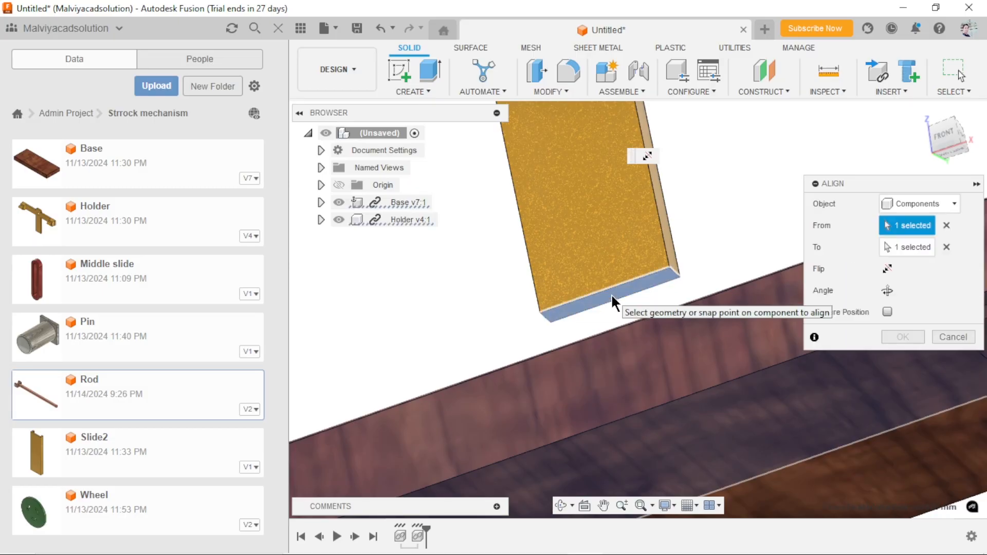
scroll(608, 337, "down", 3)
middle_click_drag(672, 265, 633, 336, "shift")
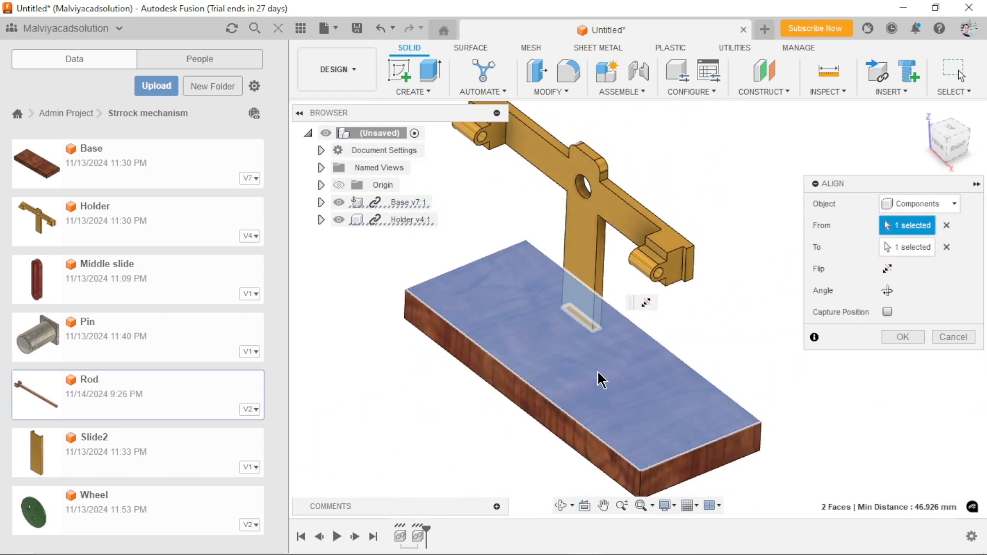
left_click(887, 312)
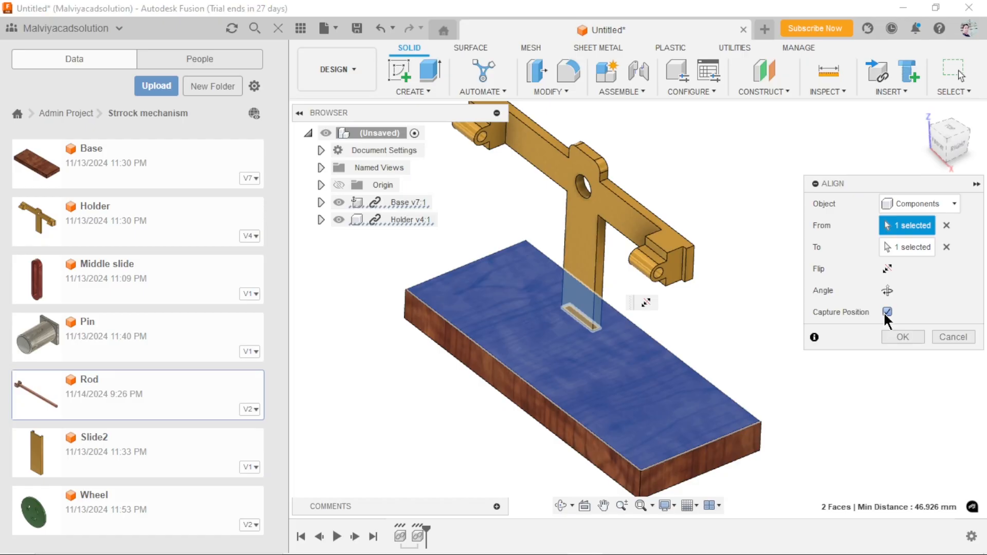
left_click(886, 313)
- Clear both Align selections and set the centre of the Base's top face as the alignment target
left_click(947, 225)
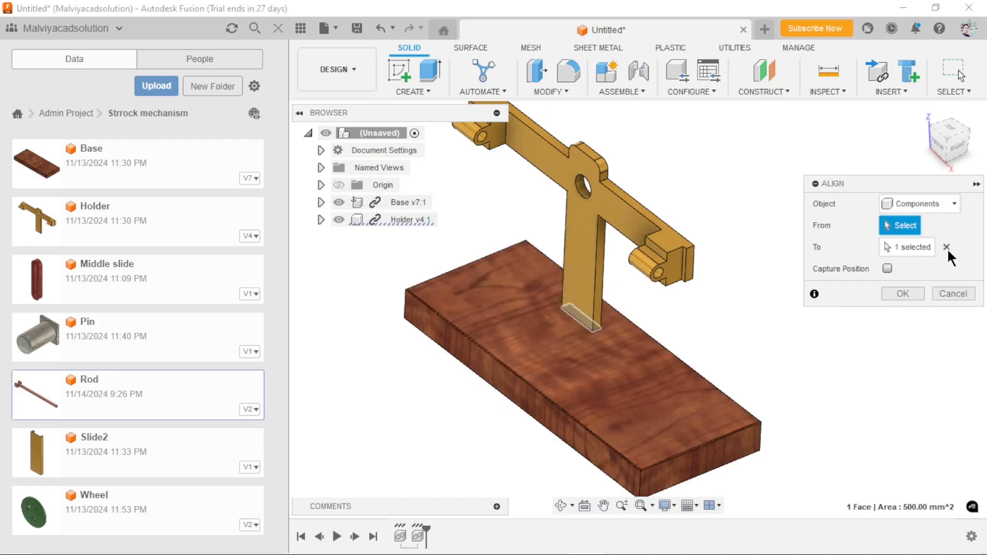
left_click(947, 247)
left_click(583, 357)
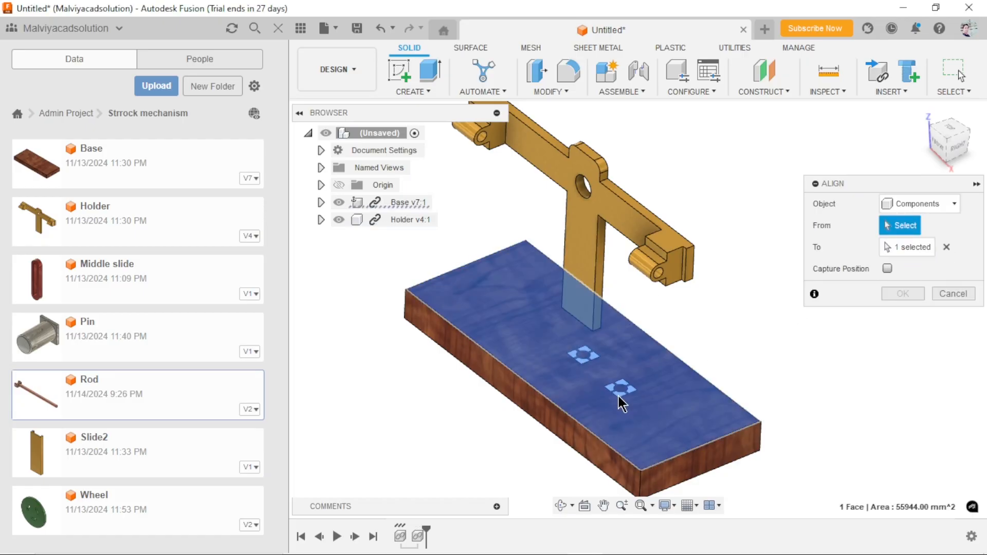
left_click(607, 405)
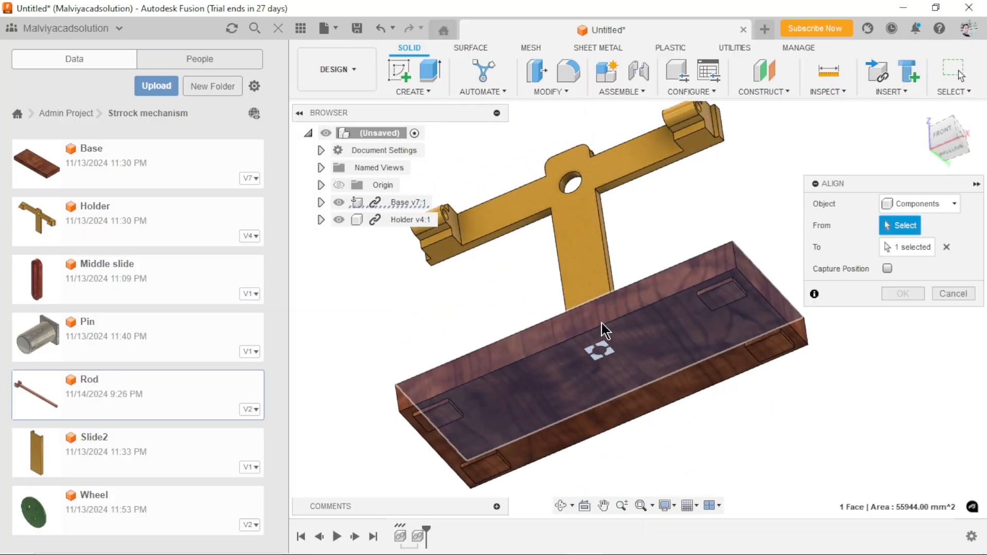
- Align the centre of the Holder leg's bottom end face to the Base target, accept it, and return to the home view
middle_click_drag(611, 337, 616, 341, "shift")
scroll(616, 341, "up", 5)
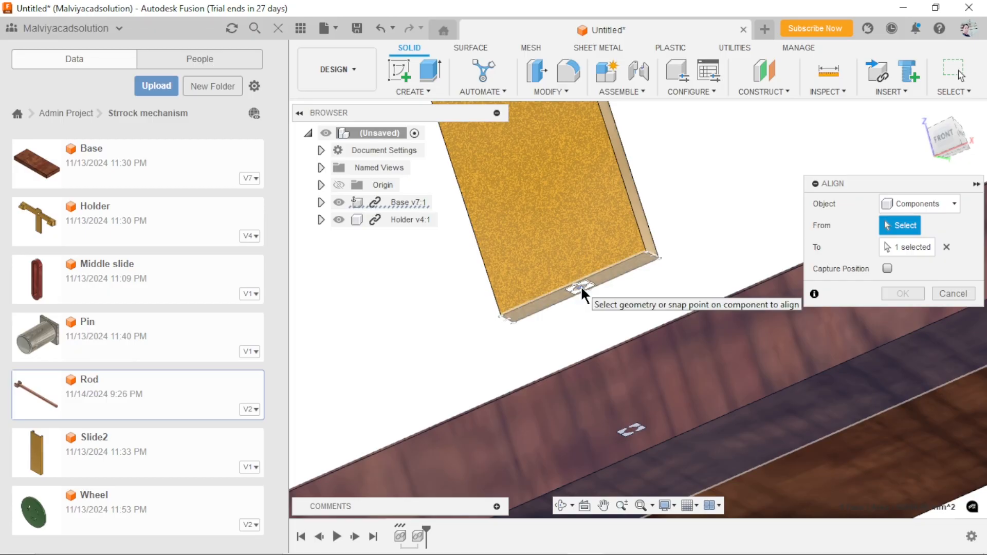
scroll(587, 302, "up", 3)
middle_click_drag(593, 304, 585, 271, "shift")
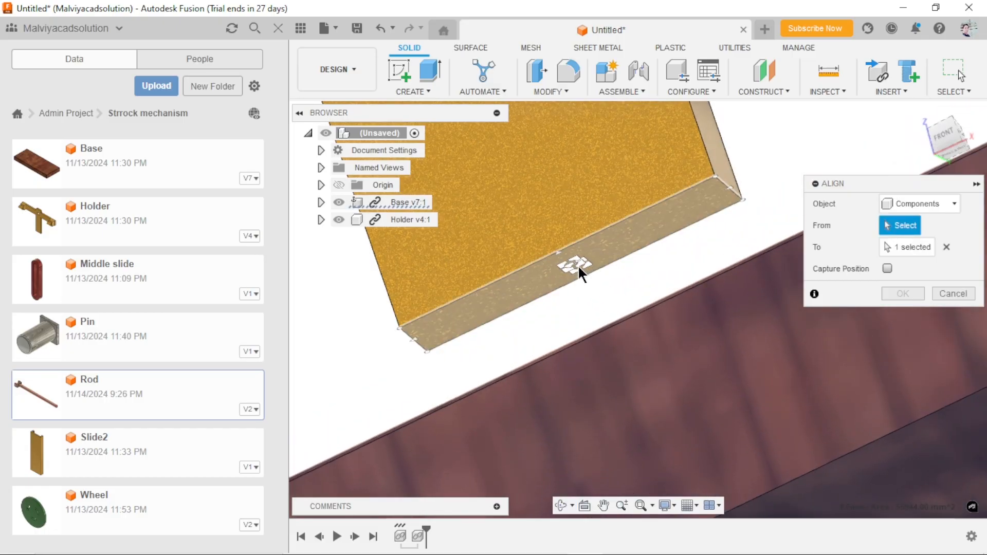
left_click(570, 265)
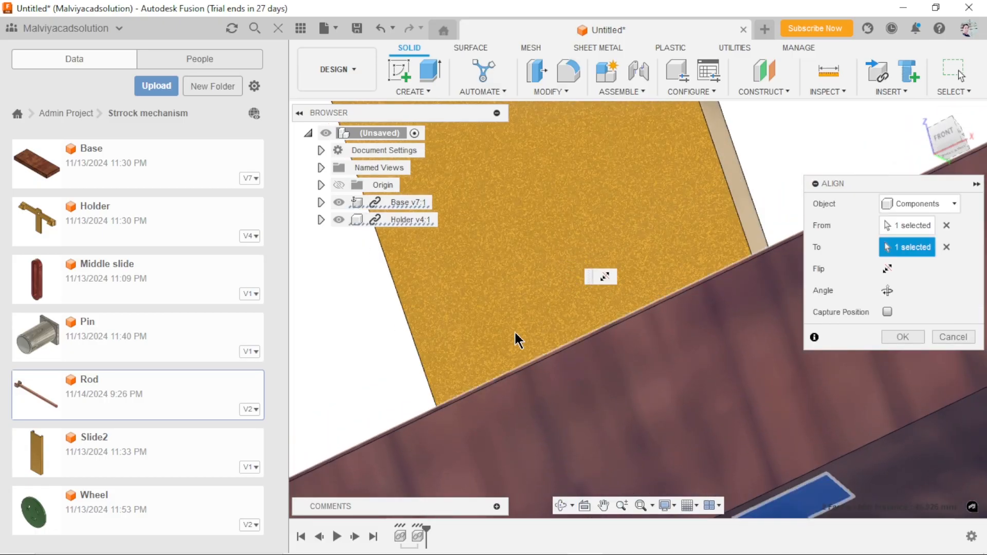
left_click(900, 338)
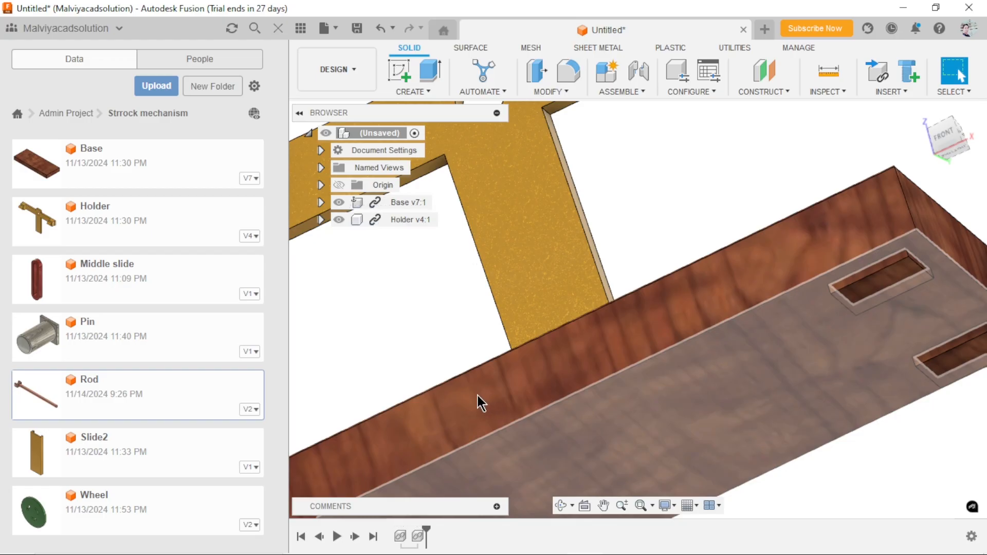
scroll(648, 350, "down", 3)
scroll(647, 349, "down", 2)
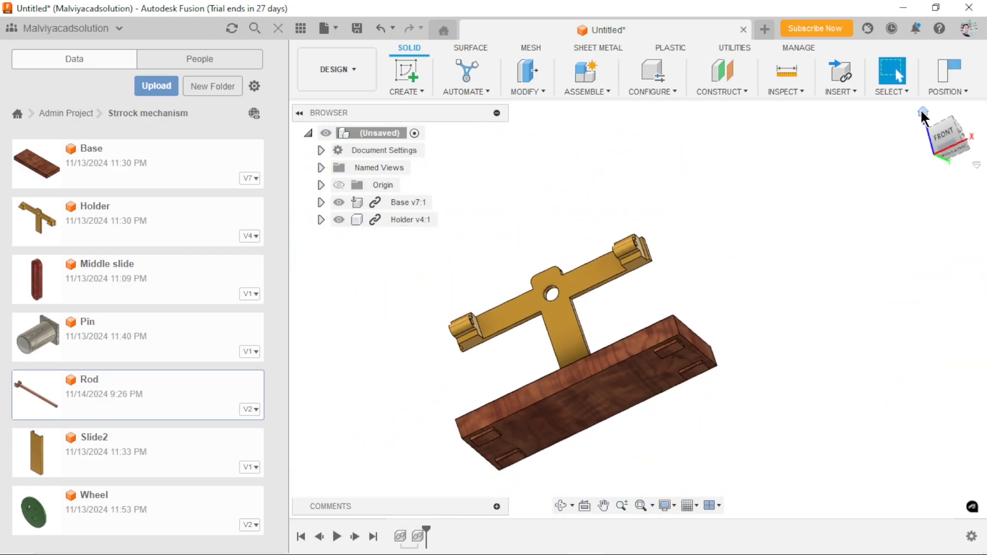
left_click(923, 111)
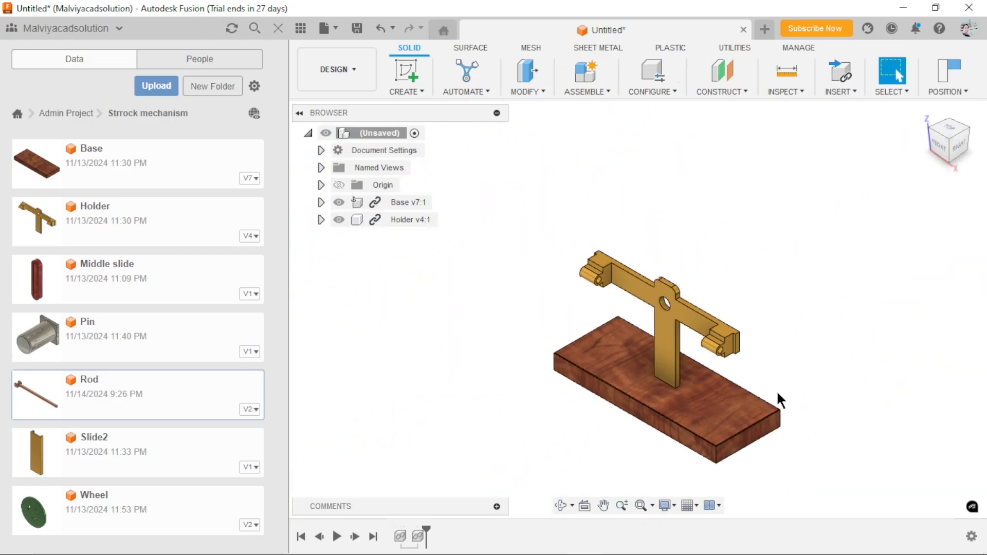
- Test-move the Holder freely off the Base, and undo the move
scroll(743, 406, "up", 3)
left_click_drag(625, 294, 685, 249)
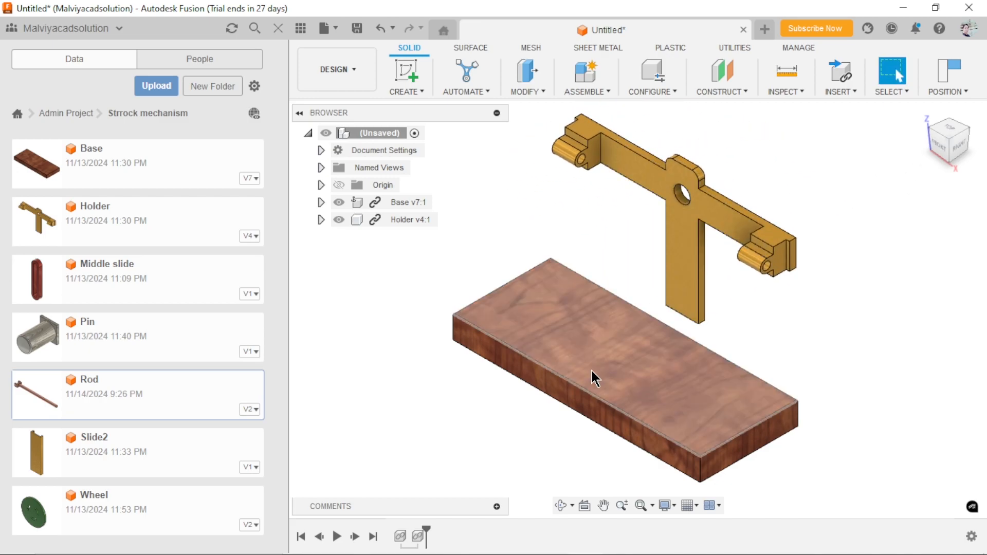
scroll(612, 376, "down", 2)
scroll(728, 334, "down", 2)
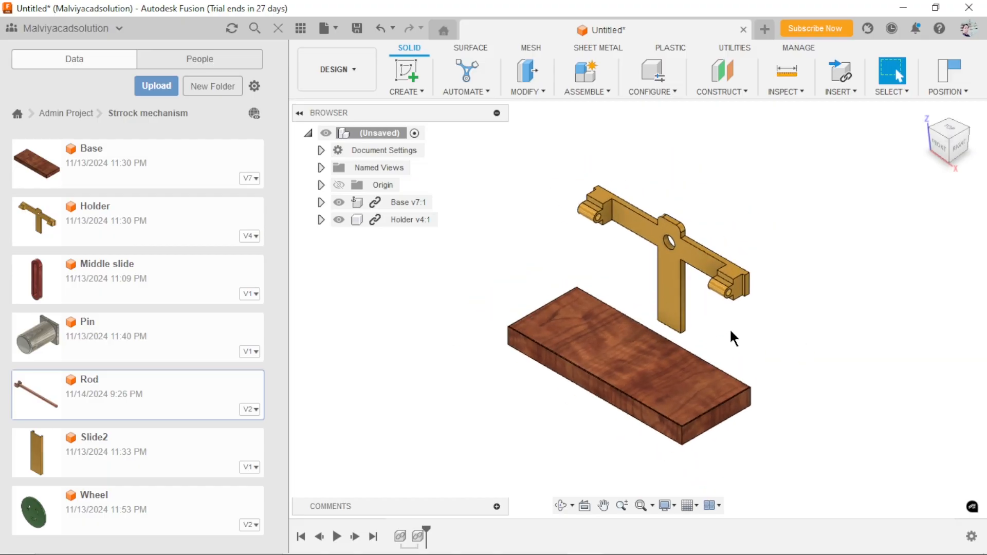
left_click(965, 92)
key("ctrl+z")
- Create a rigid group of the Holder and the Base, capturing the current component positions
scroll(656, 378, "up", 4)
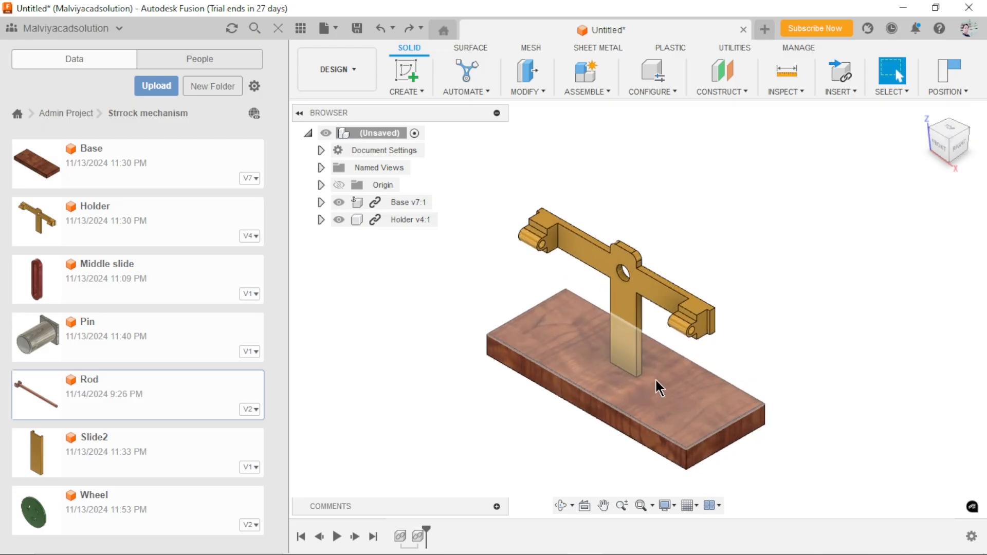
left_click(598, 94)
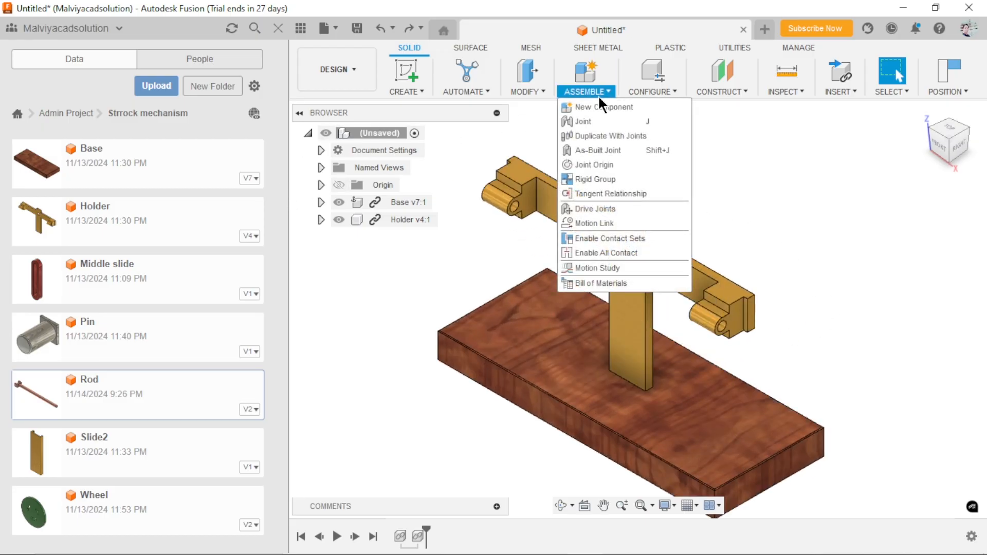
left_click(601, 177)
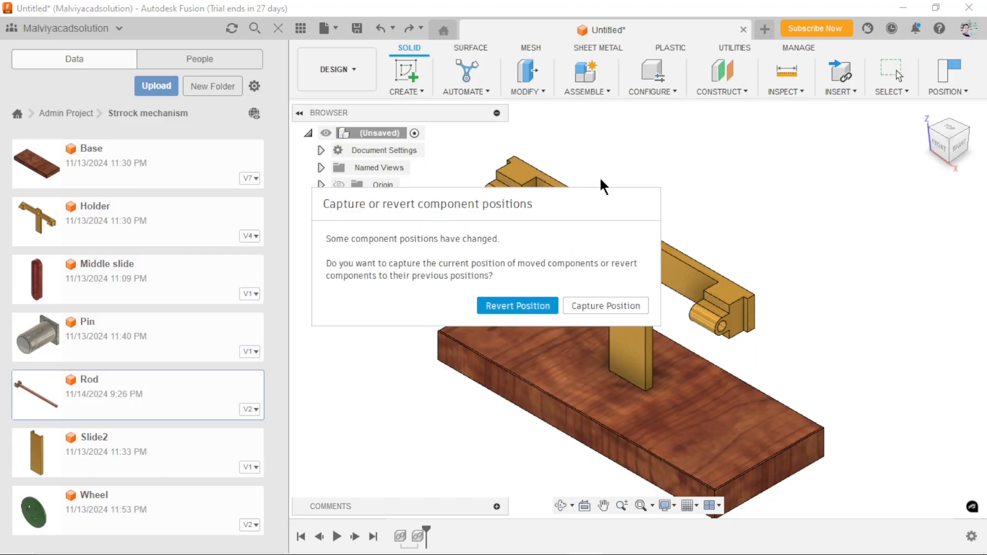
left_click(592, 304)
left_click(626, 299)
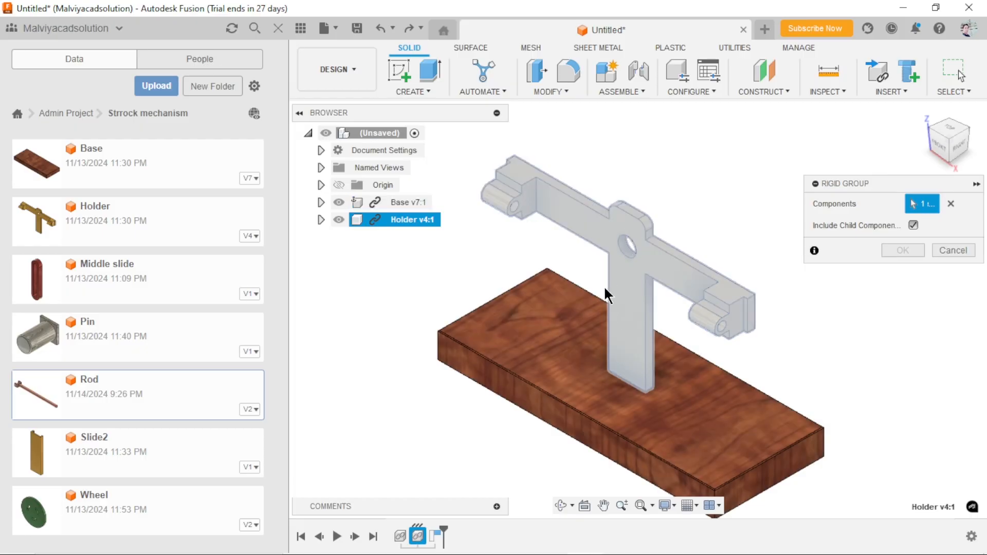
left_click(570, 367)
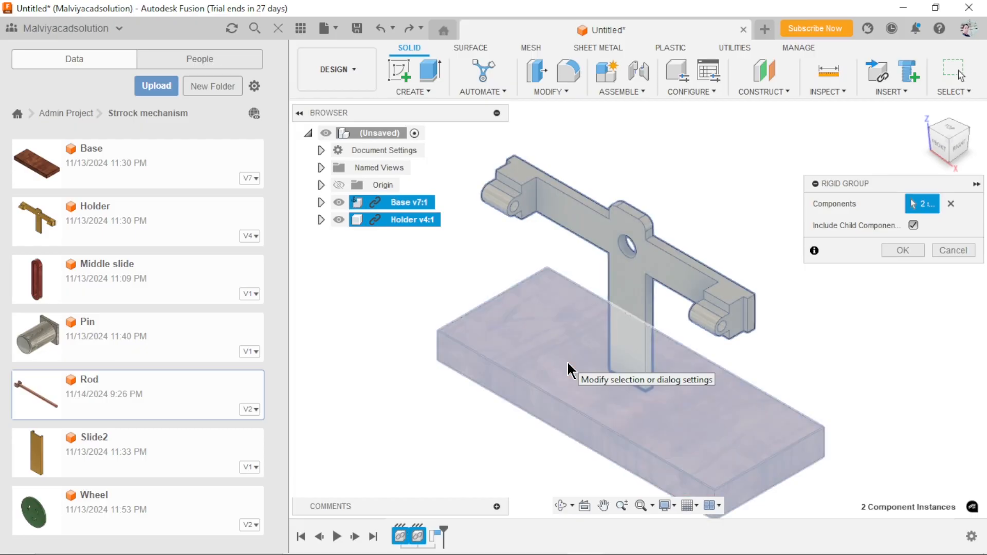
left_click(917, 255)
scroll(613, 383, "down", 3)
scroll(661, 391, "up", 2)
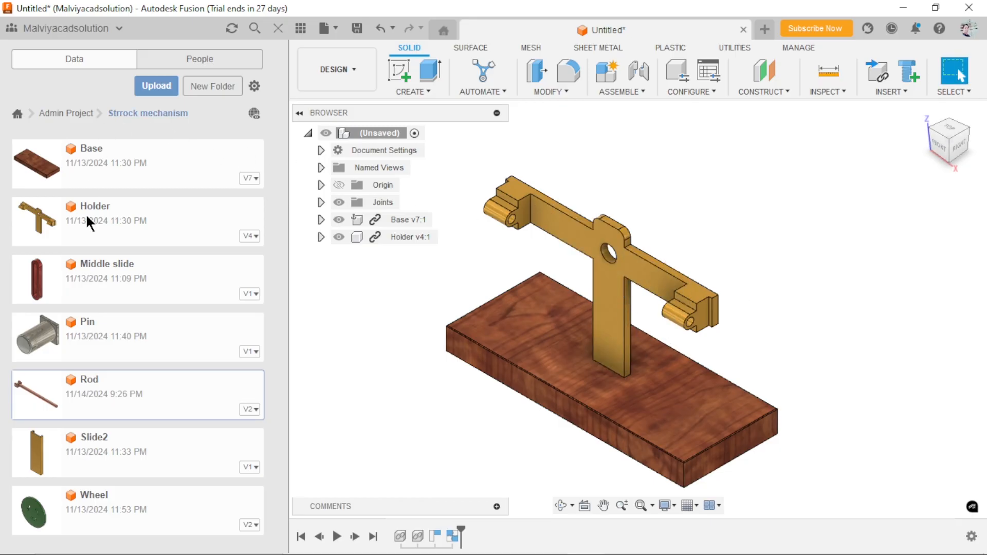
- Insert the Wheel part from the Strrock mechanism folder, place it upright beside the Holder above the Base, and accept the placement
left_click_drag(27, 506, 644, 170)
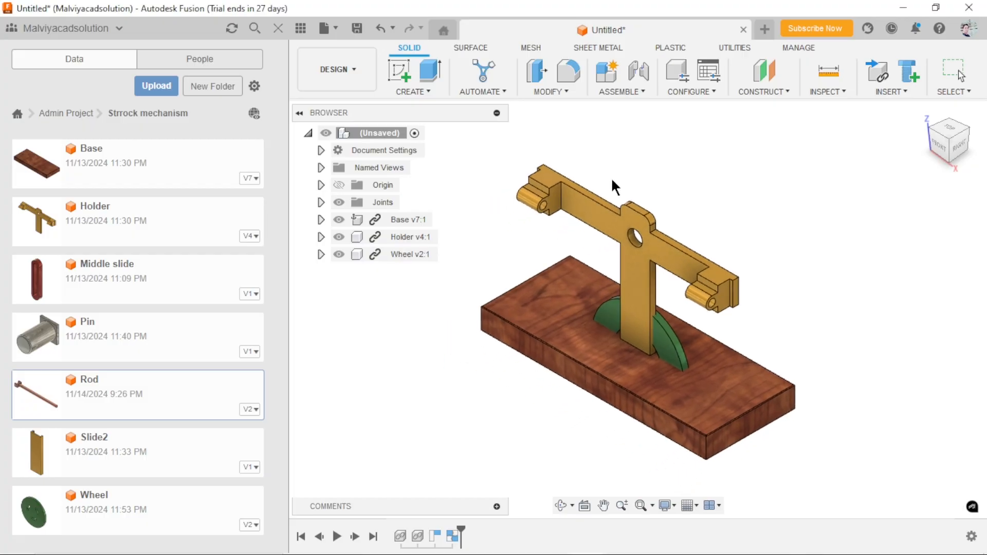
left_click_drag(640, 325, 597, 244)
left_click(902, 483)
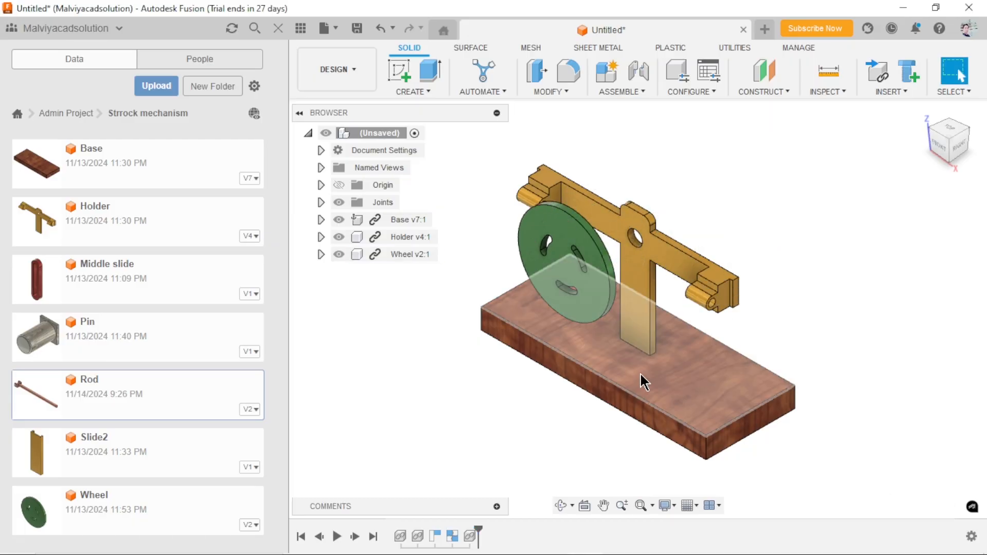
- Start a joint from the circle where the Wheel's shaft meets its disc to the Holder's central hole
left_click(632, 92)
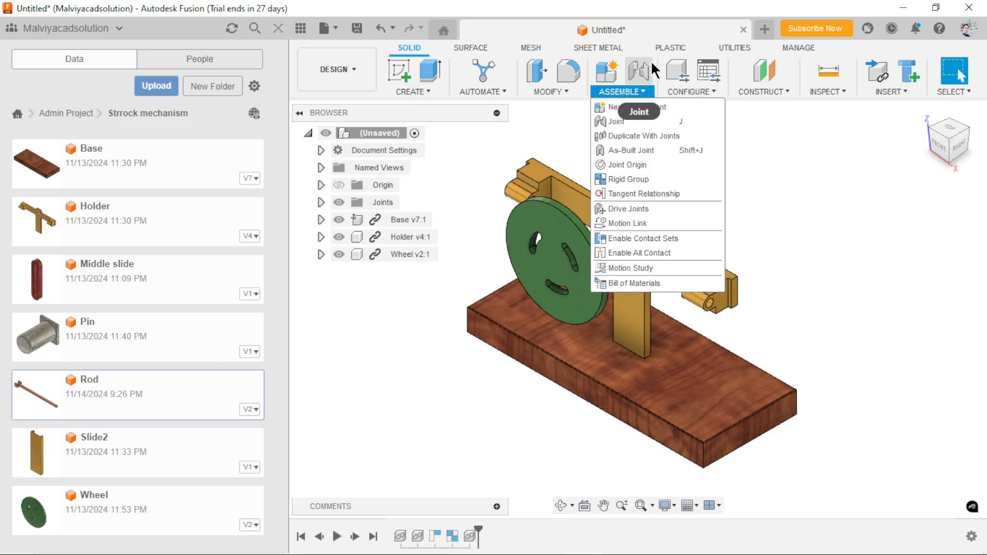
left_click(614, 122)
middle_click_drag(648, 391, 563, 387, "shift")
scroll(582, 232, "up", 6)
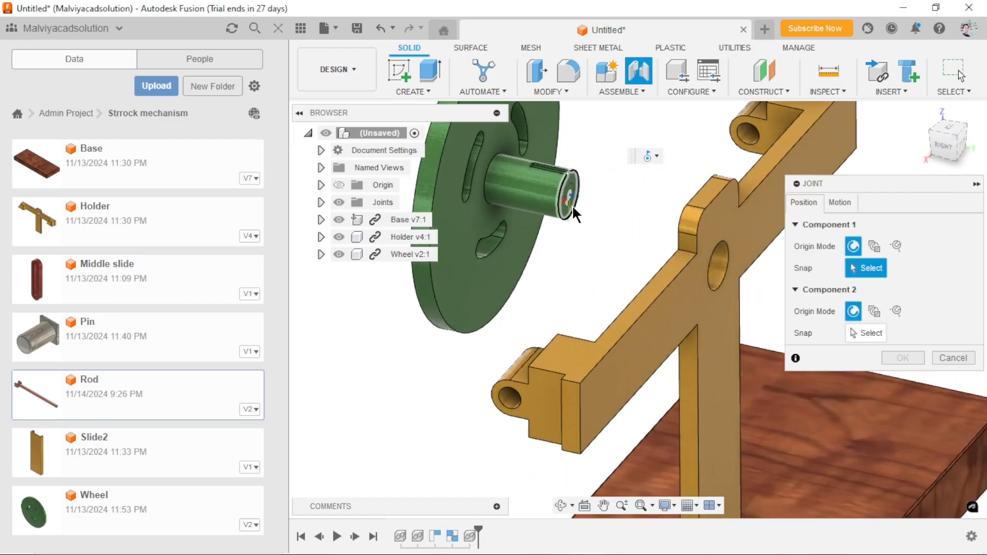
left_click(473, 205)
scroll(529, 312, "down", 5)
scroll(627, 322, "up", 5)
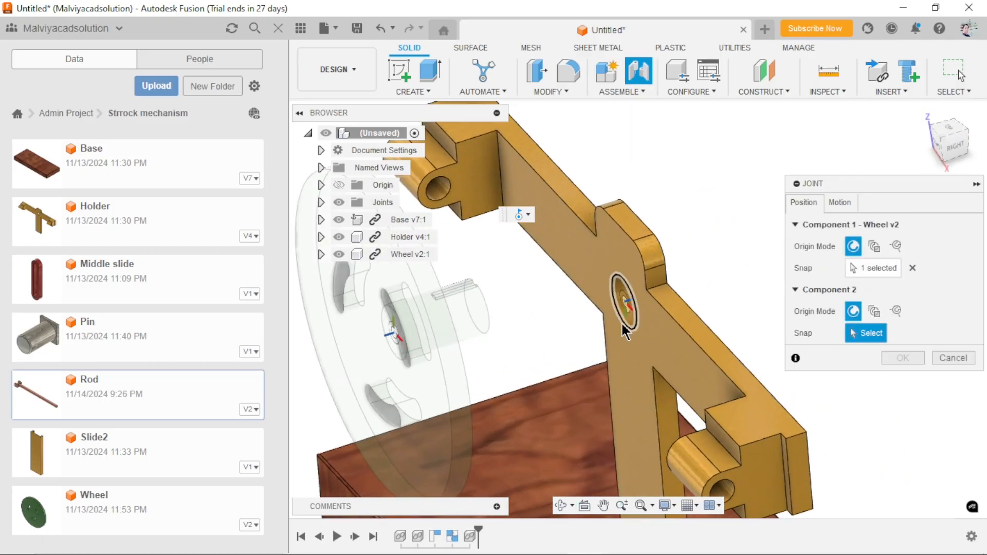
left_click(614, 281)
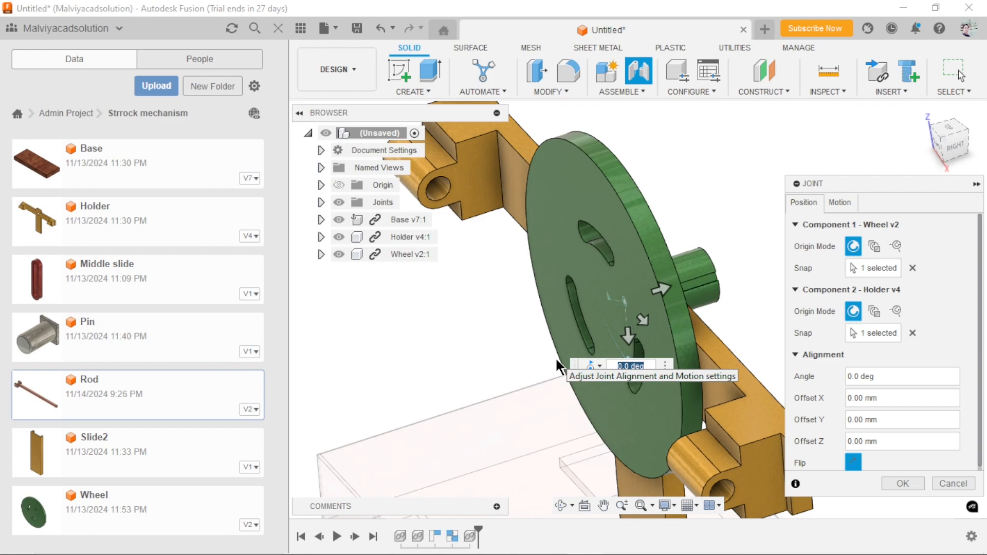
- Set the Wheel joint's motion type to Revolute and accept the joint
scroll(574, 428, "down", 3)
scroll(572, 421, "down", 1)
scroll(595, 434, "up", 3)
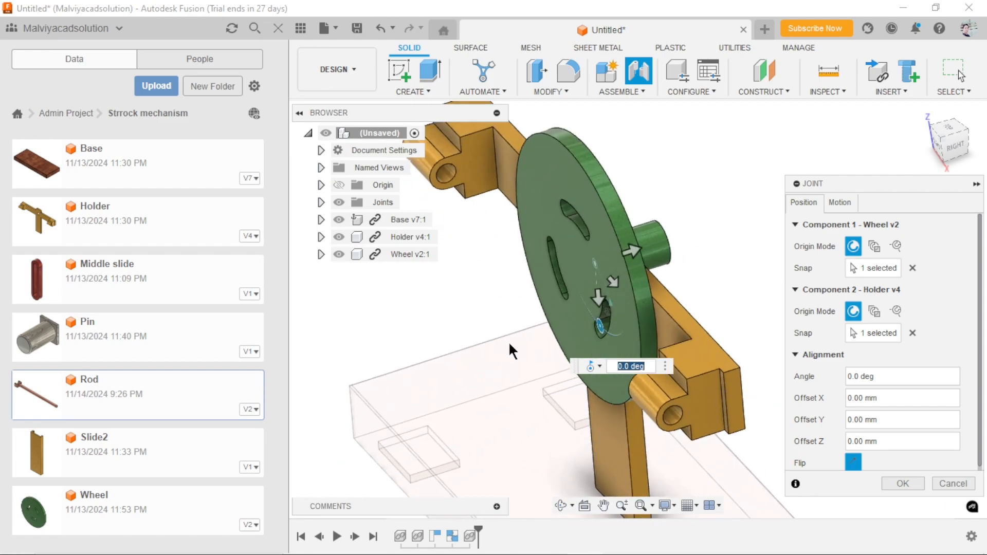
mouse_move(492, 342)
middle_mouse_down("shift")
mouse_move(526, 309)
mouse_move(507, 353)
middle_mouse_up("shift")
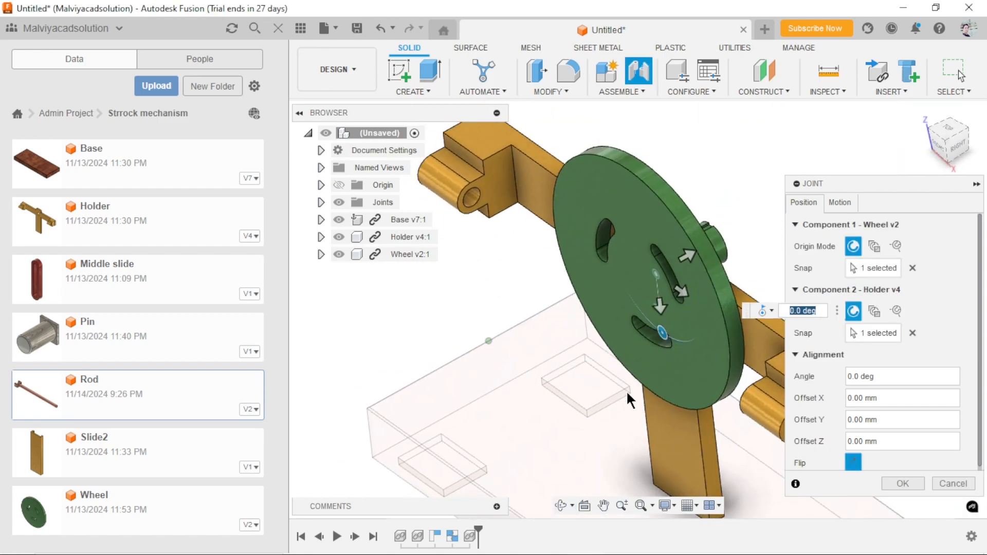
left_click_drag(745, 310, 688, 239)
left_click(711, 239)
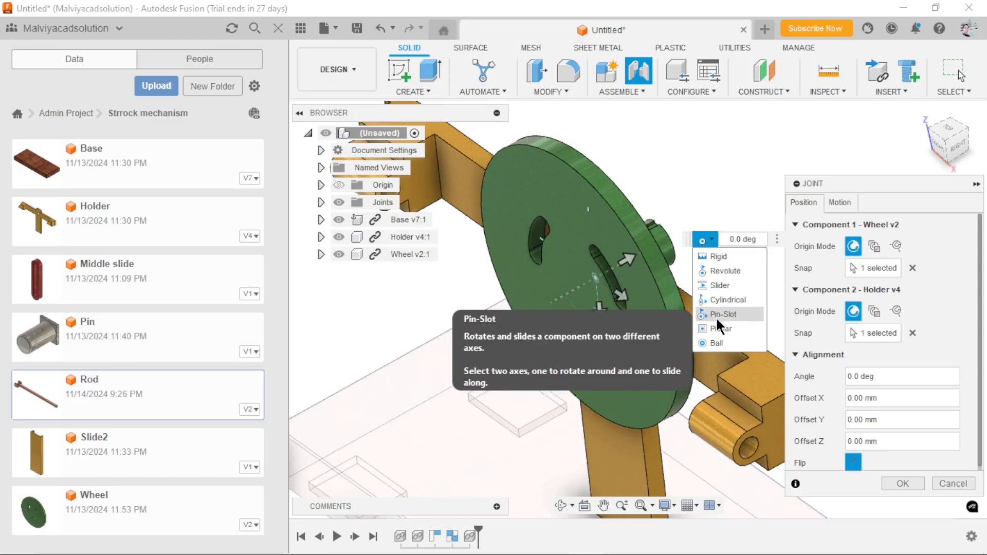
left_click(720, 273)
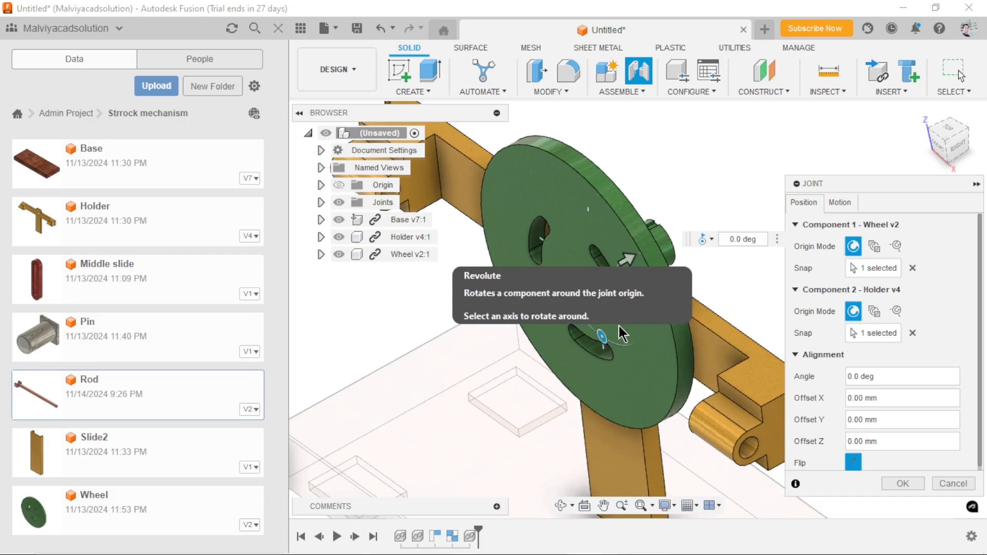
left_click(899, 482)
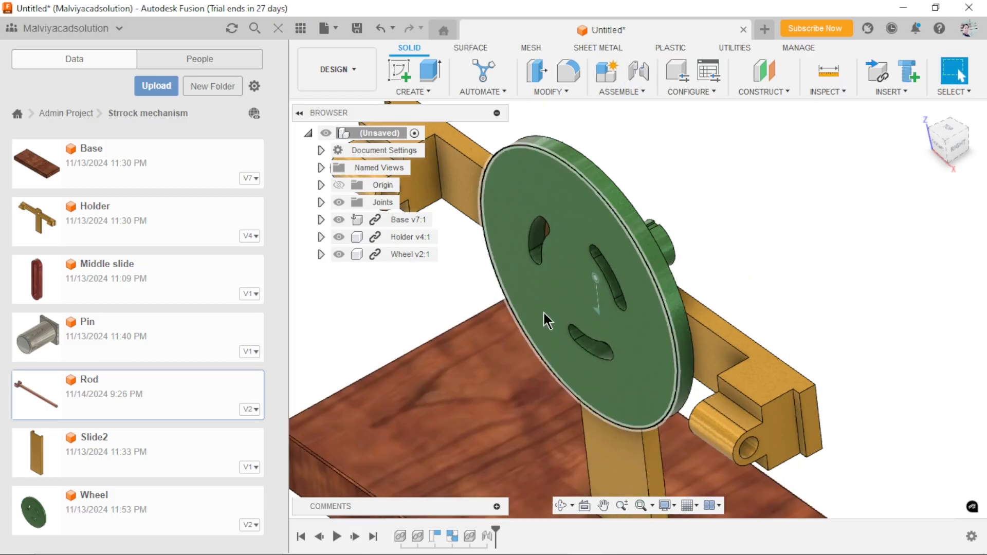
- Insert the Rod part, place it above the Holder with a Y angle of 180 degrees, and accept the placement
middle_click_drag(758, 314, 705, 331, "shift")
scroll(658, 343, "up", 3)
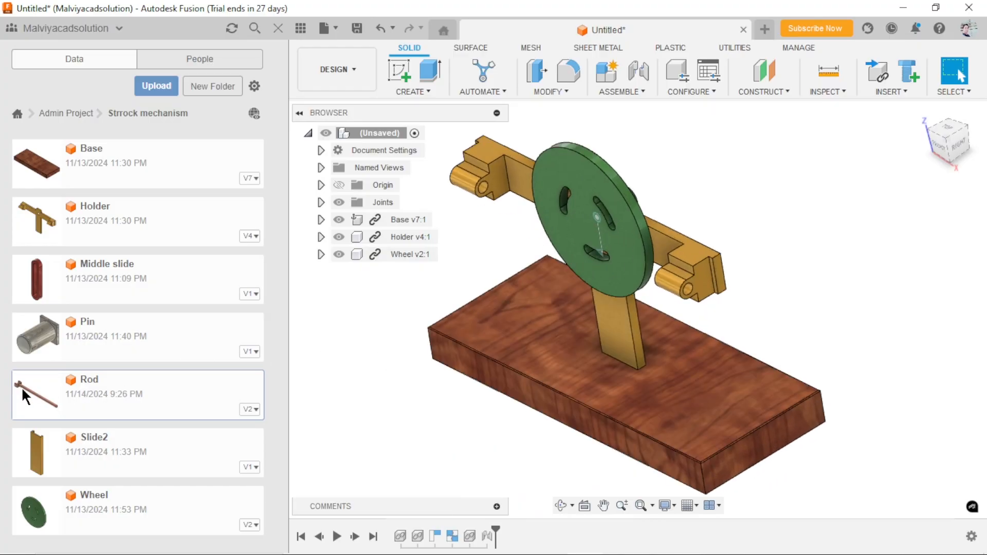
left_click_drag(23, 388, 707, 181)
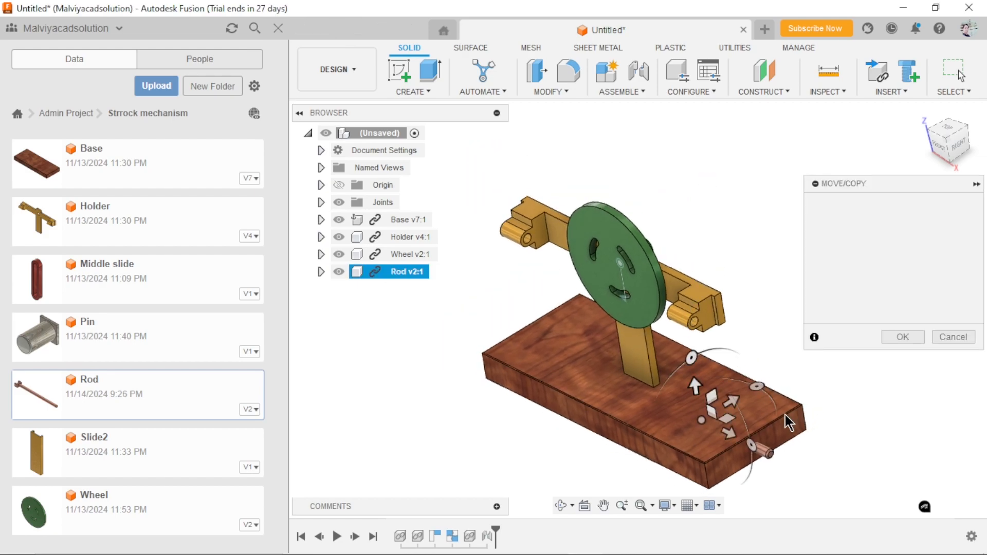
left_click_drag(698, 393, 577, 176)
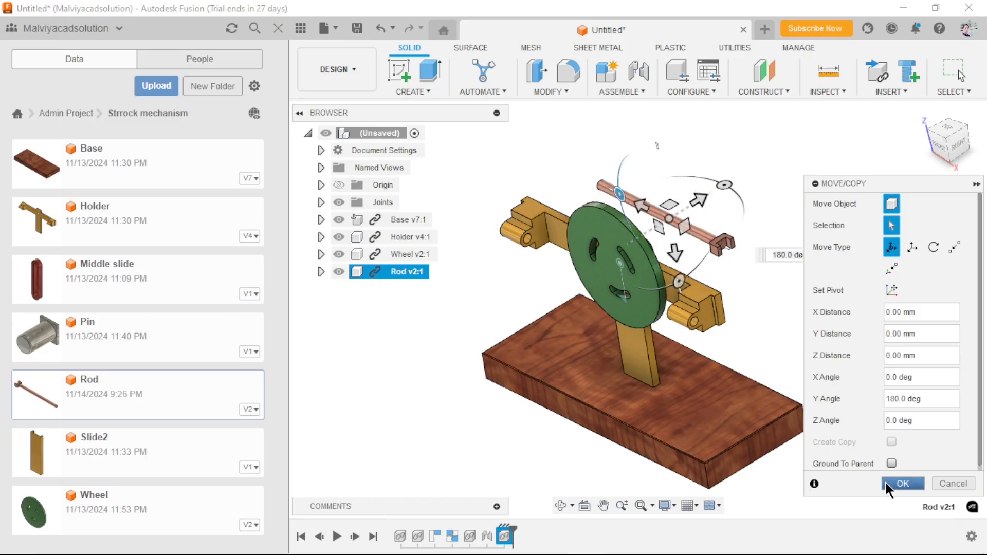
left_click(890, 482)
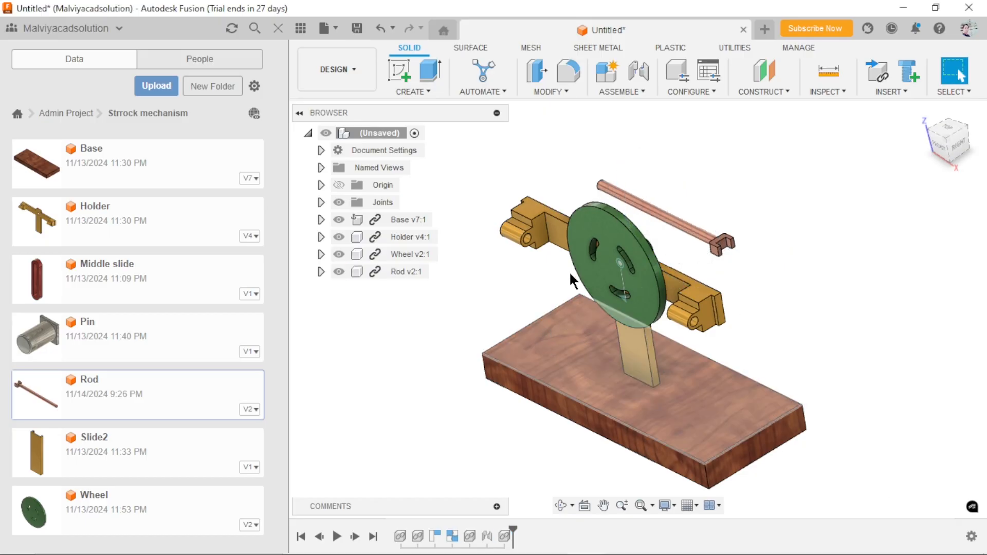
- Start a joint from the middle of the Rod's shaft to the hole in the Holder's far guide boss, and open its motion types
left_click(640, 73)
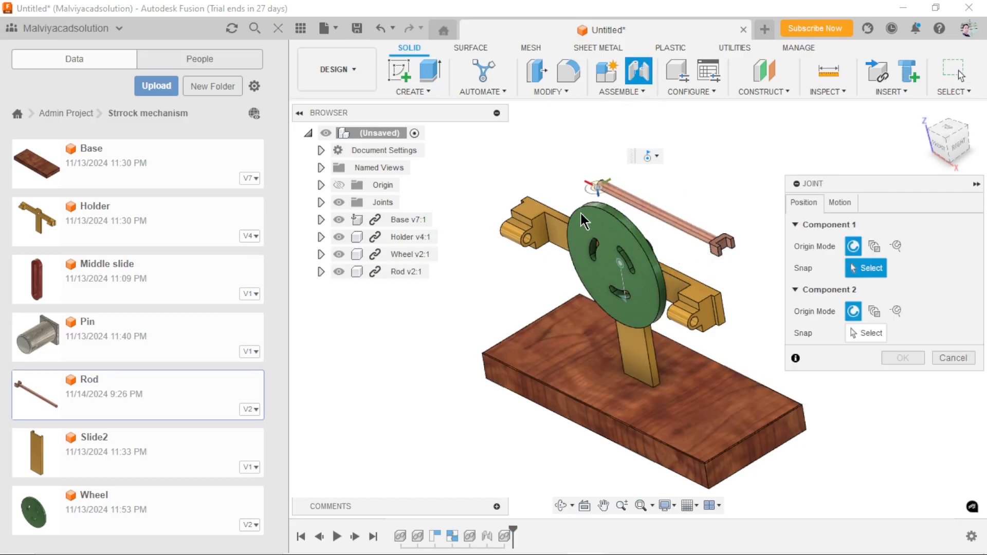
left_click(644, 208)
scroll(625, 229, "up", 3)
scroll(630, 259, "down", 3)
scroll(698, 278, "up", 2)
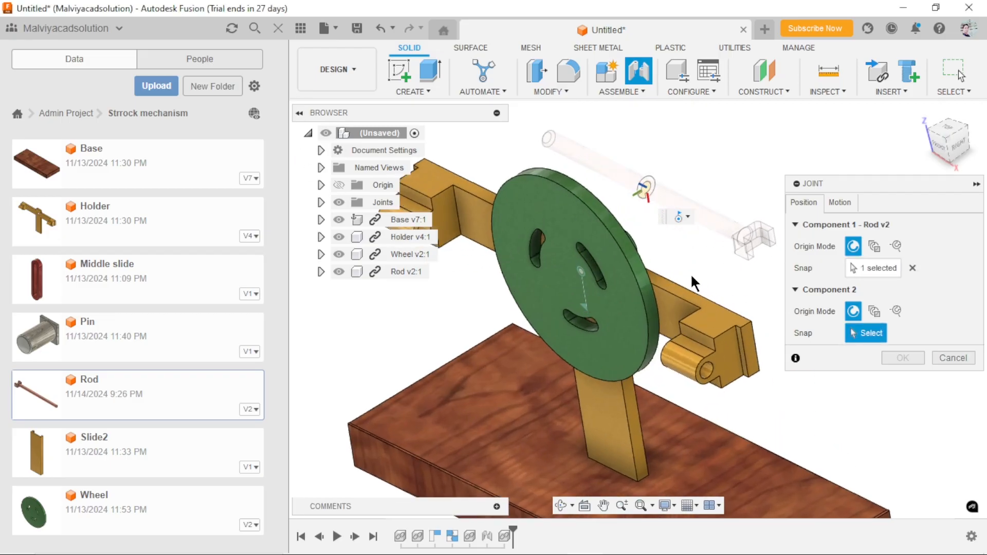
scroll(782, 256, "down", 2)
scroll(524, 260, "up", 3)
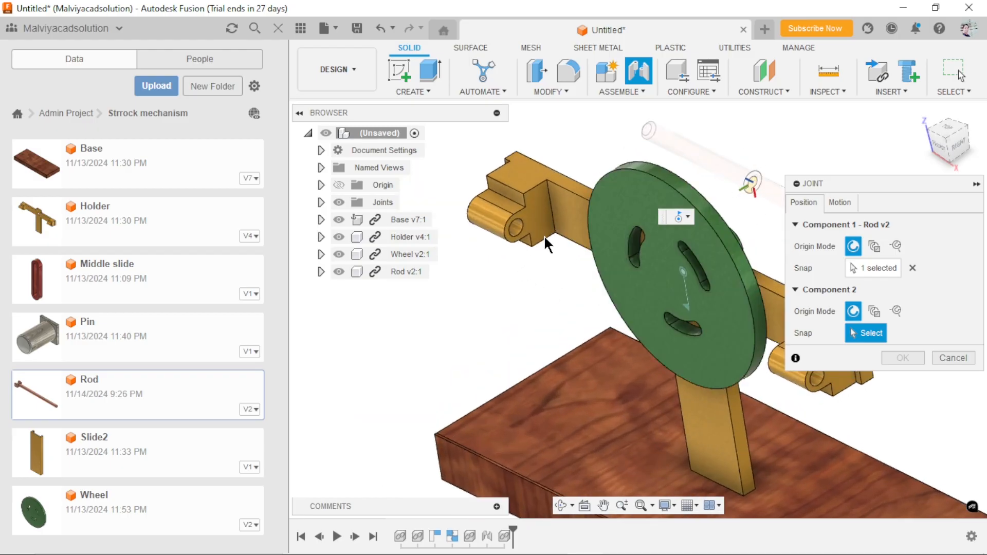
scroll(519, 257, "up", 2)
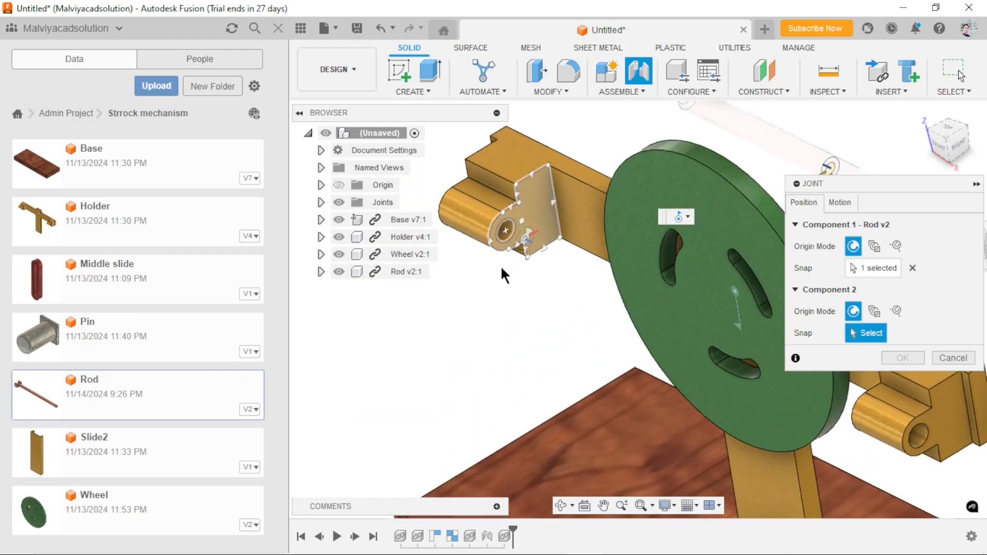
left_click(508, 229)
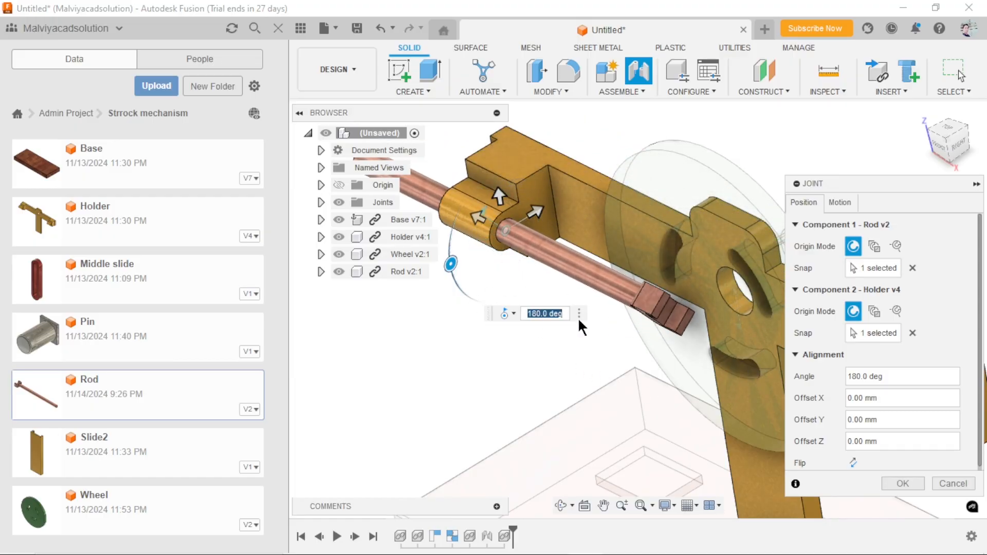
left_click(509, 313)
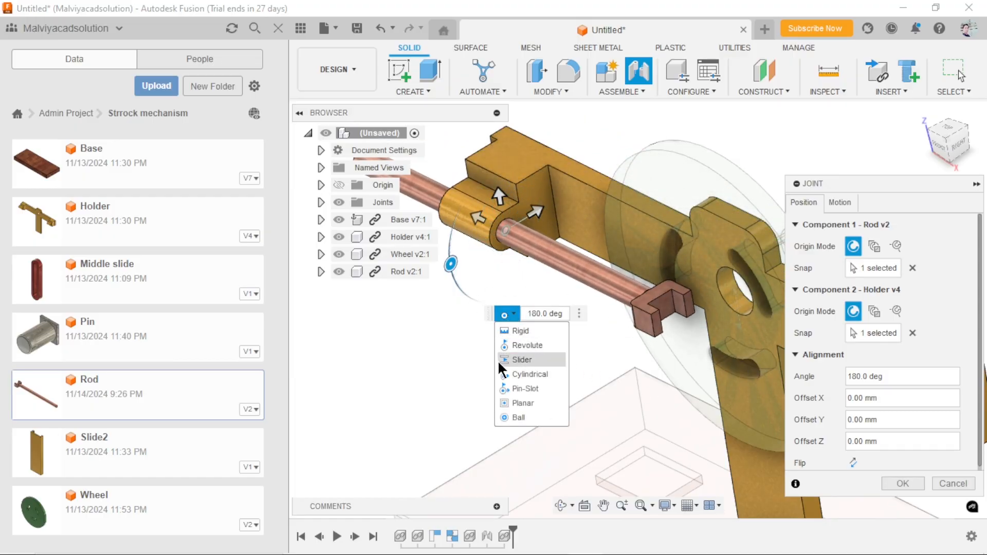
- Make the joint between the rod and the holder a Slider joint and apply it
left_click(514, 359)
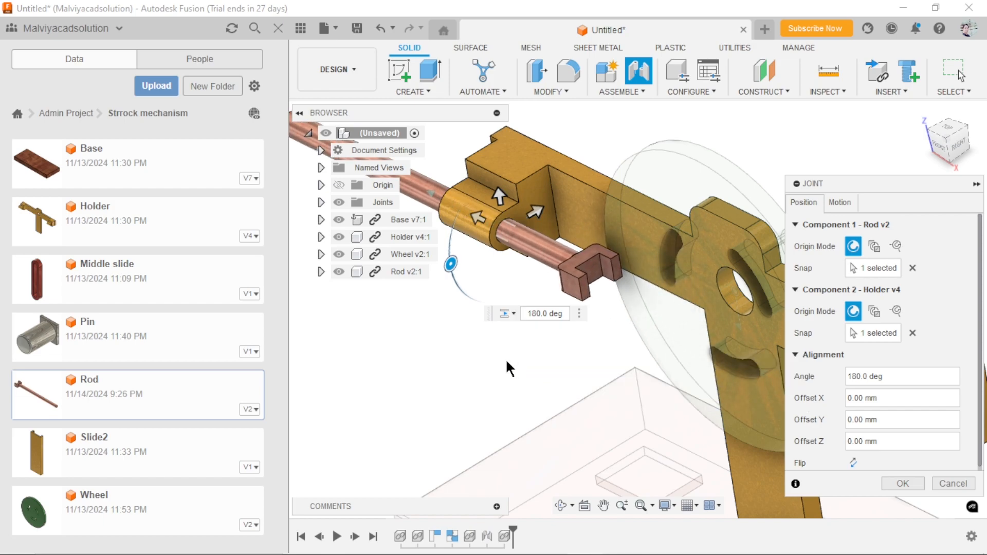
scroll(498, 341, "down", 2)
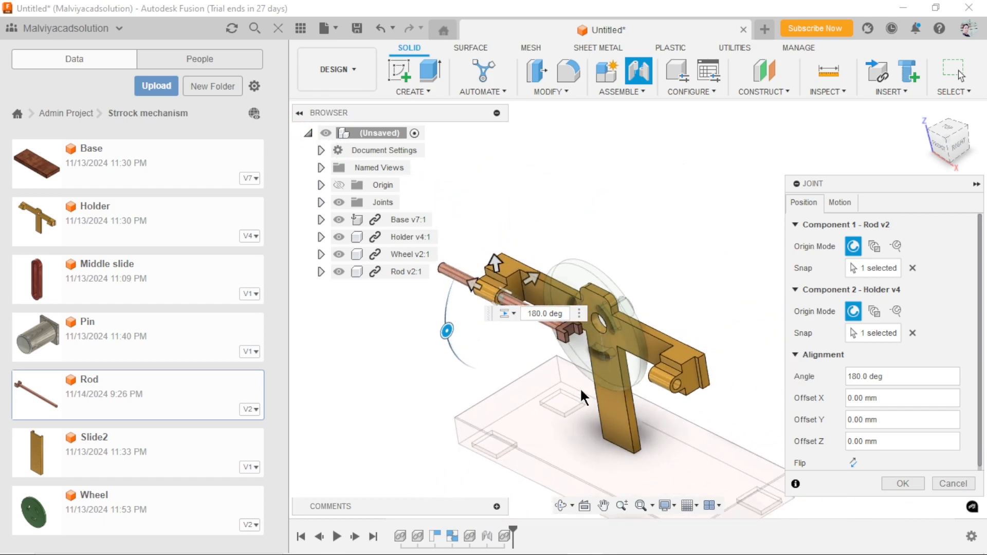
left_click(907, 482)
scroll(692, 288, "down", 5)
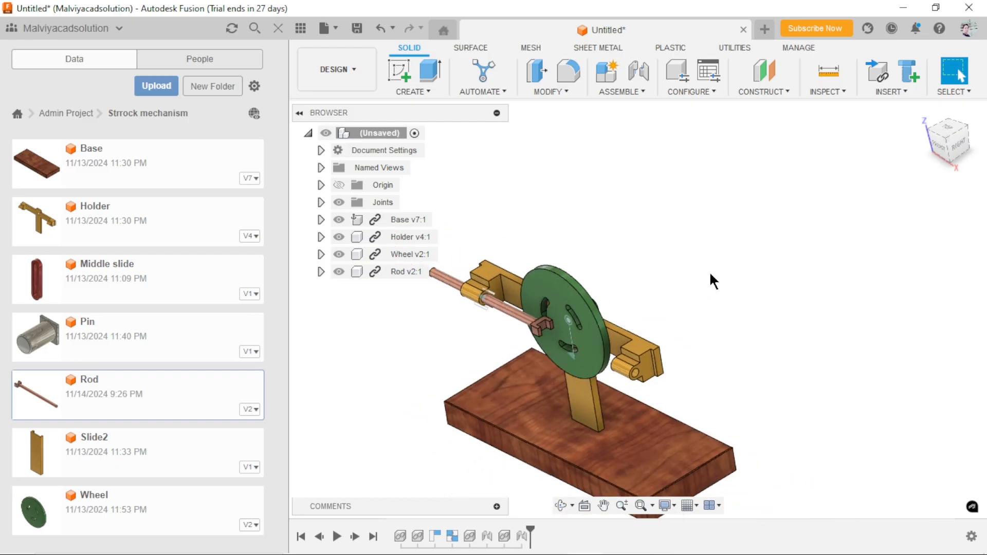
scroll(623, 447, "up", 3)
scroll(443, 330, "up", 3)
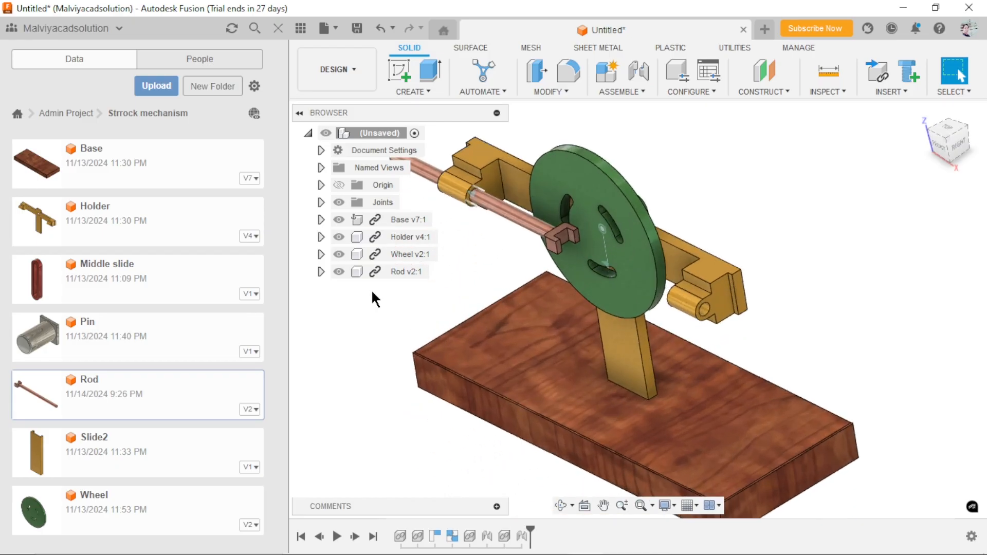
- Insert a second Rod component and move it 225 mm up along Z and 75 mm along X
left_click(309, 133)
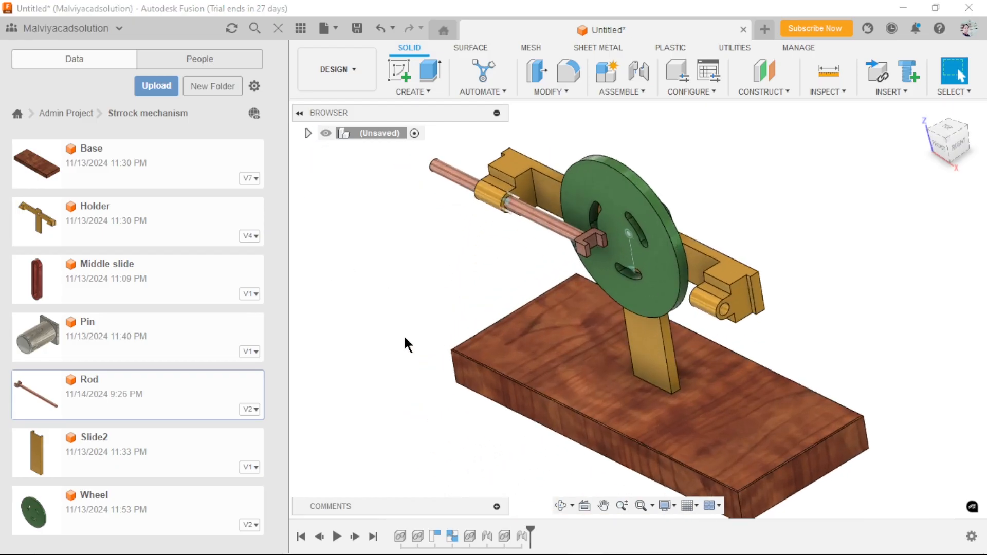
left_click_drag(41, 403, 707, 206)
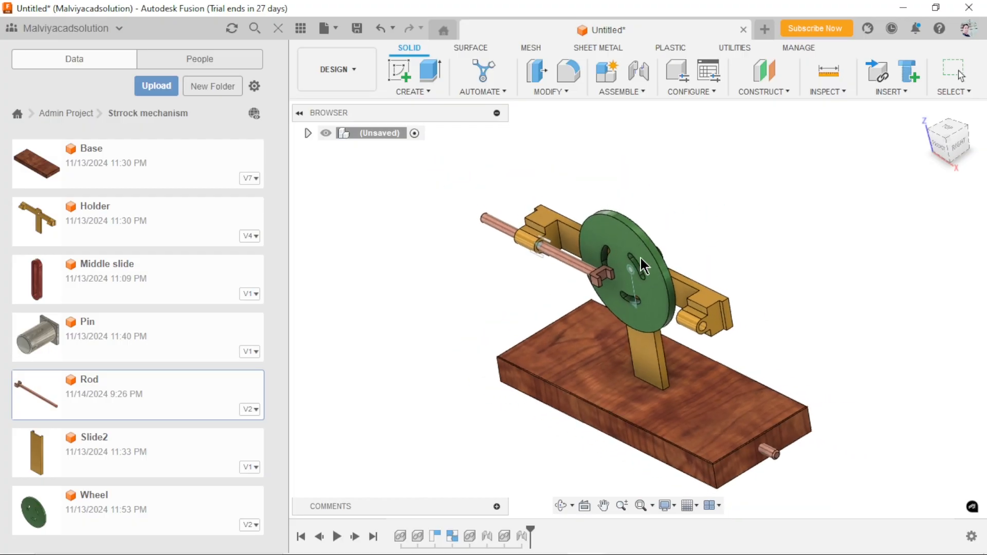
left_click_drag(706, 394, 682, 236)
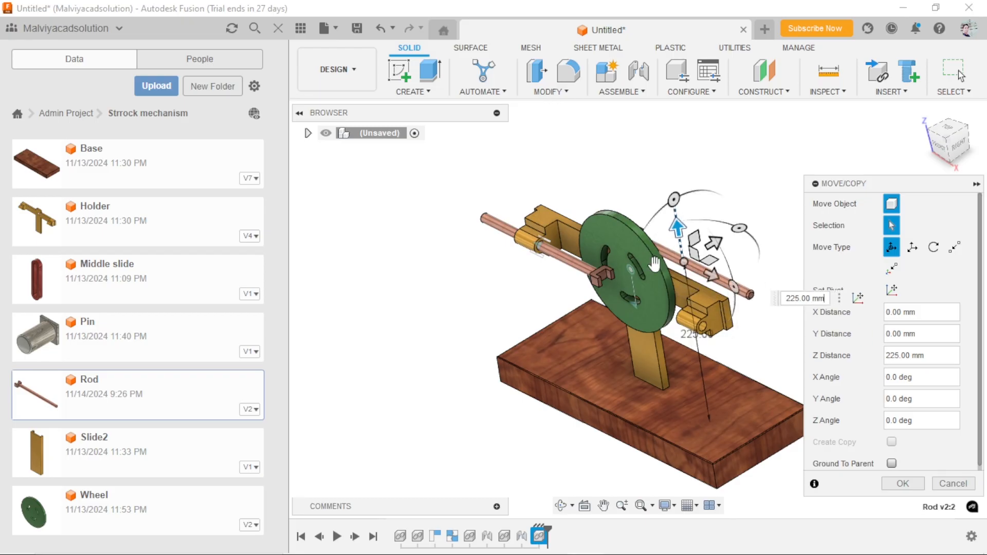
left_click_drag(713, 276, 755, 296)
left_click(904, 483)
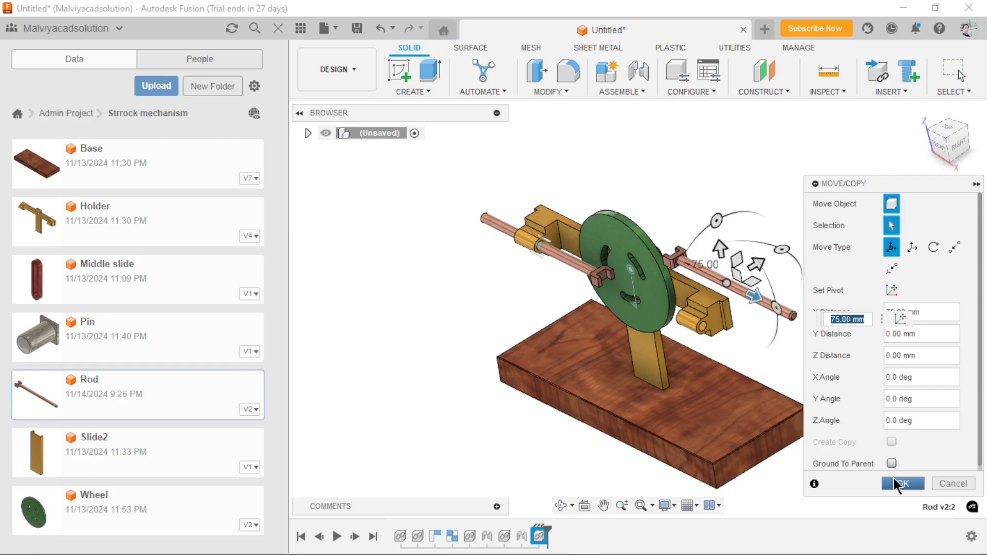
- Join the second rod to the holder's free bore with a Slider joint
scroll(726, 320, "up", 5)
left_click(641, 75)
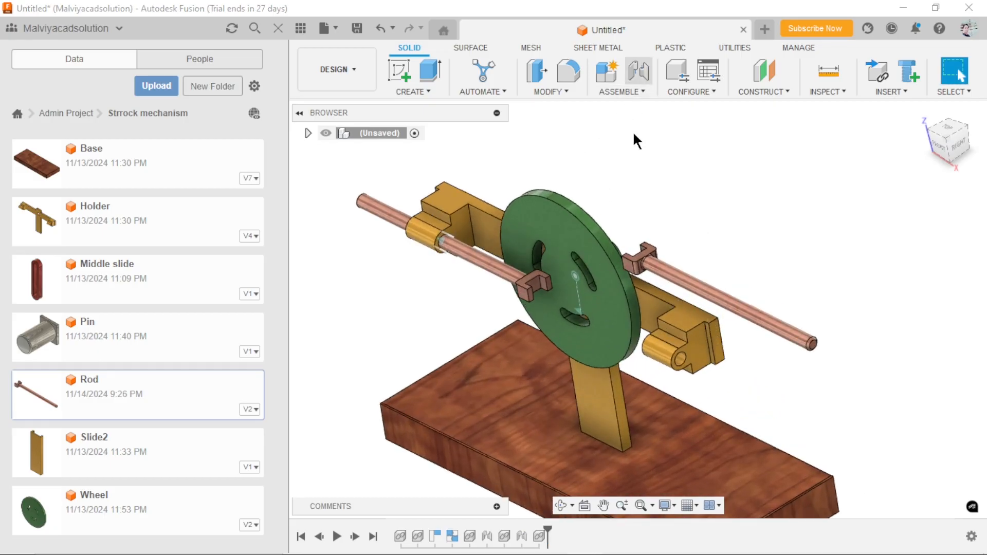
left_click(730, 301)
scroll(698, 334, "up", 3)
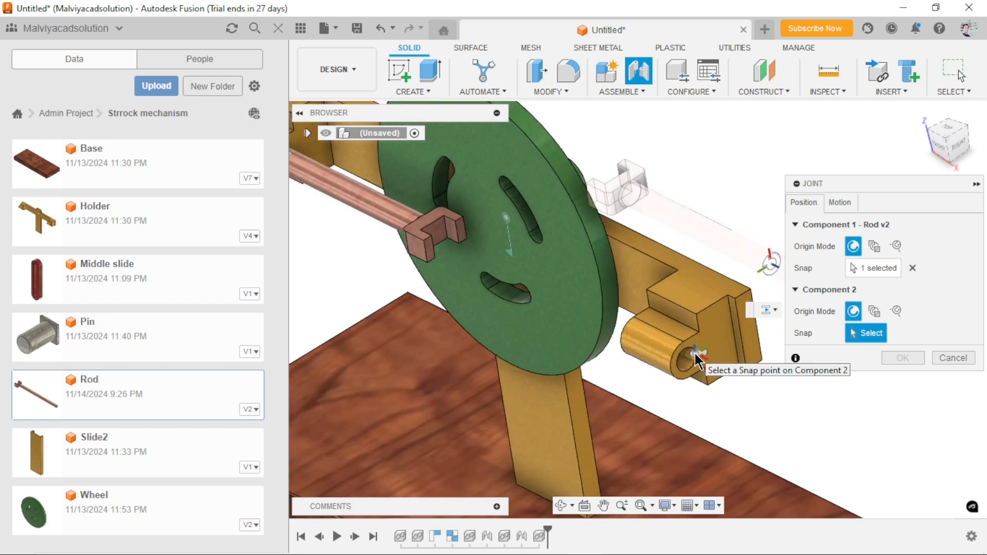
left_click(685, 357)
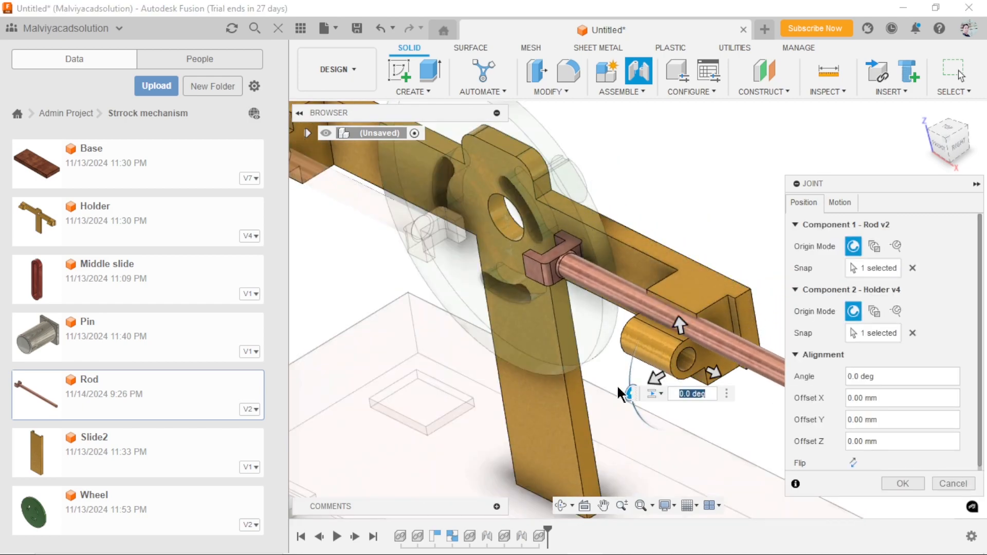
left_click(661, 395)
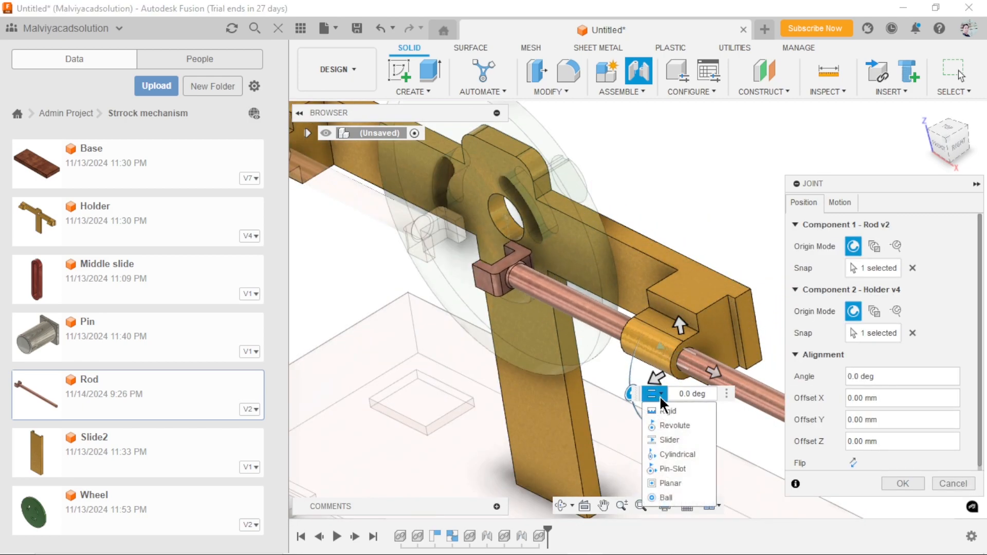
left_click(669, 439)
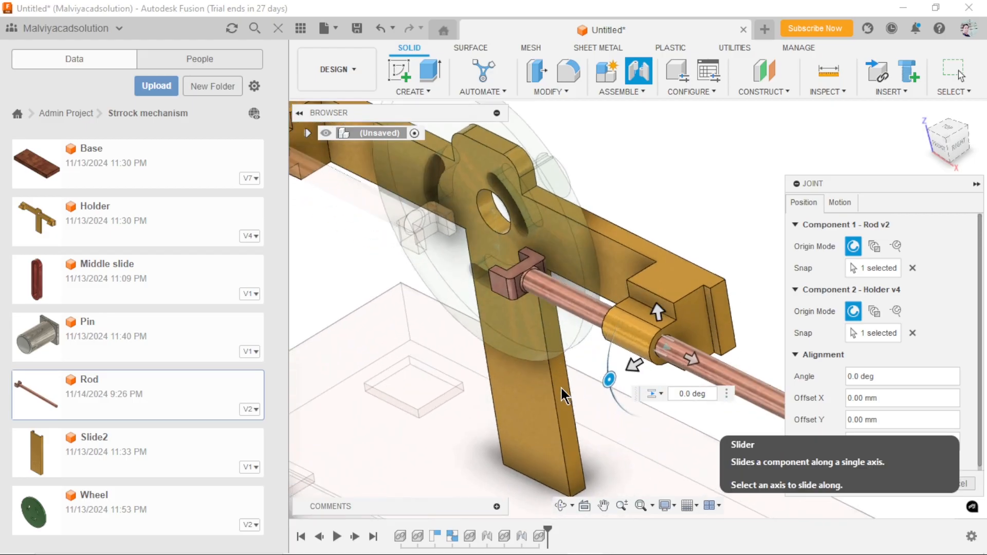
scroll(754, 309, "down", 4)
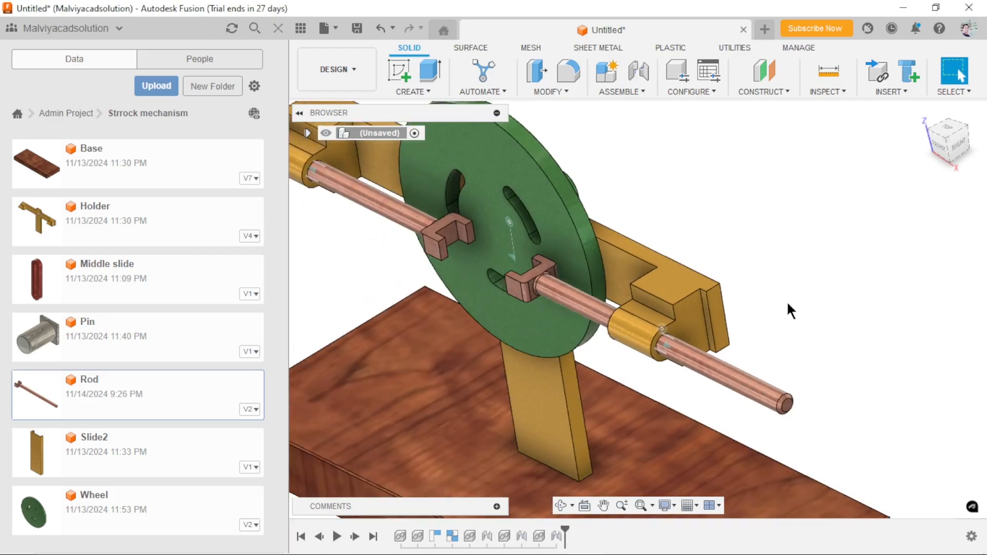
- Slide the rods along the holder's bores, away from the wheel's centre
scroll(631, 324, "up", 2)
left_click_drag(539, 224, 726, 320)
scroll(540, 329, "down", 2)
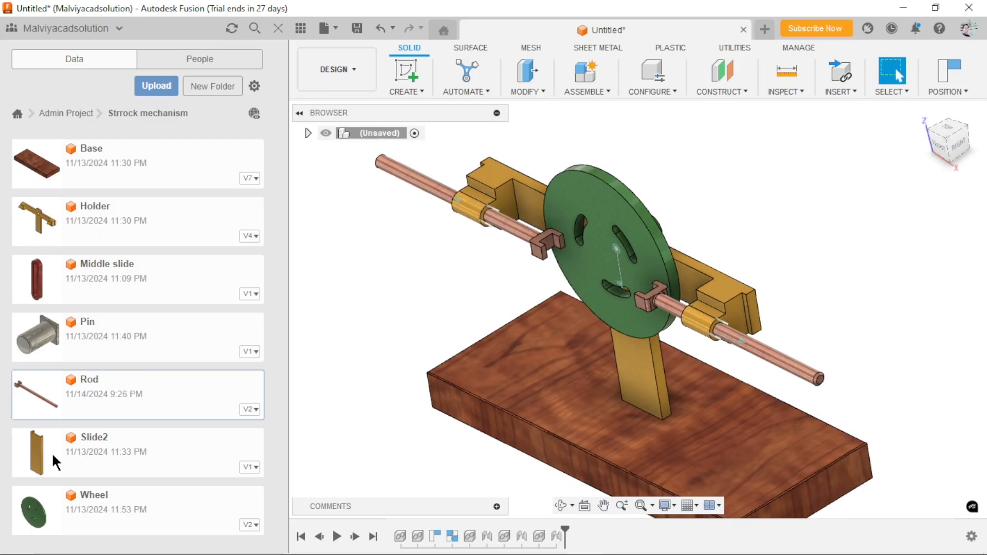
- Insert the Slide2 component, raise it above the base beside the first rod, and rotate it 180 degrees about Z
left_click_drag(46, 456, 662, 190)
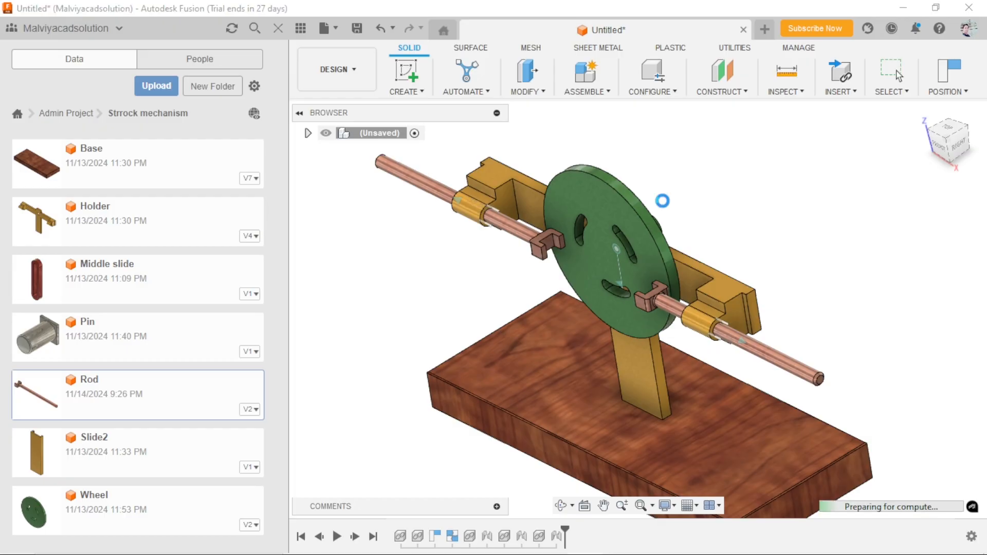
scroll(620, 383, "up", 2)
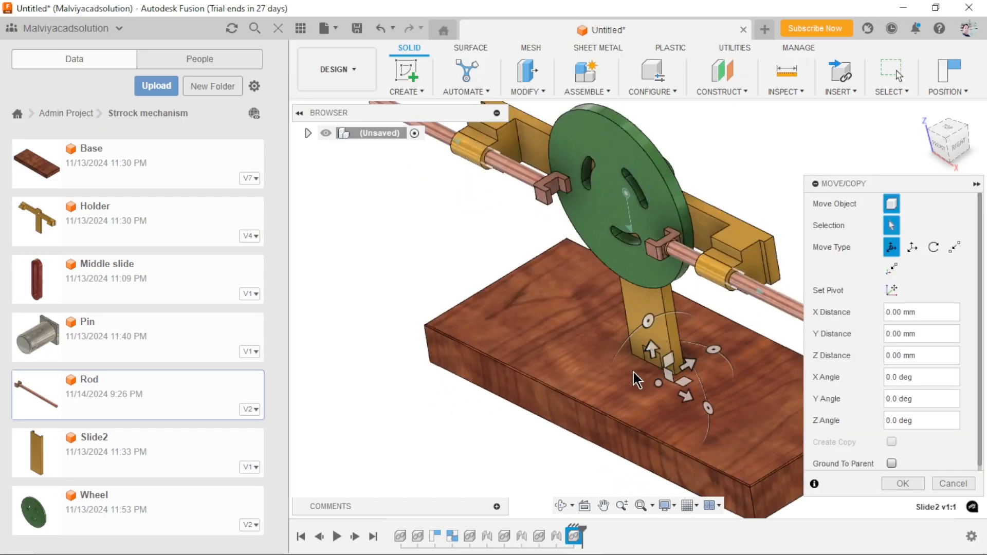
left_click_drag(650, 350, 626, 108)
scroll(609, 261, "down", 3)
scroll(628, 158, "up", 2)
scroll(629, 157, "up", 1)
scroll(622, 153, "down", 2)
scroll(632, 121, "up", 3)
left_click_drag(593, 180, 586, 103)
left_click_drag(597, 170, 392, 295)
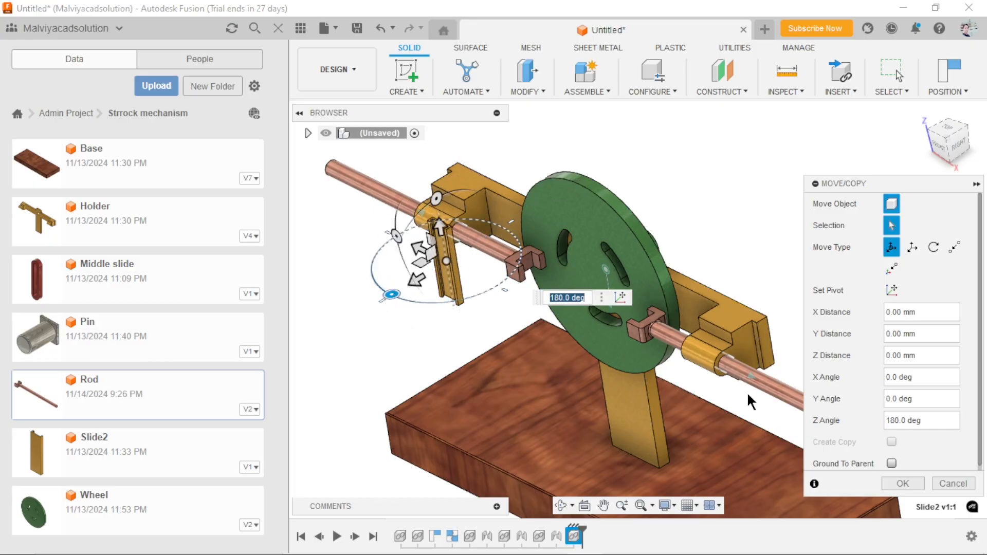
left_click(903, 484)
- Align the end-edge midpoint of Slide2's flat back face with the centre of the wheel's front face
scroll(471, 392, "down", 3)
scroll(533, 386, "up", 2)
scroll(588, 356, "down", 1)
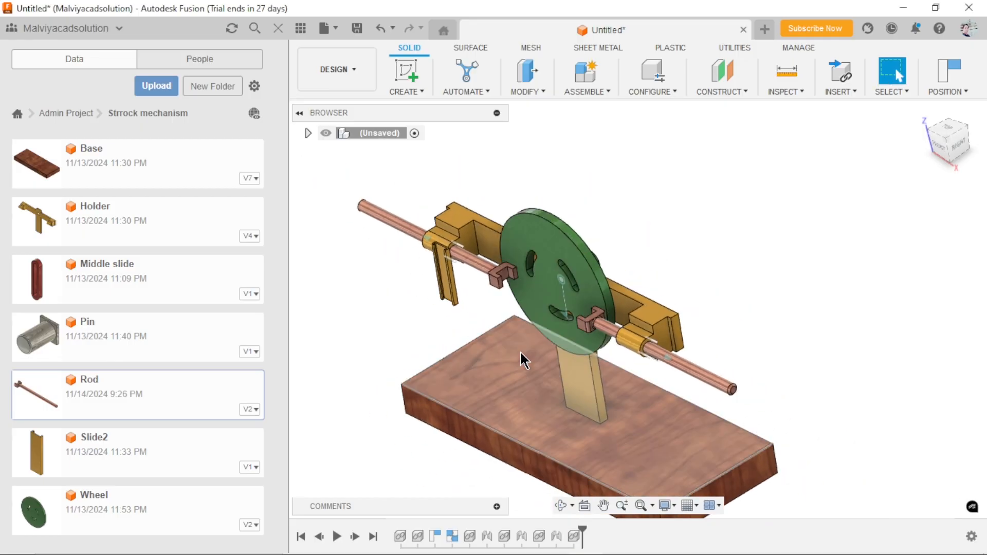
scroll(523, 360, "up", 2)
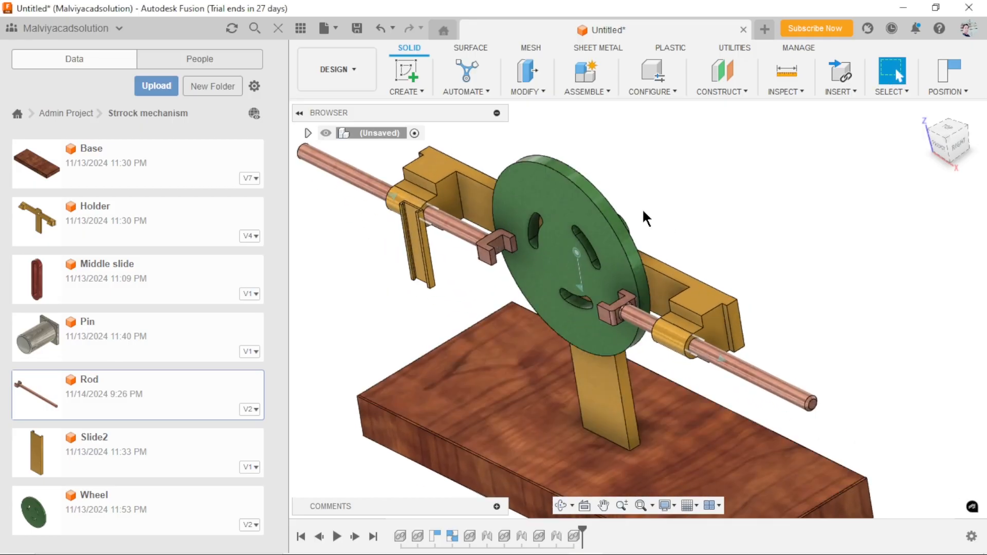
left_click(535, 94)
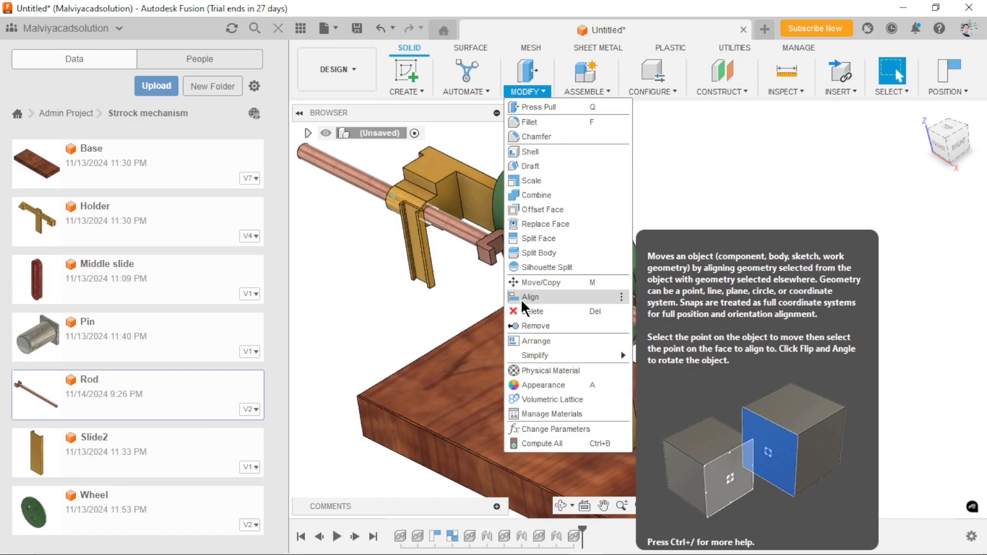
left_click(530, 297)
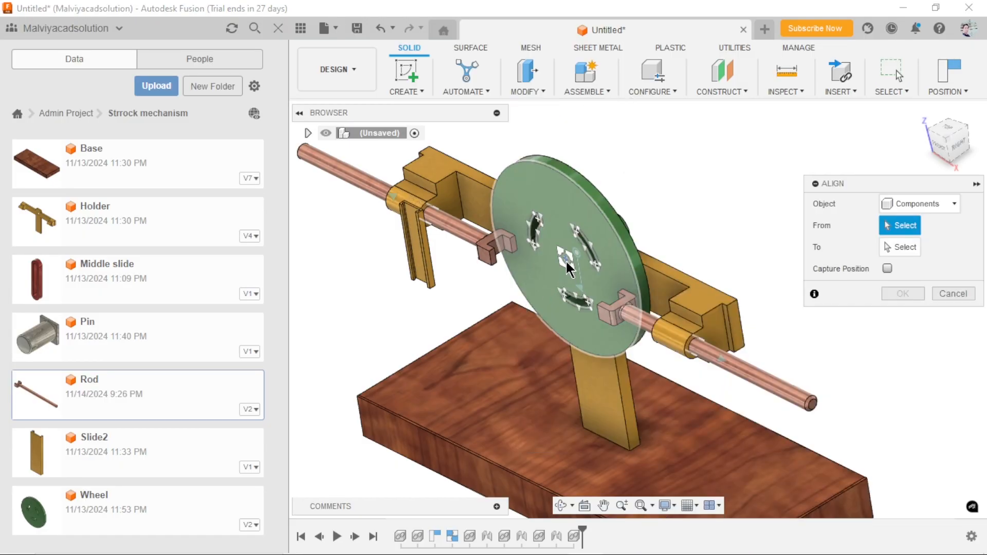
scroll(605, 298, "down", 2)
middle_click_drag(564, 340, 524, 288, "shift")
scroll(534, 211, "up", 5)
scroll(515, 226, "up", 2)
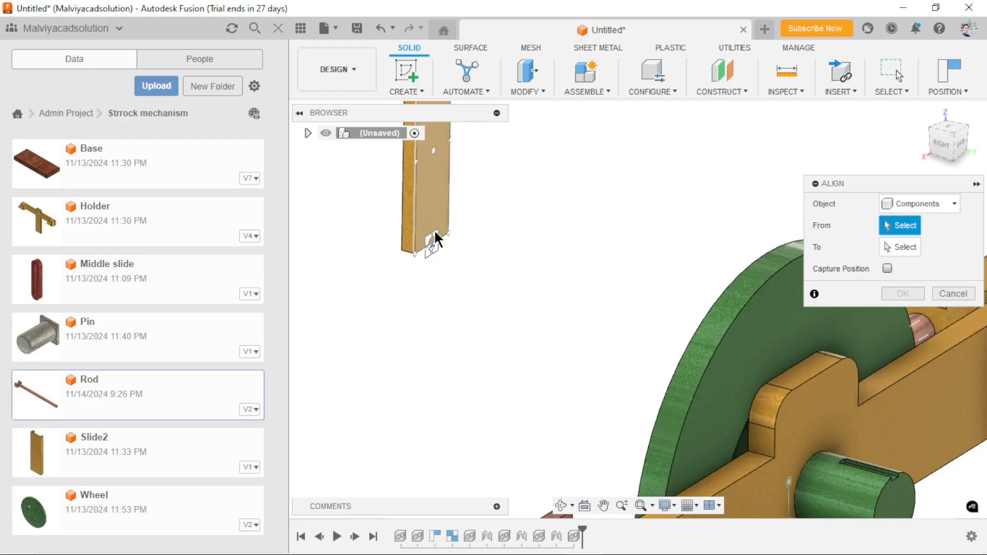
left_click(432, 242)
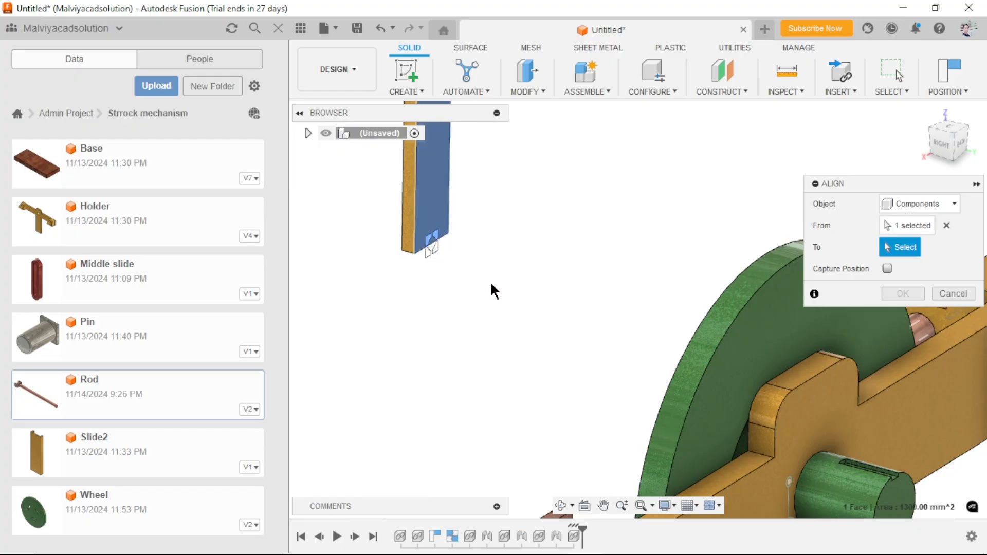
scroll(536, 268, "down", 2)
scroll(502, 337, "down", 2)
middle_click_drag(503, 337, 557, 324, "shift")
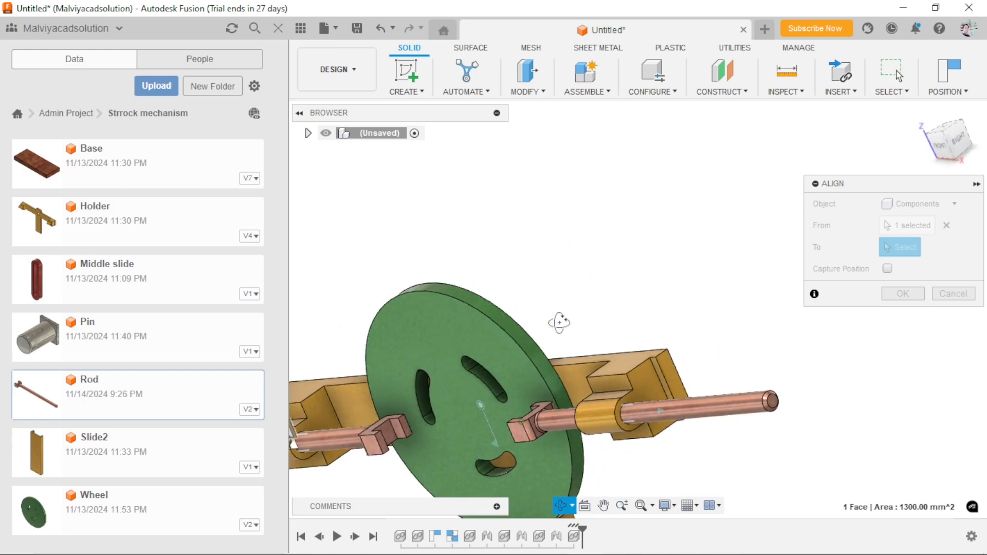
scroll(639, 335, "down", 2)
scroll(493, 432, "down", 1)
scroll(582, 403, "up", 5)
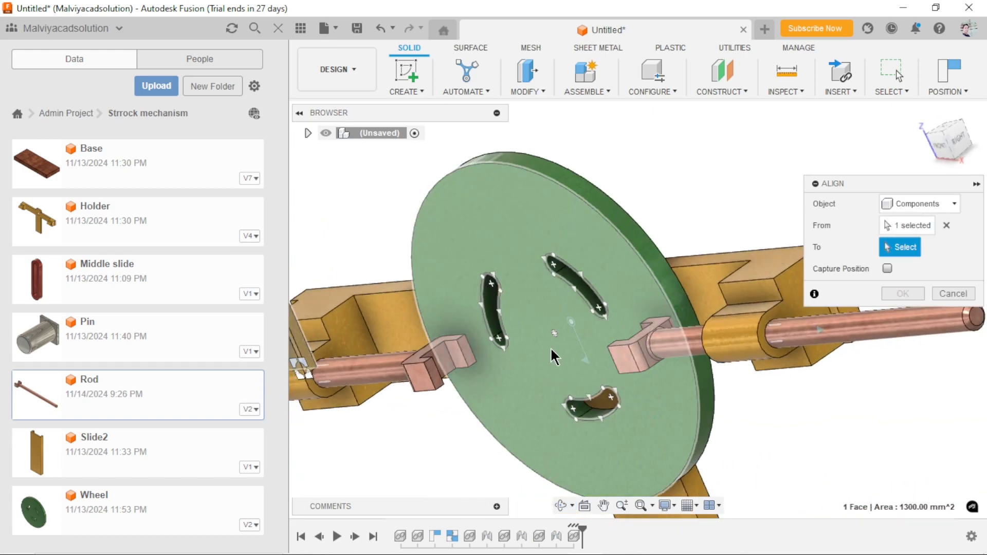
left_click(555, 339)
scroll(550, 340, "down", 3)
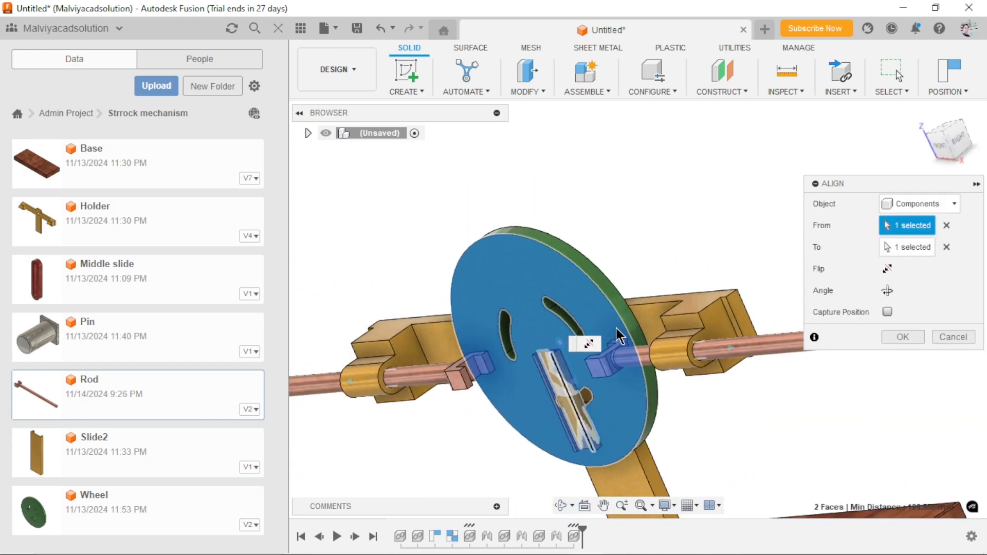
scroll(601, 441, "up", 4)
middle_click_drag(757, 417, 864, 405, "shift")
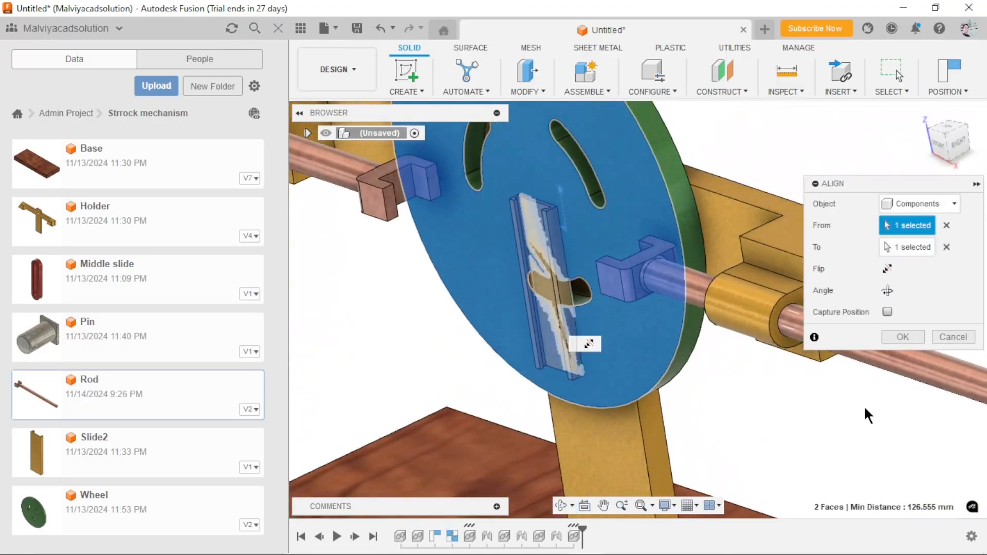
left_click(892, 339)
- Create a Revolute as-built joint between Slide2 and the wheel, snapped at Slide2's end-edge midpoint at the wheel's centre
middle_click_drag(670, 378, 818, 296, "shift")
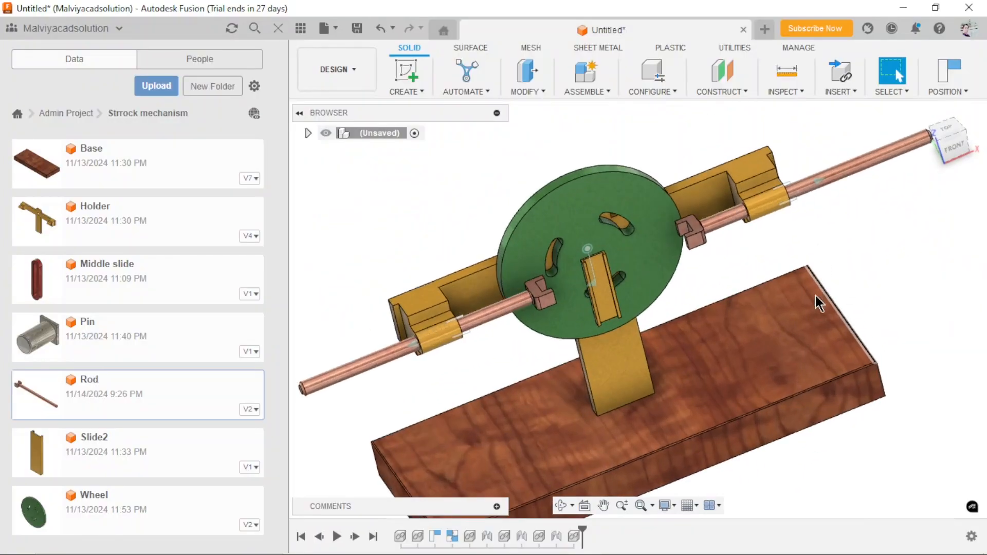
mouse_move(909, 307)
middle_mouse_down("shift")
mouse_move(895, 286)
mouse_move(897, 299)
middle_mouse_up("shift")
scroll(828, 329, "down", 2)
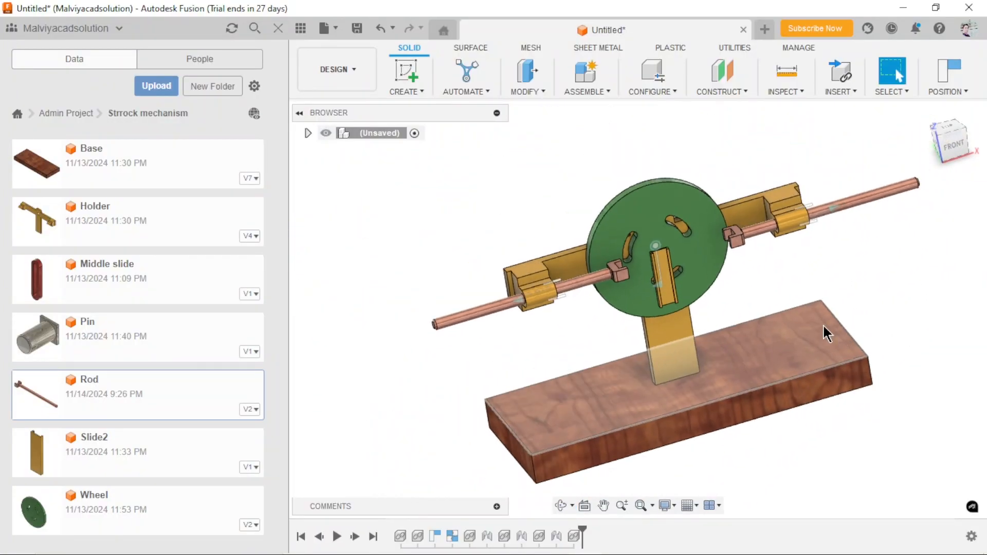
scroll(763, 277, "up", 2)
scroll(761, 278, "down", 2)
scroll(737, 314, "up", 3)
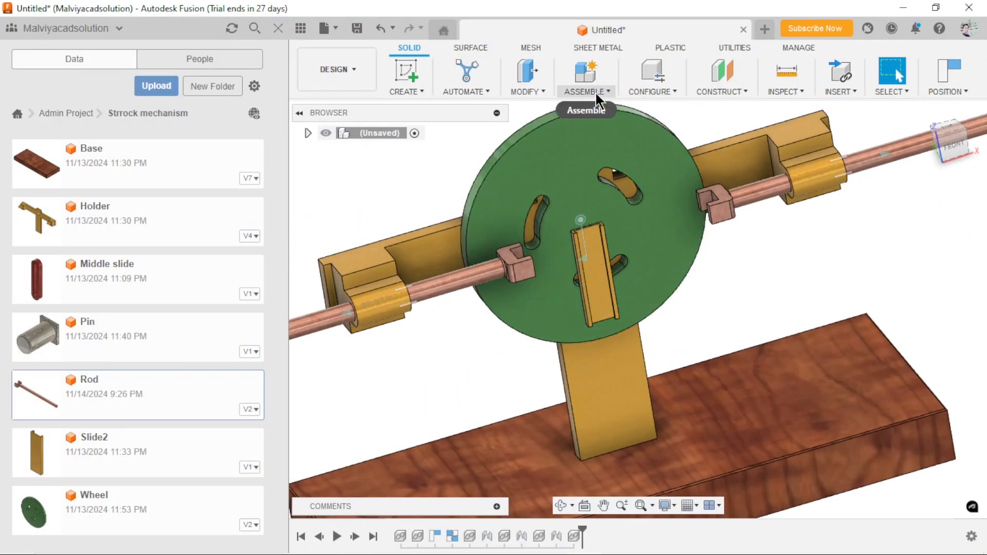
left_click(609, 92)
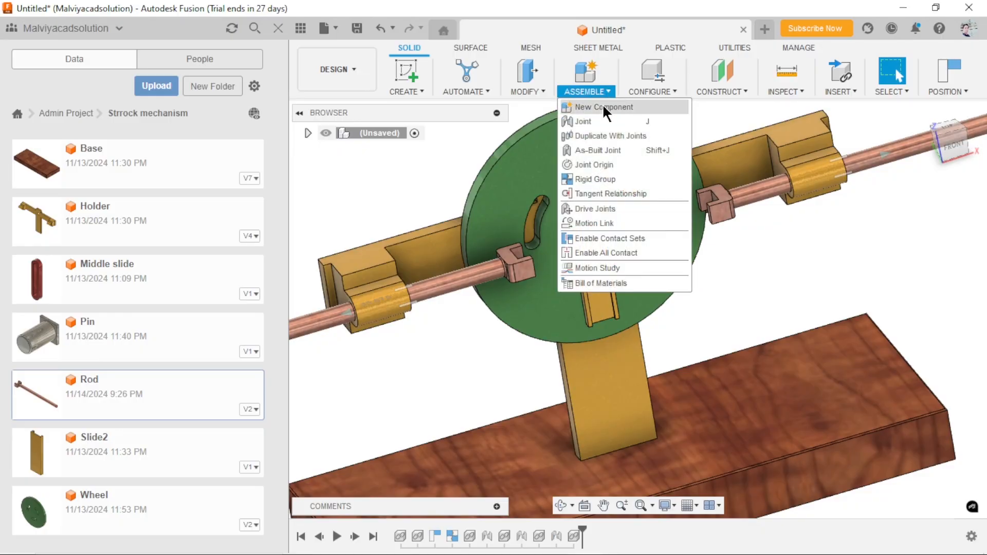
left_click(593, 149)
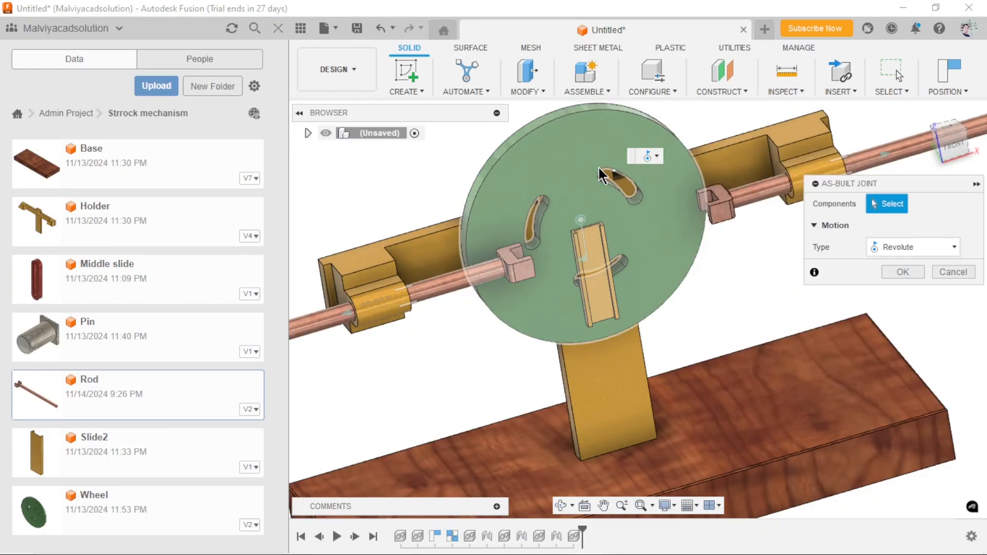
left_click(606, 300)
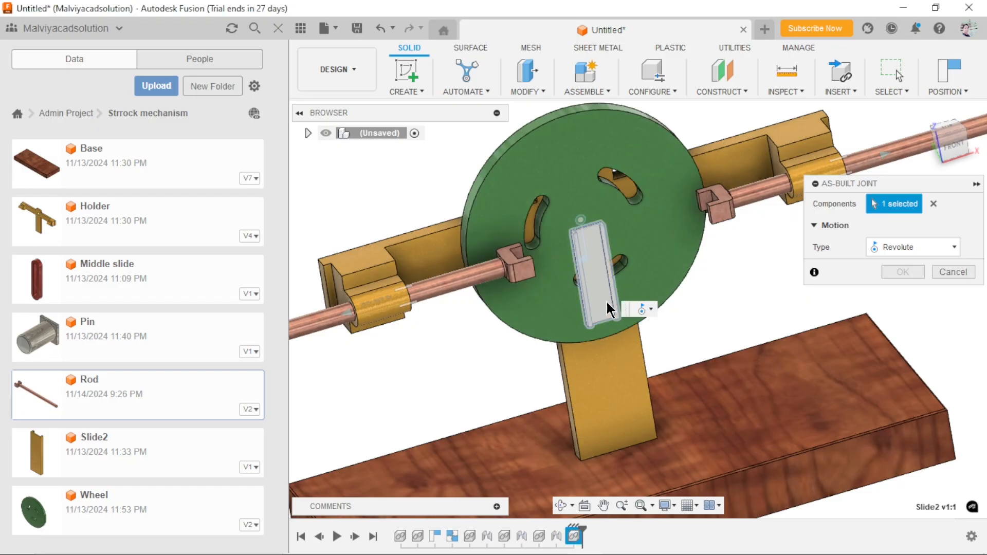
left_click(634, 238)
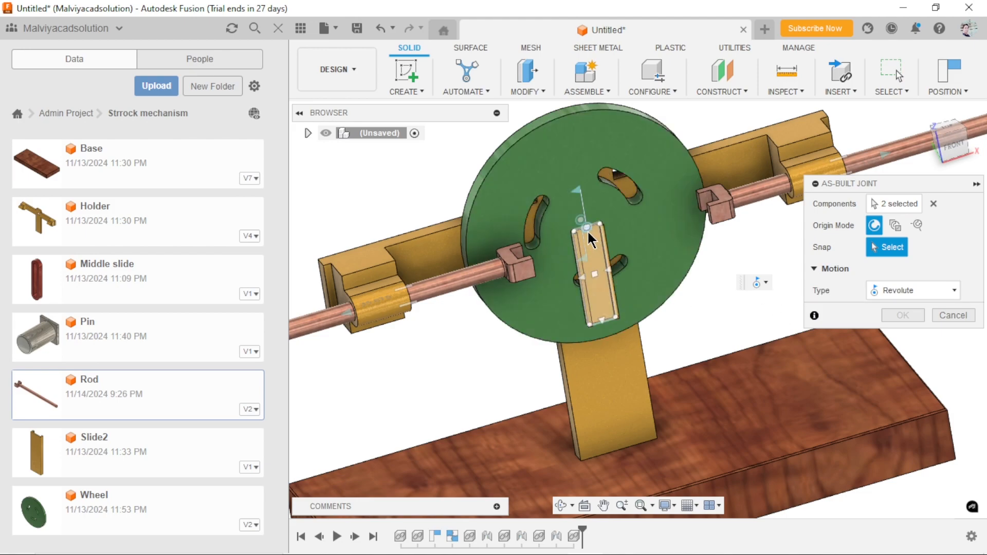
scroll(607, 257, "up", 3)
middle_click_drag(680, 287, 652, 260, "shift")
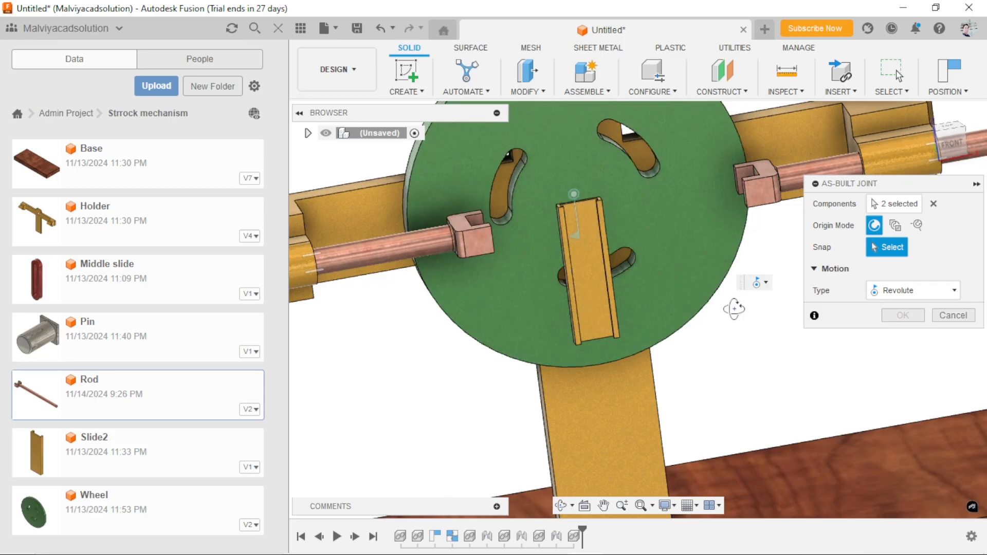
middle_click_drag(735, 311, 723, 293, "shift")
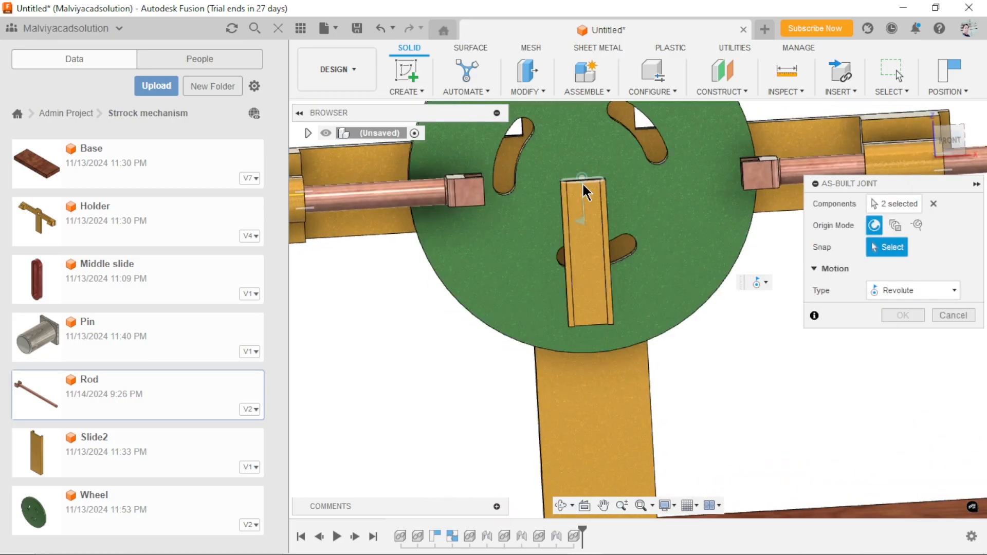
left_click(584, 184)
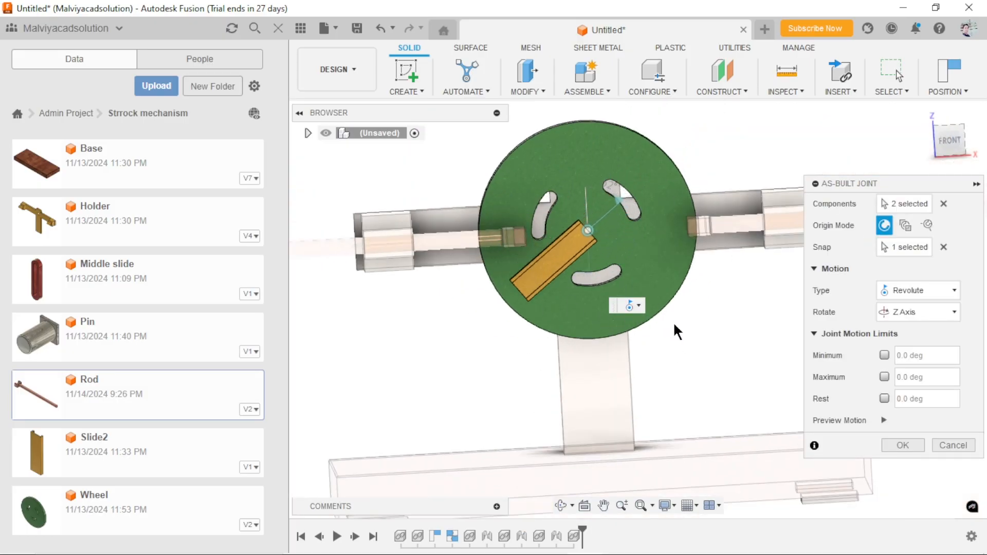
left_click(903, 445)
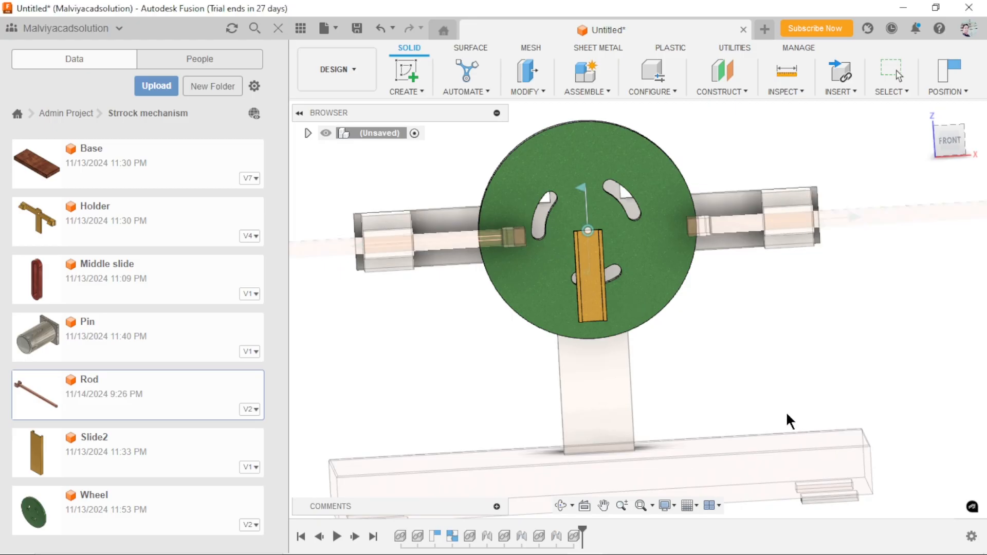
- Swing Slide2 about the wheel's centre into the gap between two curved slots
scroll(687, 307, "up", 5)
left_click_drag(590, 366, 689, 305)
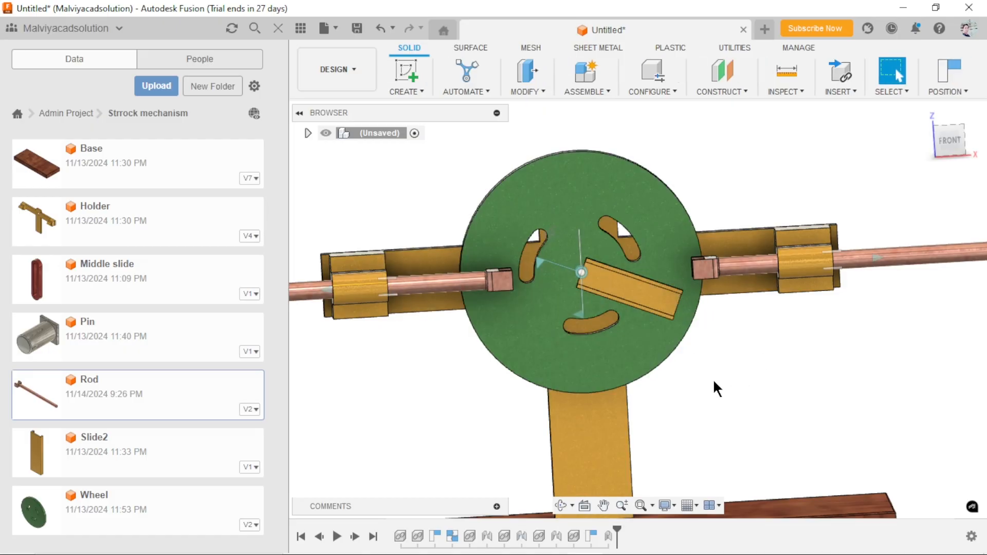
scroll(668, 375, "down", 3)
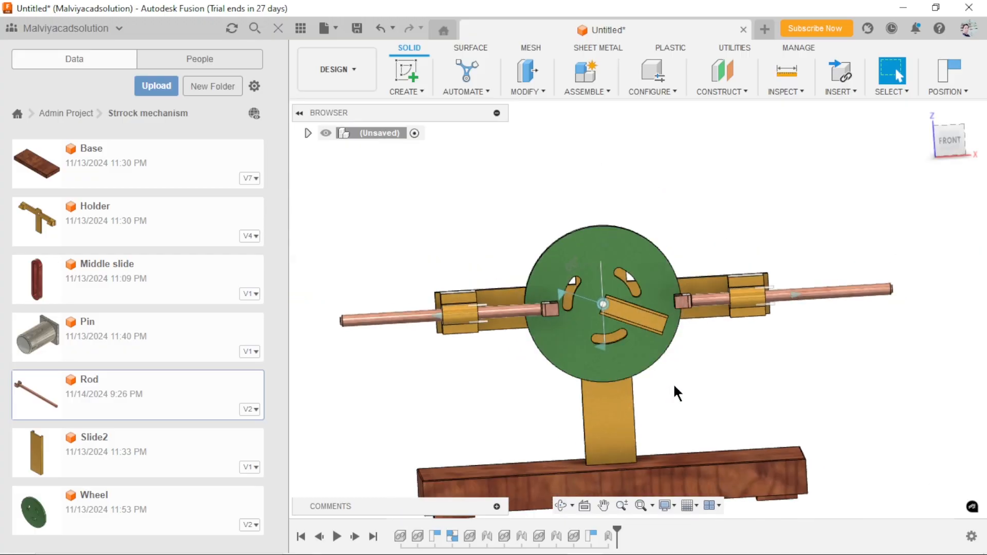
scroll(677, 384, "up", 2)
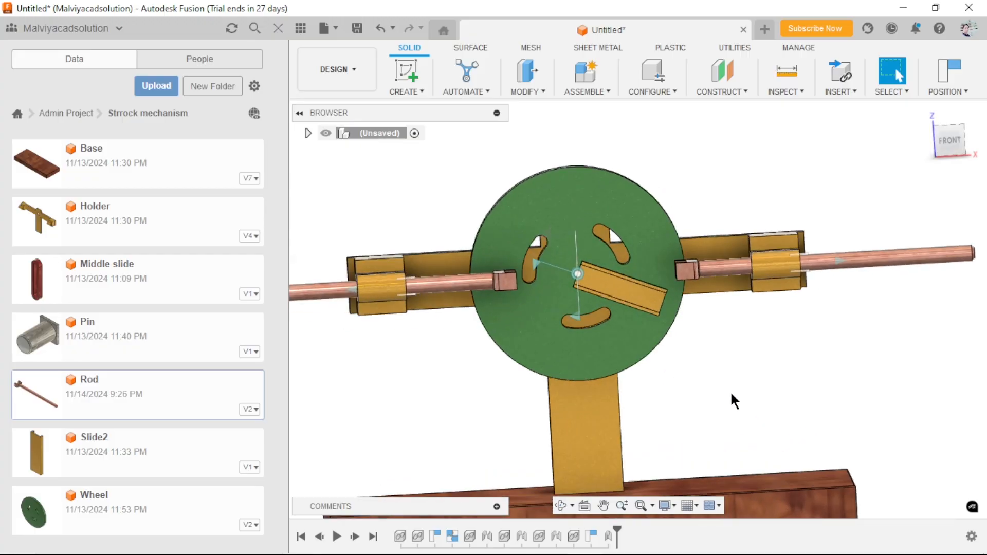
right_click(608, 536)
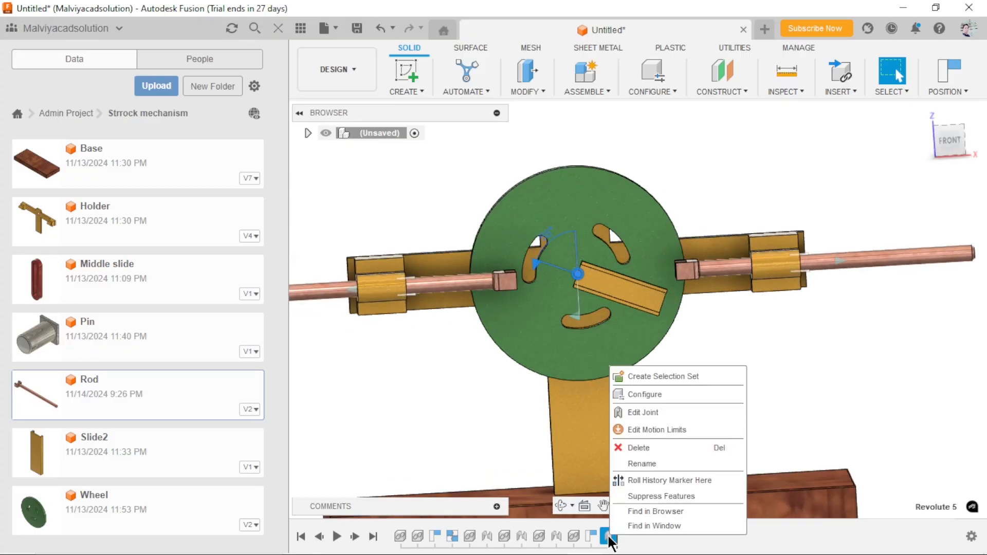
left_click(642, 412)
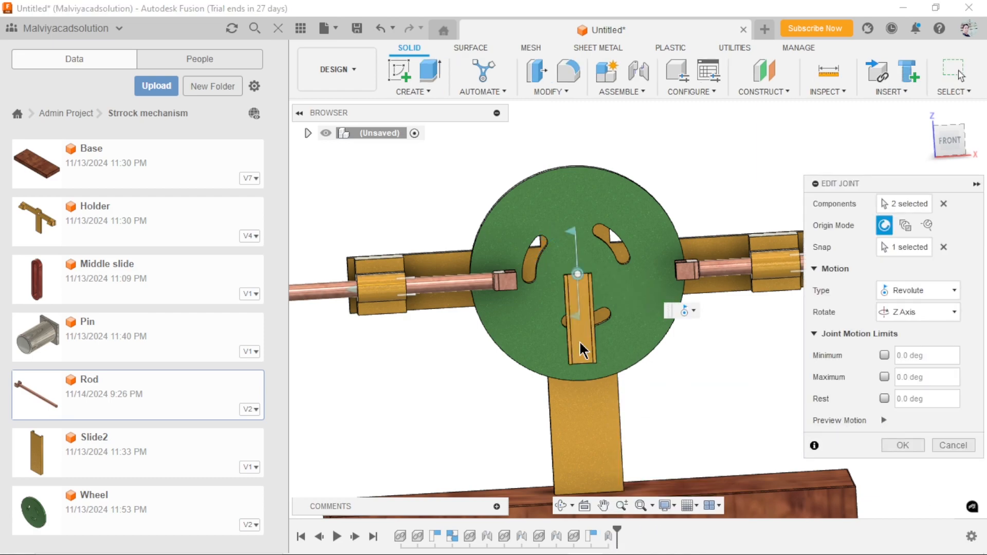
left_click(945, 445)
scroll(643, 334, "down", 2)
scroll(654, 349, "up", 3)
scroll(706, 380, "down", 2)
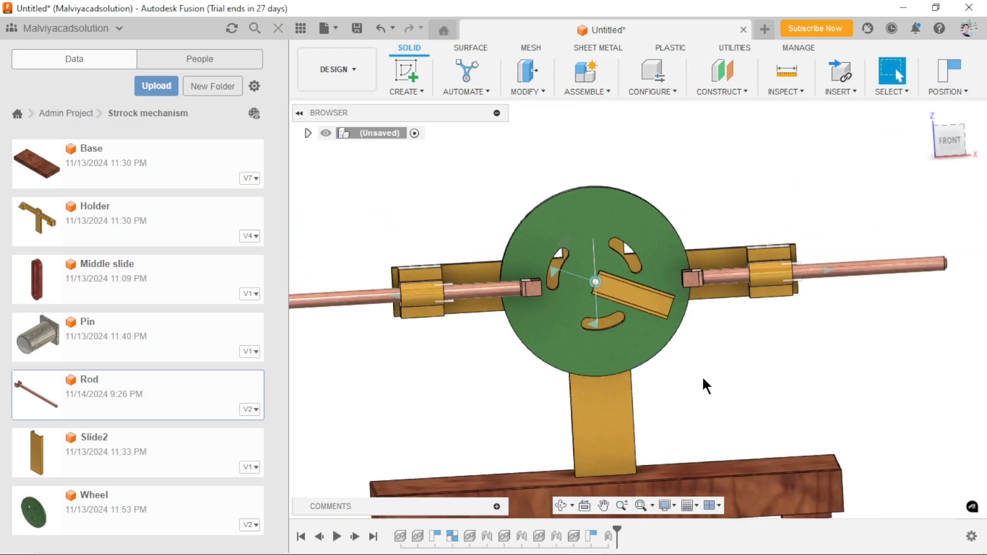
scroll(705, 378, "up", 2)
middle_click_drag(707, 381, 717, 390, "shift")
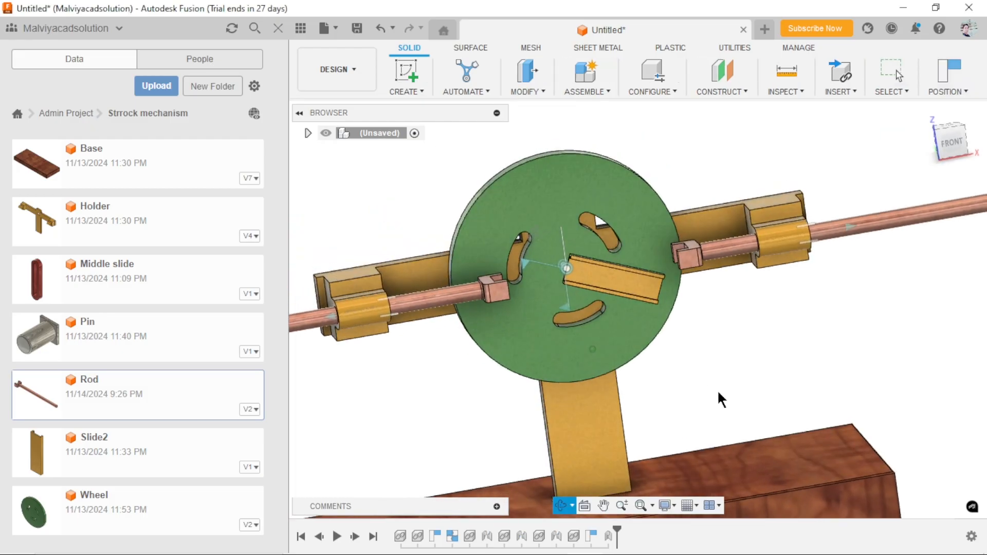
scroll(701, 408, "down", 3)
scroll(723, 446, "up", 1)
scroll(719, 444, "up", 1)
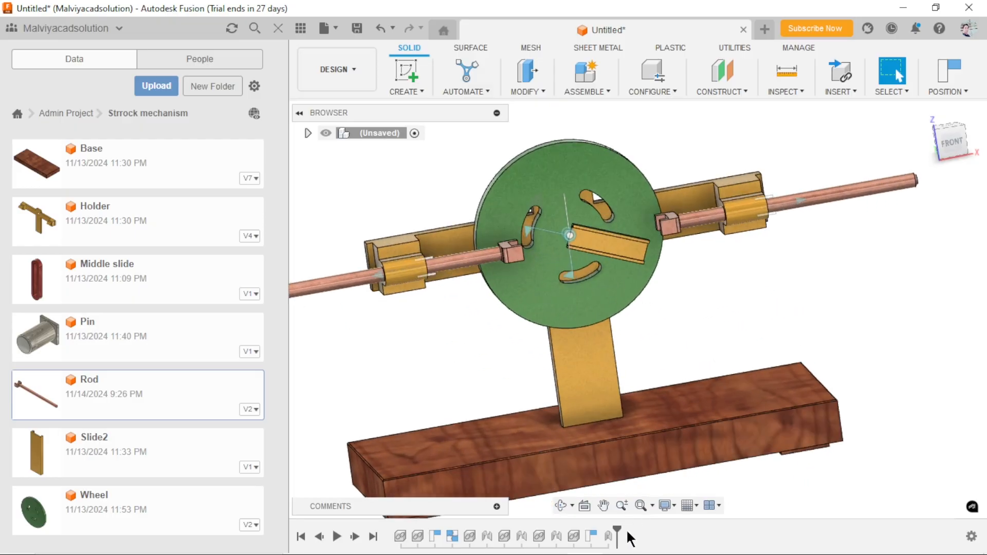
- Delete the revolute joint between Slide2 and the wheel
right_click(614, 538)
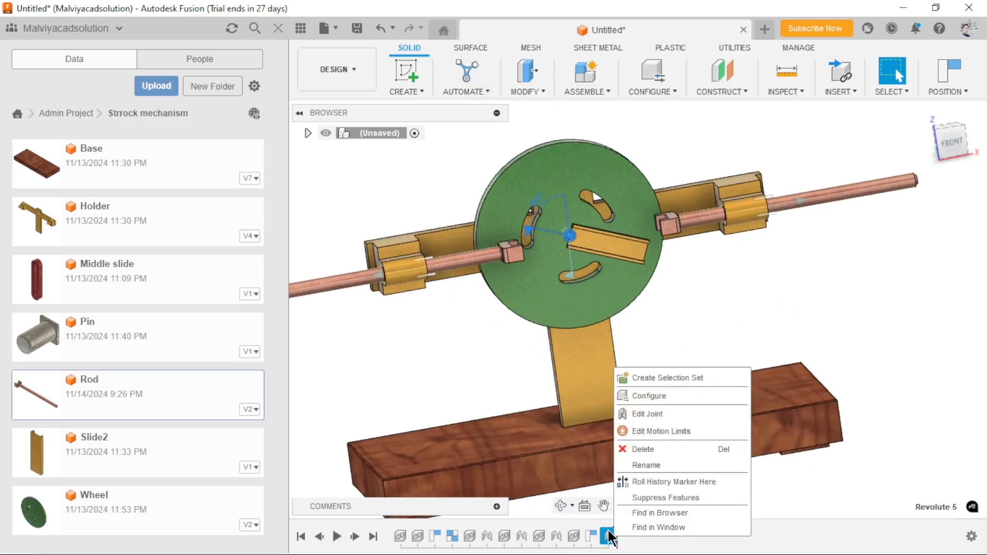
left_click(633, 449)
scroll(669, 319, "down", 1)
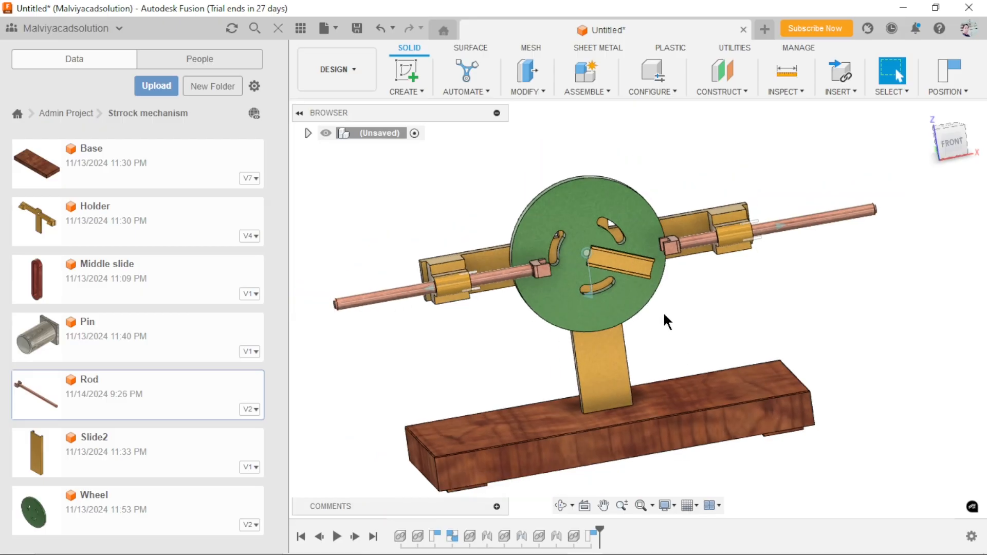
- Capture the moved component positions and lock Slide2 and the wheel together in a Rigid Group, including child components
left_click(605, 96)
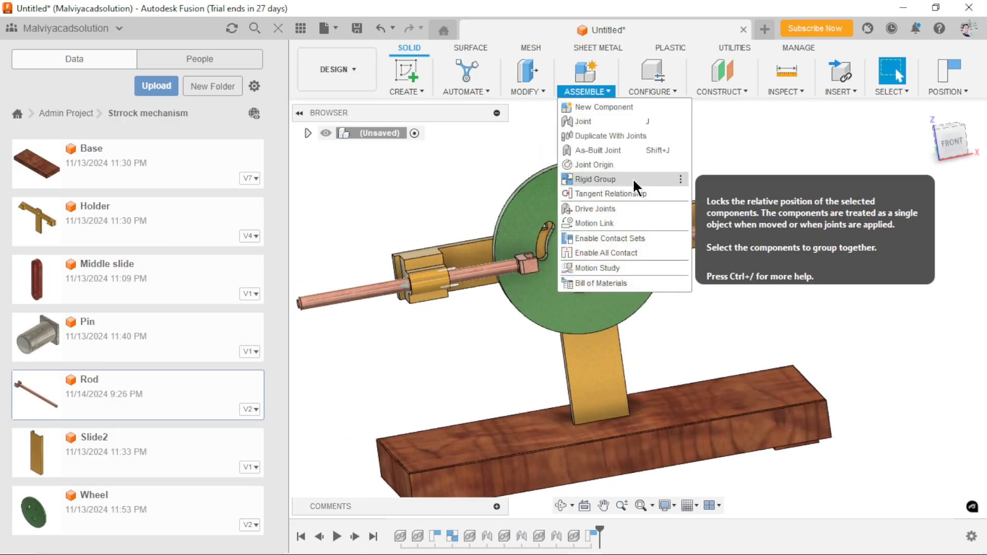
left_click(618, 178)
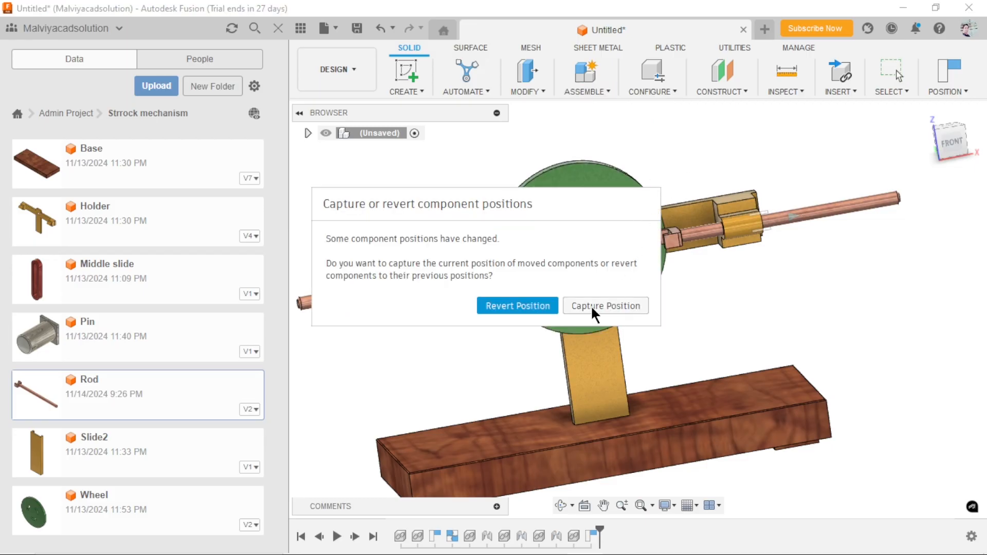
left_click(592, 307)
scroll(650, 343, "up", 3)
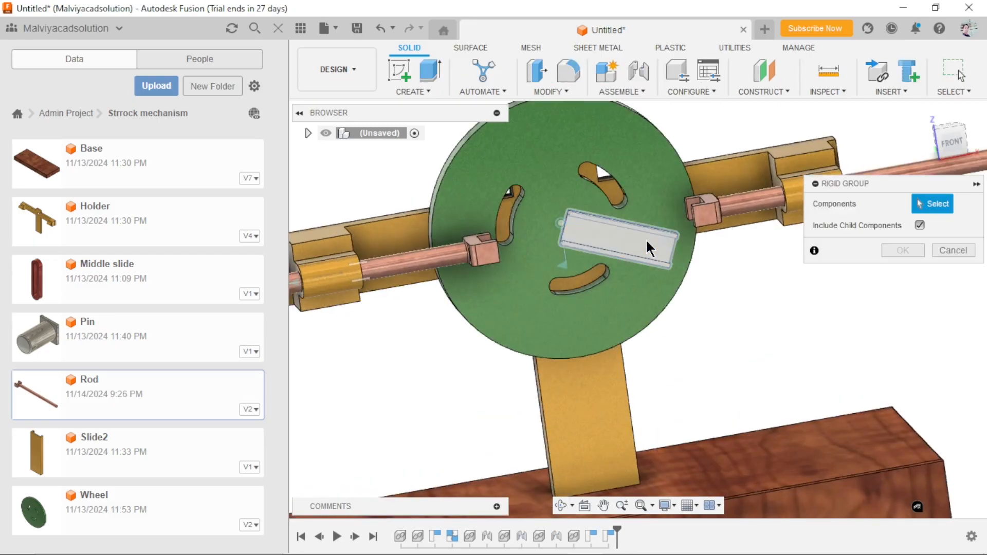
left_click(646, 238)
left_click(643, 154)
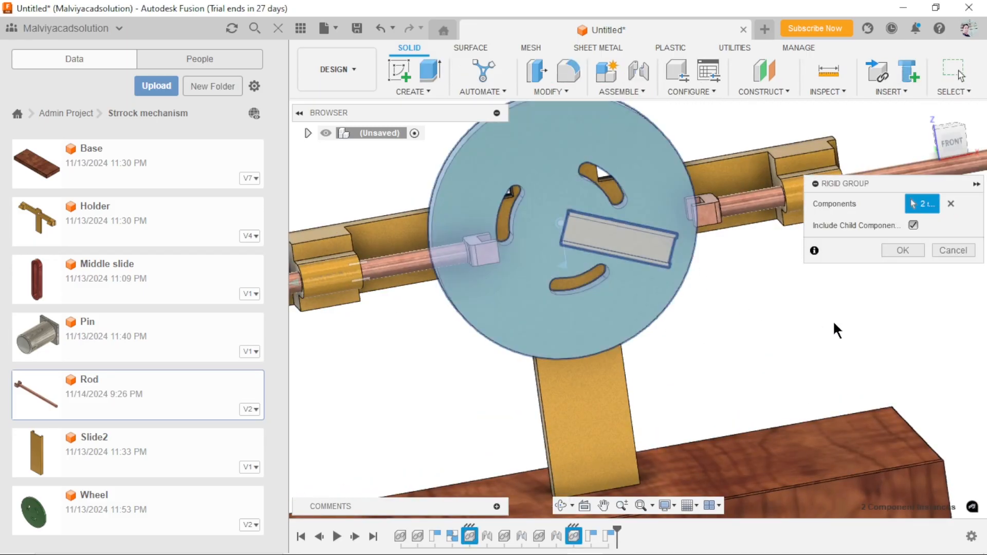
left_click(903, 250)
- Rotate the wheel together with Slide2 until Slide2 points down toward the base
scroll(726, 288, "down", 3)
scroll(696, 288, "up", 3)
left_click_drag(717, 236, 624, 355)
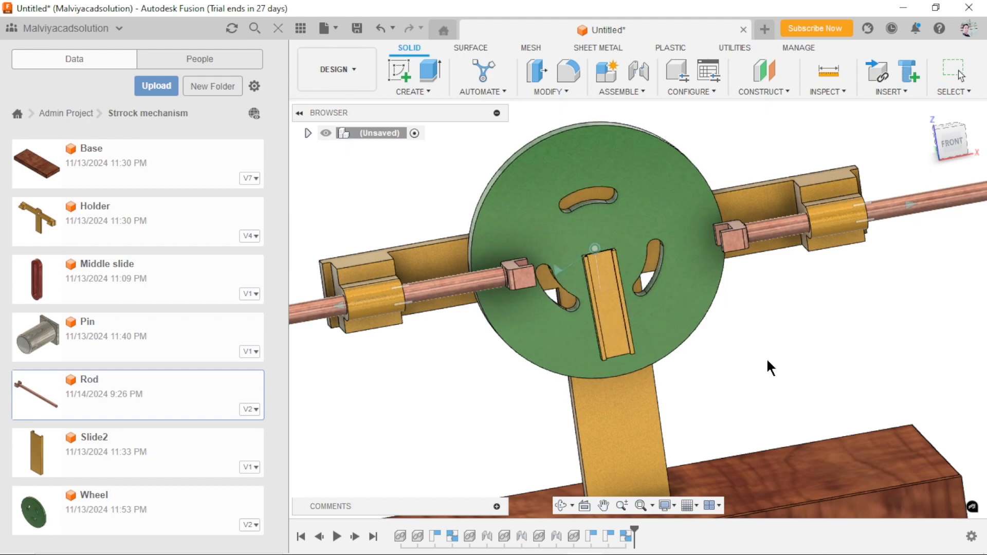
- Insert the Pin component, raise it 275 mm, shift it out in front of the wheel and lower it 125 mm
scroll(655, 345, "down", 5)
scroll(700, 452, "up", 3)
middle_click_drag(874, 325, 831, 351, "shift")
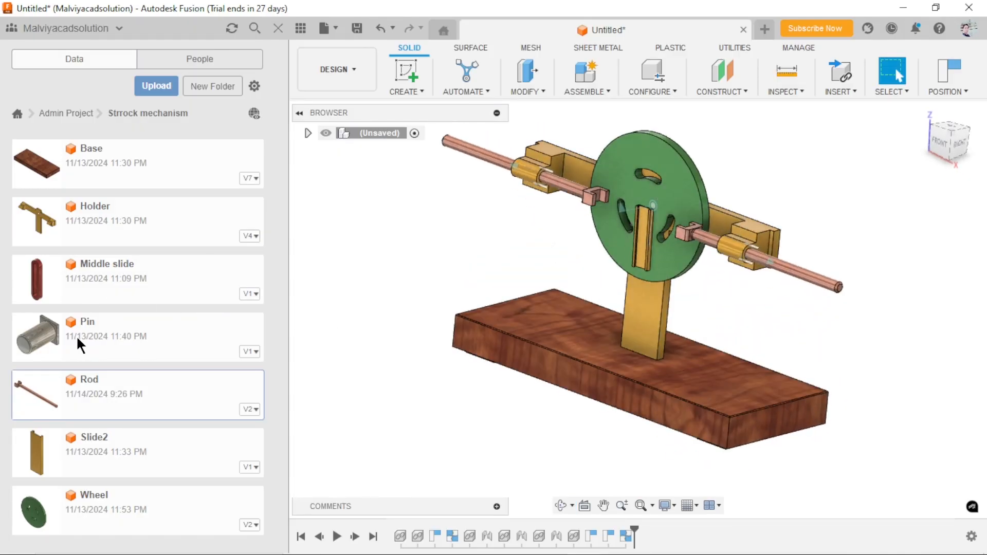
left_click_drag(37, 345, 665, 317)
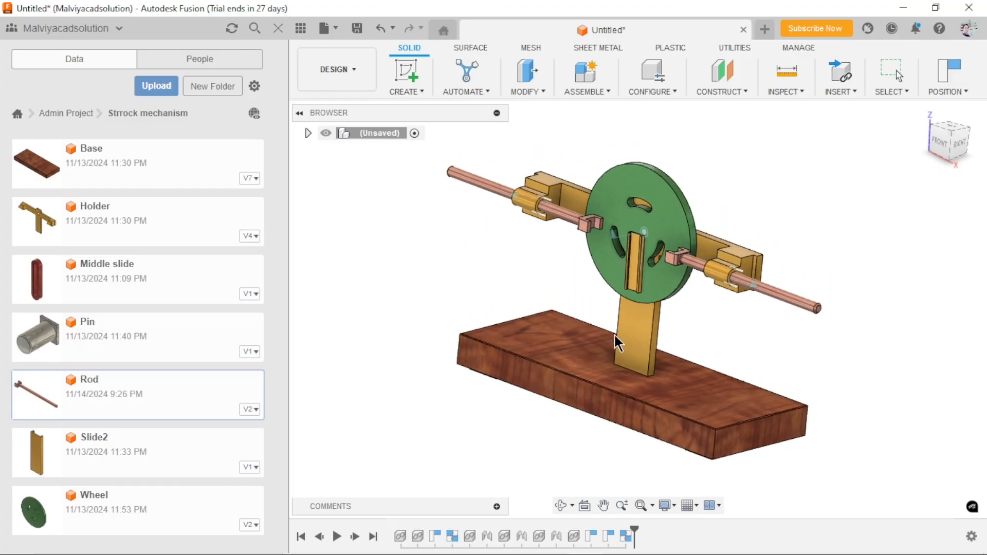
left_click_drag(620, 370, 639, 157)
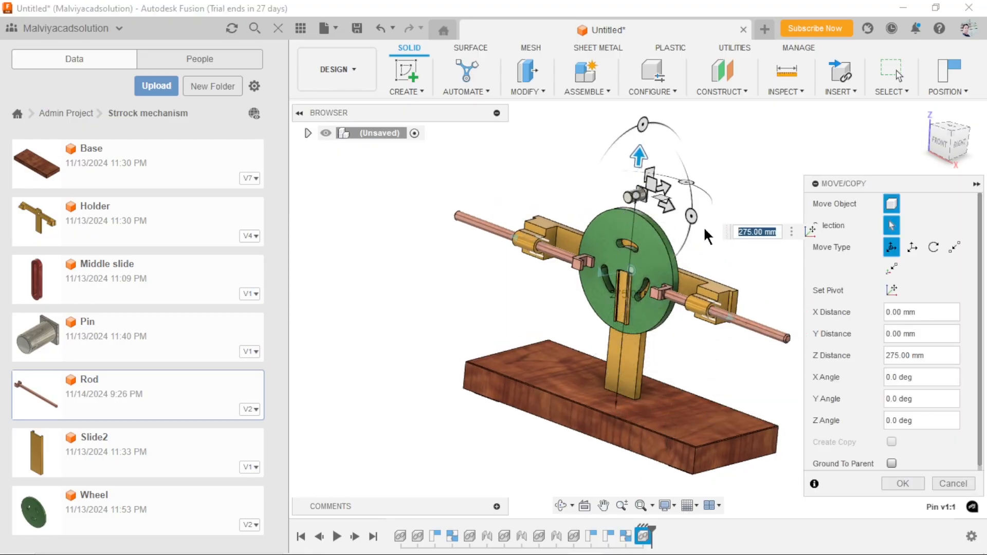
left_click_drag(669, 190, 581, 221)
mouse_move(714, 333)
middle_mouse_down("shift")
mouse_move(672, 322)
mouse_move(703, 319)
middle_mouse_up("shift")
left_click_drag(573, 193, 617, 196)
left_click_drag(580, 153, 569, 255)
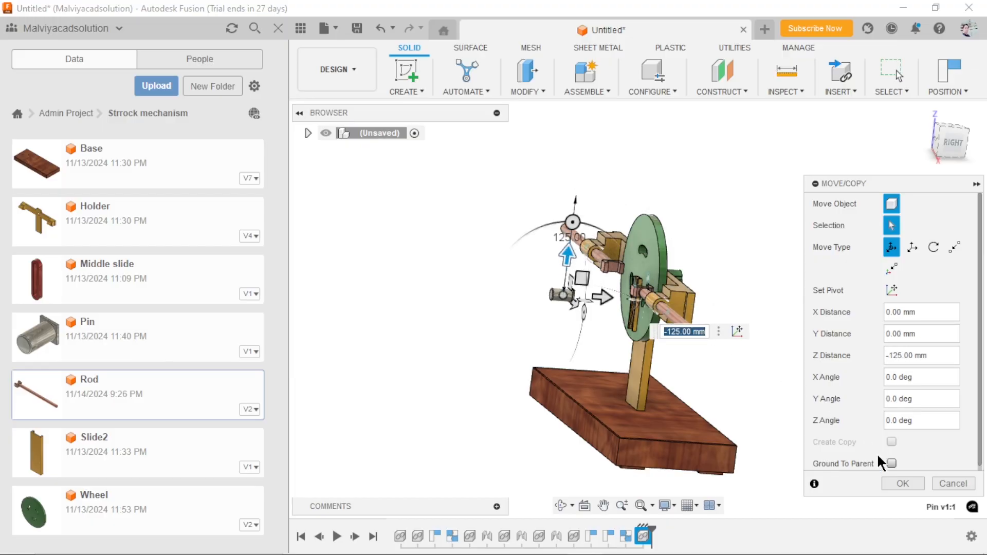
left_click(903, 484)
- Connect the pin to Slide2 with a Slider joint, matching the pin plate's 17 mm side edge to the inner groove edge of Slide2
scroll(680, 384, "up", 3)
middle_click_drag(680, 385, 755, 384, "shift")
scroll(523, 180, "up", 5)
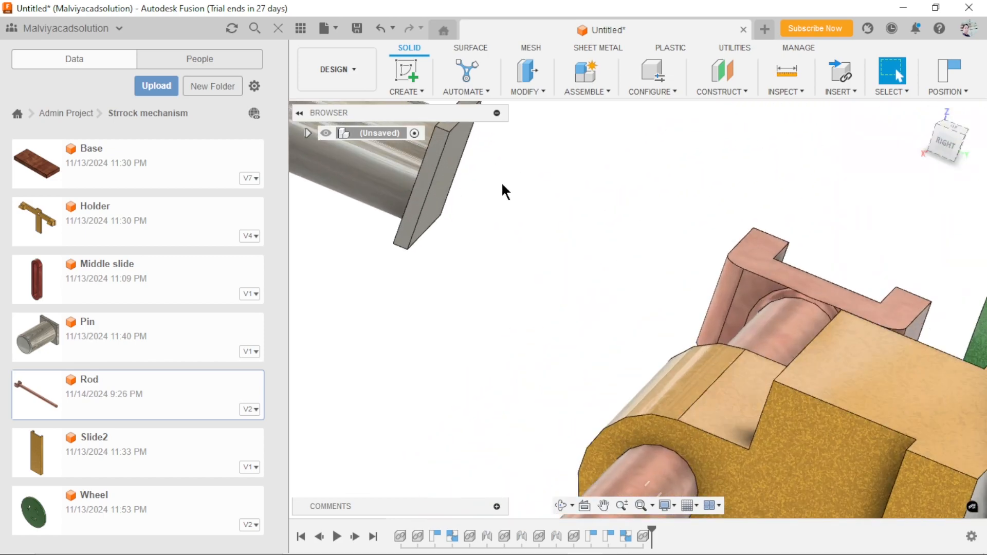
left_click(437, 177)
scroll(522, 241, "down", 2)
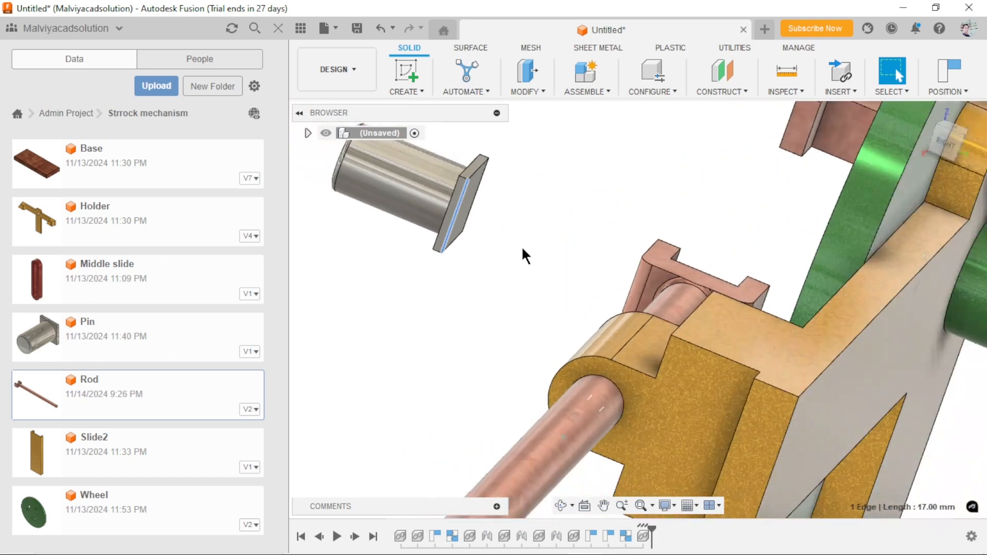
scroll(507, 337, "down", 5)
middle_click_drag(508, 411, 574, 404, "shift")
scroll(724, 406, "down", 4)
scroll(532, 439, "up", 8)
middle_click_drag(465, 365, 556, 329, "shift")
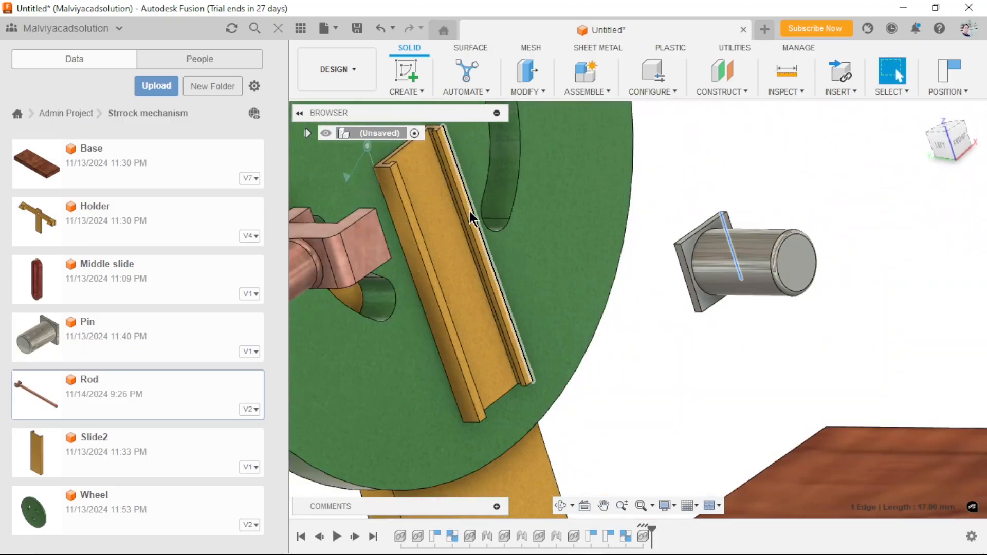
scroll(463, 218, "up", 3)
scroll(463, 268, "up", 2)
scroll(597, 285, "down", 3)
scroll(500, 295, "up", 4)
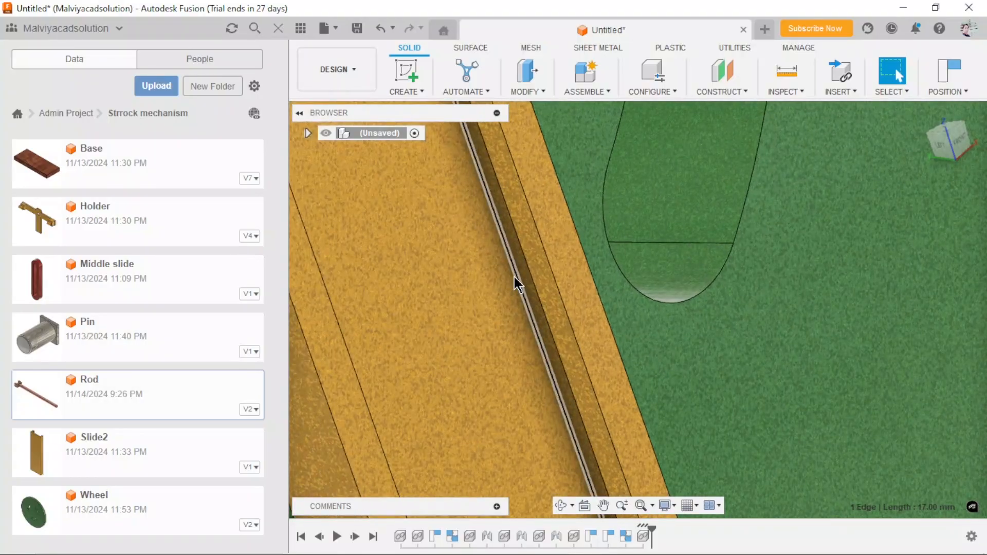
left_click(520, 285, "ctrl")
scroll(514, 337, "down", 5)
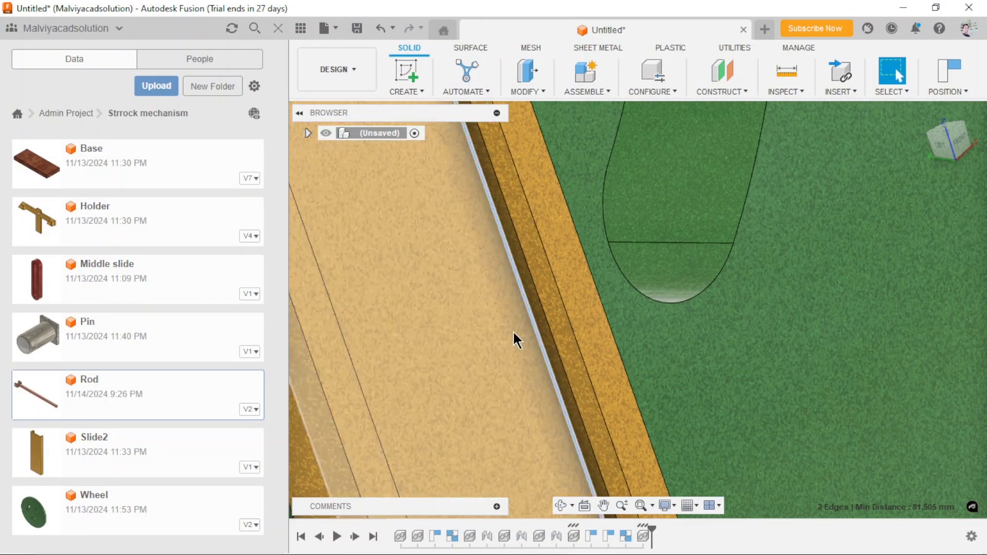
scroll(606, 355, "down", 6)
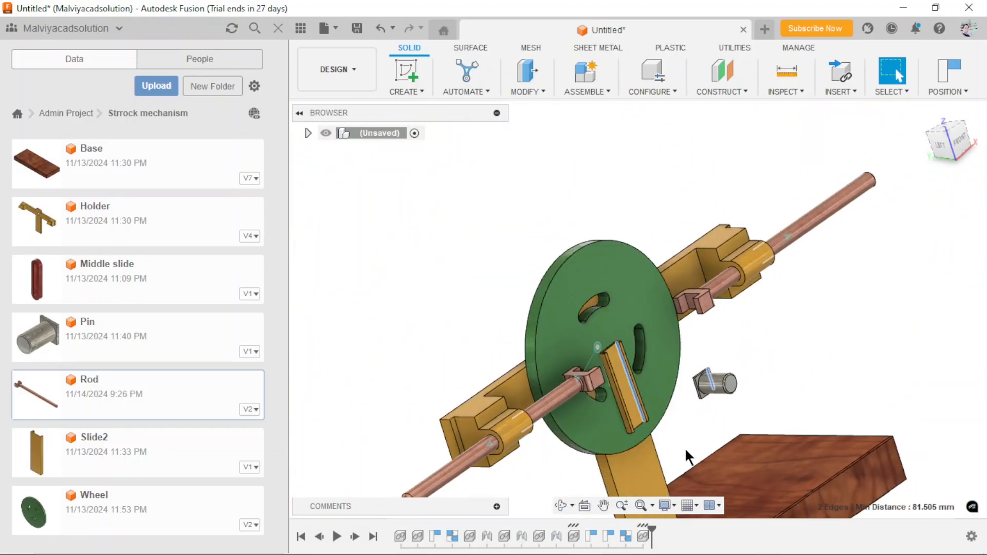
scroll(657, 449, "up", 3)
left_click(591, 92)
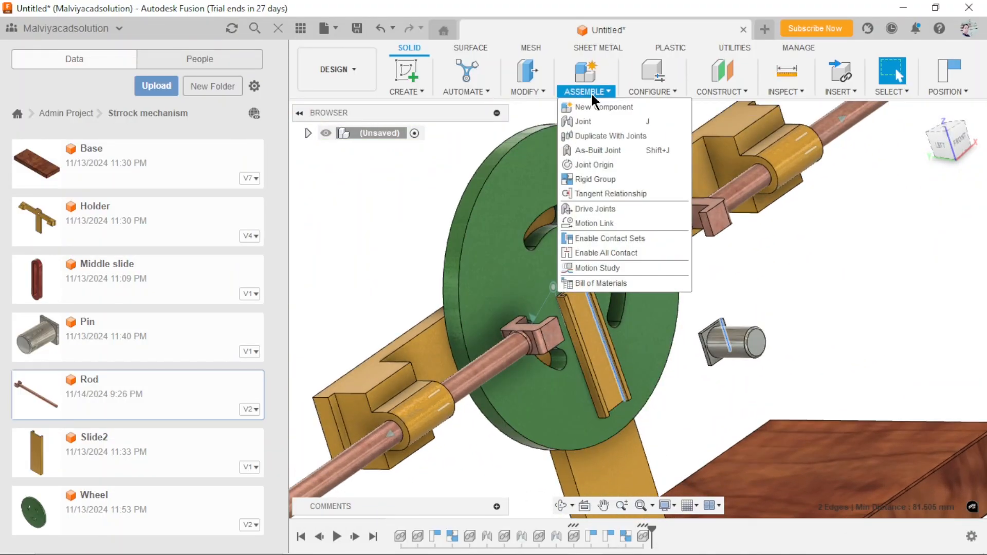
left_click(587, 121)
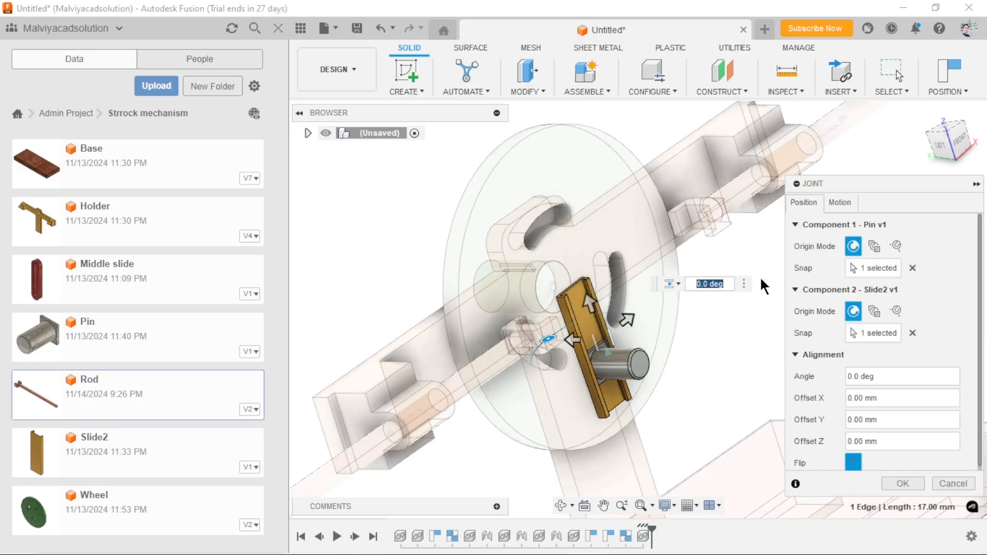
left_click(679, 284)
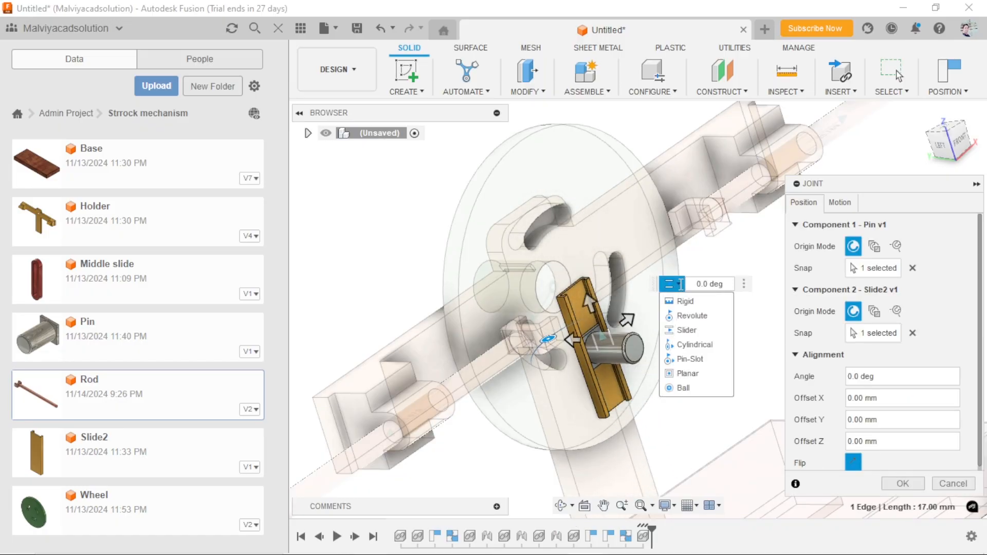
left_click(685, 329)
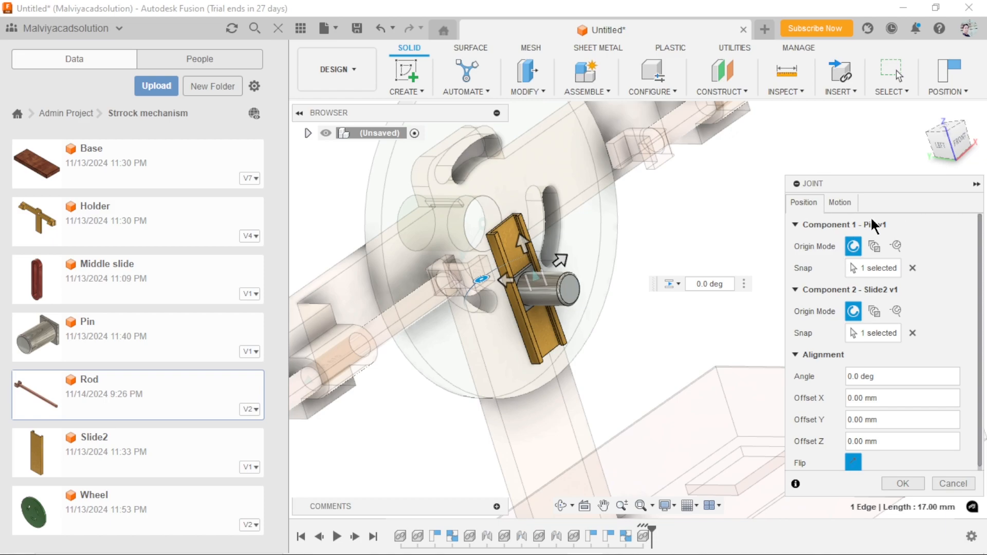
left_click(845, 204)
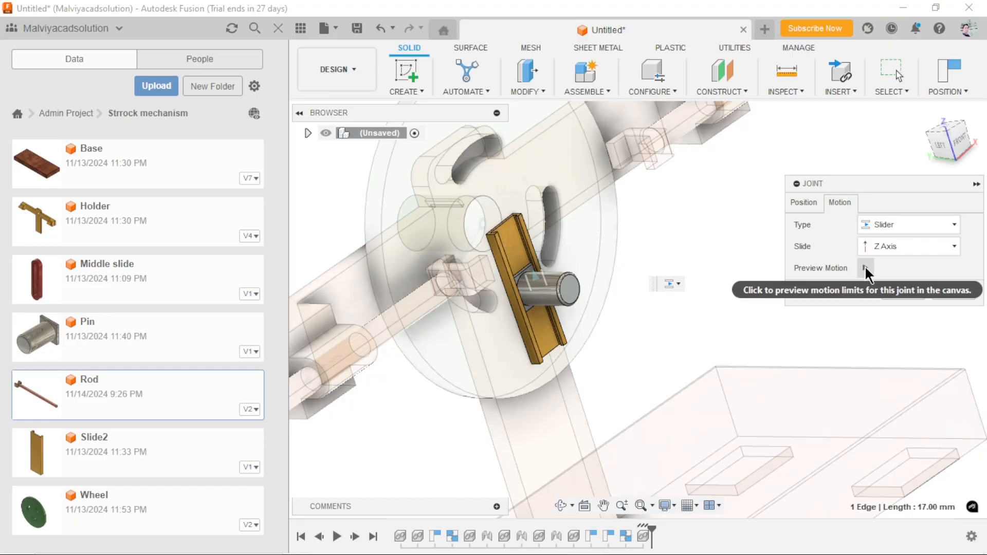
left_click(801, 201)
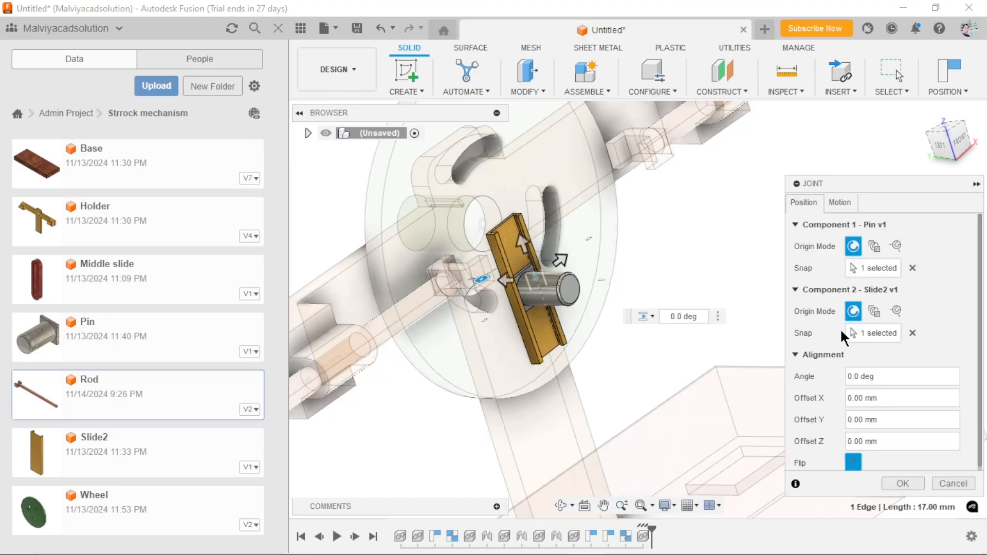
left_click(841, 203)
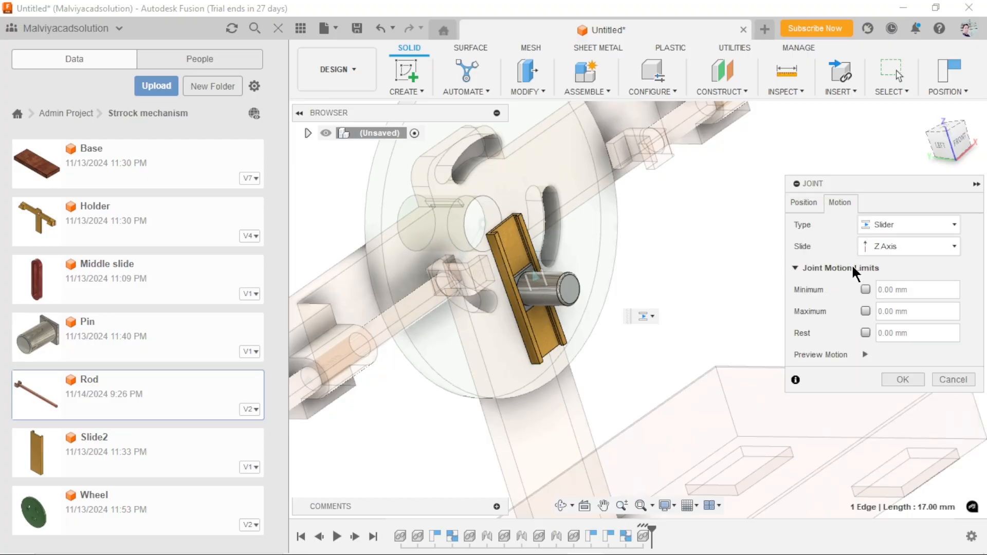
left_click(803, 206)
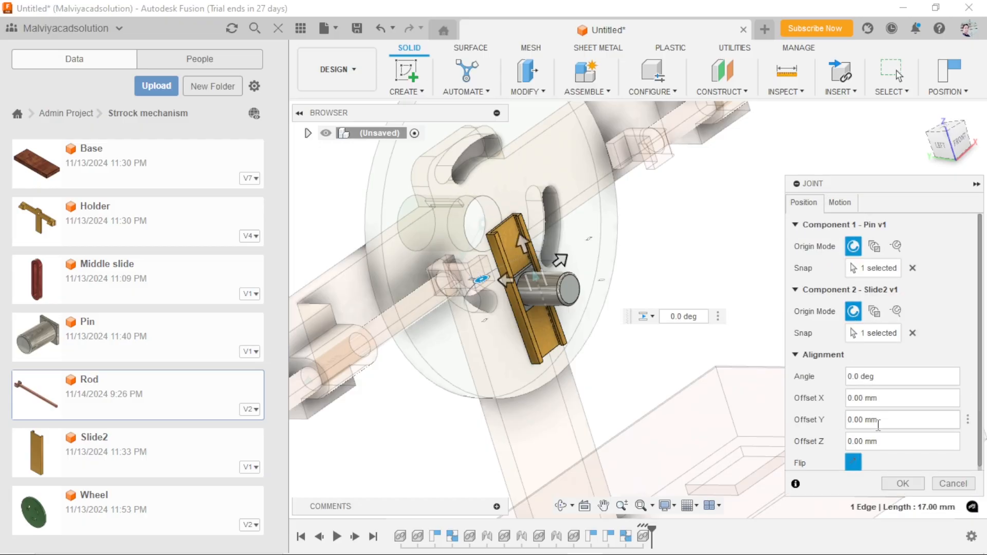
left_click_drag(979, 428, 980, 455)
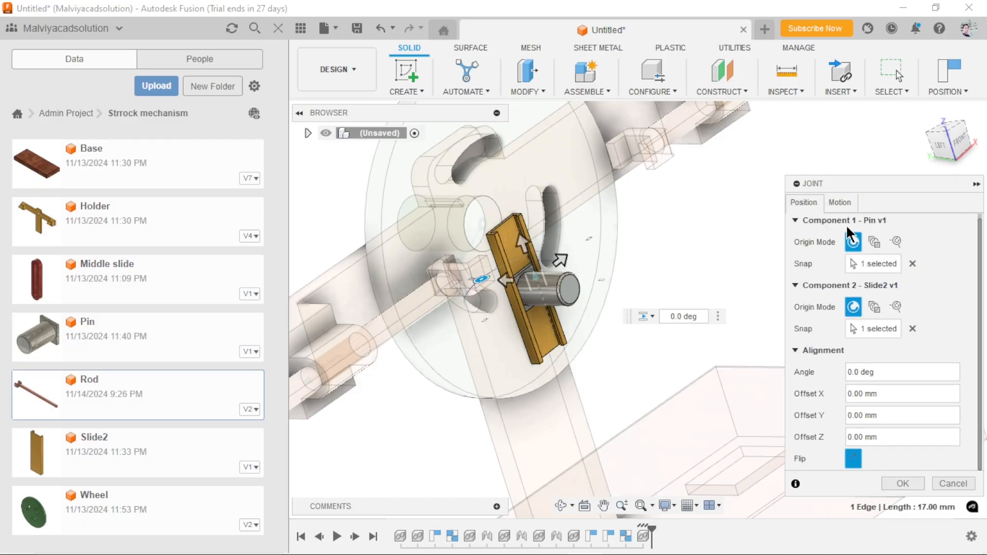
- Limit the pin joint's travel to a minimum of -25 mm and a maximum of 25 mm, with the rest position at 25 mm
left_click(839, 204)
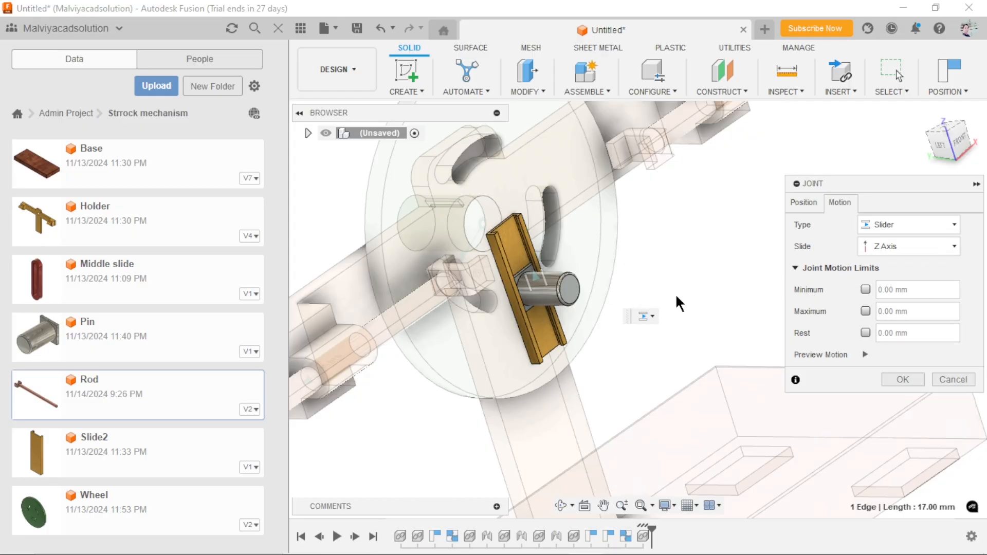
left_click(865, 290)
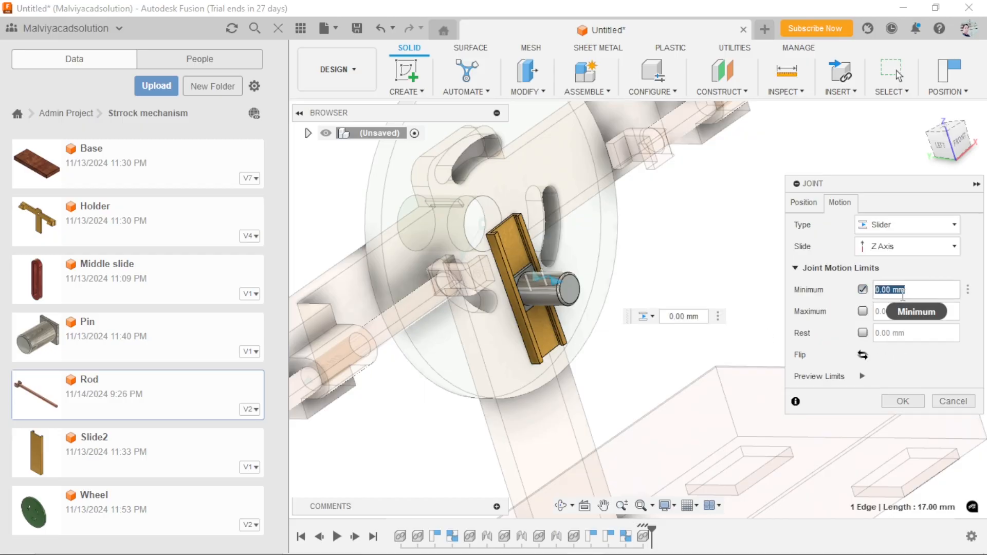
double_click(914, 290)
type("25")
key("Tab")
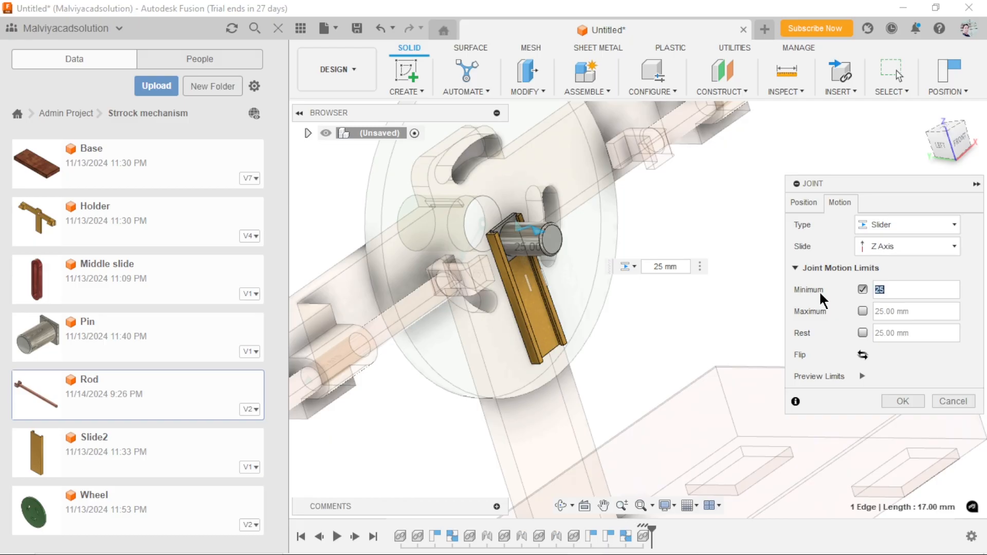
left_click(880, 312)
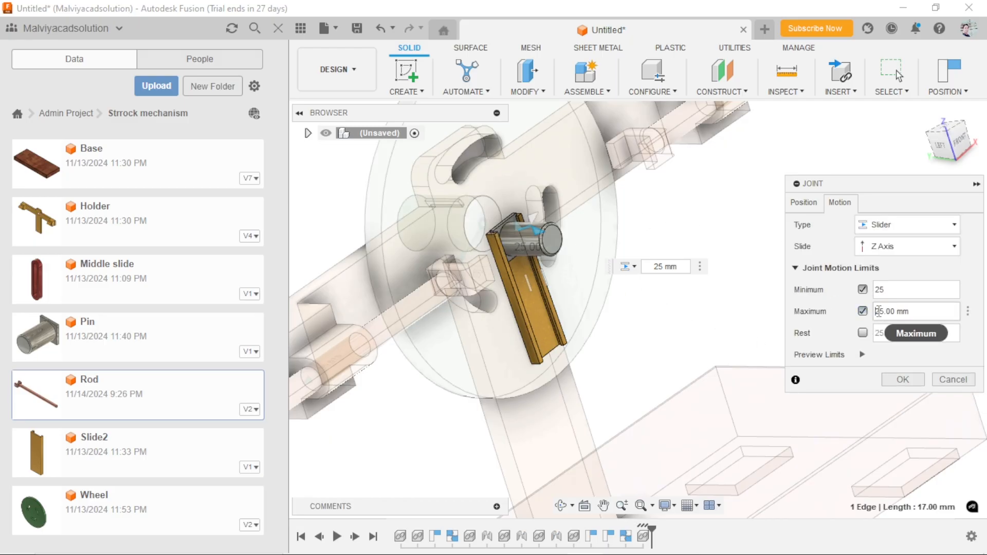
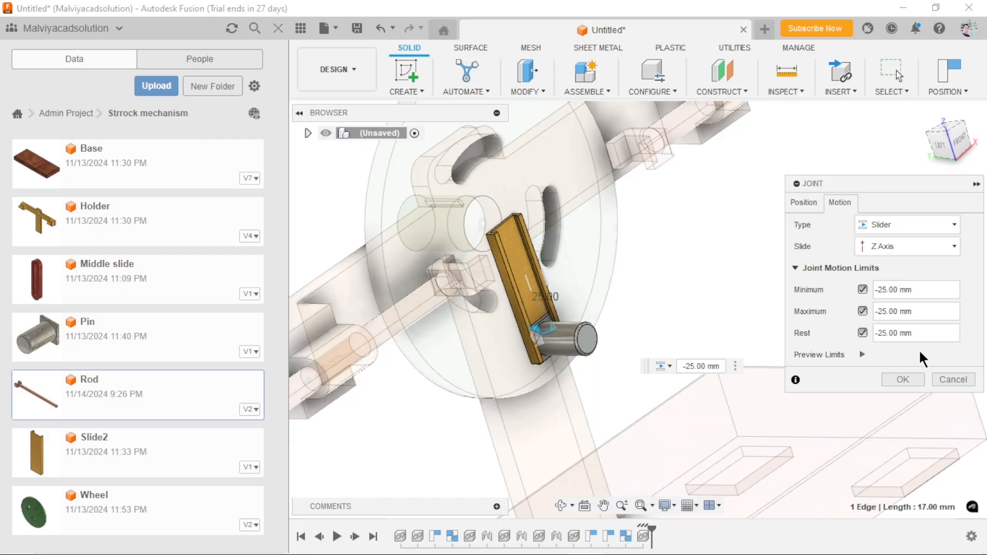
key("BackSpace")
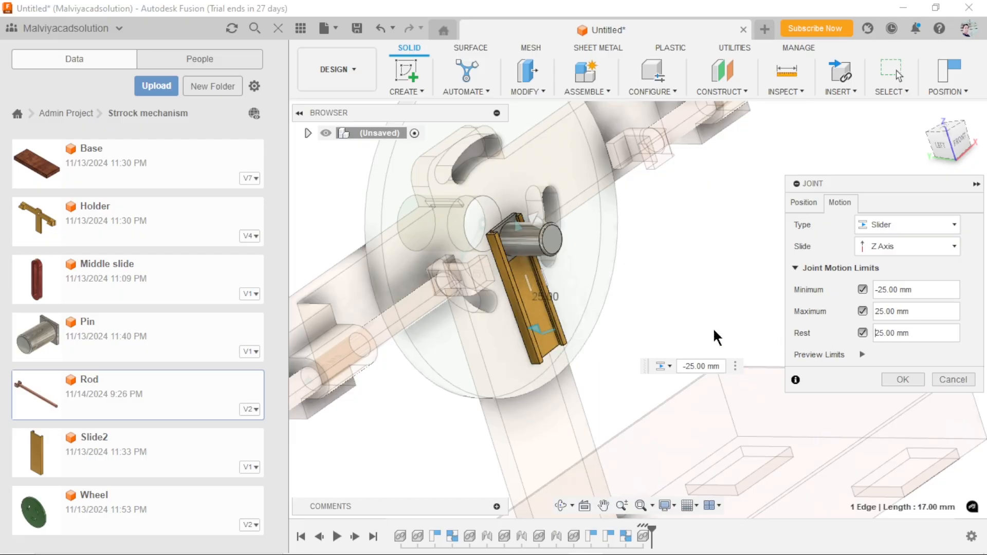
left_click(898, 381)
- Test the slider joint by moving the pin along Slide2 to its end near the wheel's centre
scroll(795, 270, "down", 3)
scroll(802, 293, "up", 5)
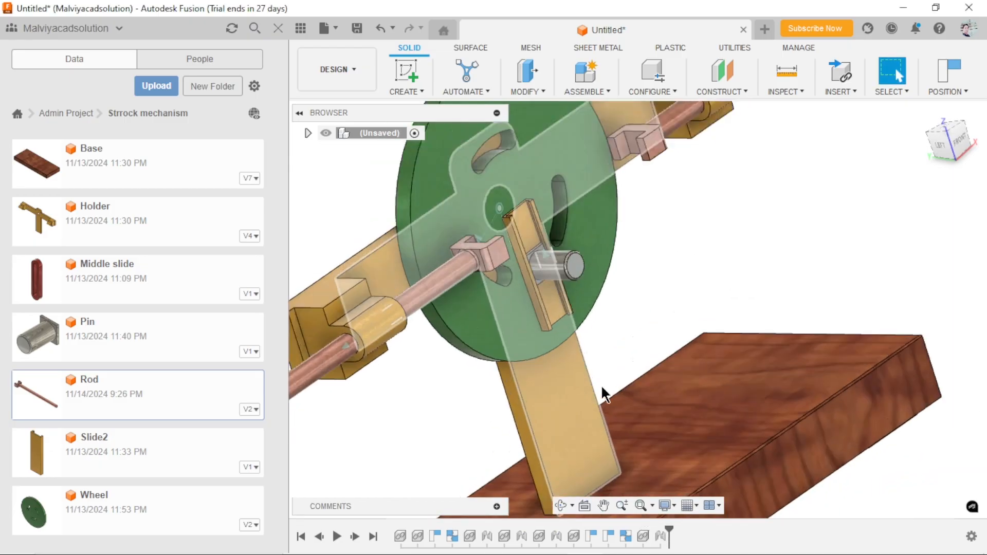
middle_click_drag(804, 299, 695, 338)
scroll(730, 329, "down", 4)
scroll(599, 229, "up", 4)
middle_click_drag(785, 345, 780, 341, "shift")
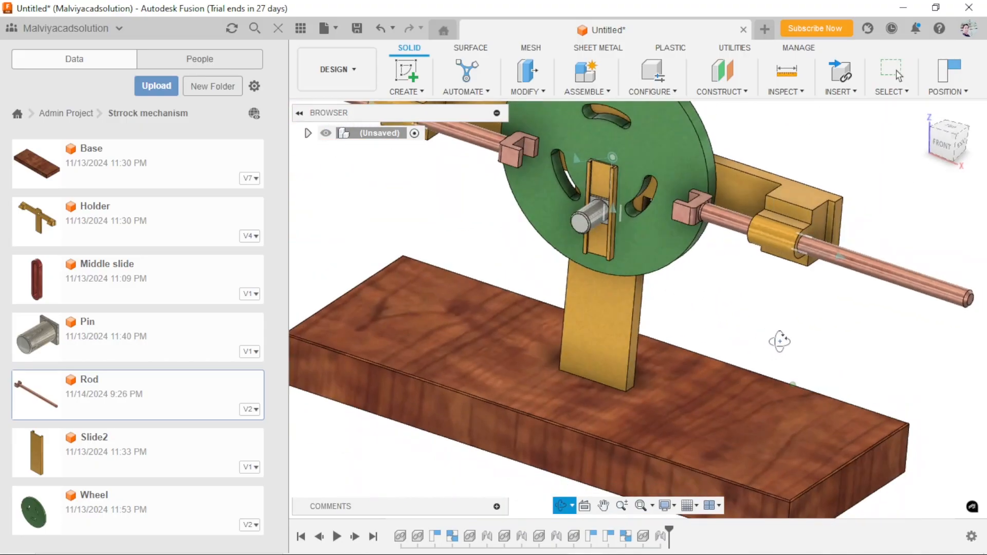
scroll(776, 336, "down", 2)
scroll(776, 323, "down", 2)
scroll(742, 282, "up", 6)
left_click_drag(547, 282, 582, 197)
scroll(771, 398, "down", 5)
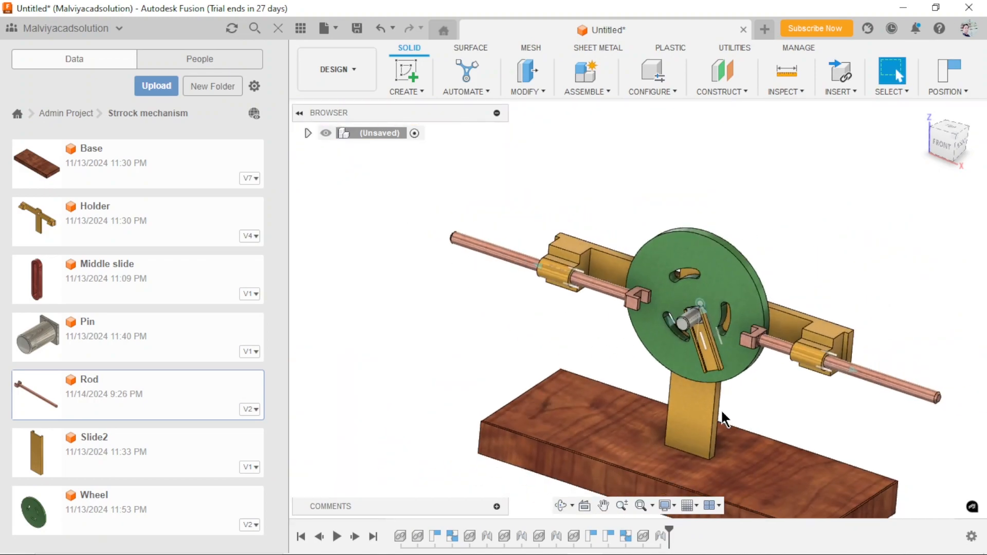
- Rotate the wheel with Slide2 and the pin until Slide2 points straight up
scroll(720, 401, "up", 3)
mouse_move(660, 259)
left_mouse_down()
mouse_move(683, 327)
mouse_move(661, 260)
left_mouse_up()
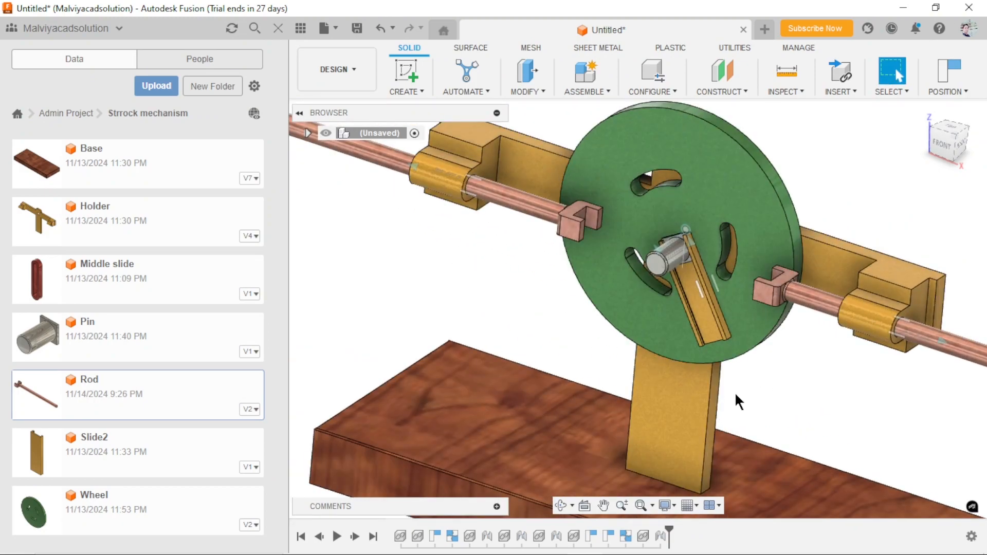
scroll(741, 399, "down", 3)
scroll(795, 412, "up", 3)
left_click_drag(728, 171, 647, 221)
scroll(717, 339, "down", 4)
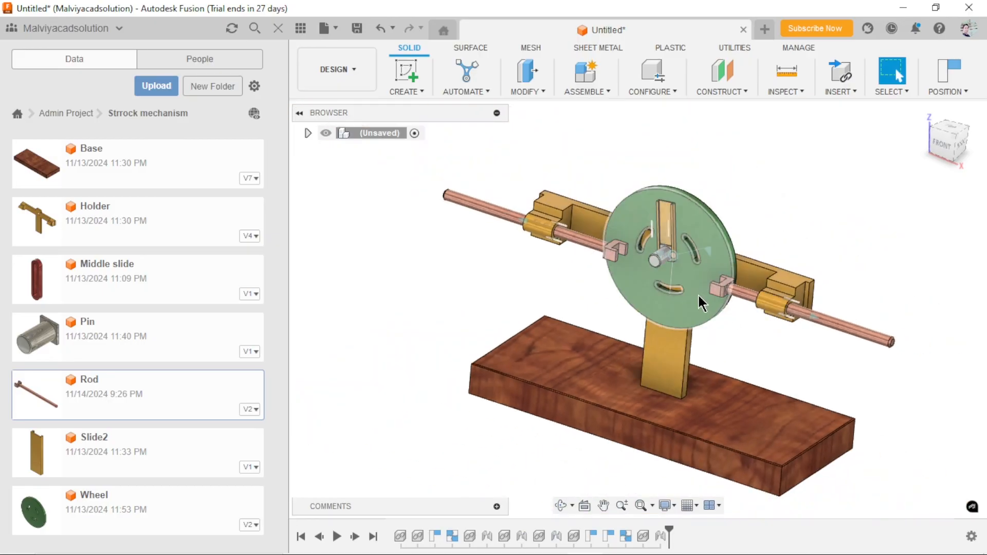
scroll(725, 298, "up", 2)
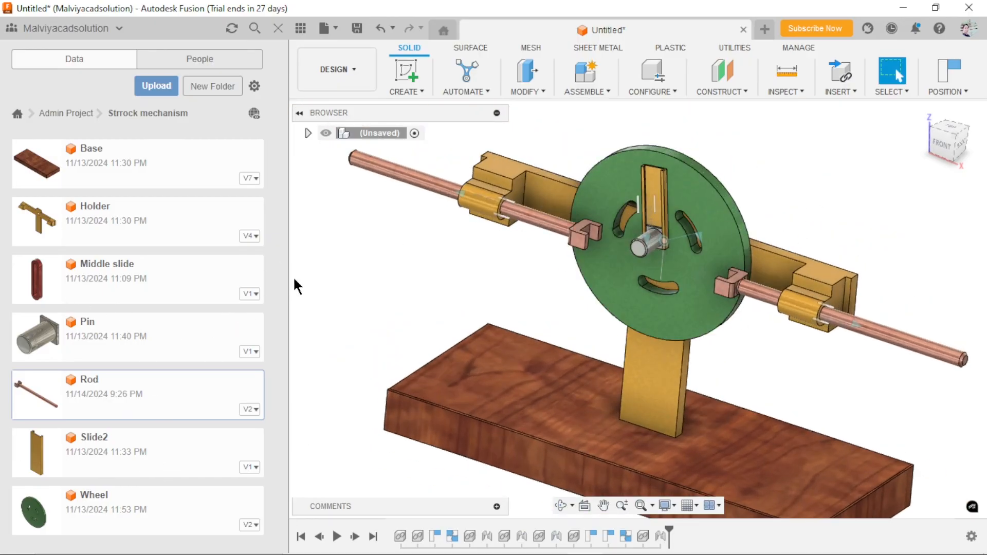
- Insert the Middle slide component, raise it to wheel height, shift it 75 mm out in front of the wheel and lower it 50 mm
left_click_drag(40, 283, 559, 242)
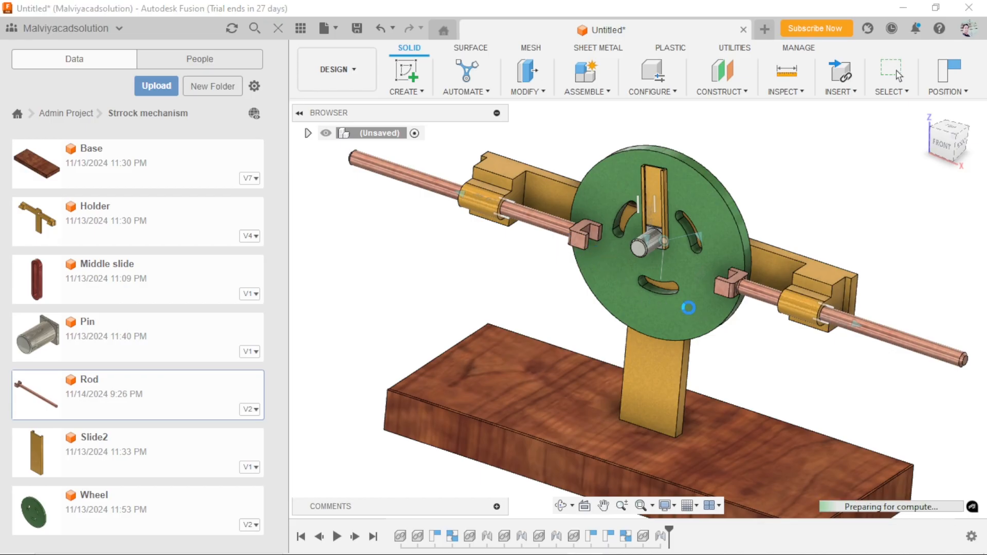
scroll(644, 380, "up", 3)
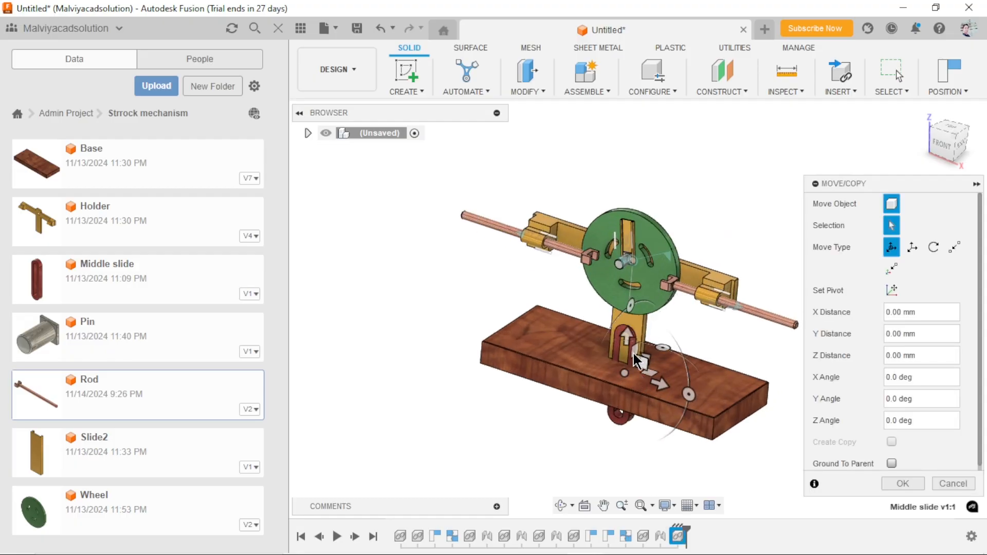
left_click_drag(628, 338, 640, 178)
middle_click_drag(713, 366, 693, 239, "shift")
left_click_drag(686, 209, 642, 217)
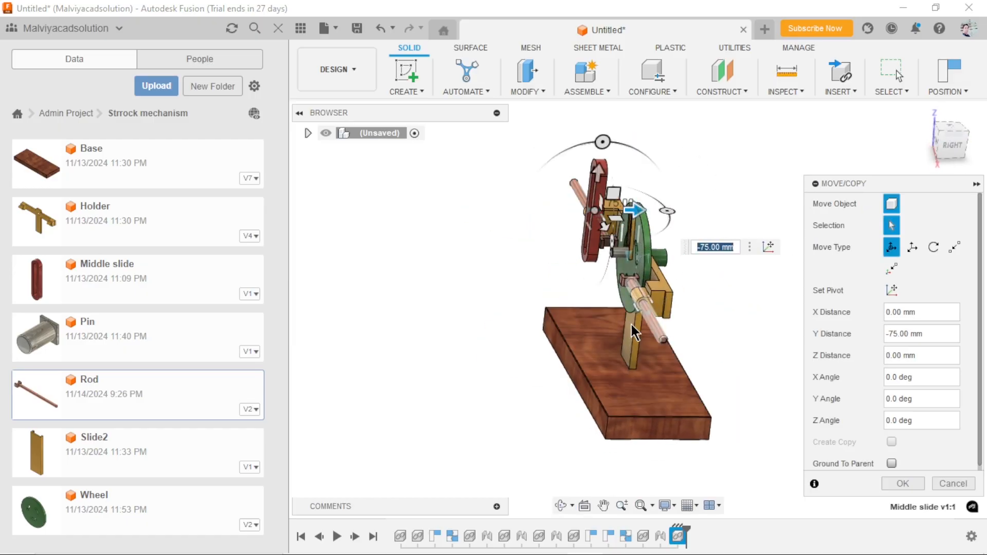
scroll(556, 342, "down", 1)
middle_click_drag(470, 345, 520, 340, "shift")
left_click_drag(589, 197, 586, 234)
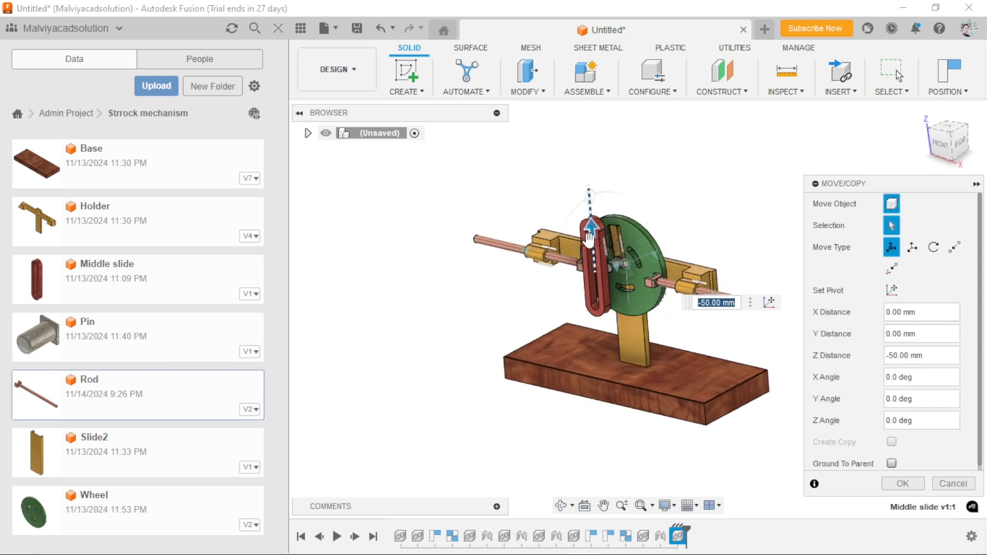
left_click(888, 485)
- Fix the wheel's right-hand rod to the Middle slide with a rigid joint between the rod's inner fork edge and the slide's long side edge
scroll(658, 338, "down", 3)
scroll(608, 334, "up", 4)
middle_click_drag(628, 305, 733, 274, "shift")
scroll(730, 257, "up", 5)
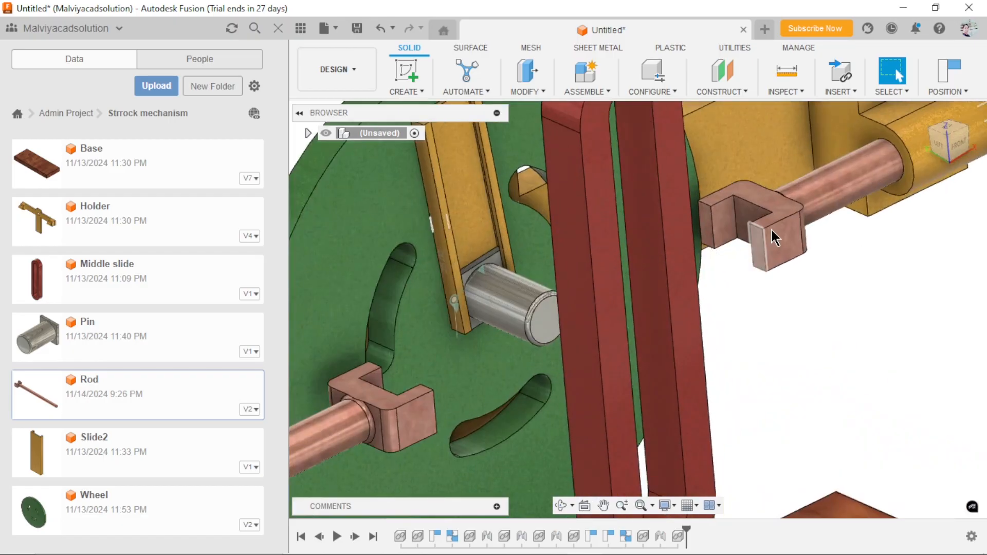
left_click(736, 212)
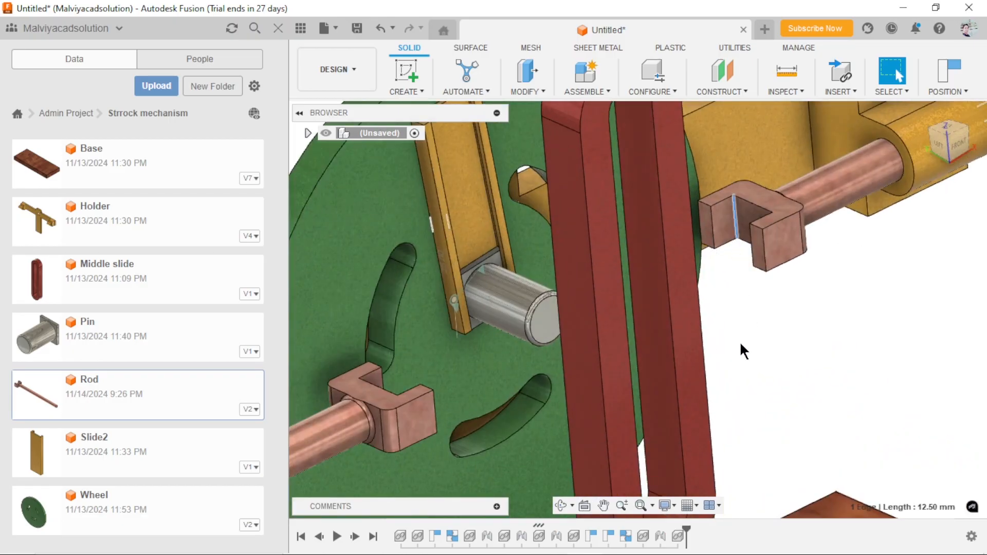
scroll(745, 336, "down", 8)
middle_click_drag(751, 314, 568, 308, "shift")
scroll(740, 229, "up", 6)
left_click(667, 216, "ctrl")
scroll(569, 180, "down", 2)
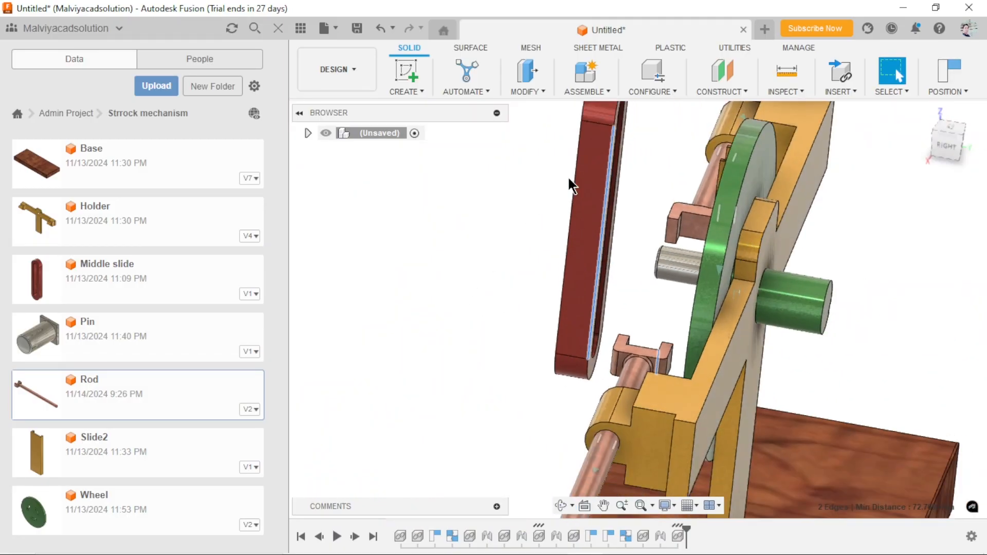
left_click(588, 92)
left_click(587, 122)
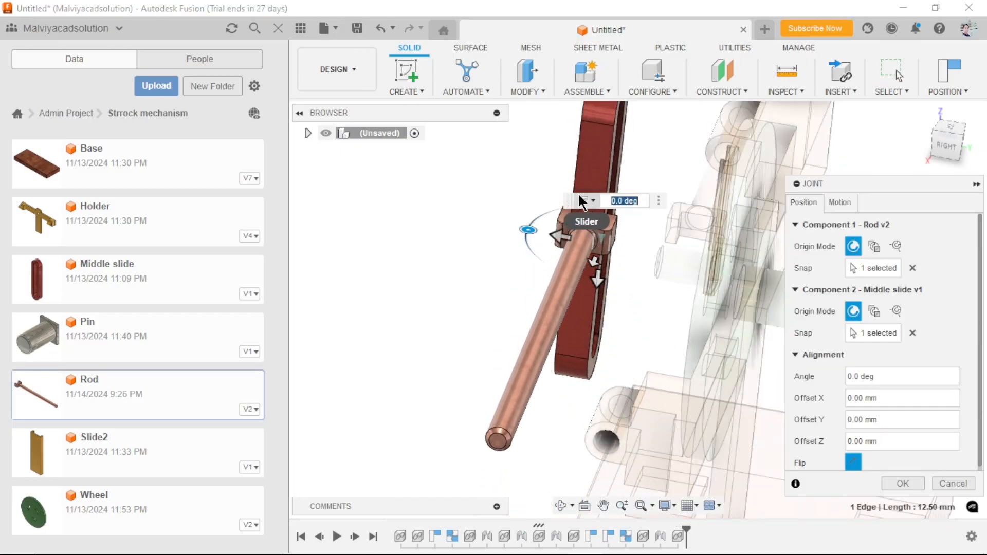
left_click_drag(569, 200, 397, 197)
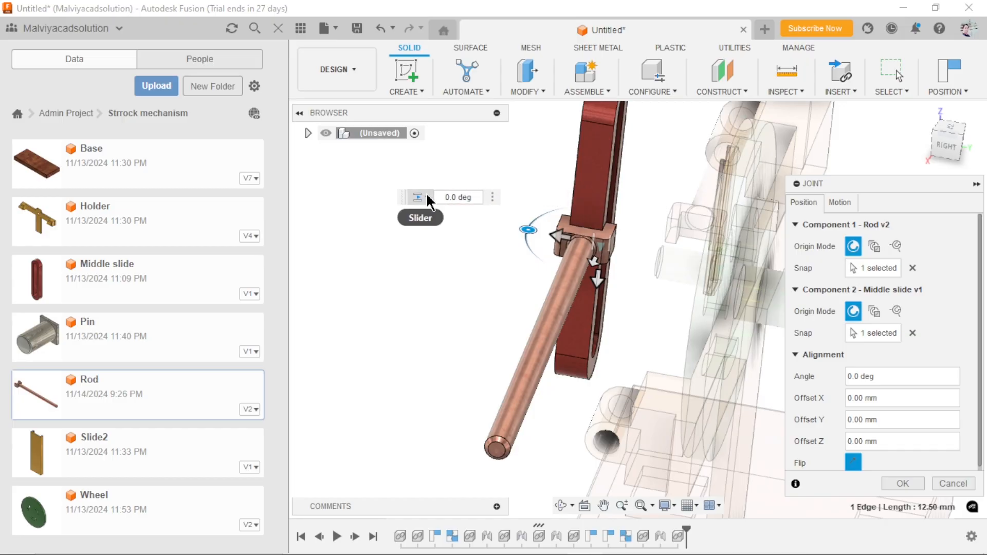
left_click(424, 197)
left_click(427, 215)
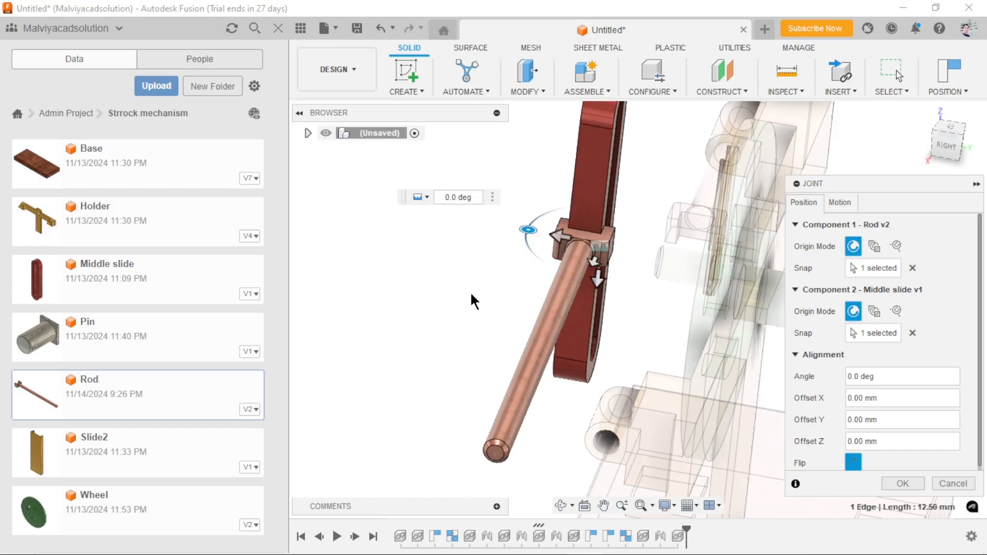
left_click(901, 484)
- Fix the opposite rod to the Middle slide's other long side edge with a rigid joint from the rod's inner fork edge
middle_click_drag(441, 379, 544, 368, "shift")
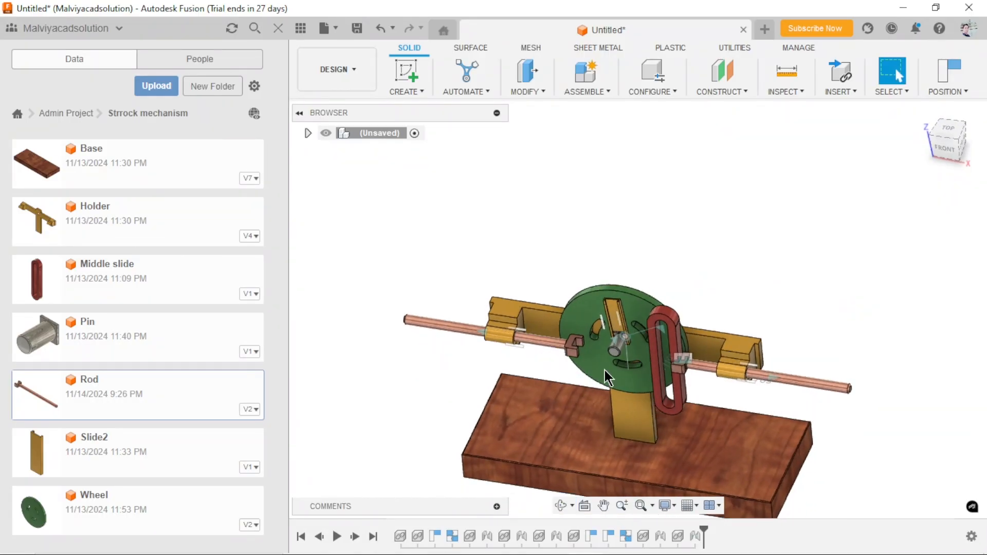
scroll(586, 371, "up", 10)
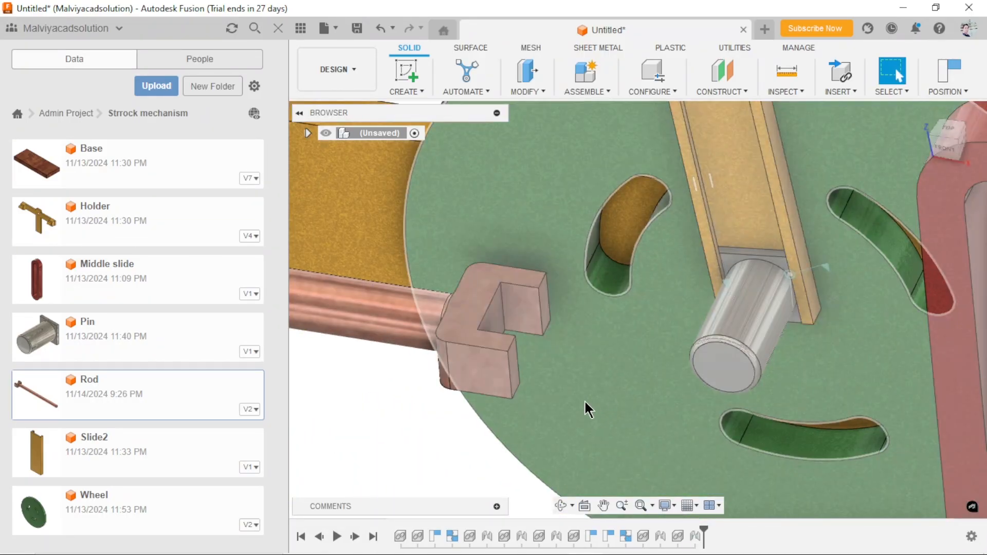
middle_click_drag(585, 399, 450, 285, "shift")
scroll(442, 257, "up", 5)
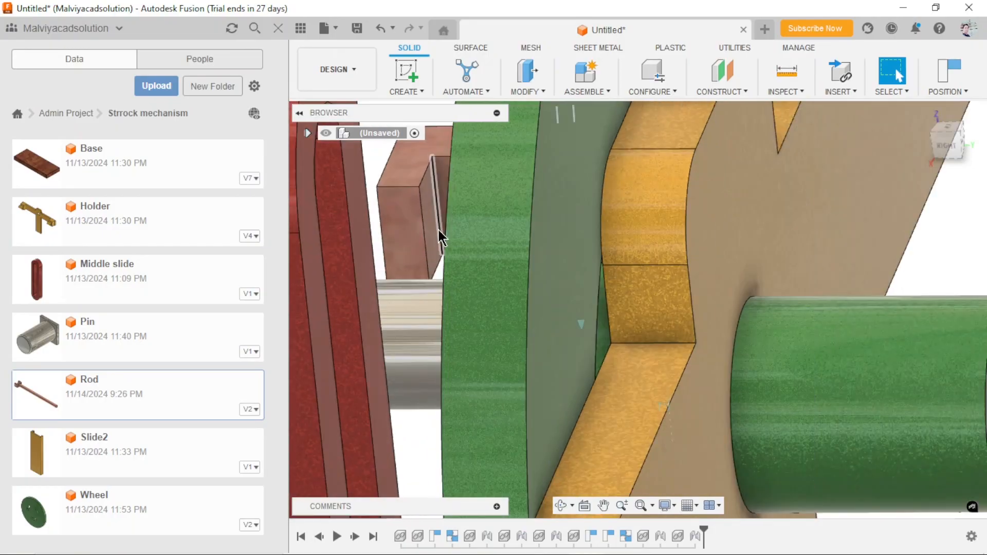
left_click(433, 174)
scroll(536, 273, "down", 5)
middle_click_drag(636, 337, 465, 358, "shift")
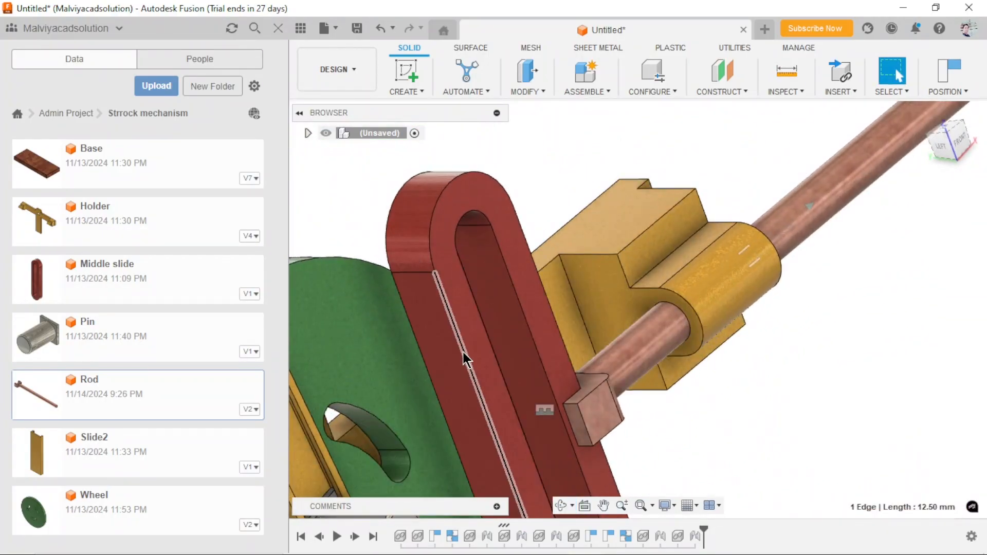
left_click(468, 351, "shift")
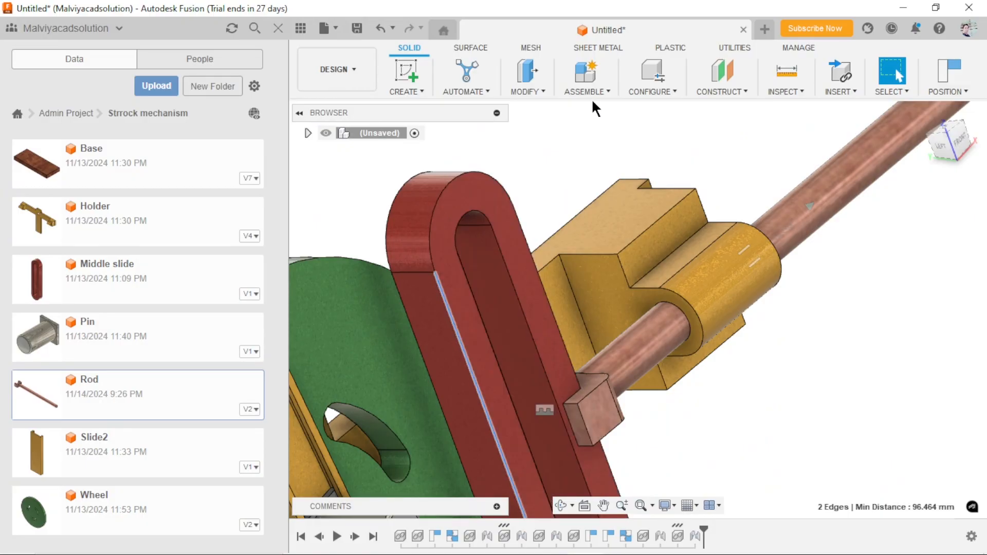
left_click(603, 91)
left_click(594, 122)
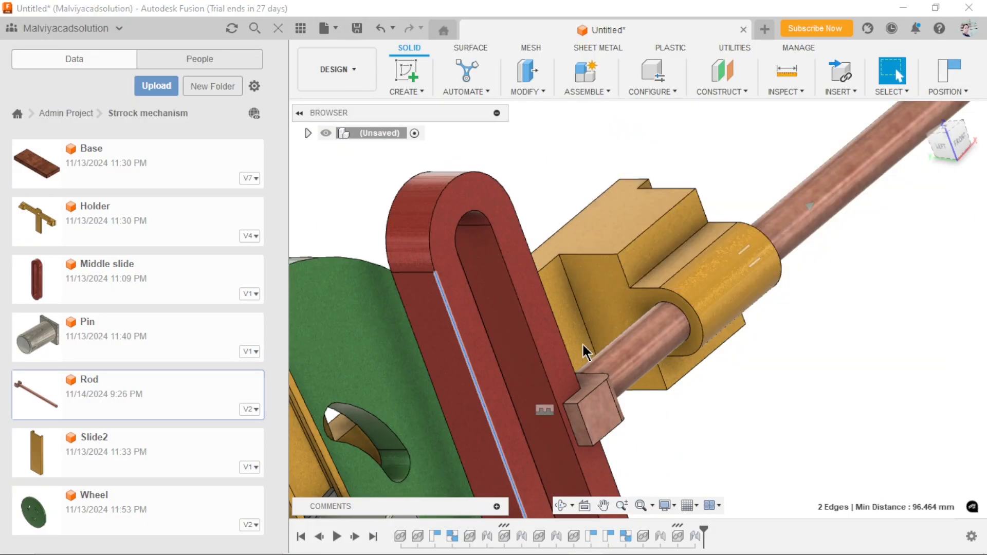
scroll(644, 435, "down", 5)
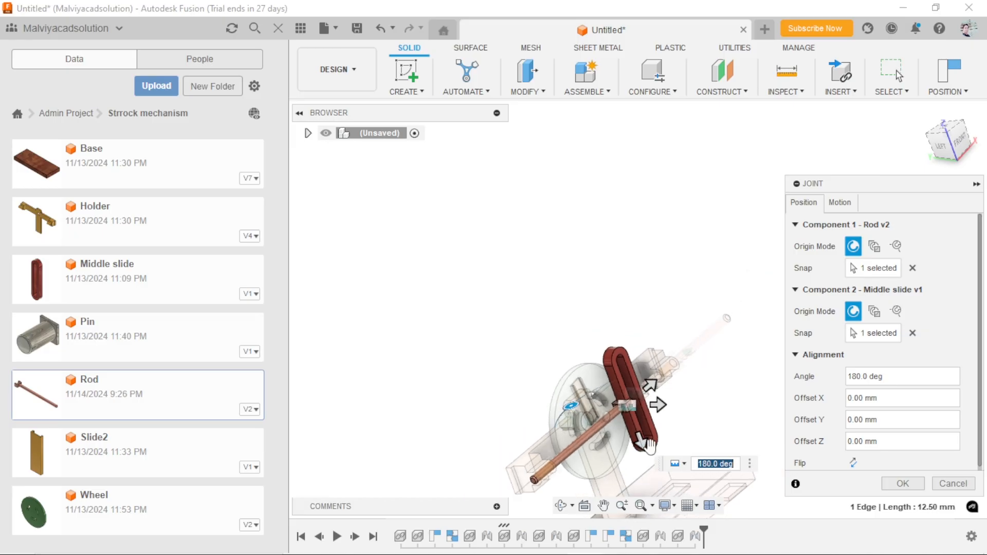
left_click(686, 475)
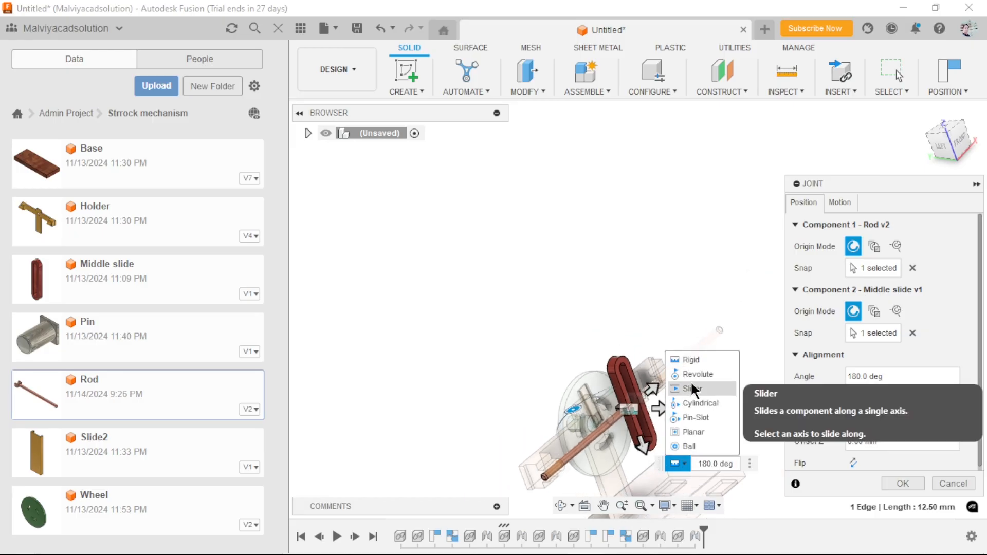
left_click(689, 367)
left_click(903, 484)
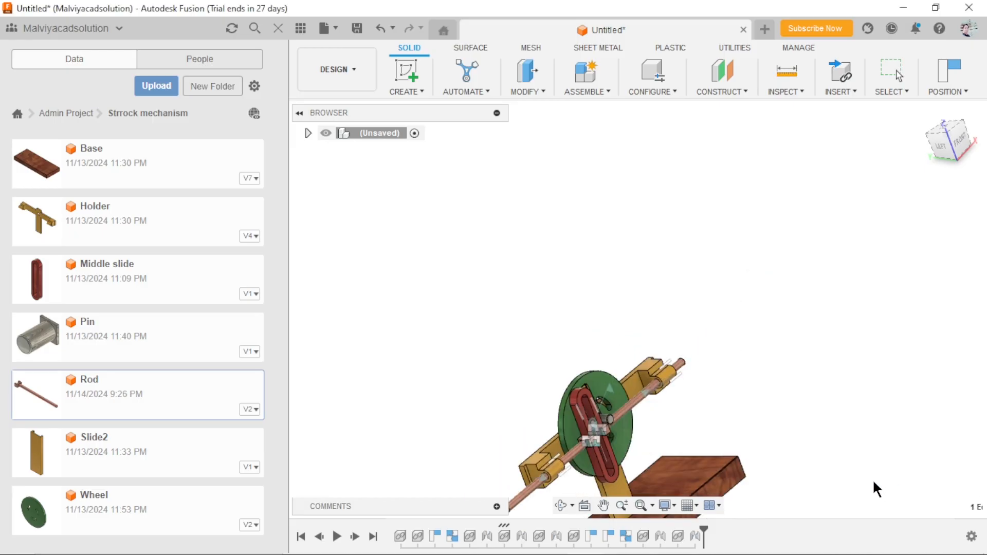
- Test the joints by sliding the Middle slide with both rods sideways until it sits in front of the pin at the wheel's centre
scroll(684, 276, "down", 4)
scroll(599, 389, "up", 2)
scroll(600, 390, "up", 4)
middle_click_drag(647, 349, 616, 325, "shift")
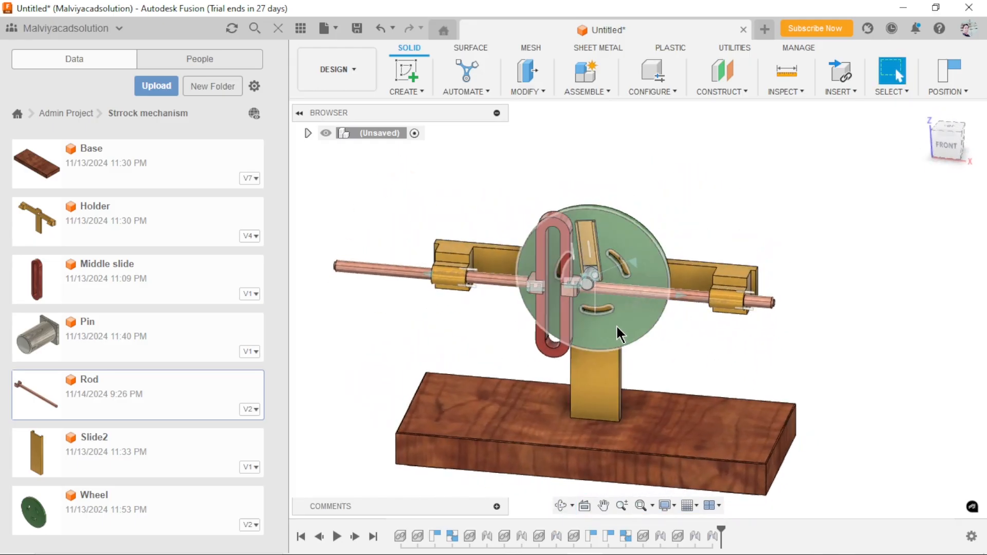
scroll(597, 317, "up", 3)
left_click_drag(550, 298, 590, 270)
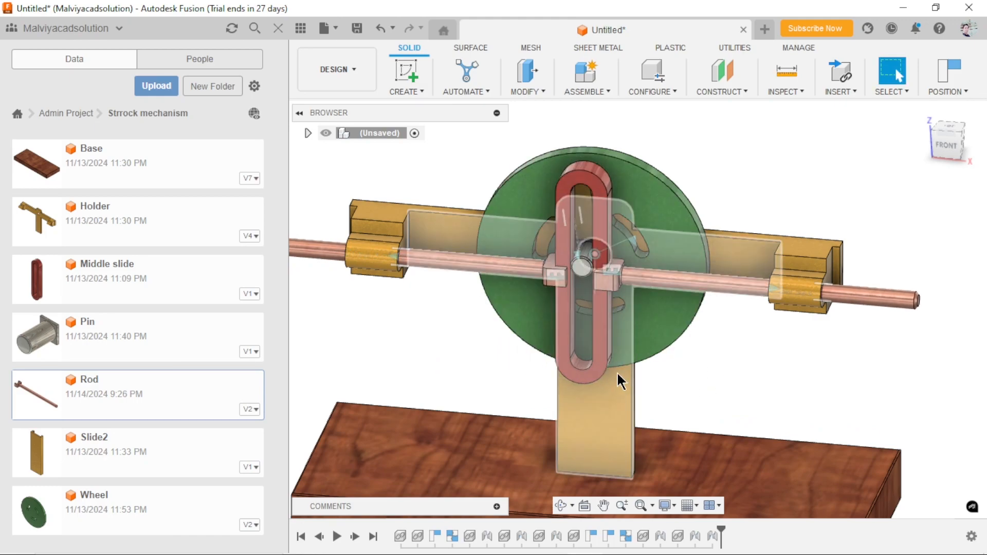
scroll(638, 406, "down", 5)
scroll(635, 432, "up", 5)
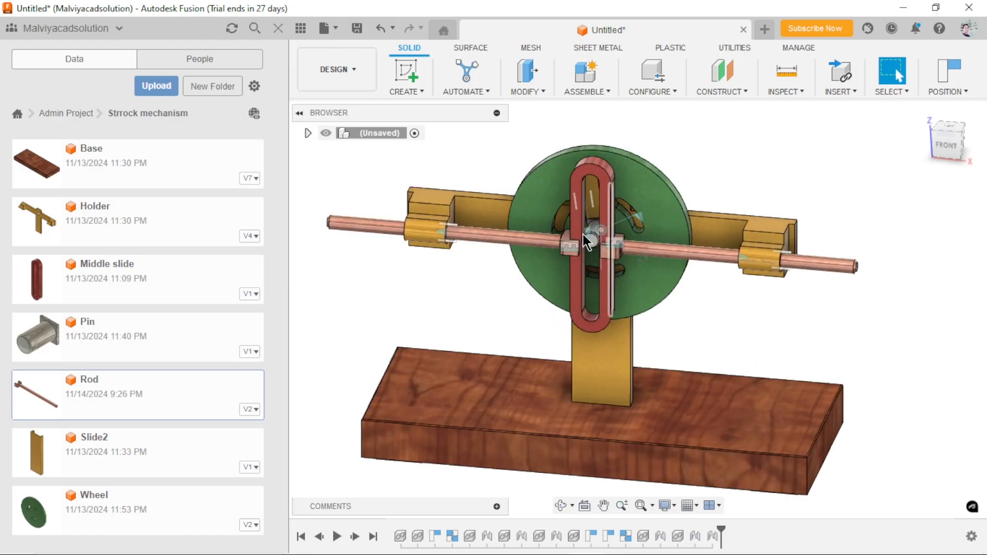
scroll(634, 348, "down", 3)
scroll(634, 348, "up", 3)
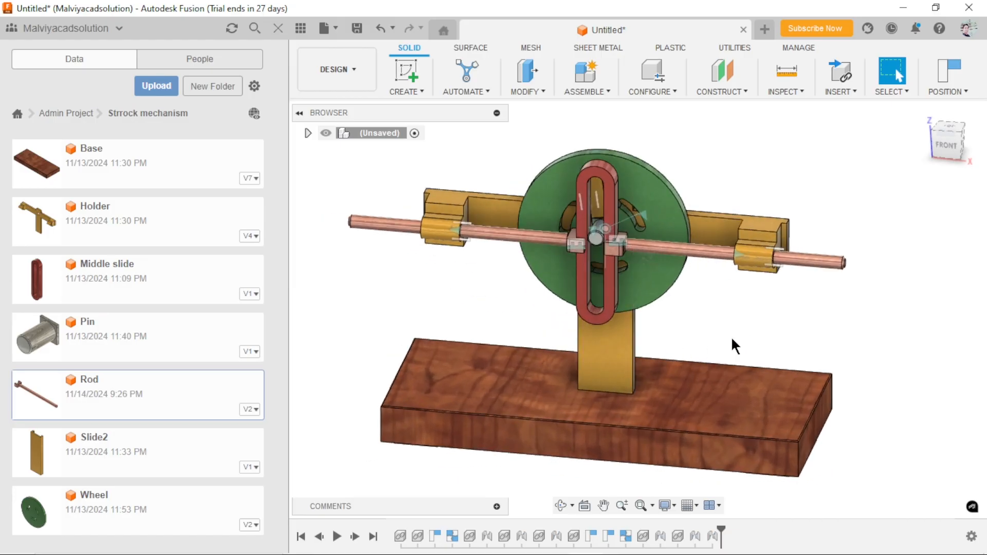
- Revert the moved Middle slide and rods to their previous position
middle_click_drag(764, 318, 604, 345, "shift")
scroll(603, 345, "down", 3)
scroll(579, 358, "up", 3)
scroll(596, 365, "down", 3)
scroll(597, 365, "up", 3)
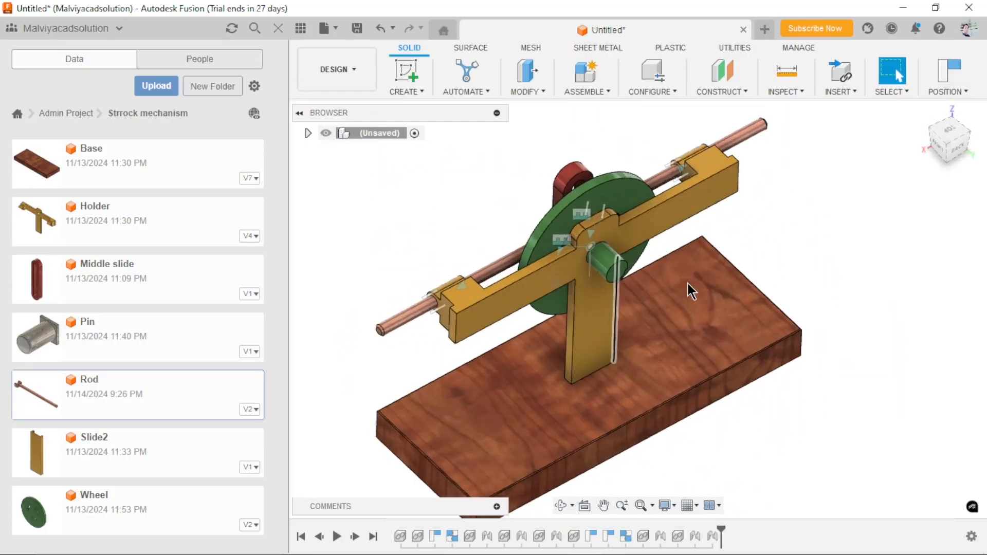
left_click(948, 91)
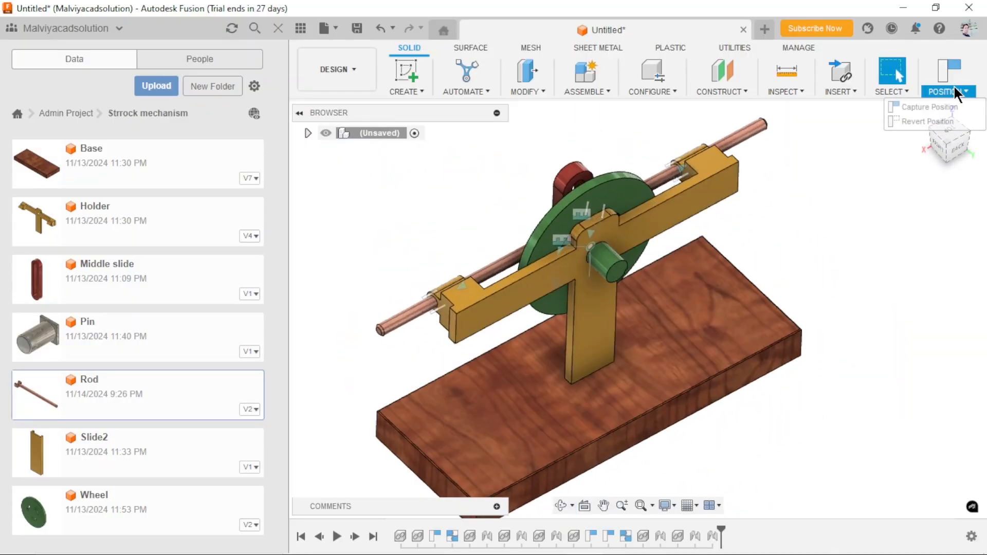
left_click(925, 120)
scroll(663, 374, "down", 1)
scroll(662, 375, "up", 2)
middle_click_drag(592, 324, 530, 357, "shift")
scroll(534, 357, "down", 2)
scroll(563, 350, "up", 1)
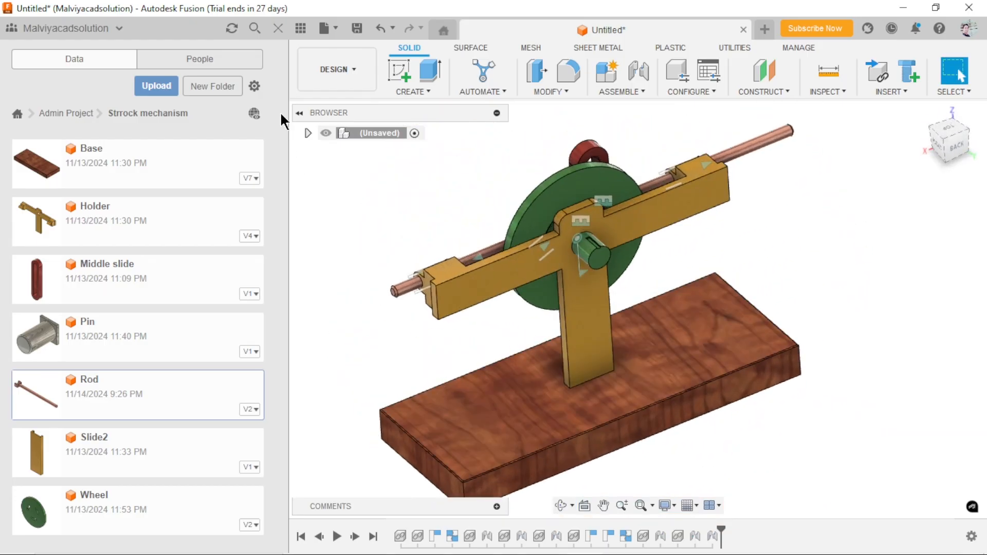
- Hide the project's file list and run the first SpurGear sample script
left_click(278, 29)
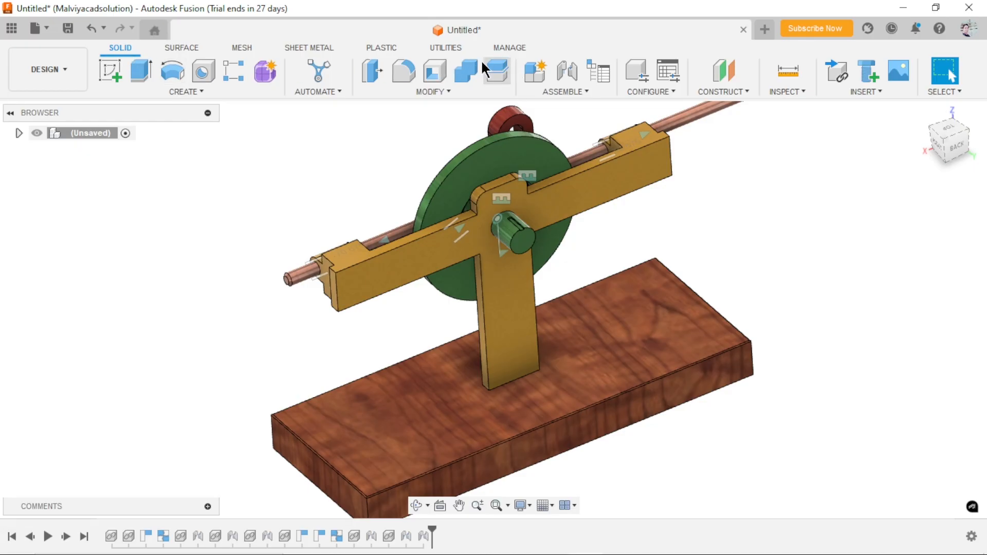
left_click(445, 48)
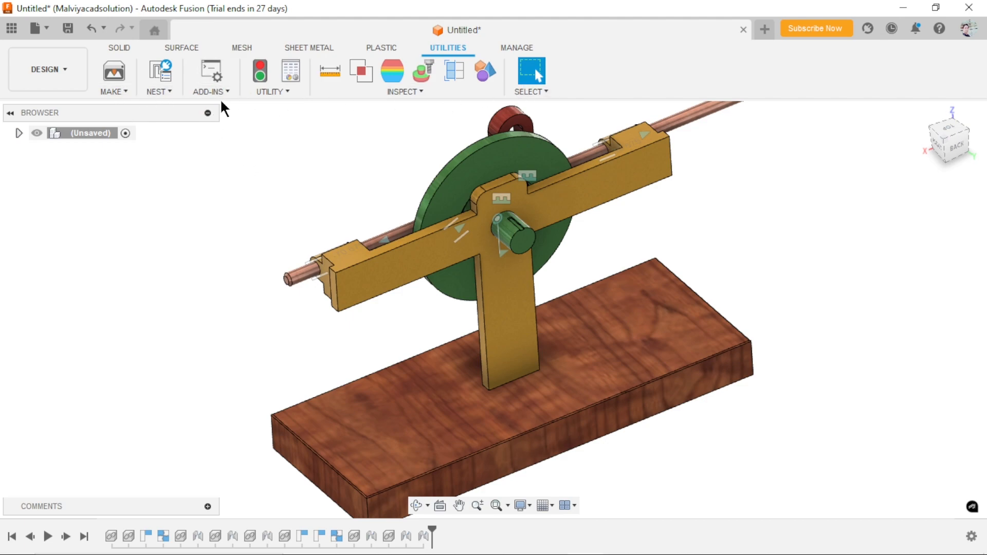
left_click(214, 76)
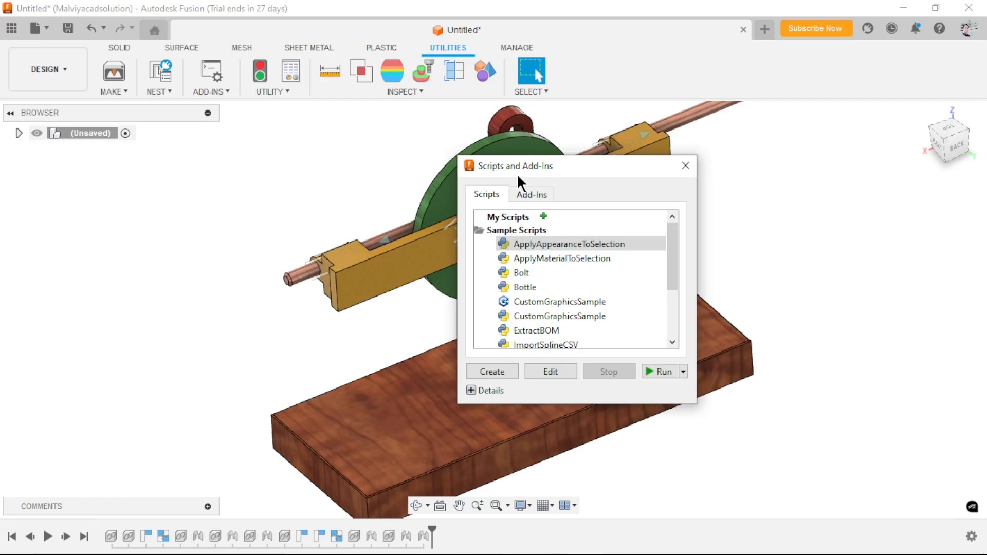
left_click_drag(674, 243, 663, 319)
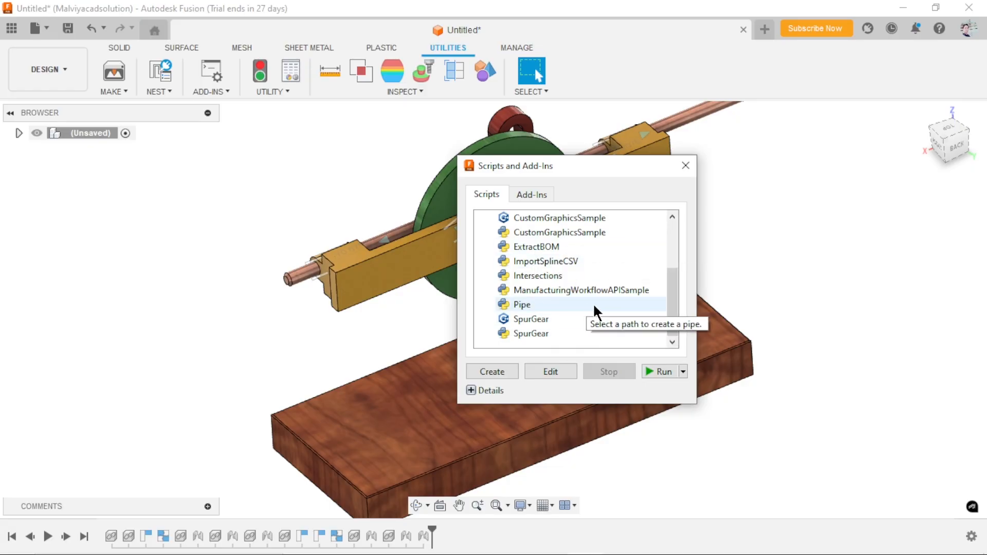
left_click(523, 321)
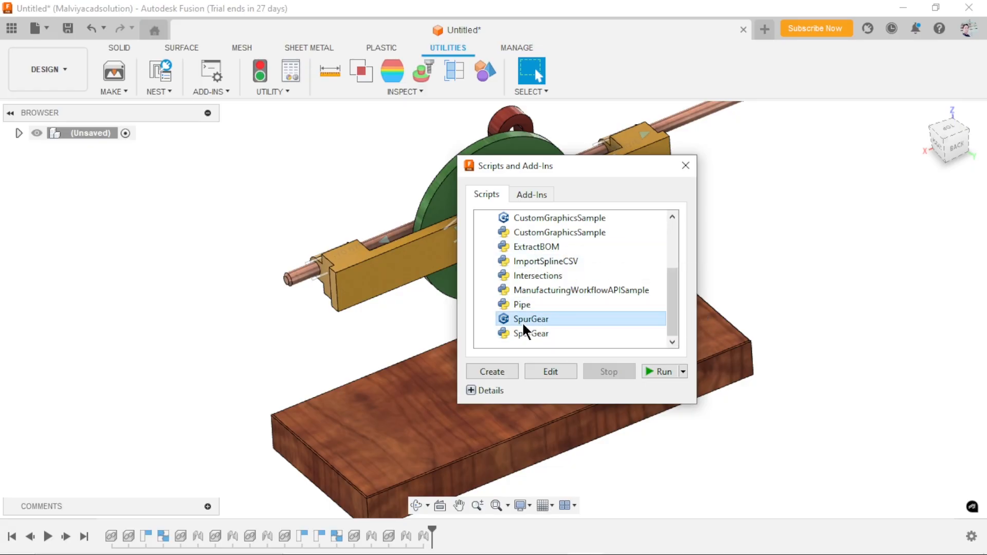
left_click(661, 372)
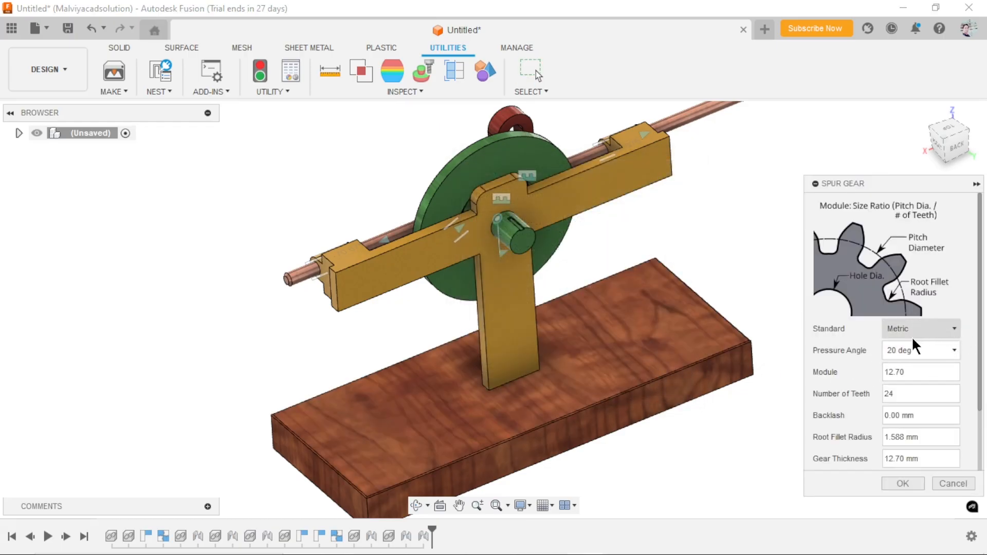
- Create a metric spur gear with module 3, 24 teeth, a thickness of 20 mm and a hole diameter of 25 mm
left_click(908, 372)
type("3")
key("Tab")
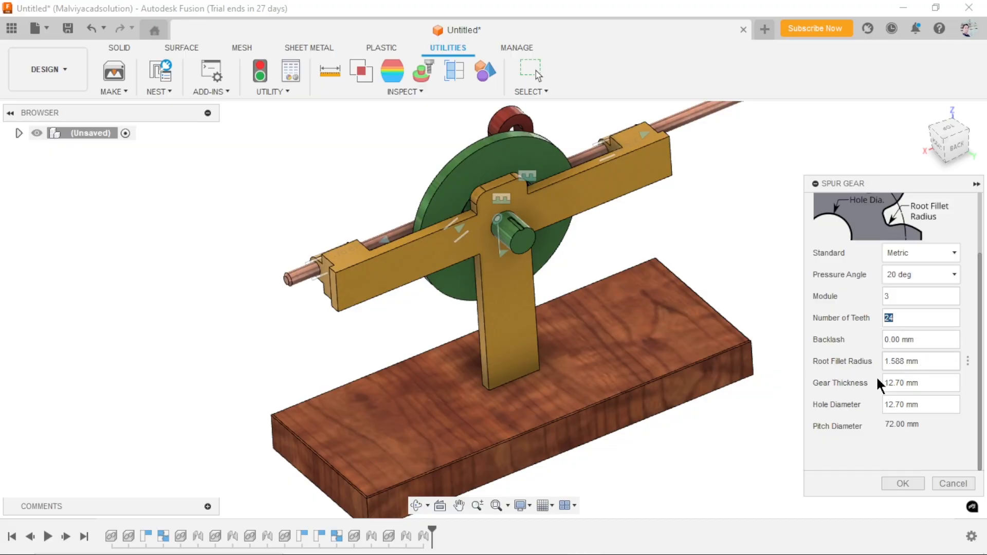
left_click(923, 384)
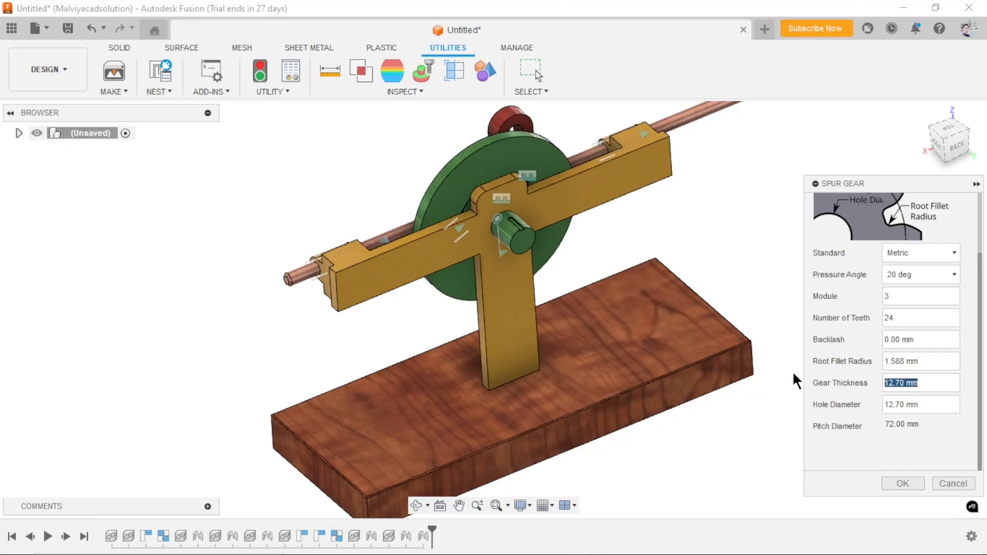
type("20")
key("Tab")
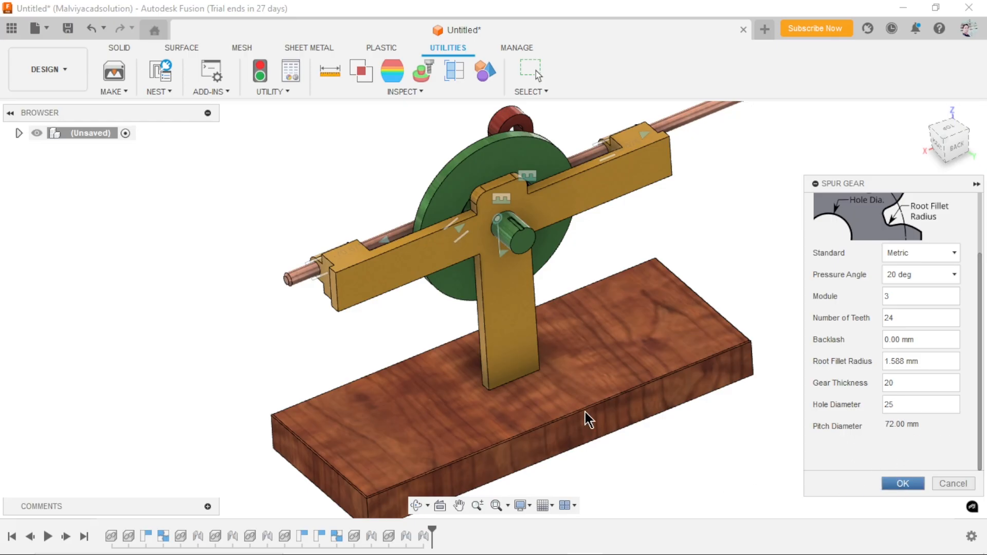
key("Return")
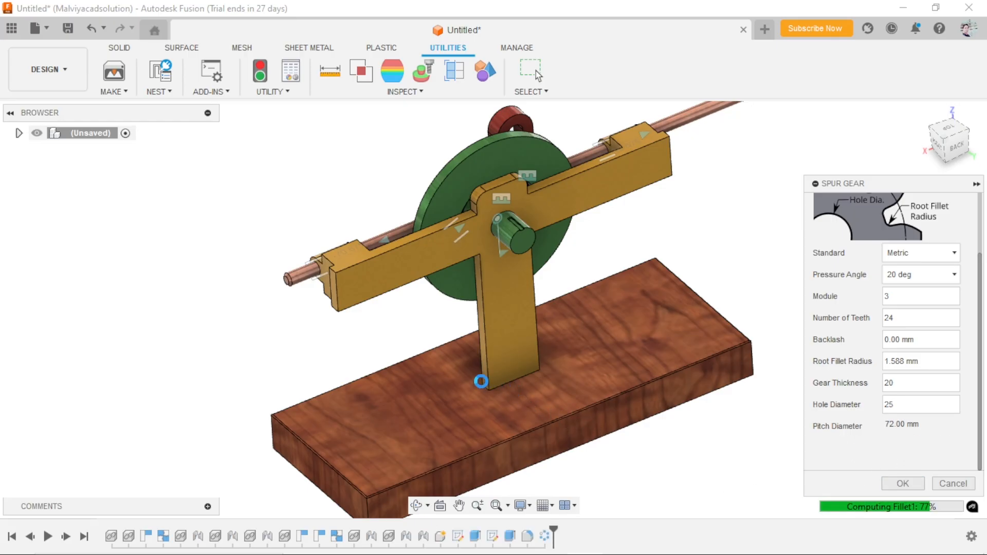
- Move the spur gear off the base into the free space behind the holder, near the height of the wheel's shaft
scroll(546, 366, "down", 4)
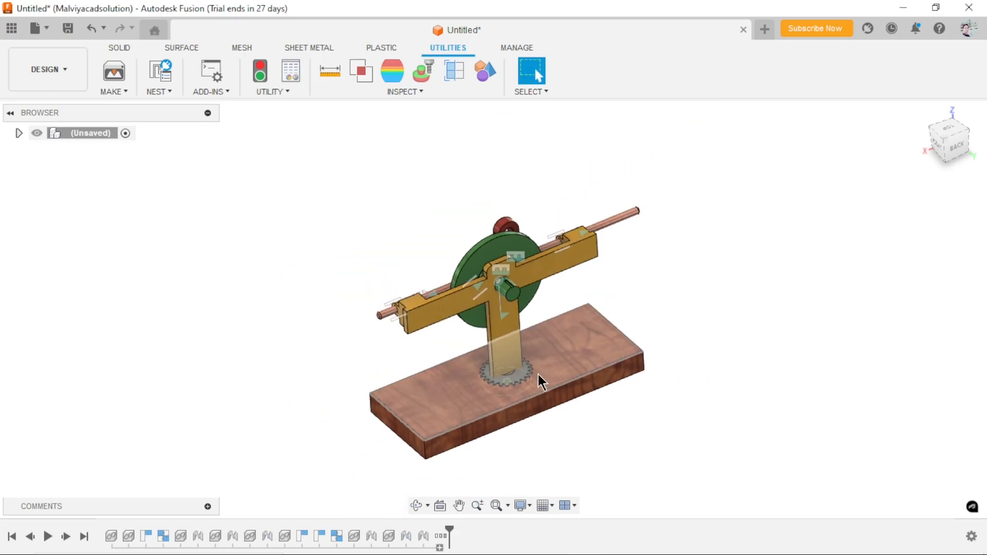
scroll(545, 366, "up", 3)
middle_click_drag(606, 433, 625, 434, "shift")
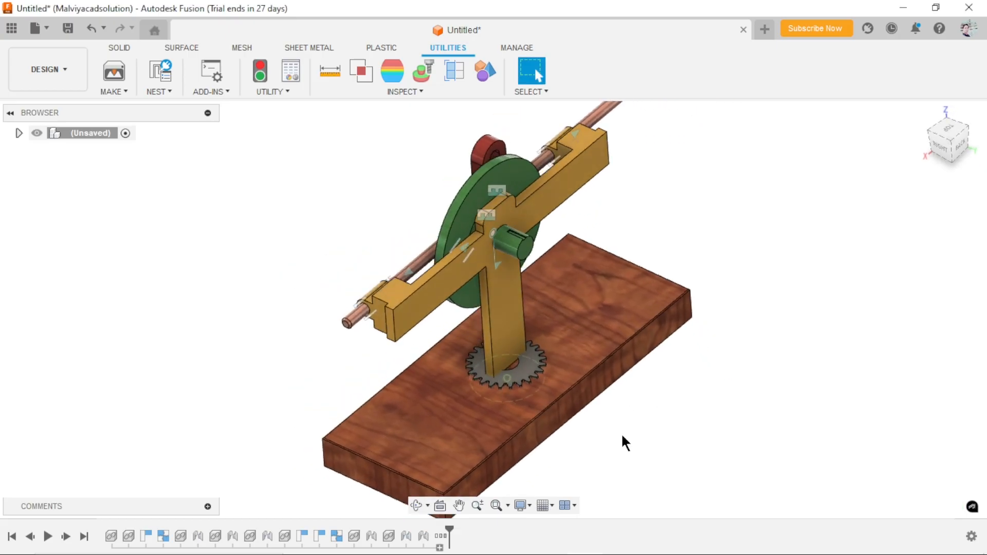
left_click_drag(556, 344, 674, 224)
middle_click_drag(717, 419, 714, 374, "shift")
left_click(118, 48)
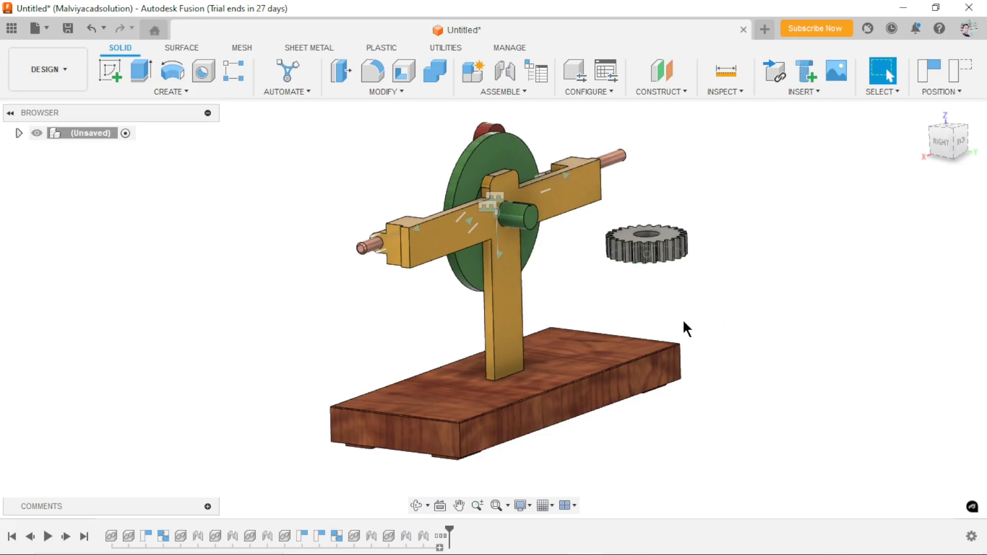
- Rotate the spur gear body 90 degrees about the X axis so its hole lines up with the wheel's shaft direction
scroll(683, 322, "down", 1)
scroll(675, 303, "up", 1)
left_click(387, 97)
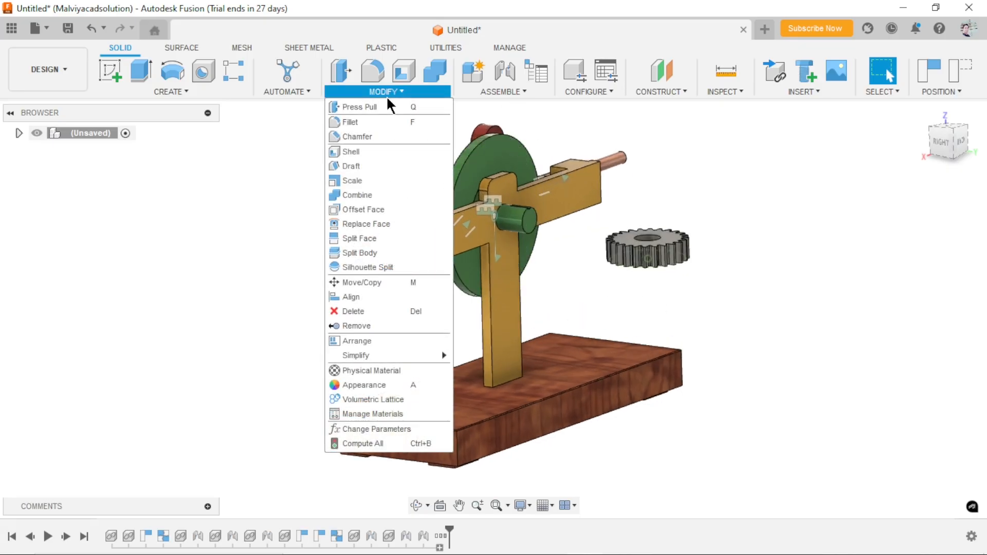
left_click(351, 283)
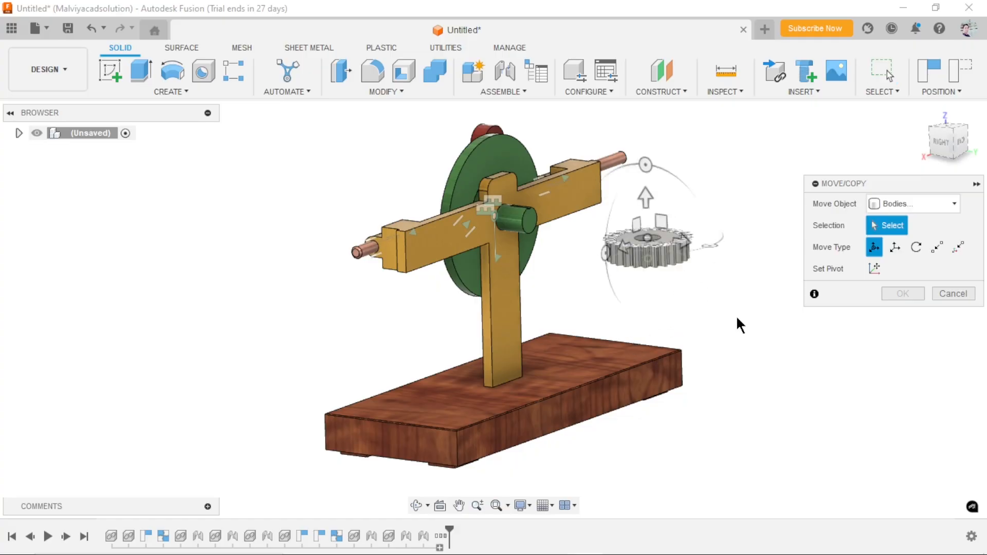
middle_click_drag(724, 303, 720, 354, "shift")
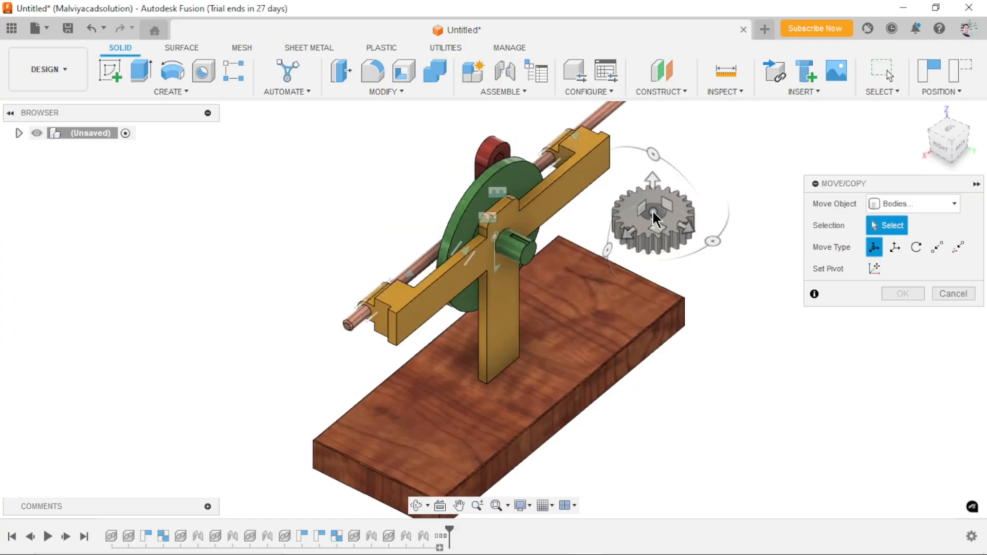
left_click(656, 219)
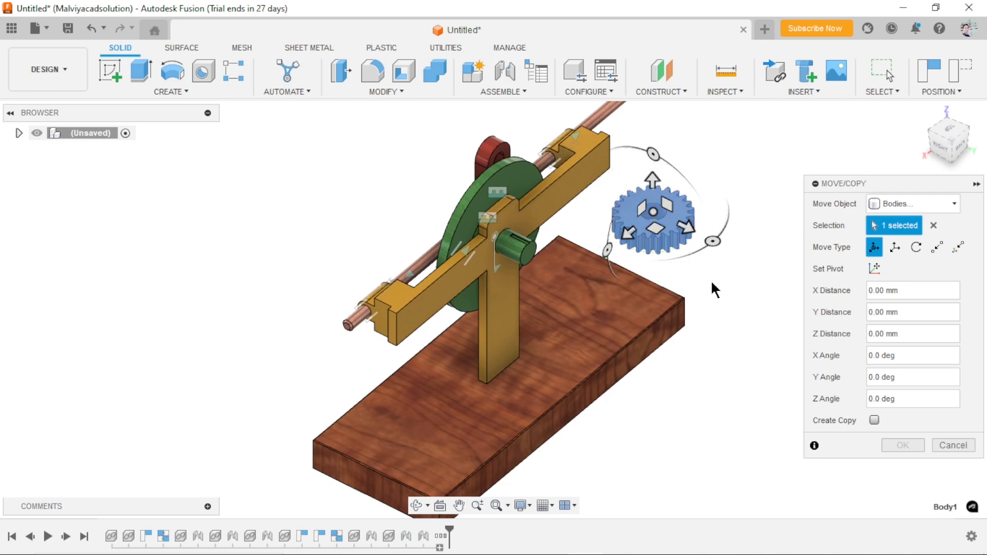
left_click_drag(652, 154, 560, 148)
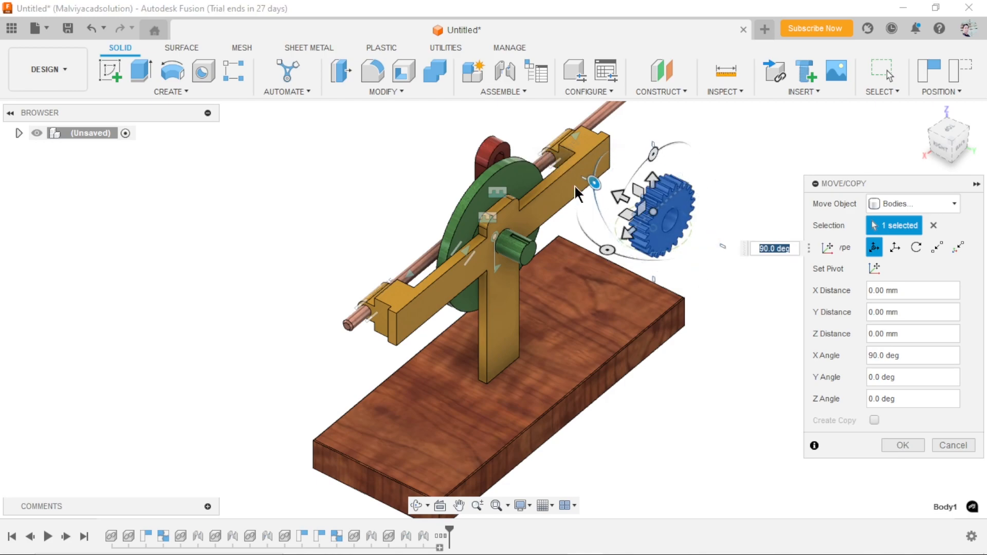
left_click(903, 446)
scroll(596, 329, "down", 3)
scroll(591, 375, "up", 3)
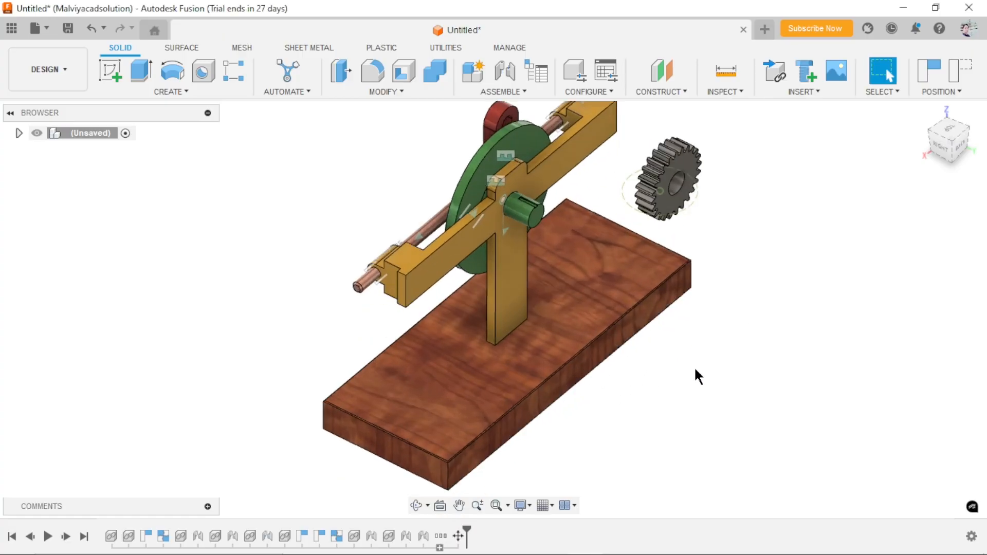
- Try to joint the spur gear's hole, as the first component, to the end of the wheel's shaft
scroll(653, 384, "down", 3)
scroll(652, 319, "up", 2)
scroll(649, 355, "up", 1)
middle_click_drag(638, 377, 551, 292, "shift")
scroll(551, 355, "down", 3)
scroll(578, 393, "up", 3)
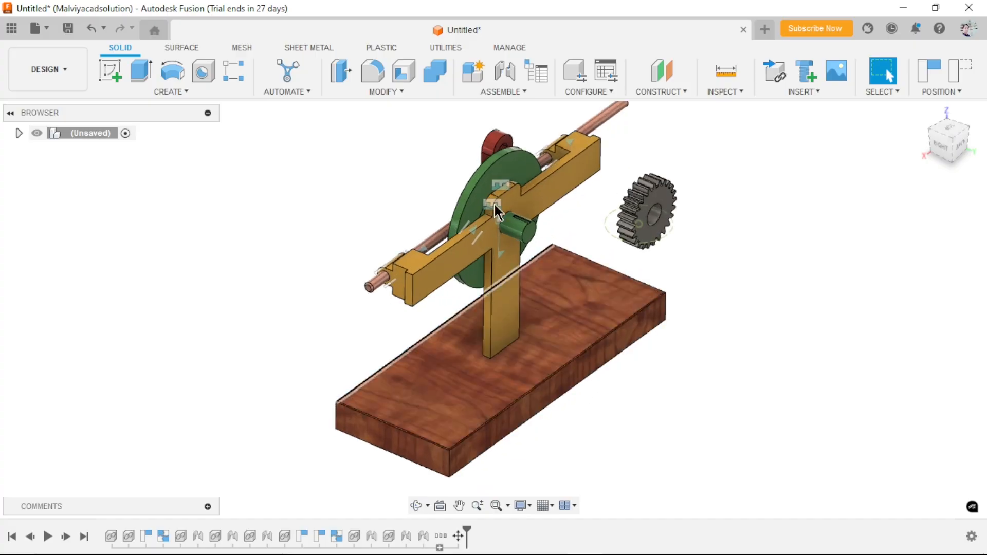
left_click(516, 91)
left_click(516, 126)
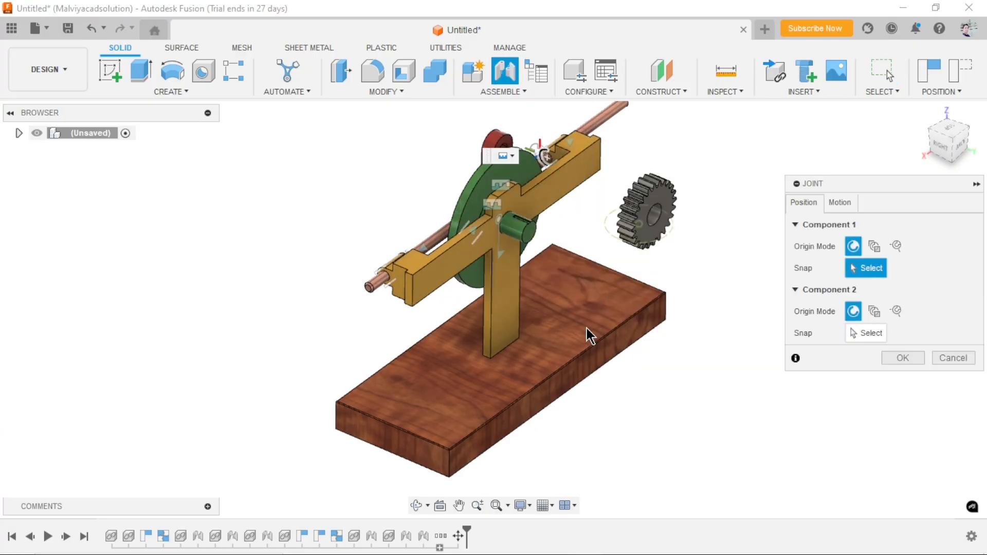
scroll(592, 329, "up", 4)
scroll(548, 255, "up", 2)
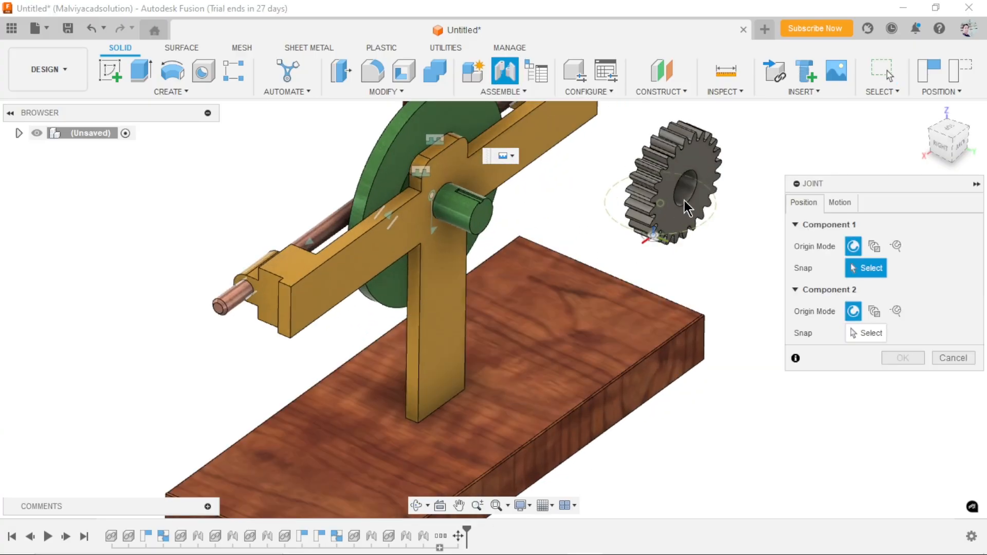
left_click(695, 181)
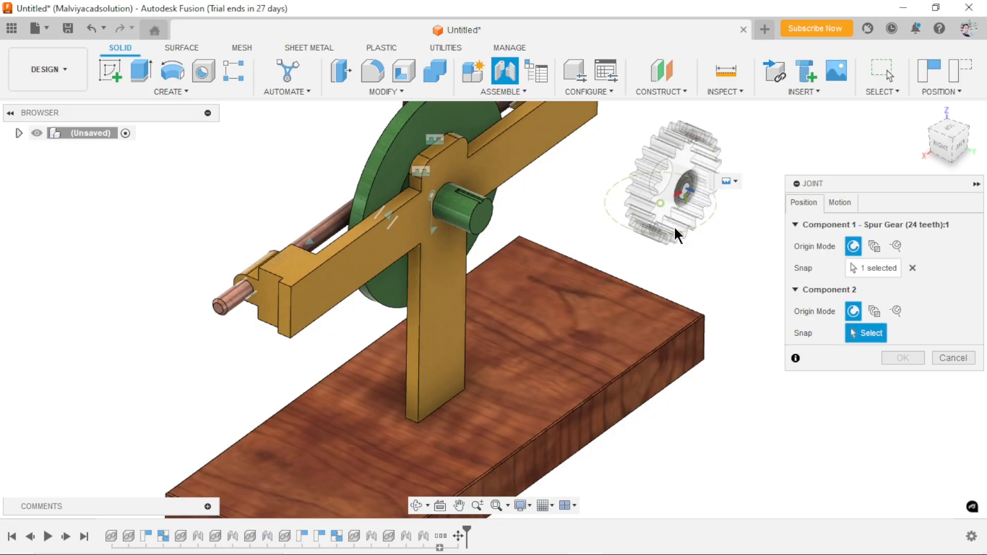
left_click(474, 215)
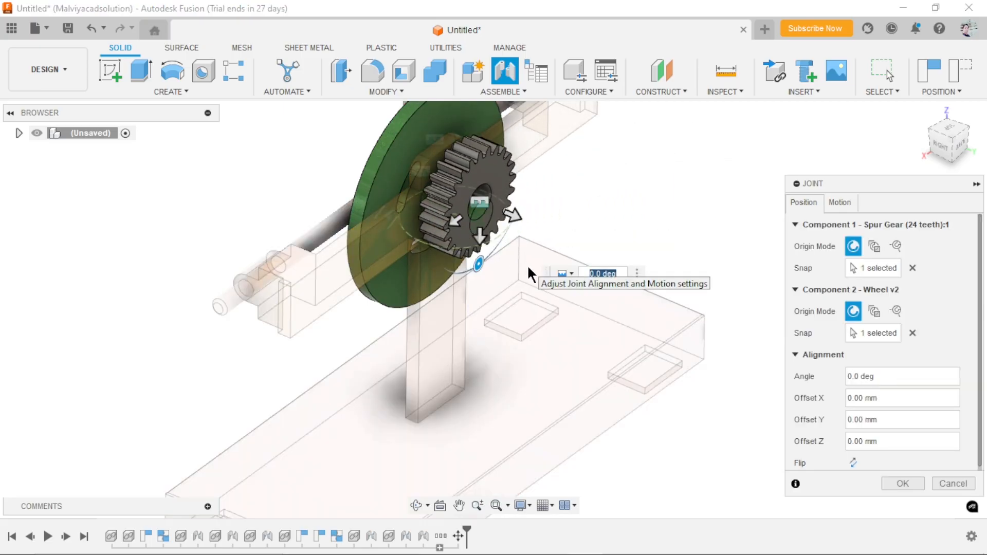
- Clear both joint selections and create a rigid joint with the wheel's shaft end as component 1 and the spur gear's hole as component 2
left_click(913, 268)
scroll(675, 207, "down", 2)
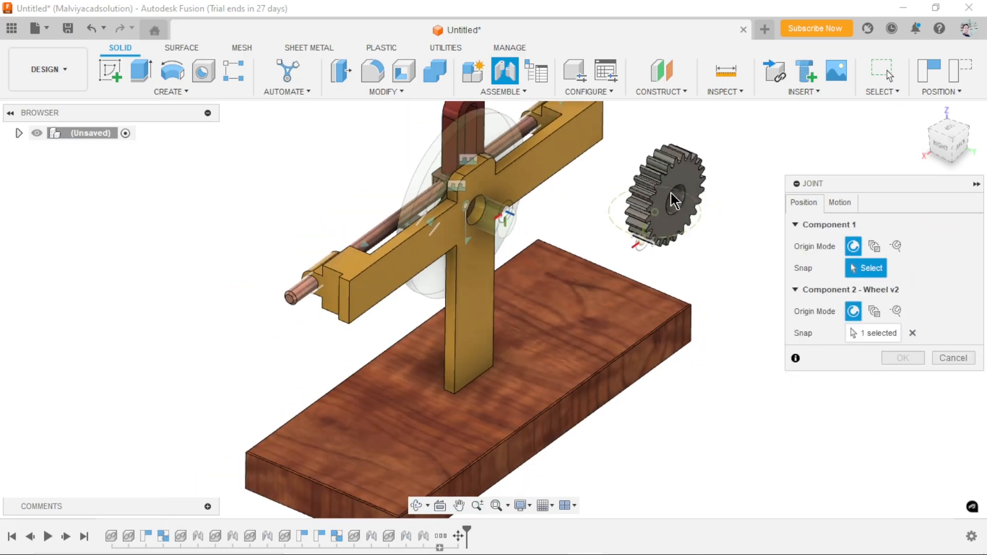
scroll(694, 206, "up", 4)
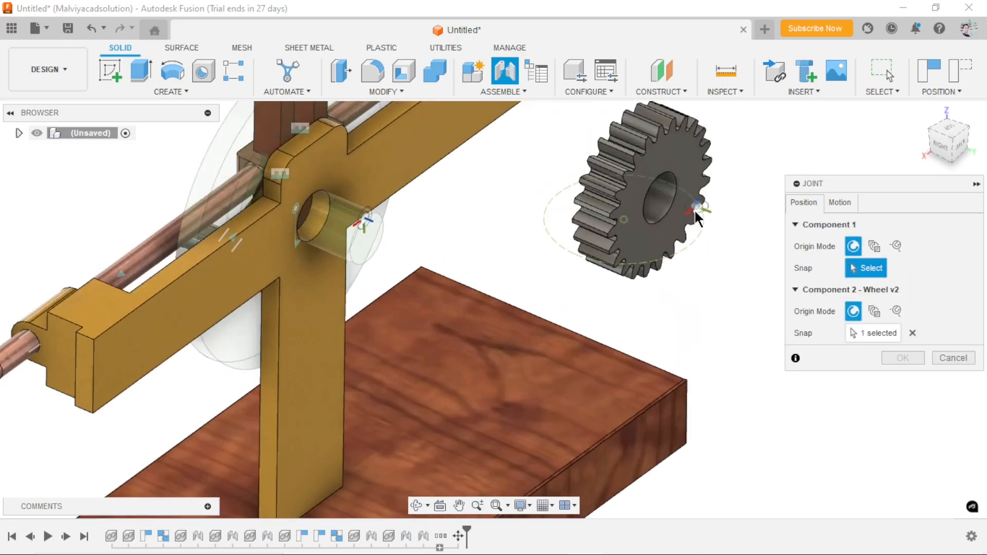
left_click(913, 333)
scroll(662, 216, "up", 2)
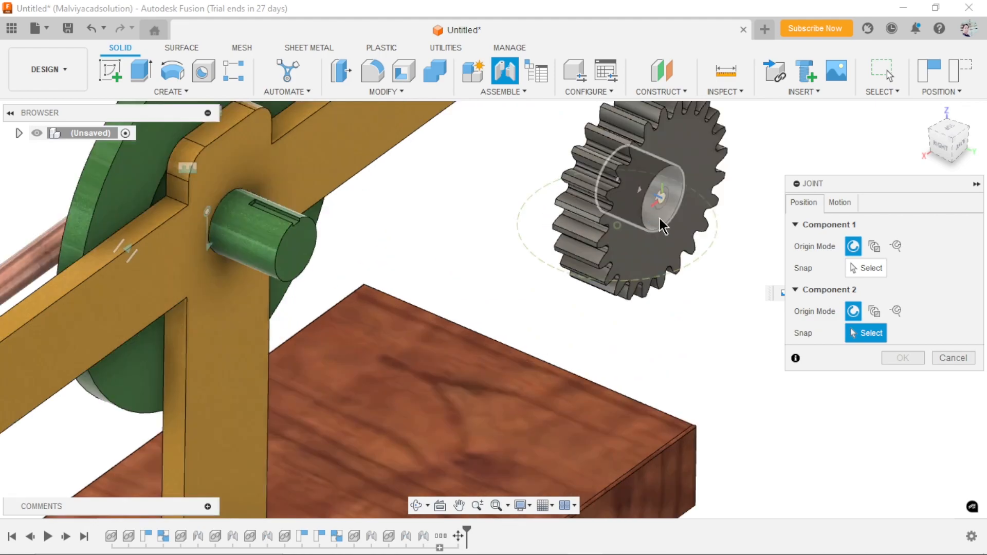
left_click(660, 186)
scroll(643, 276, "down", 3)
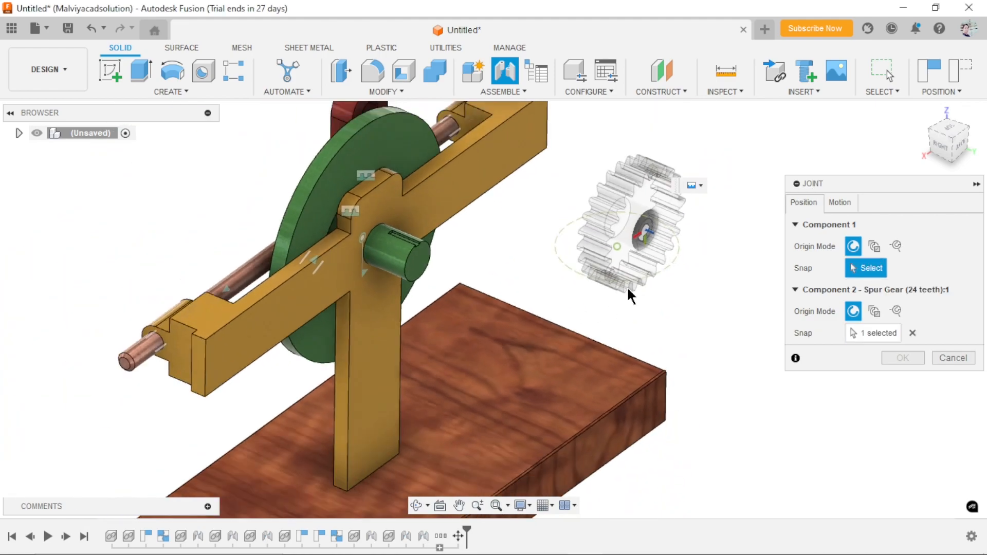
scroll(472, 298, "up", 4)
scroll(521, 341, "down", 3)
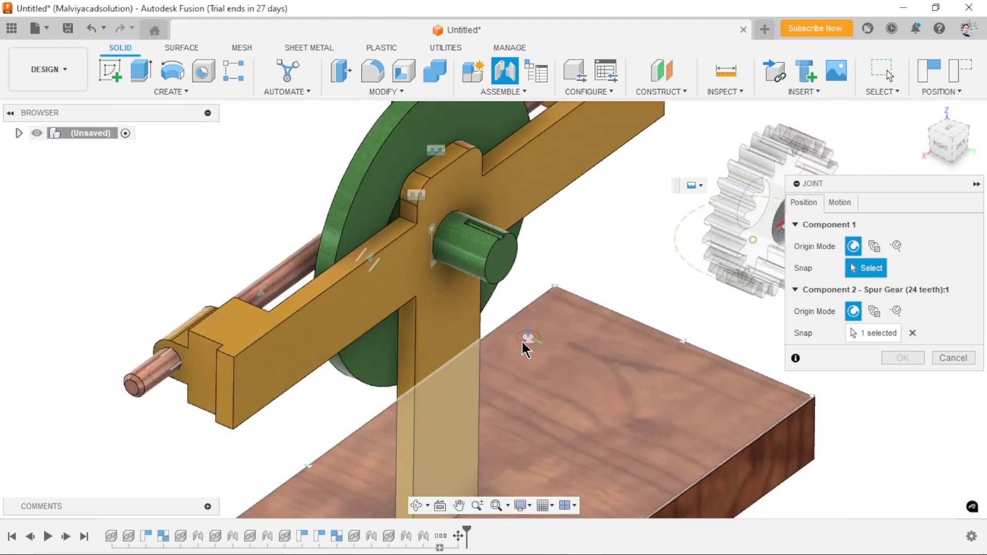
scroll(522, 341, "up", 3)
left_click(478, 215)
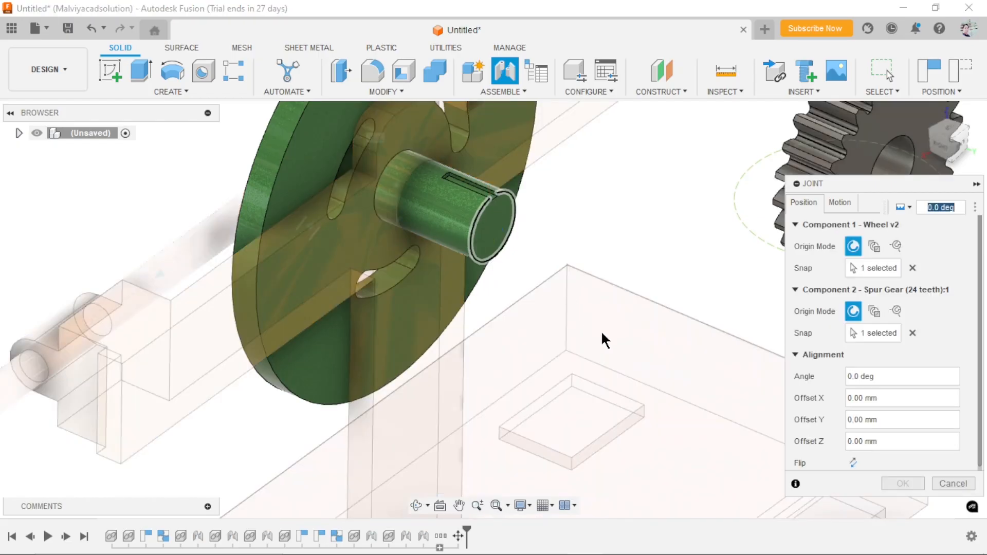
scroll(415, 276, "down", 4)
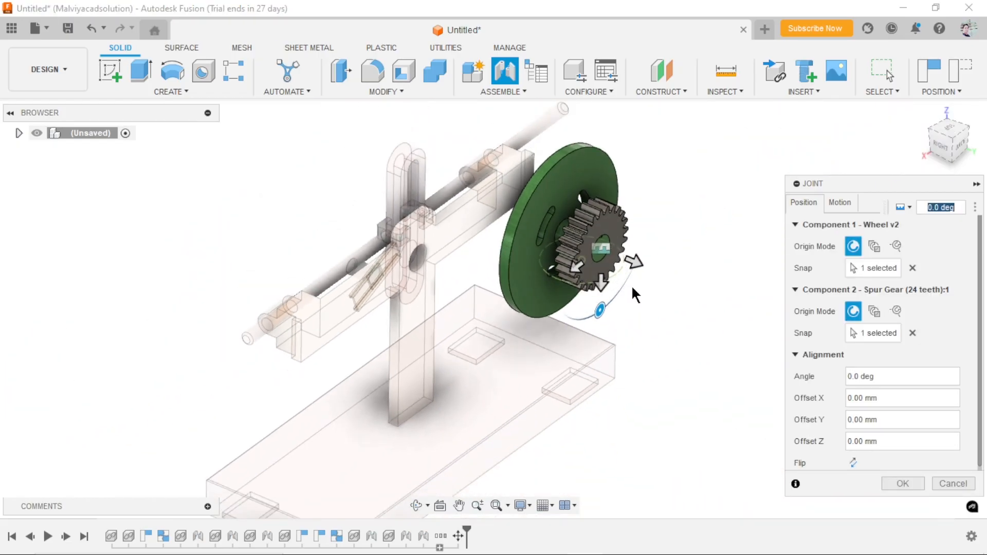
scroll(638, 294, "up", 4)
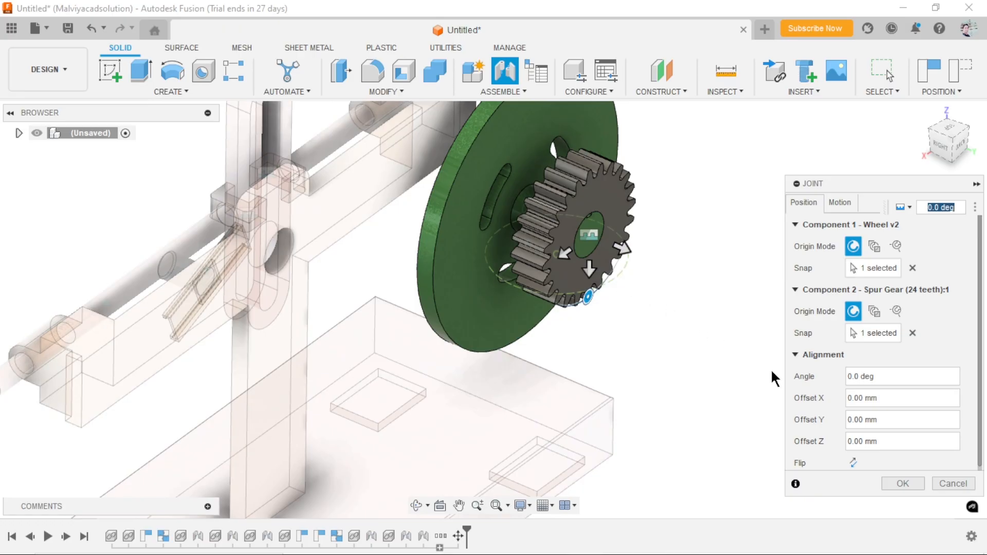
left_click(900, 483)
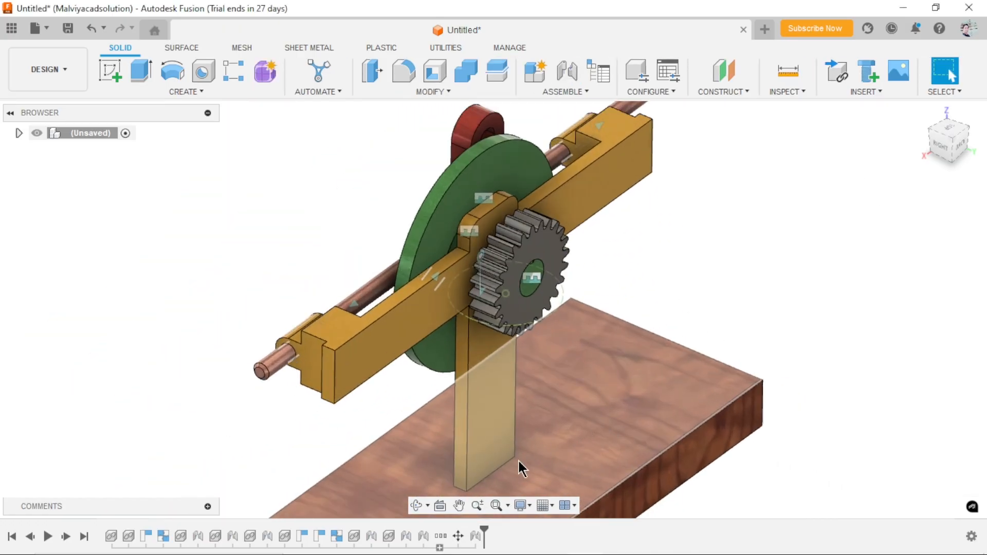
- Reopen the joint between the wheel and spur gear and check that its motion type is Rigid
right_click(474, 545)
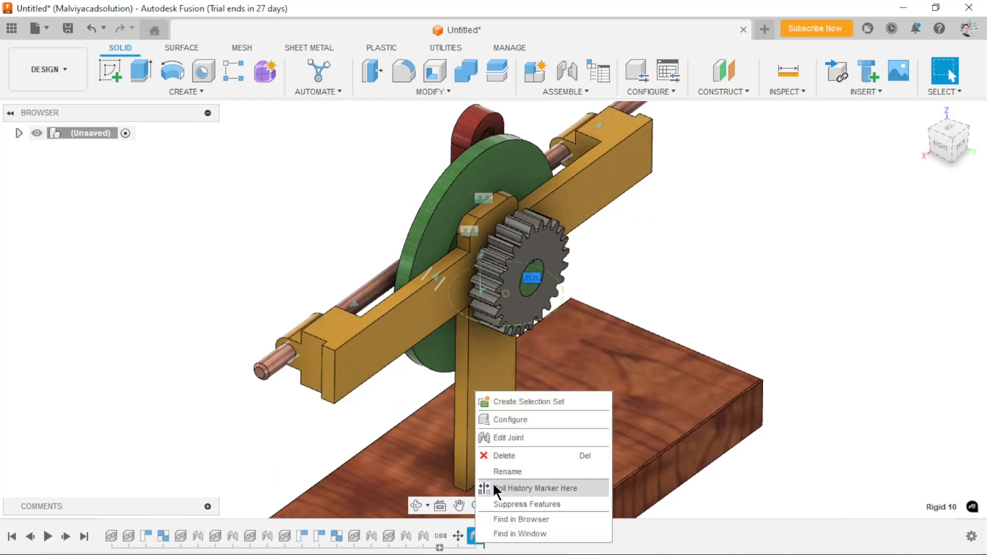
left_click(519, 439)
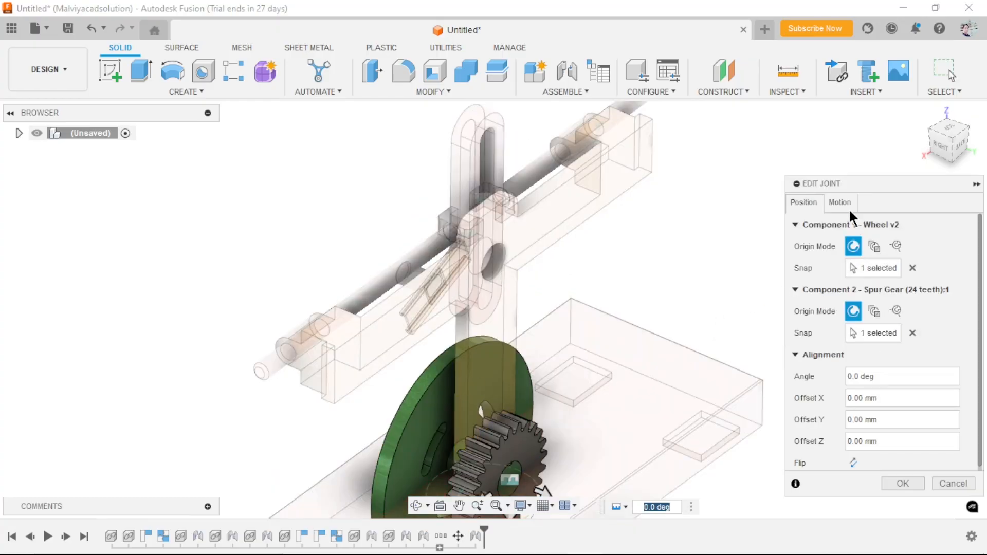
left_click(847, 207)
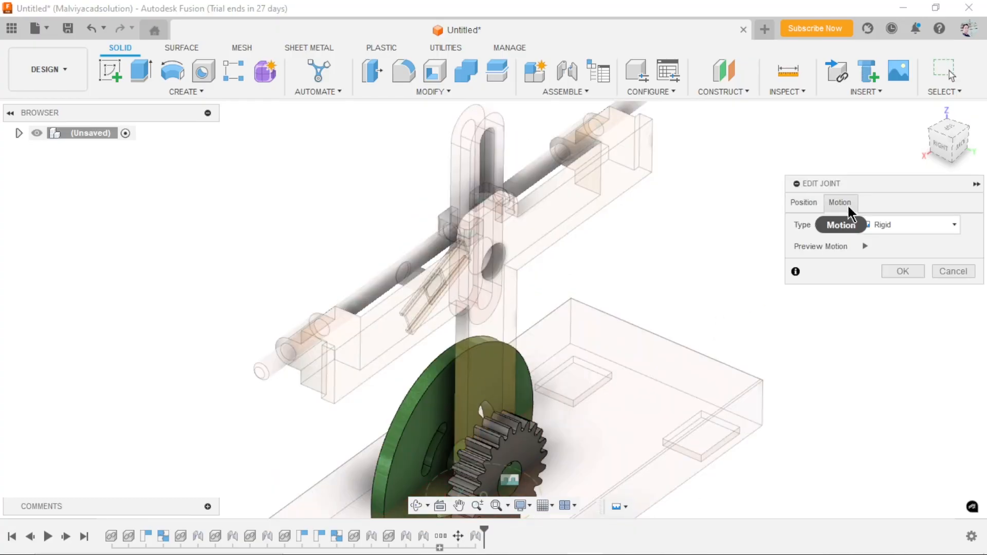
left_click(956, 230)
left_click(887, 241)
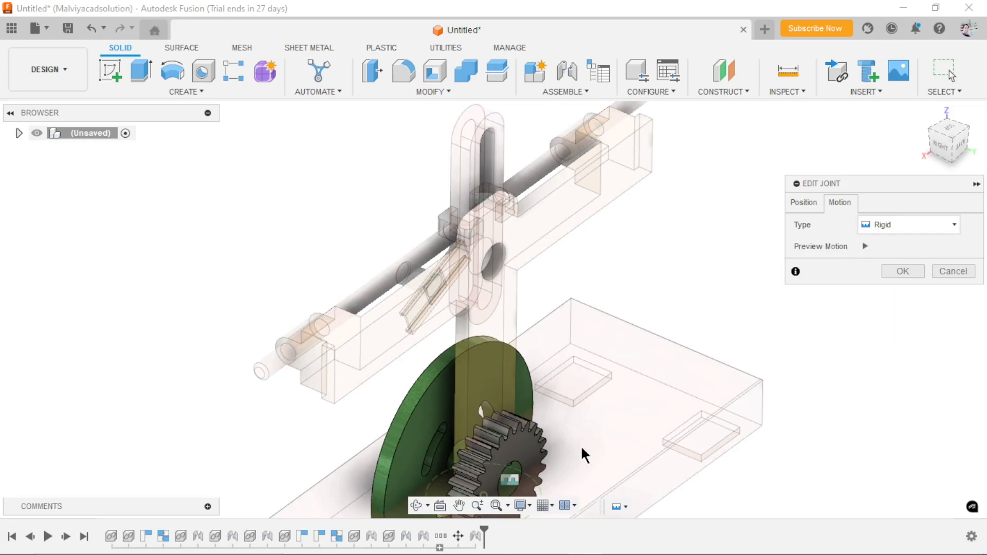
left_click(903, 271)
- Create a construction plane offset 10 mm outward from the holder's face behind the spur gear
scroll(643, 397, "down", 4)
scroll(725, 357, "up", 4)
scroll(668, 390, "up", 2)
middle_click_drag(740, 387, 705, 383)
middle_click_drag(732, 416, 709, 420, "shift")
scroll(697, 426, "down", 2)
scroll(613, 348, "up", 3)
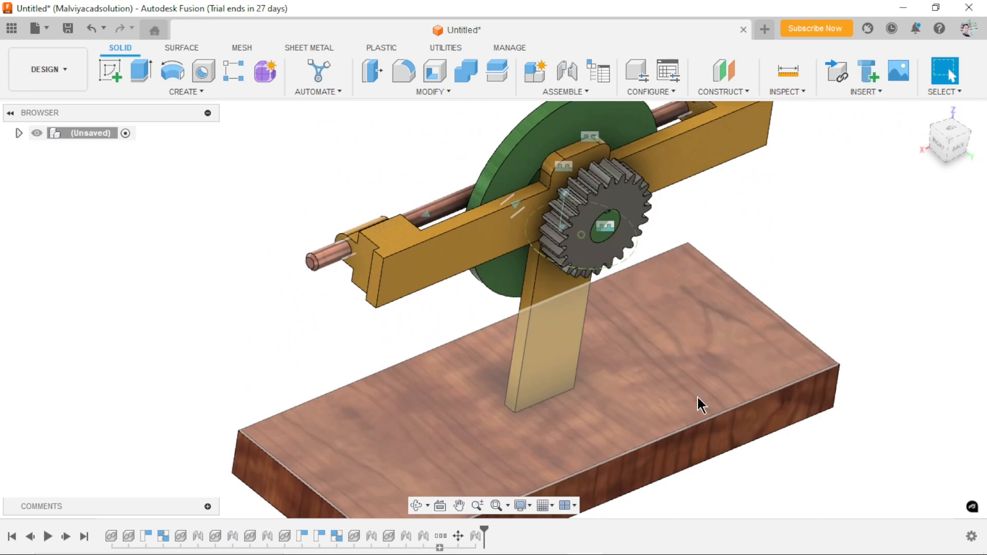
left_click(745, 95)
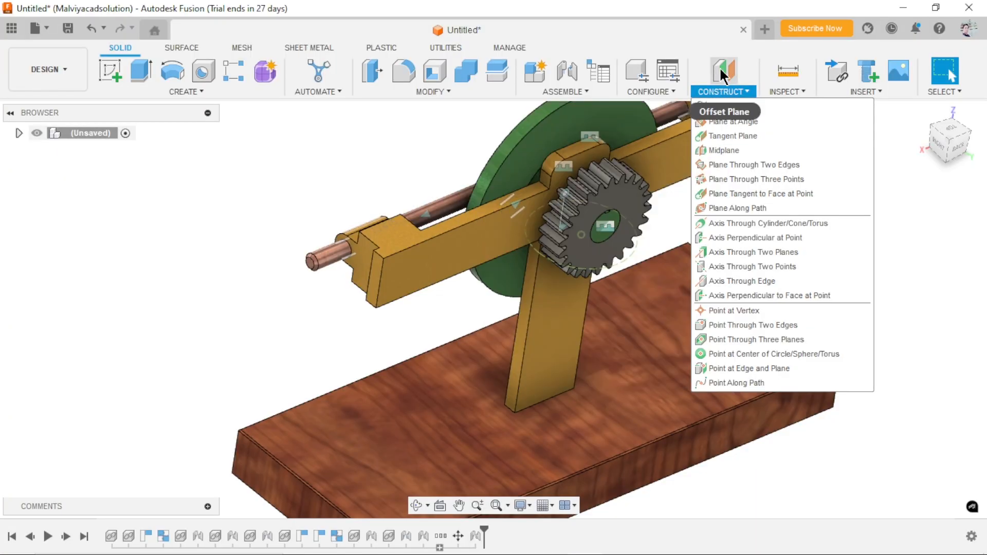
left_click(724, 75)
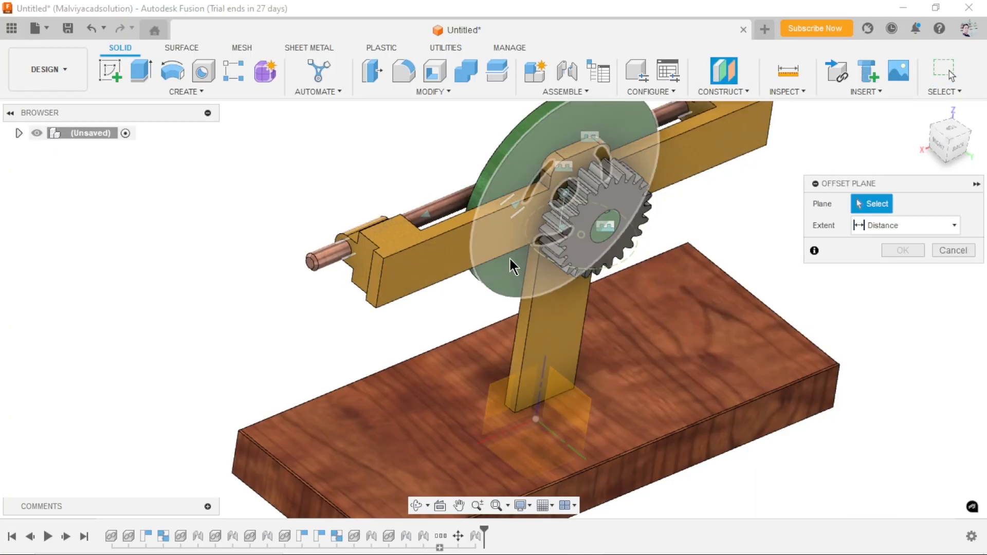
scroll(515, 269, "down", 2)
scroll(591, 335, "up", 2)
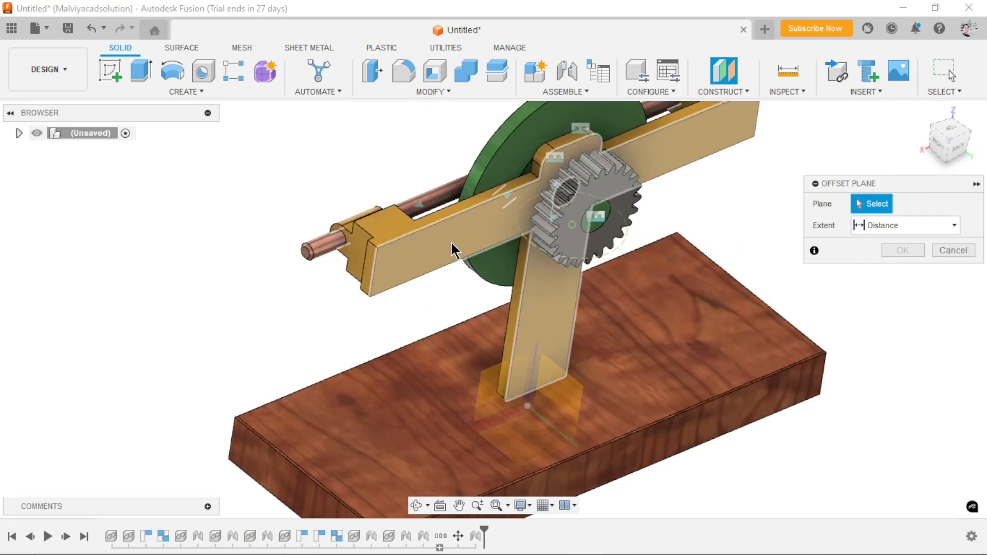
left_click(451, 242)
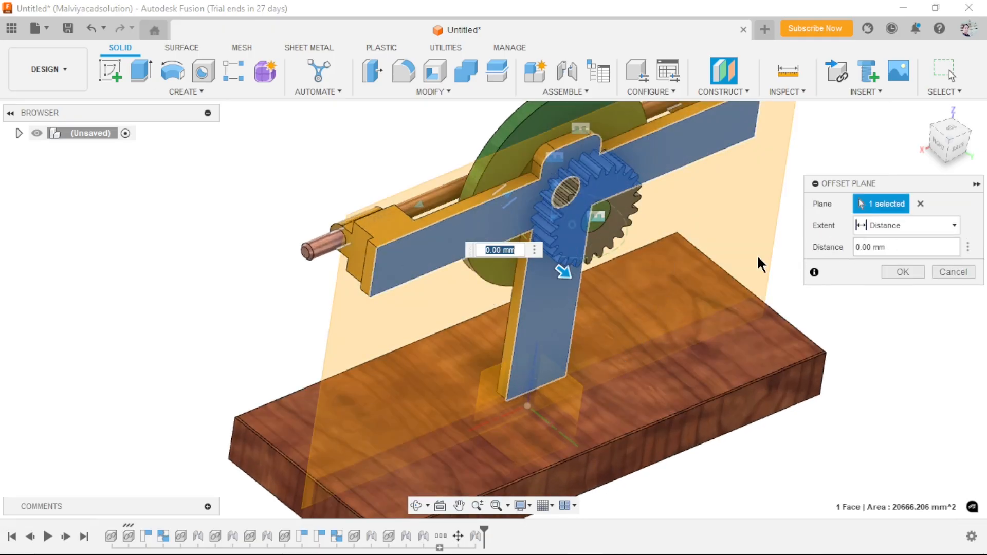
left_click_drag(472, 260, 826, 313)
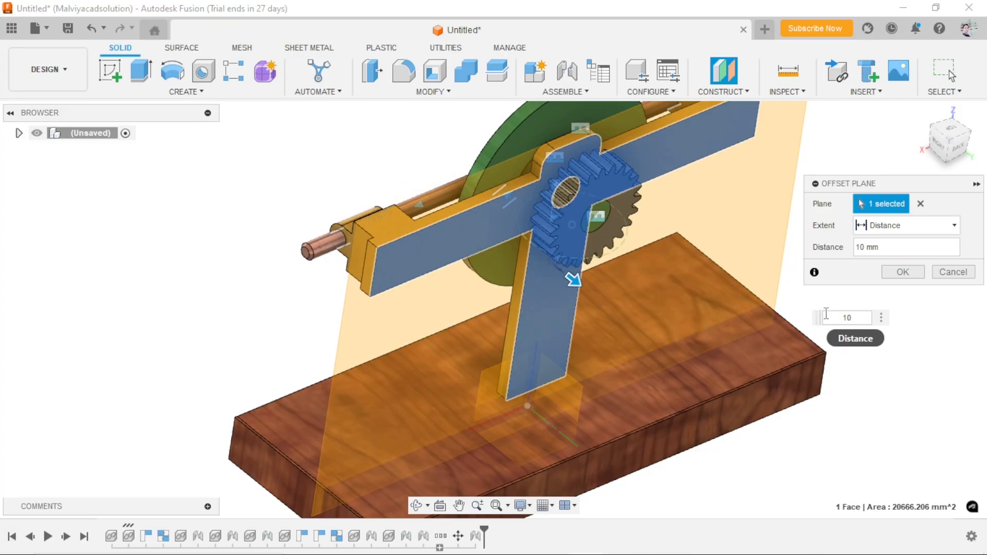
middle_click_drag(487, 350, 511, 341, "shift")
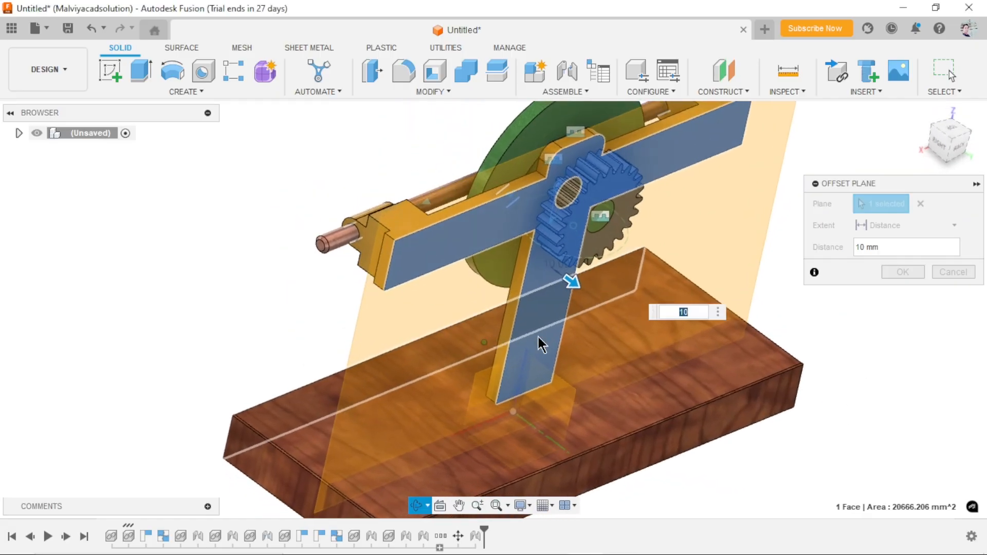
left_click(902, 268)
middle_click_drag(886, 284, 545, 305, "shift")
- Start a sketch on the offset plane and draw a 15 mm diameter circle over the holder's horizontal arm, beside the spur gear
left_click(546, 305)
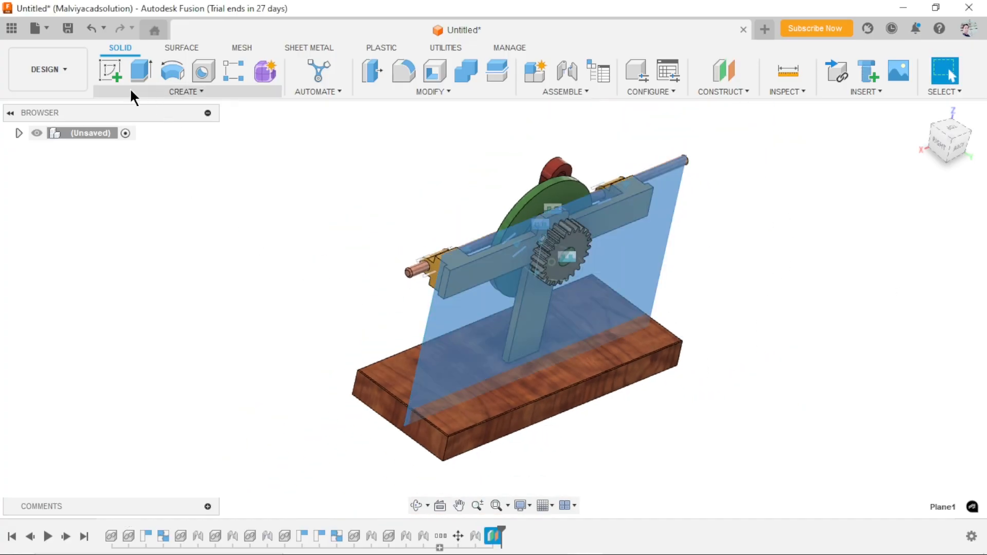
left_click(109, 70)
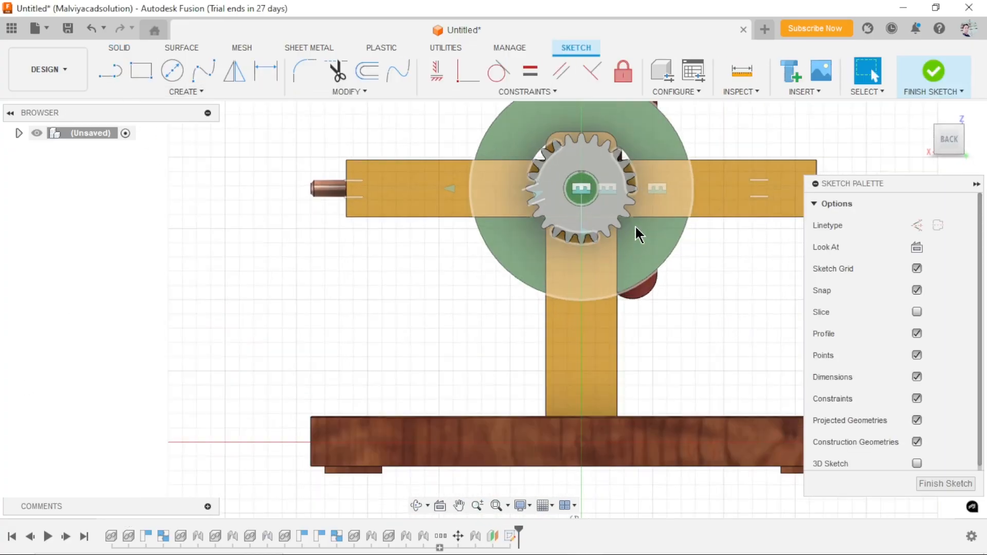
left_click(173, 70)
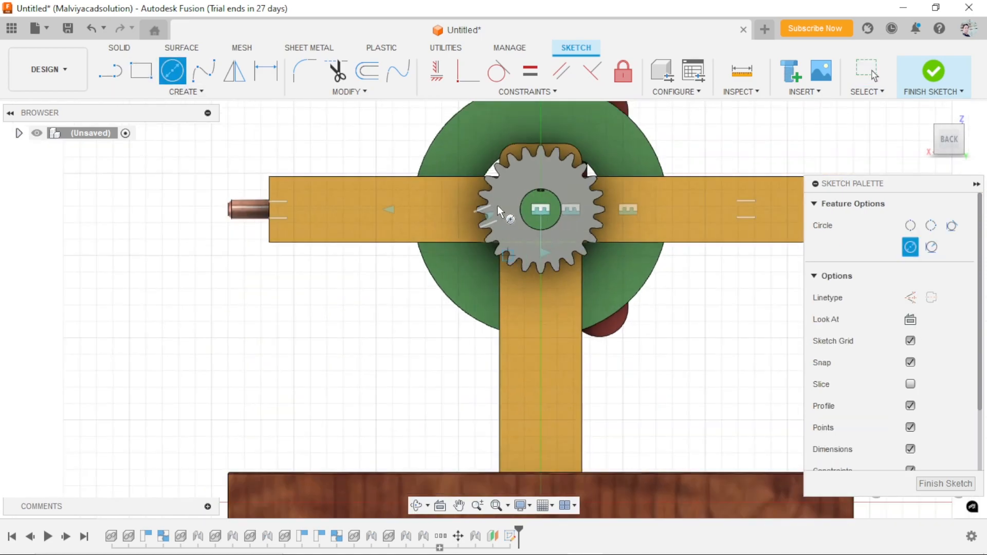
left_click(415, 222)
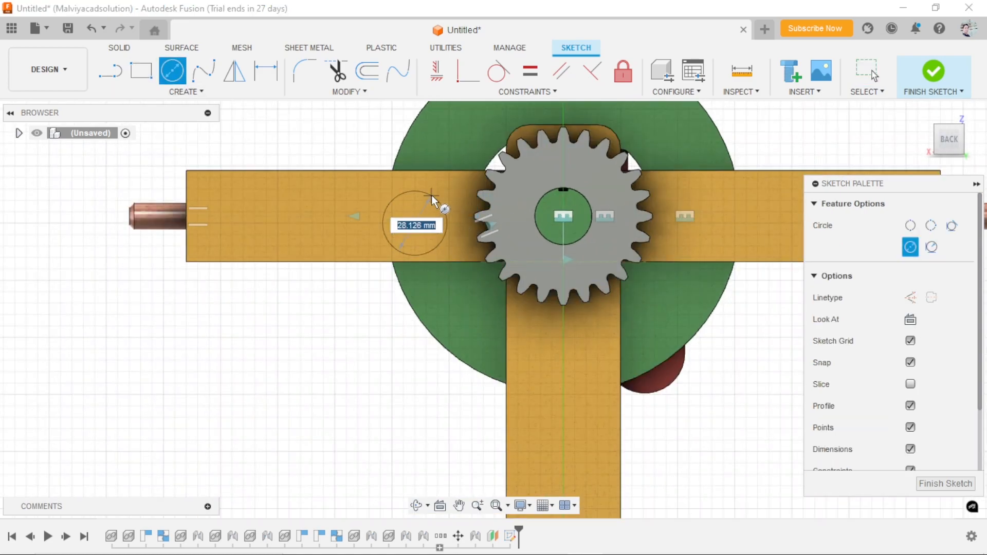
key("Return")
key("Escape")
- Start the Line tool with the linetype set to construction
scroll(502, 315, "down", 2)
scroll(487, 311, "up", 2)
left_click(110, 71)
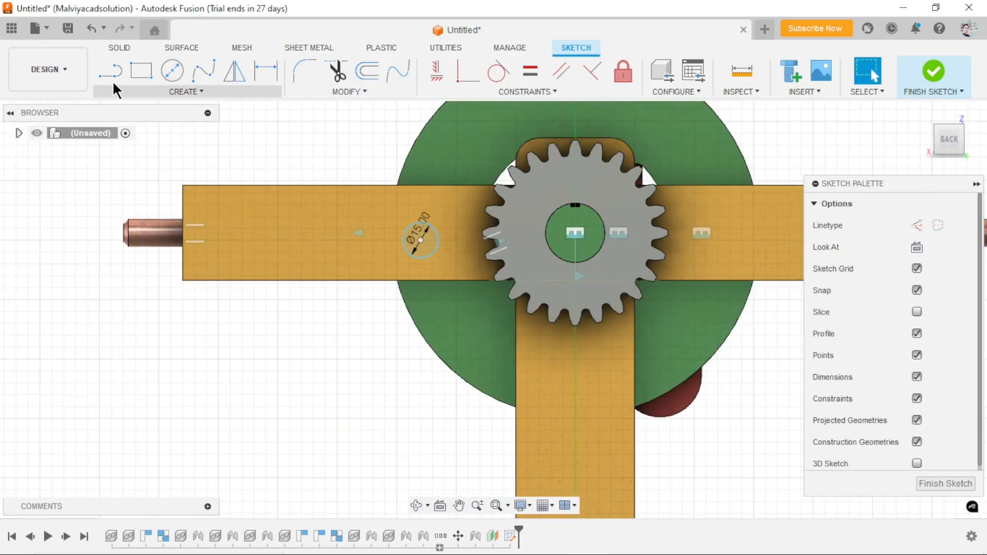
left_click(923, 226)
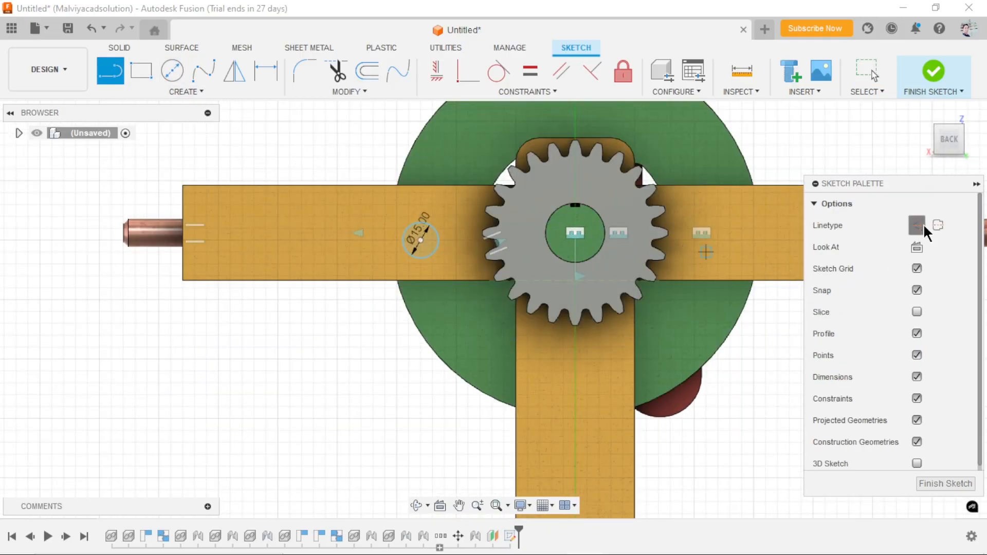
left_click(421, 240)
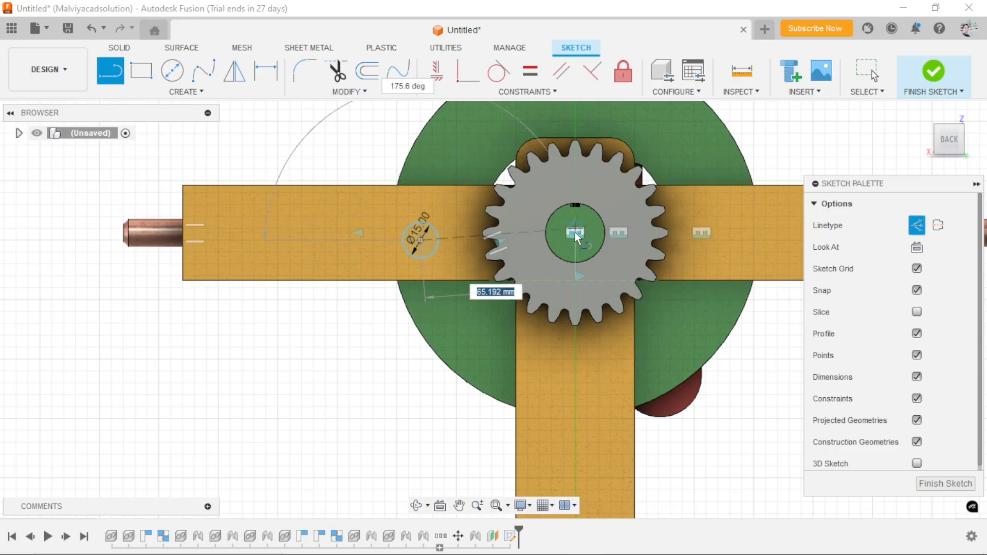
scroll(575, 236, "up", 3)
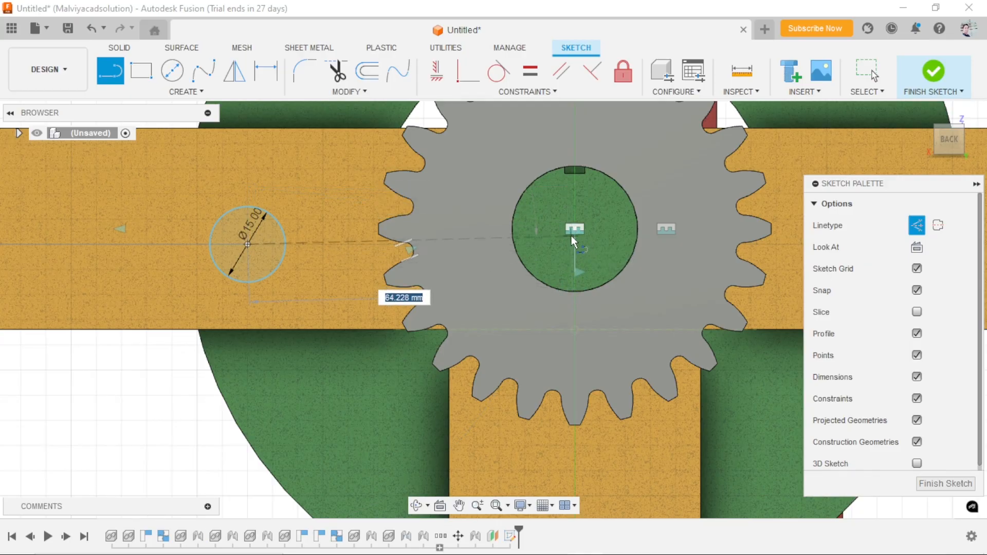
key("Escape")
left_click(110, 72)
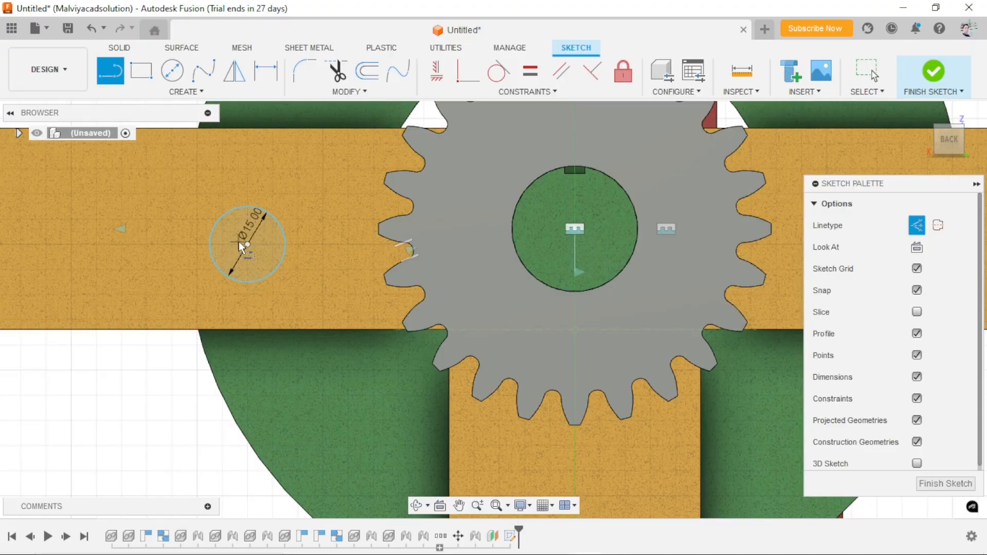
key("Escape")
scroll(518, 295, "down", 2)
scroll(380, 354, "up", 1)
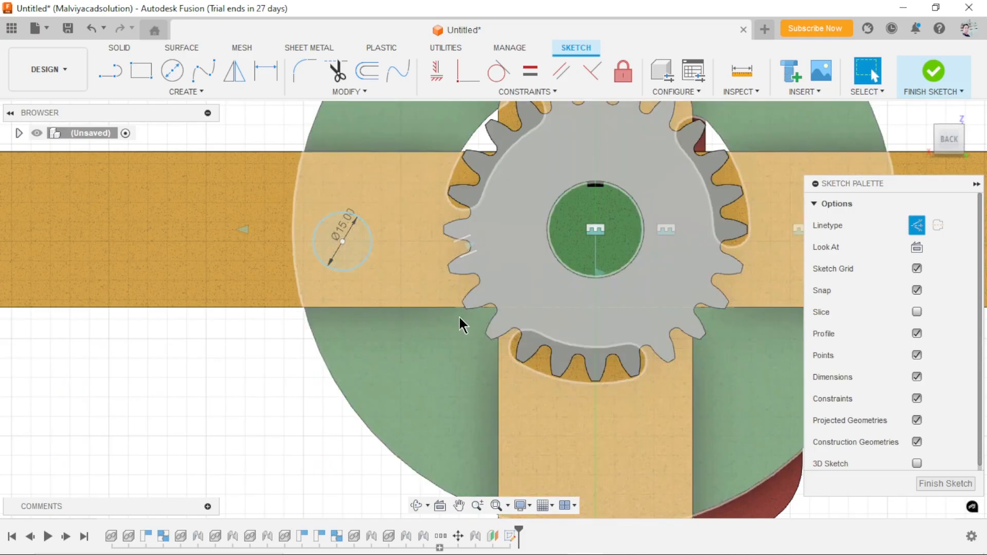
middle_click_drag(460, 323, 478, 327)
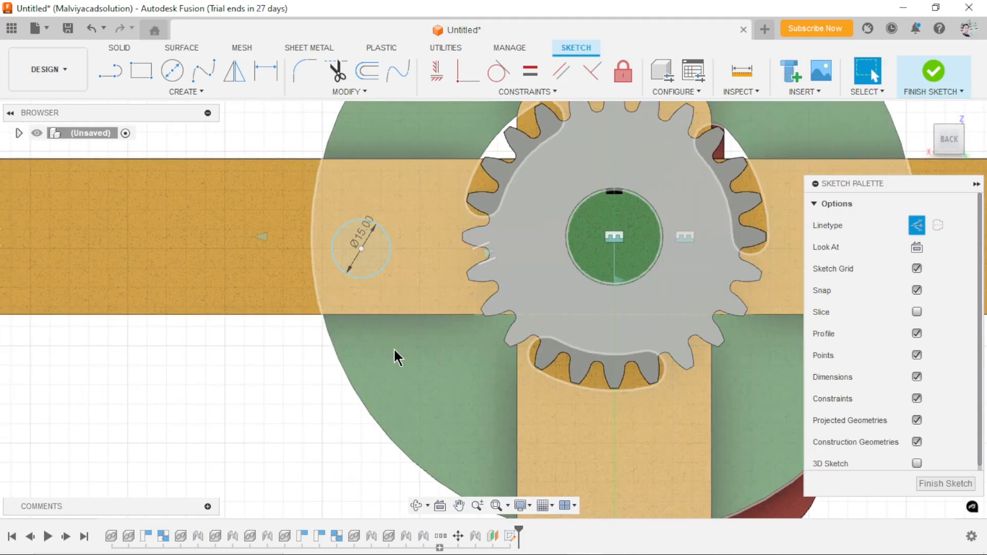
middle_click_drag(386, 348, 406, 360, "shift")
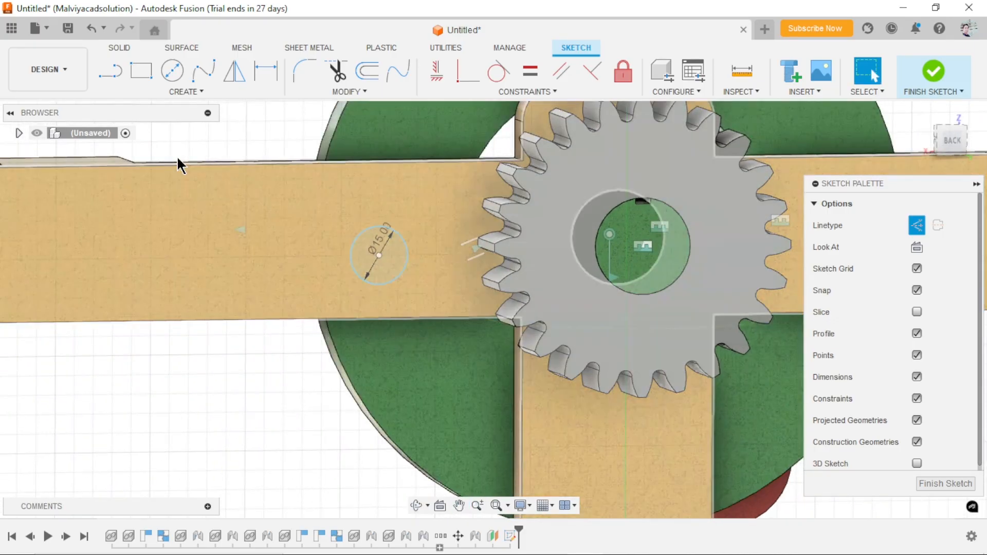
- Draw a construction line between the 15 mm circle's centre and the centre of the holder's shaft hole behind the gear
left_click(110, 72)
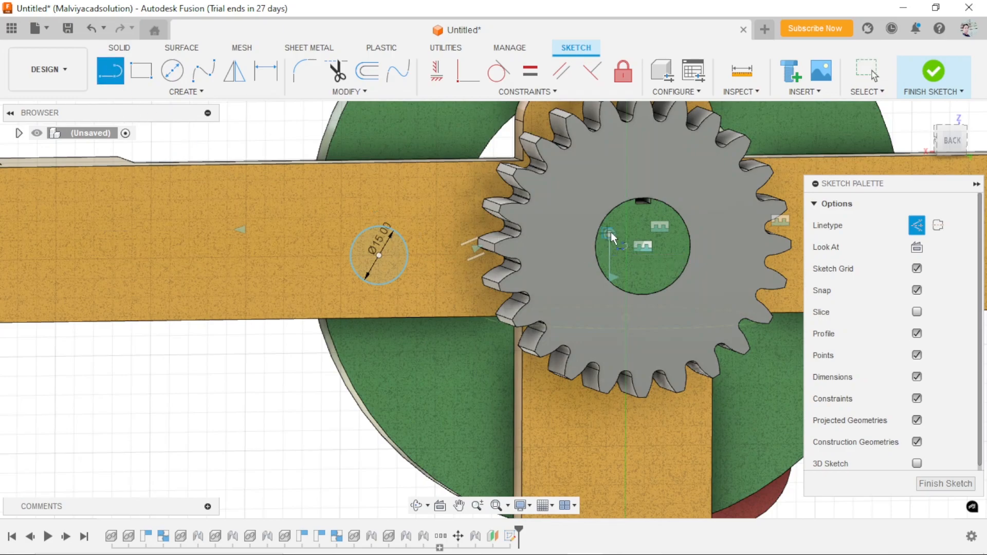
left_click(379, 255)
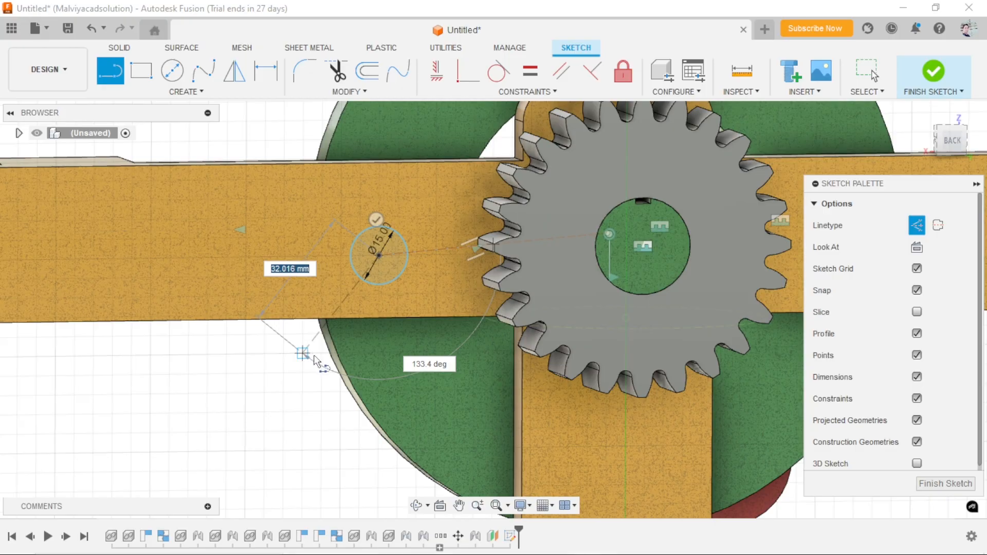
scroll(316, 360, "down", 6)
scroll(410, 361, "up", 3)
key("Escape")
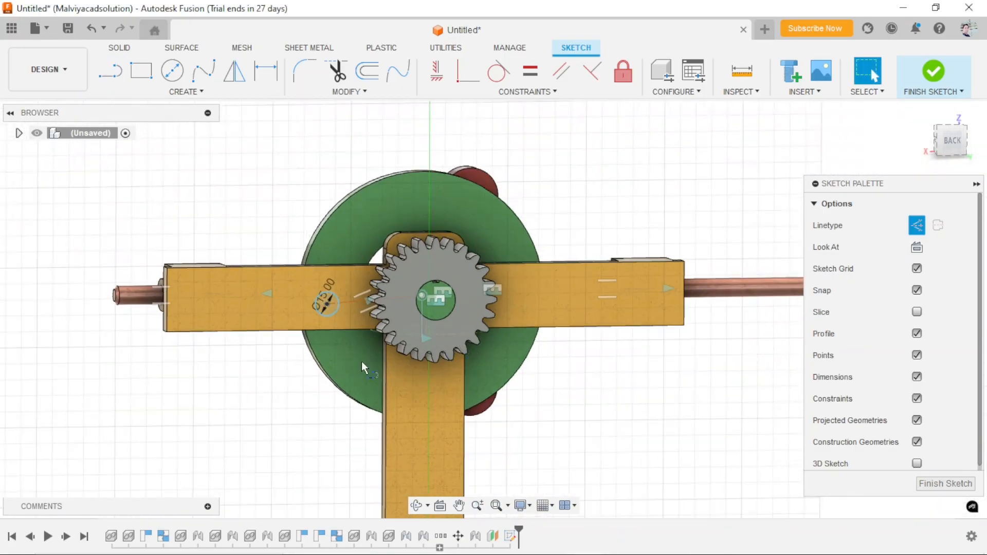
scroll(410, 361, "up", 3)
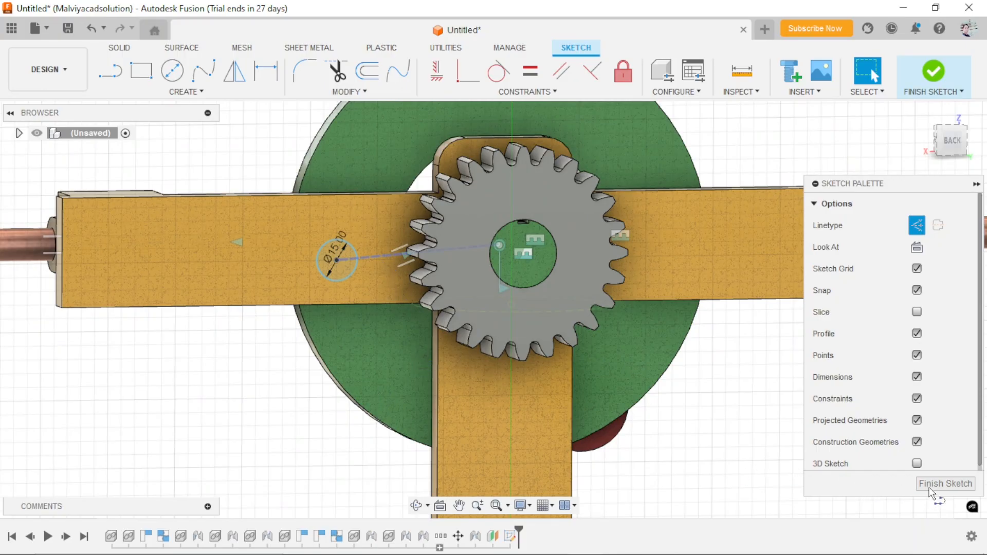
- Apply a horizontal constraint to the construction line between the circle and the holder's hole
scroll(447, 430, "down", 4)
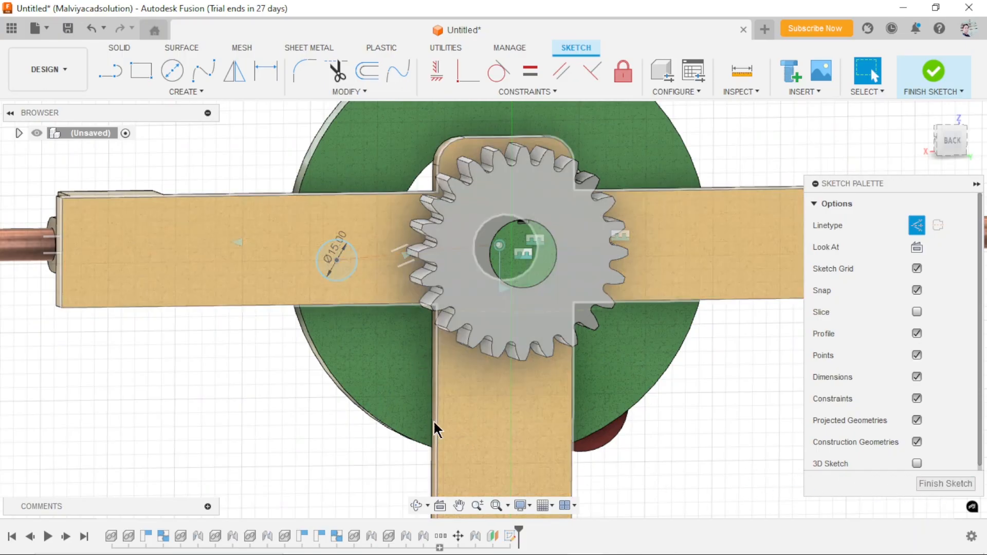
scroll(337, 364, "up", 5)
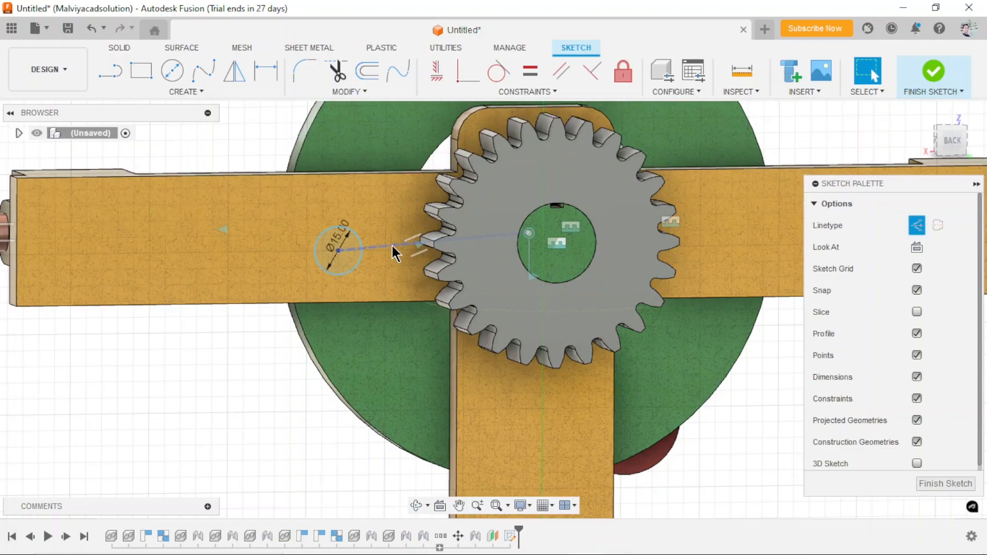
left_click(392, 246)
left_click(438, 72)
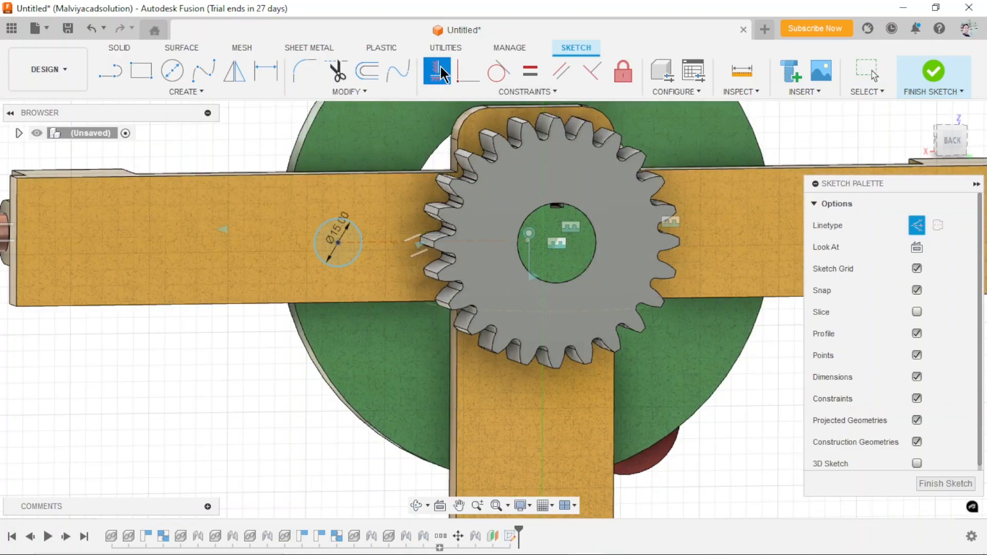
scroll(415, 380, "down", 2)
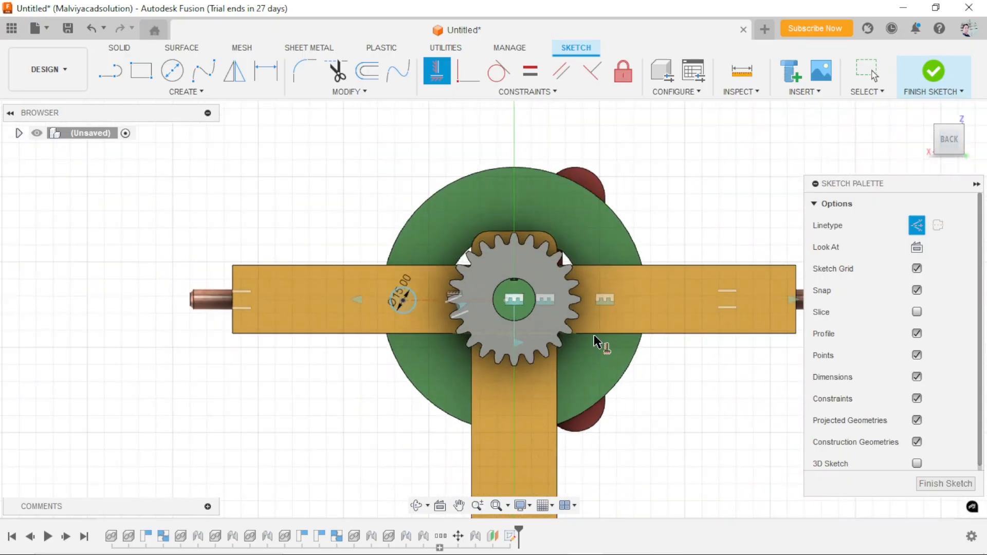
scroll(486, 361, "up", 3)
- Dimension the horizontal distance between the 15 mm circle's centre and the spur gear's hole centre as 54 mm
left_click(266, 71)
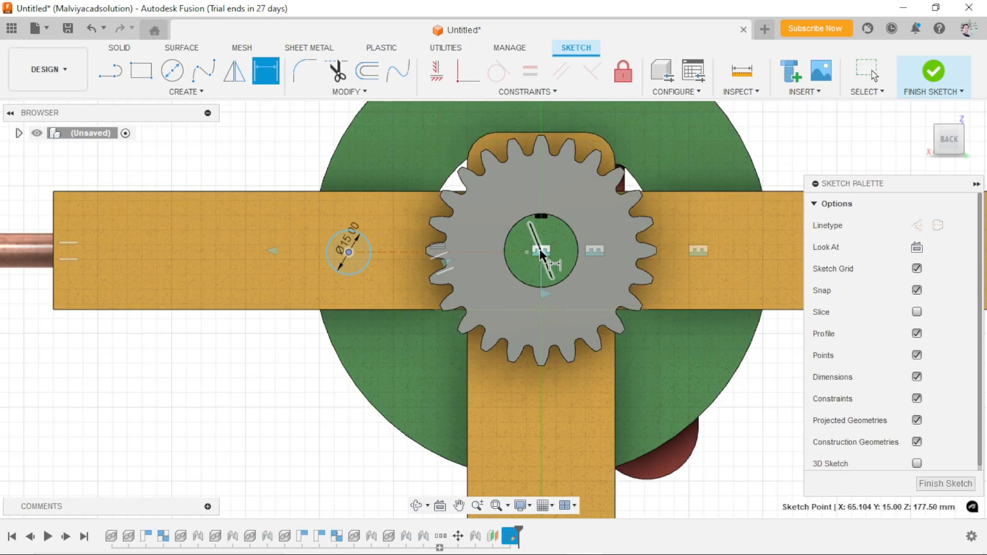
left_click(509, 280)
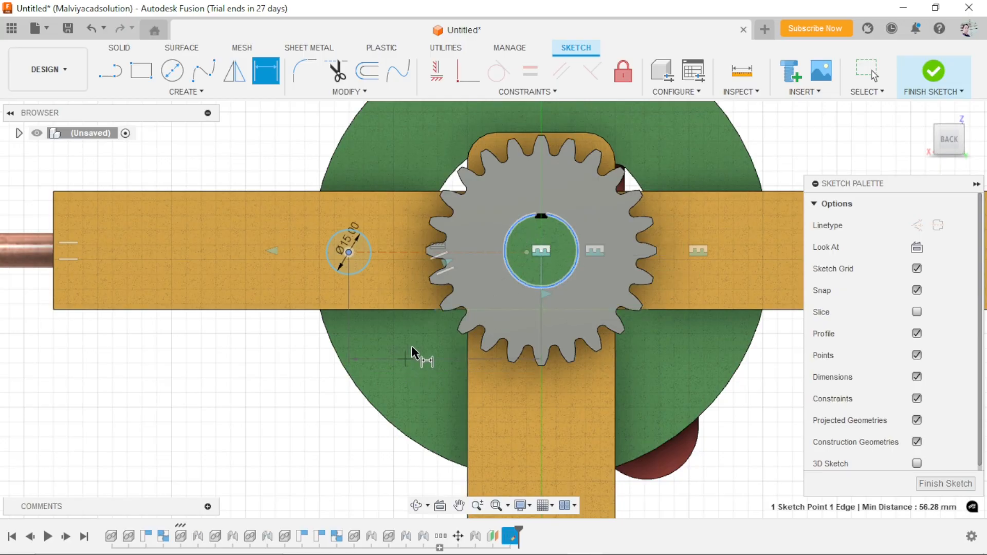
left_click(417, 354)
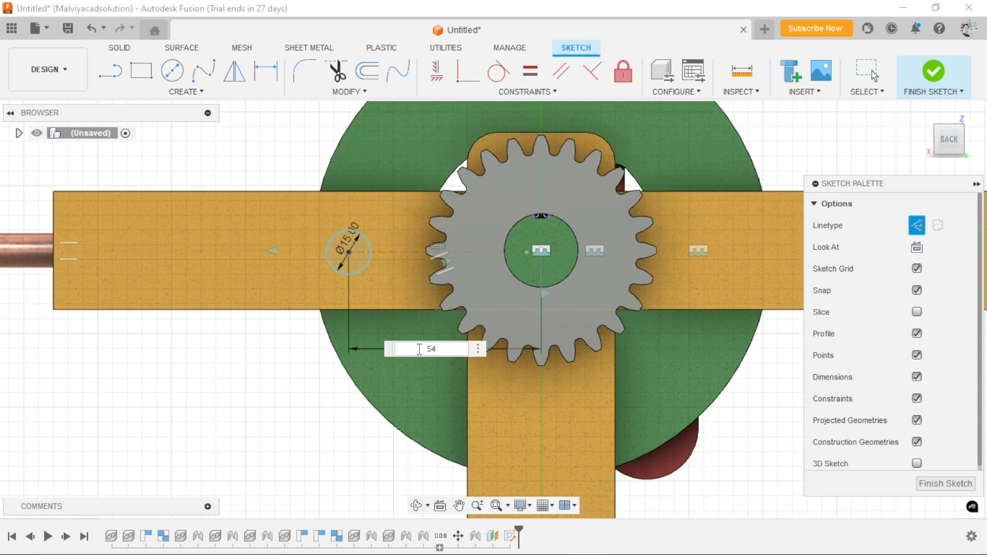
key("Return")
scroll(387, 362, "down", 2)
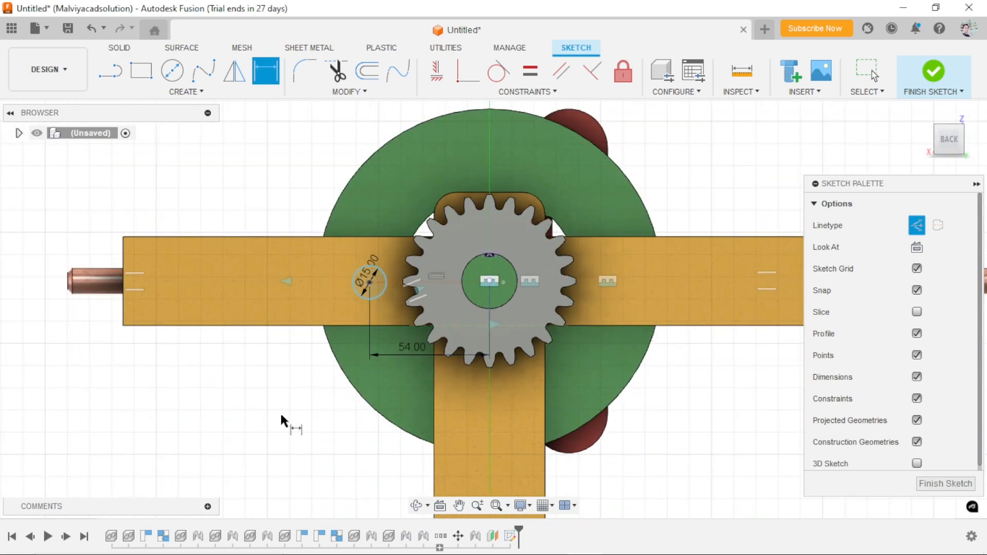
scroll(273, 421, "down", 1)
scroll(346, 331, "up", 3)
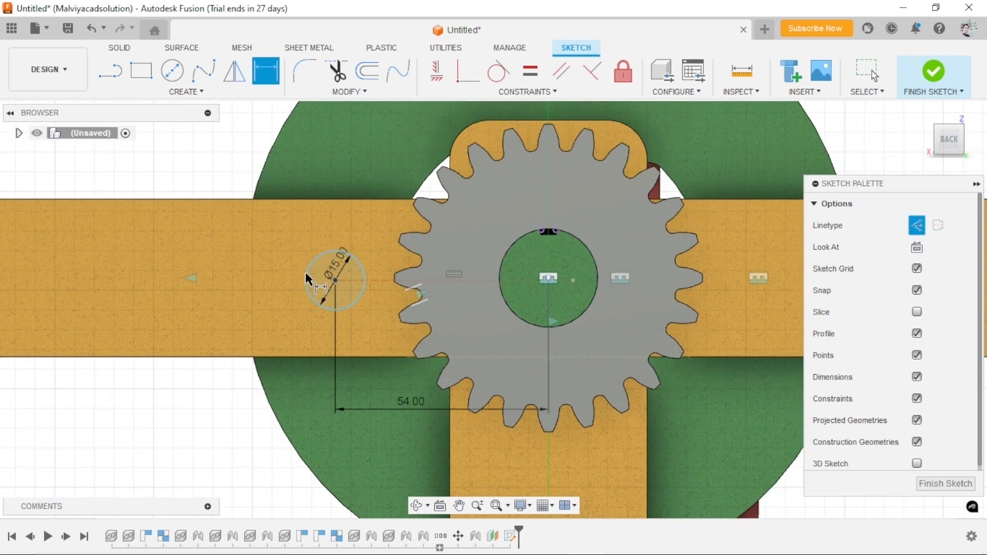
key("Escape")
- Move the circle's 15 mm diameter label outside the circle, up and away from the gear
scroll(420, 302, "down", 2)
scroll(359, 392, "up", 2)
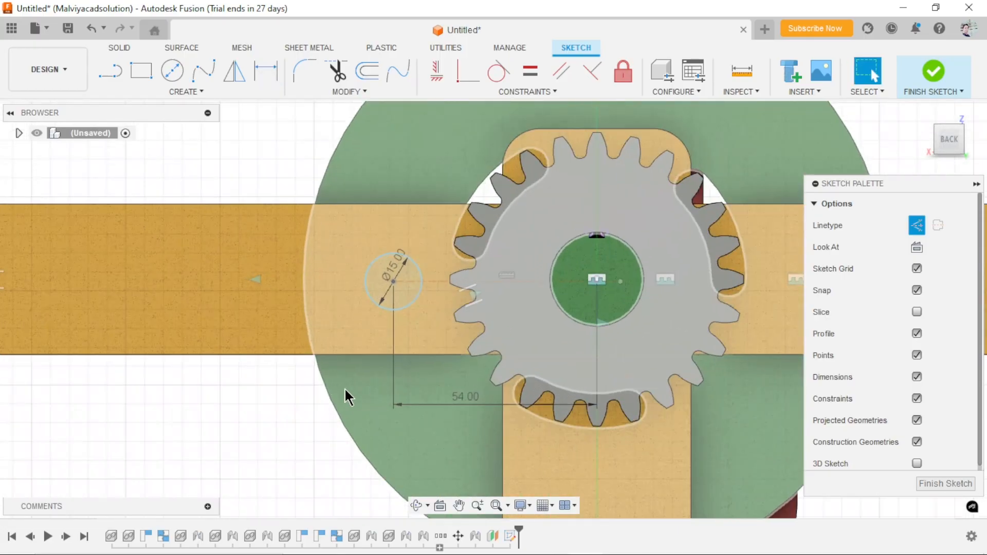
scroll(278, 452, "up", 3)
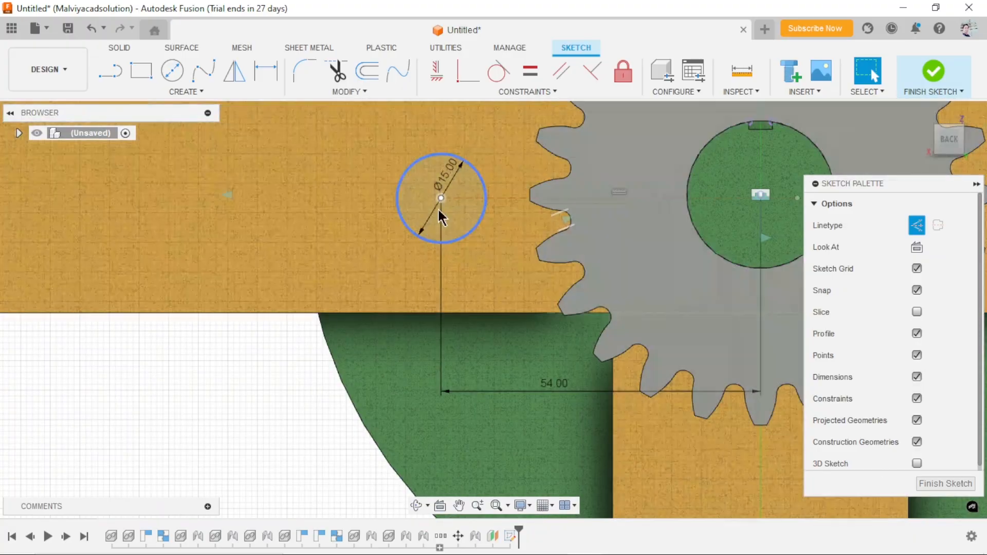
left_click_drag(451, 183, 371, 168)
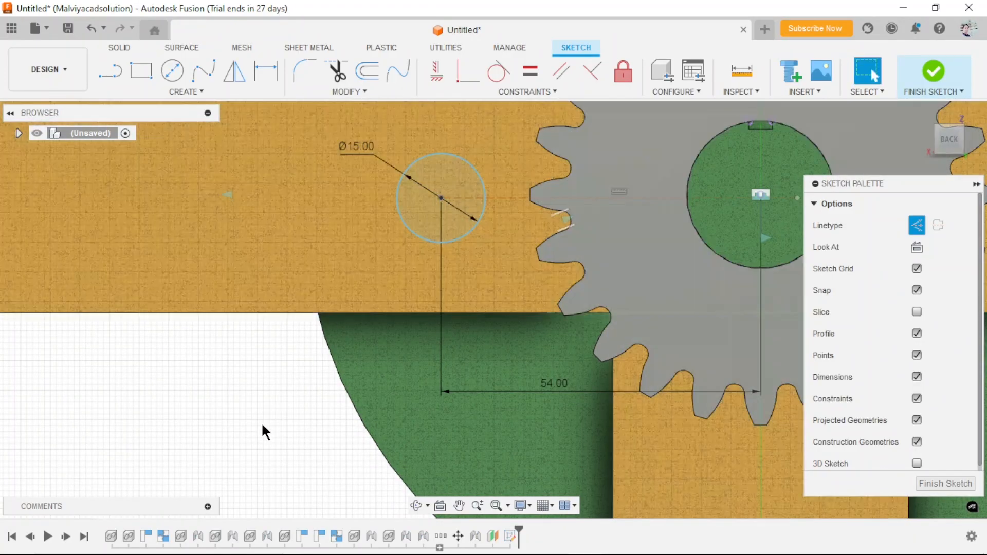
scroll(309, 403, "down", 3)
scroll(348, 370, "up", 2)
scroll(301, 419, "down", 3)
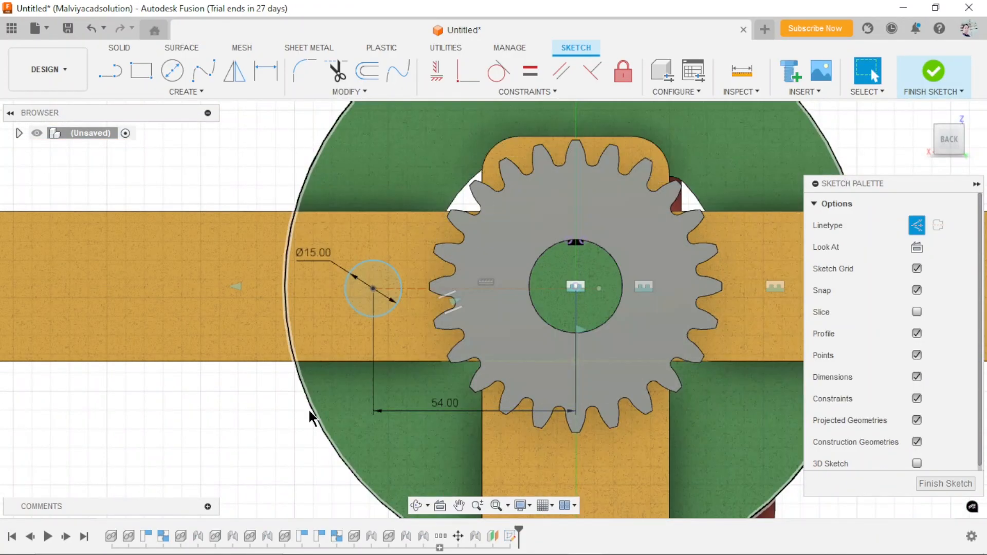
scroll(310, 419, "up", 1)
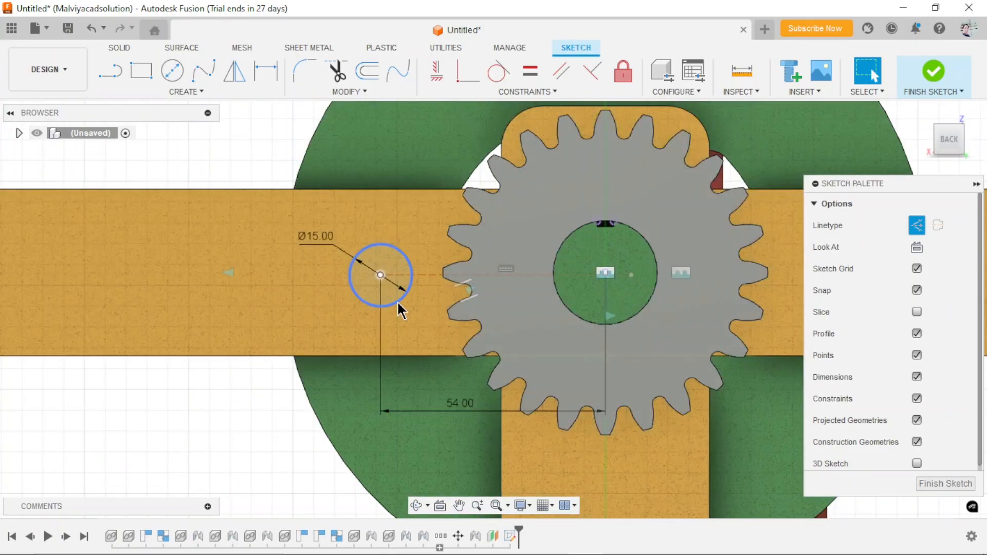
left_click(398, 306)
scroll(273, 432, "down", 3)
scroll(278, 431, "up", 2)
left_click(266, 72)
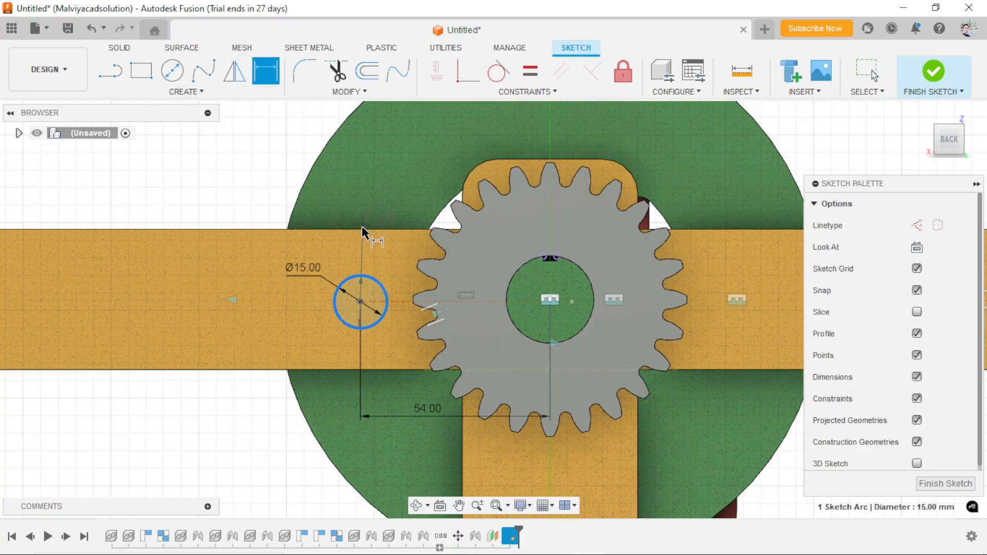
key("Escape")
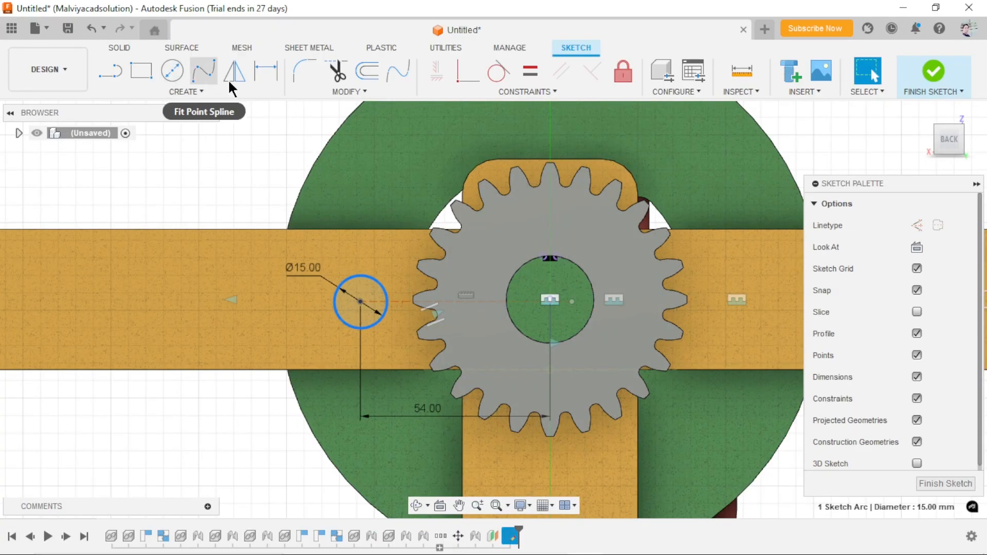
left_click(263, 73)
key("Escape")
left_click(232, 227)
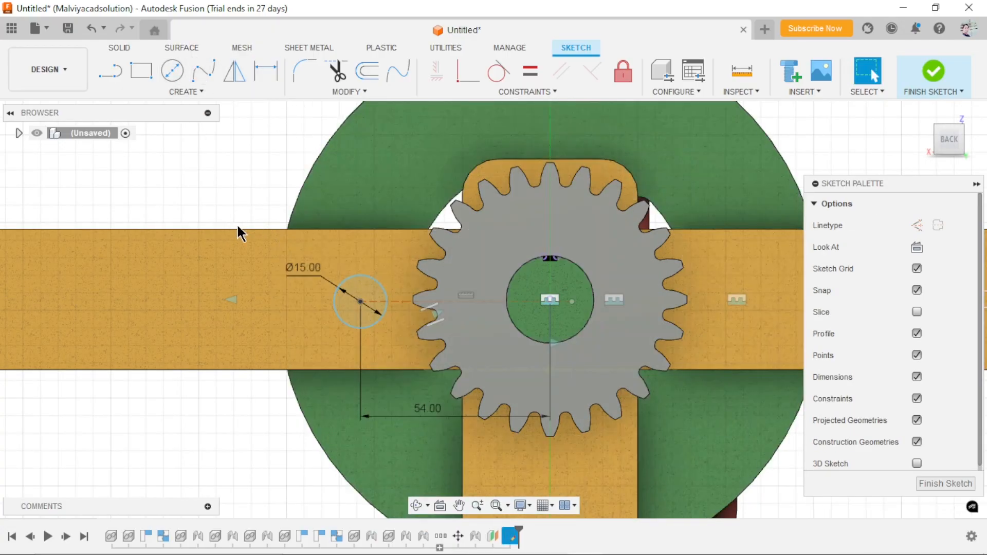
- Dimension the vertical distance from the upper edge of the holder's arm to the 15 mm circle's centre as 20 mm
left_click(266, 72)
left_click(200, 229)
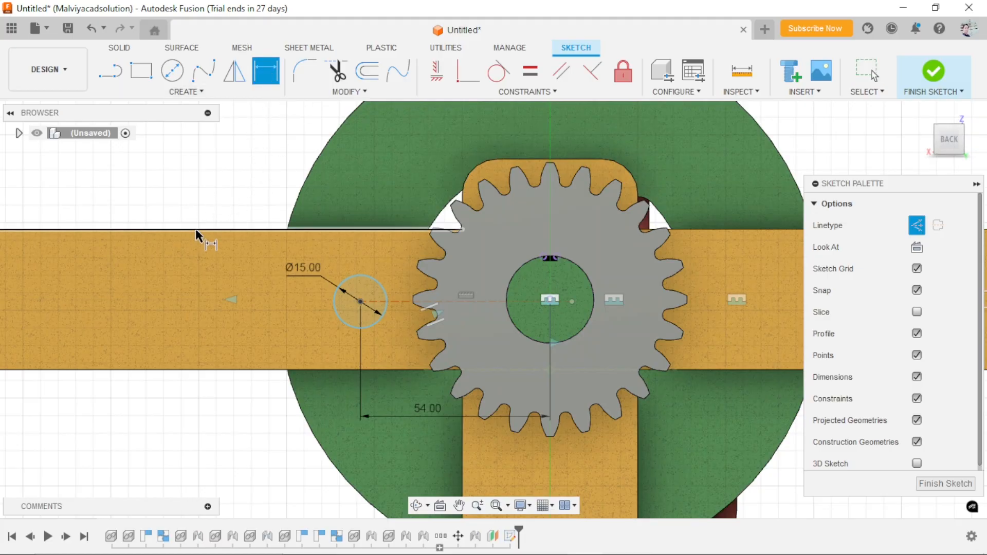
left_click(360, 302)
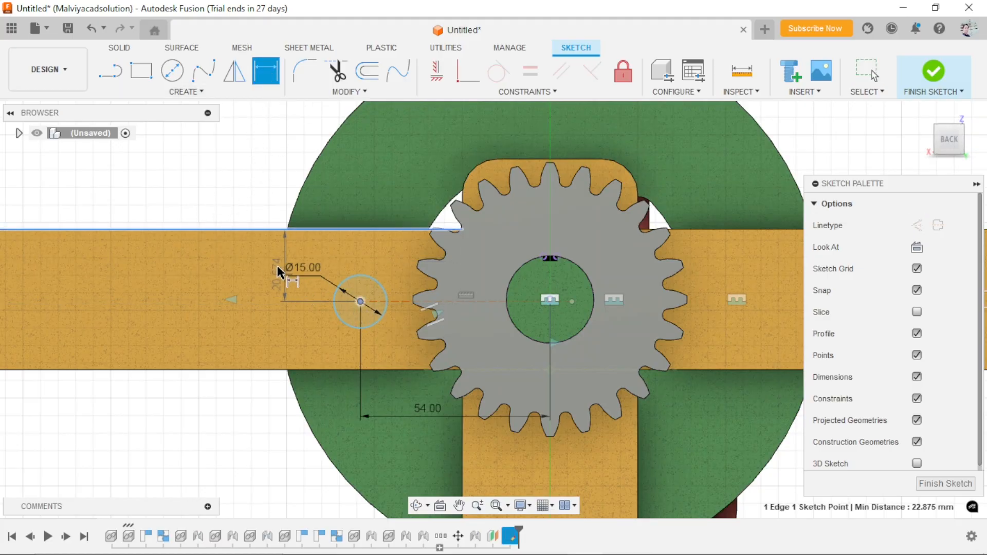
left_click(249, 270)
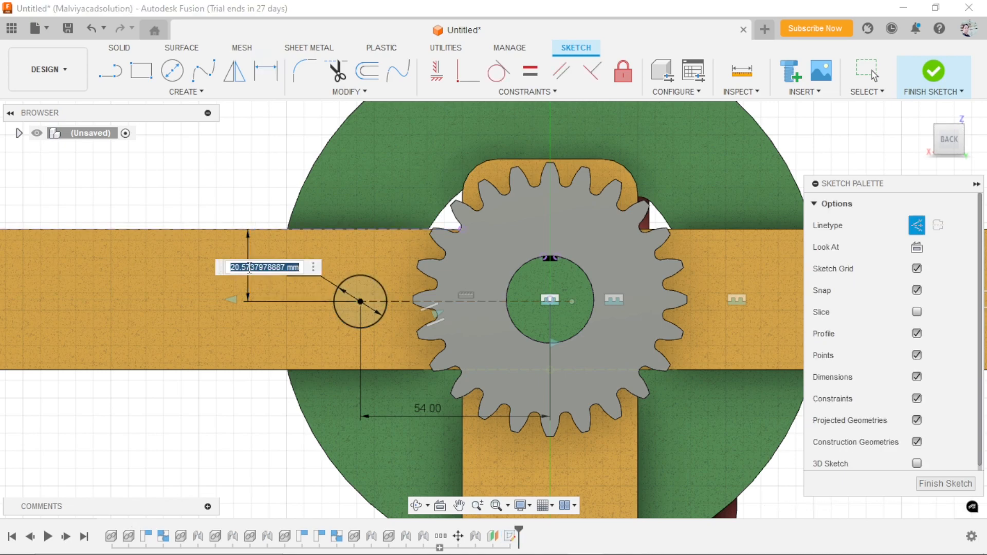
key("Return")
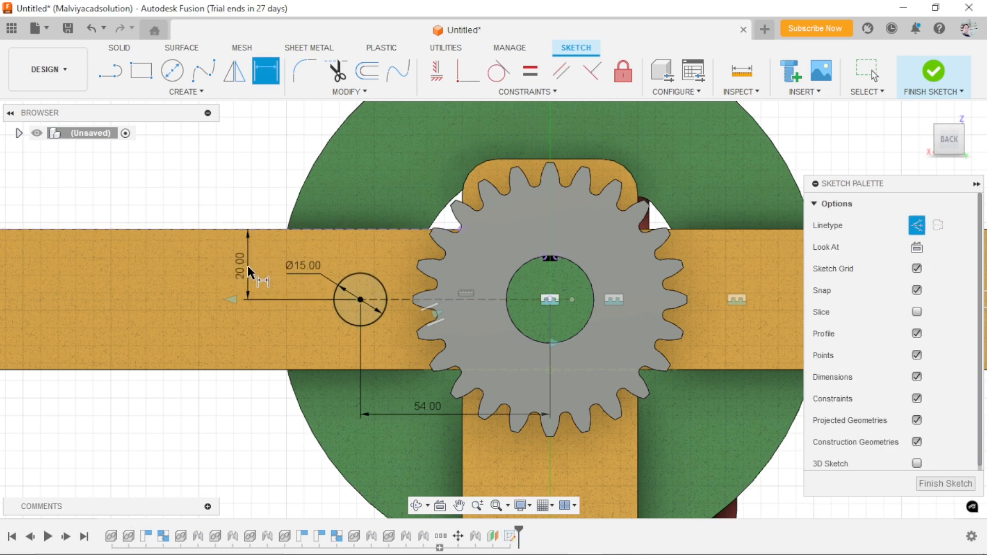
scroll(263, 443, "down", 3)
scroll(365, 457, "up", 5)
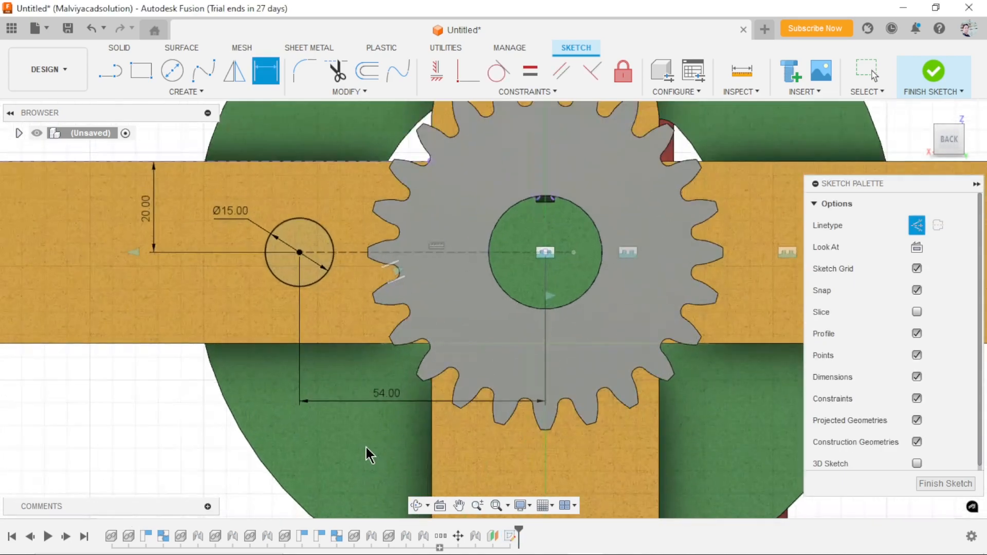
key("Escape")
- Delete the horizontal construction line between the 15 mm circle's centre and the shaft hole
left_click(457, 252)
left_click(183, 434)
scroll(285, 444, "down", 2)
scroll(373, 409, "up", 3)
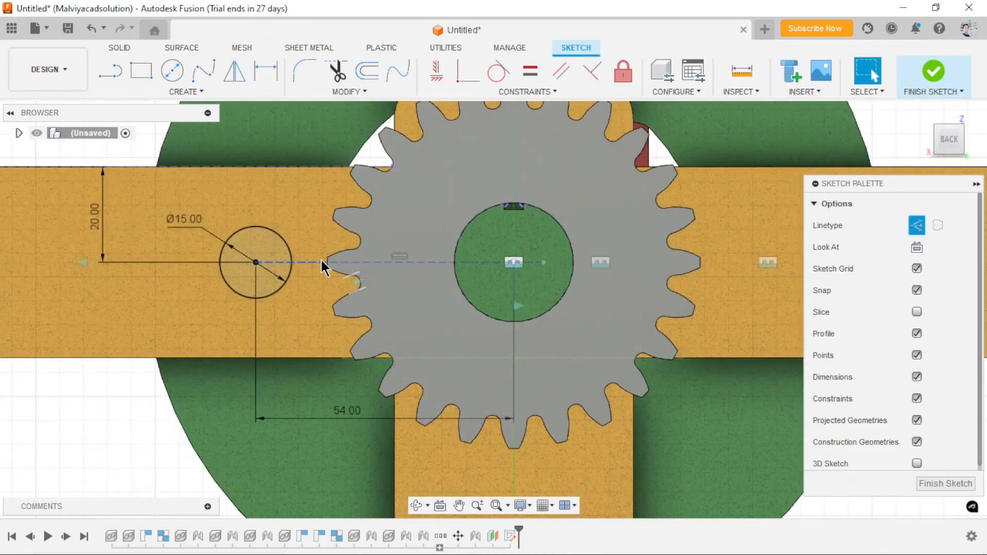
left_click(317, 263)
key("Delete")
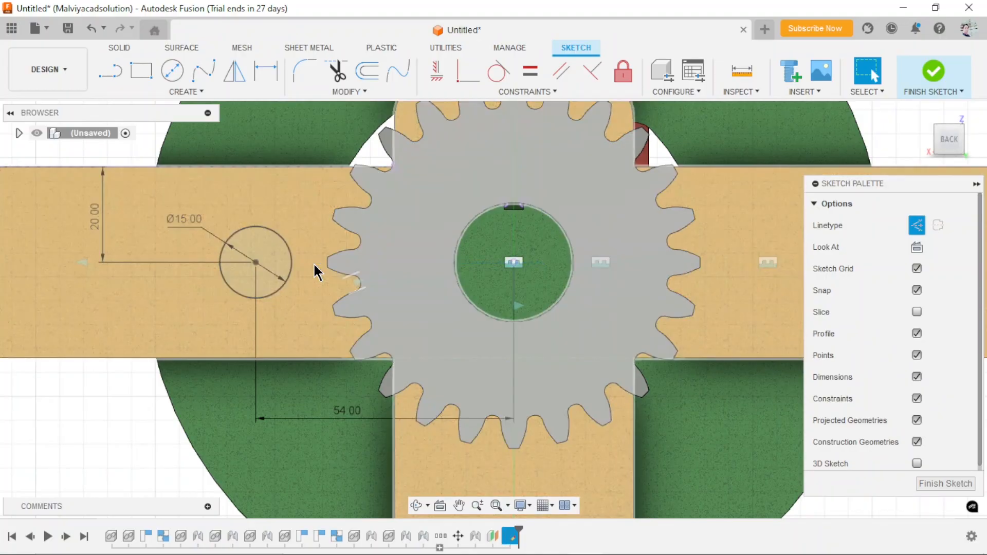
- Move the 54 mm dimension's text clear of the green wheel, beyond the circle and below the holder's arm
scroll(349, 352, "down", 5)
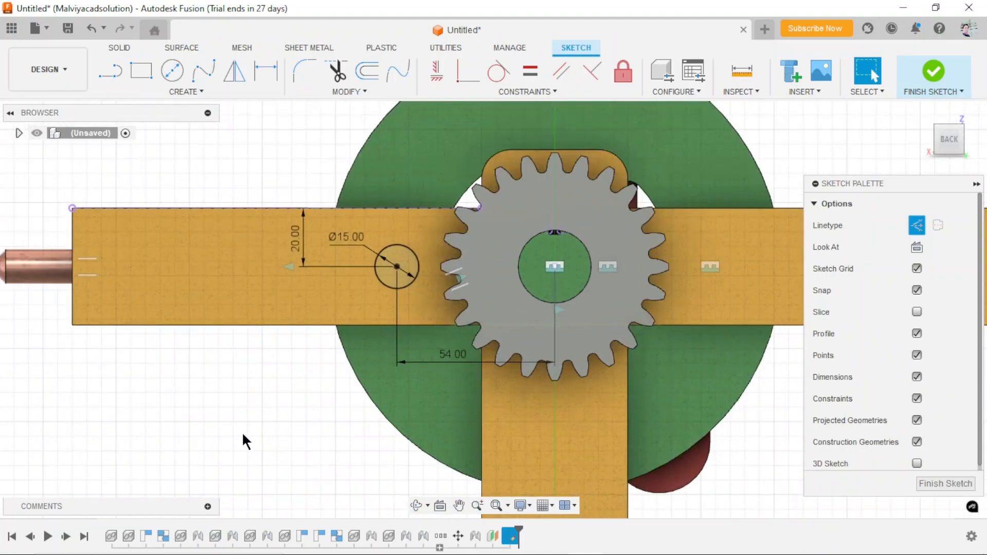
scroll(269, 432, "down", 1)
scroll(324, 416, "up", 1)
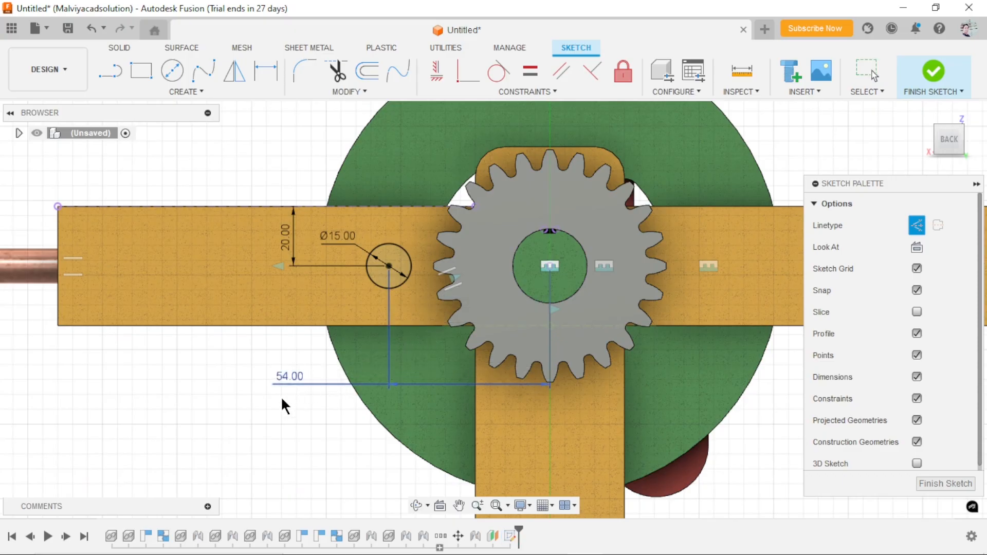
left_click(283, 379)
scroll(271, 444, "down", 1)
scroll(241, 470, "up", 1)
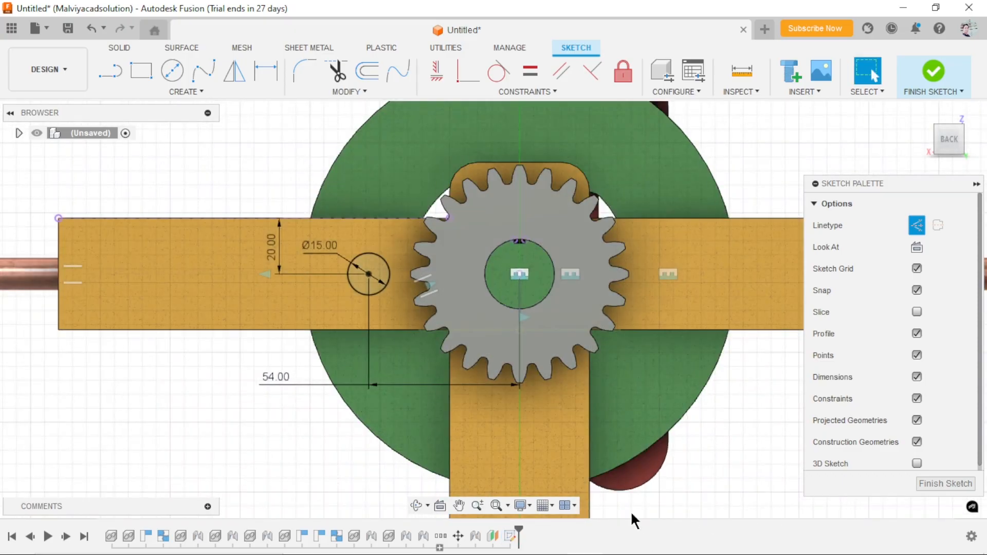
- Extrude the 15 mm circle 80 mm away from the holder as a new body
middle_click_drag(337, 461, 452, 437, "shift")
scroll(458, 436, "down", 2)
scroll(463, 435, "up", 1)
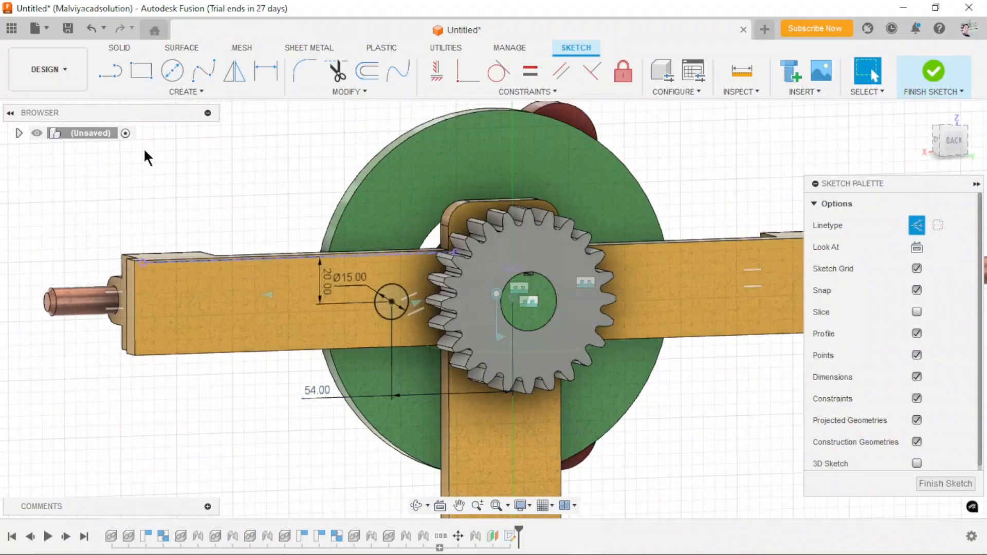
left_click(124, 48)
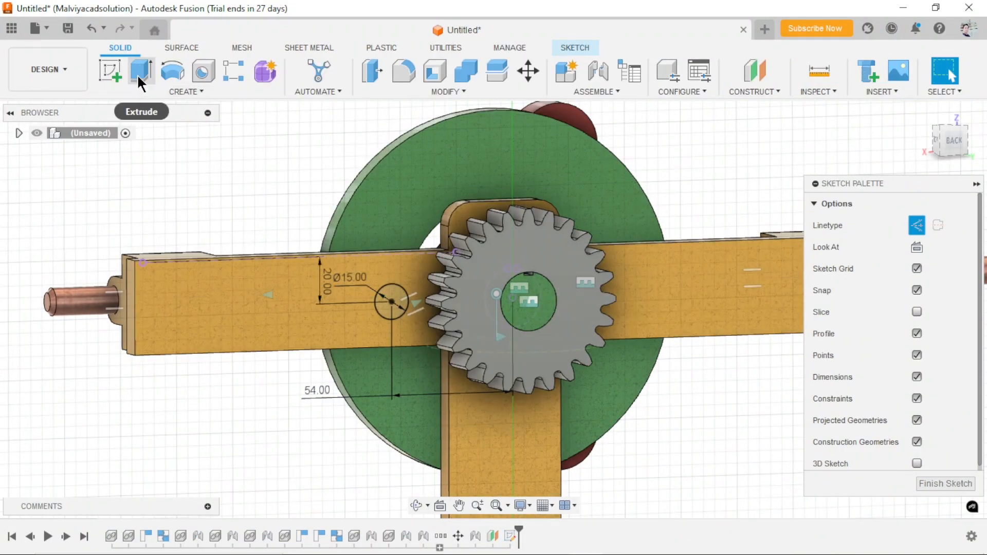
key("e")
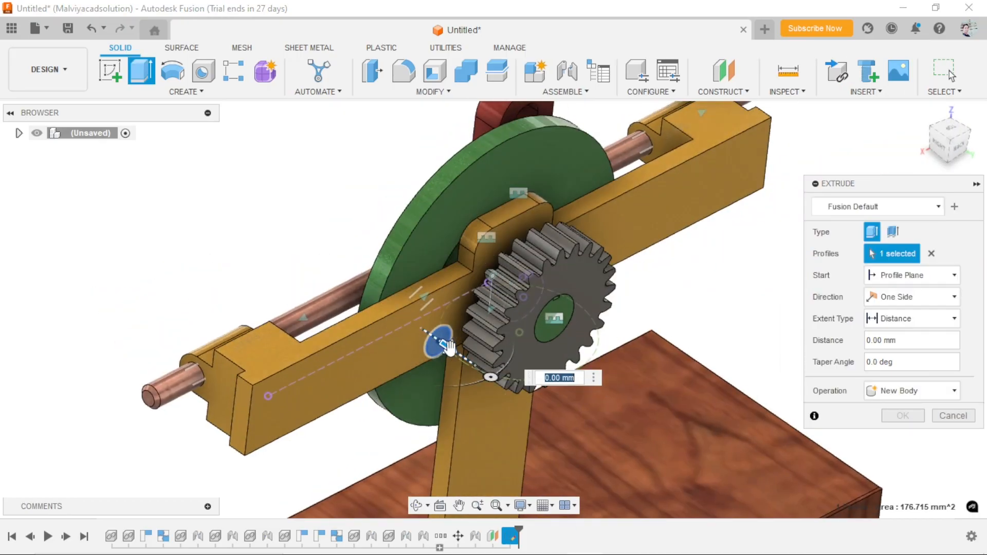
left_click_drag(447, 348, 581, 421)
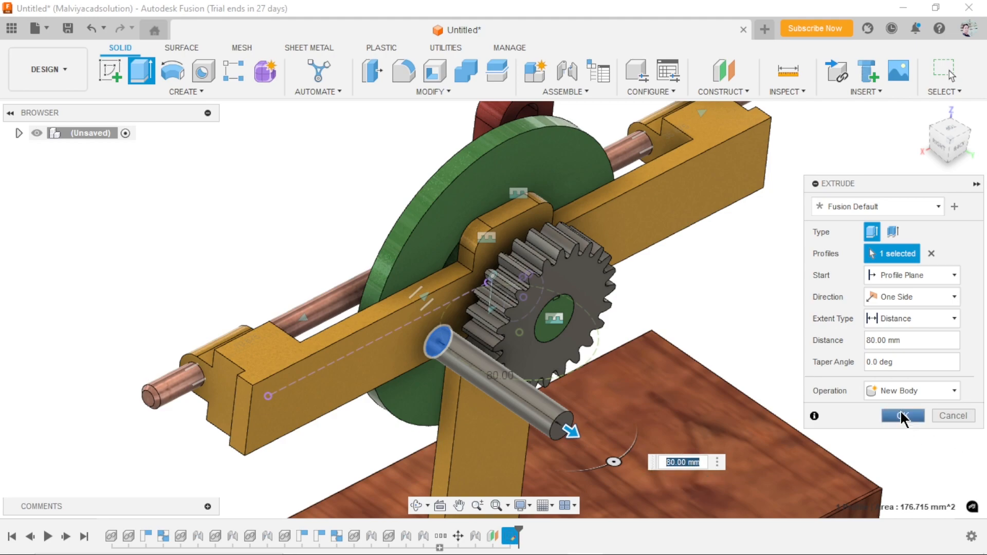
left_click(906, 391)
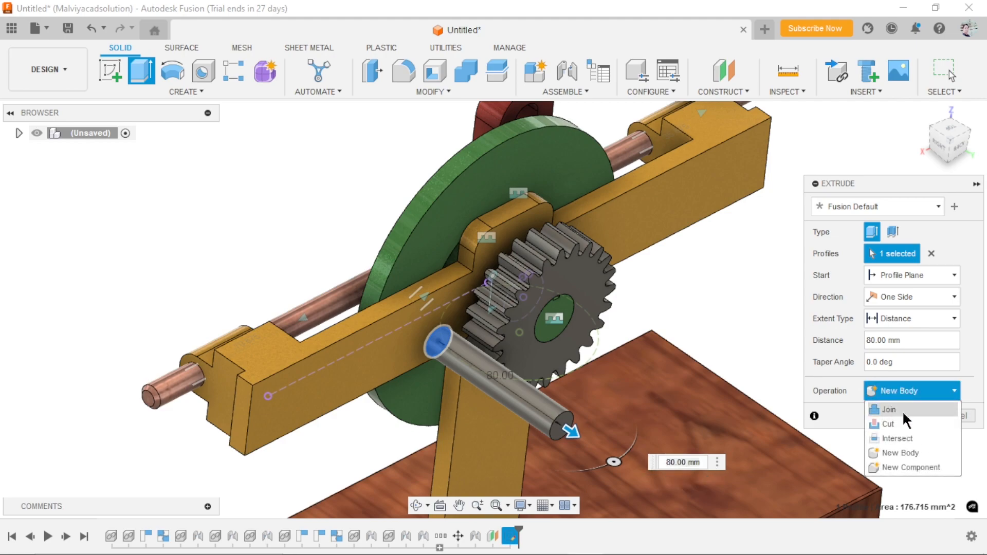
left_click(899, 455)
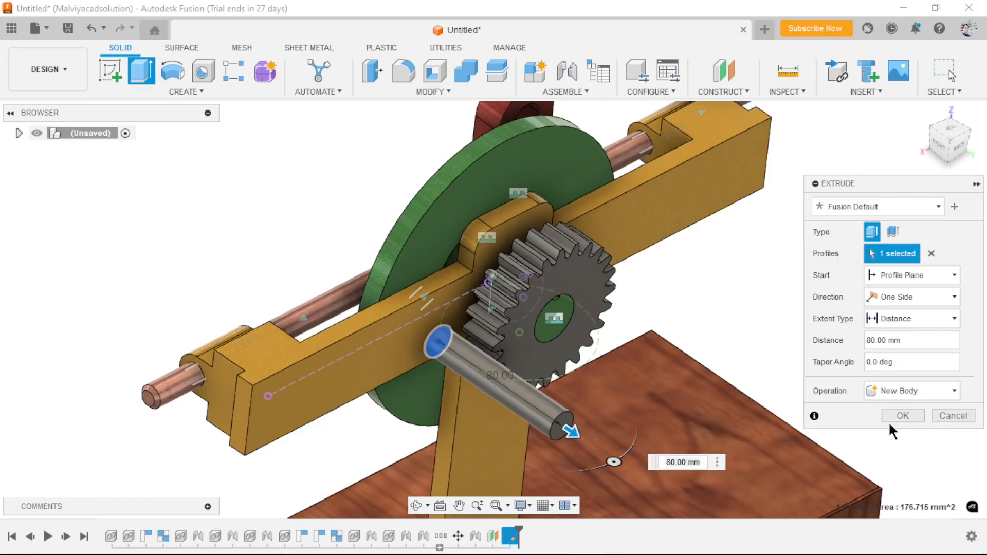
left_click(902, 416)
- Run the C++ SpurGear sample script
scroll(622, 357, "down", 5)
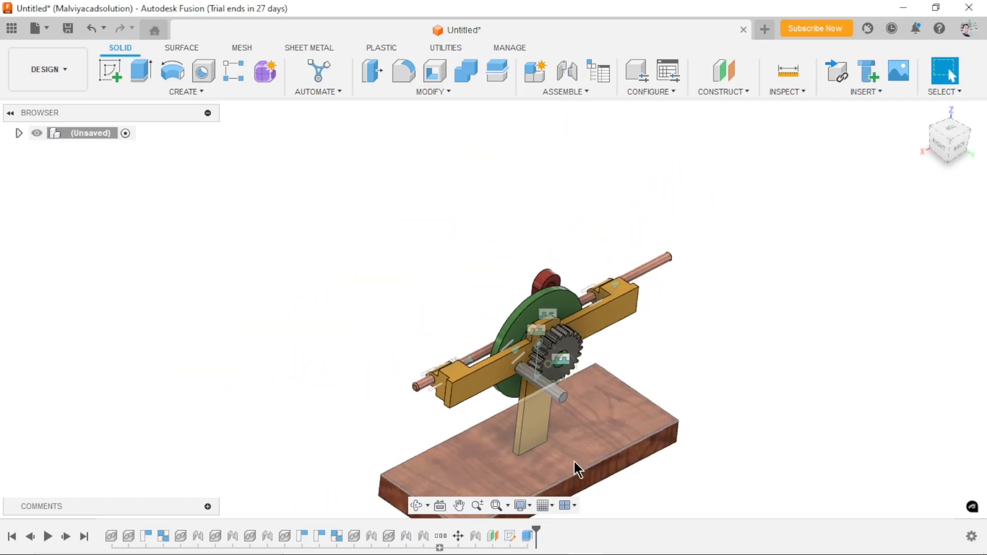
scroll(545, 452, "up", 6)
scroll(514, 445, "up", 2)
scroll(613, 383, "down", 3)
scroll(613, 383, "up", 3)
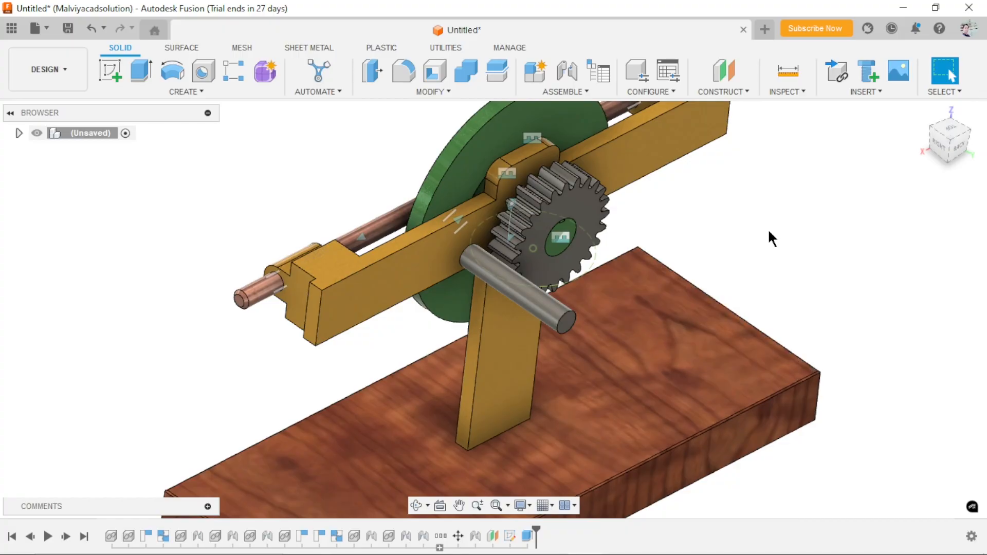
left_click(448, 48)
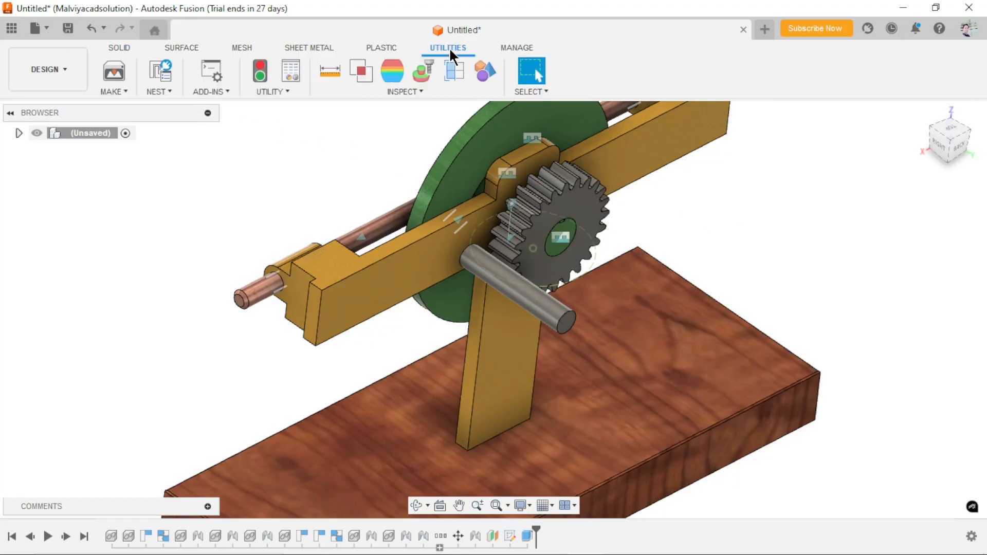
left_click(216, 70)
left_click_drag(668, 246, 668, 292)
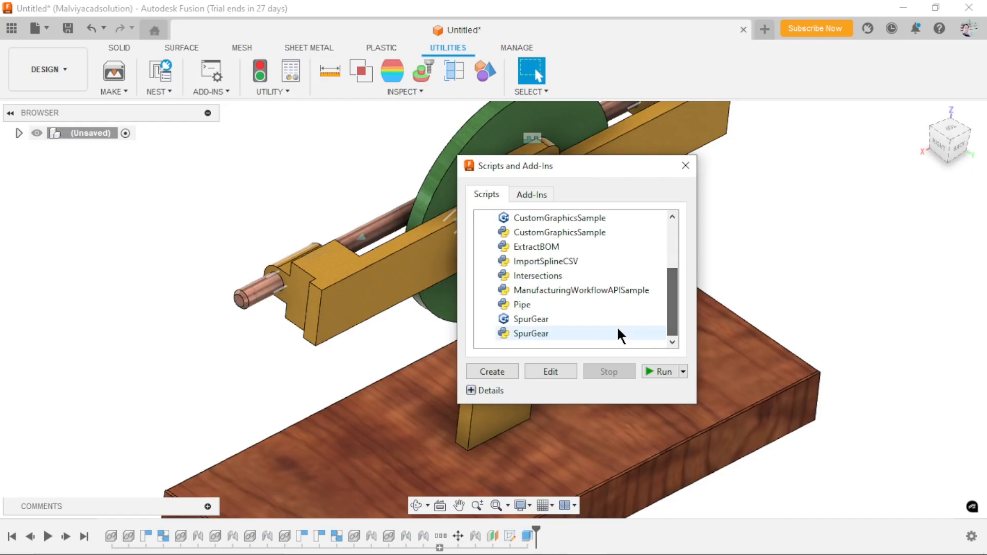
left_click(560, 318)
left_click(660, 369)
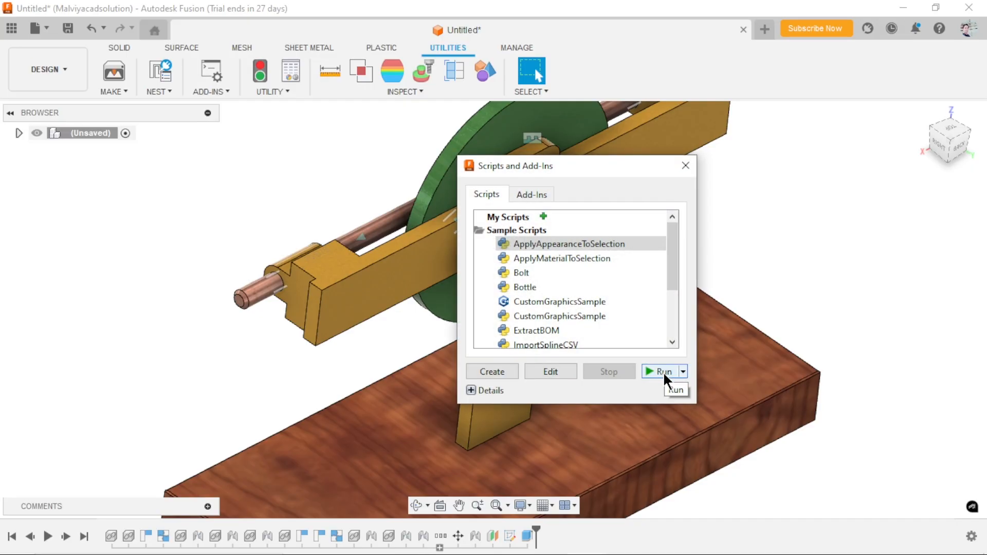
left_click_drag(672, 264, 668, 344)
left_click(536, 320)
left_click(525, 319)
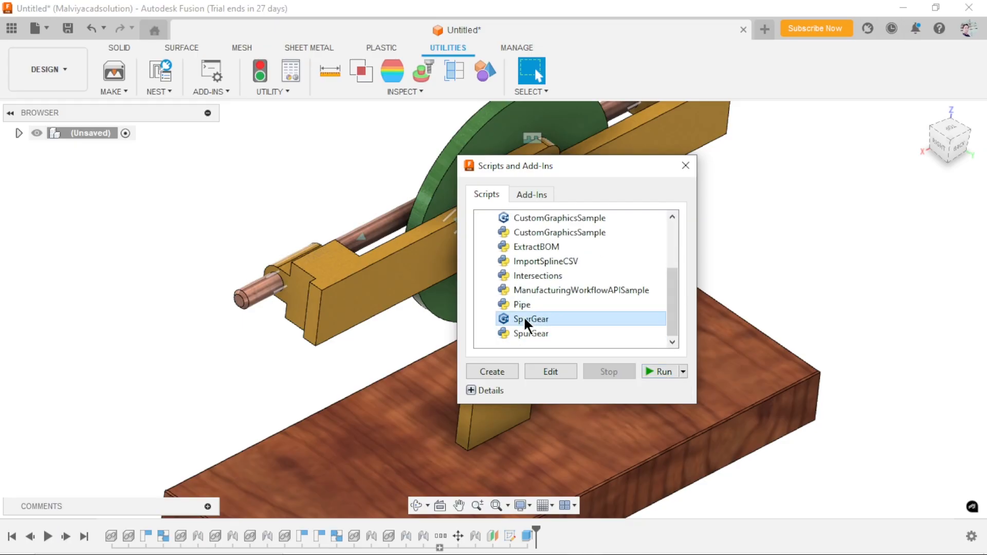
left_click(652, 369)
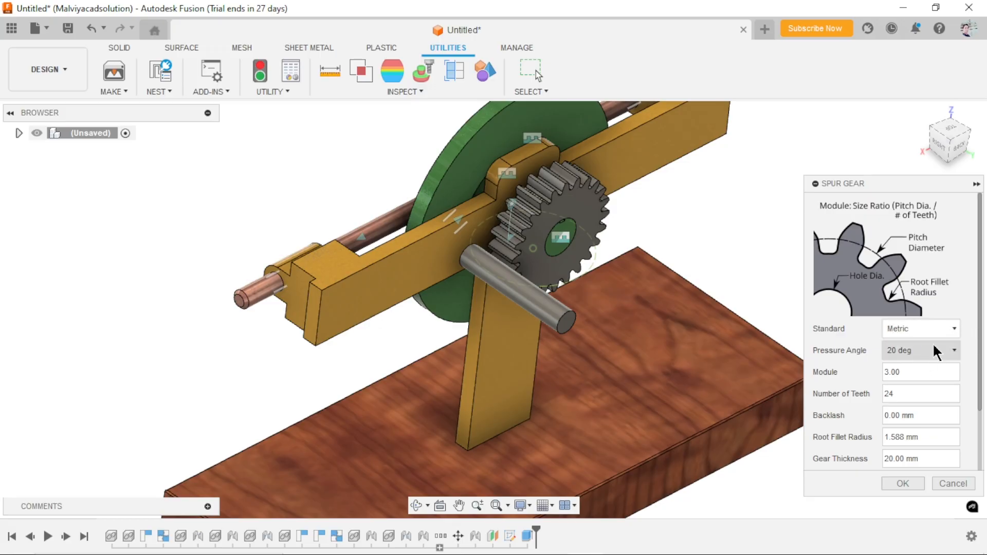
- Try to create a metric spur gear with module 3, 12 teeth, 20 mm thickness and a 15 mm hole diameter
scroll(941, 355, "down", 2)
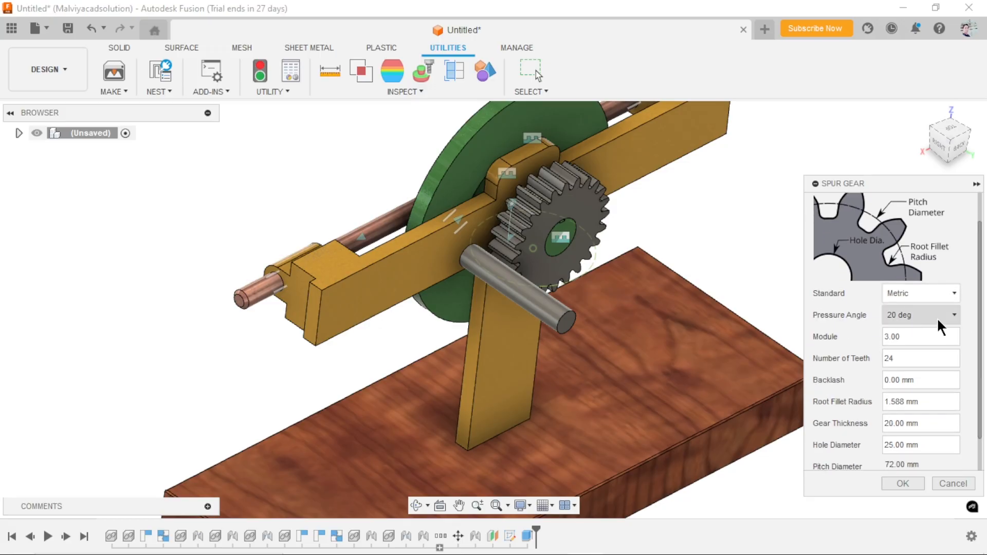
left_click(915, 337)
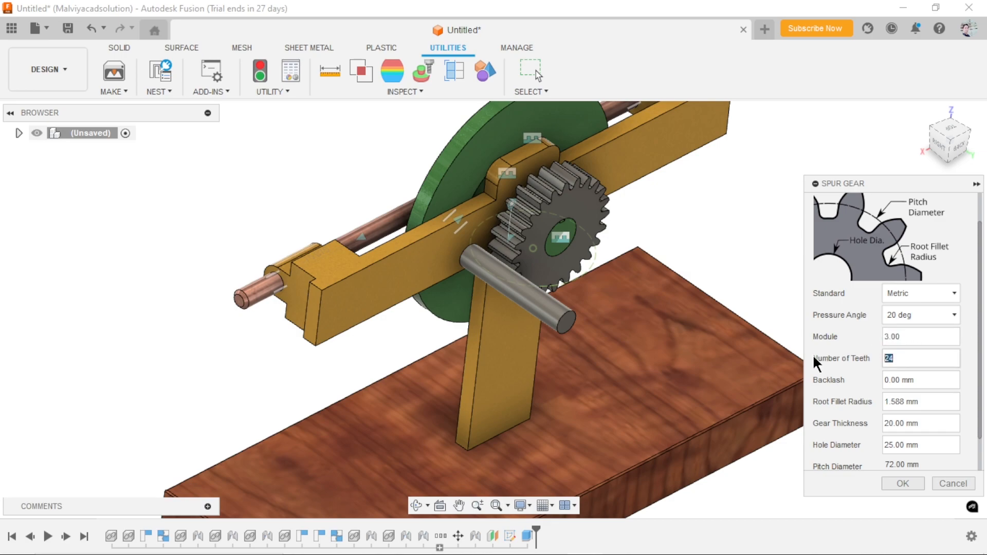
type("12")
key("Tab")
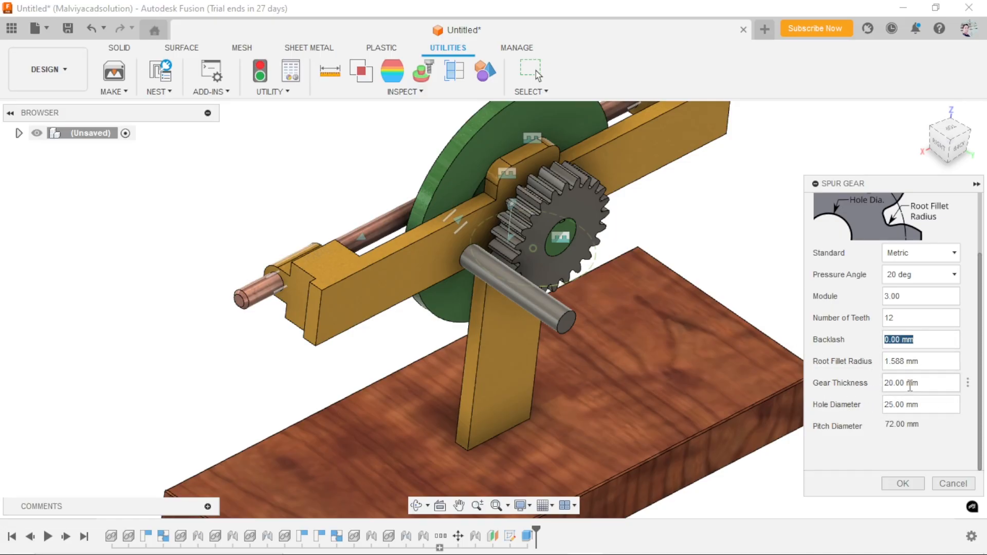
left_click(928, 404)
type("15")
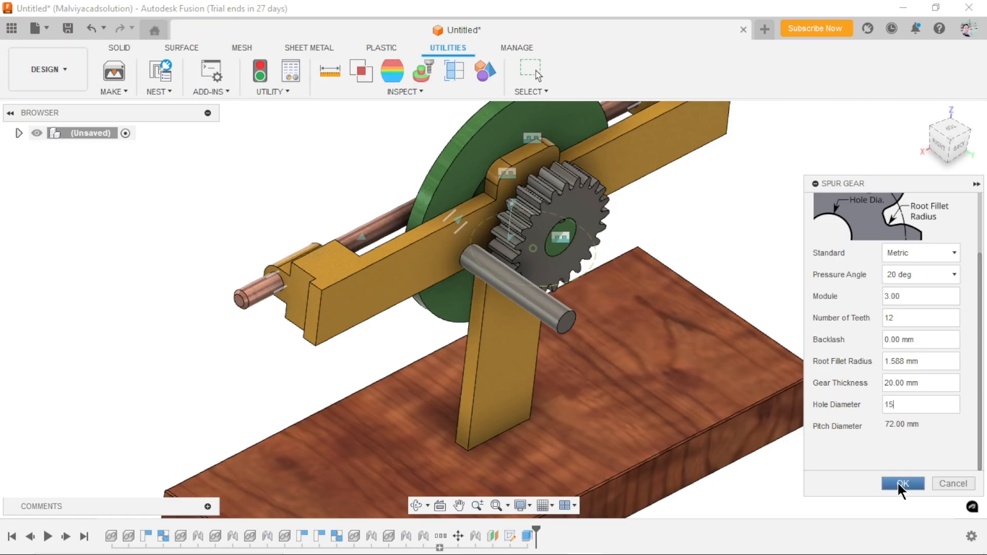
left_click(903, 483)
- Examine the assembly from several angles to check whether the small spur gear was created
scroll(587, 404, "down", 3)
scroll(636, 372, "down", 2)
scroll(584, 427, "up", 2)
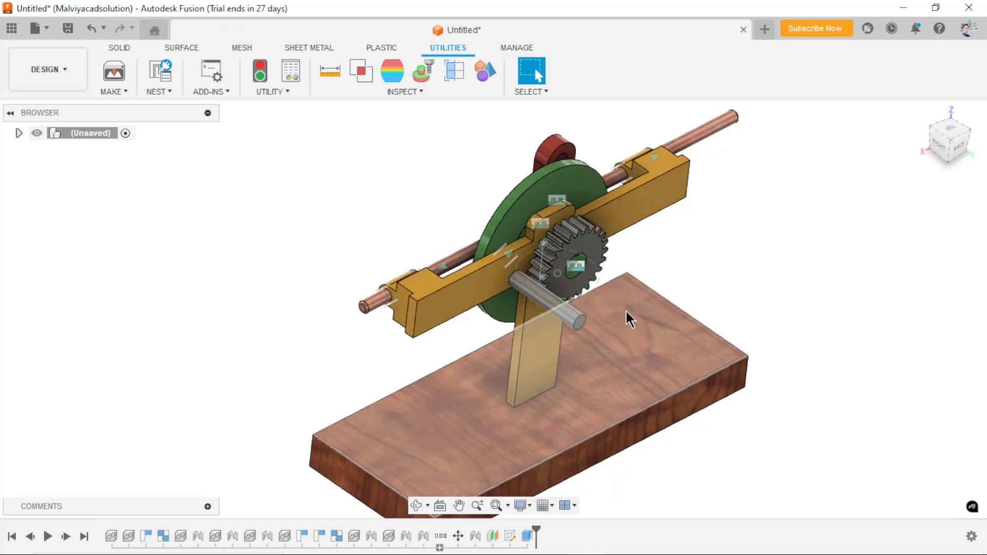
scroll(610, 463, "down", 3)
scroll(610, 480, "up", 5)
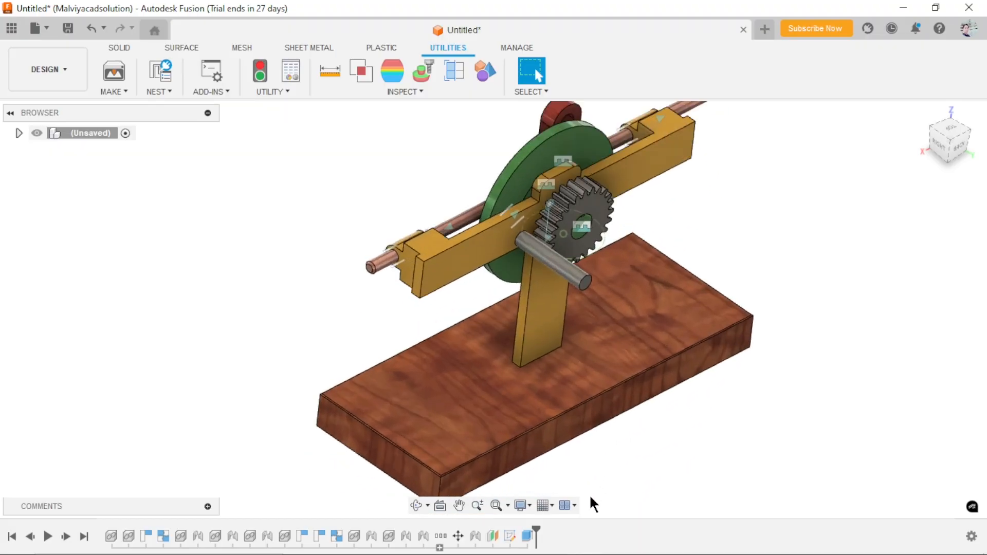
middle_click_drag(647, 445, 623, 445, "shift")
scroll(623, 446, "down", 3)
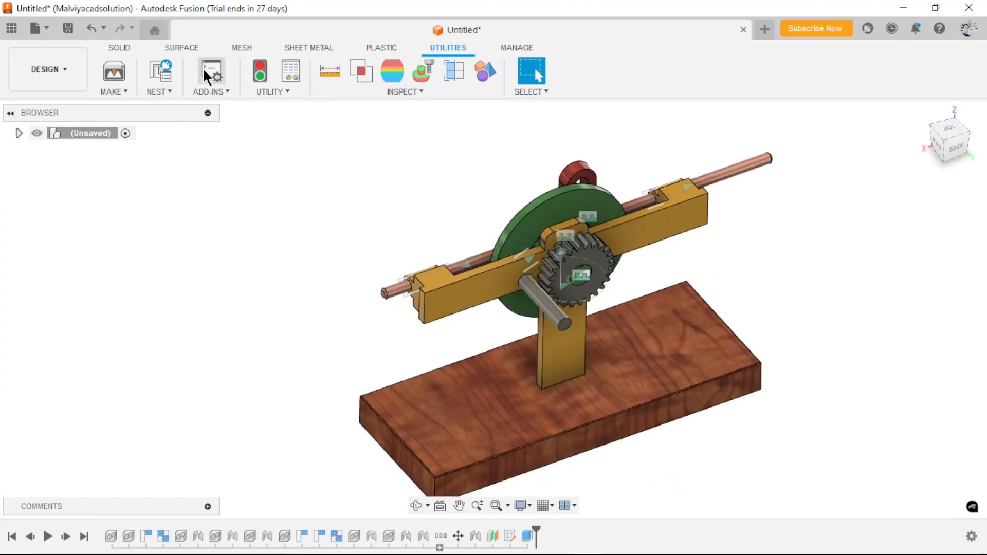
scroll(596, 311, "up", 2)
middle_click_drag(451, 296, 476, 309, "shift")
scroll(528, 351, "down", 2)
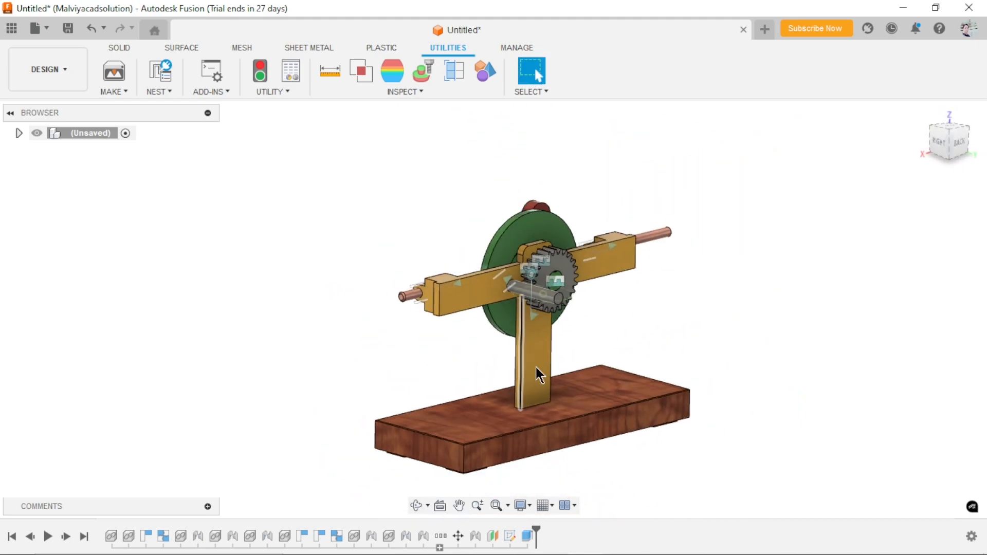
- Run the C++ SpurGear sample script again
left_click(211, 71)
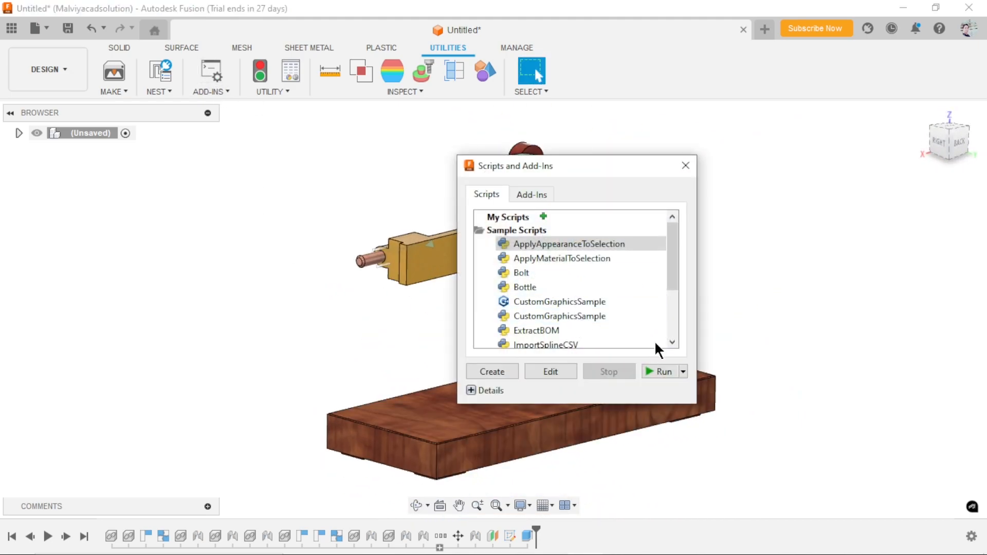
left_click_drag(678, 257, 674, 303)
left_click(554, 320)
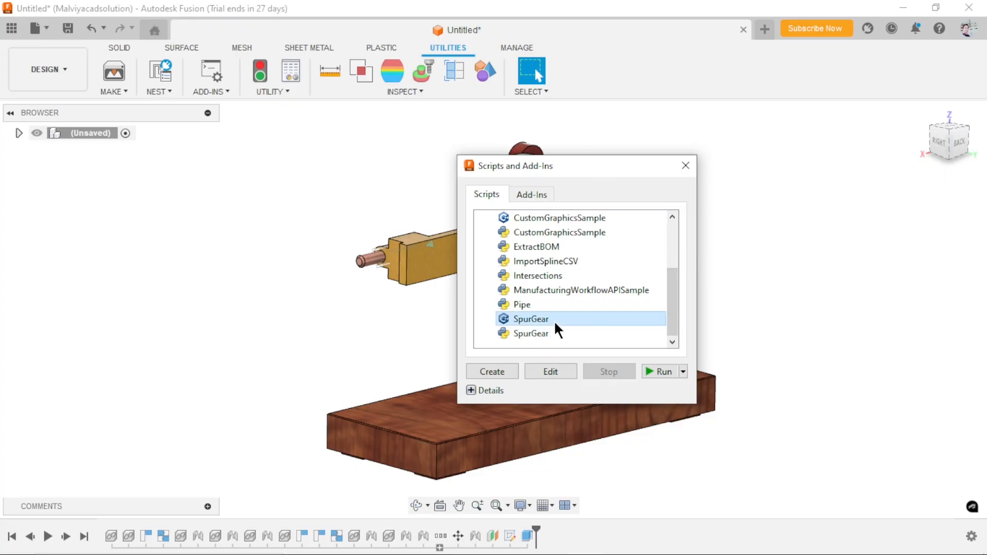
left_click(659, 377)
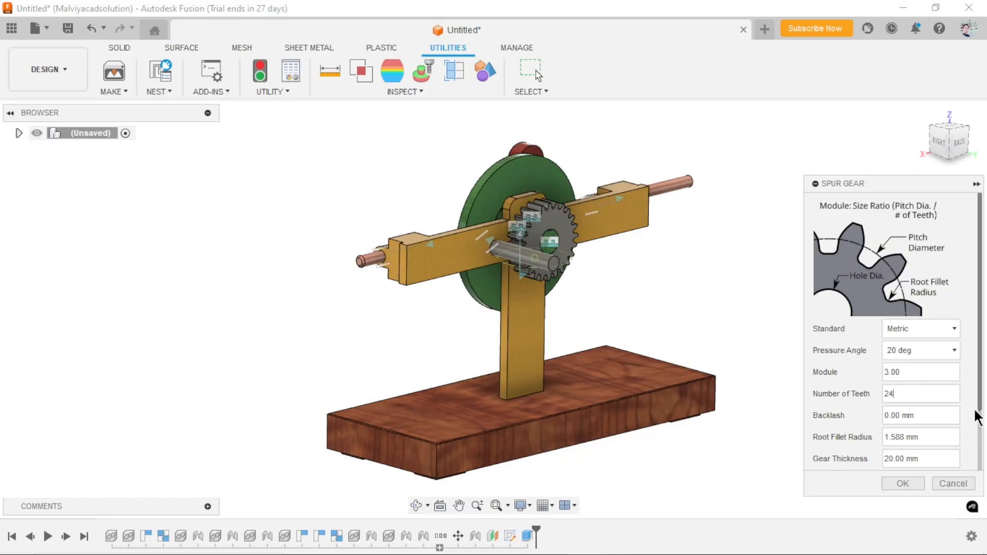
- Create a metric spur gear with module 3, 12 teeth, 20 mm thickness and a 15 mm hole diameter
type("12")
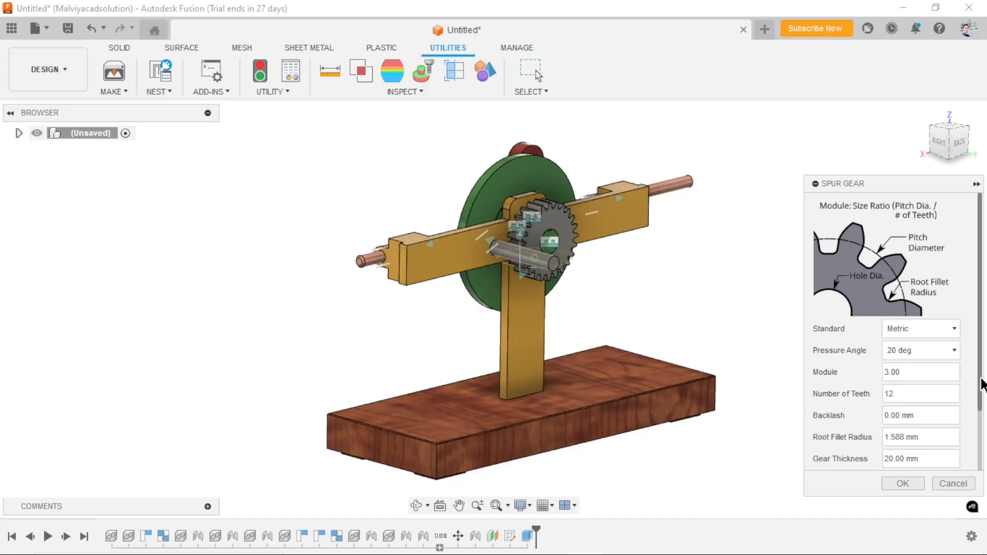
left_click_drag(978, 383, 978, 465)
left_click(924, 404)
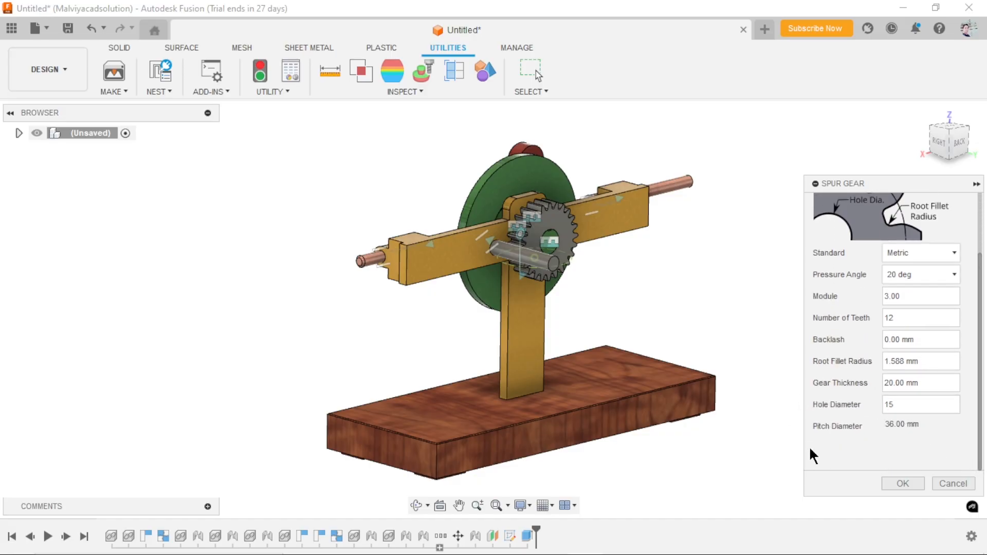
left_click(890, 484)
- Move the new 12-tooth gear out of the wooden base into the free space beside the large spur gear
scroll(580, 413, "up", 3)
middle_click_drag(738, 473, 672, 445, "shift")
scroll(537, 430, "up", 3)
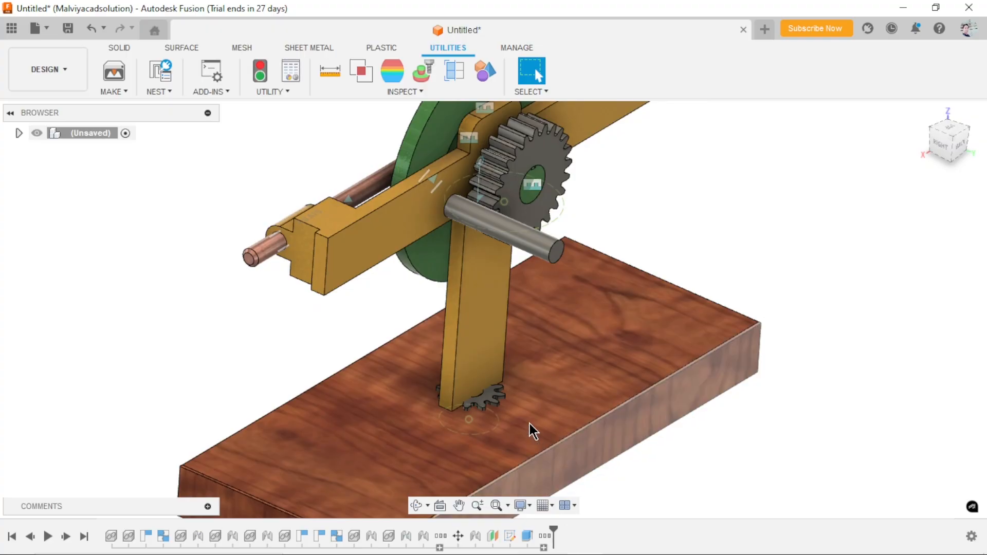
left_click_drag(492, 399, 703, 208)
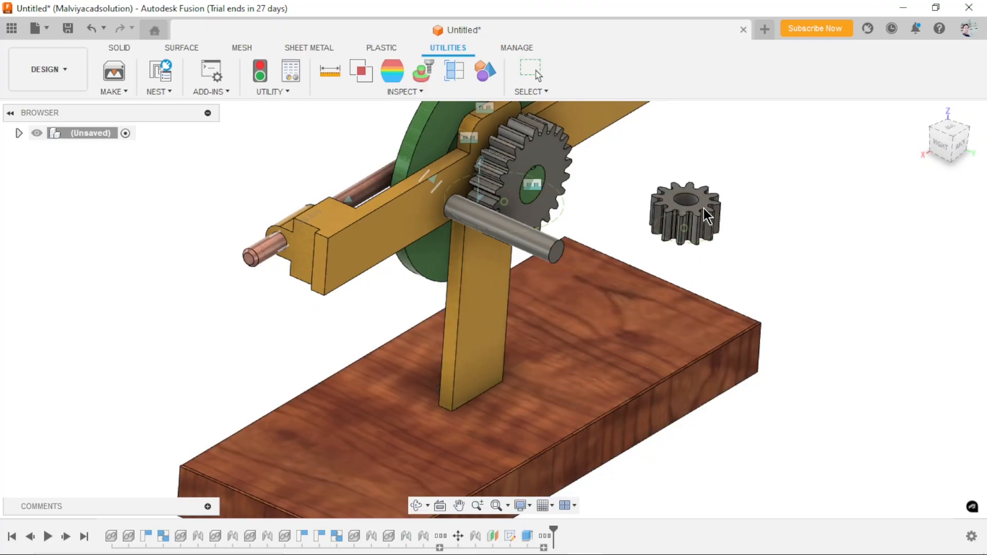
scroll(770, 316, "down", 1)
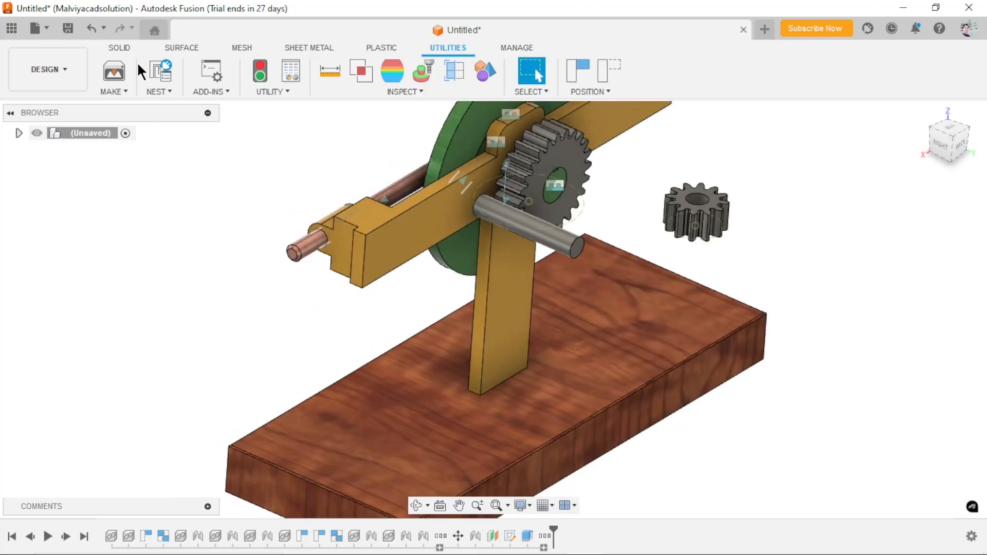
- Start a joint that snaps the hole centre of the 12-tooth gear's end face to the shaft's end at the holder
left_click(121, 47)
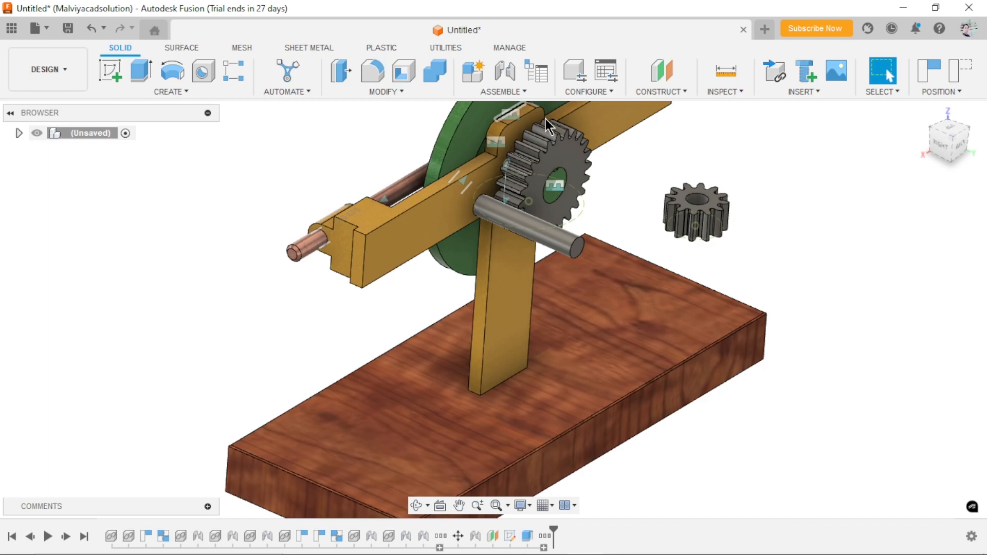
left_click(504, 72)
scroll(691, 262, "down", 2)
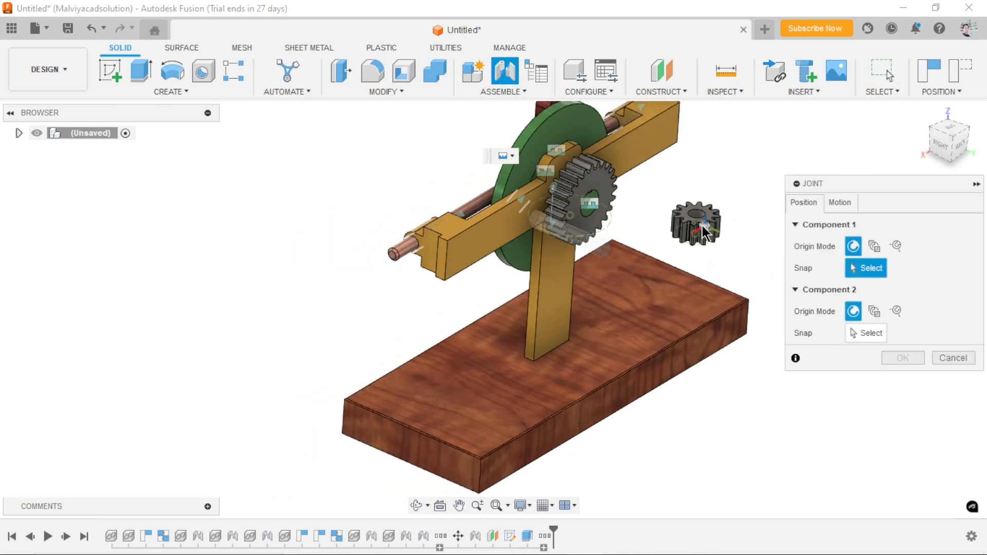
scroll(710, 206, "up", 3)
left_click(691, 207)
middle_click_drag(697, 276, 490, 309, "shift")
scroll(497, 250, "up", 5)
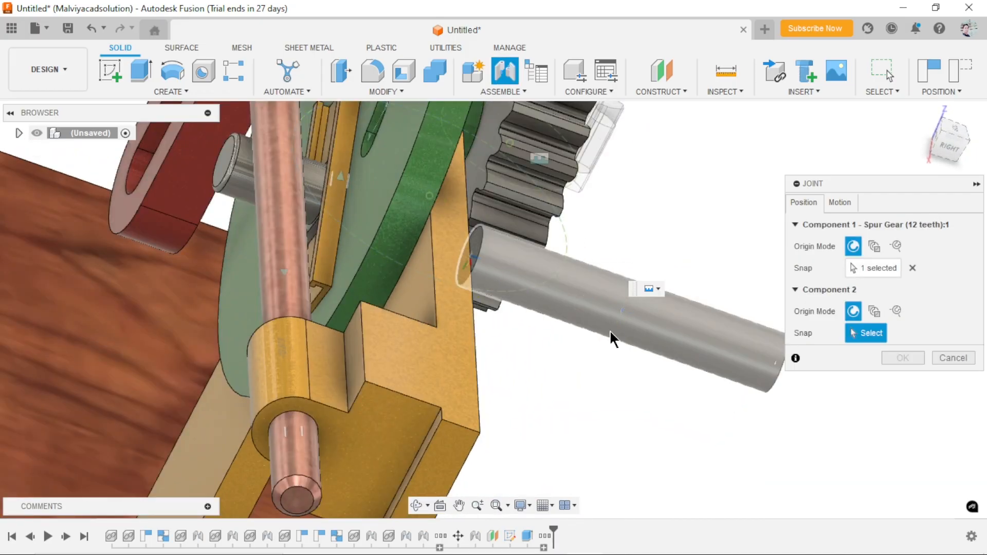
left_click(478, 252)
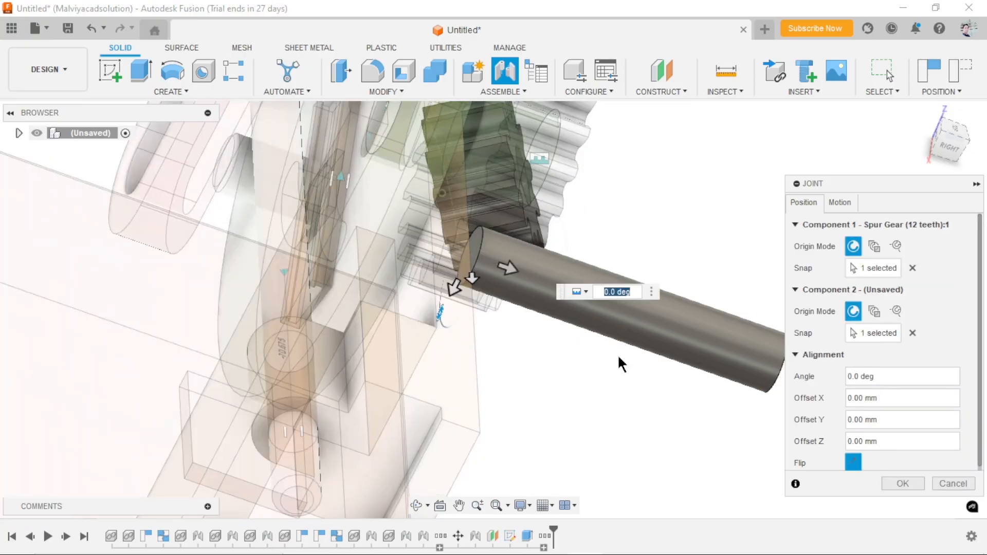
- Flip the 12-tooth gear onto the shaft and complete the joint with revolute motion
left_click(855, 463)
scroll(548, 427, "down", 3)
scroll(584, 429, "up", 2)
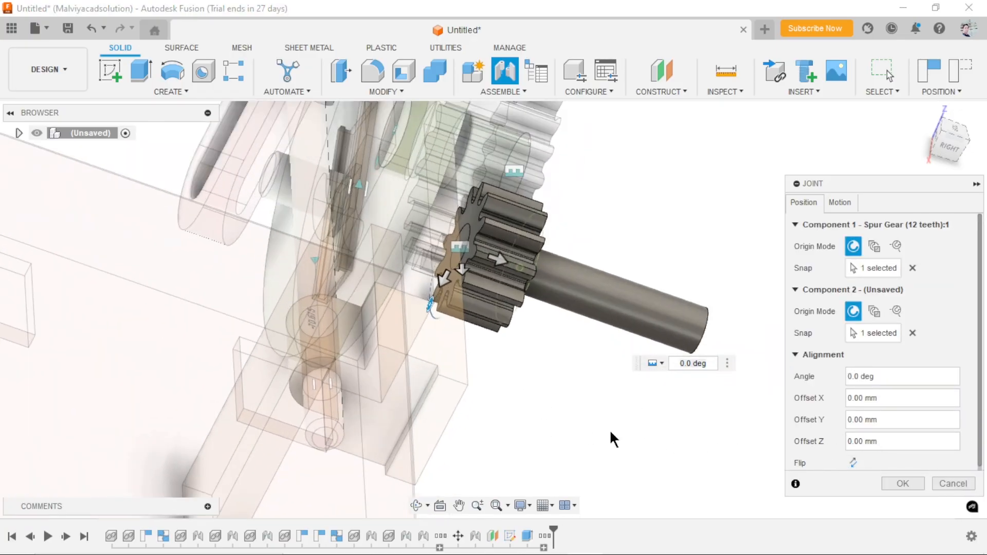
left_click(664, 364)
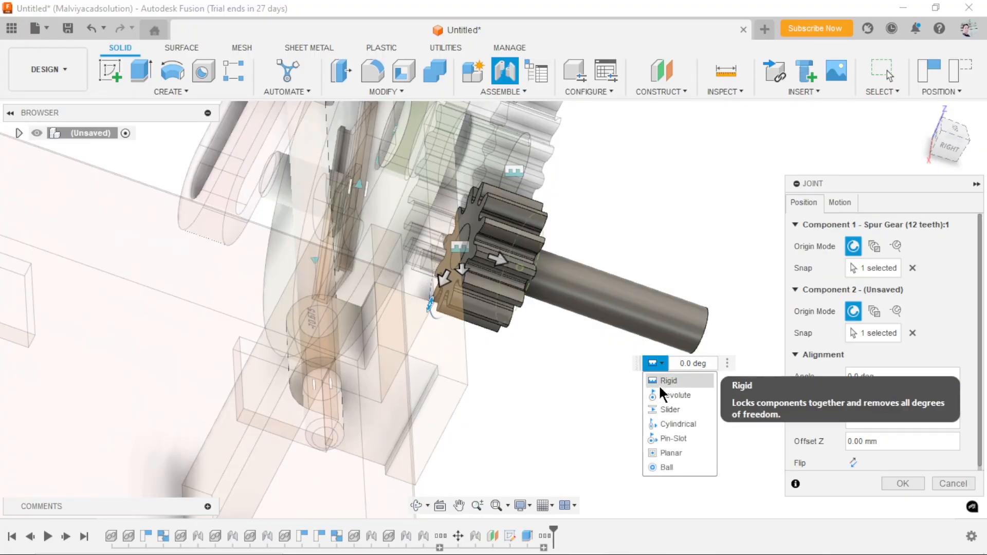
left_click(675, 395)
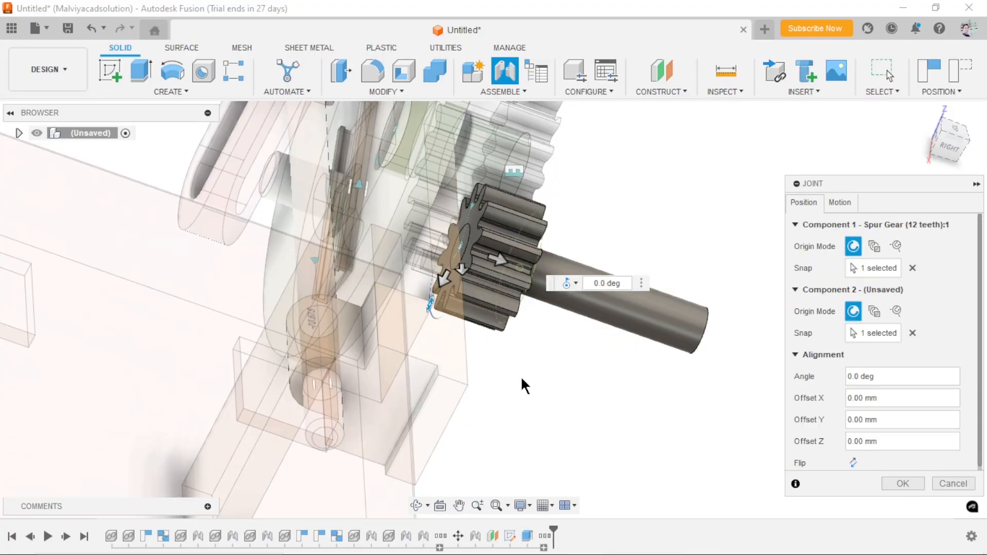
scroll(565, 386, "down", 2)
middle_click_drag(639, 401, 580, 332, "shift")
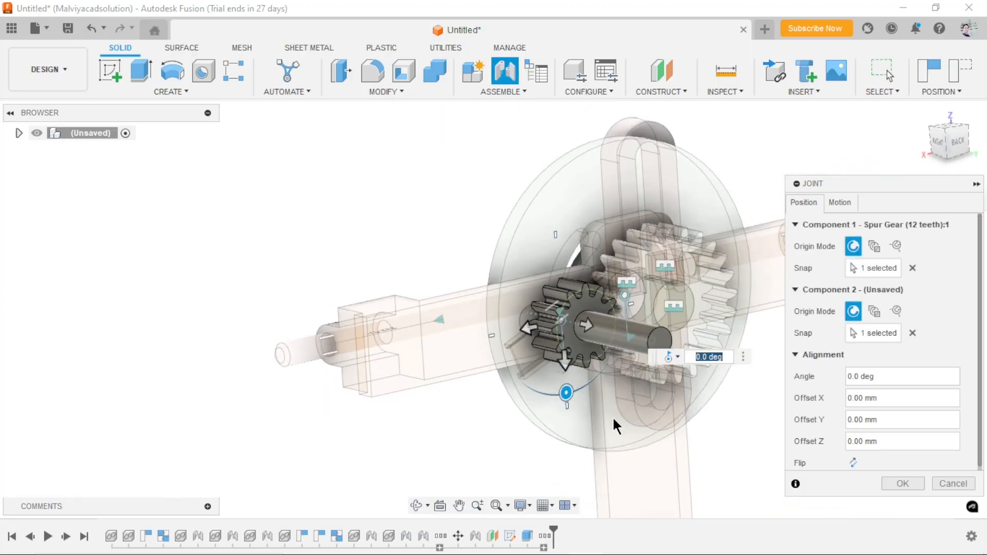
scroll(599, 404, "down", 2)
scroll(645, 420, "up", 2)
scroll(645, 422, "up", 2)
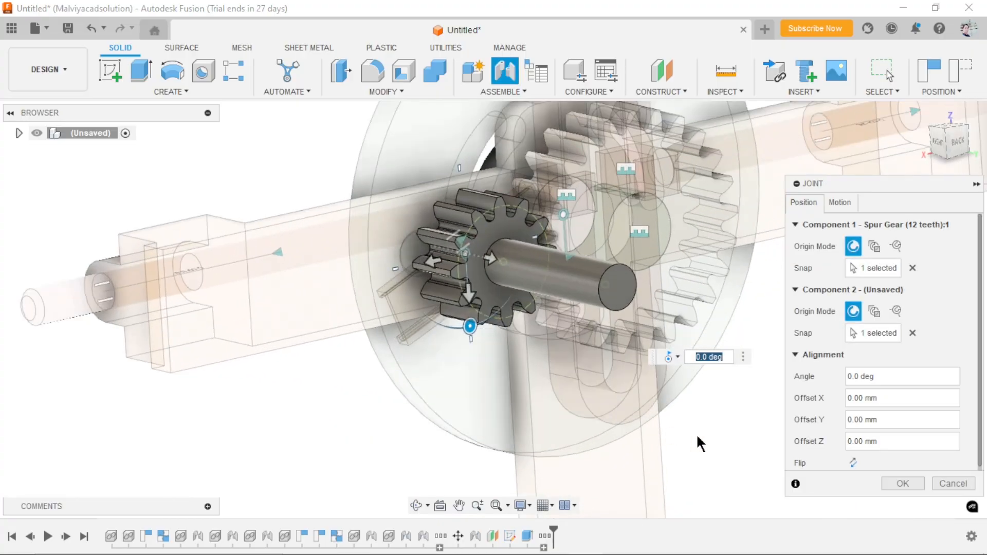
left_click(902, 483)
scroll(668, 353, "down", 3)
scroll(918, 256, "up", 3)
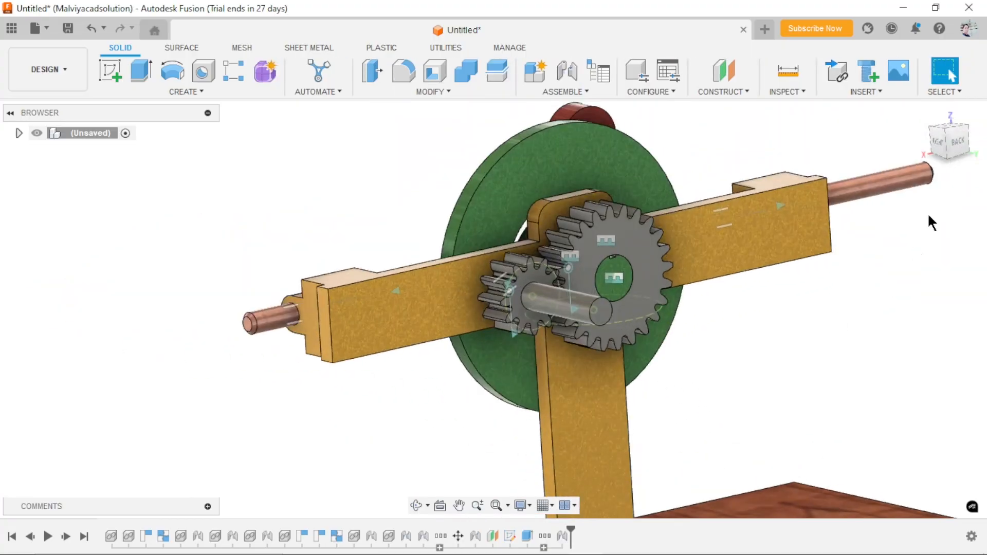
- Rotate the 12-tooth gear on its shaft until its teeth sit between those of the large spur gear
scroll(633, 370, "down", 3)
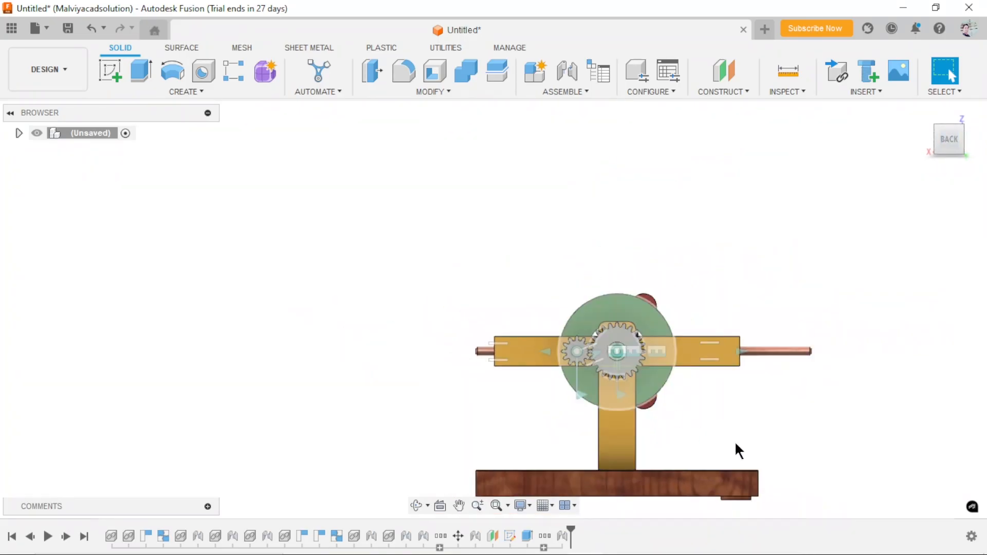
scroll(714, 427, "up", 3)
scroll(445, 269, "up", 5)
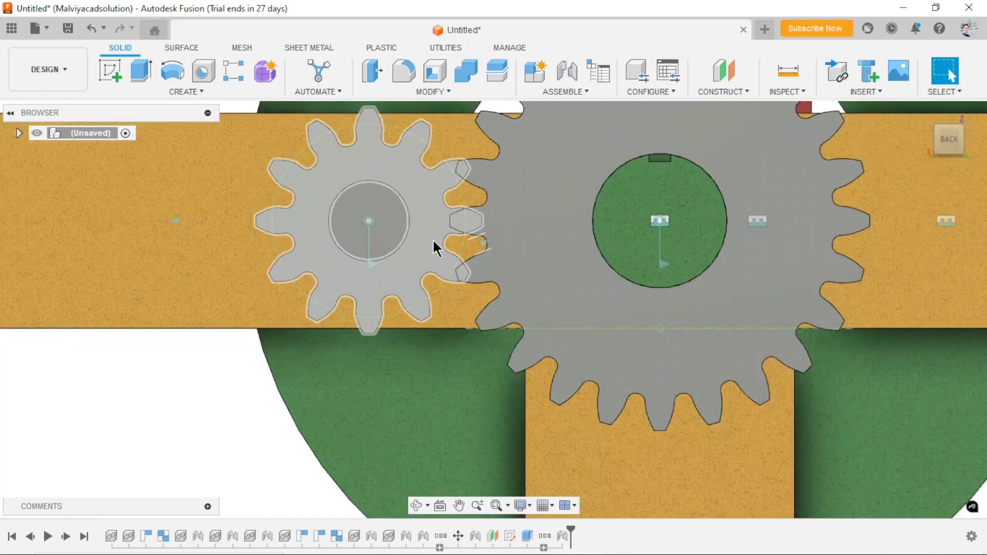
left_click_drag(436, 249, 406, 293)
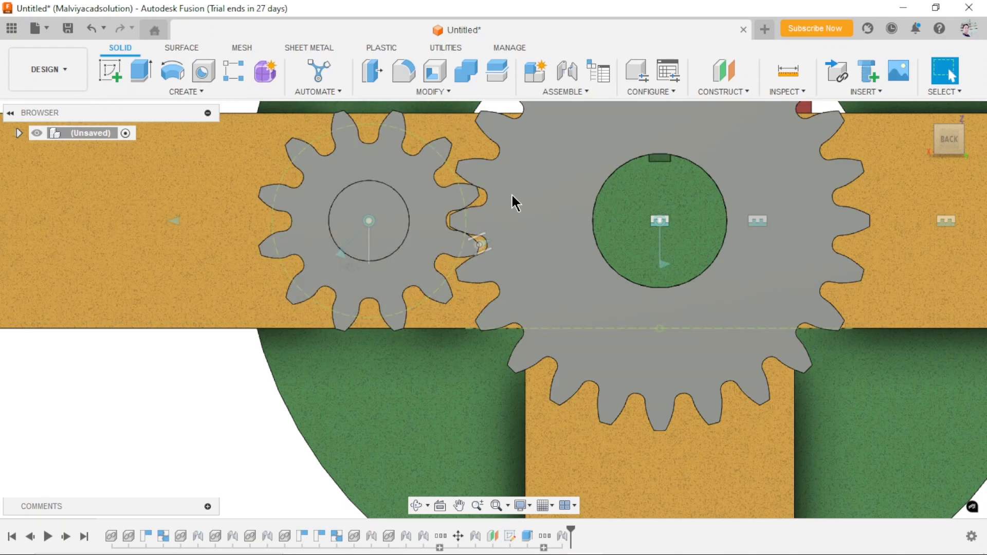
scroll(463, 221, "up", 6)
mouse_move(441, 324)
left_mouse_down()
mouse_move(431, 335)
mouse_move(437, 325)
left_mouse_up()
scroll(493, 309, "down", 6)
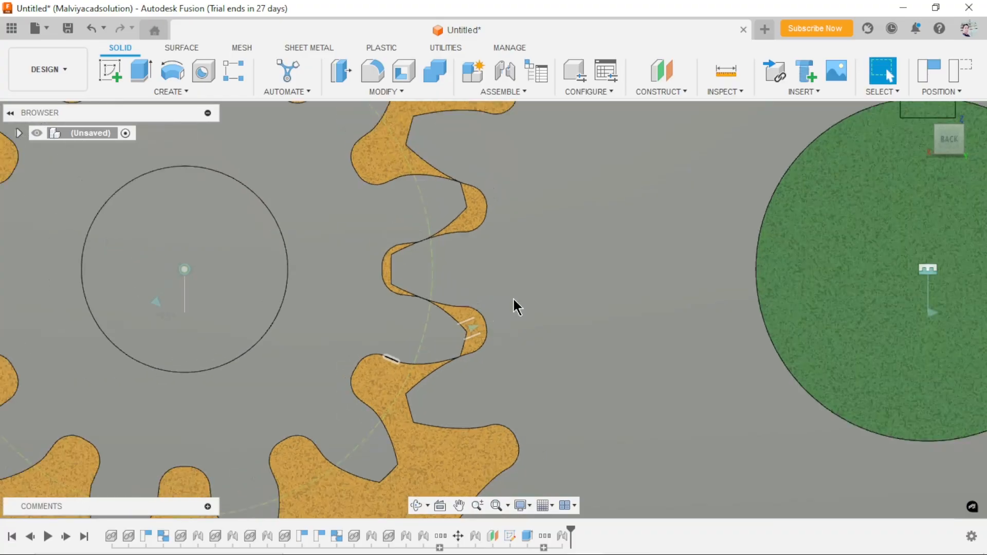
scroll(627, 331, "down", 8)
scroll(689, 477, "up", 2)
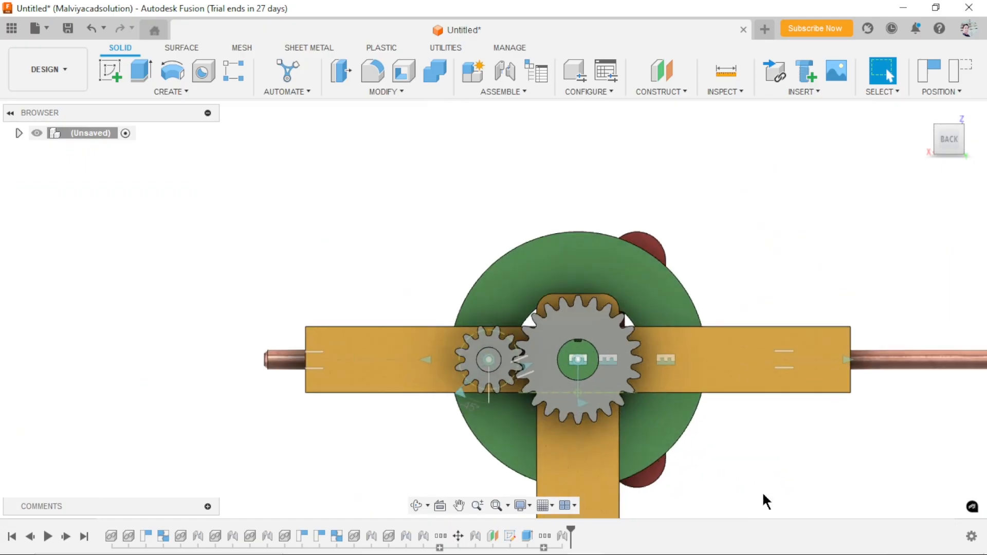
scroll(498, 510, "down", 5)
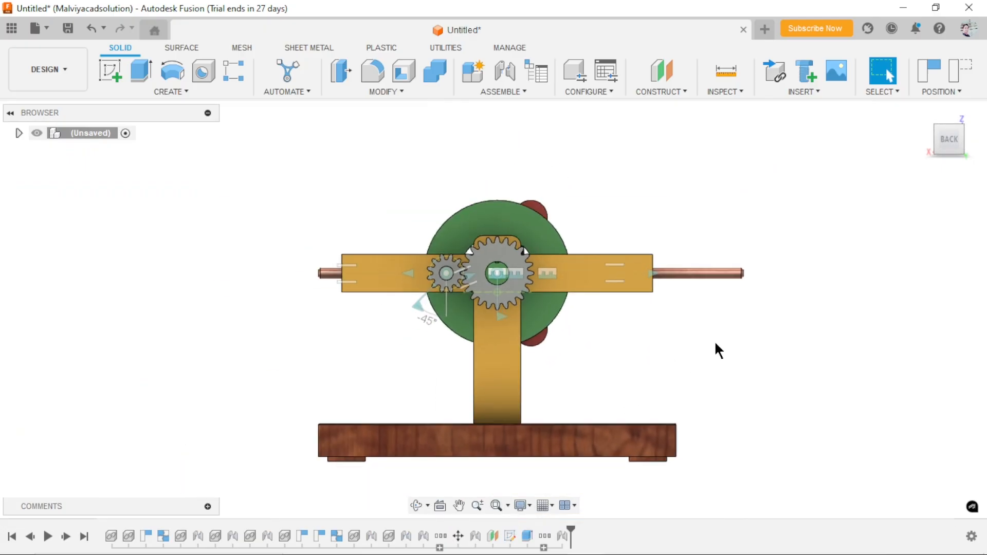
- Start a revolute as-built joint between the shaft and the 12-tooth gear, continuing despite the existing relationship
scroll(494, 366, "up", 3)
middle_click_drag(338, 379, 439, 384, "shift")
scroll(422, 396, "up", 2)
scroll(437, 406, "down", 3)
scroll(452, 396, "up", 6)
scroll(509, 103, "down", 1)
left_click(513, 93)
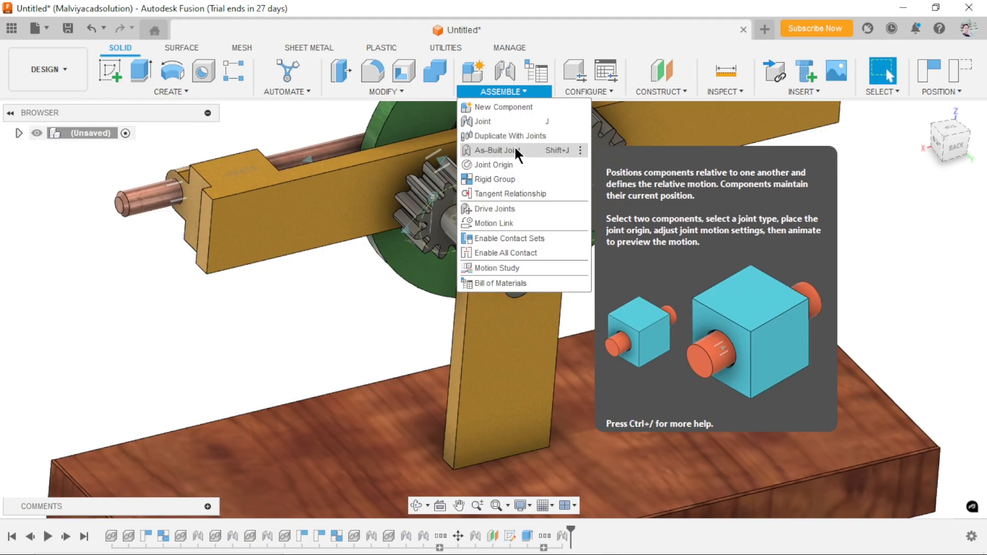
left_click(516, 149)
scroll(511, 219, "down", 3)
scroll(565, 275, "up", 4)
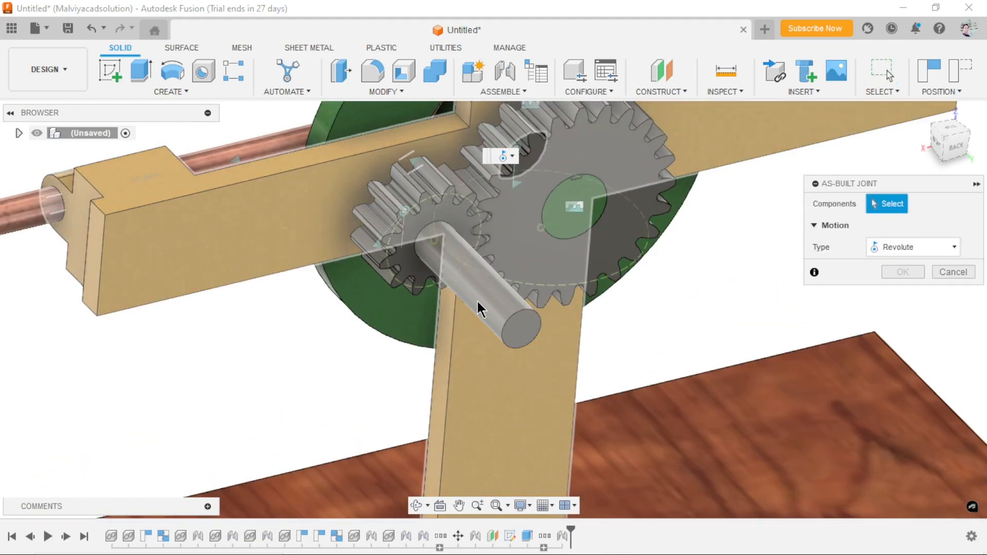
left_click(481, 299)
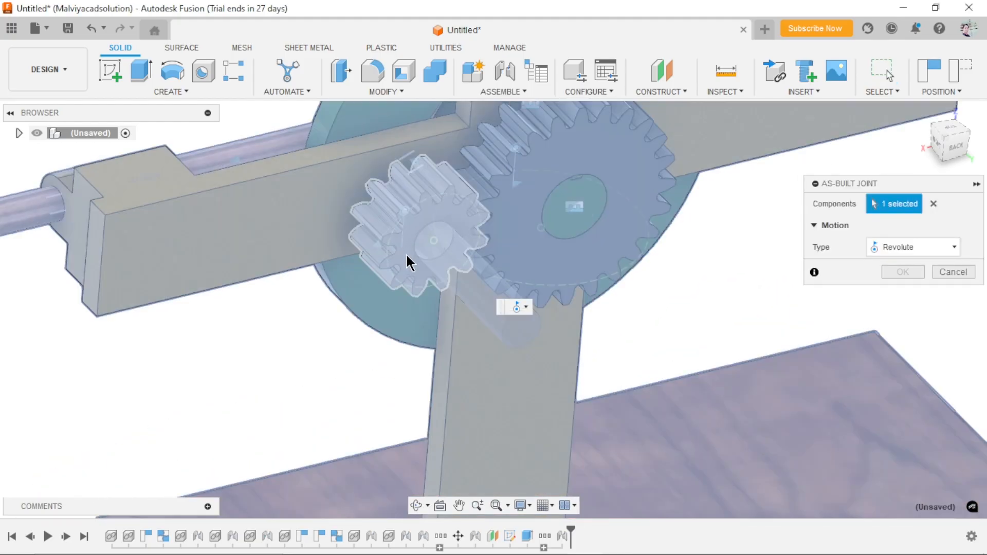
left_click(410, 223)
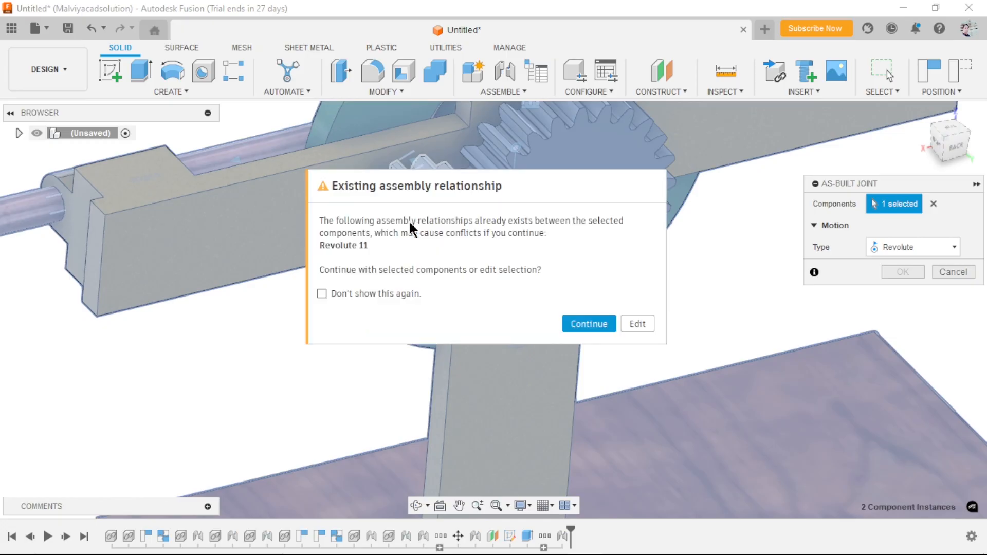
left_click(585, 324)
- Place the as-built joint's origin at the shaft's centre on the 12-tooth gear's outer face, rotating about the Z axis
scroll(483, 331, "up", 5)
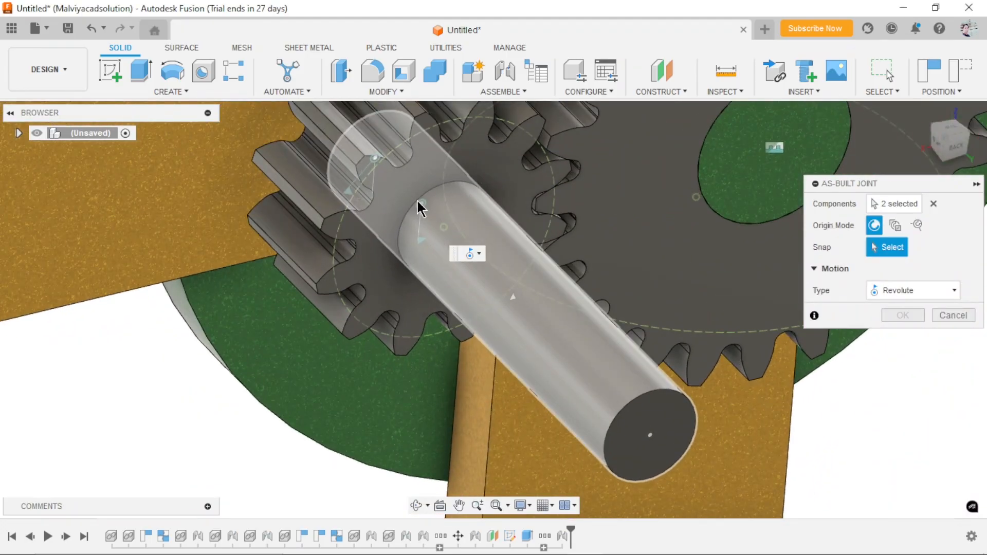
left_click(417, 203)
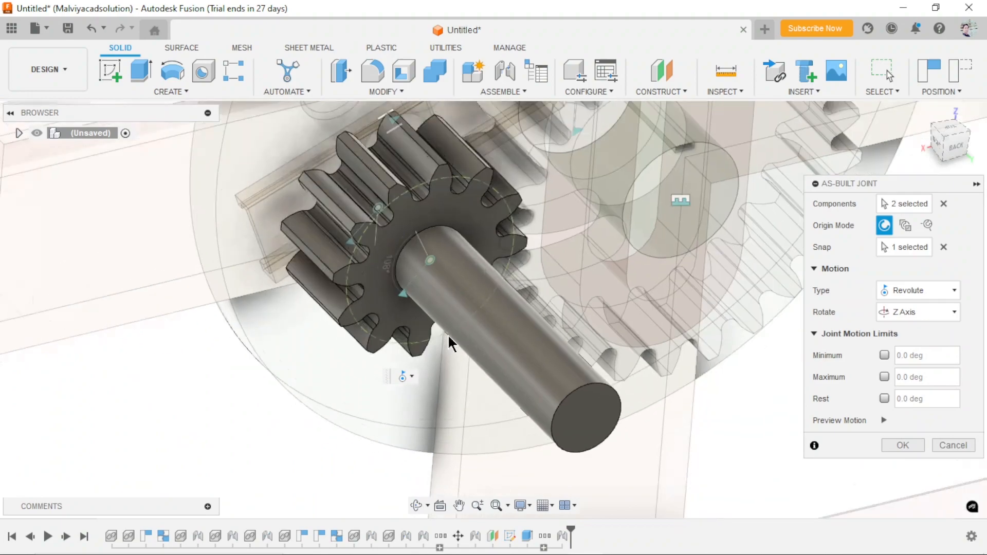
scroll(500, 416, "down", 3)
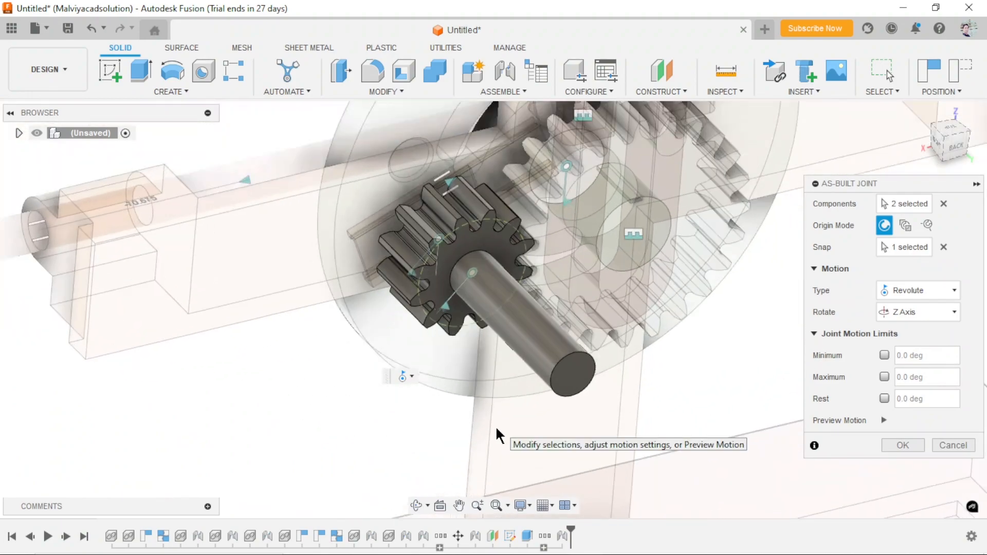
left_click(902, 444)
scroll(540, 415, "down", 3)
scroll(637, 428, "up", 2)
scroll(794, 376, "up", 2)
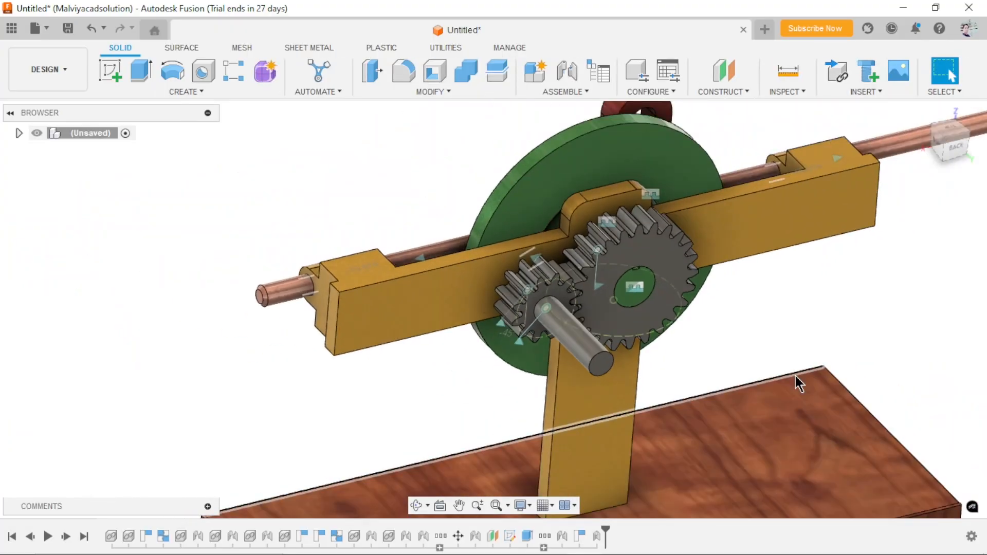
- Start a motion link between the 12-tooth gear's revolute joint and the large spur gear's revolute joint
scroll(795, 376, "up", 2)
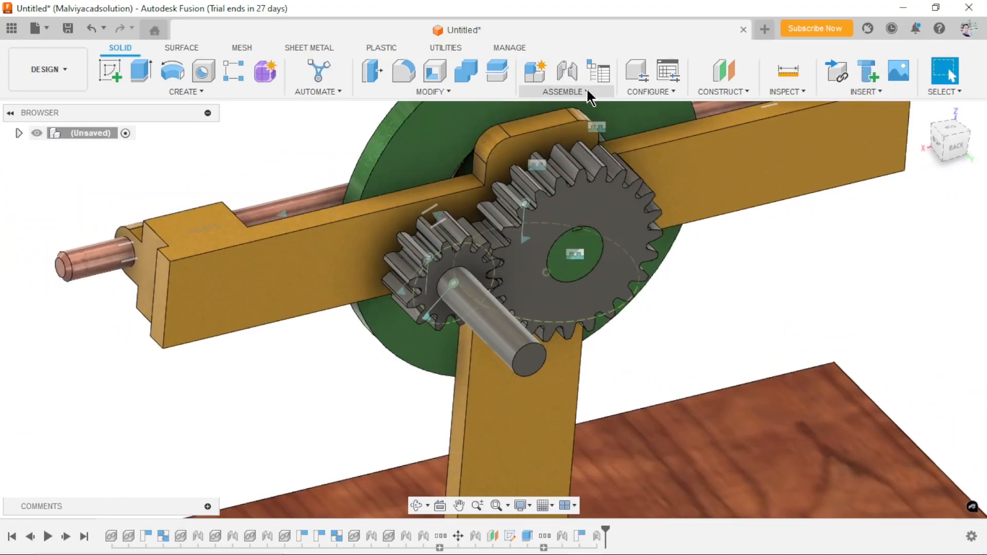
left_click(588, 92)
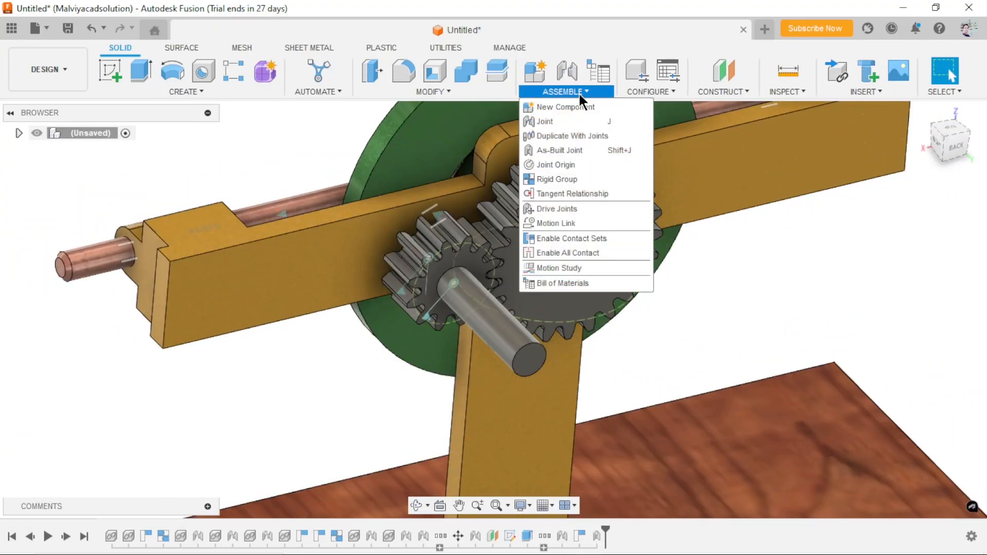
left_click(585, 222)
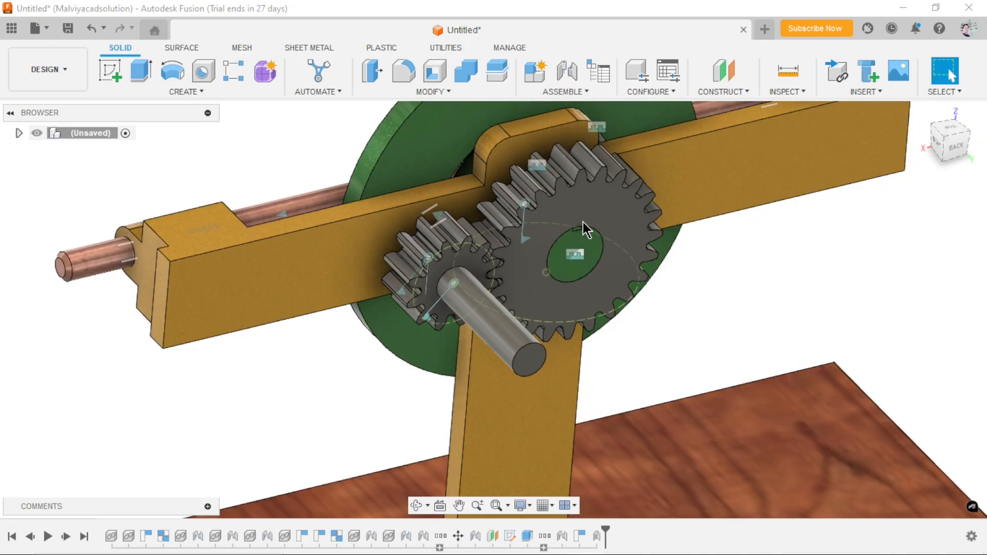
scroll(599, 298, "up", 3)
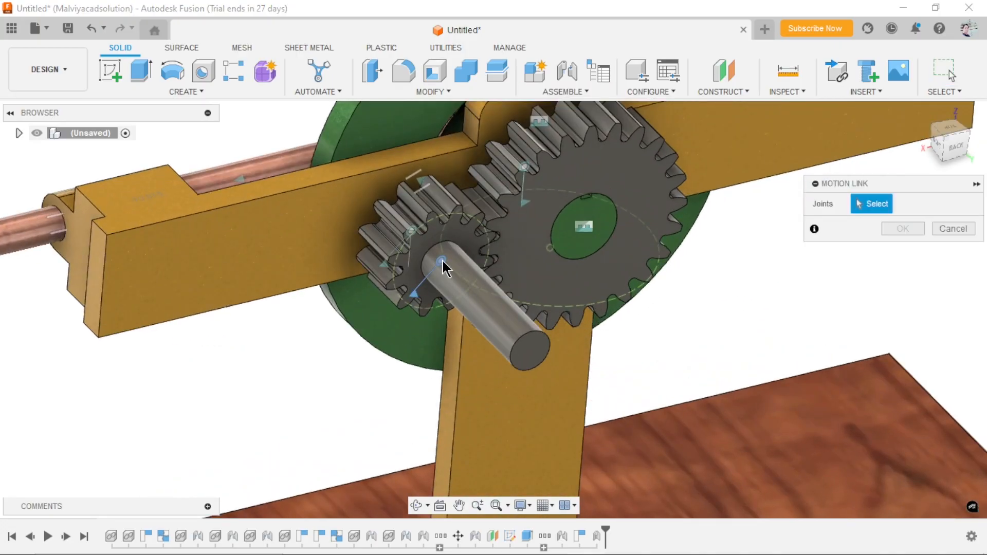
left_click(443, 264)
scroll(576, 288, "down", 2)
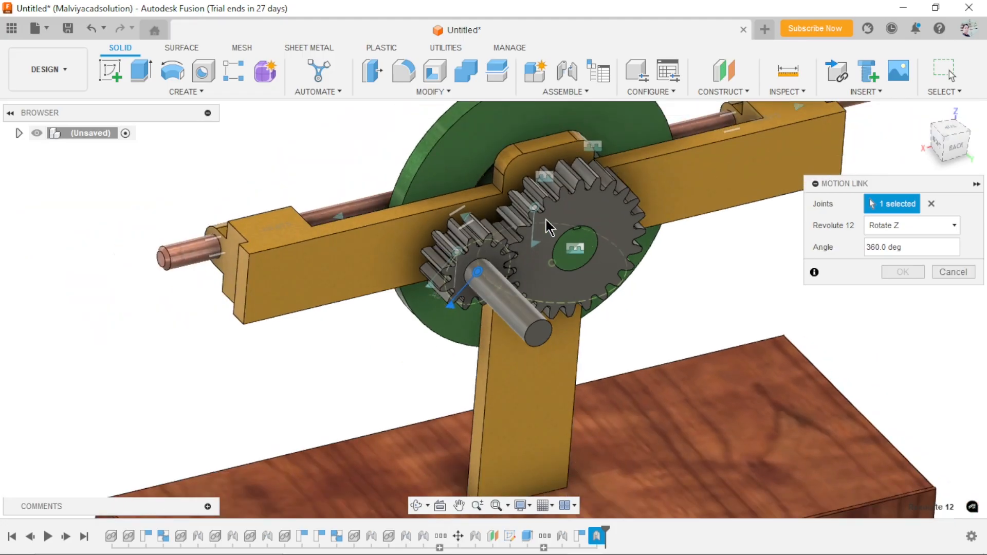
scroll(547, 220, "up", 2)
left_click(529, 203)
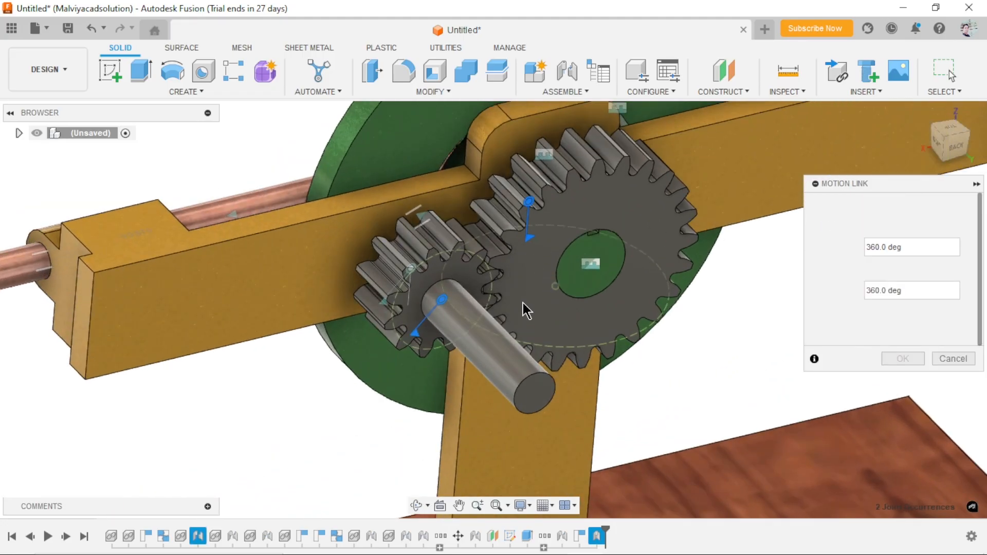
- Set the large gear's rotation to 180 degrees against 360 degrees for the 12-tooth gear and complete the motion link
middle_click_drag(674, 395, 640, 319, "shift")
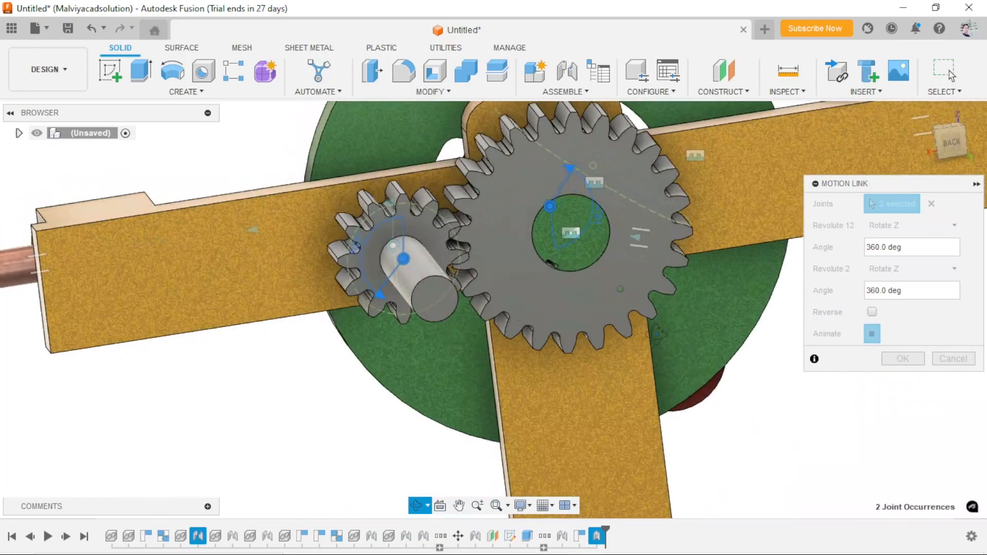
scroll(516, 308, "down", 1)
scroll(483, 276, "up", 2)
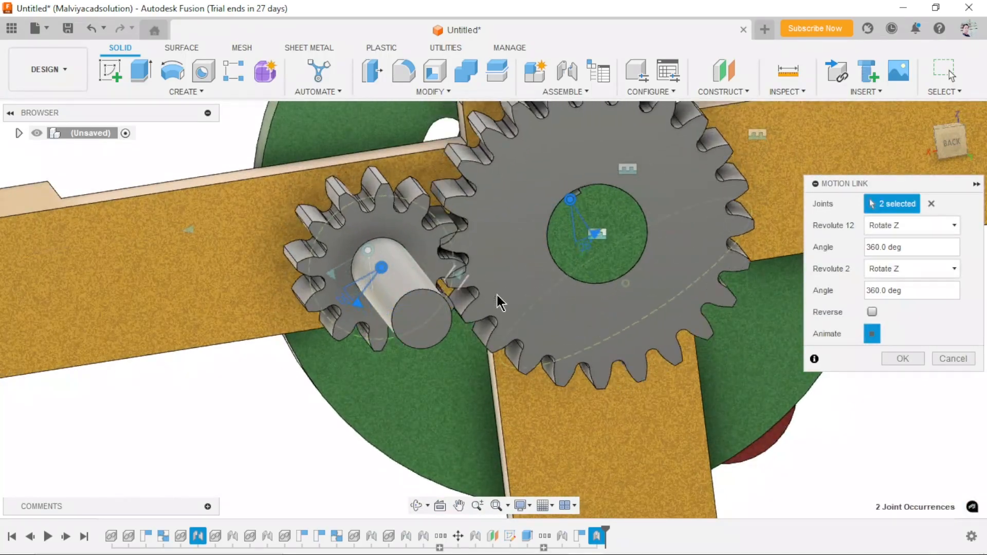
scroll(528, 269, "up", 1)
double_click(872, 290)
type("180")
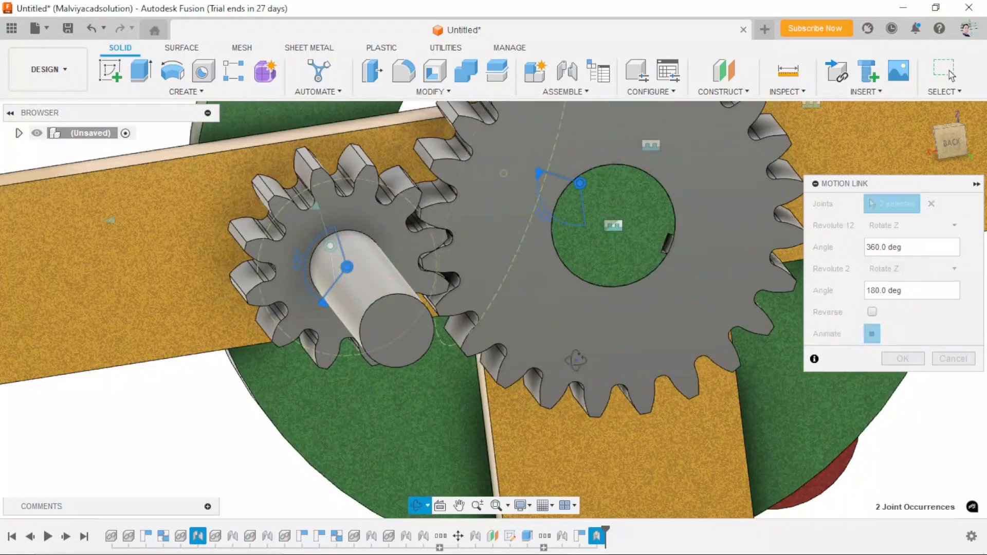
middle_click_drag(588, 359, 529, 334, "shift")
scroll(546, 348, "down", 5)
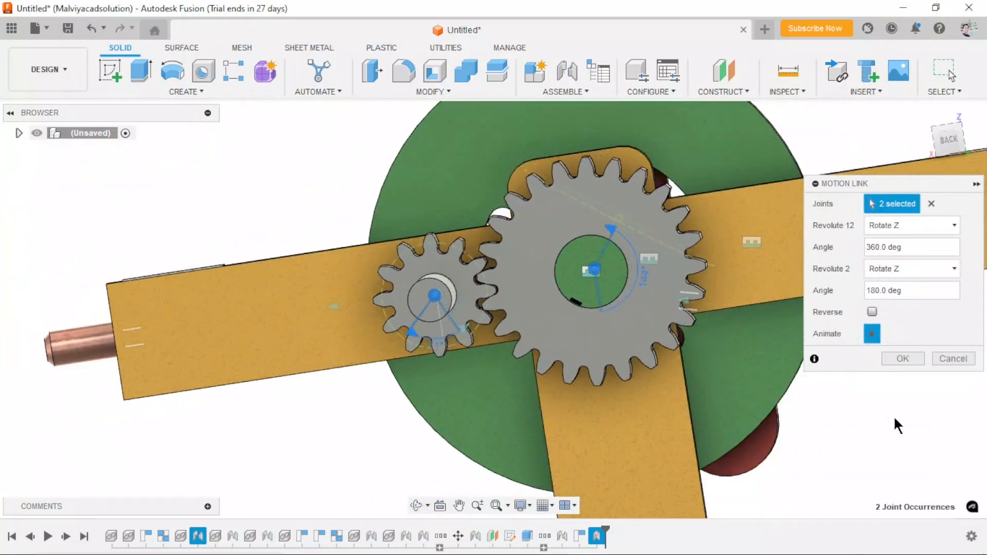
left_click(902, 359)
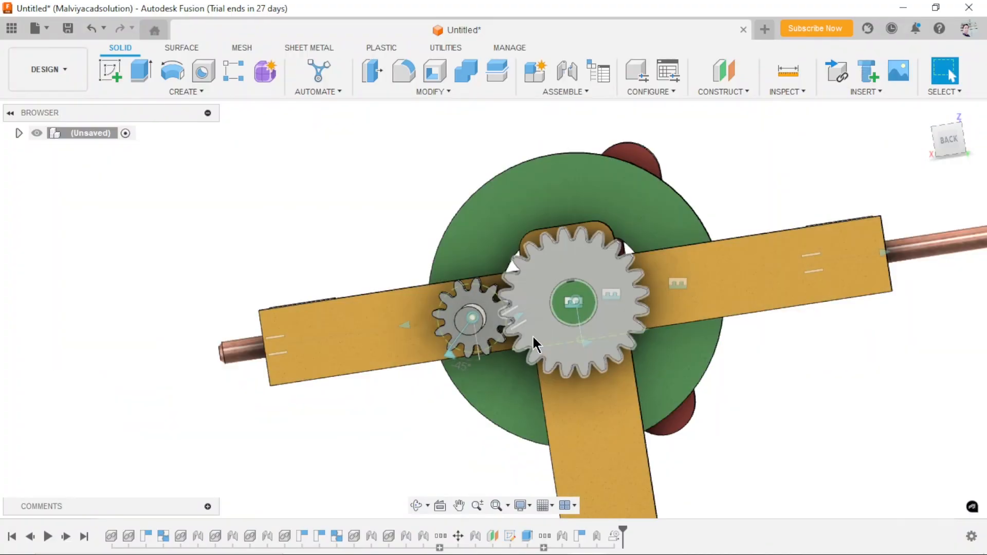
- Start a new sketch on the outer face of the large spur gear, at its bore and key slot
scroll(687, 405, "up", 5)
scroll(665, 274, "up", 3)
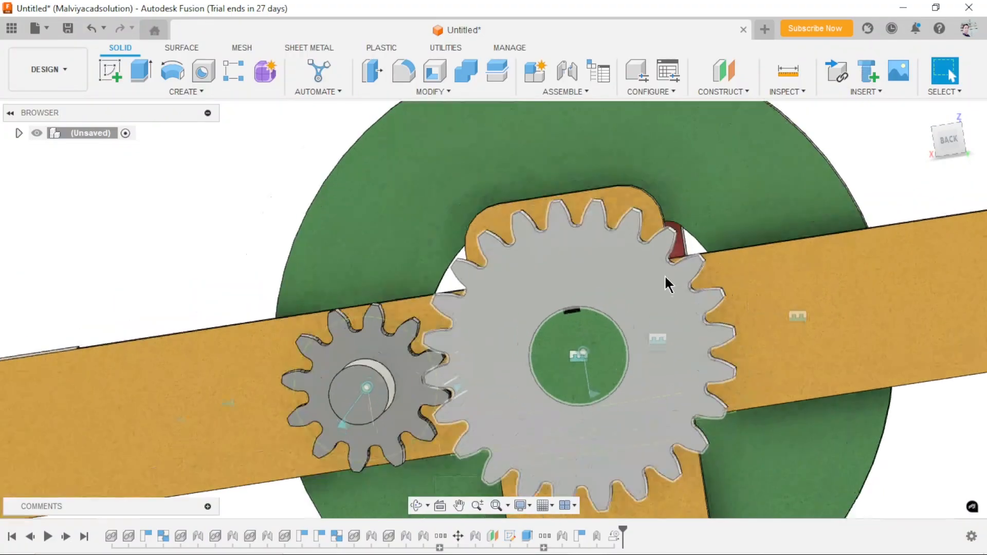
left_click(605, 297)
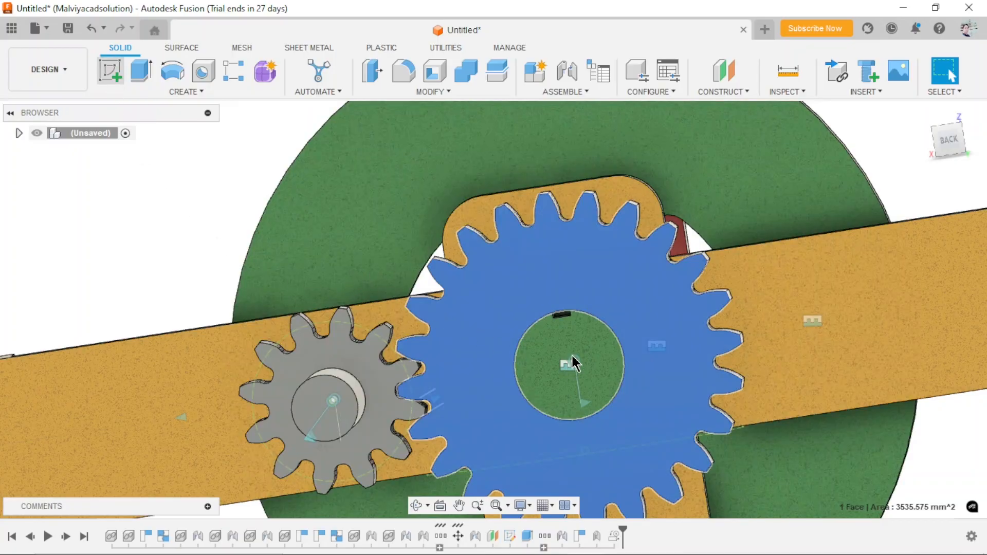
scroll(638, 350, "down", 4)
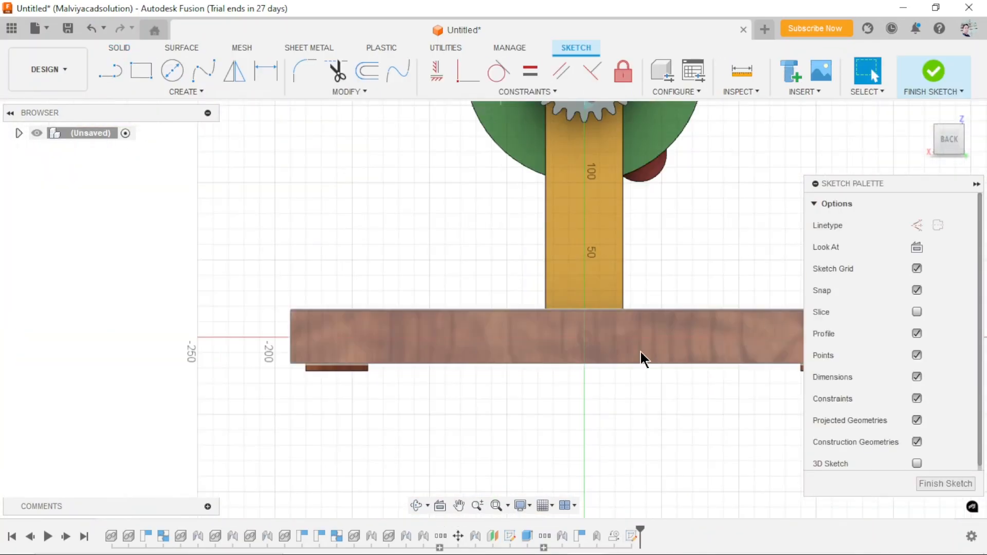
scroll(655, 355, "down", 2)
scroll(636, 268, "up", 10)
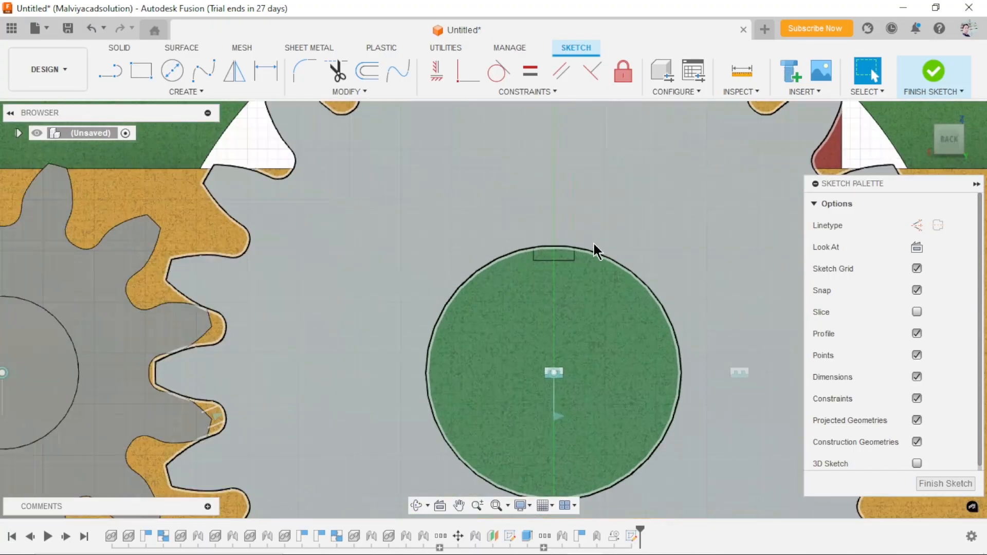
scroll(595, 250, "up", 2)
- Draw a two-point rectangle about 4.28 by 4.45 mm over the key slot, extending above the bore into the gear
key("r")
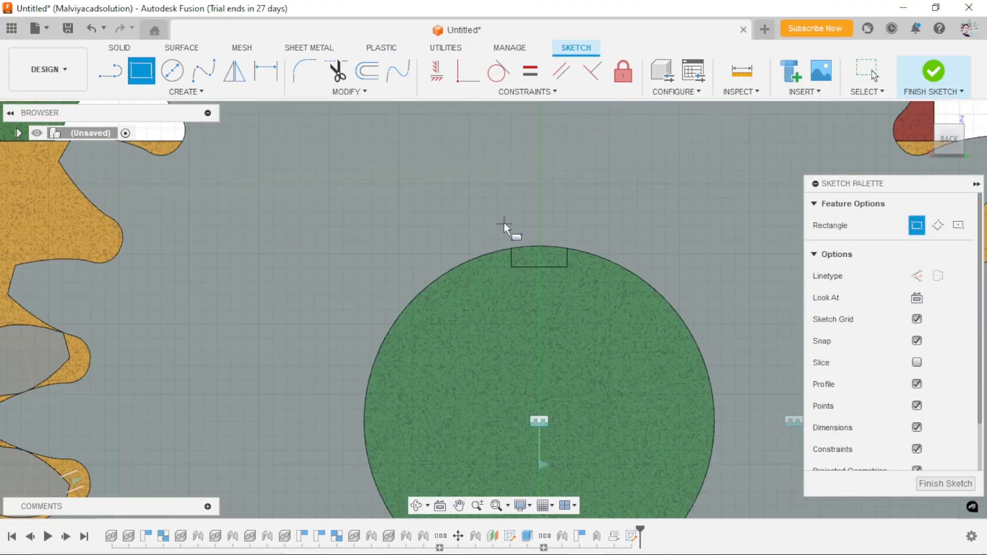
left_click(507, 207)
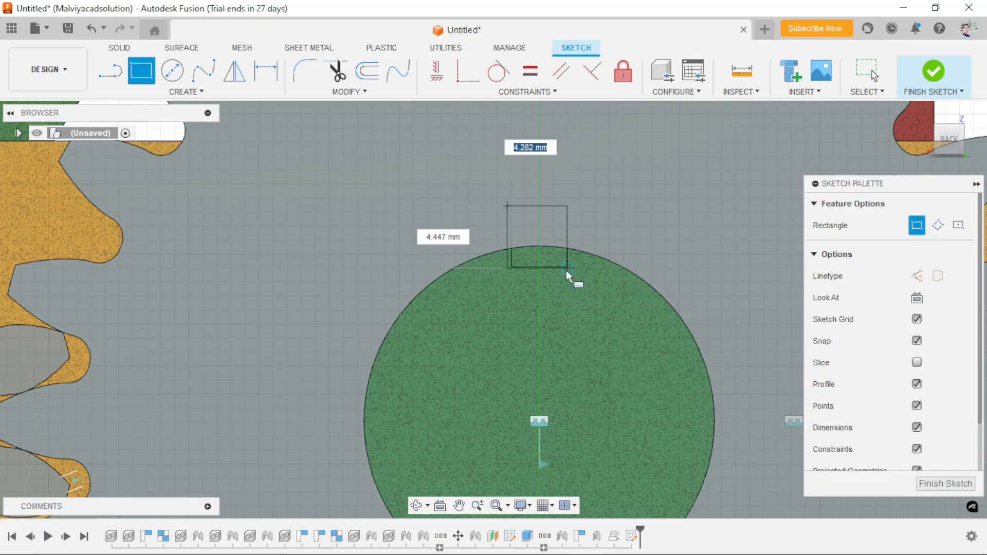
right_click(604, 288)
left_click(619, 277)
scroll(541, 314, "down", 1)
scroll(550, 285, "up", 2)
- Move the rectangle's side edge inward near the key slot's side, narrowing the rectangle to about 4.05 mm
left_click(497, 231)
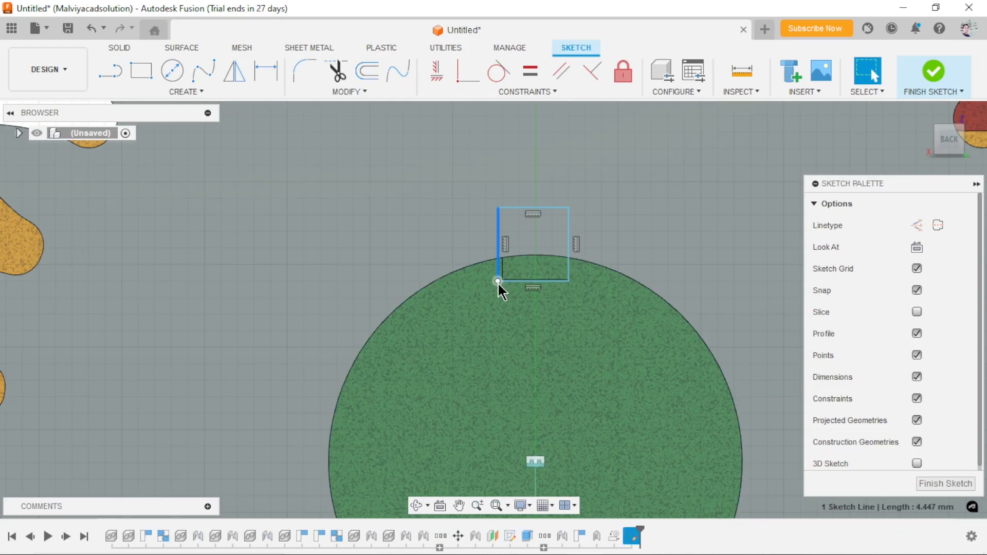
scroll(520, 277, "up", 4)
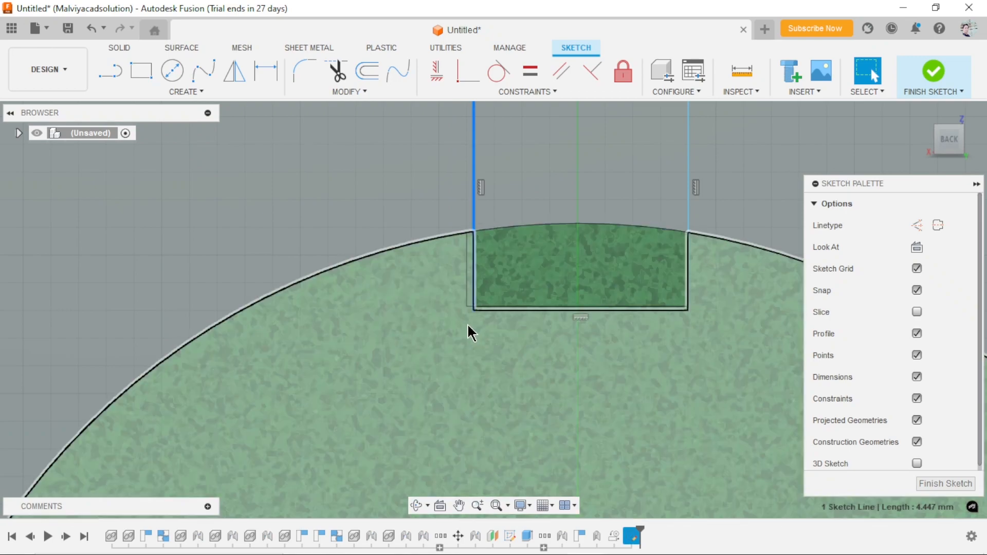
scroll(482, 319, "down", 2)
scroll(549, 266, "up", 2)
scroll(545, 332, "down", 2)
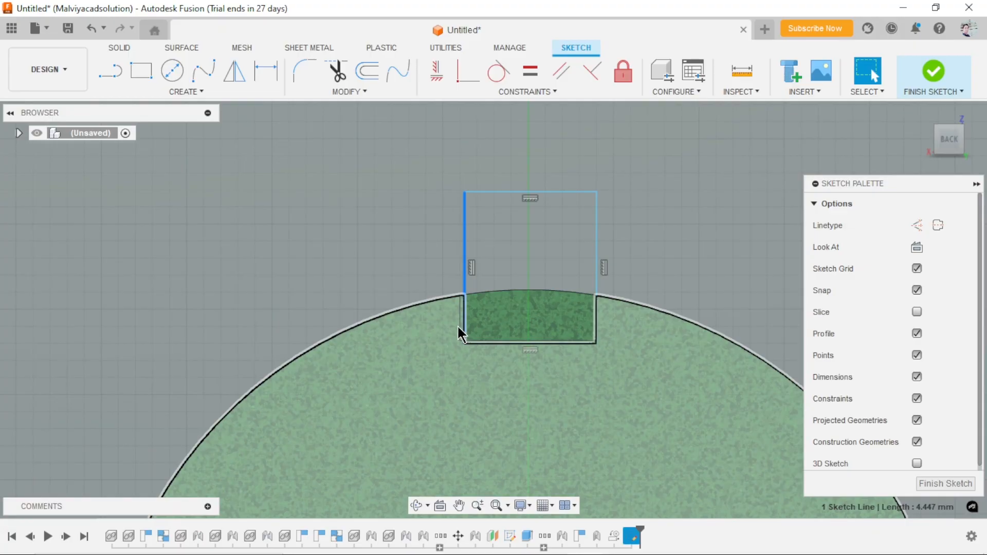
scroll(473, 311, "up", 2)
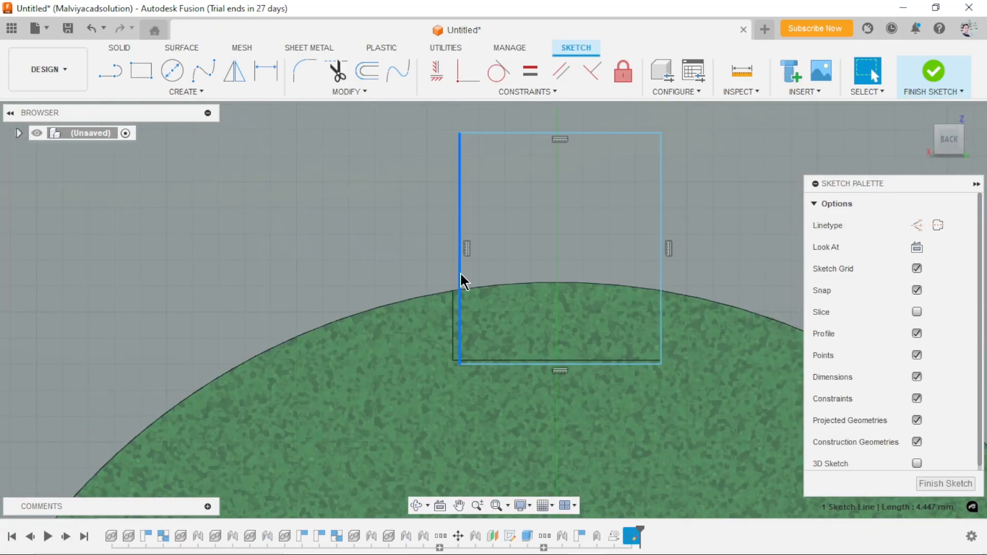
scroll(491, 288, "down", 2)
scroll(490, 278, "up", 1)
- Dimension the rectangle's upper edge and set its width to 4 mm
left_click(265, 77)
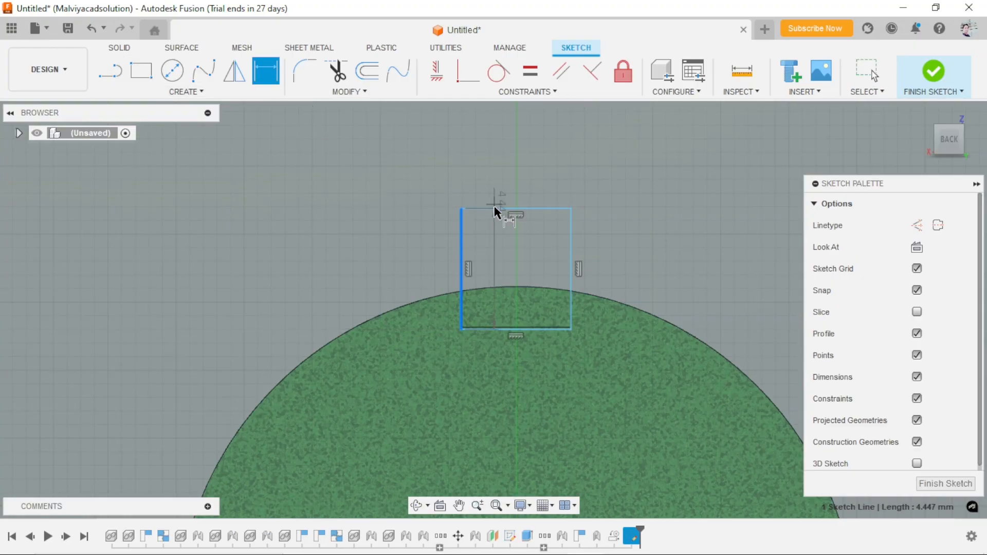
key("Escape")
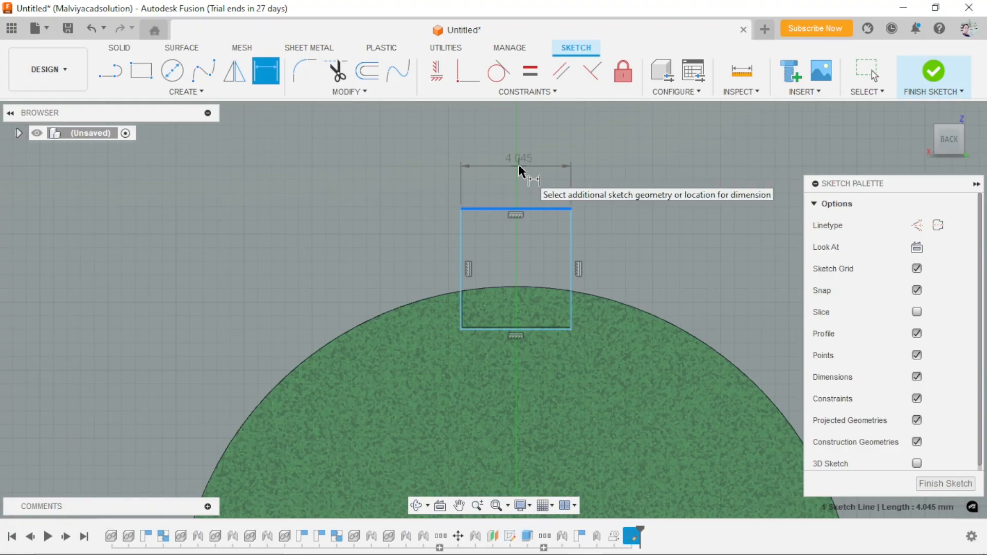
left_click(519, 171)
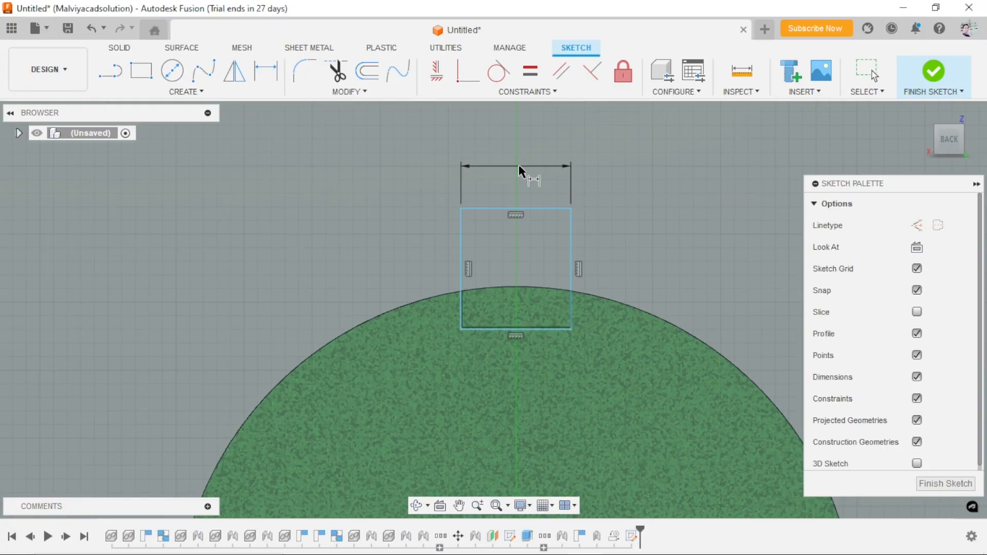
scroll(553, 314, "down", 3)
scroll(569, 353, "up", 2)
left_click(526, 195)
double_click(526, 197)
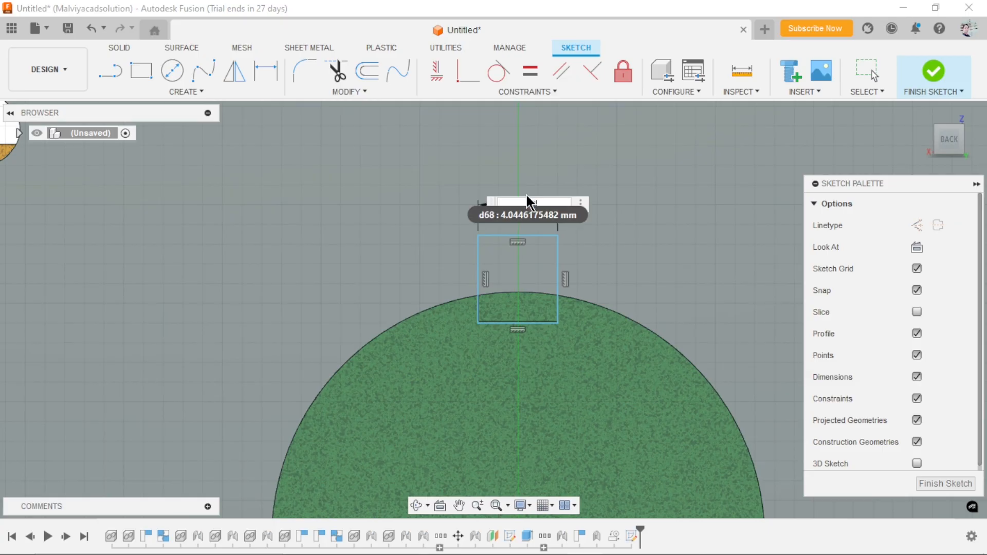
type("4")
key("Return")
scroll(504, 390, "down", 4)
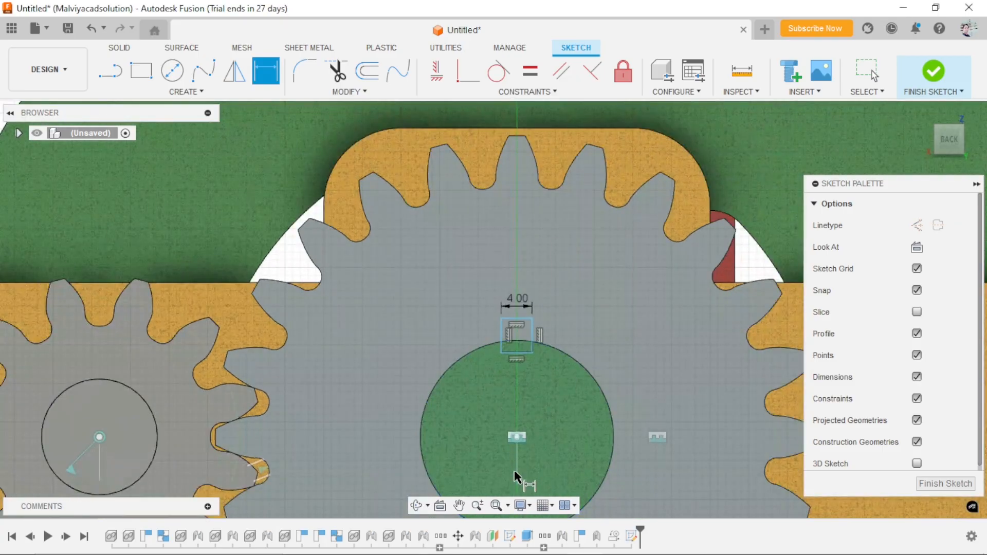
scroll(516, 476, "up", 3)
key("Escape")
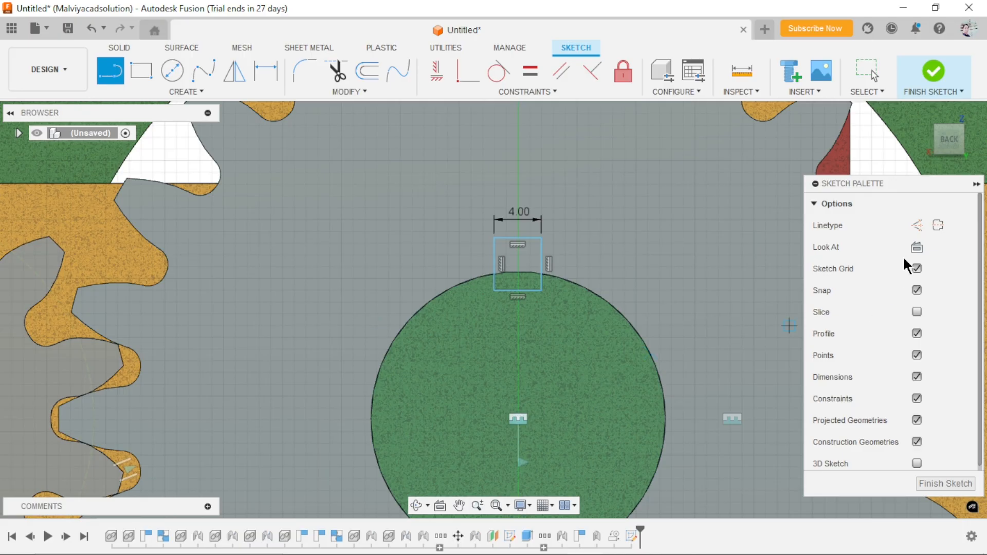
- Draw a construction line from the bore's centre to the midpoint of the rectangle's lower edge and constrain it vertical
left_click(914, 227)
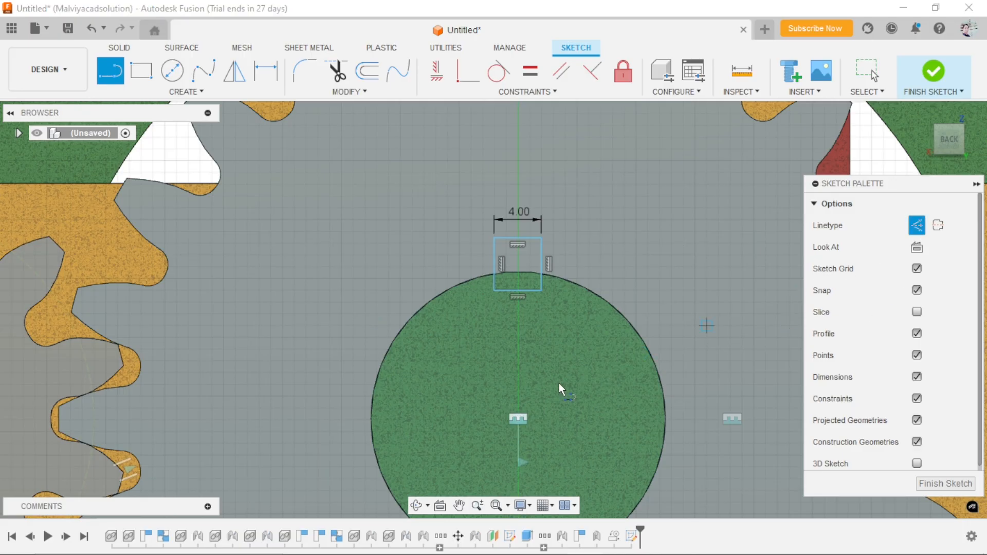
left_click(518, 419)
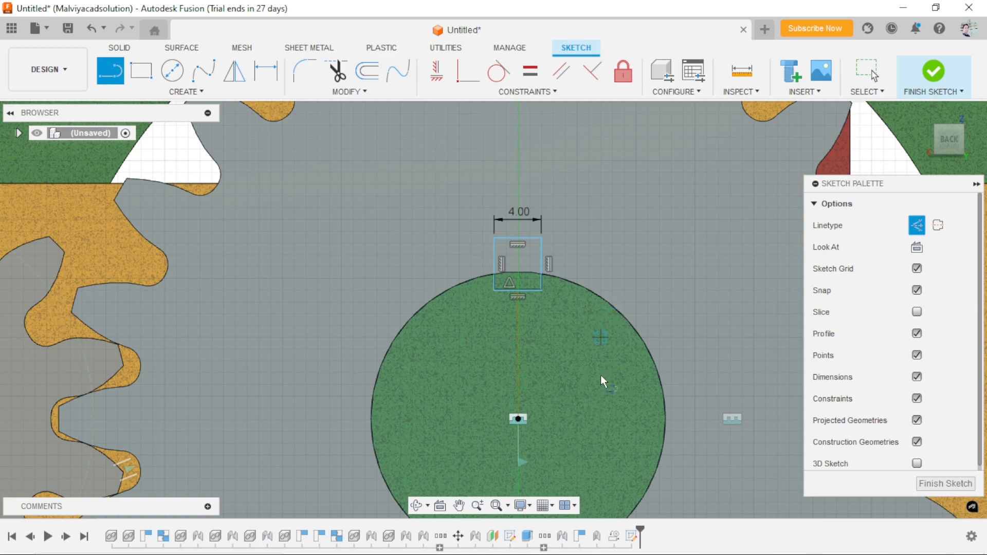
key("Escape")
scroll(548, 447, "down", 5)
scroll(584, 430, "up", 6)
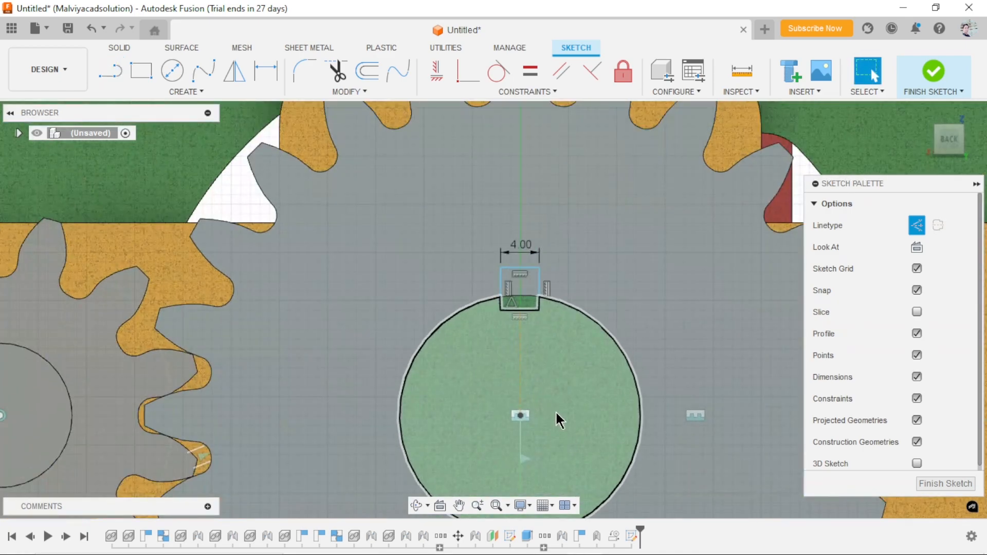
left_click(502, 323)
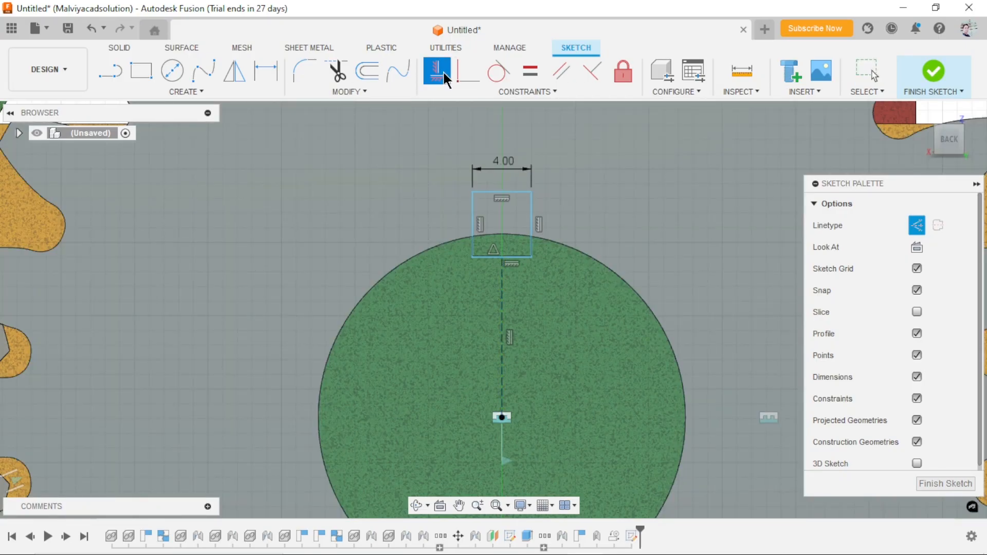
left_click(445, 80)
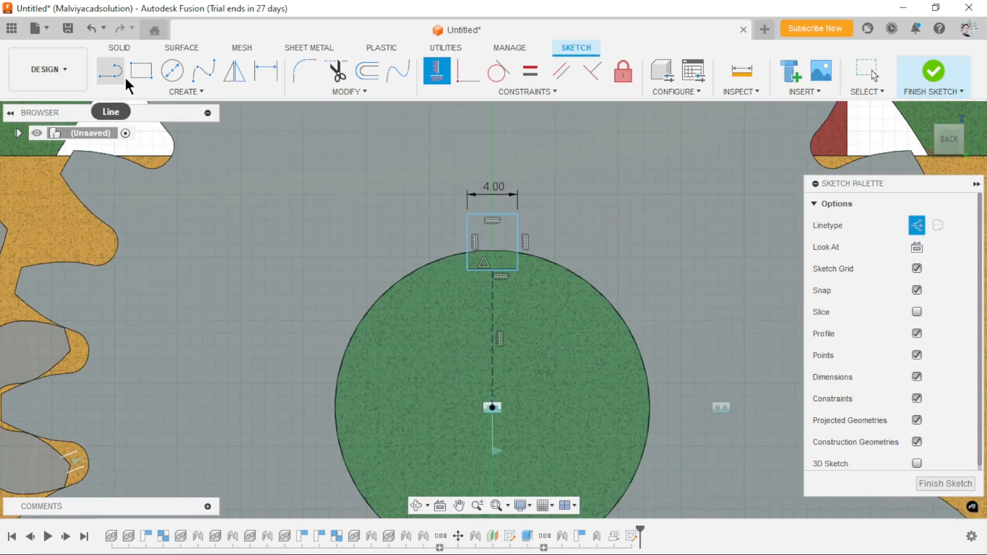
- Dimension the rectangle's upper edge from the bore's centre and set the distance to 14 mm
left_click(265, 72)
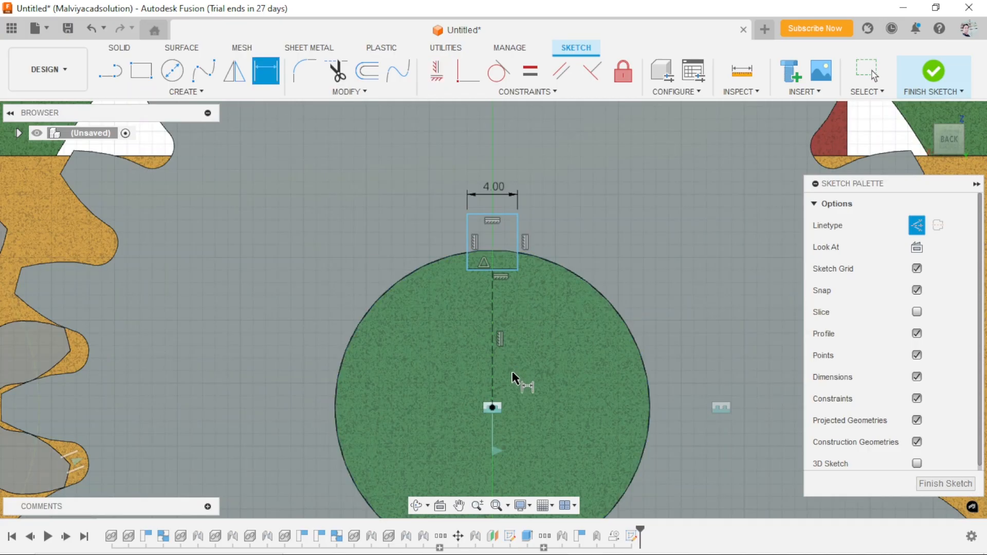
left_click(492, 409)
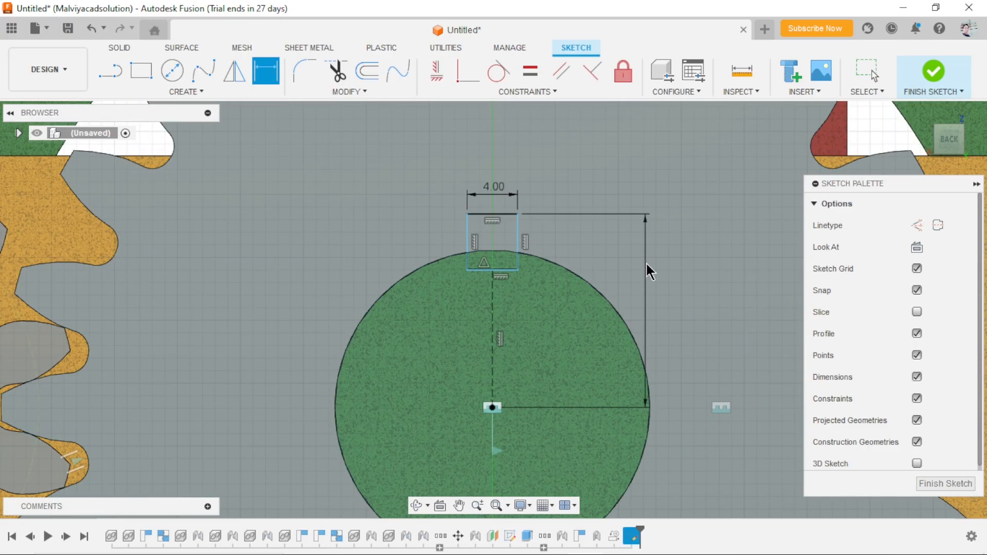
left_click(648, 264)
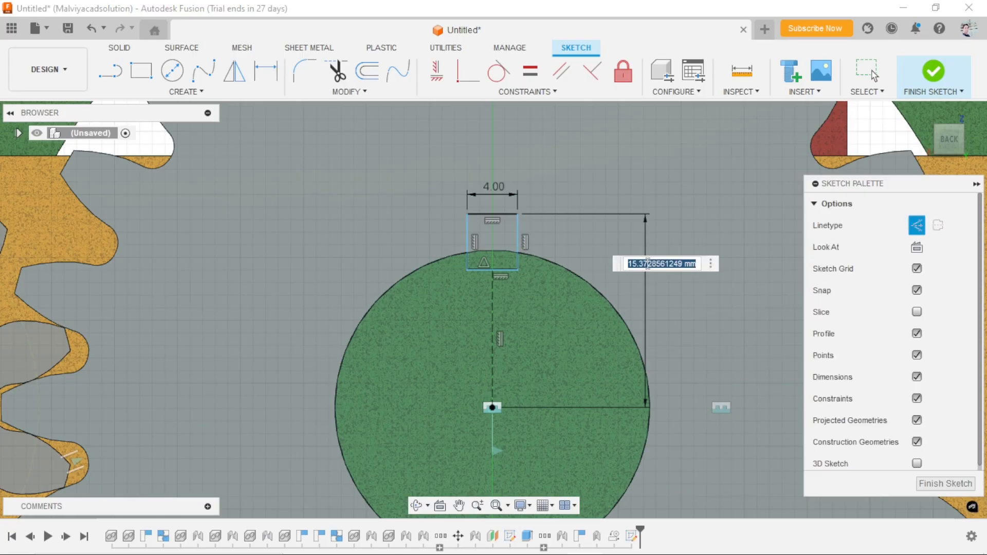
key("Return")
scroll(473, 432, "down", 2)
scroll(483, 381, "up", 3)
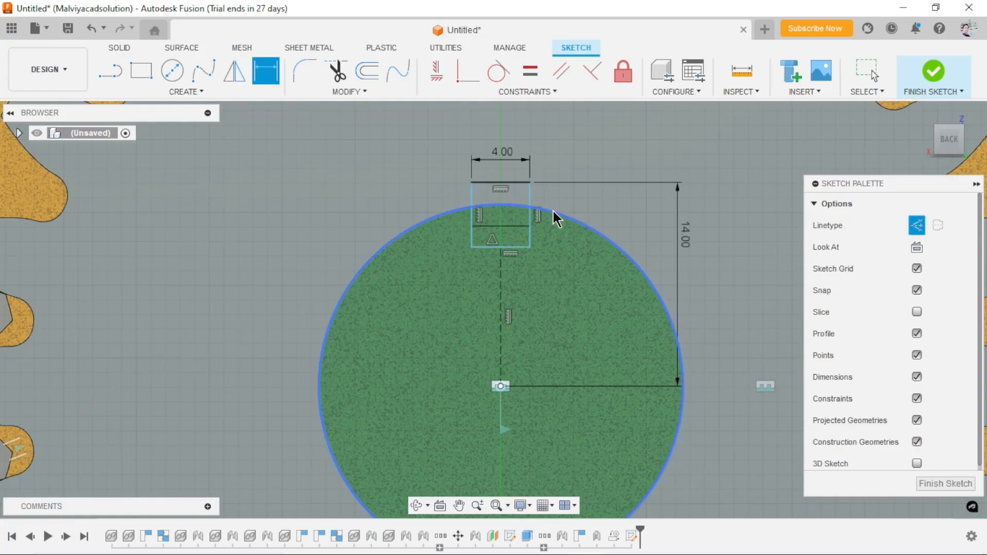
key("Escape")
scroll(452, 348, "down", 2)
scroll(523, 379, "up", 2)
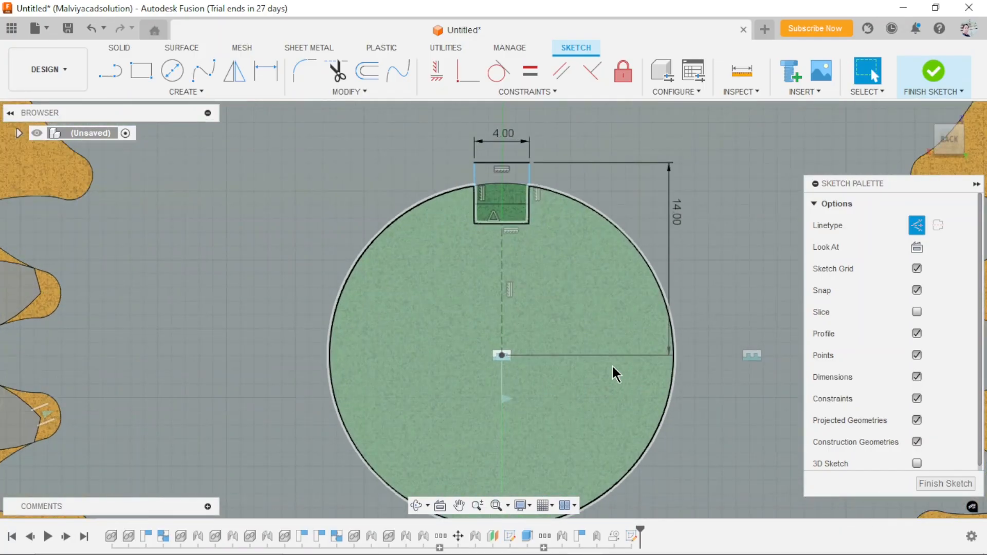
scroll(612, 374, "down", 1)
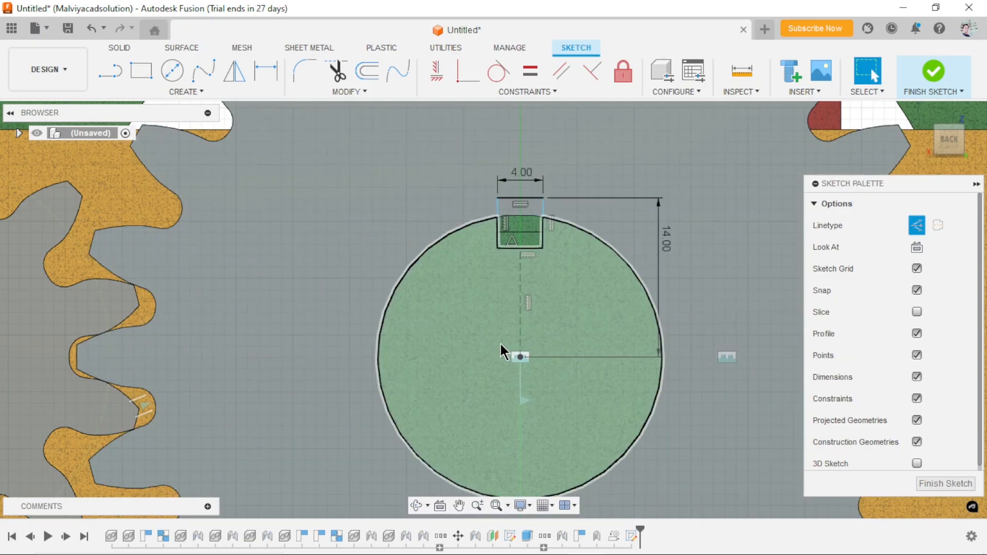
- Extrude both regions of the 4 mm rectangle by -20 mm as a cut to make the keyway at the bore
middle_click_drag(501, 345, 557, 375, "shift")
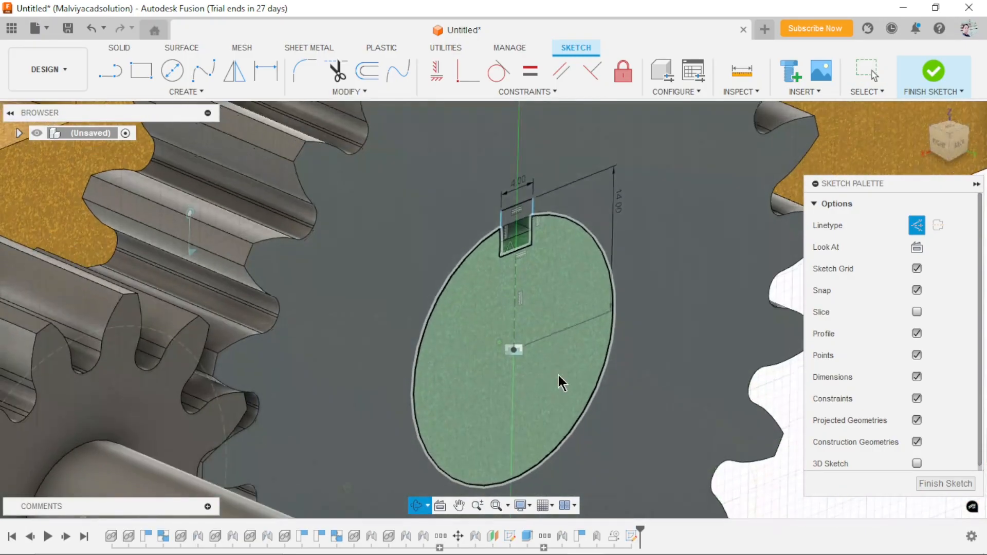
scroll(559, 360, "down", 1)
scroll(556, 337, "up", 1)
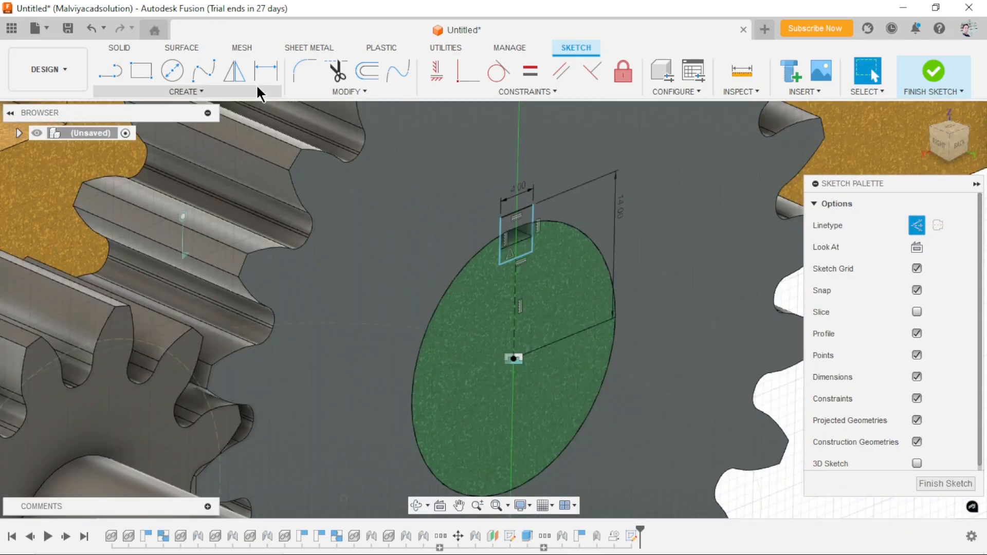
left_click(121, 48)
left_click(140, 76)
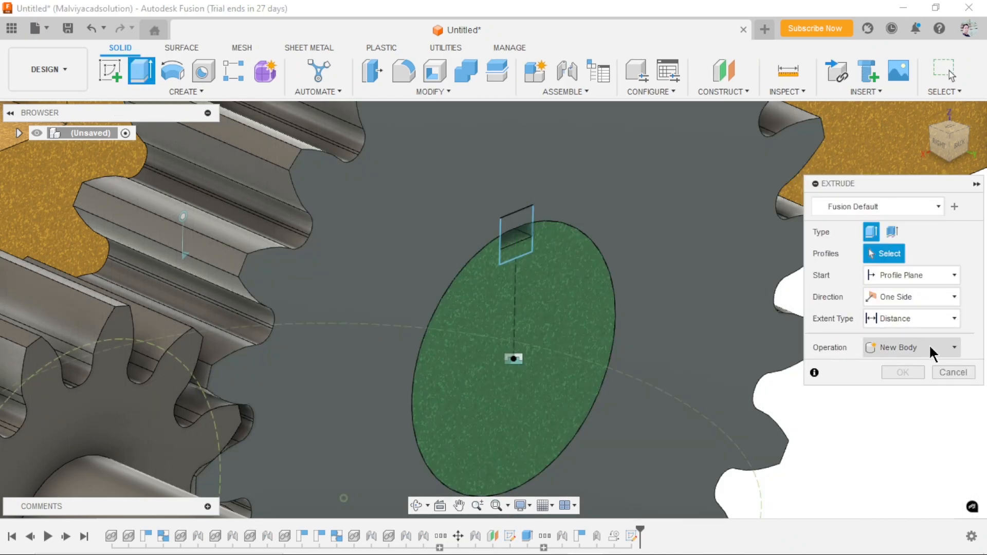
left_click(929, 347)
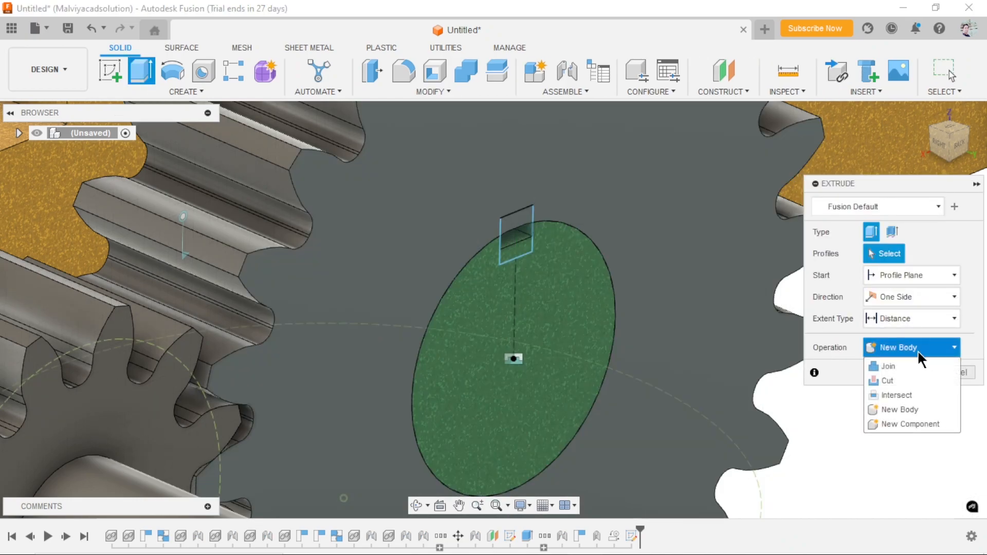
left_click(897, 381)
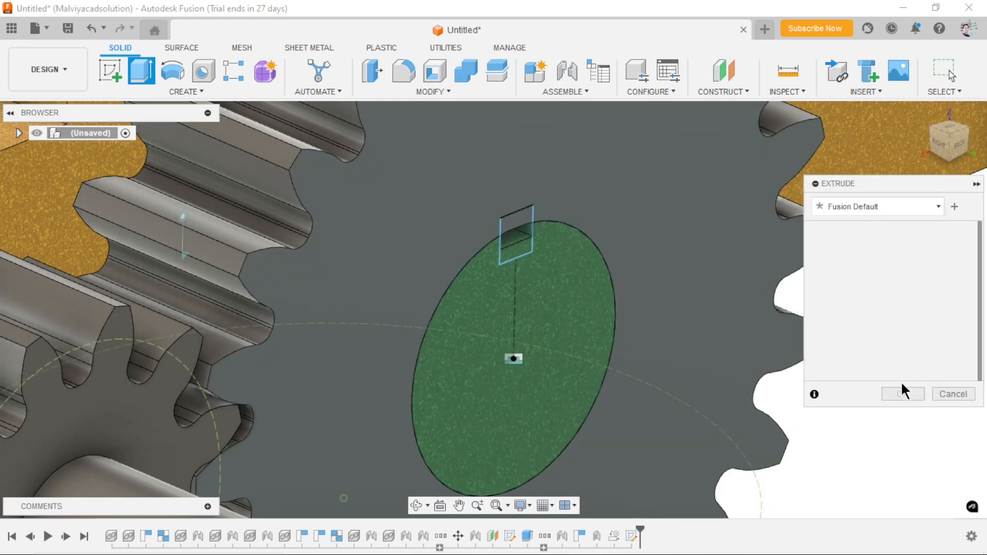
left_click(510, 227)
left_click(514, 240)
scroll(681, 311, "down", 3)
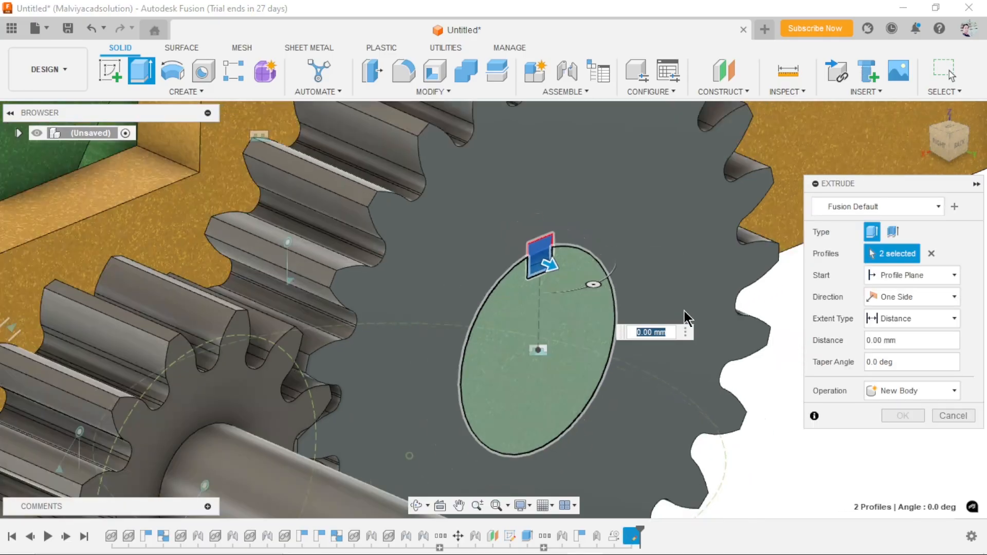
scroll(674, 314, "up", 1)
left_click_drag(535, 257, 342, 185)
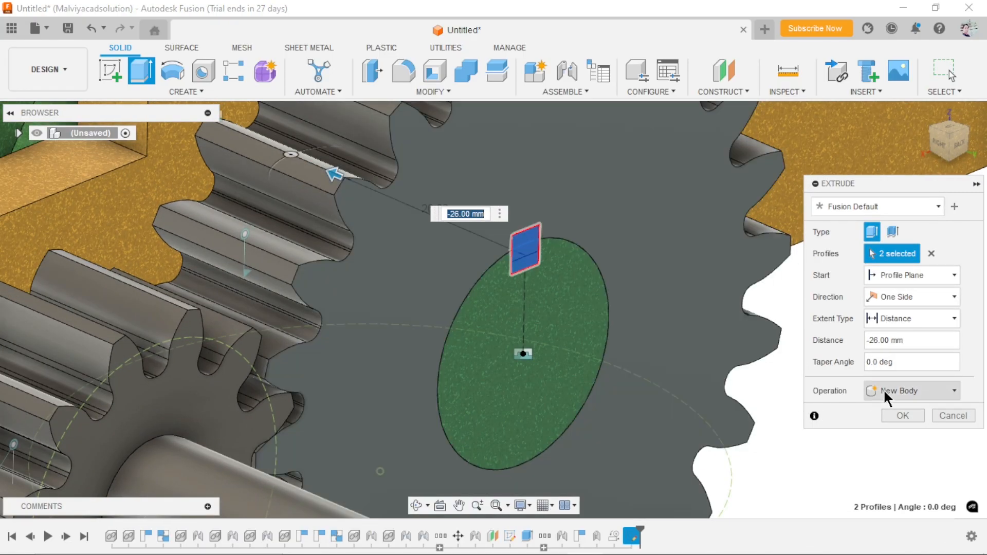
left_click(883, 388)
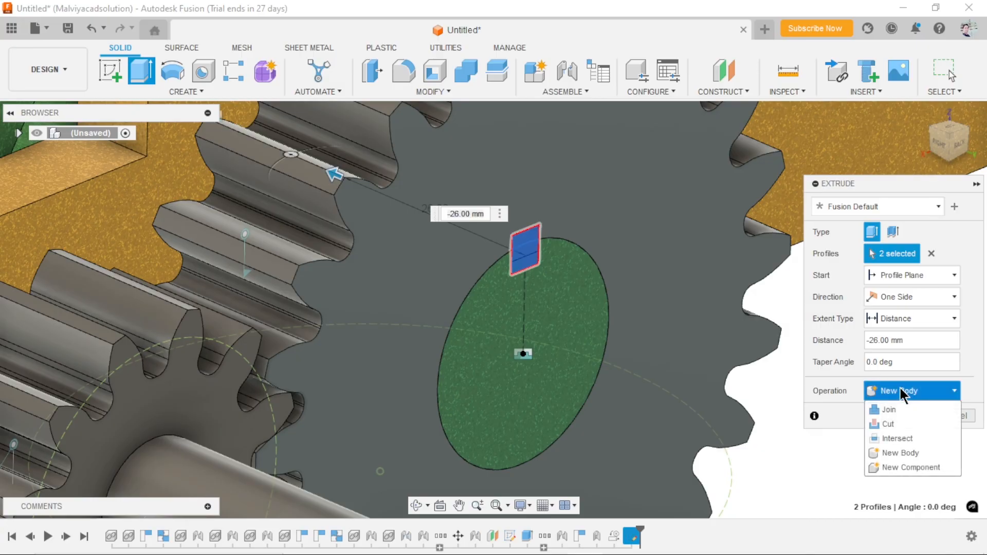
left_click(889, 421)
scroll(588, 384, "down", 2)
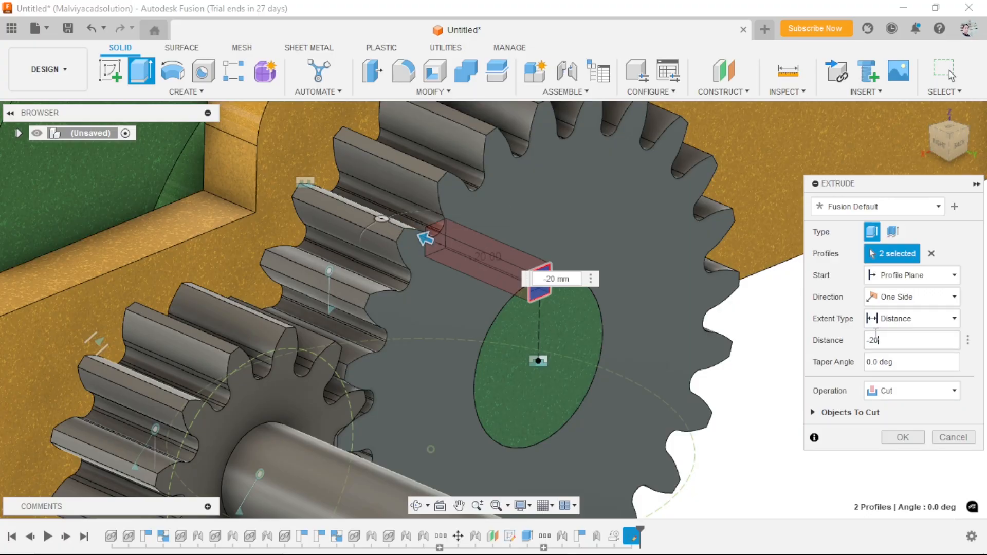
key("Return")
- Start a sketch on the large gear's outer face and draw a two-point rectangle matching the keyway's outline, corner to corner
scroll(642, 344, "down", 3)
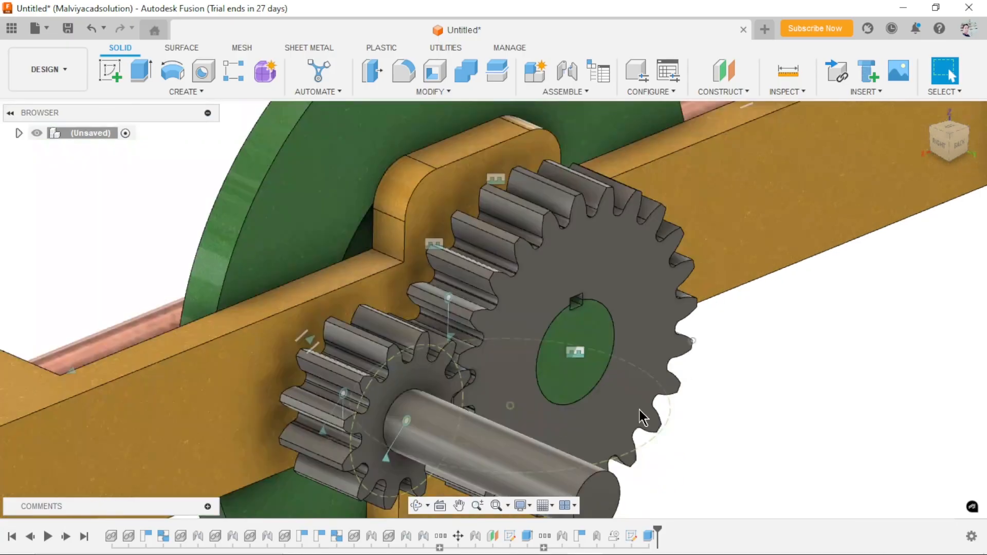
scroll(566, 422, "up", 1)
middle_click_drag(886, 423, 846, 430, "shift")
scroll(614, 352, "down", 1)
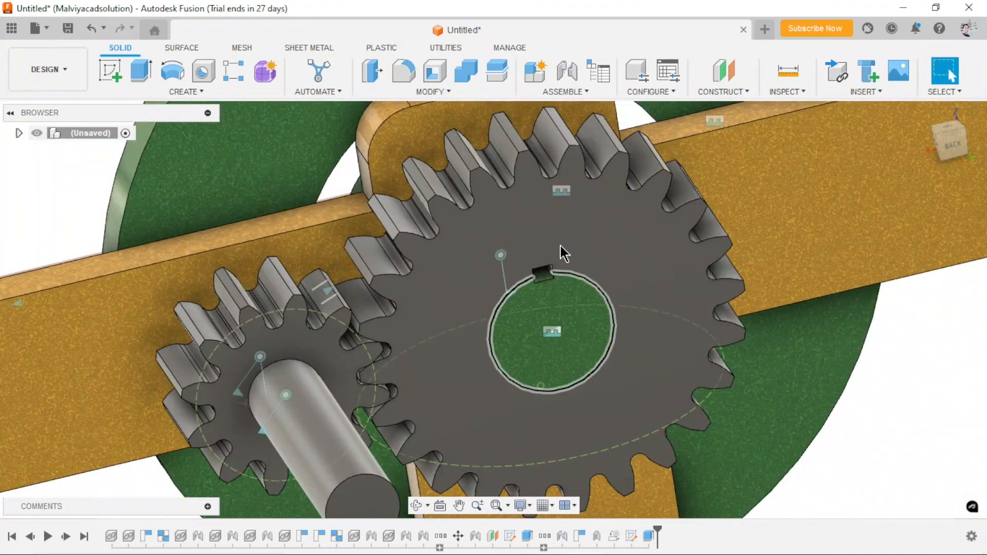
scroll(584, 359, "down", 2)
scroll(584, 359, "up", 3)
left_click(597, 357)
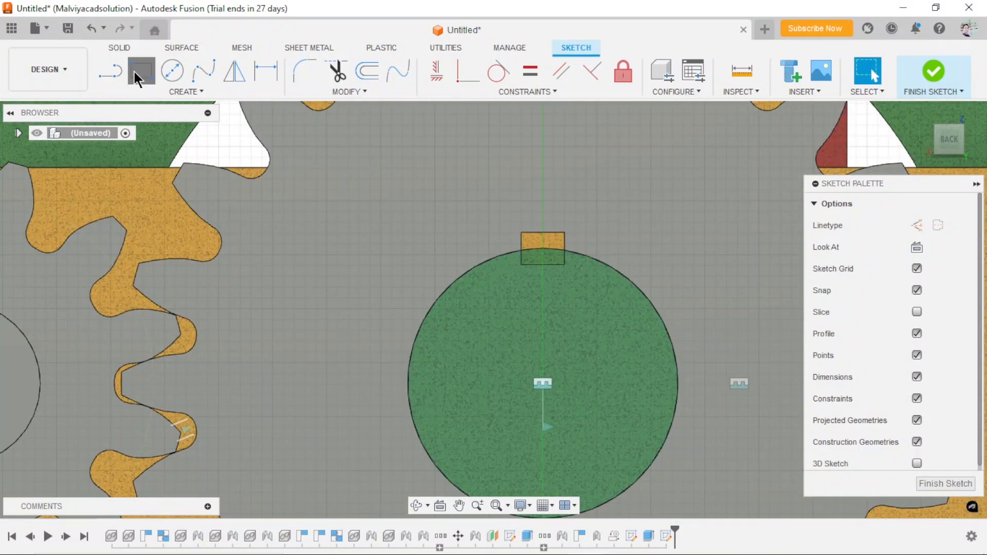
left_click(138, 78)
scroll(605, 306, "up", 3)
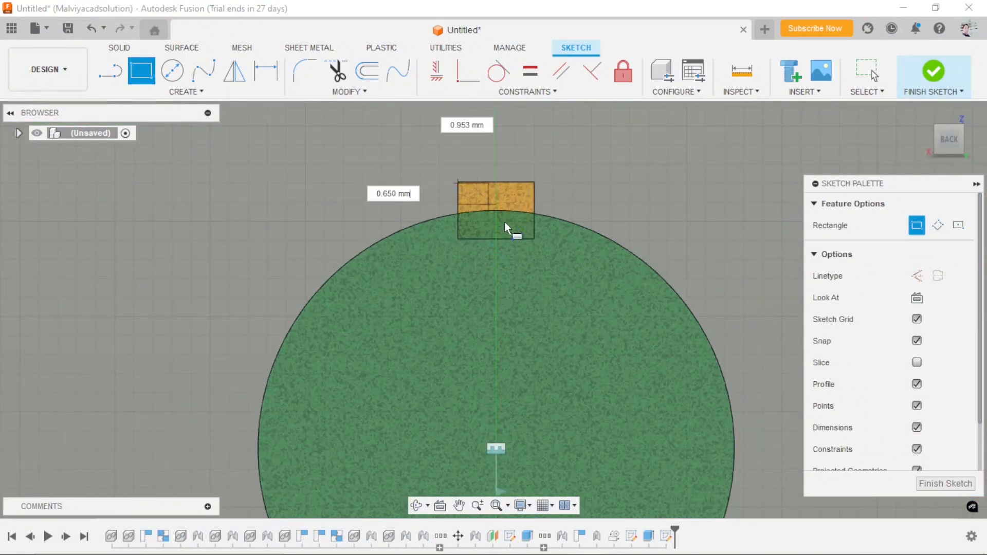
right_click(561, 234)
left_click(616, 237)
scroll(574, 360, "down", 3)
scroll(573, 363, "up", 2)
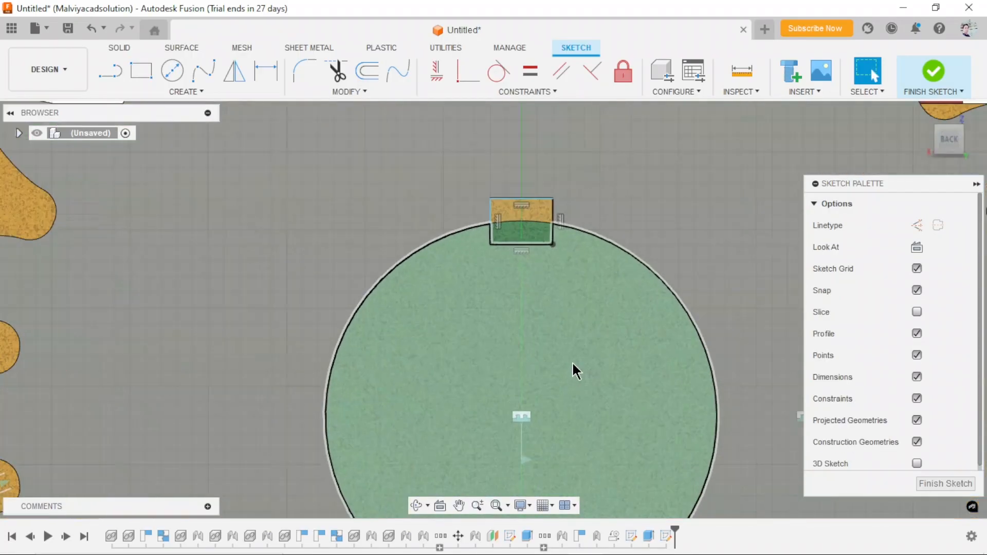
- Extrude the keyway rectangle by -20 mm as a new body to form the key
middle_click_drag(470, 345, 516, 366, "shift")
scroll(516, 364, "down", 3)
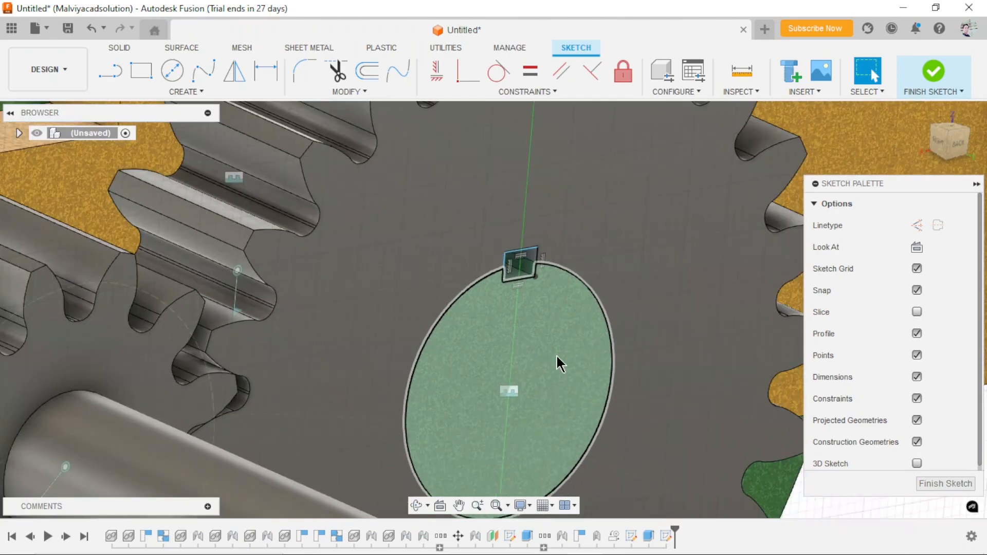
scroll(498, 320, "up", 3)
scroll(530, 296, "up", 2)
scroll(584, 331, "down", 4)
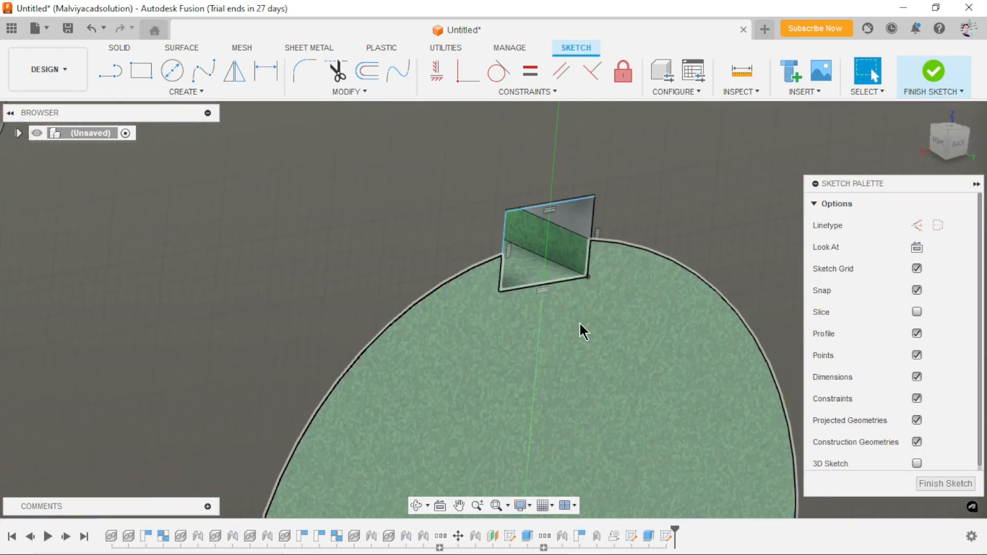
scroll(615, 381, "up", 2)
left_click(125, 47)
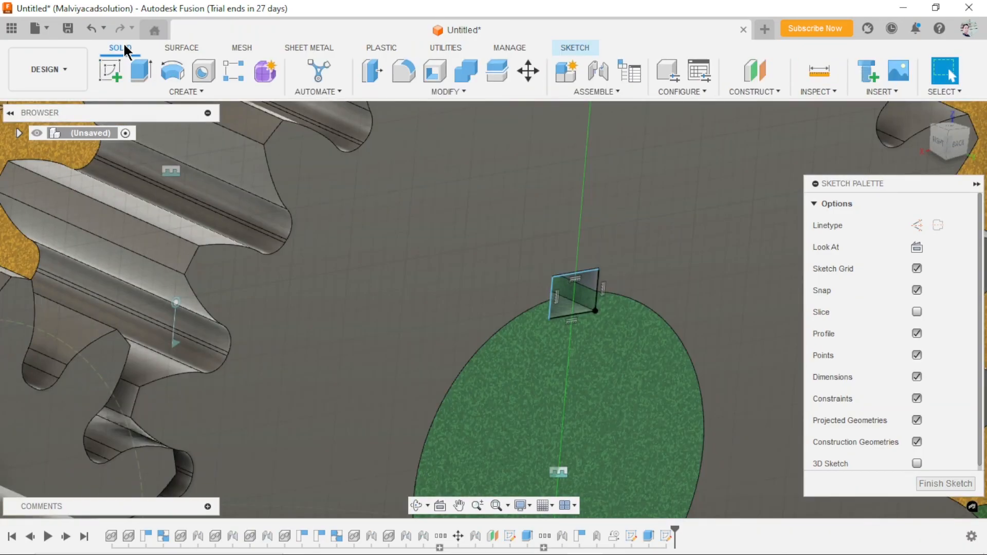
left_click(142, 72)
mouse_move(544, 348)
middle_mouse_down("shift")
mouse_move(667, 393)
mouse_move(645, 396)
middle_mouse_up("shift")
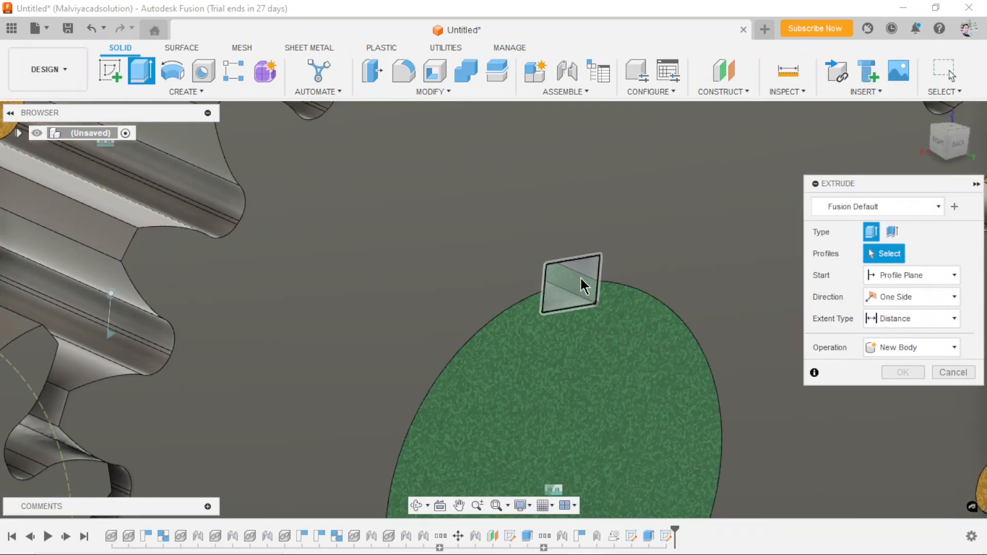
left_click(577, 294)
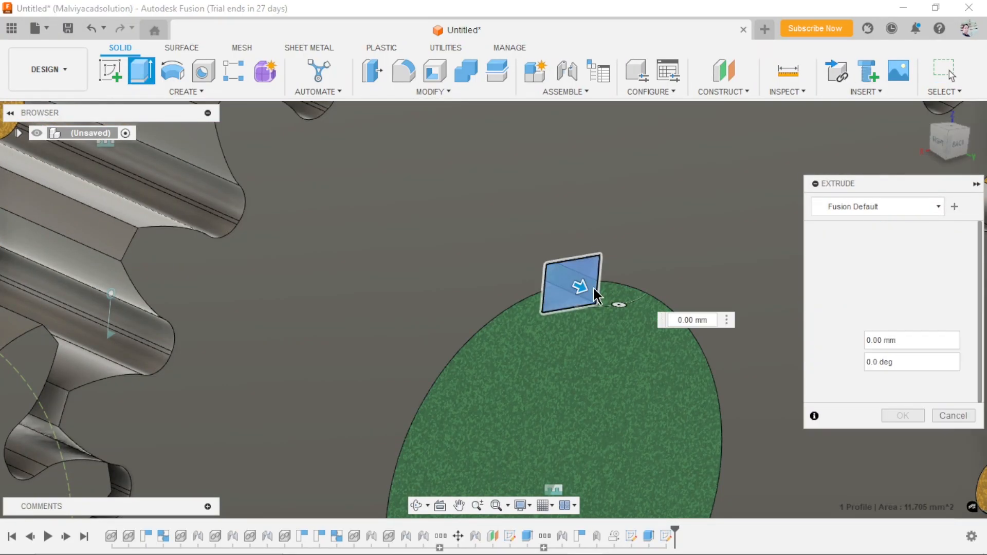
left_click_drag(578, 303, 578, 288)
left_click_drag(403, 220, 322, 171)
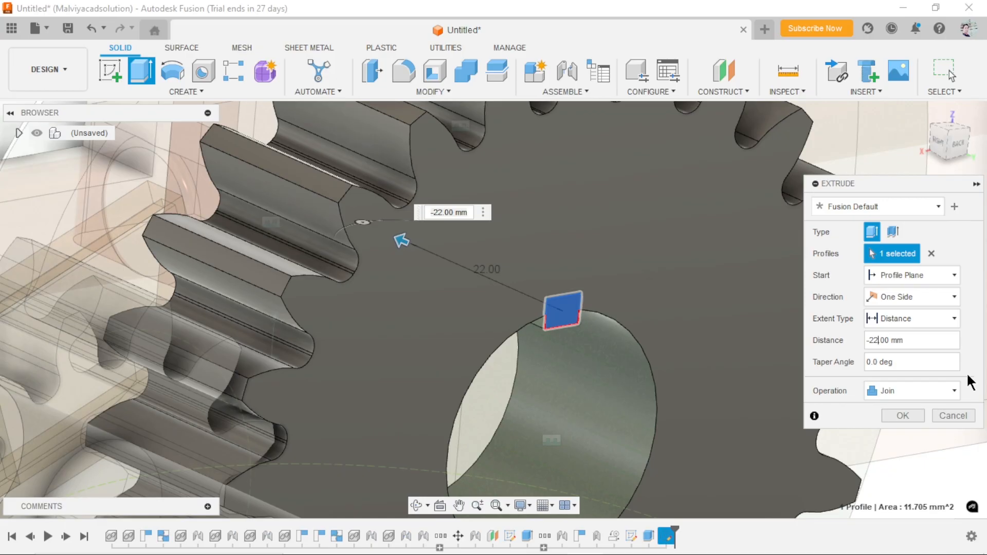
type("0")
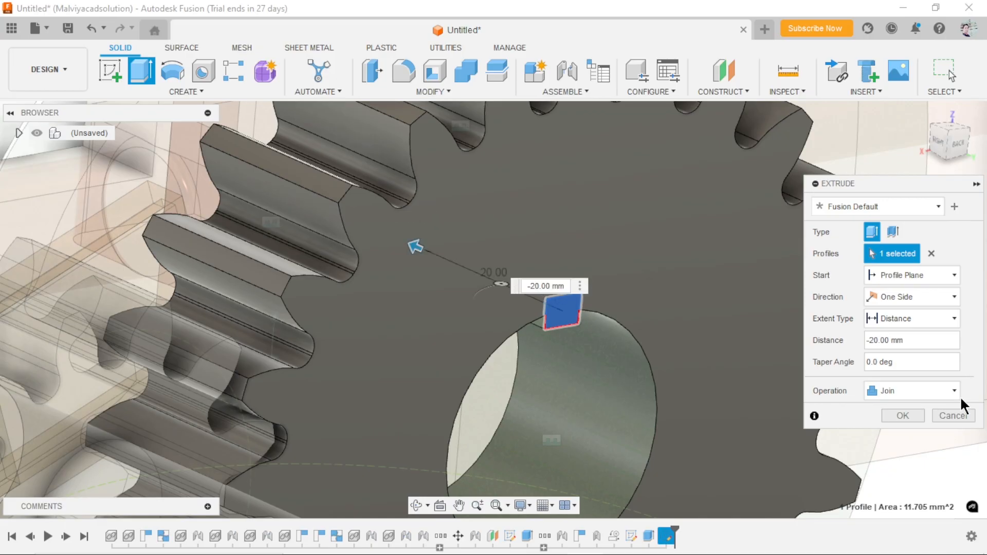
left_click(937, 401)
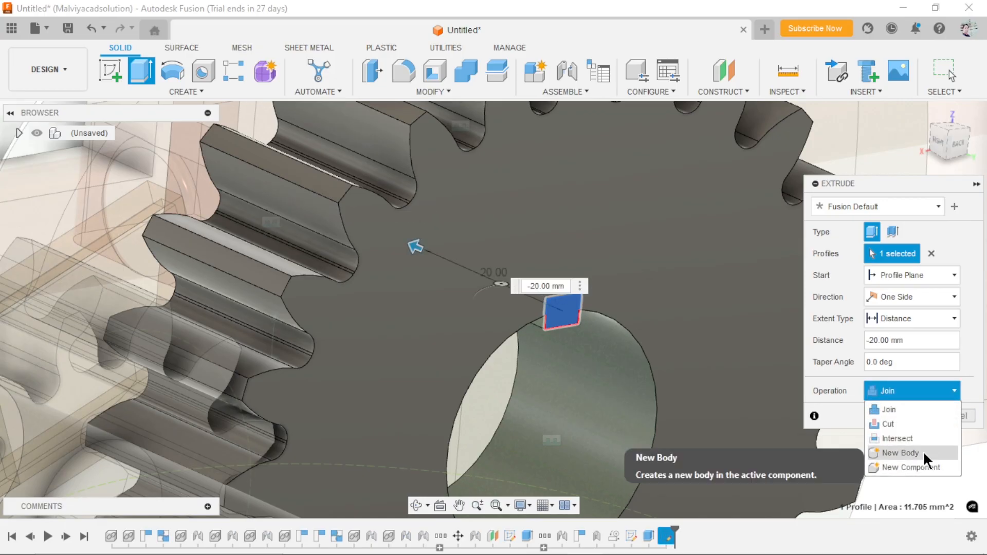
left_click(924, 452)
left_click(903, 415)
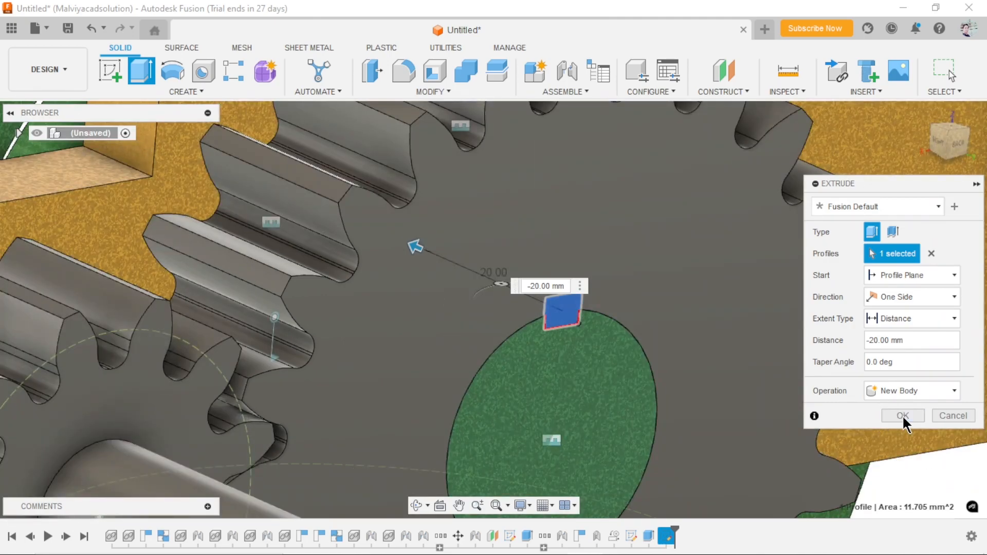
- Examine the key fitted at the large gear's bore and its place in the whole gear assembly
scroll(661, 408, "down", 3)
scroll(702, 417, "up", 3)
scroll(703, 417, "down", 5)
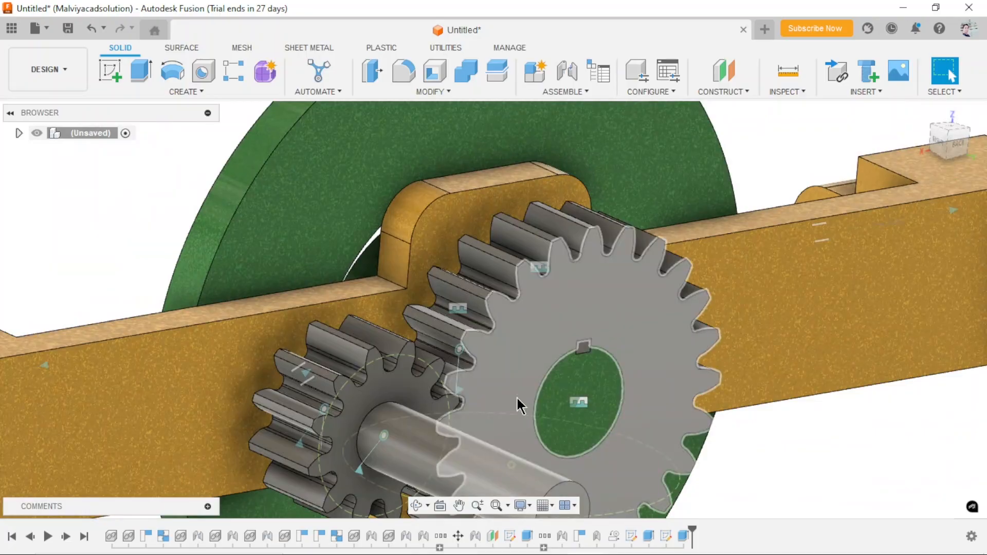
mouse_move(520, 406)
middle_mouse_down("shift")
mouse_move(580, 408)
mouse_move(490, 388)
middle_mouse_up("shift")
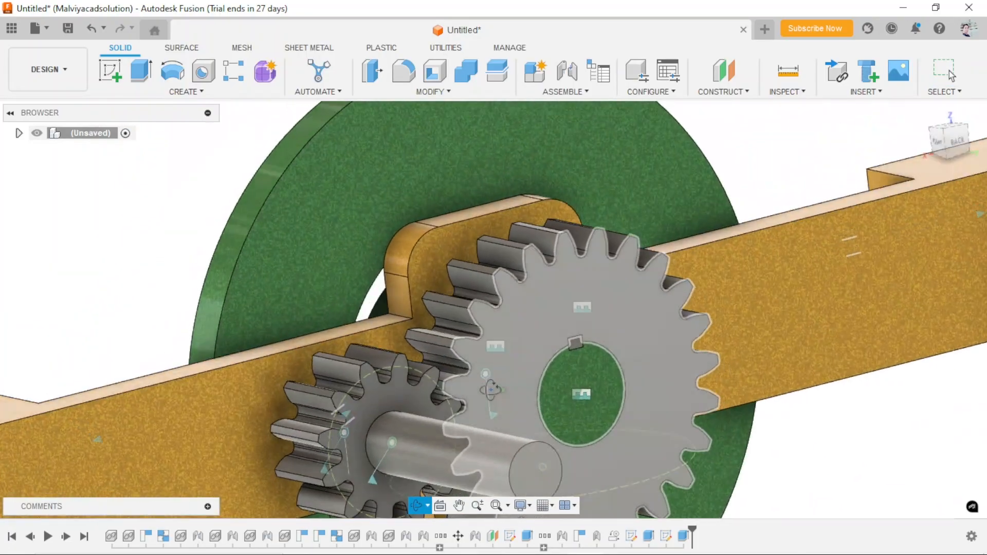
scroll(507, 396, "down", 5)
scroll(617, 463, "up", 3)
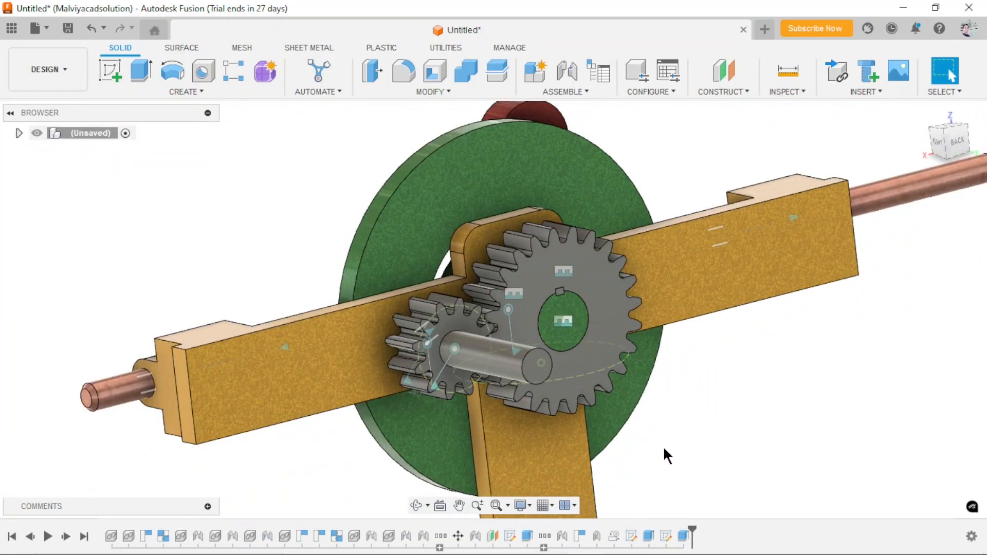
scroll(661, 452, "down", 3)
scroll(661, 466, "up", 3)
scroll(715, 453, "down", 3)
scroll(643, 316, "up", 3)
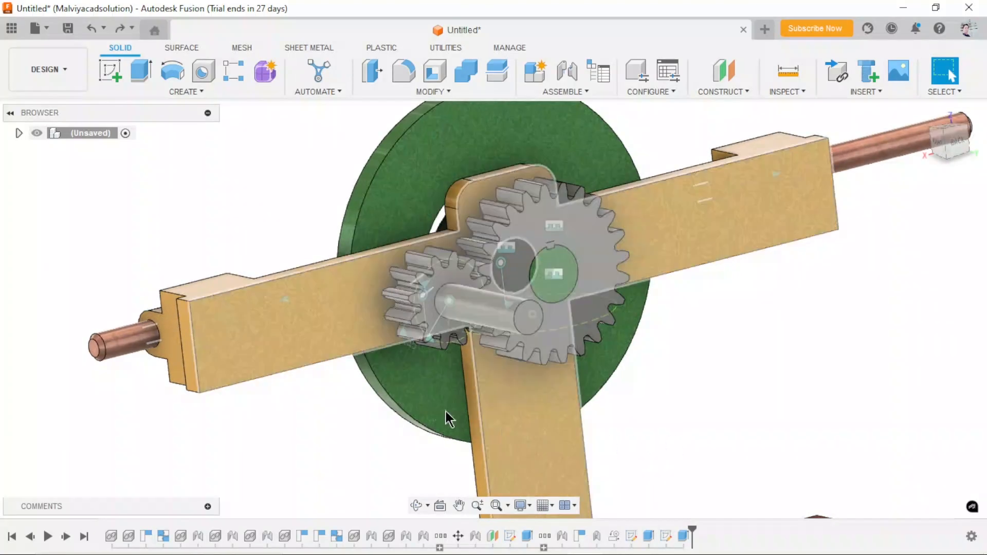
- Turn the meshed gears by hand and check the motion of the slotted stroke mechanism from the back and front
left_click_drag(425, 310, 541, 366)
scroll(583, 404, "down", 3)
middle_click_drag(614, 409, 597, 375, "shift")
scroll(598, 374, "up", 3)
left_click_drag(515, 307, 499, 363)
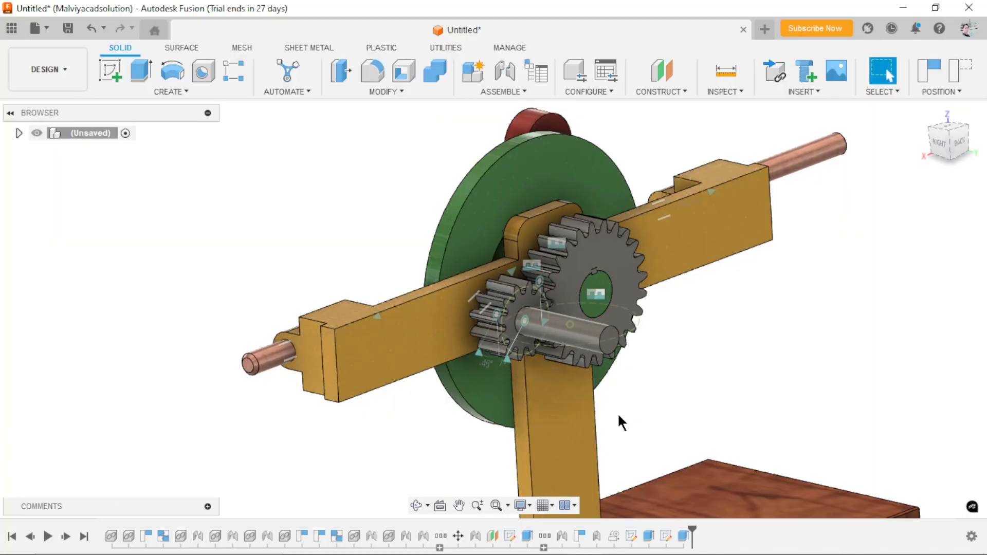
middle_click_drag(355, 416, 509, 396, "shift")
scroll(708, 343, "down", 5)
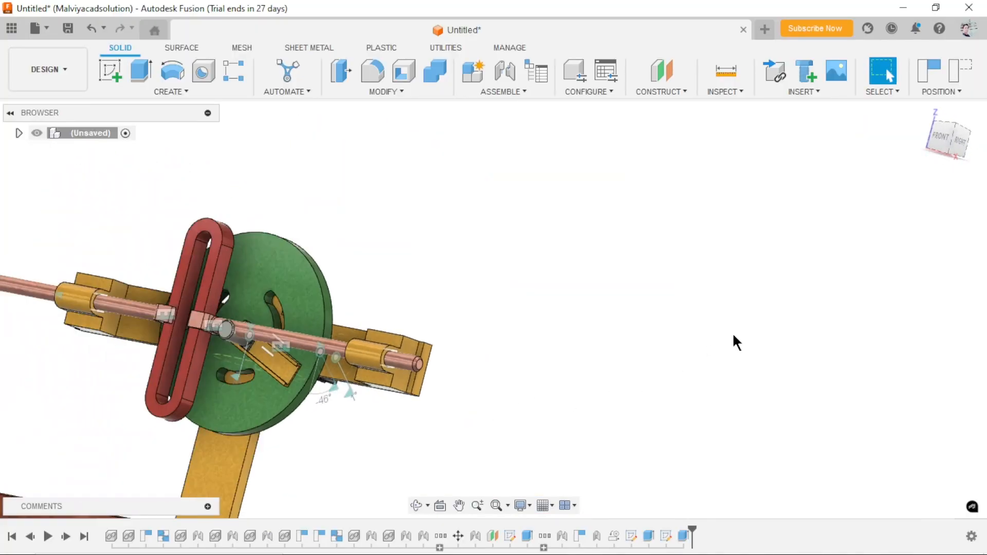
- Move the slotted slide with its rods along the guides until the slot lines up with the crank pin, checking in the front view
scroll(463, 415, "up", 3)
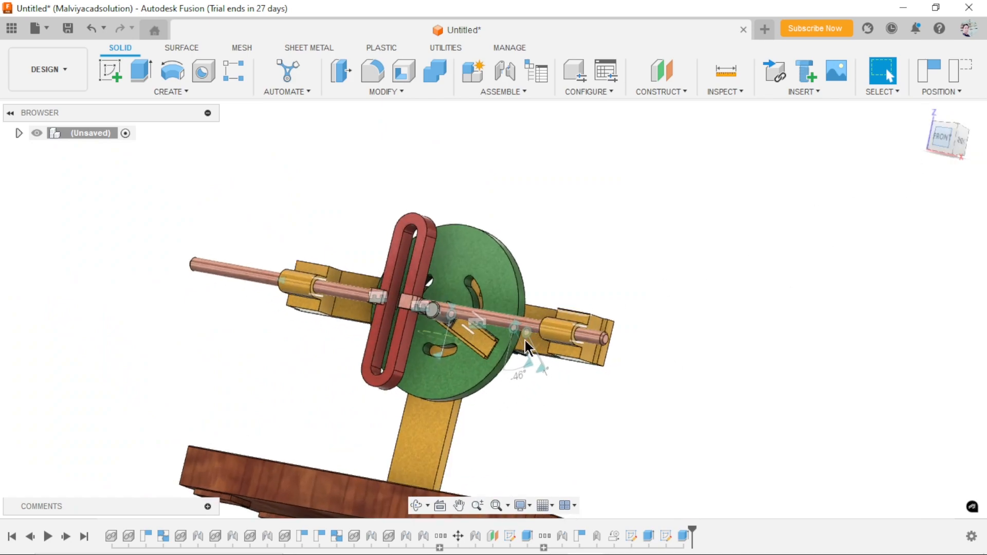
scroll(435, 374, "up", 3)
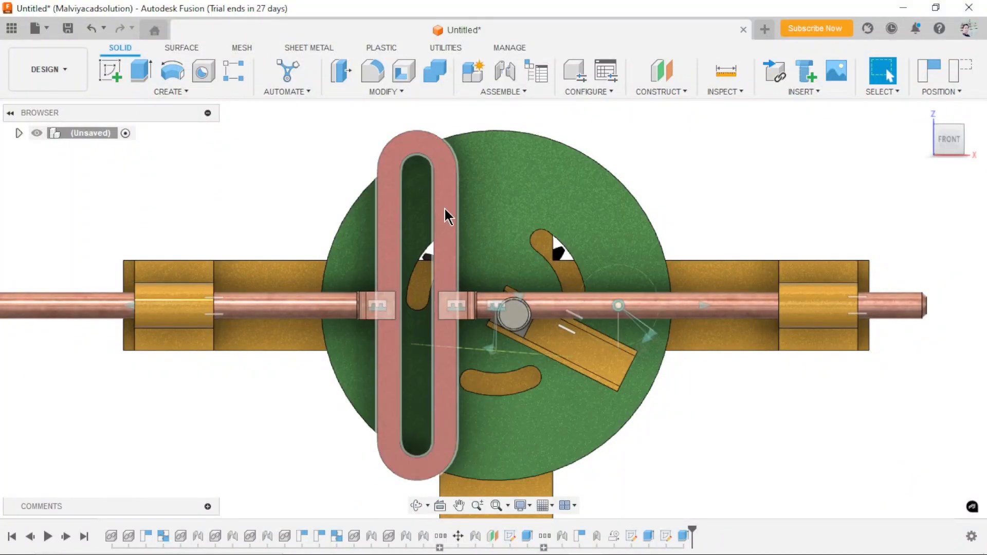
left_click_drag(450, 237, 544, 319)
left_click_drag(613, 363, 631, 375)
left_click_drag(557, 288, 637, 376)
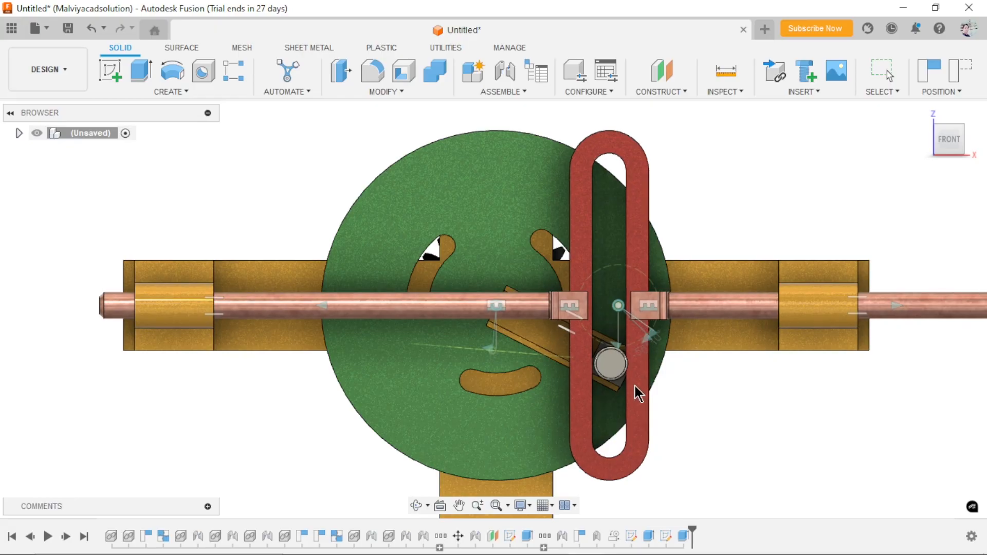
scroll(633, 395, "up", 3)
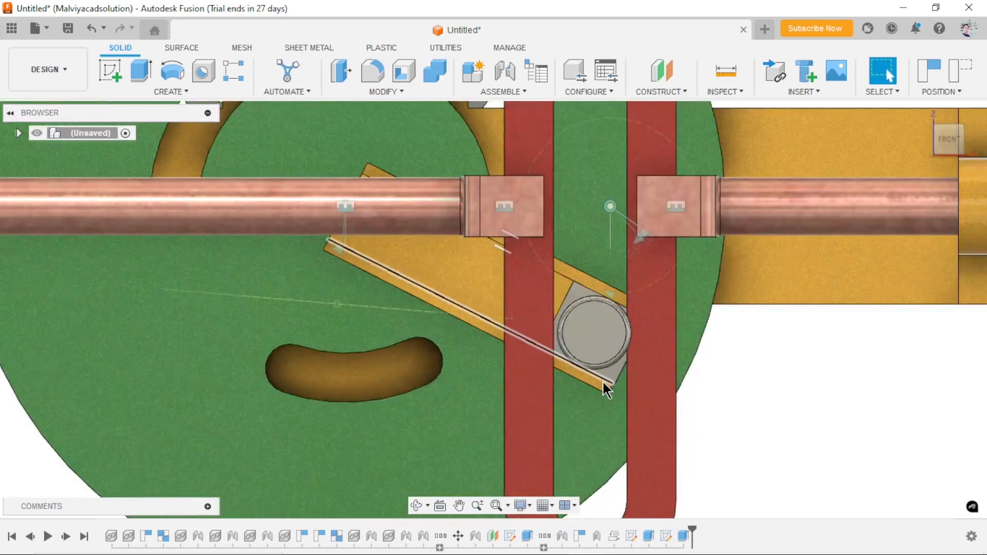
scroll(605, 383, "up", 3)
left_click_drag(674, 353, 525, 292)
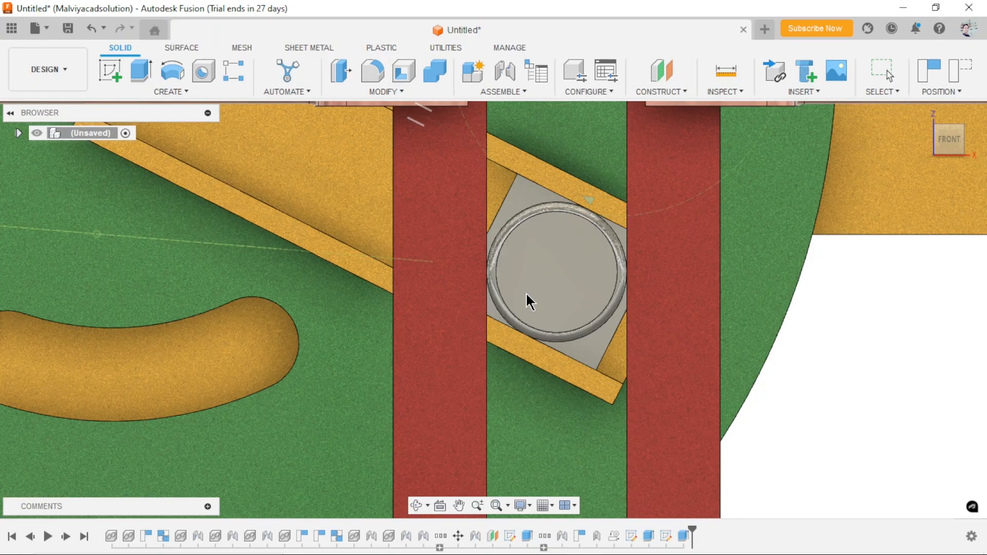
scroll(535, 331, "down", 10)
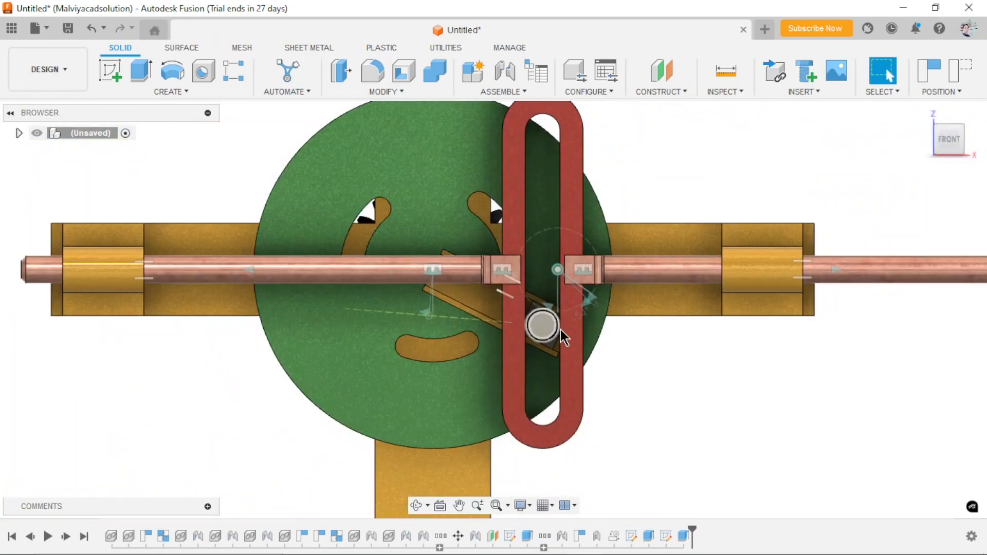
scroll(546, 291, "down", 3)
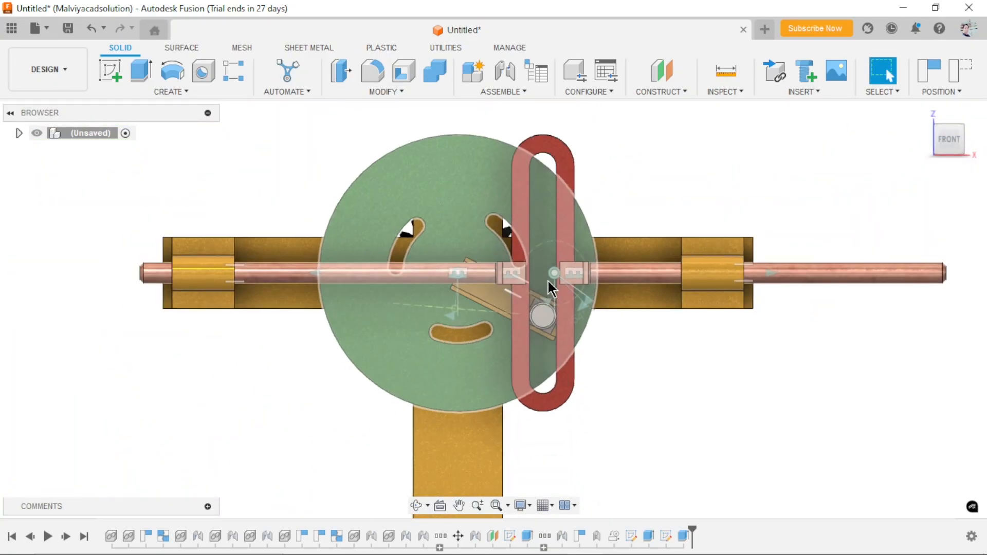
scroll(709, 379, "down", 3)
scroll(591, 363, "up", 6)
scroll(612, 335, "down", 3)
scroll(633, 308, "up", 1)
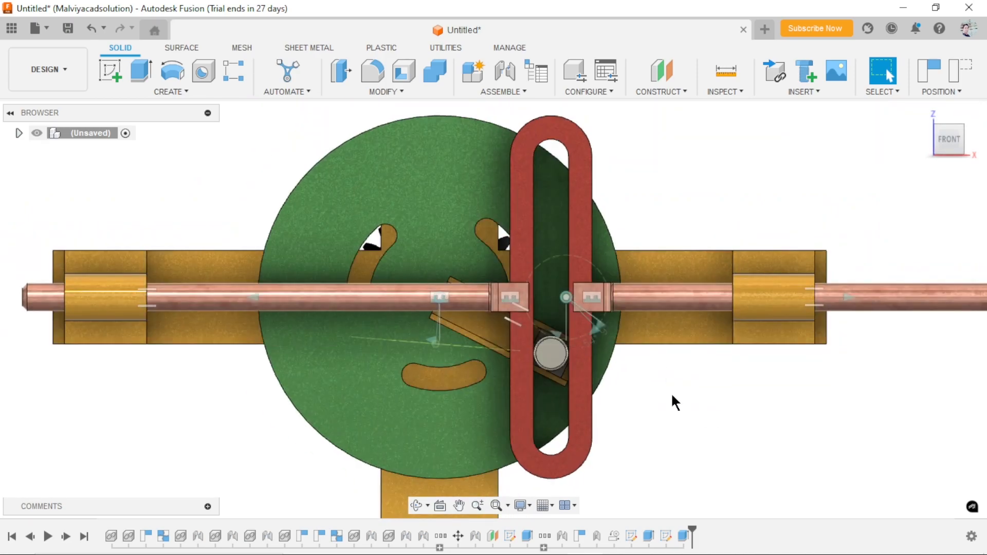
scroll(664, 388, "down", 1)
scroll(648, 363, "up", 2)
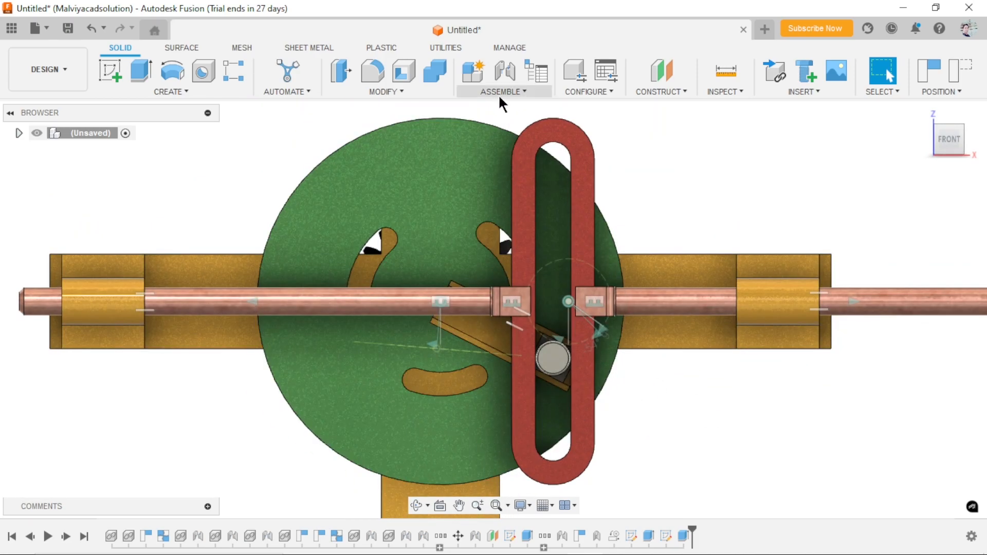
- Enable contact sets for the assembly and delete the existing contact set between the slotted slide and the pin
left_click(19, 133)
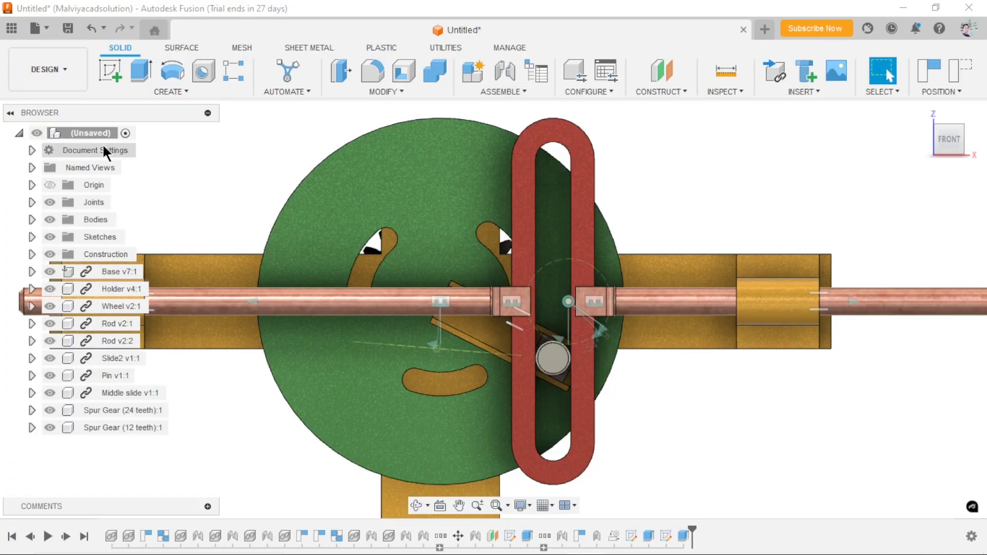
left_click(520, 92)
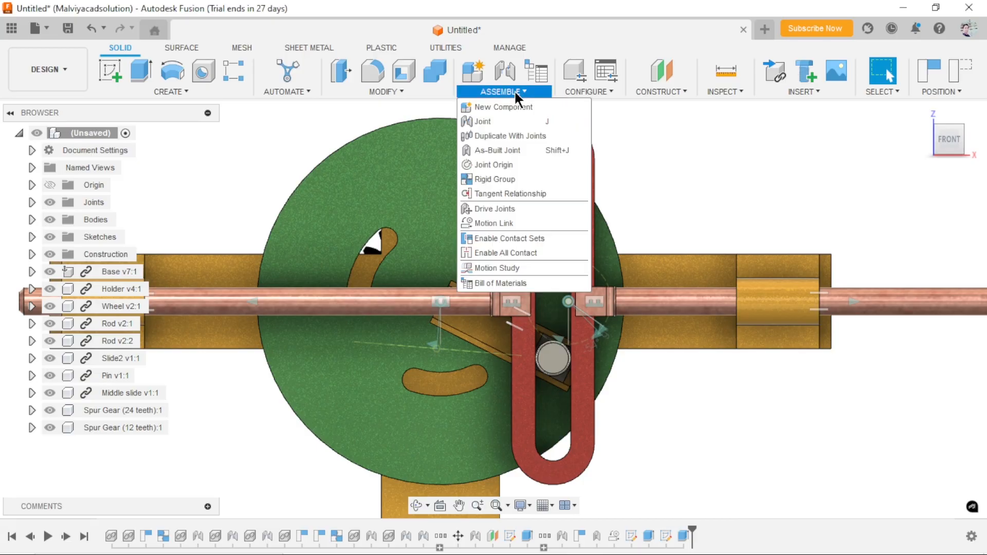
left_click(522, 238)
left_click(111, 203)
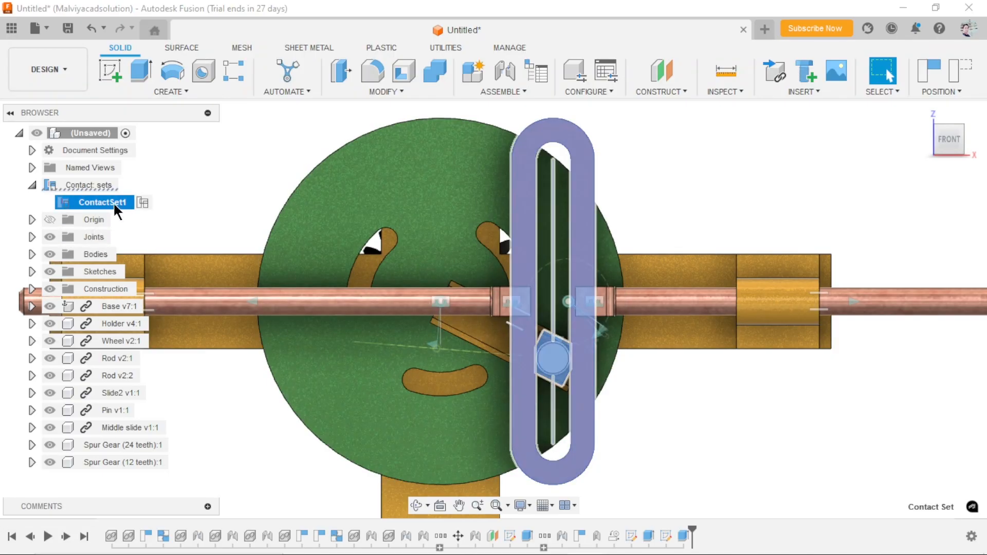
left_click(144, 268)
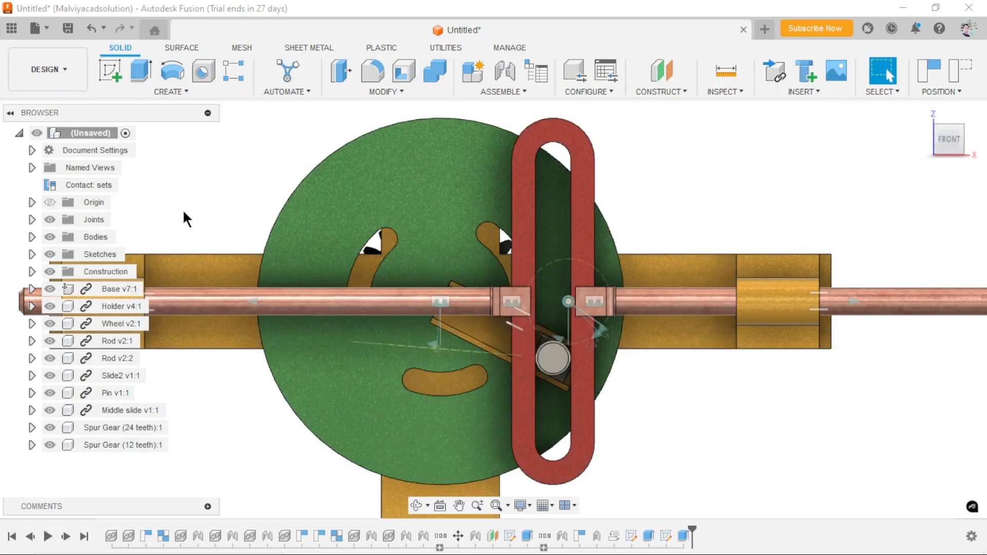
- Create a new contact set between the red slotted middle slide and the pin, then collapse the component tree
left_click(514, 98)
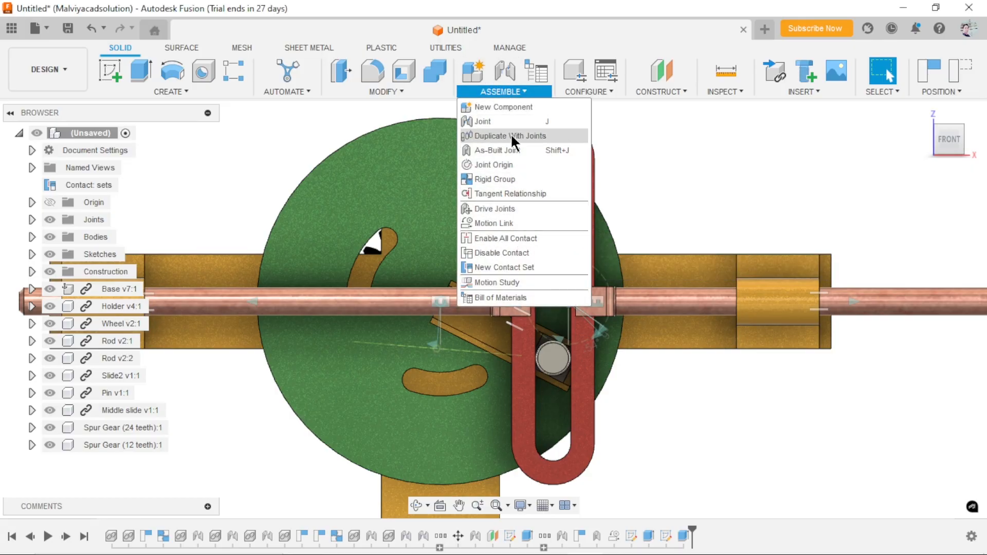
left_click(498, 267)
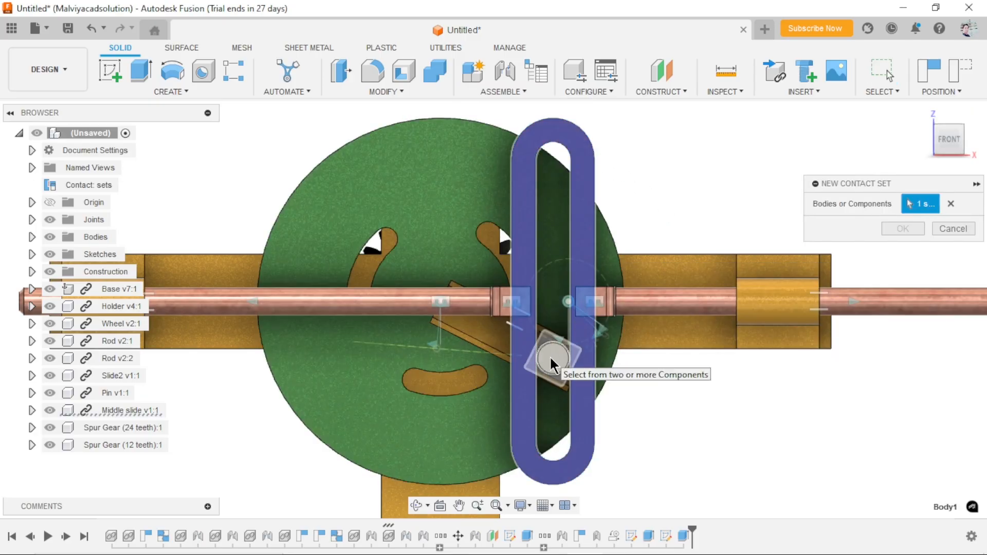
left_click(903, 234)
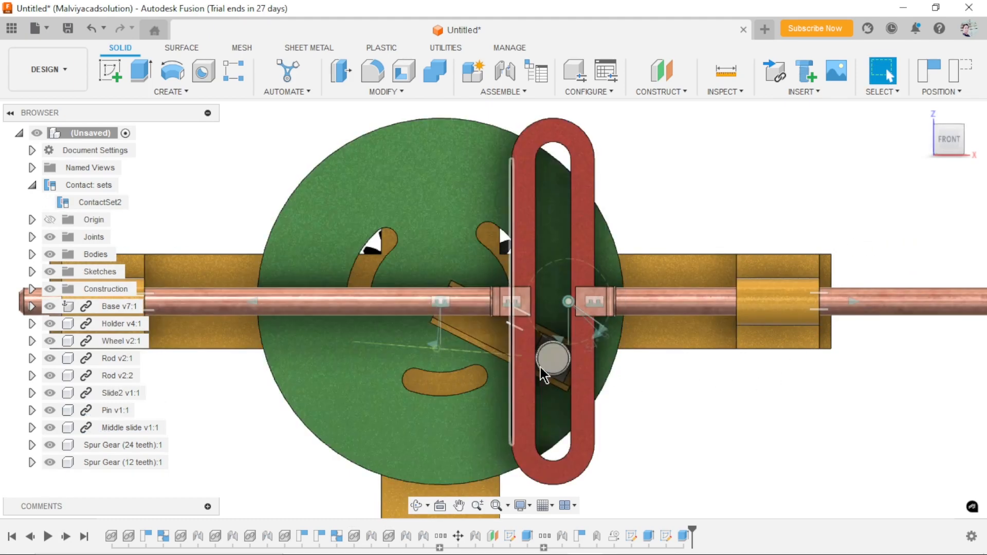
scroll(514, 391, "down", 5)
scroll(546, 412, "up", 2)
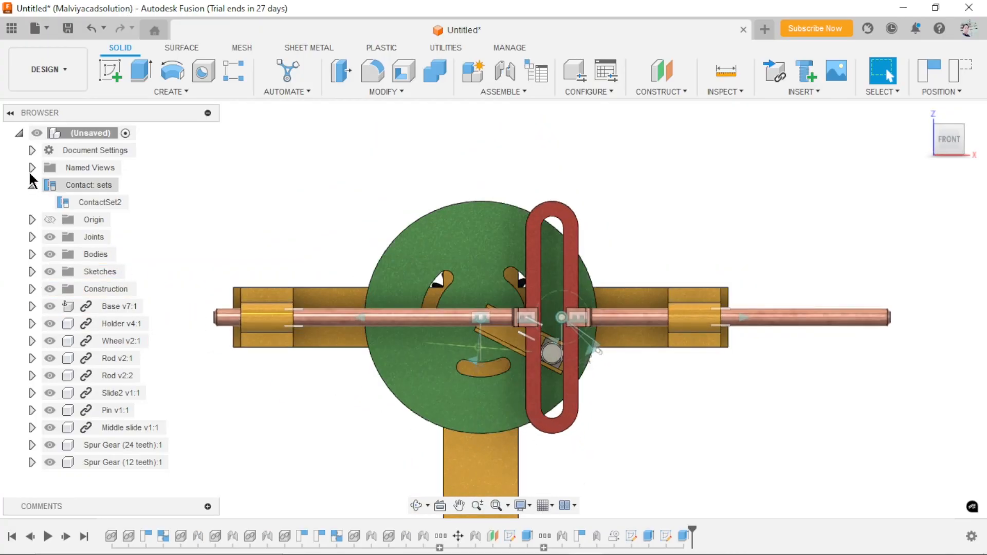
left_click(18, 134)
- Turn the green wheel by hand and check how the pin drives the slotted slide through the contact set
scroll(699, 252, "down", 4)
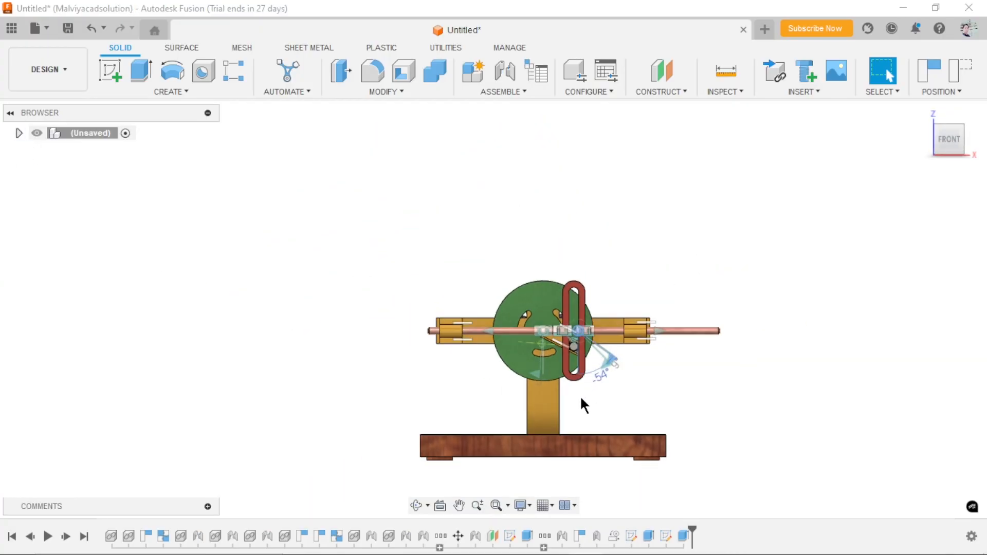
scroll(686, 382, "up", 2)
middle_click_drag(745, 364, 560, 363, "shift")
left_click_drag(479, 322, 507, 334)
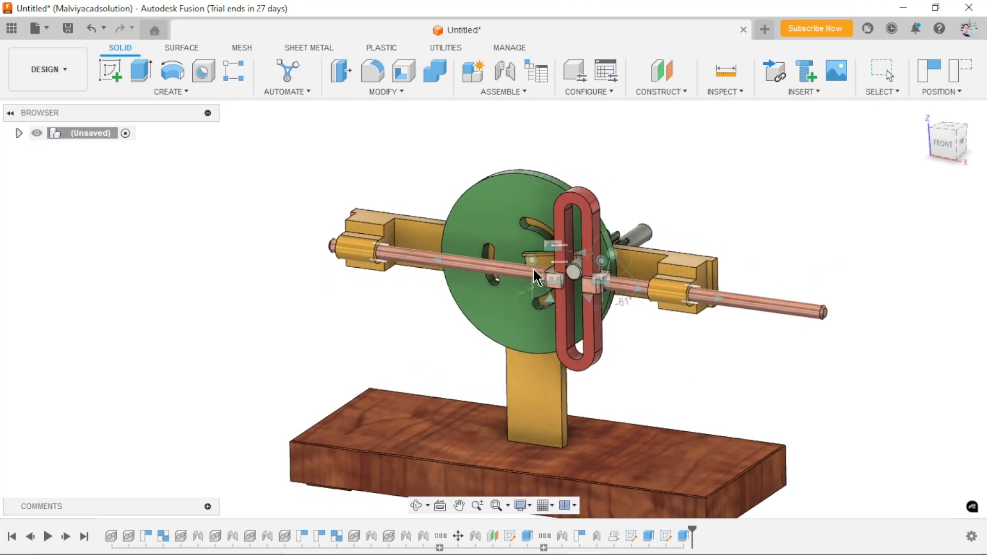
left_click_drag(535, 278, 529, 257)
left_click_drag(592, 222, 557, 371)
scroll(557, 372, "down", 3)
scroll(579, 408, "up", 2)
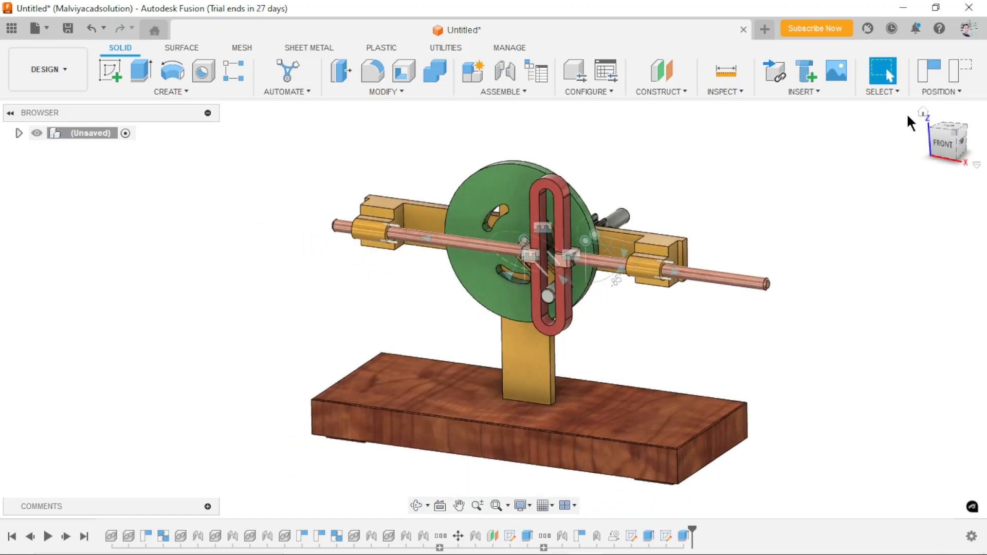
left_click(923, 112)
scroll(425, 393, "up", 2)
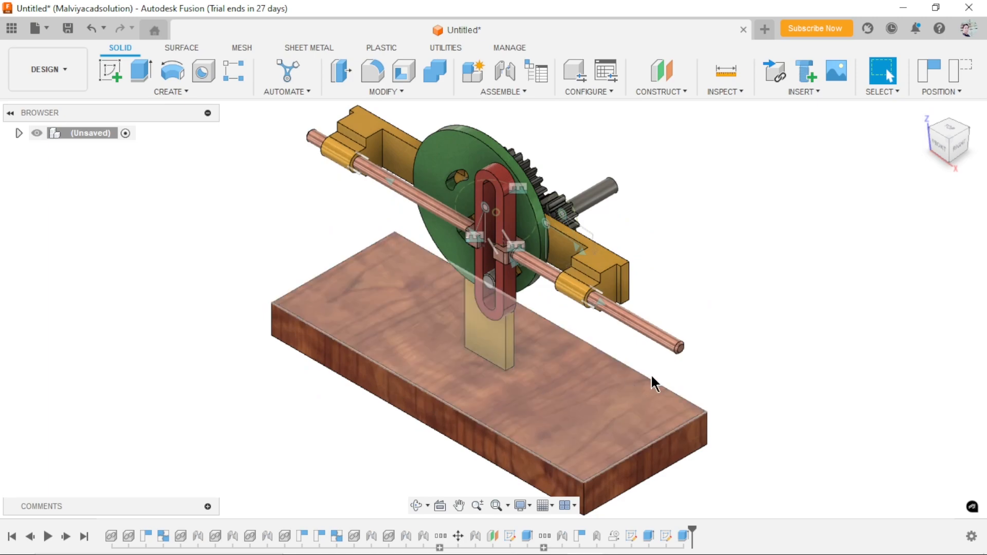
middle_click_drag(757, 369, 769, 348, "shift")
scroll(811, 344, "down", 3)
scroll(656, 377, "up", 2)
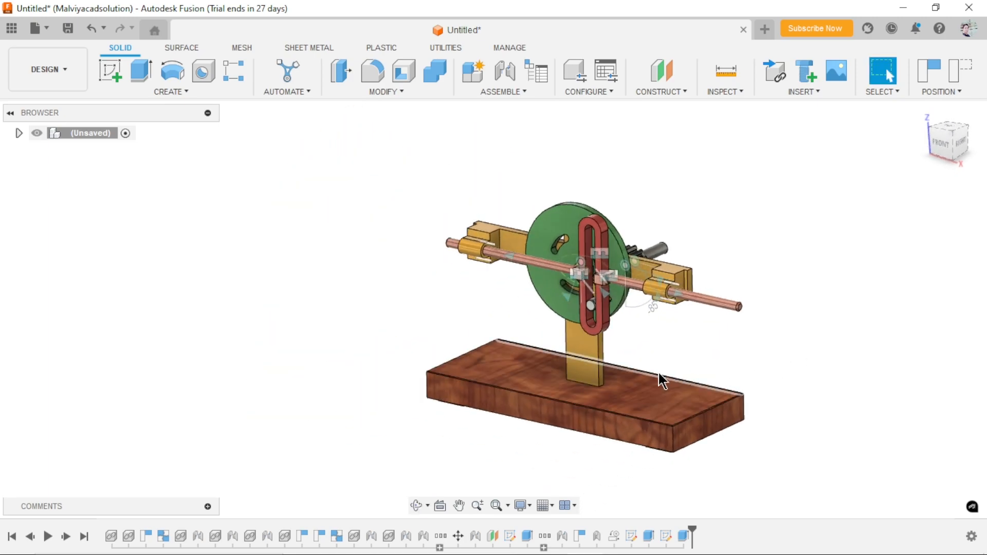
scroll(851, 358, "down", 1)
scroll(841, 366, "up", 2)
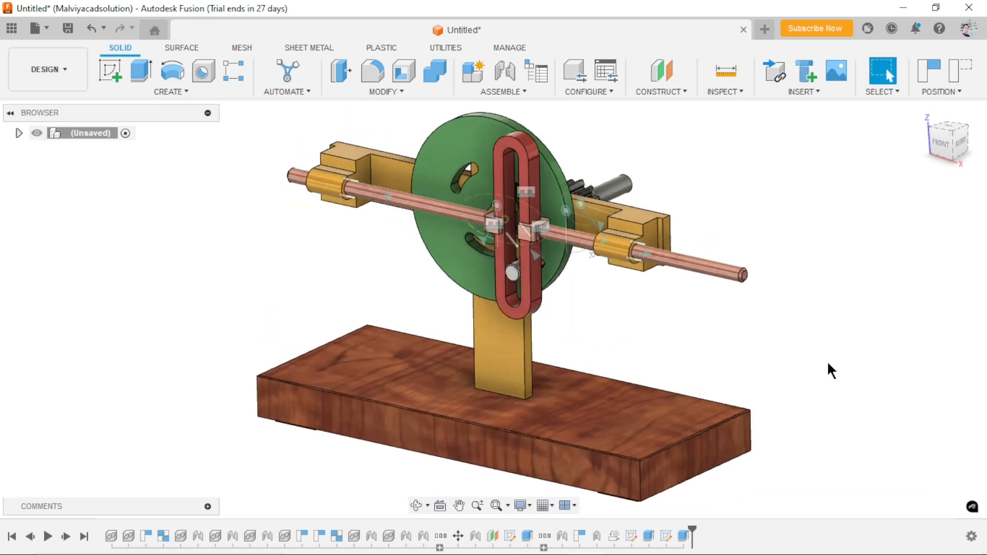
- Start a motion study and add the revolute joint of the small spur gear's shaft as the joint to animate
left_click(512, 92)
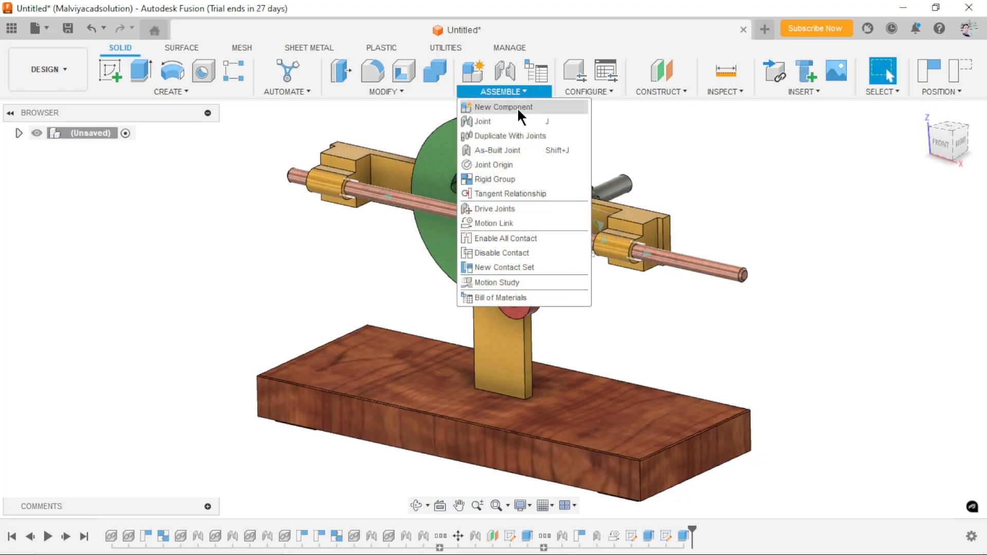
left_click(494, 282)
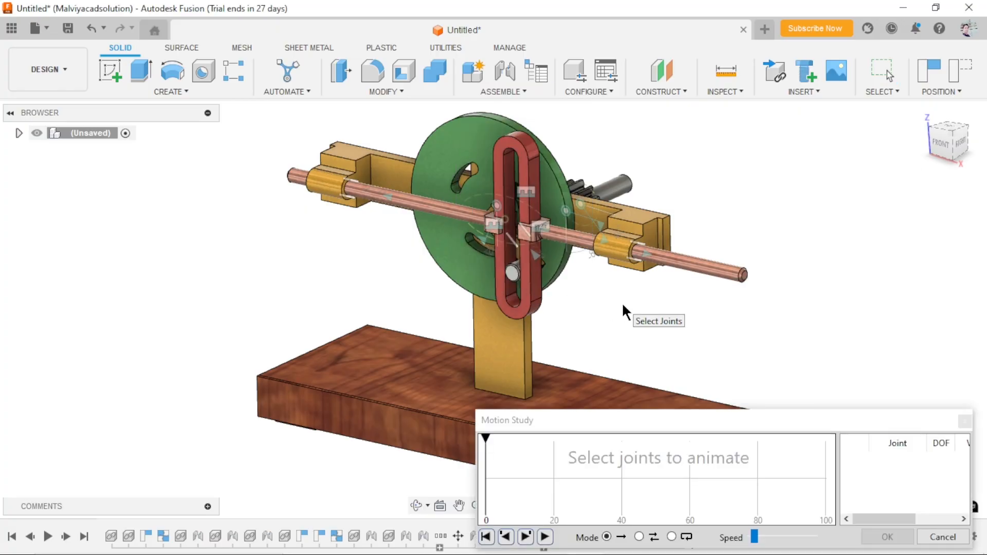
left_click_drag(681, 427, 549, 425)
middle_click_drag(709, 323, 536, 332, "shift")
scroll(536, 331, "down", 2)
scroll(718, 321, "up", 4)
scroll(762, 277, "down", 2)
scroll(804, 283, "up", 3)
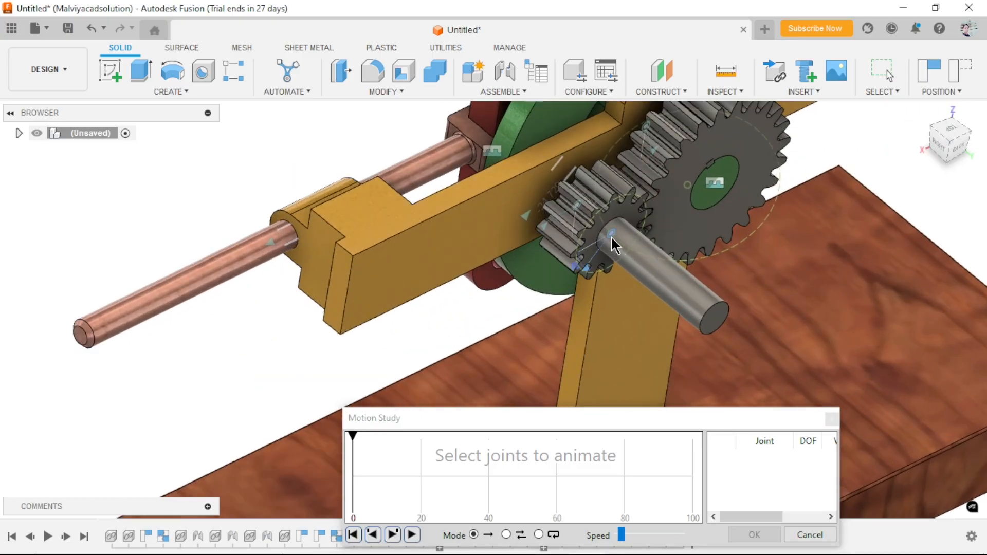
left_click(612, 235)
scroll(575, 277, "down", 5)
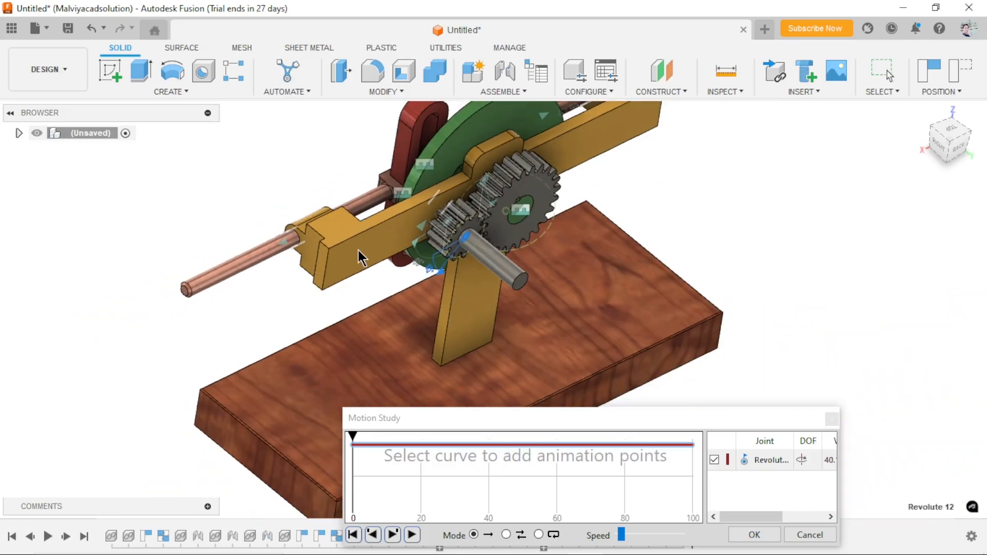
- Add an animation point with angle 720 at step 100 for the shaft joint, set back-and-forth playback and reduce the speed
middle_click_drag(417, 303, 472, 293, "shift")
scroll(472, 293, "down", 2)
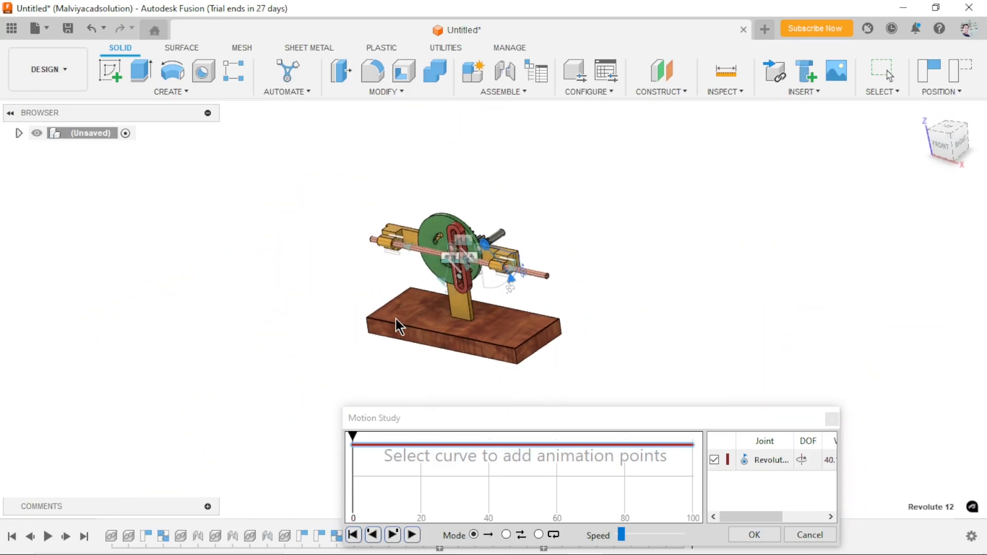
scroll(407, 326, "up", 4)
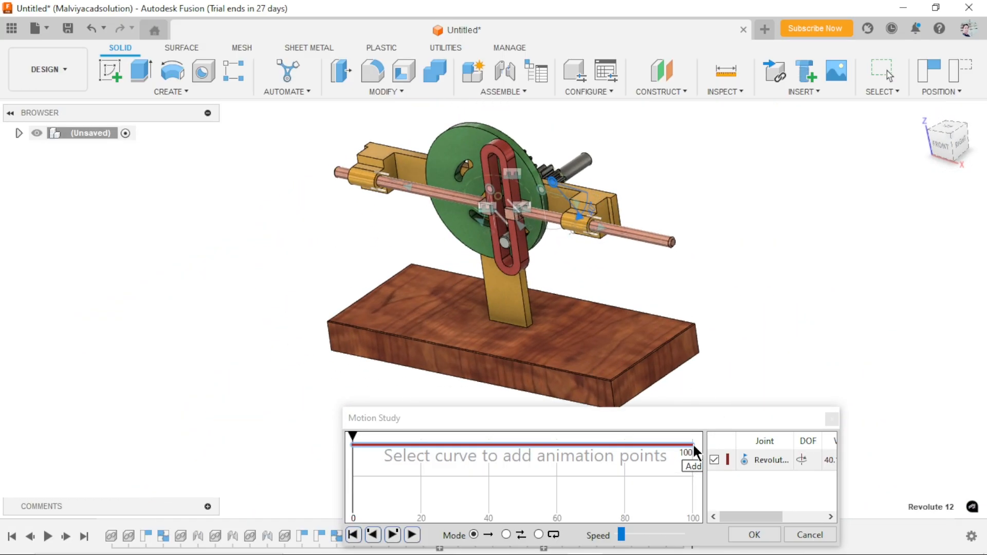
type("720")
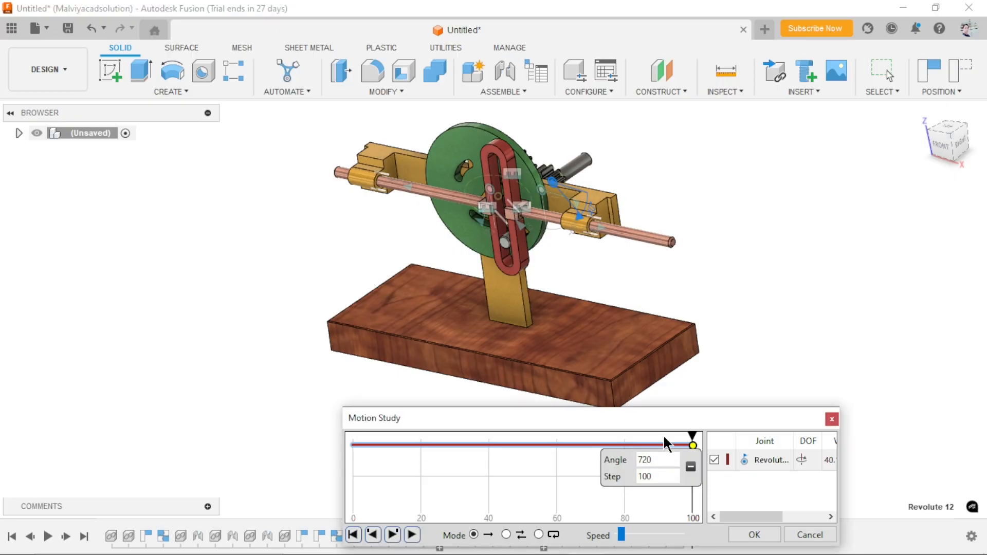
key("Tab")
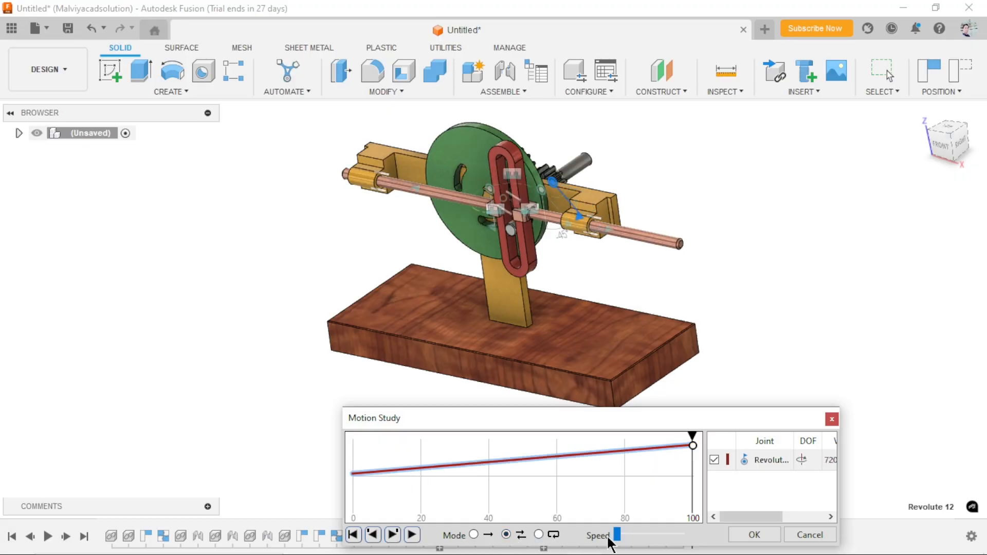
- Play the motion study, move its window out of the way and watch the whole mechanism run from the home view
left_click(413, 534)
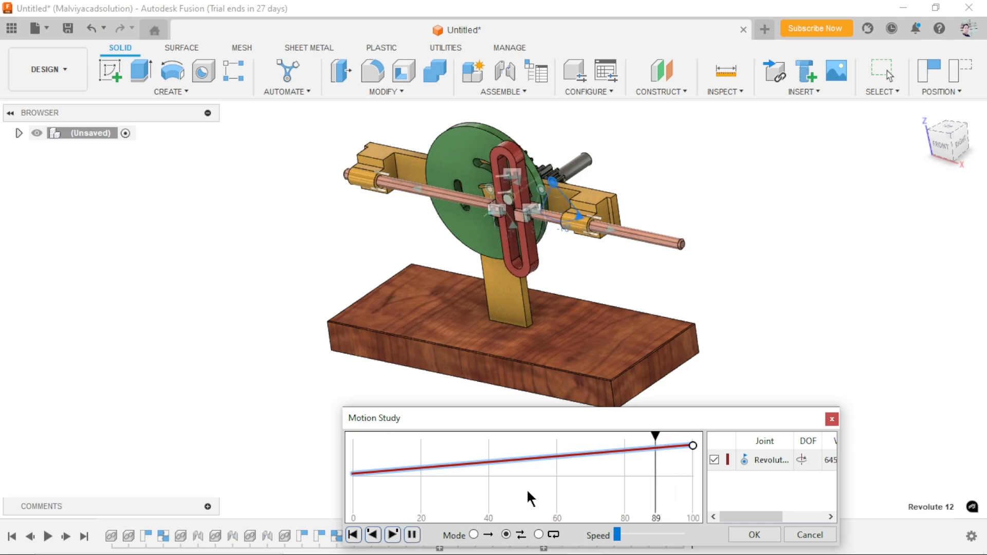
left_click_drag(771, 420, 304, 554)
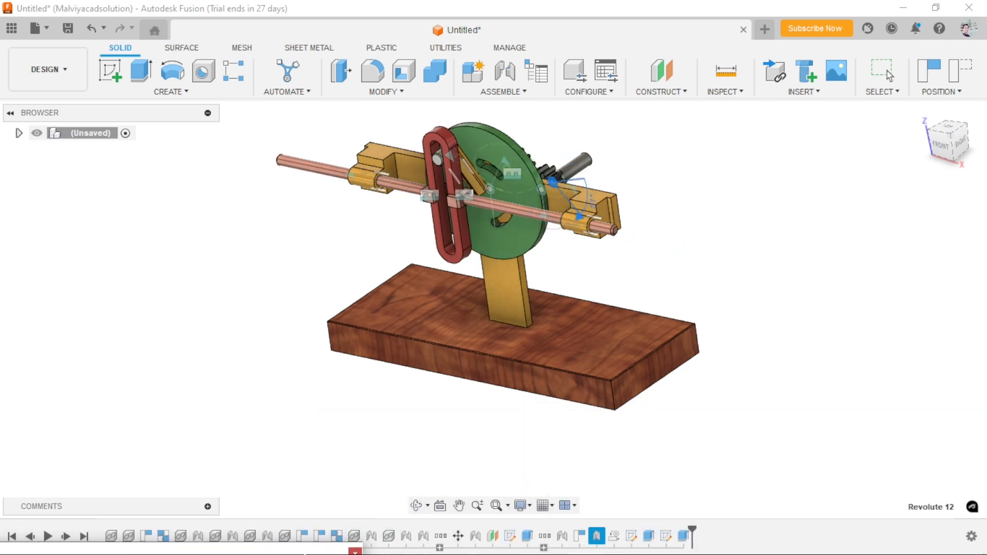
scroll(421, 426, "down", 2)
scroll(504, 378, "up", 3)
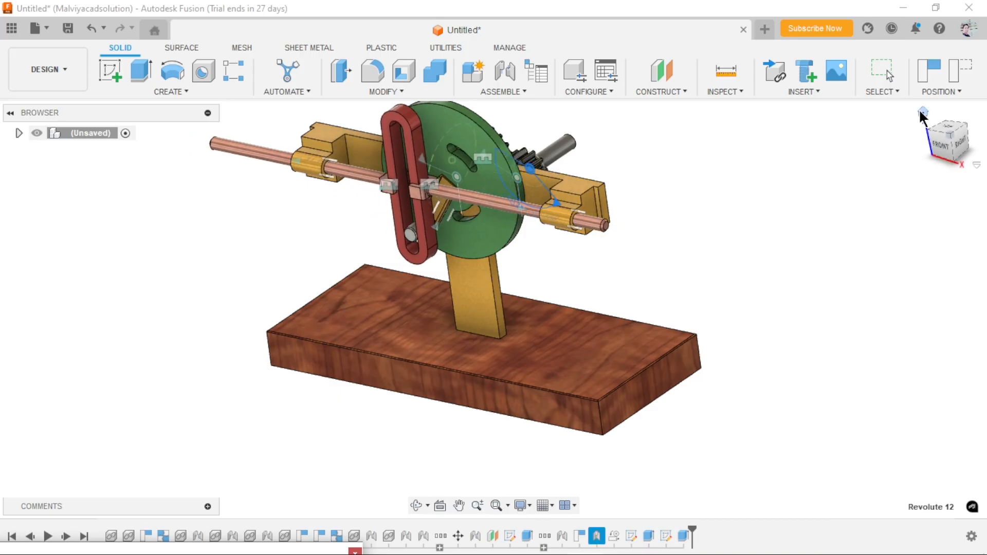
left_click(922, 112)
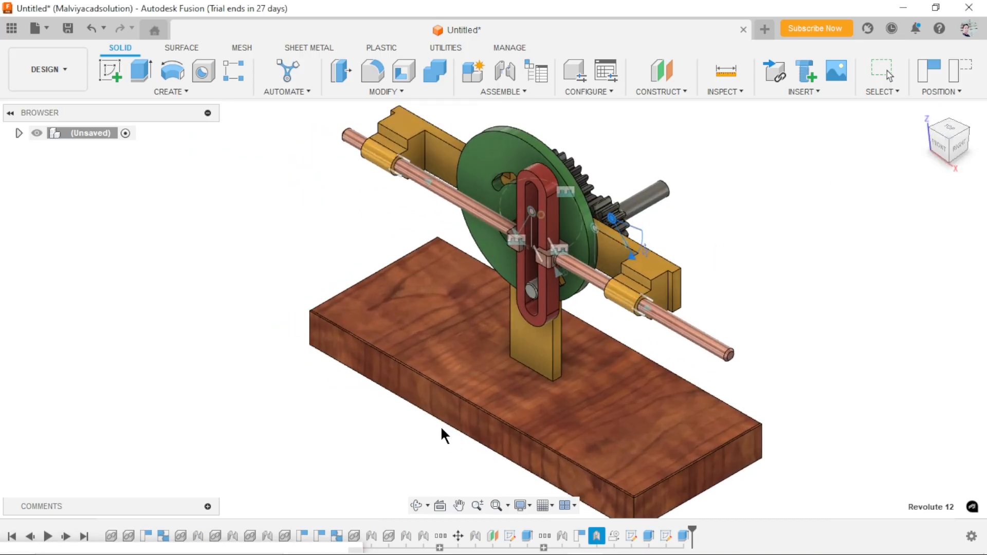
- Hide the joint symbols through the Joints object visibility setting and deselect the highlighted shaft joint while the mechanism runs
scroll(464, 434, "up", 2)
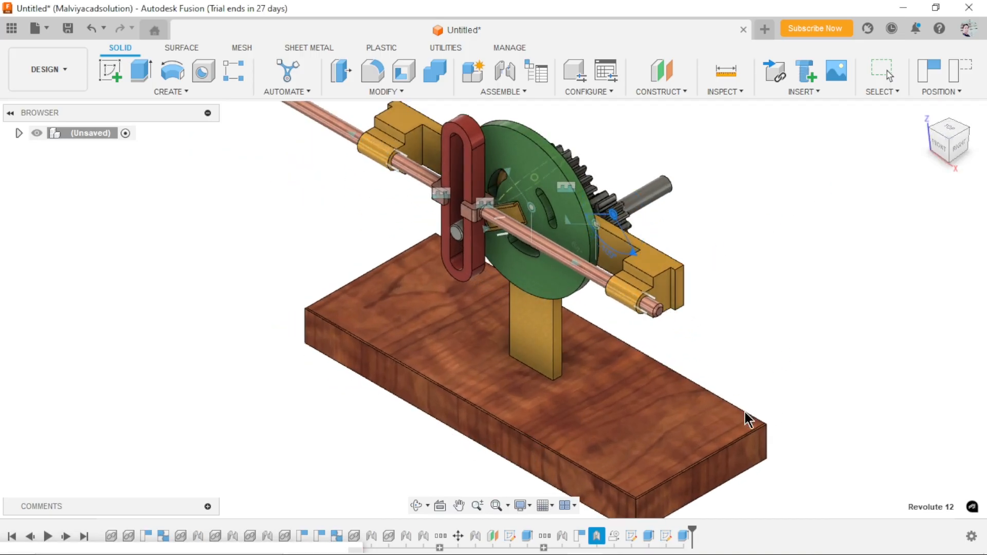
scroll(726, 401, "down", 2)
scroll(604, 416, "up", 2)
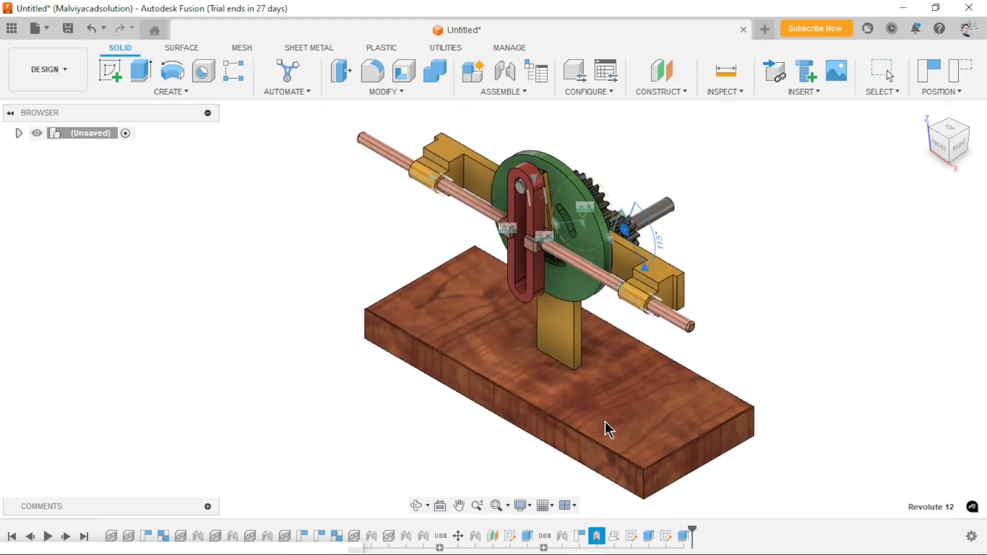
left_click(530, 507)
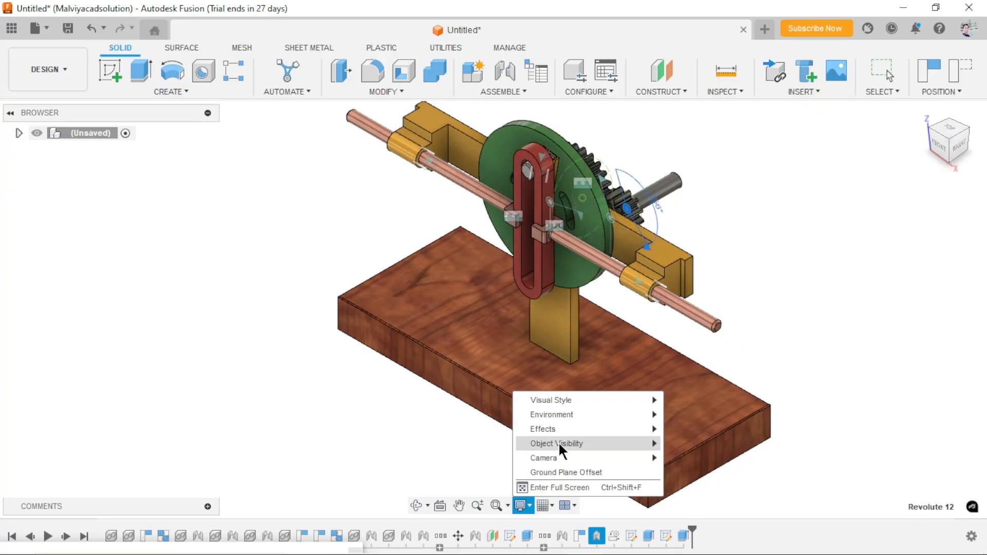
mouse_move(560, 446)
left_click(667, 546)
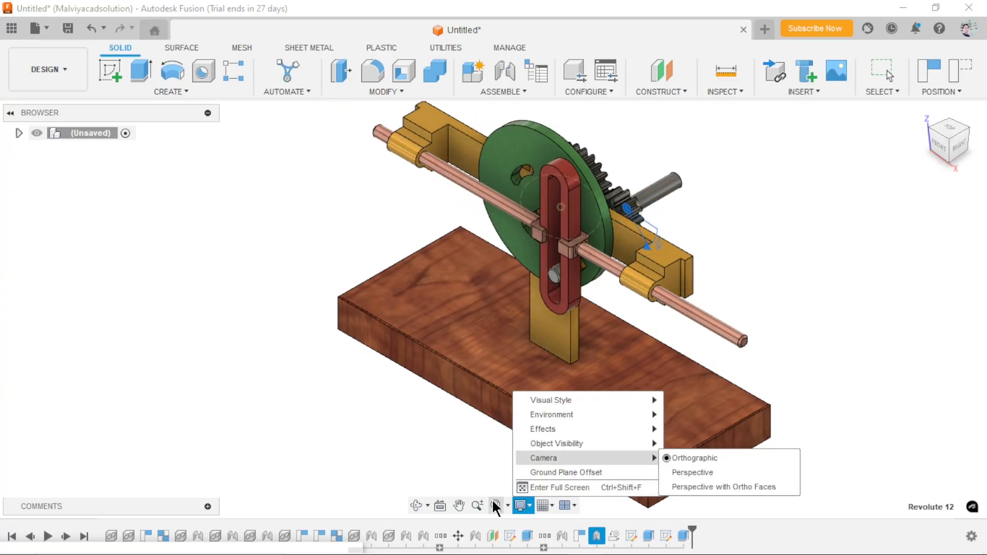
mouse_move(575, 443)
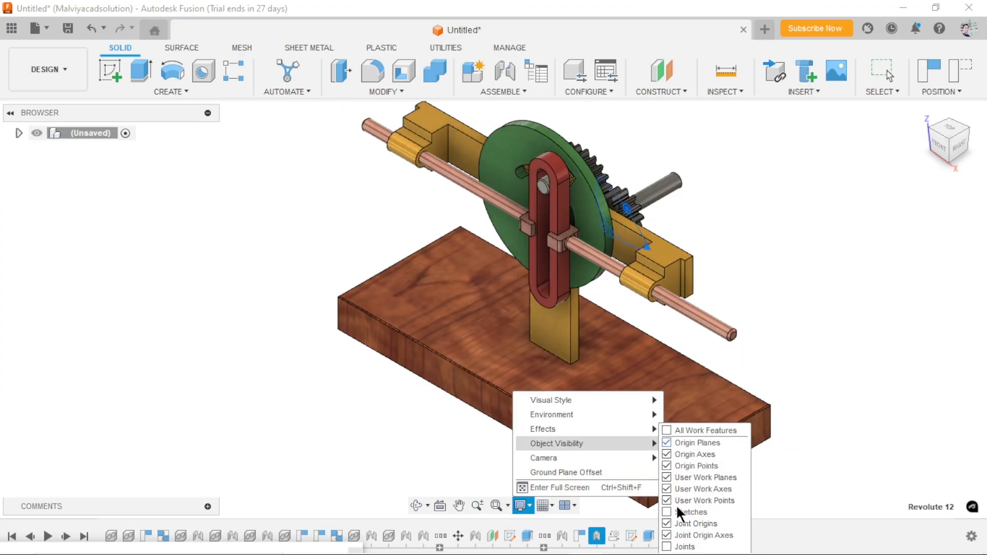
left_click(849, 438)
left_click(847, 436)
- Examine the running mechanism as a whole, then inspect the two meshing spur gears from the back view
scroll(480, 332, "down", 3)
scroll(455, 421, "up", 3)
scroll(508, 268, "down", 2)
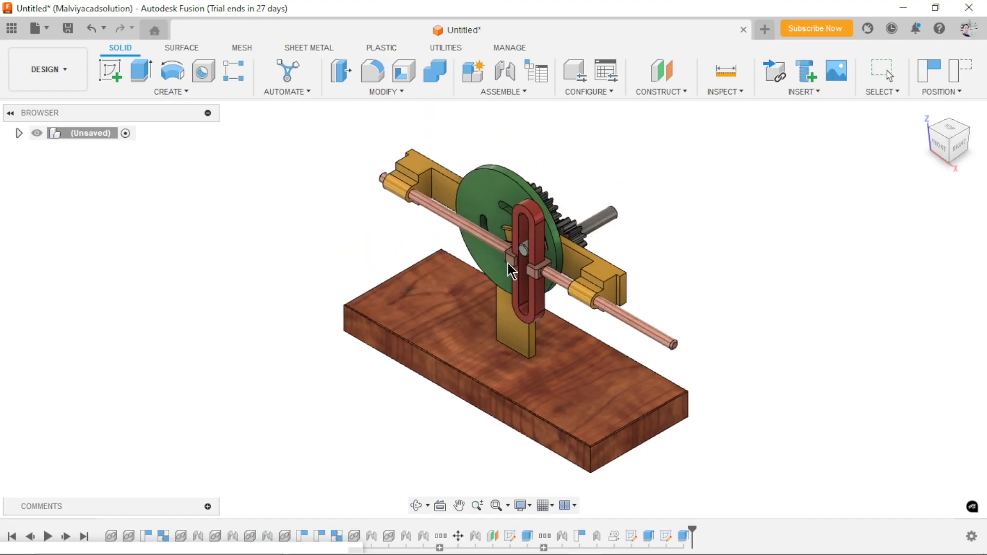
scroll(513, 282, "up", 1)
scroll(588, 405, "down", 1)
scroll(589, 398, "up", 1)
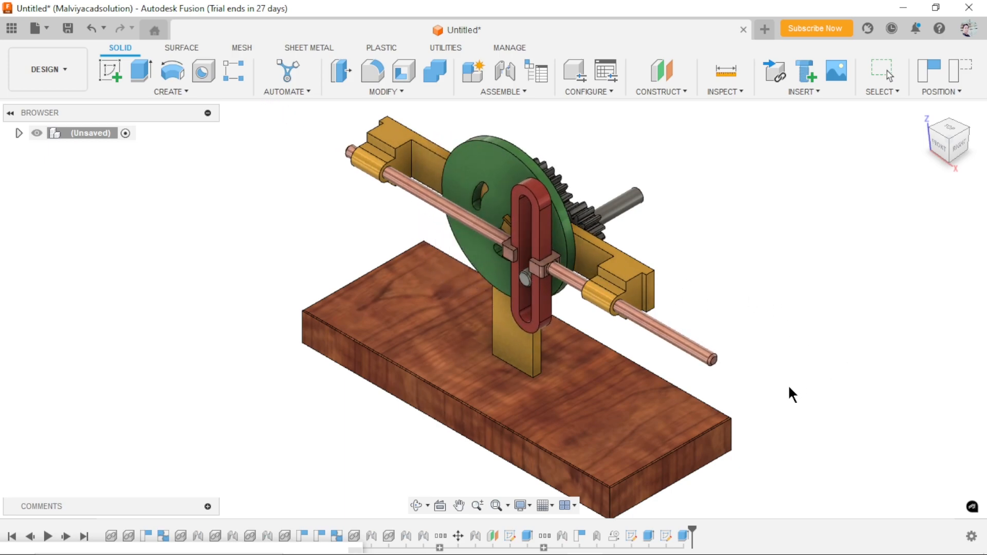
middle_click_drag(711, 358, 570, 383, "shift")
scroll(570, 383, "down", 4)
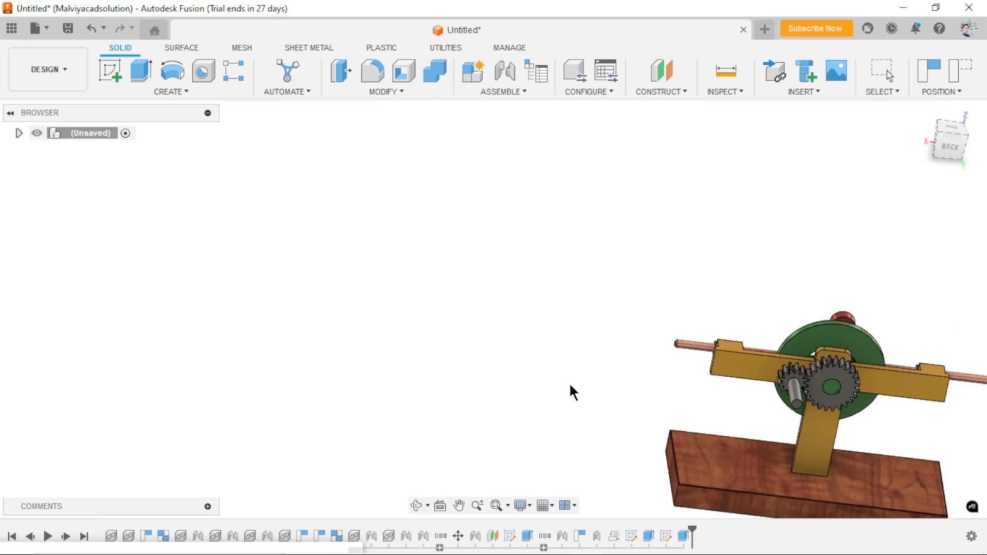
scroll(839, 391, "up", 2)
scroll(772, 245, "up", 5)
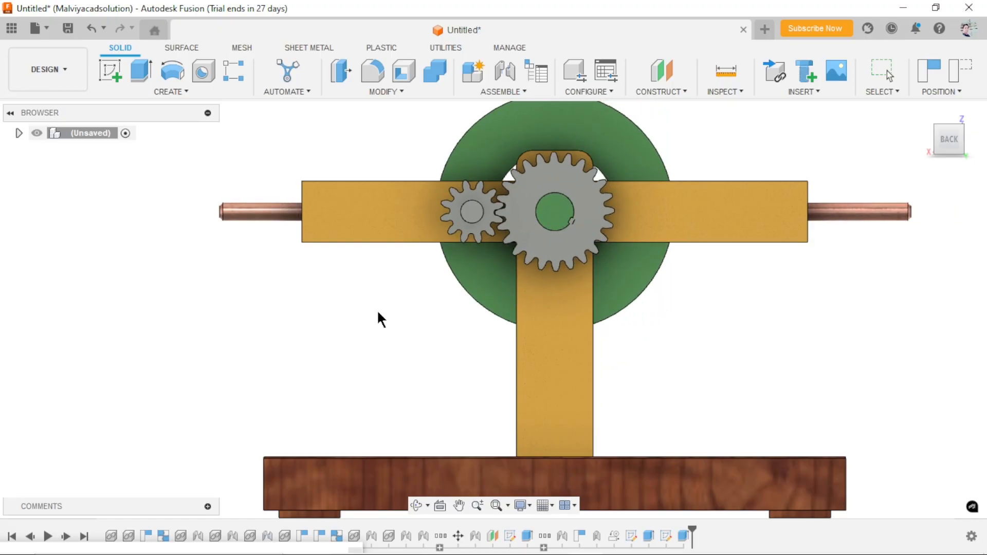
scroll(380, 314, "down", 2)
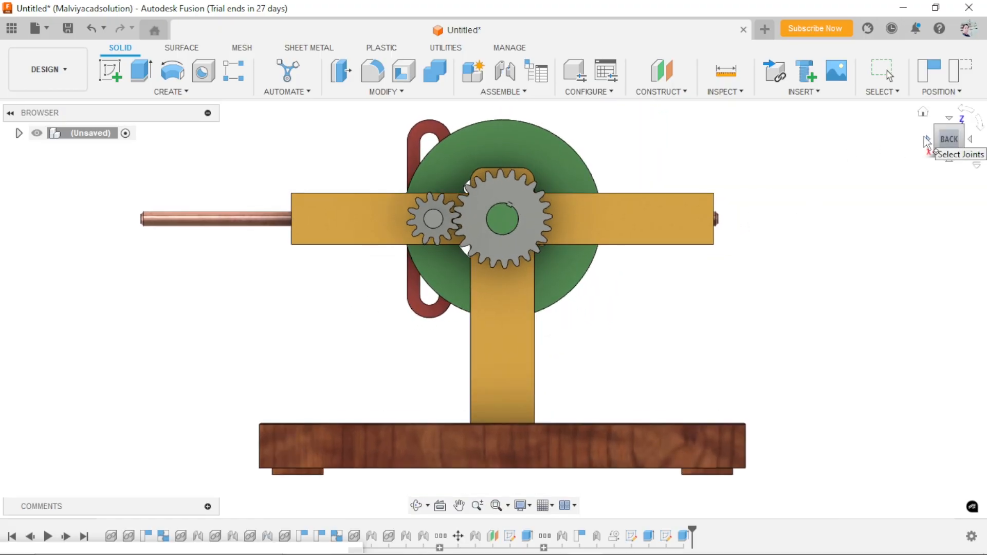
- Watch the pin drive the slotted slide from the front view, then return to the home view of the running mechanism
left_click(925, 137)
left_click(925, 137)
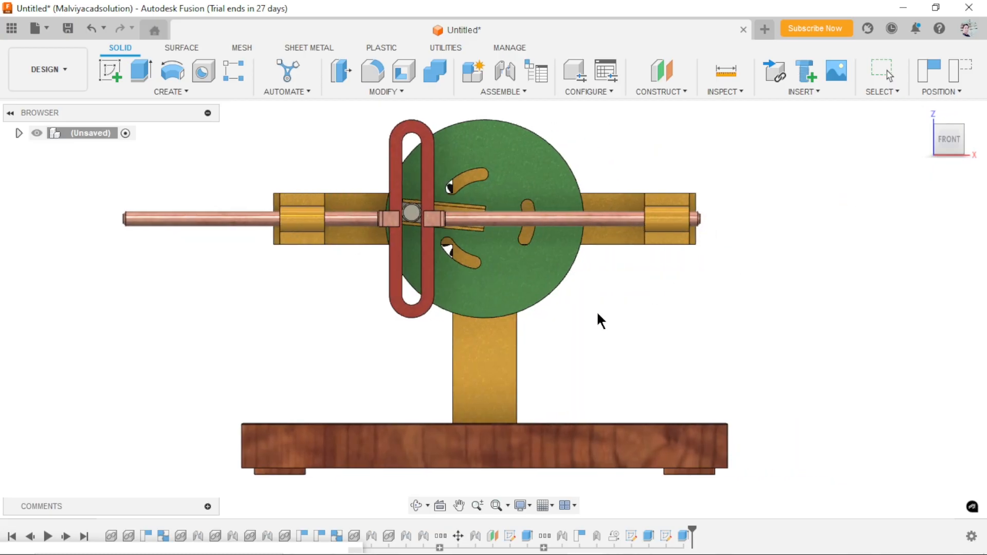
scroll(634, 303, "down", 2)
scroll(550, 218, "up", 2)
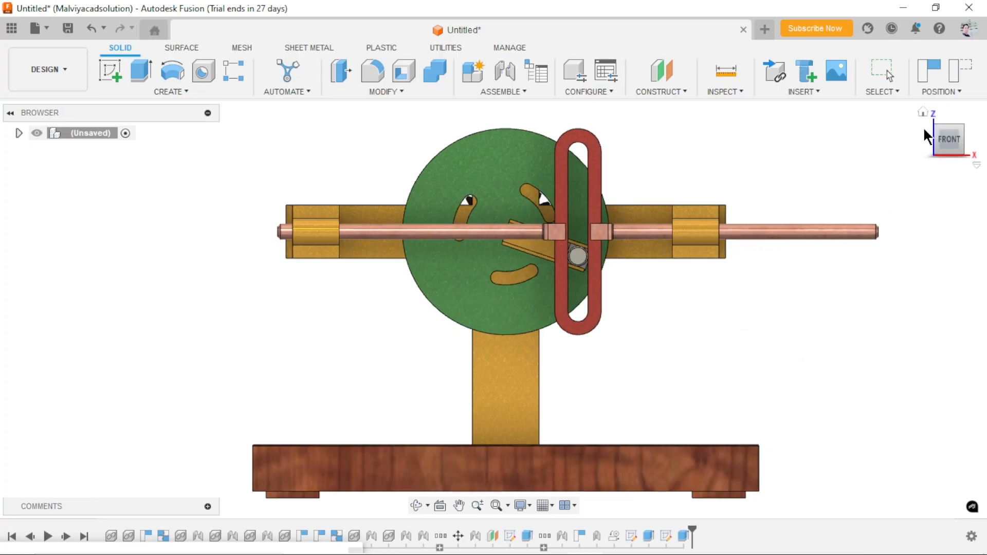
left_click(923, 114)
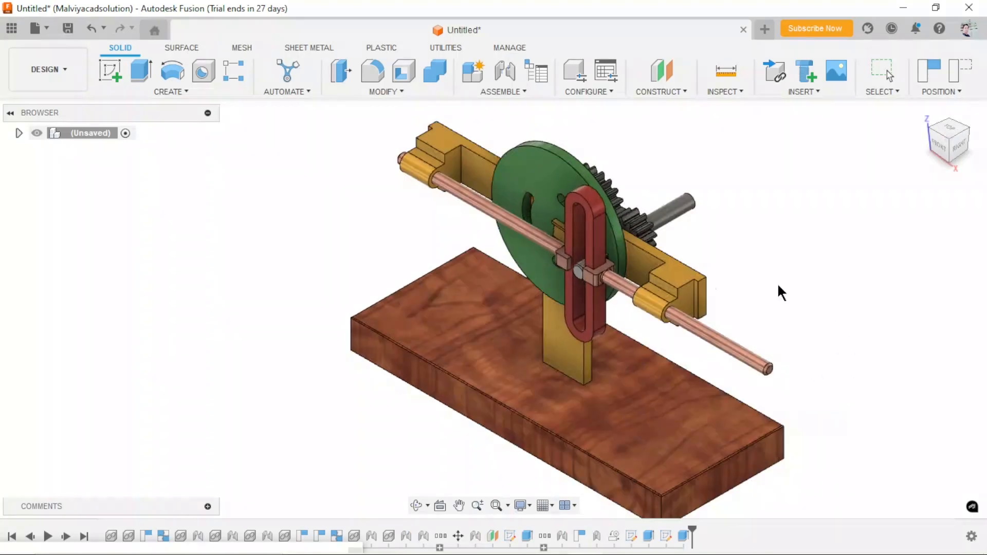
scroll(745, 353, "down", 2)
scroll(806, 415, "up", 1)
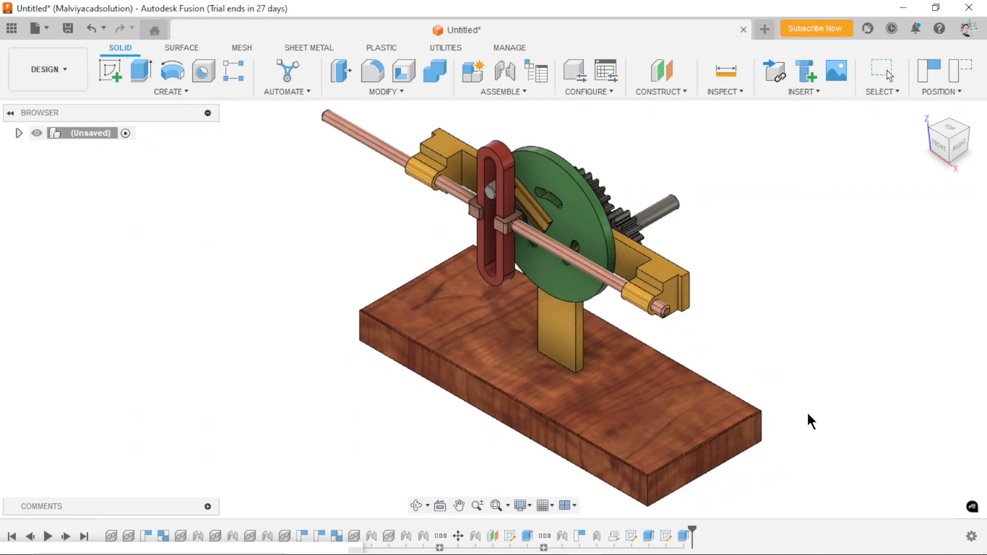